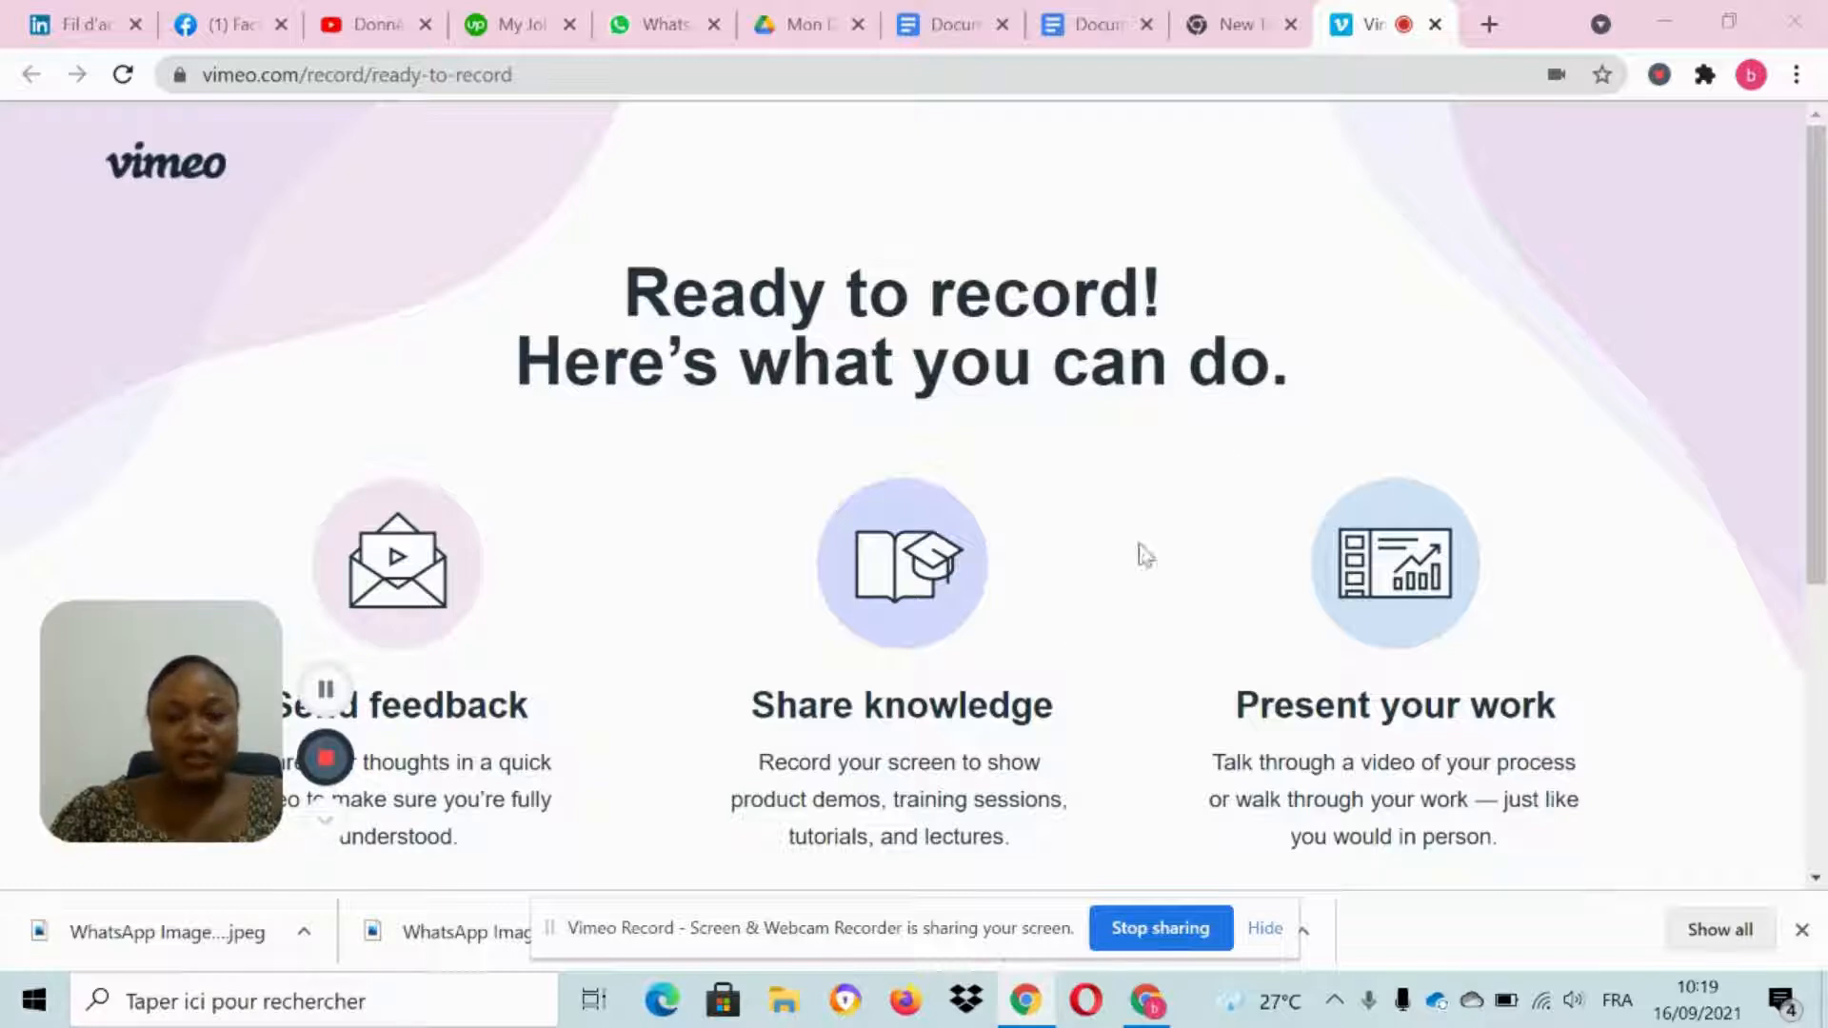
# Step: Open canva.com in a new browser tab
pyautogui.click(1490, 24)
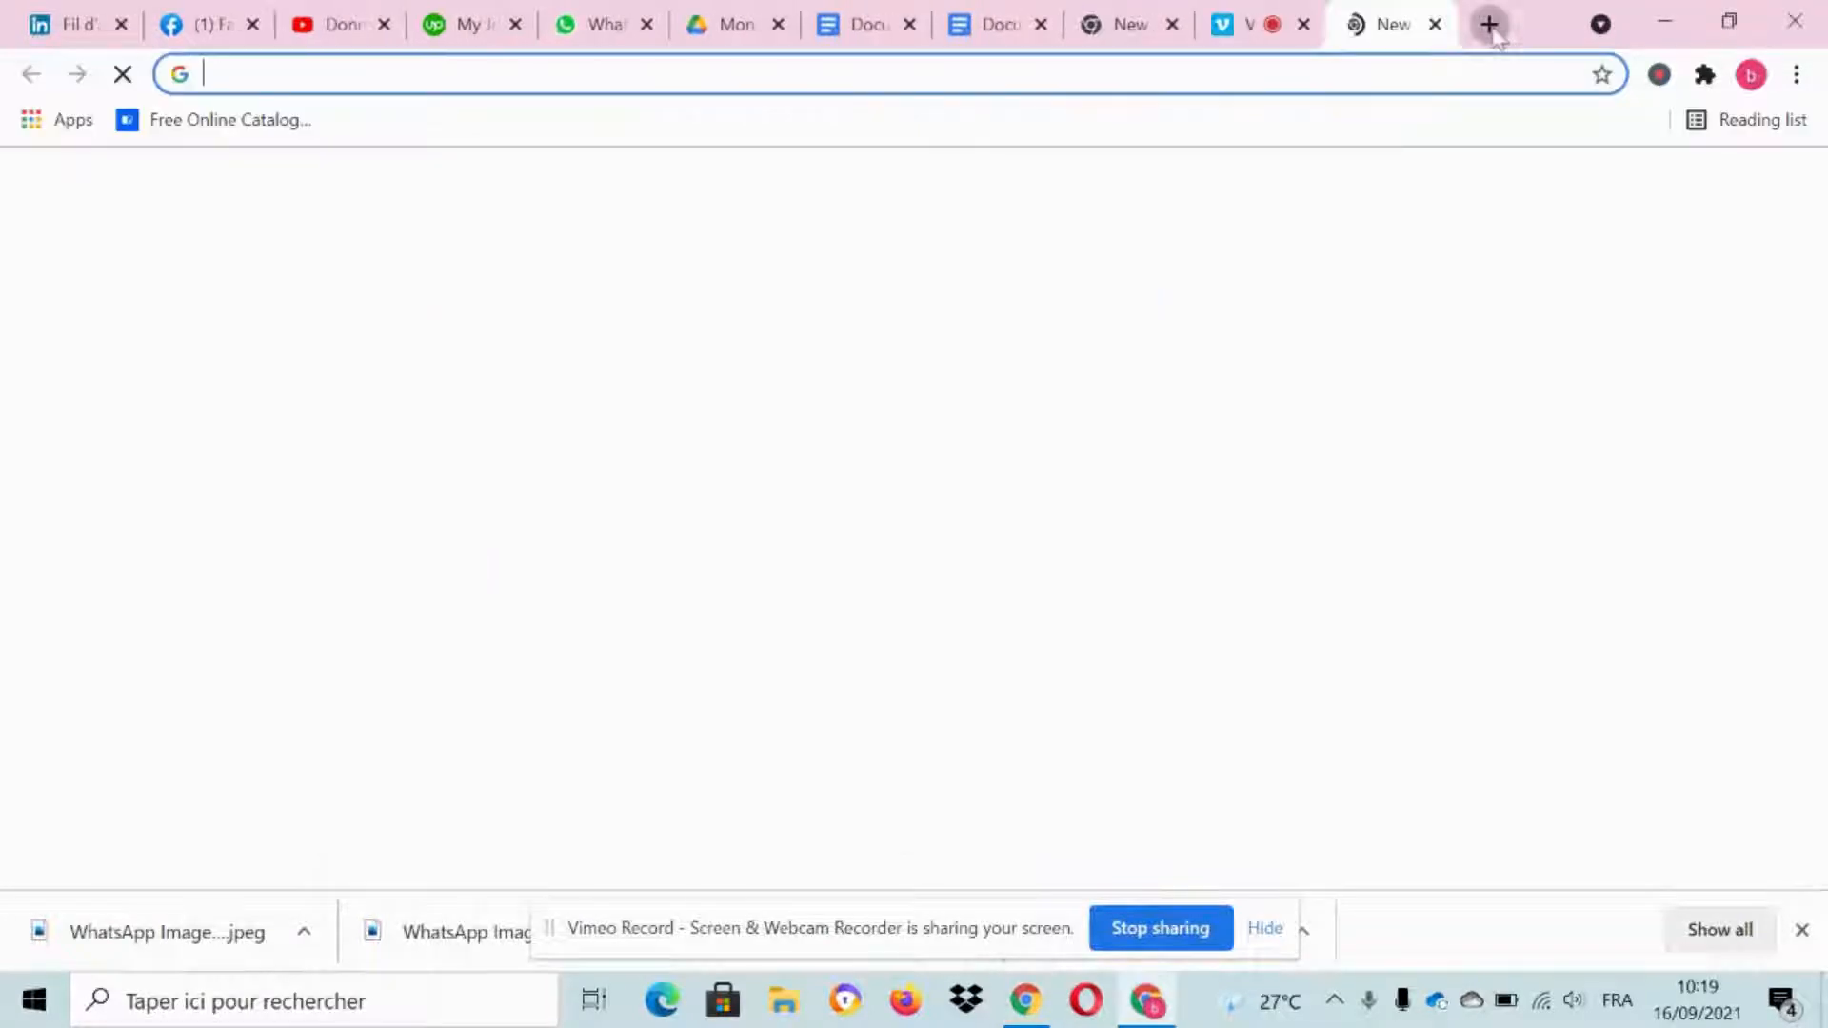
pyautogui.click(1401, 73)
pyautogui.write('canva.com')
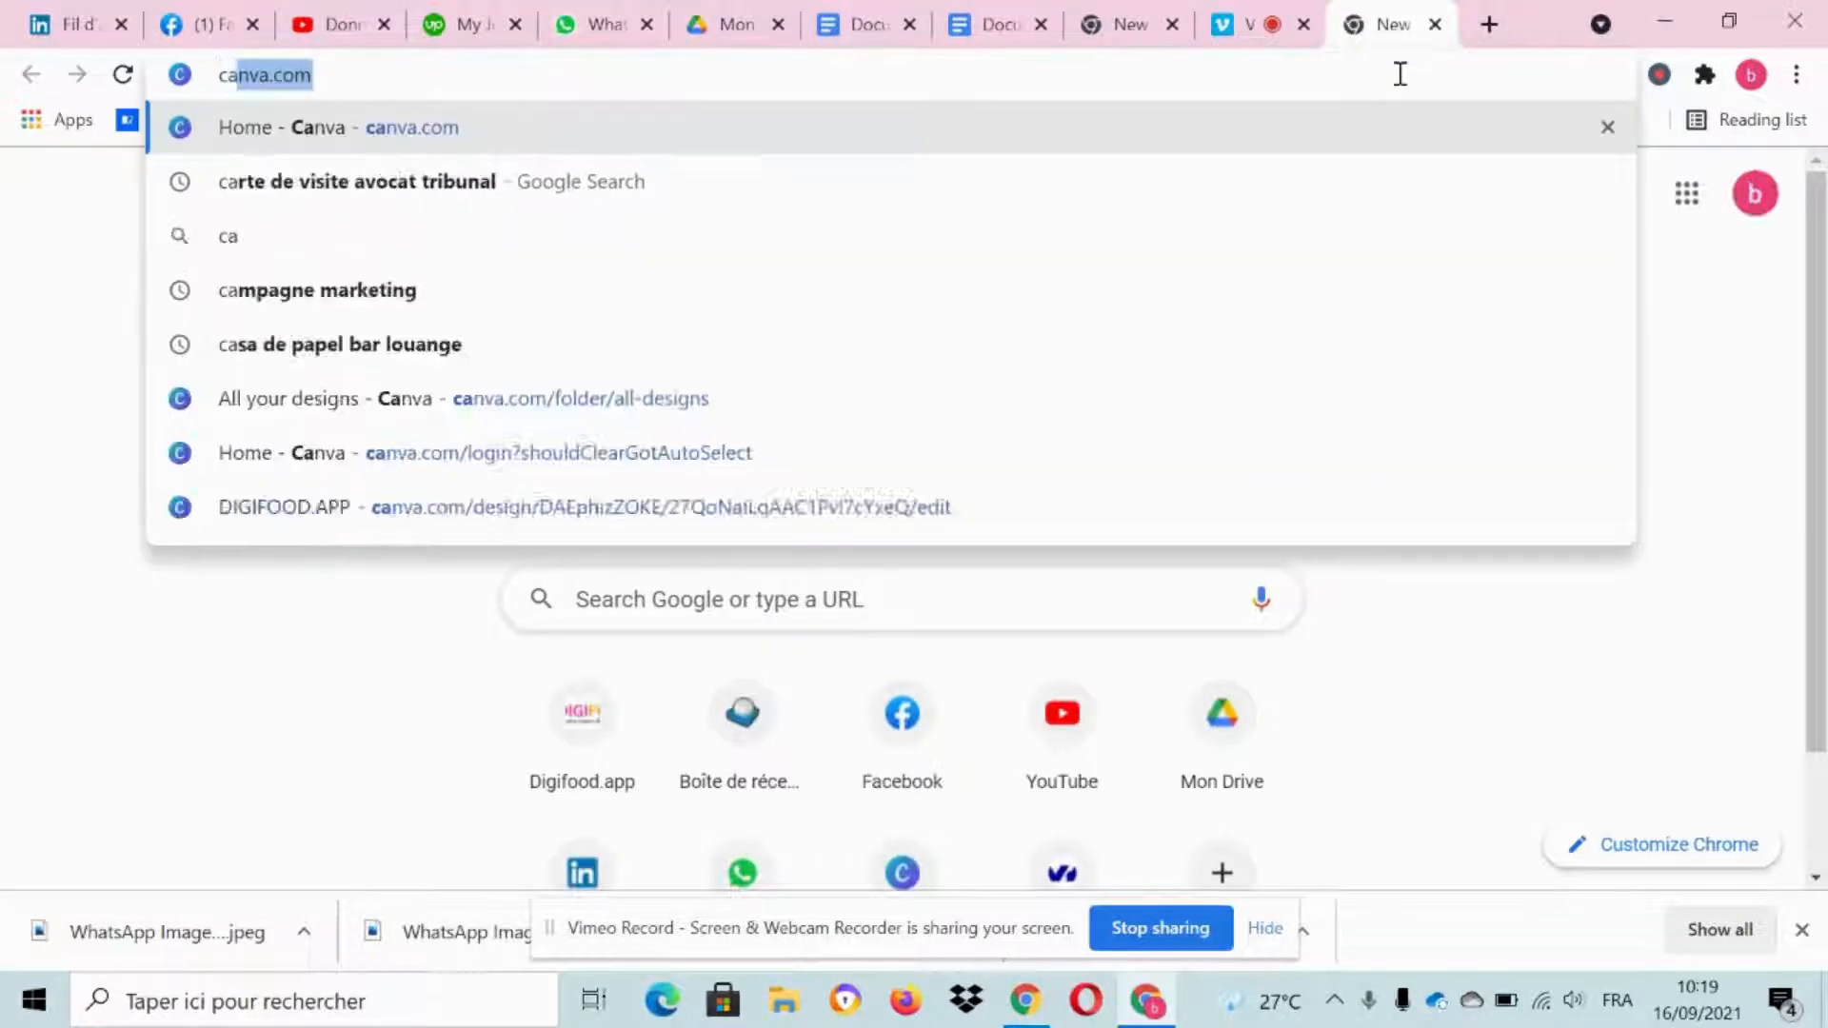
pyautogui.press('Return')
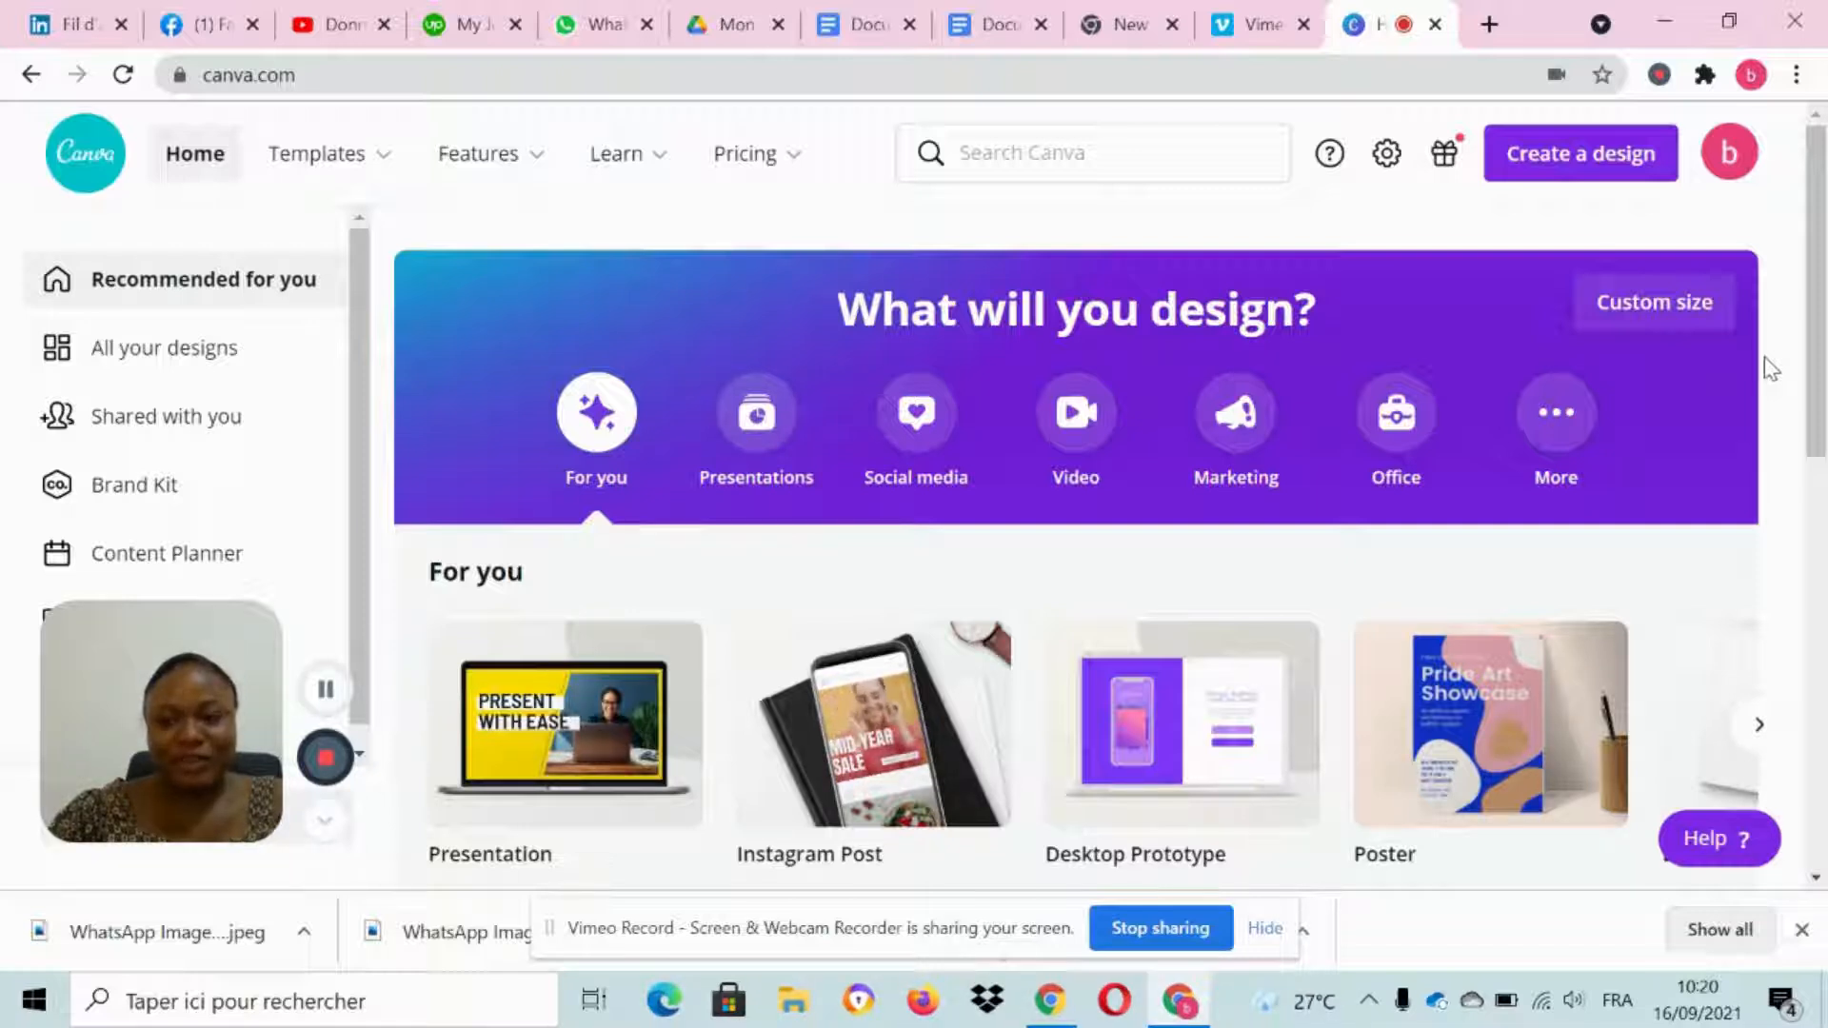
# Step: Look over the Canva home page, including the suggested design types and the recent designs under Your designs
pyautogui.scroll(-2, 1763, 357)
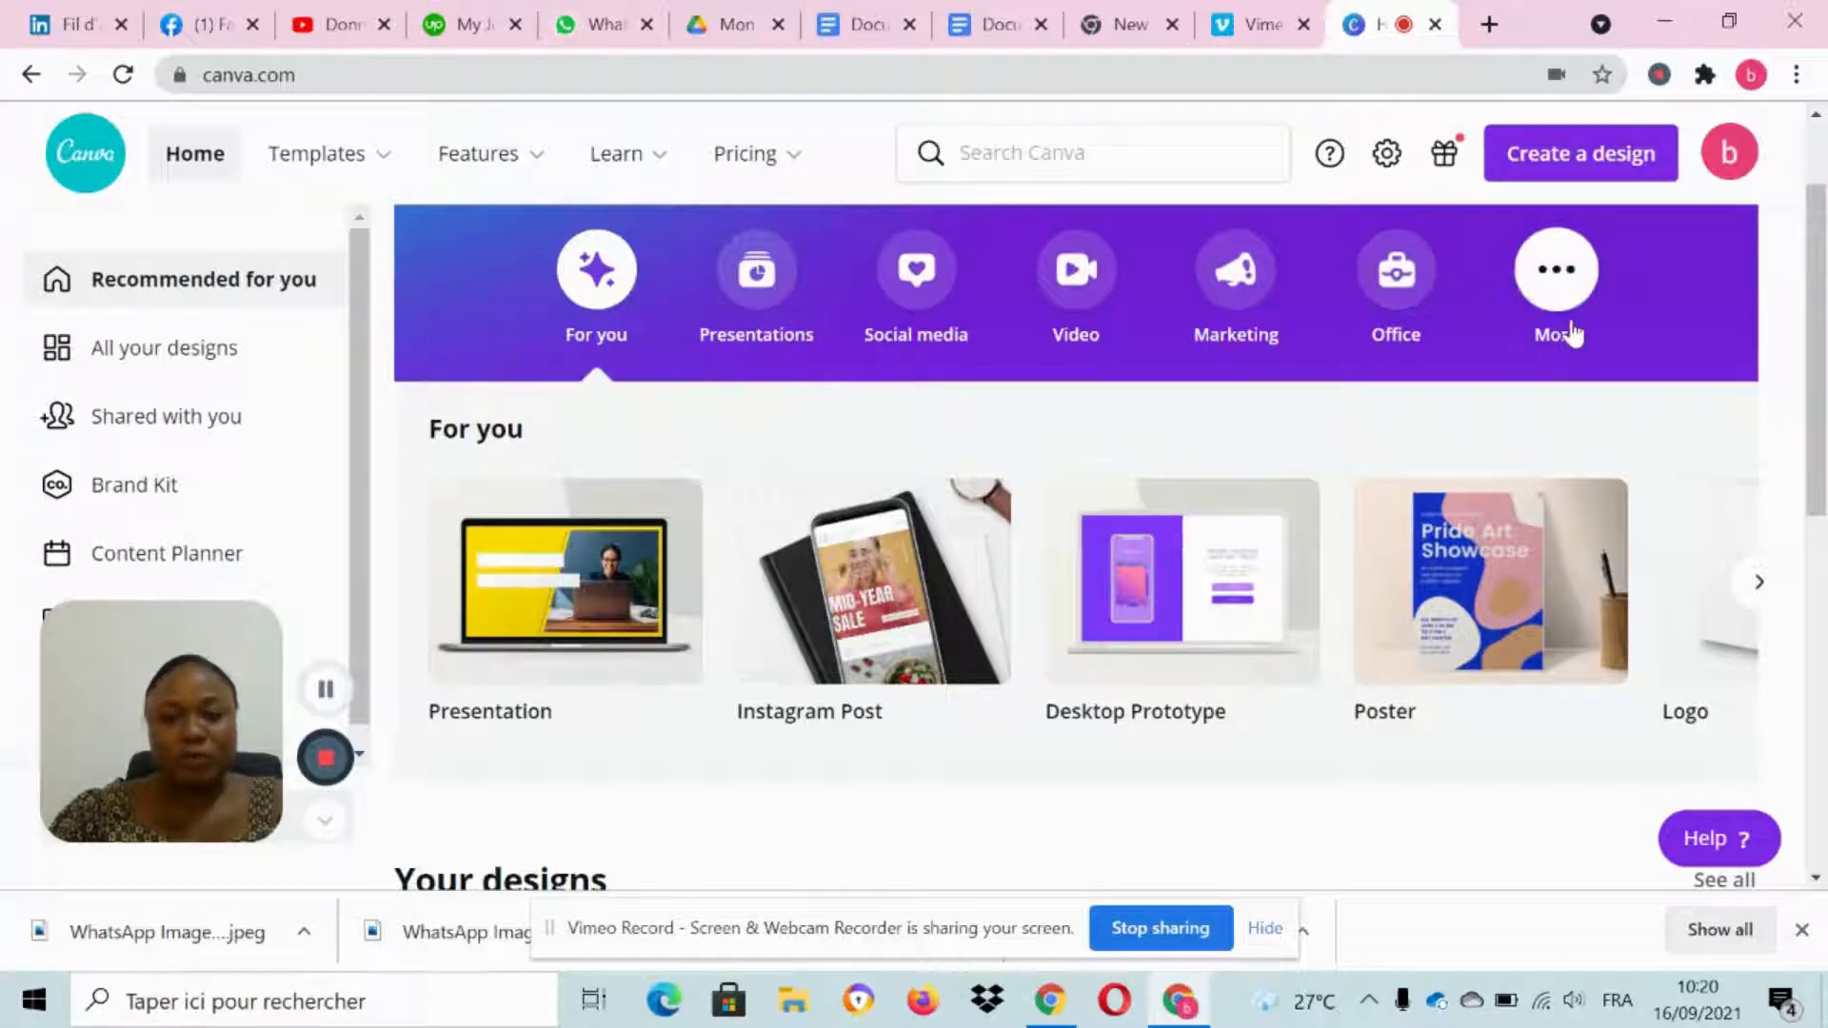
pyautogui.moveTo(515, 557)
pyautogui.scroll(-6, 515, 557)
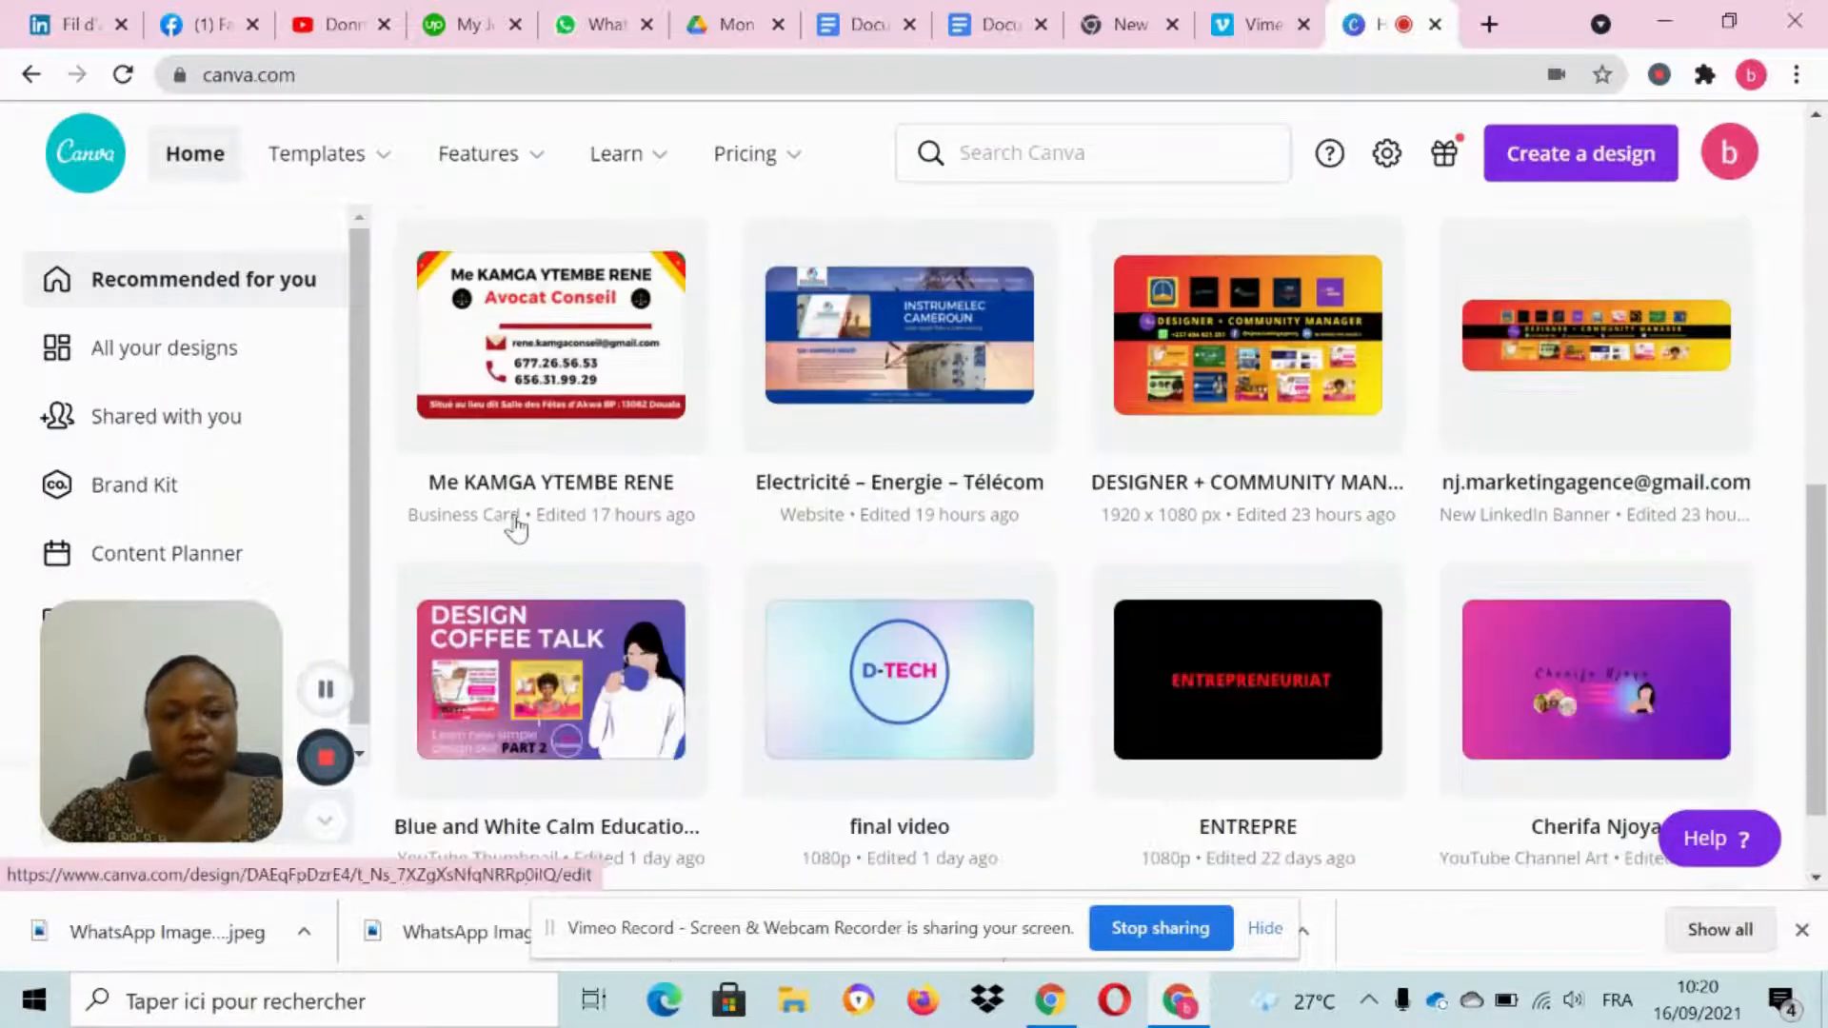
pyautogui.scroll(3, 511, 522)
pyautogui.scroll(-3, 620, 459)
pyautogui.scroll(-1, 1155, 628)
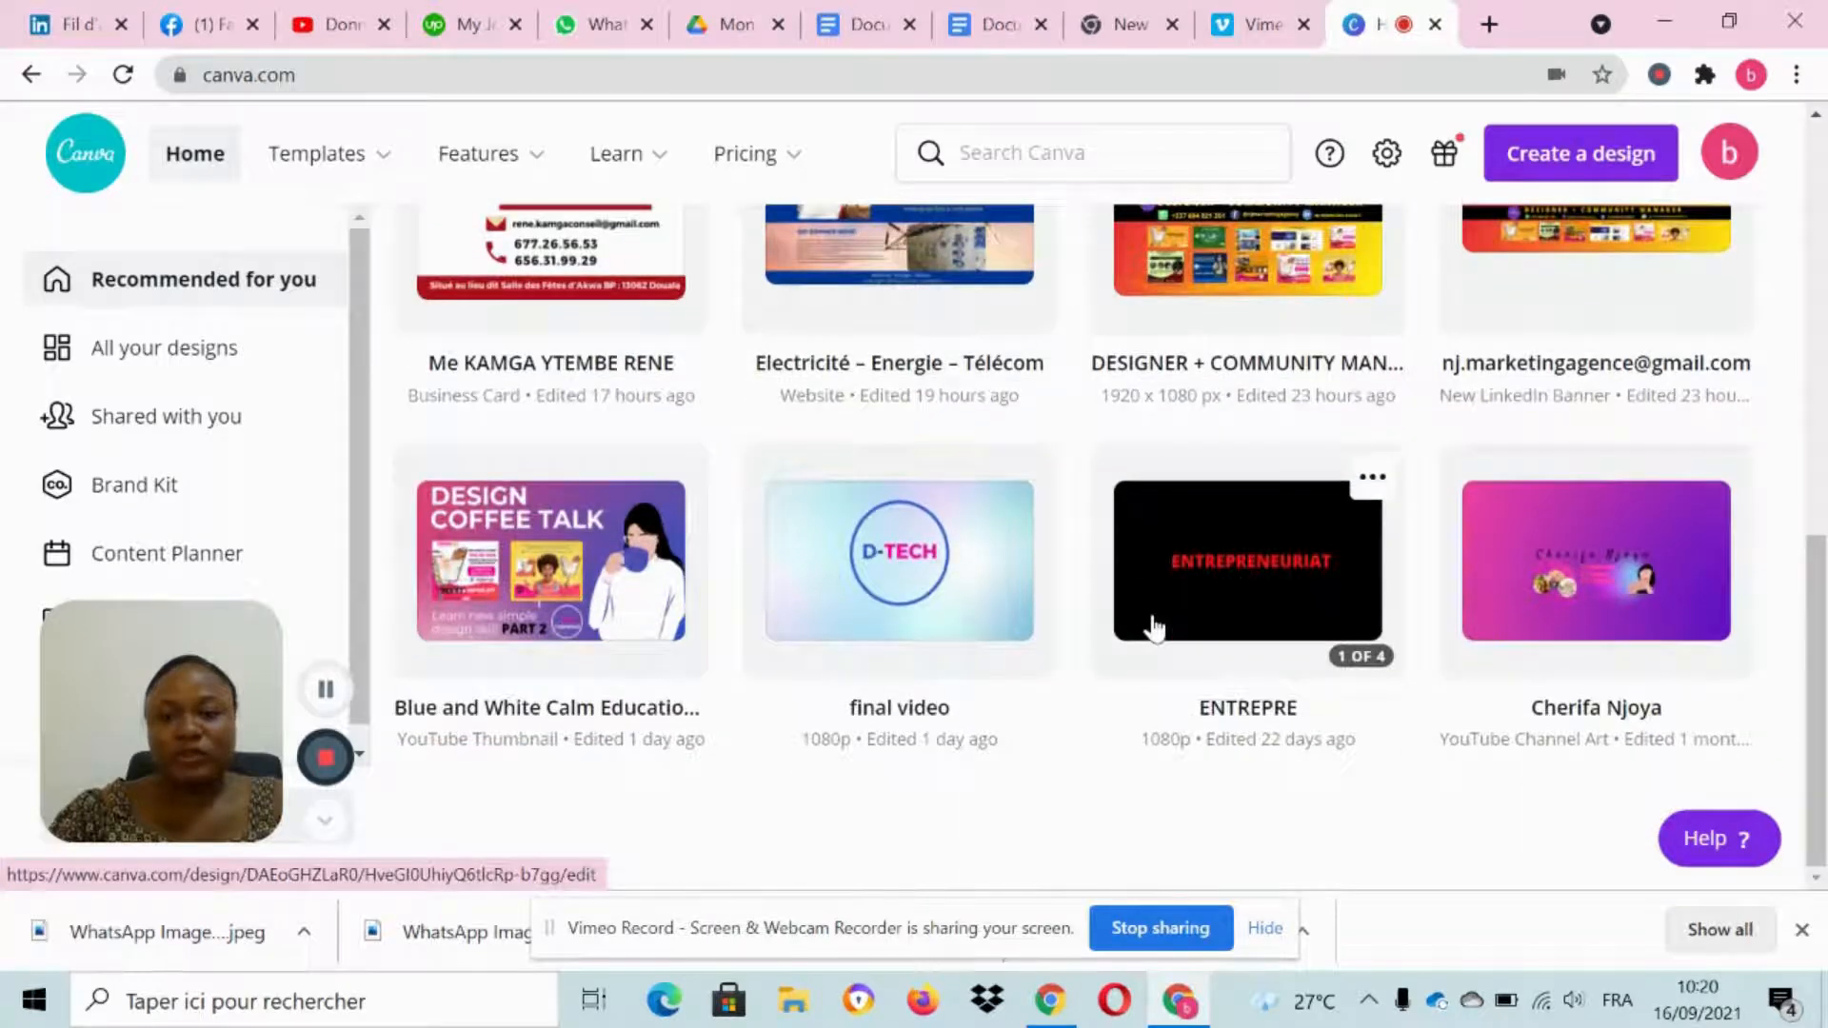
pyautogui.scroll(7, 1154, 629)
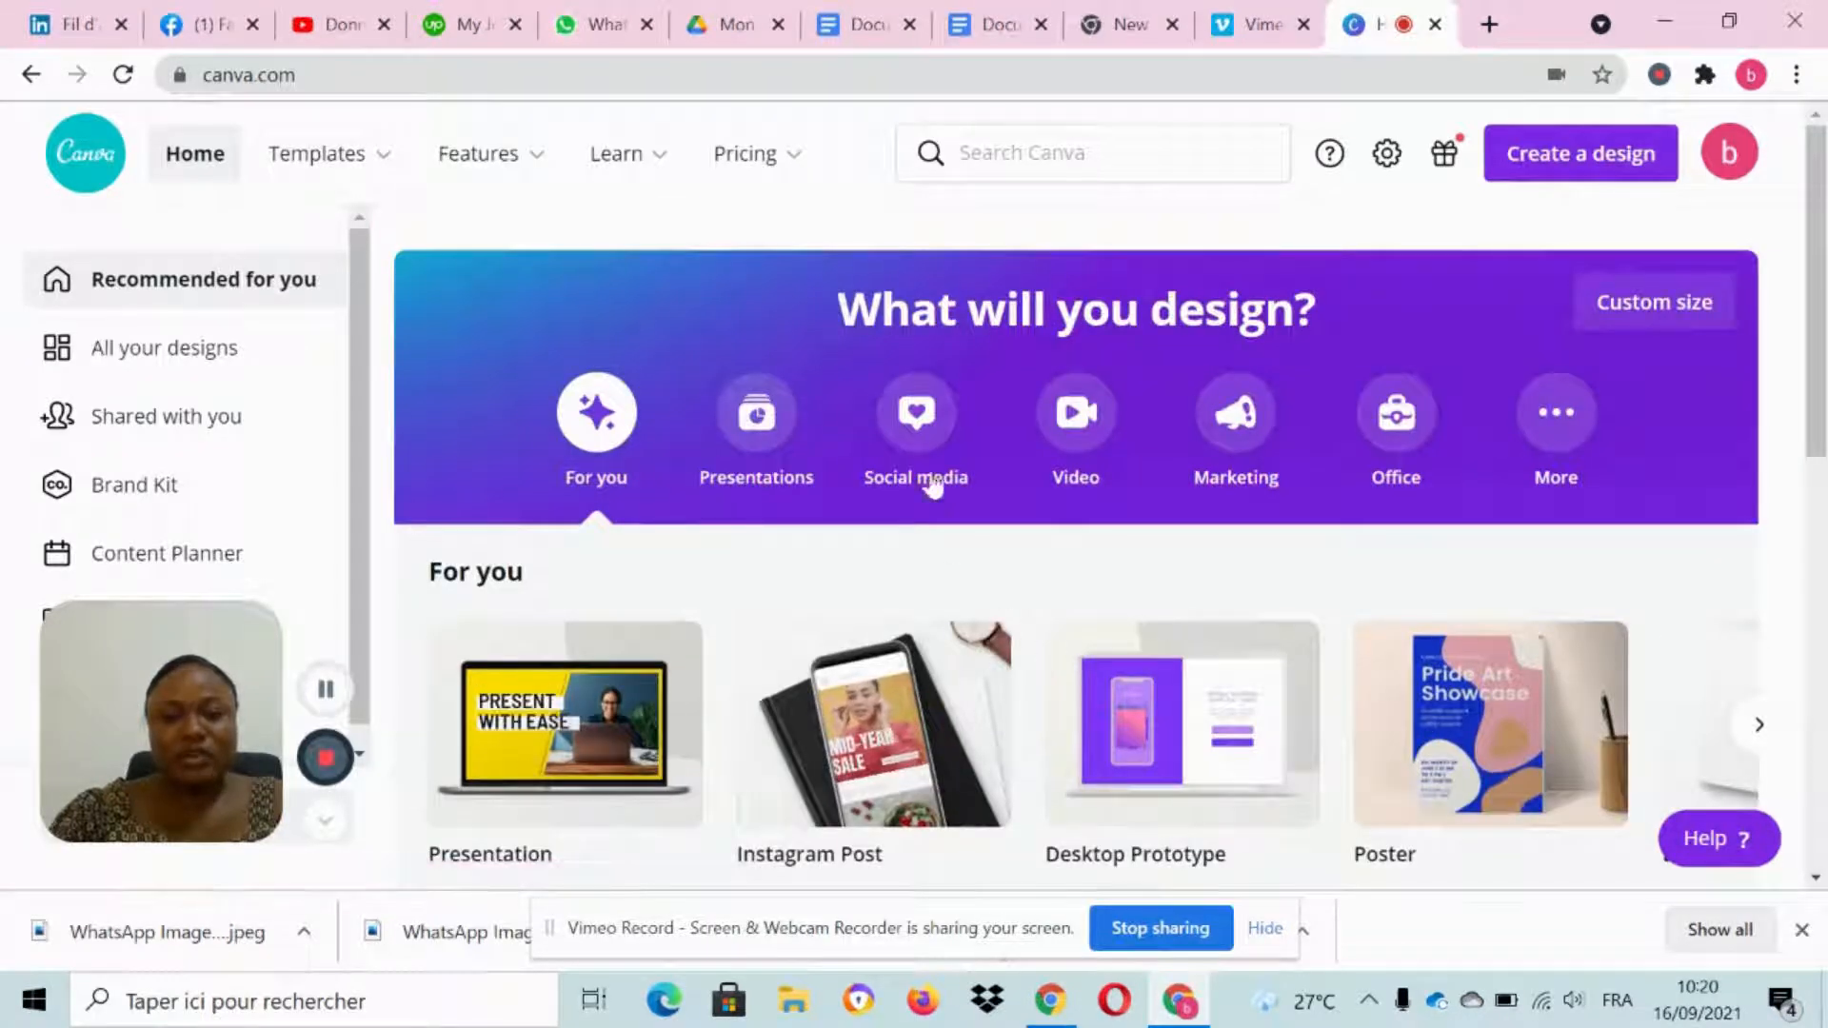
# Step: Create a blank Facebook Post design from the Social media category
pyautogui.click(924, 421)
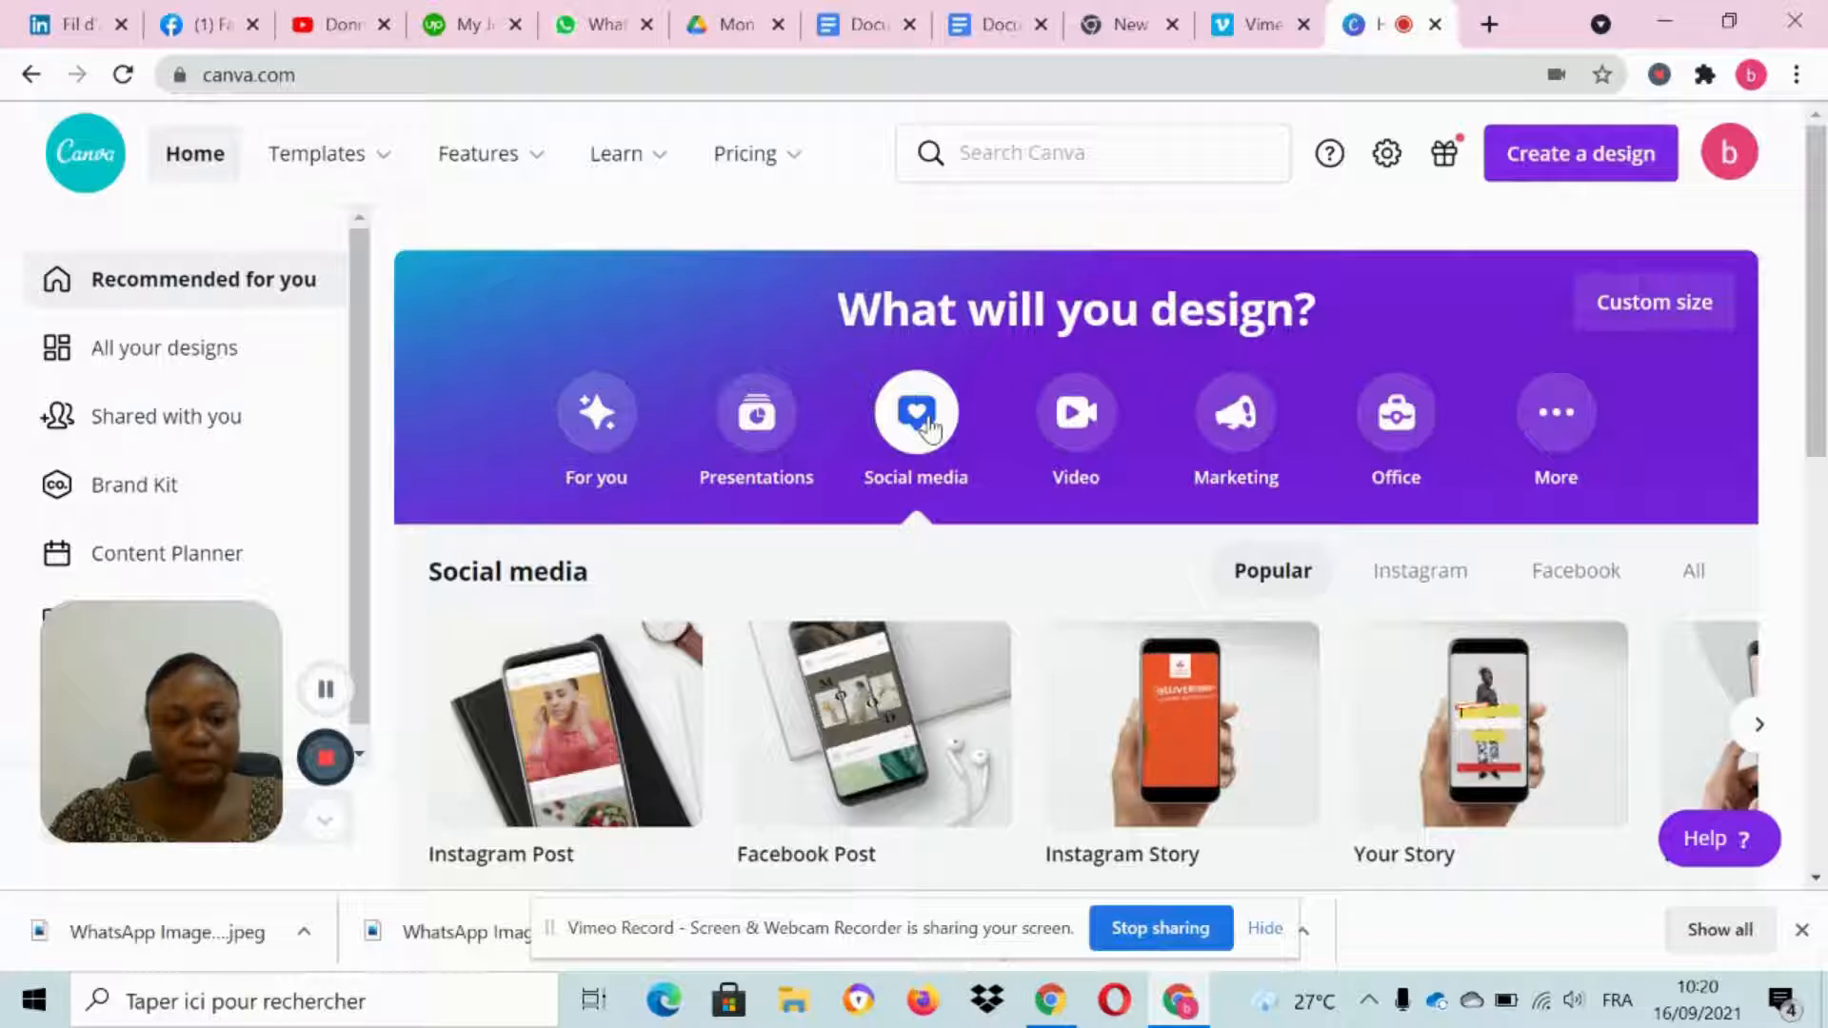
pyautogui.scroll(-1, 929, 429)
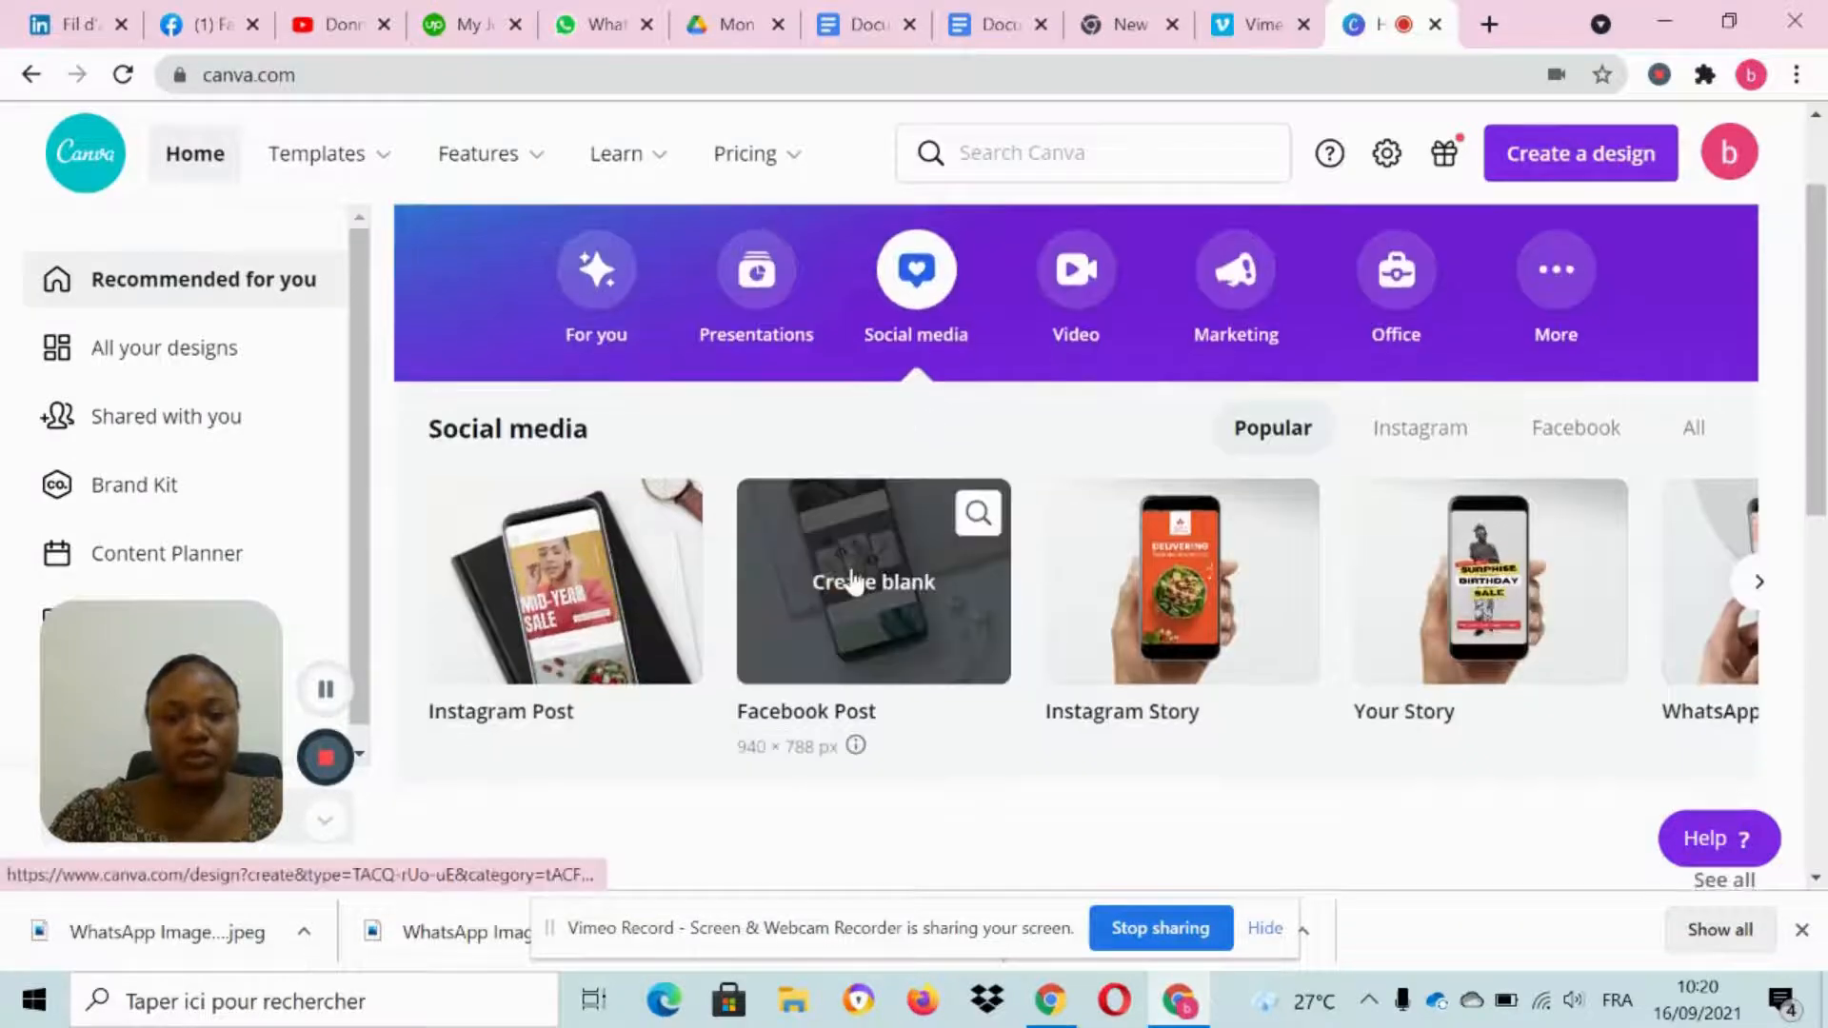
pyautogui.click(852, 581)
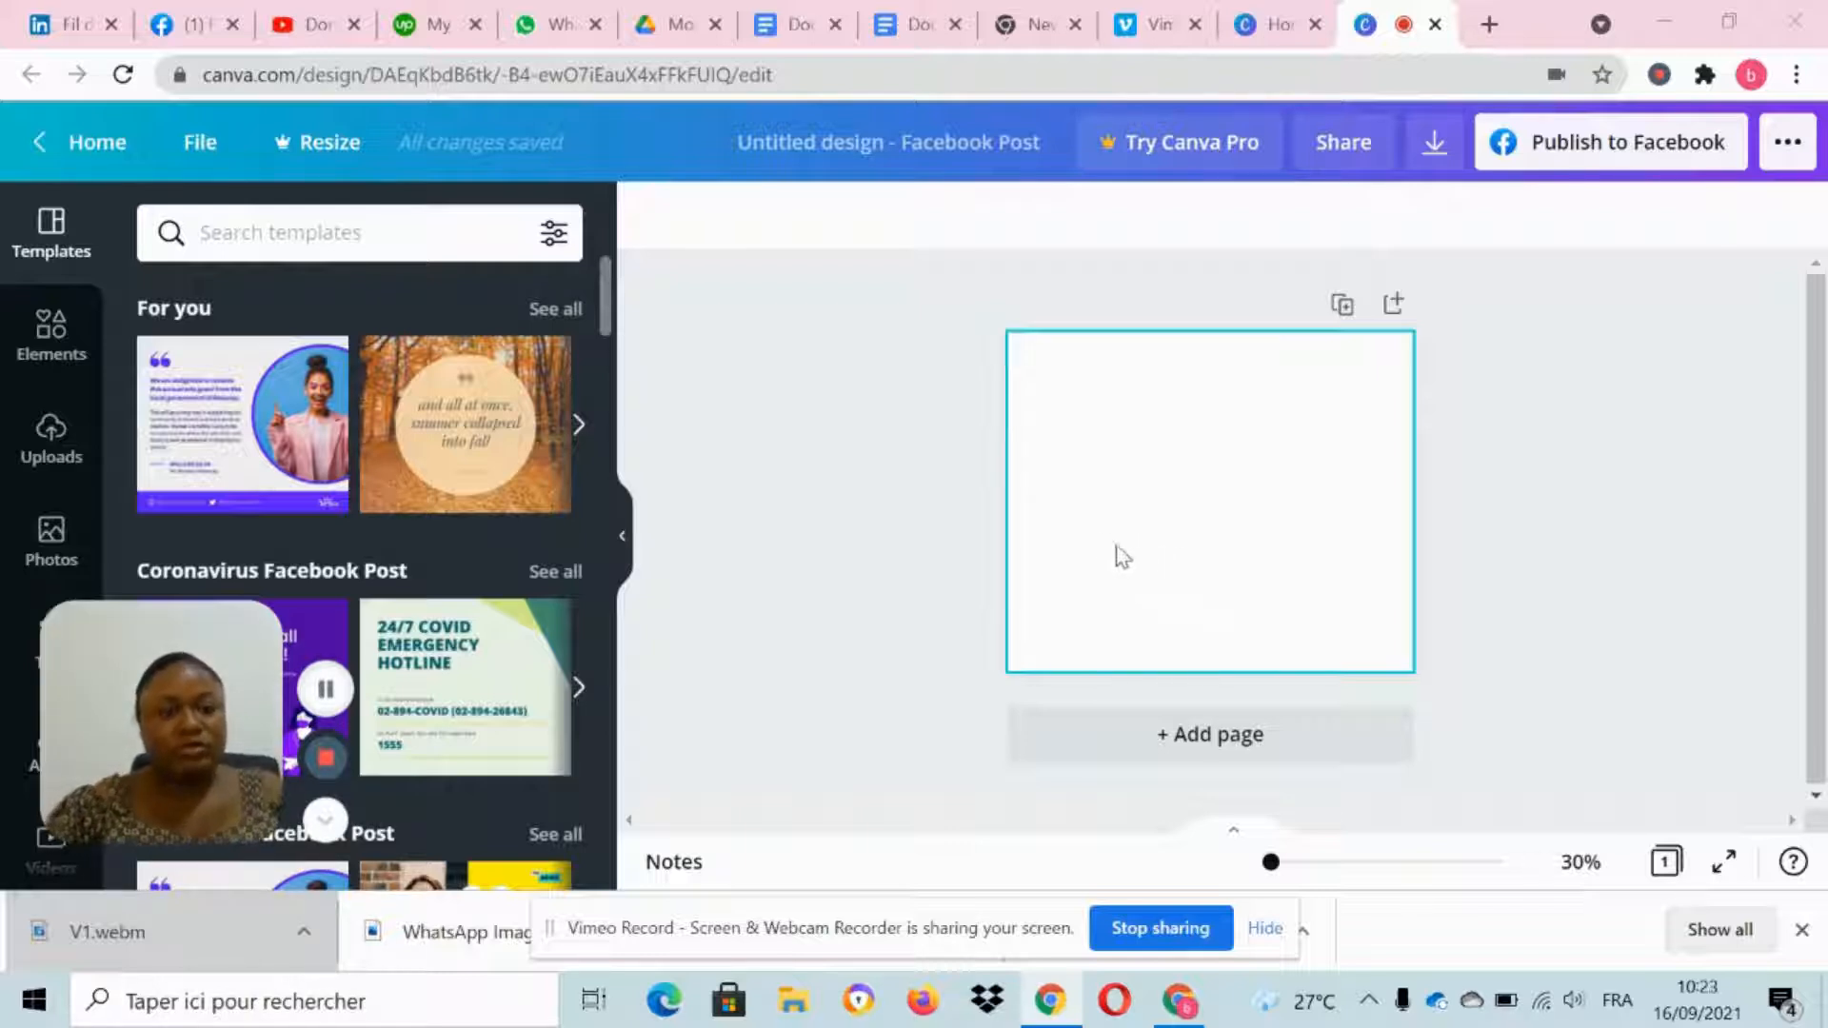
# Step: Glance at the uploaded media and examine the Facebook Post template categories available for the design
pyautogui.click(49, 450)
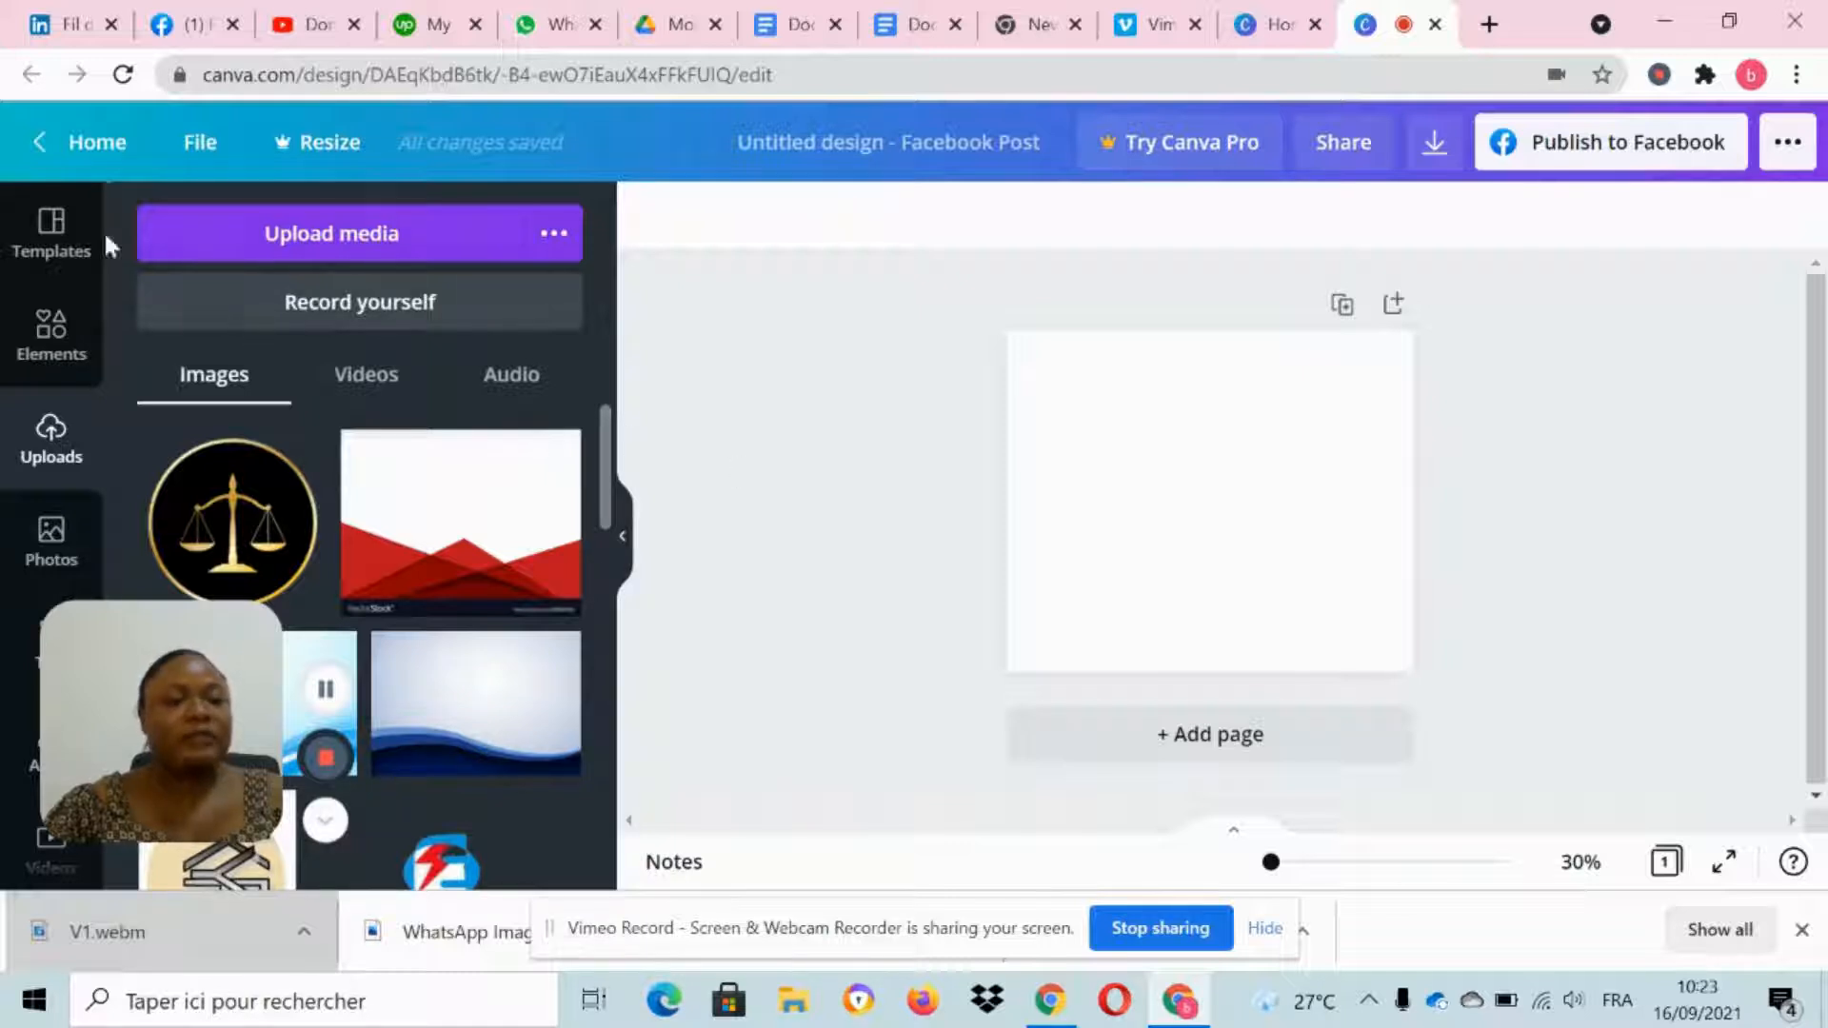
pyautogui.click(53, 233)
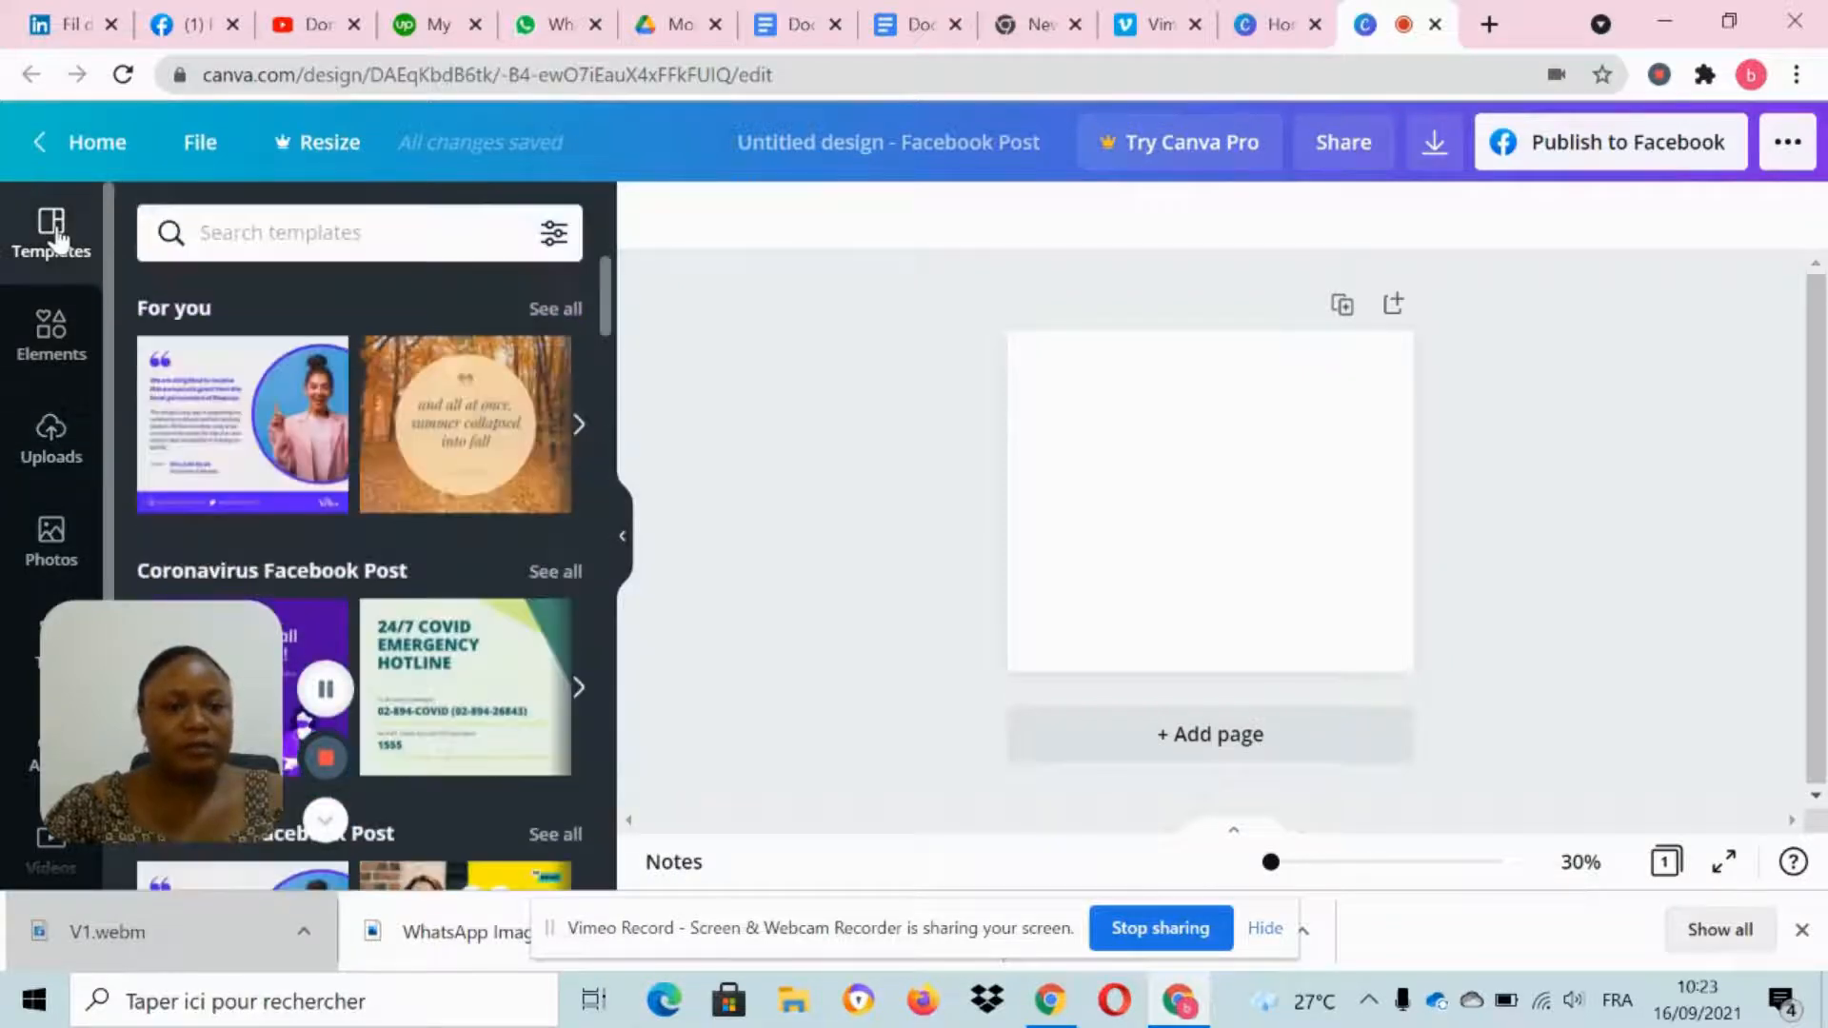
pyautogui.scroll(-2, 525, 436)
pyautogui.scroll(-3, 525, 436)
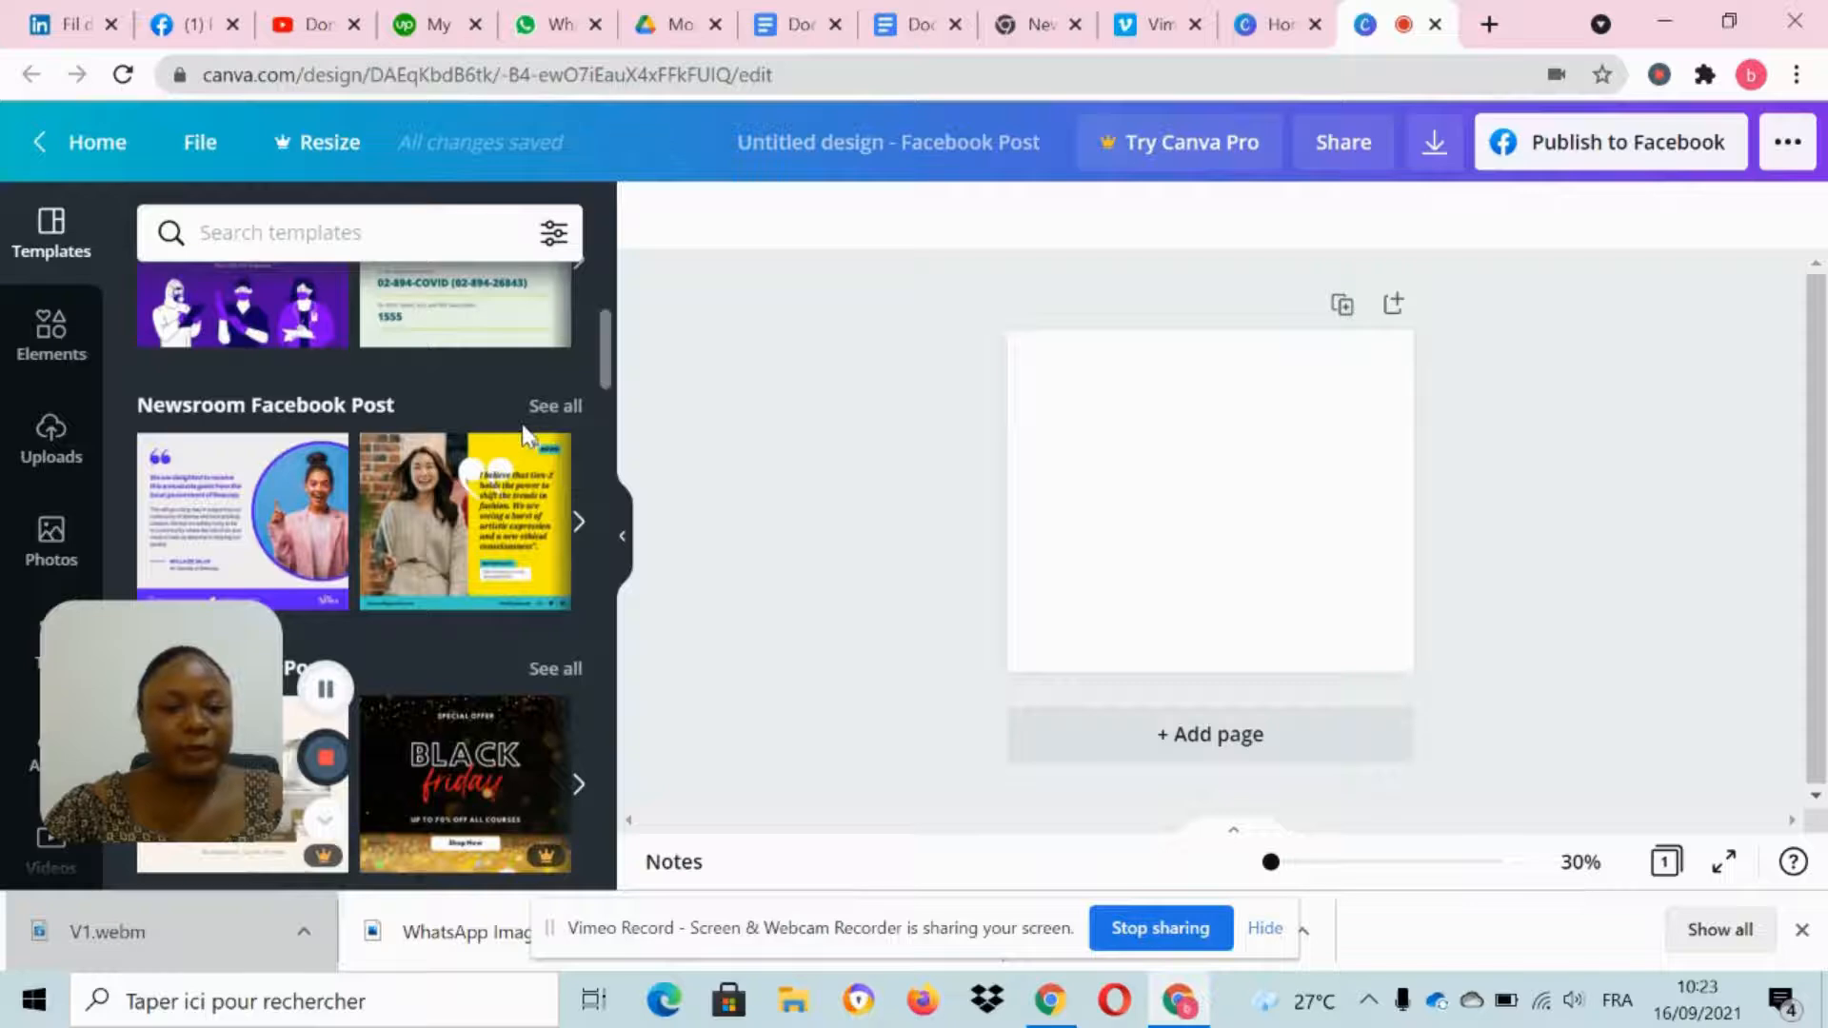
pyautogui.scroll(-12, 525, 436)
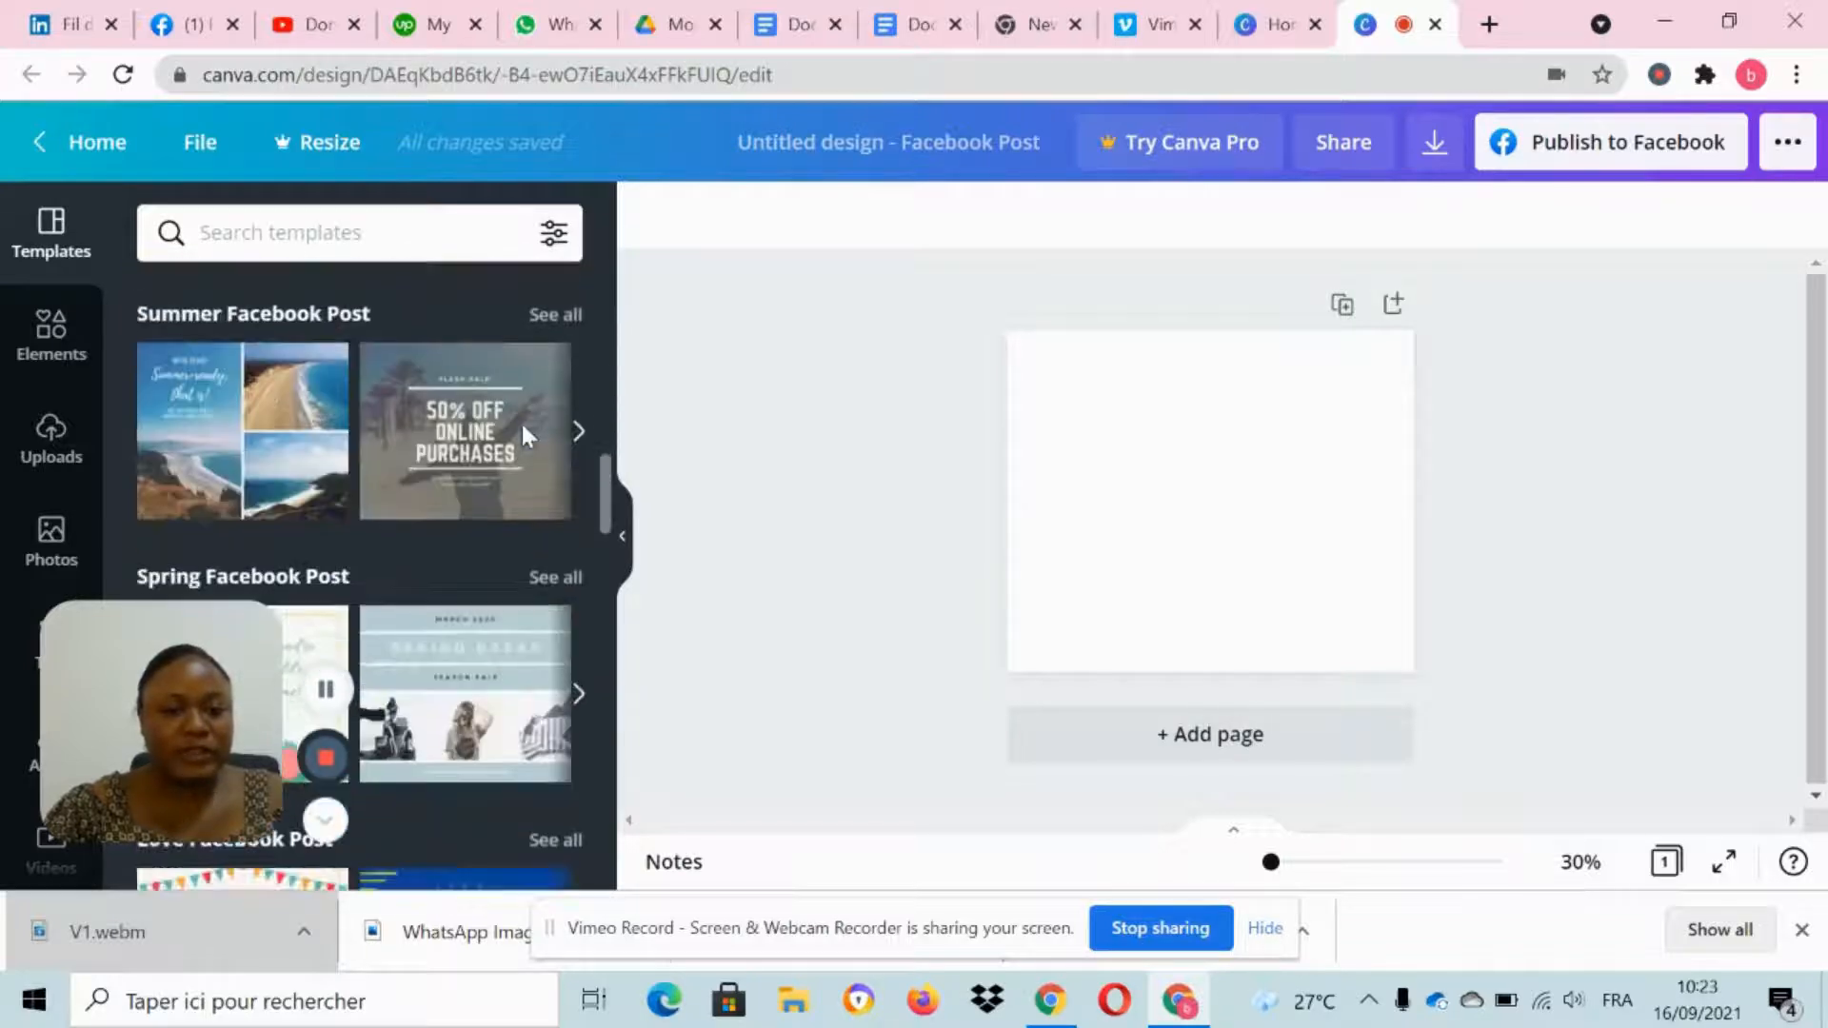
pyautogui.scroll(10, 525, 436)
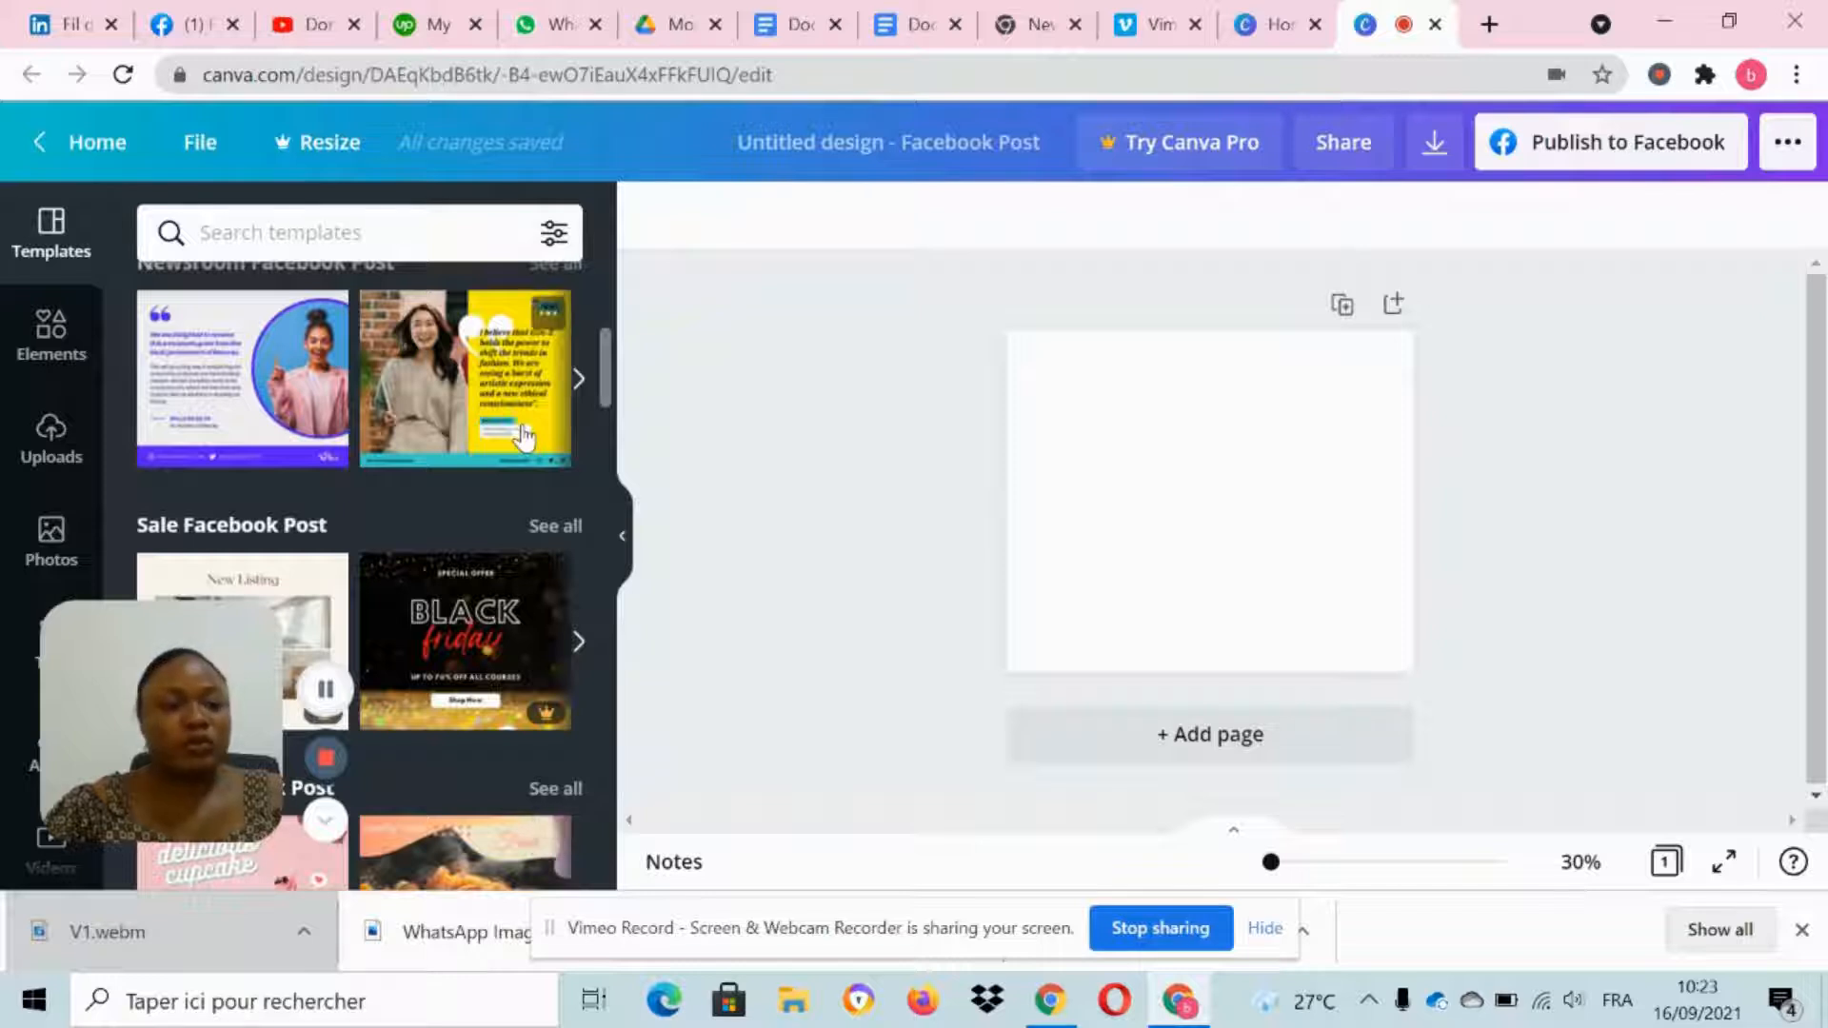
pyautogui.scroll(5, 525, 436)
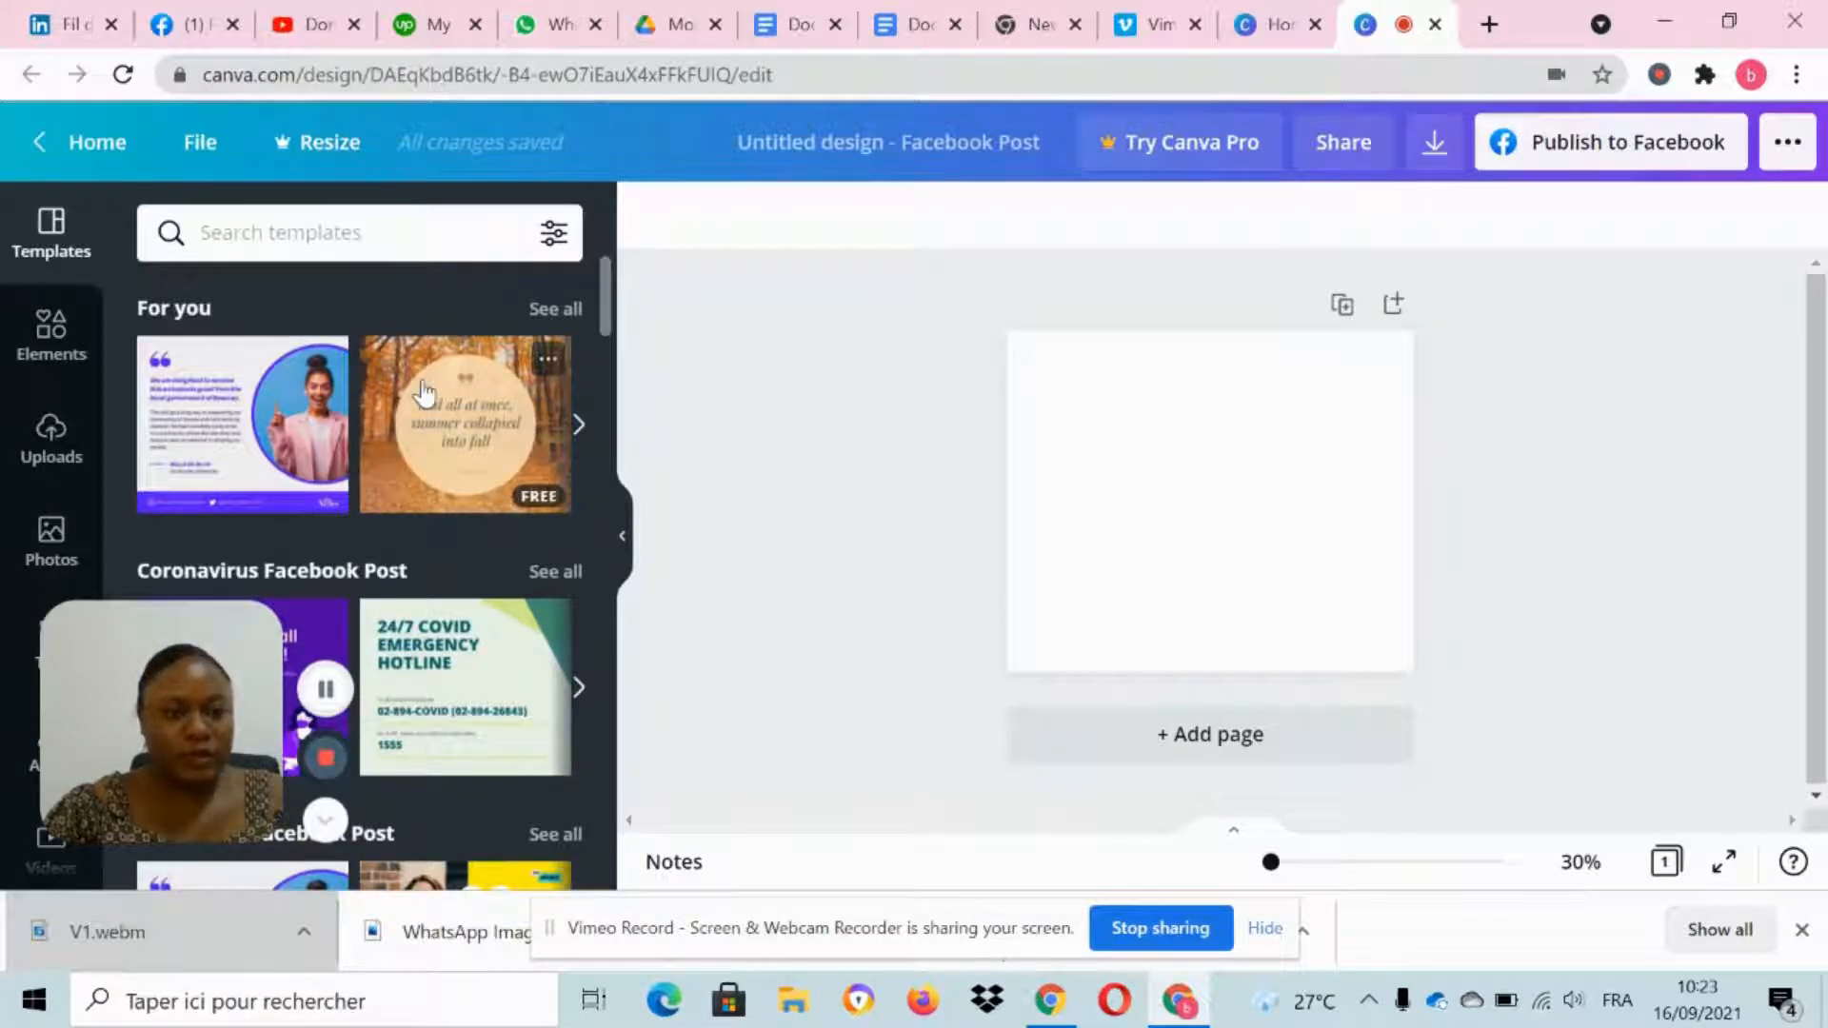
# Step: Examine the available design elements, from lines and shapes to videos, audio, charts, frames and grids
pyautogui.click(53, 331)
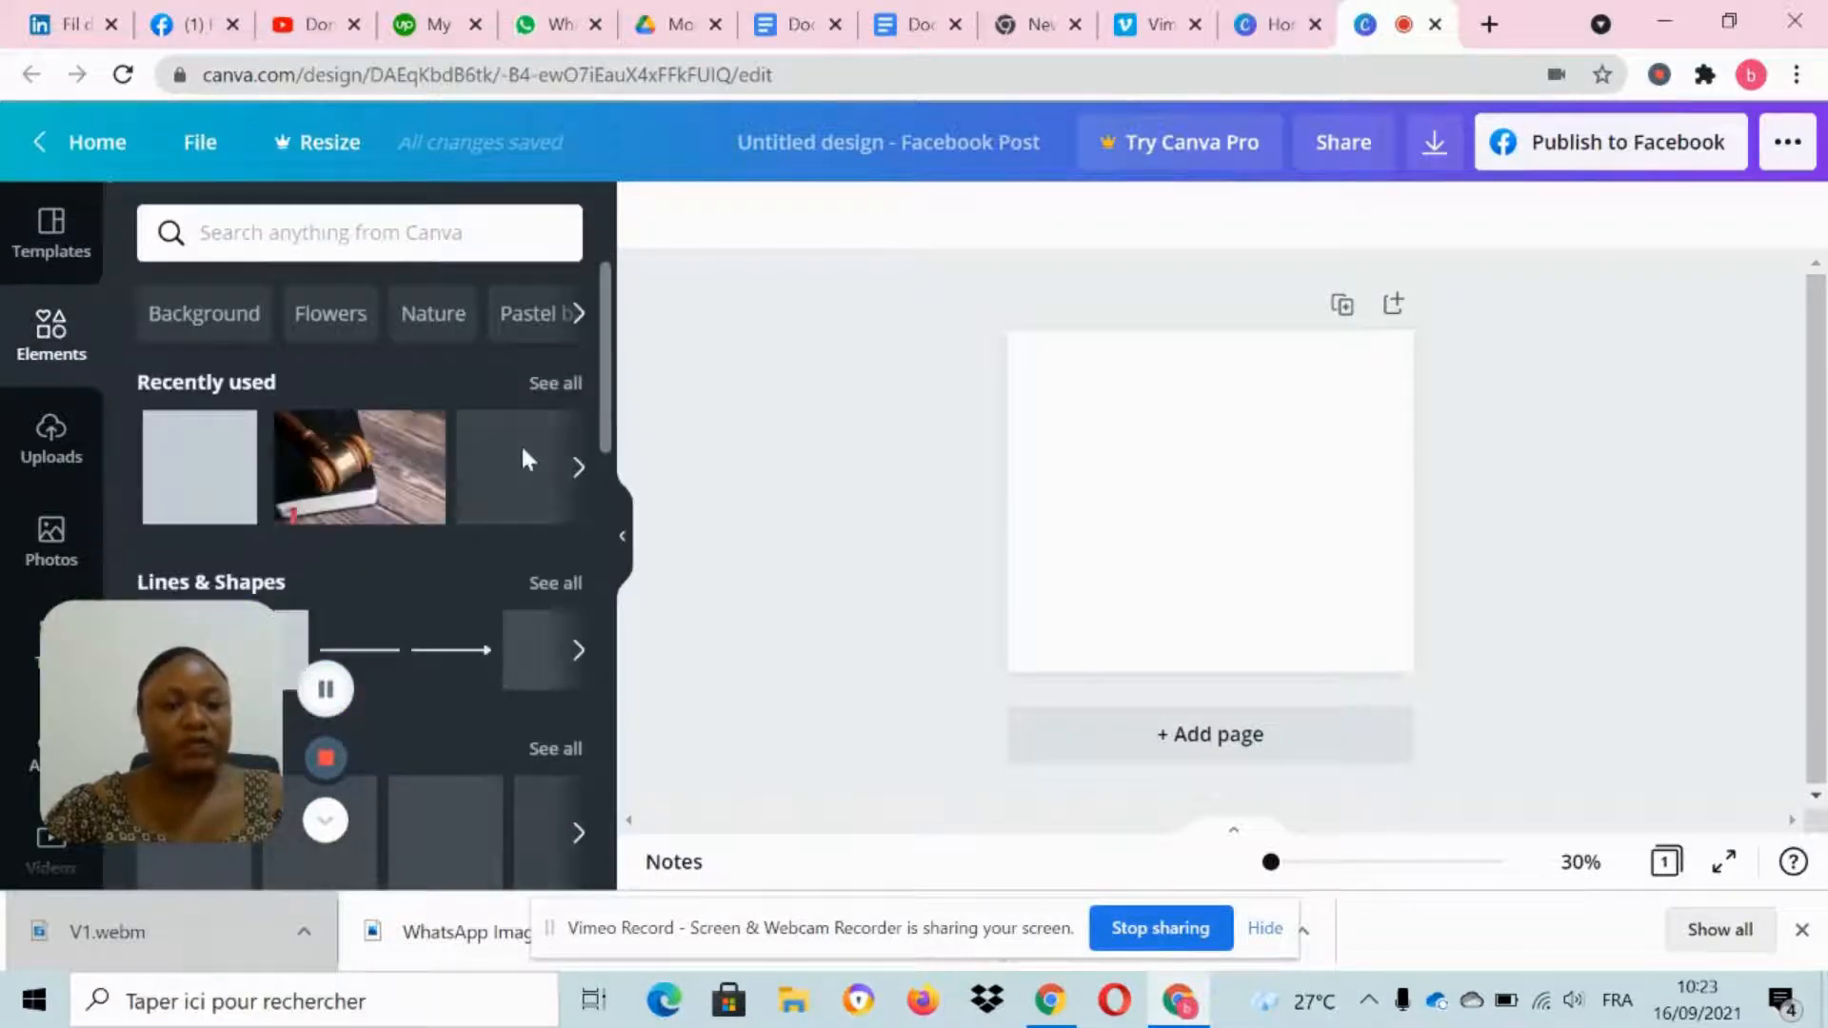
pyautogui.scroll(-6, 522, 446)
pyautogui.scroll(-5, 522, 445)
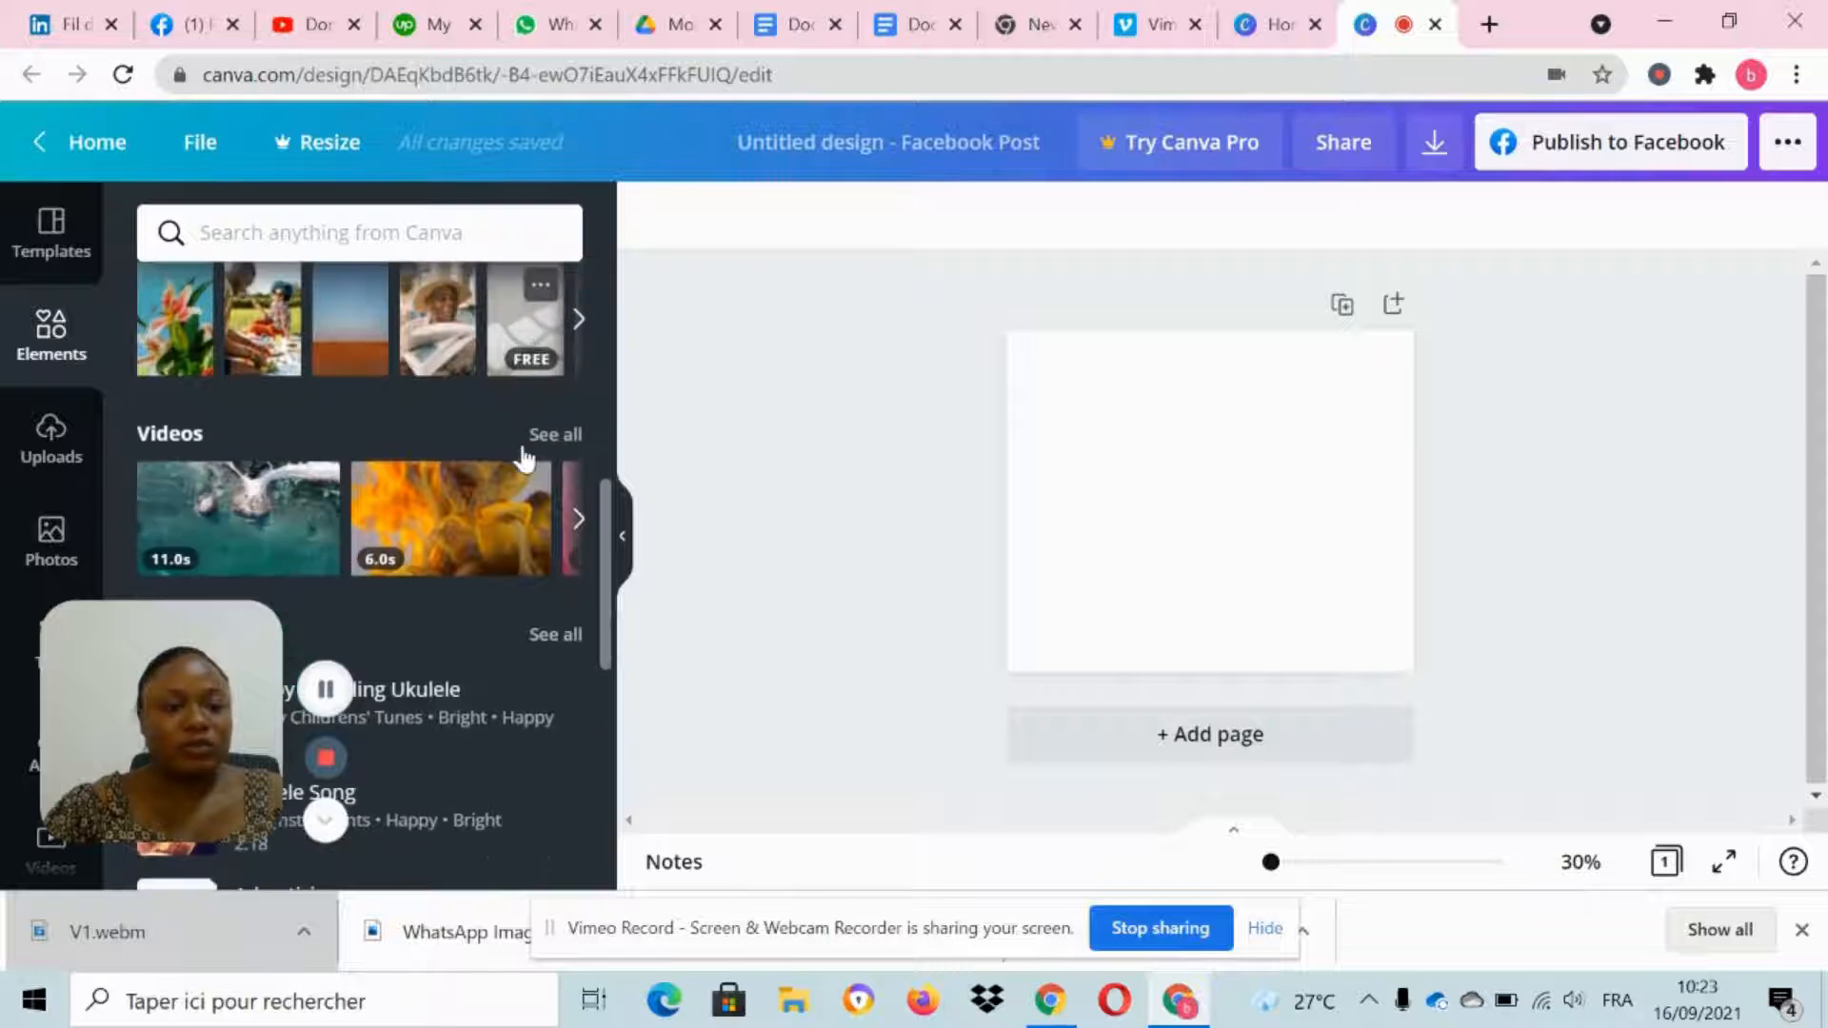
pyautogui.scroll(-3, 523, 460)
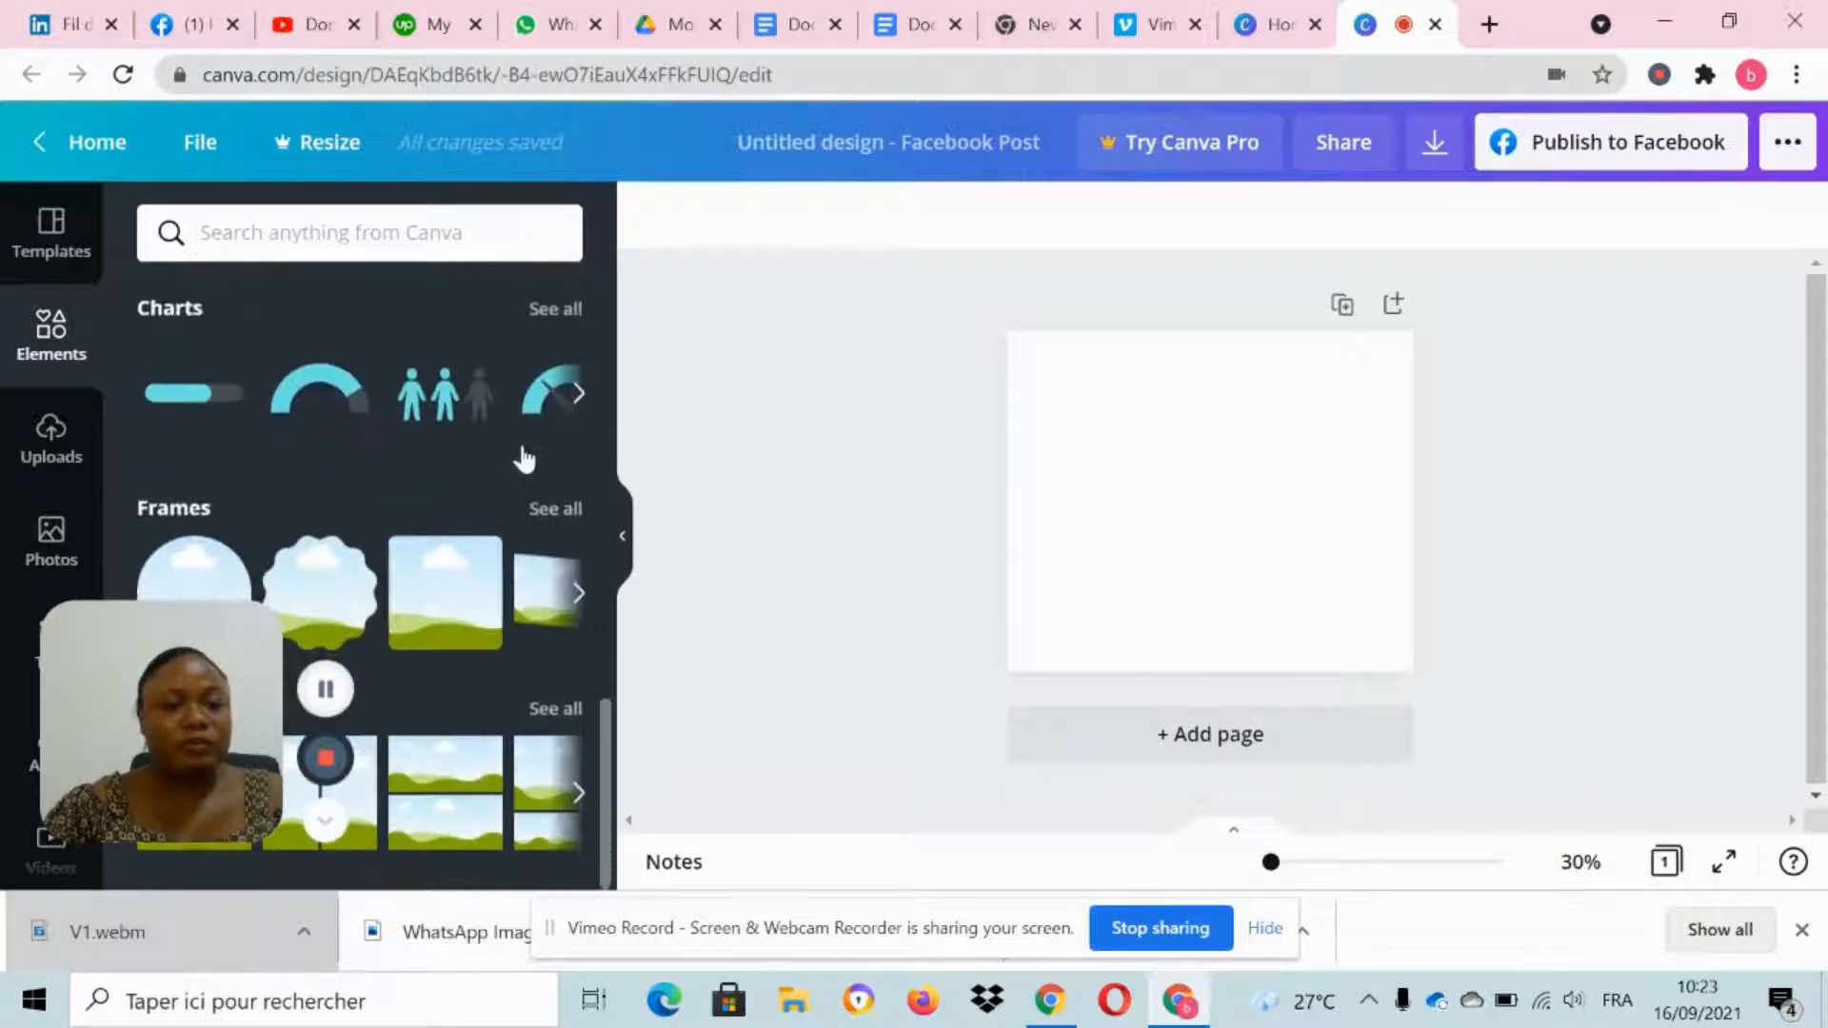
pyautogui.scroll(12, 524, 460)
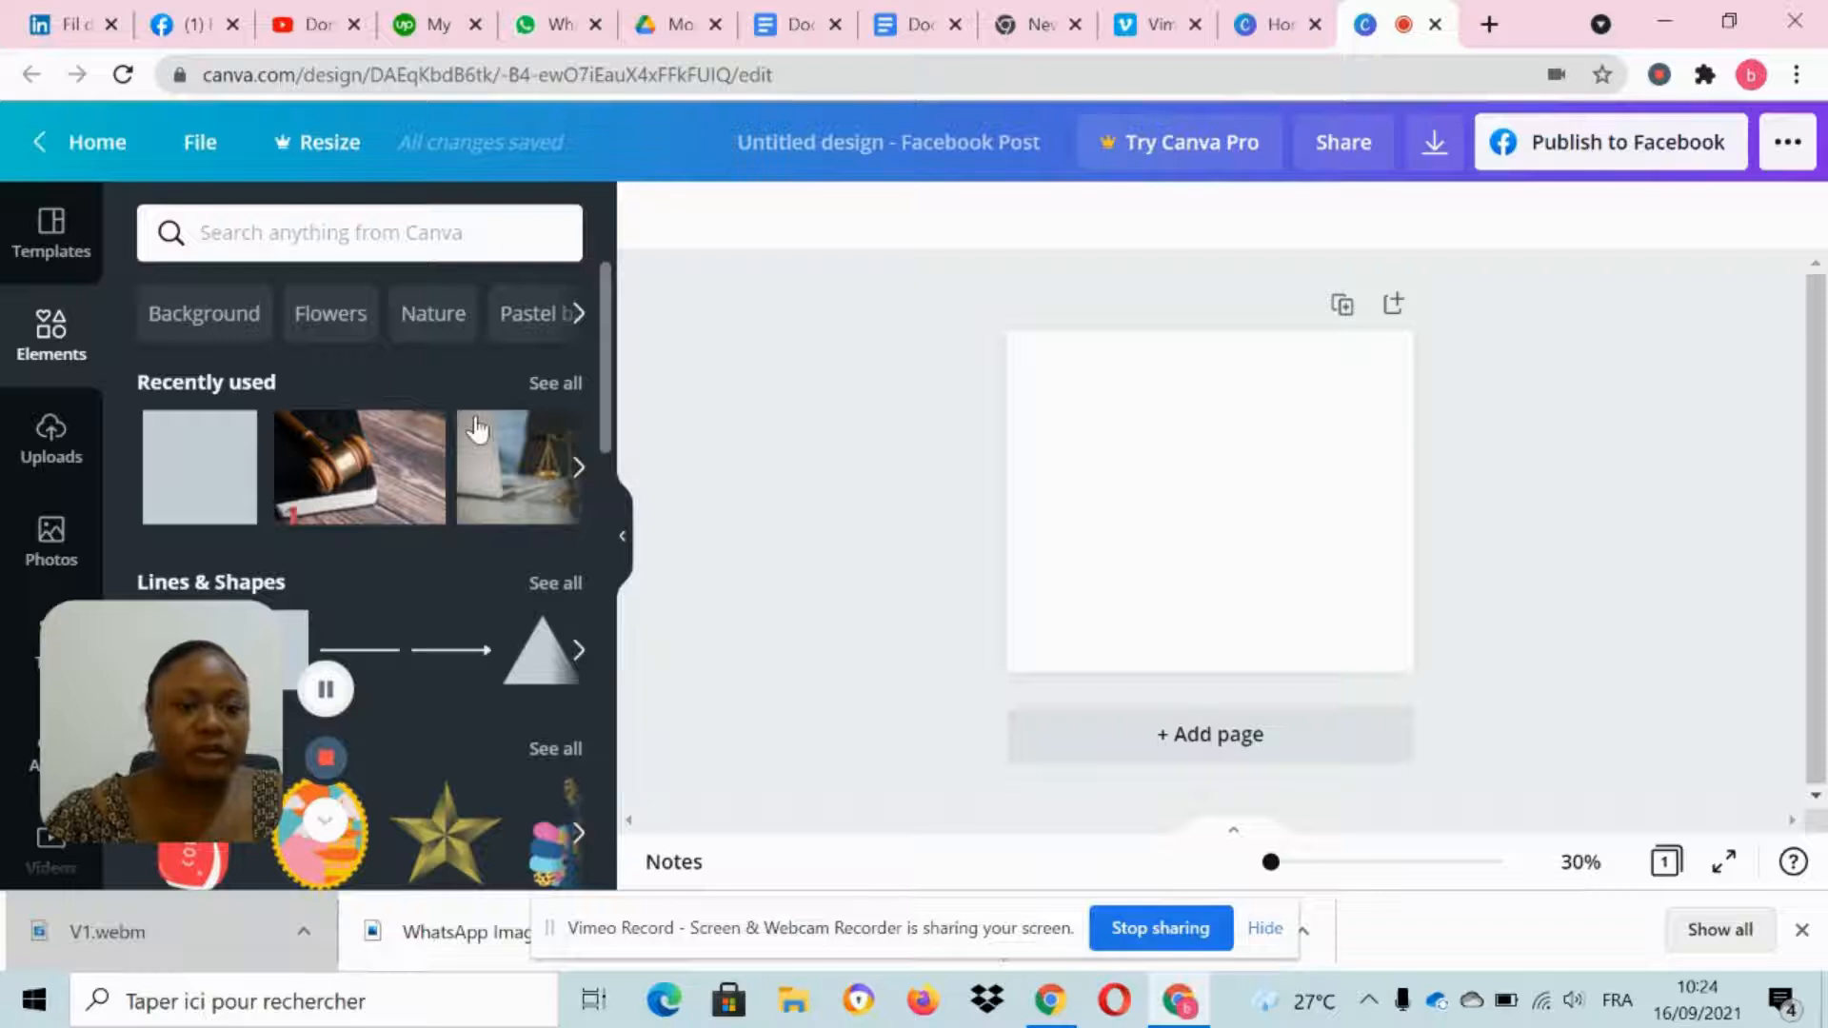
pyautogui.scroll(-8, 477, 428)
pyautogui.scroll(-5, 477, 428)
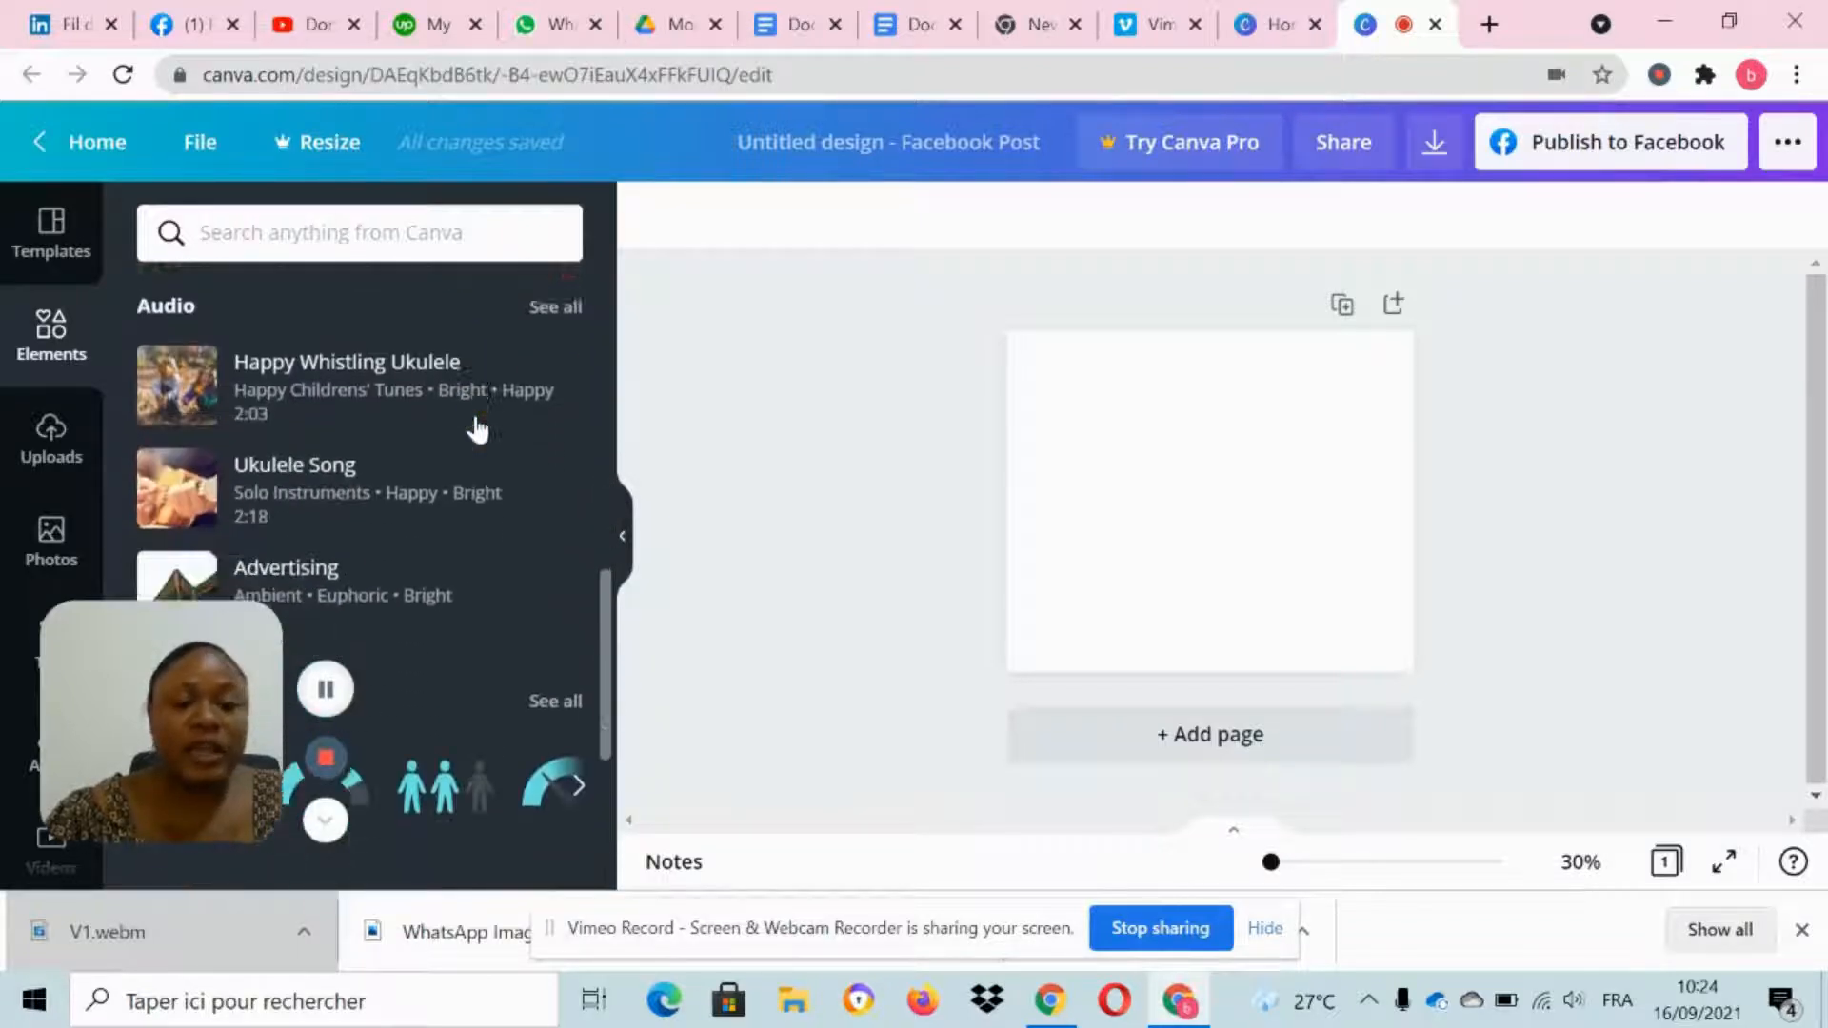
pyautogui.scroll(-4, 477, 428)
pyautogui.scroll(-1, 477, 429)
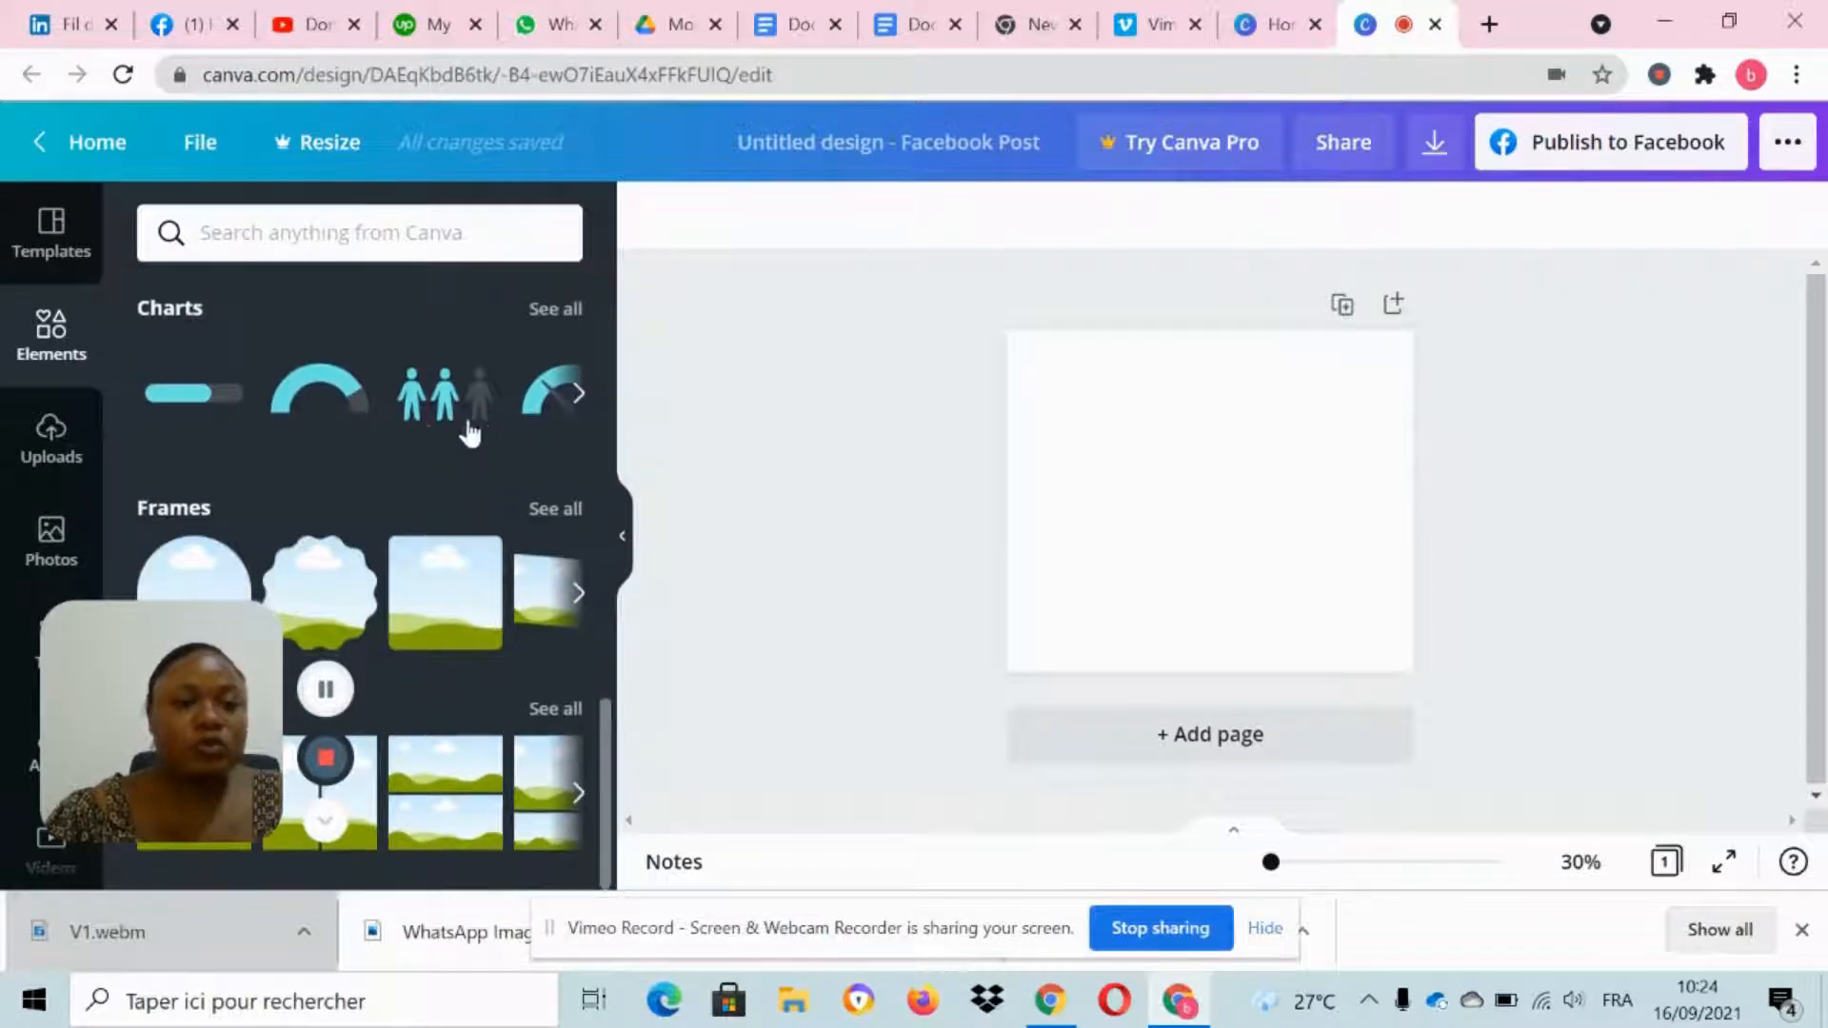
pyautogui.scroll(15, 430, 440)
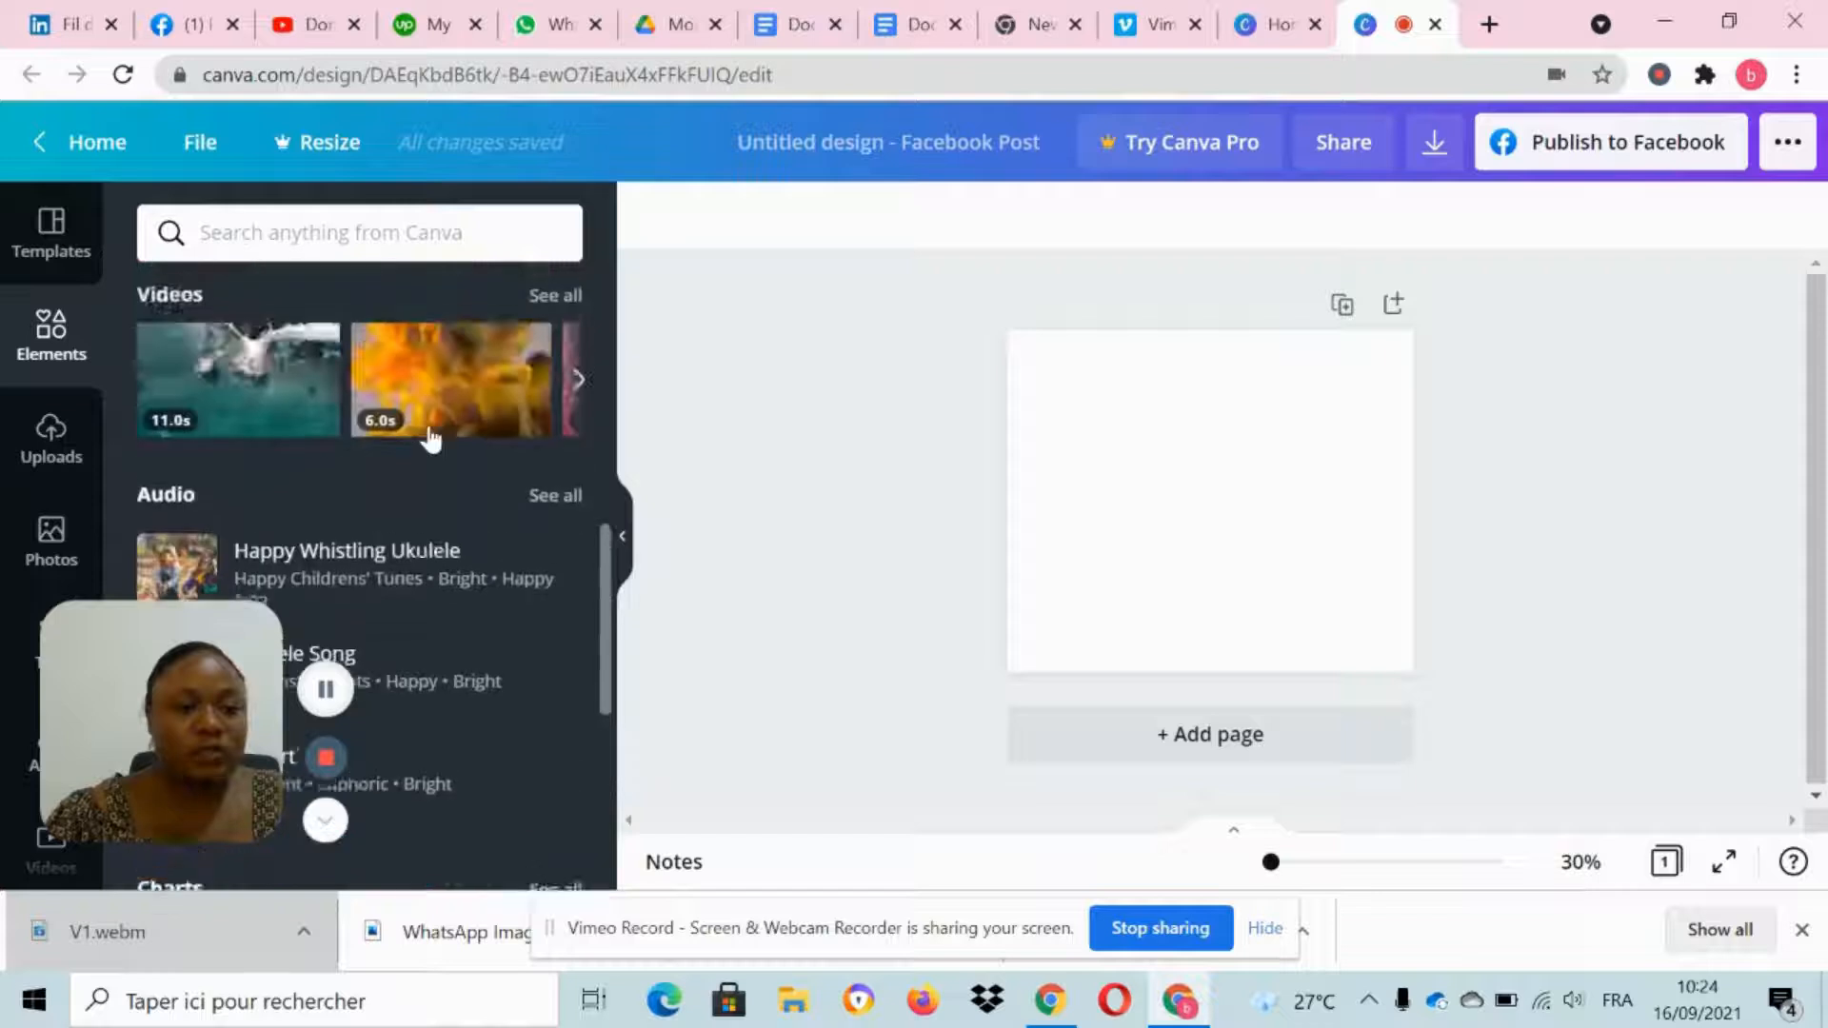
# Step: Review the uploads, photos, text styles and audio tracks that can be added to the design
pyautogui.click(59, 463)
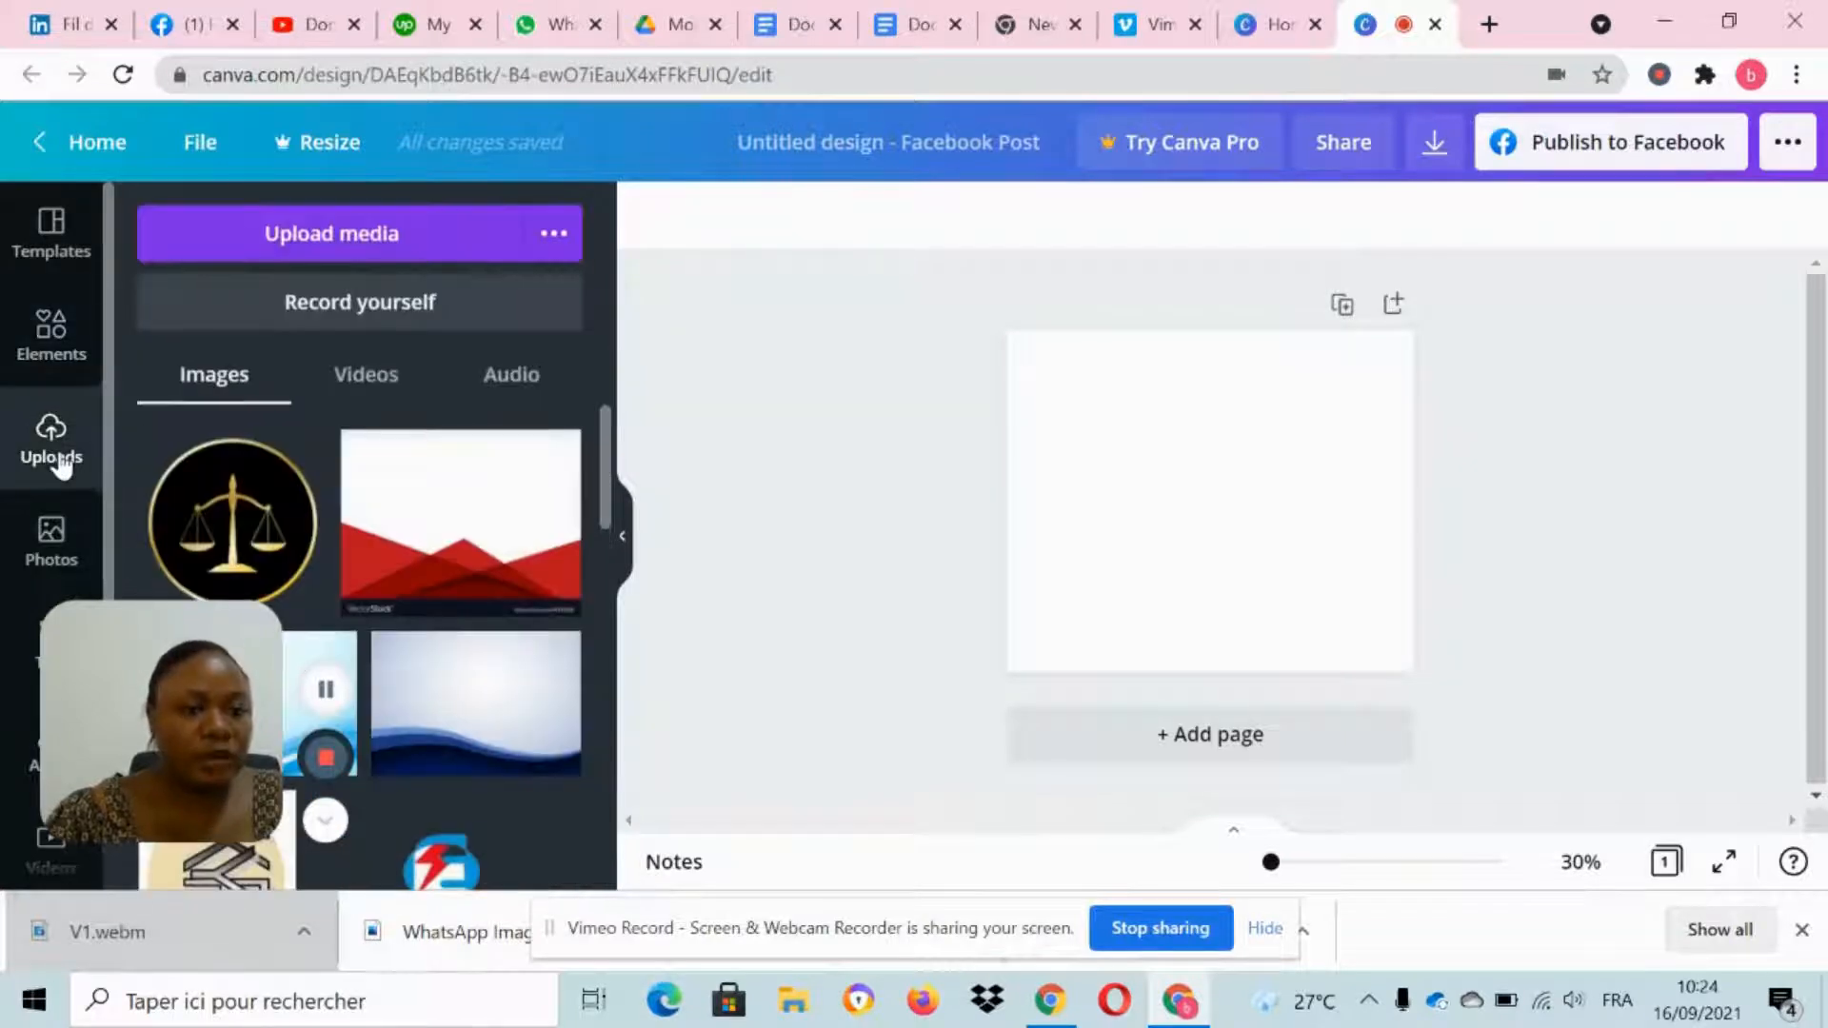
pyautogui.click(50, 550)
pyautogui.scroll(-2, 48, 533)
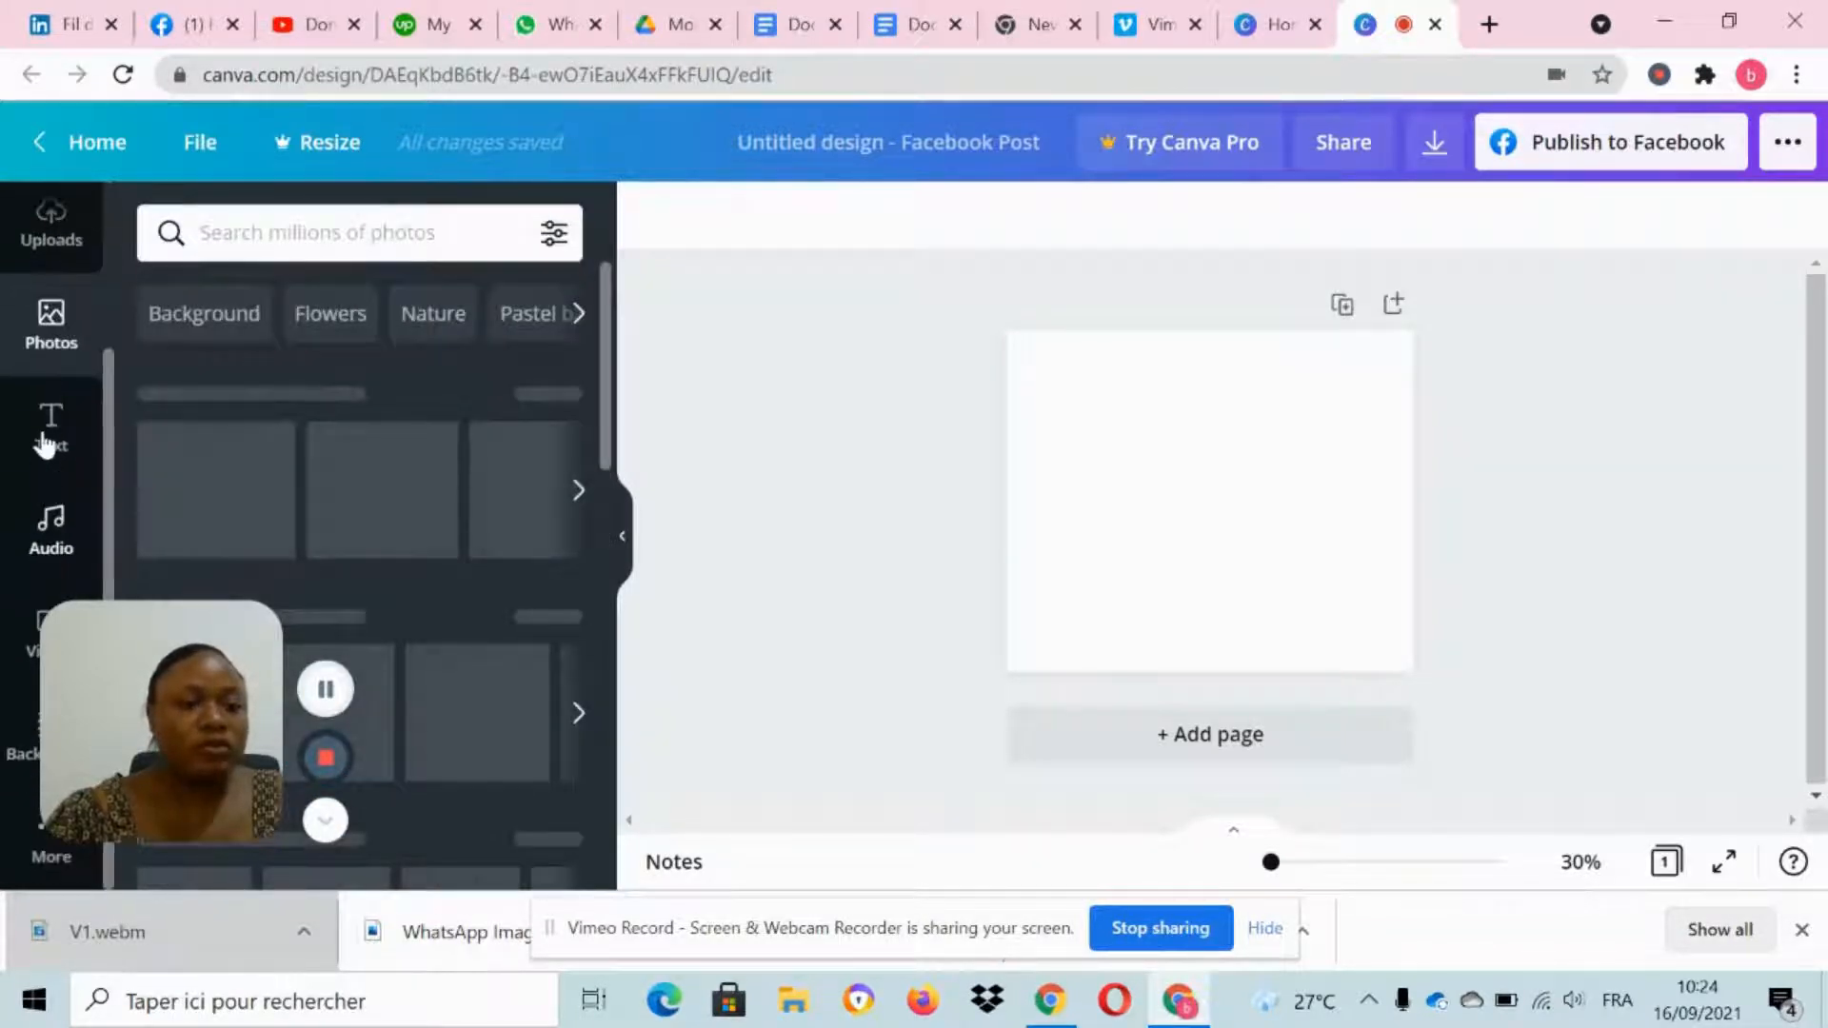
pyautogui.click(48, 434)
pyautogui.scroll(-6, 362, 391)
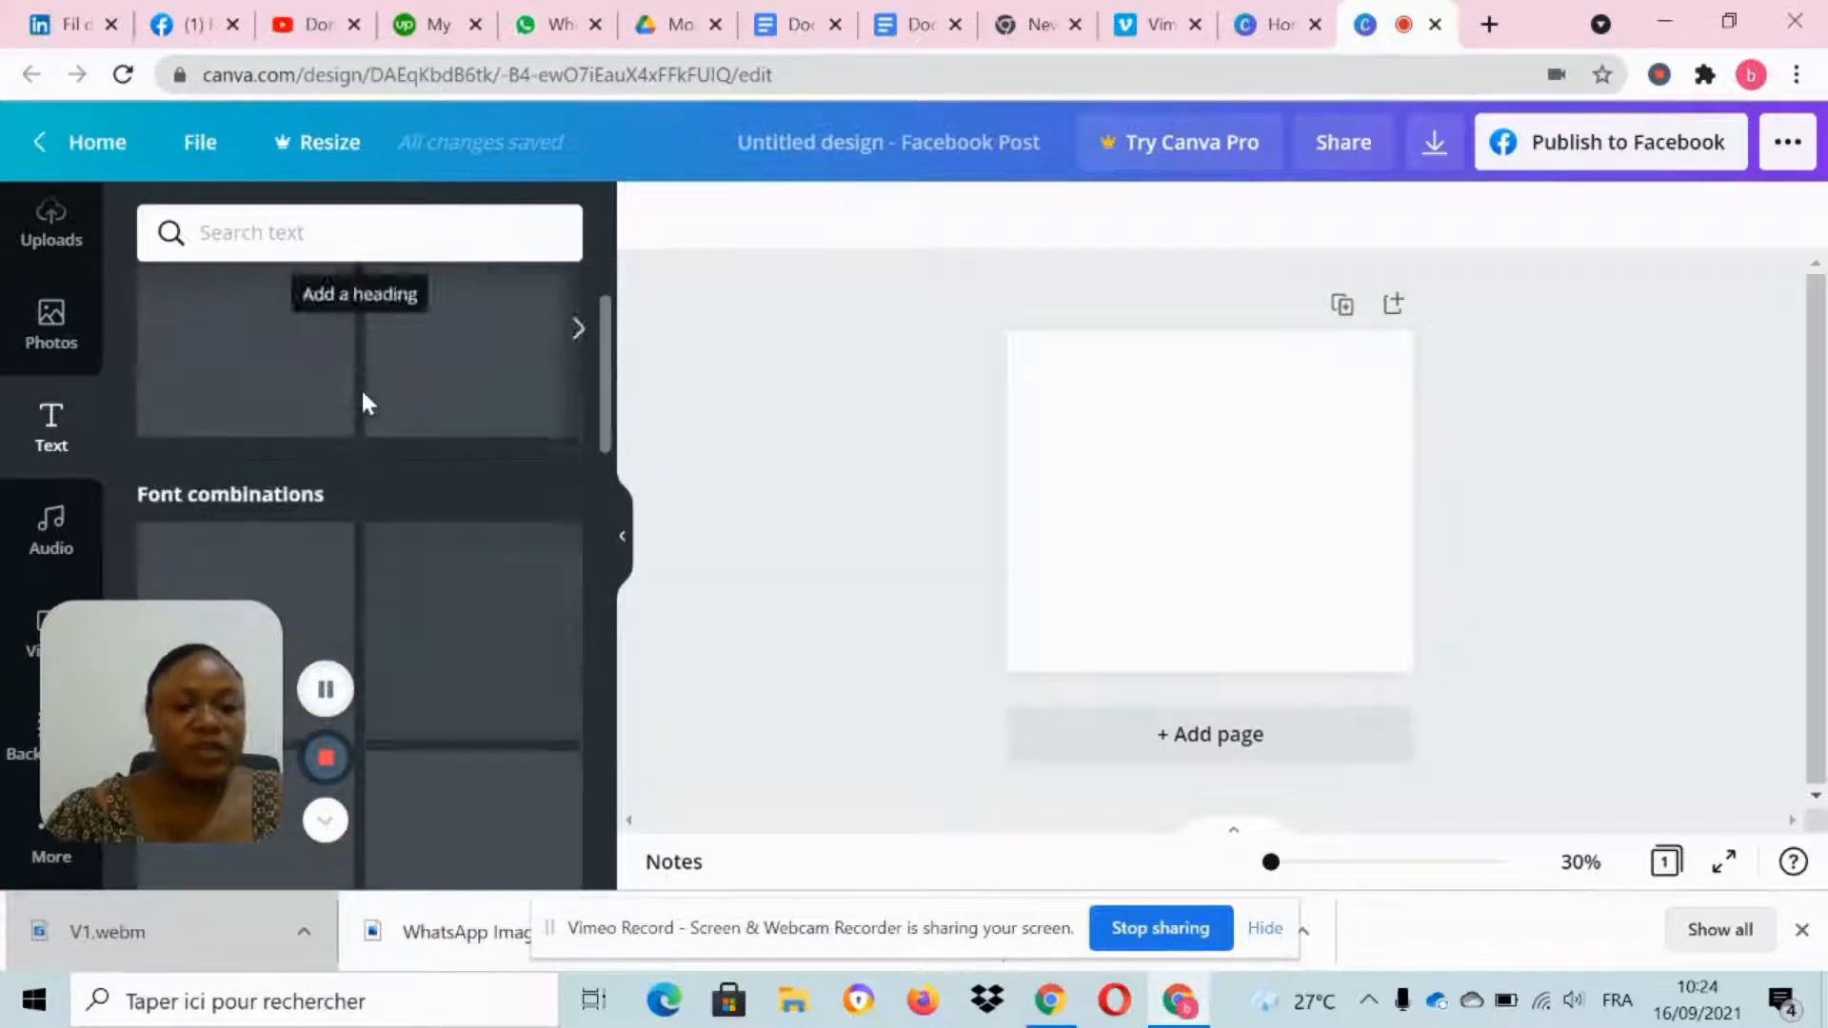
pyautogui.scroll(5, 360, 400)
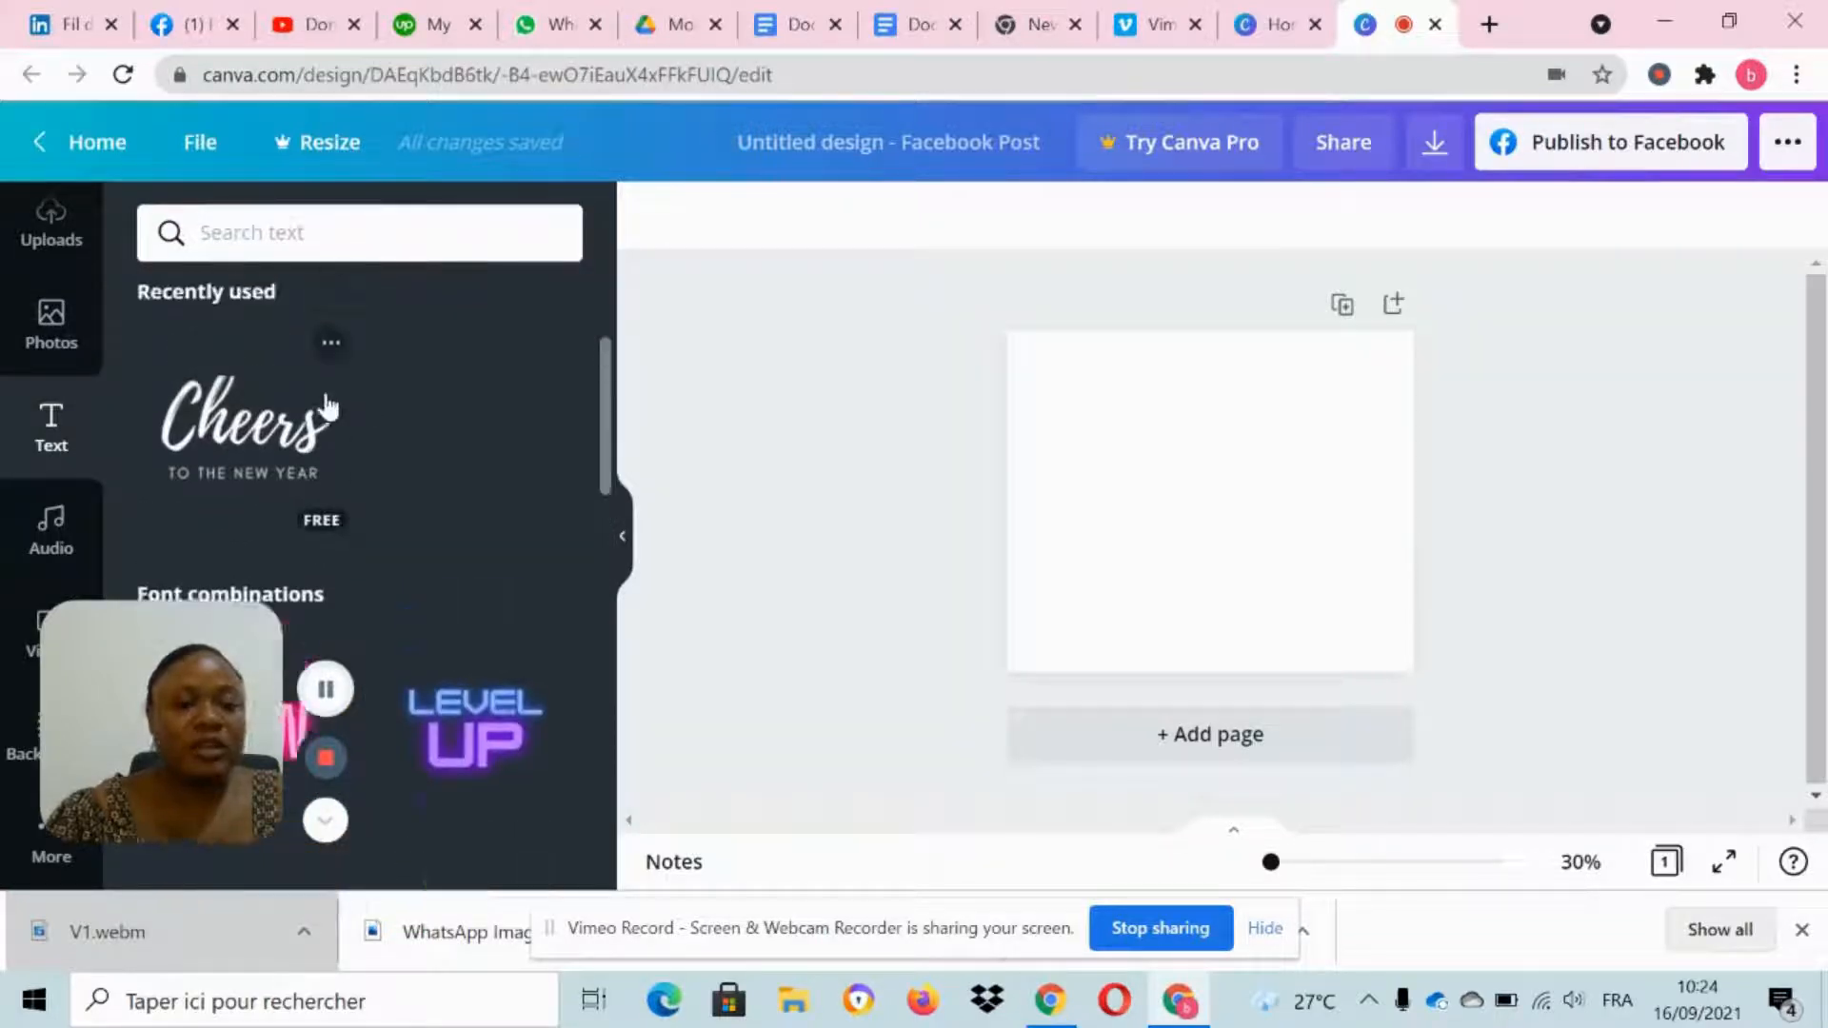
pyautogui.click(57, 514)
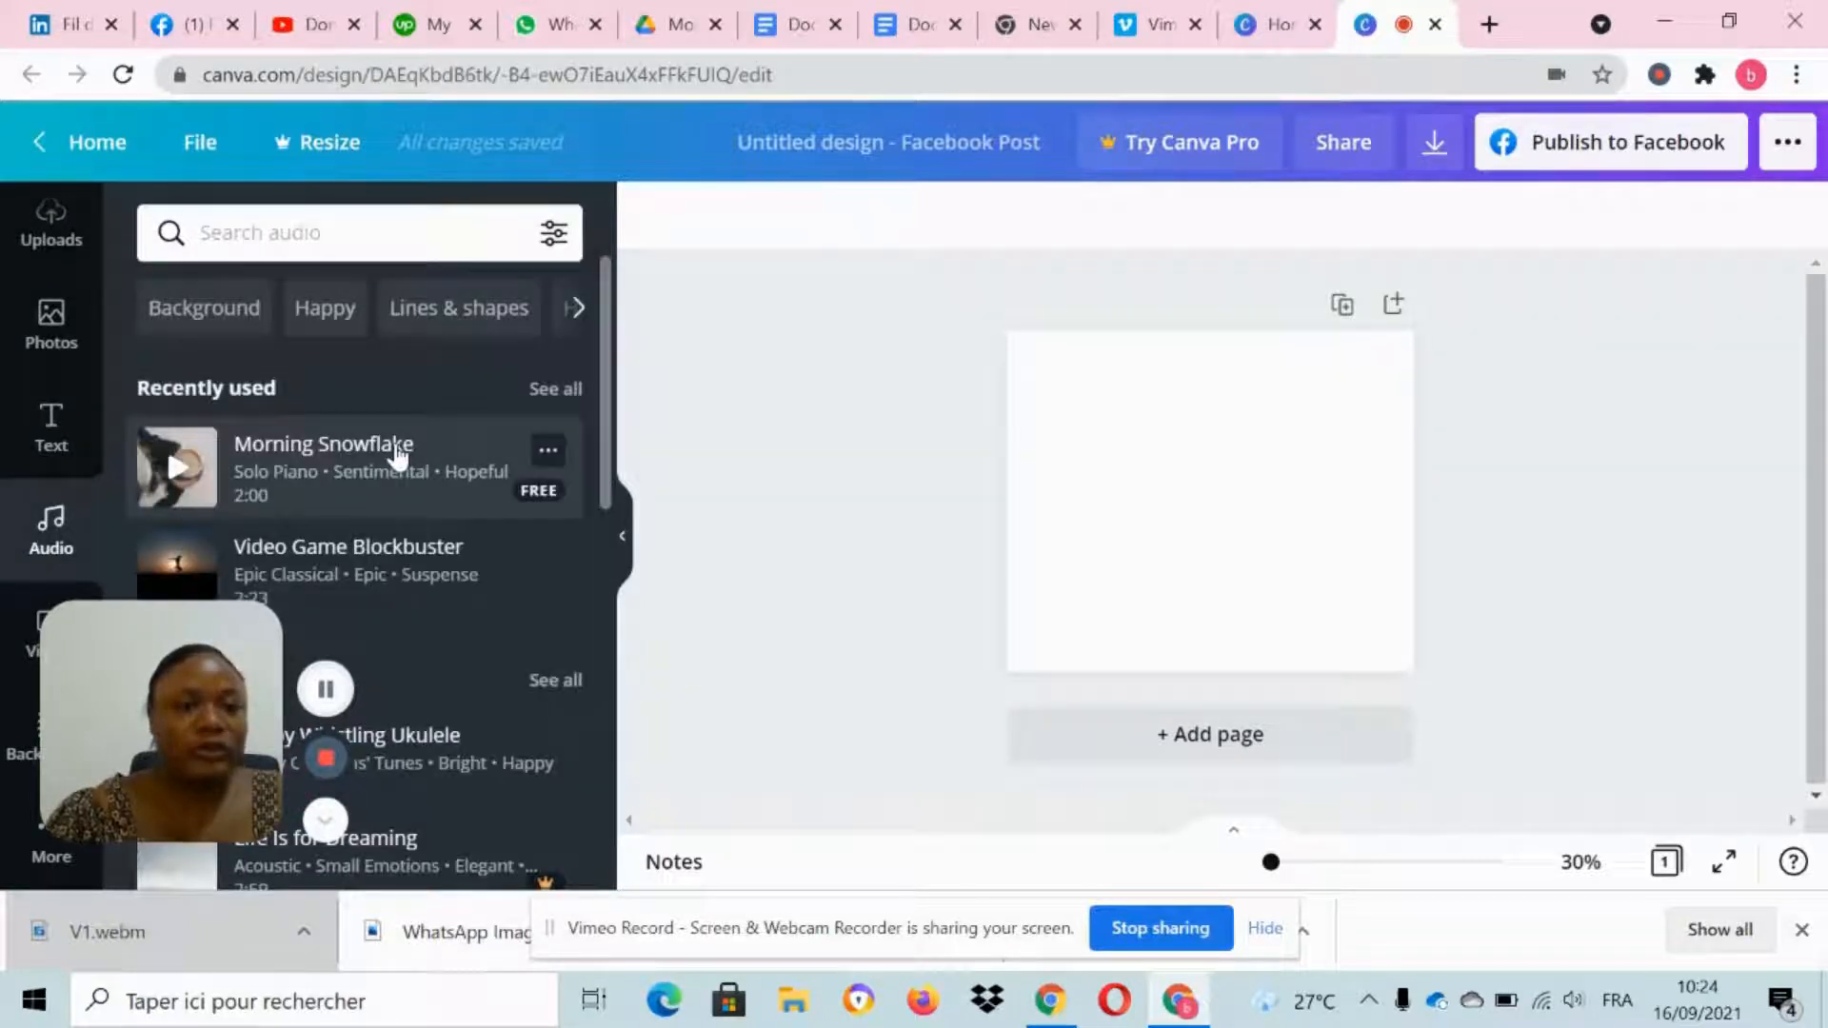
pyautogui.scroll(-3, 398, 457)
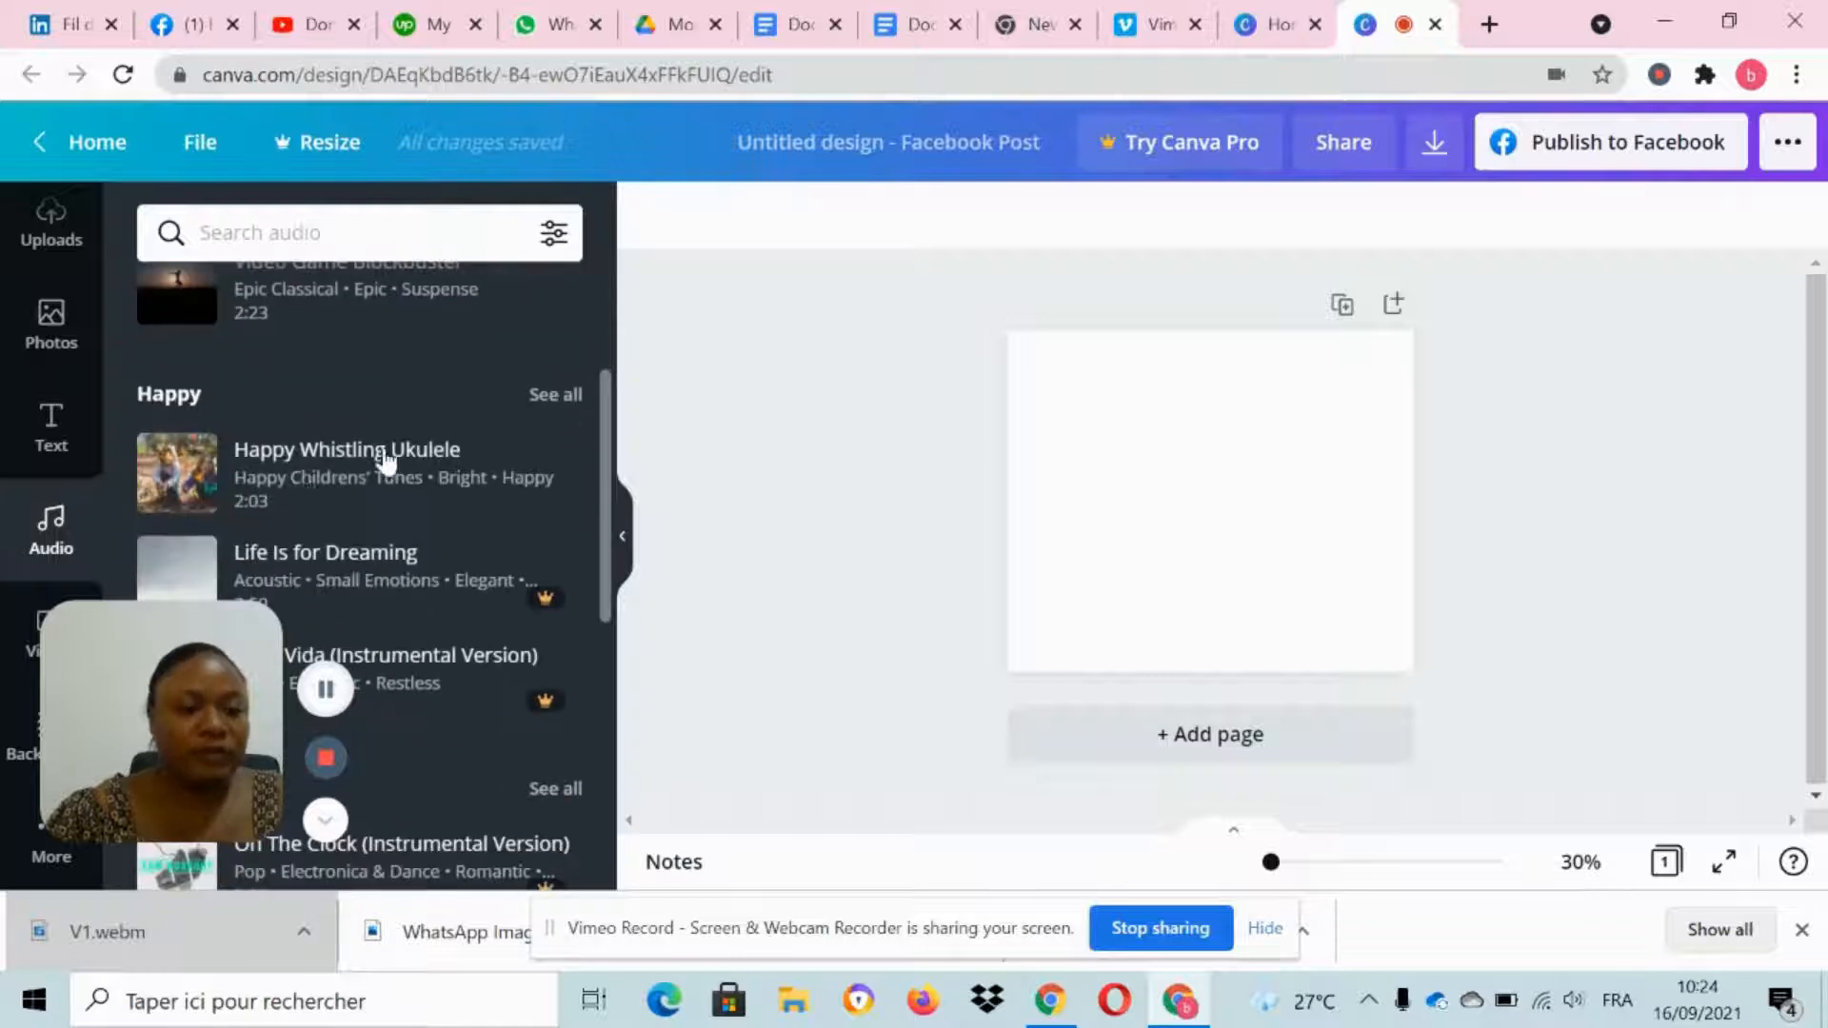
# Step: Review the available videos and backgrounds, as well as the additional Canva apps and integrations
pyautogui.click(19, 636)
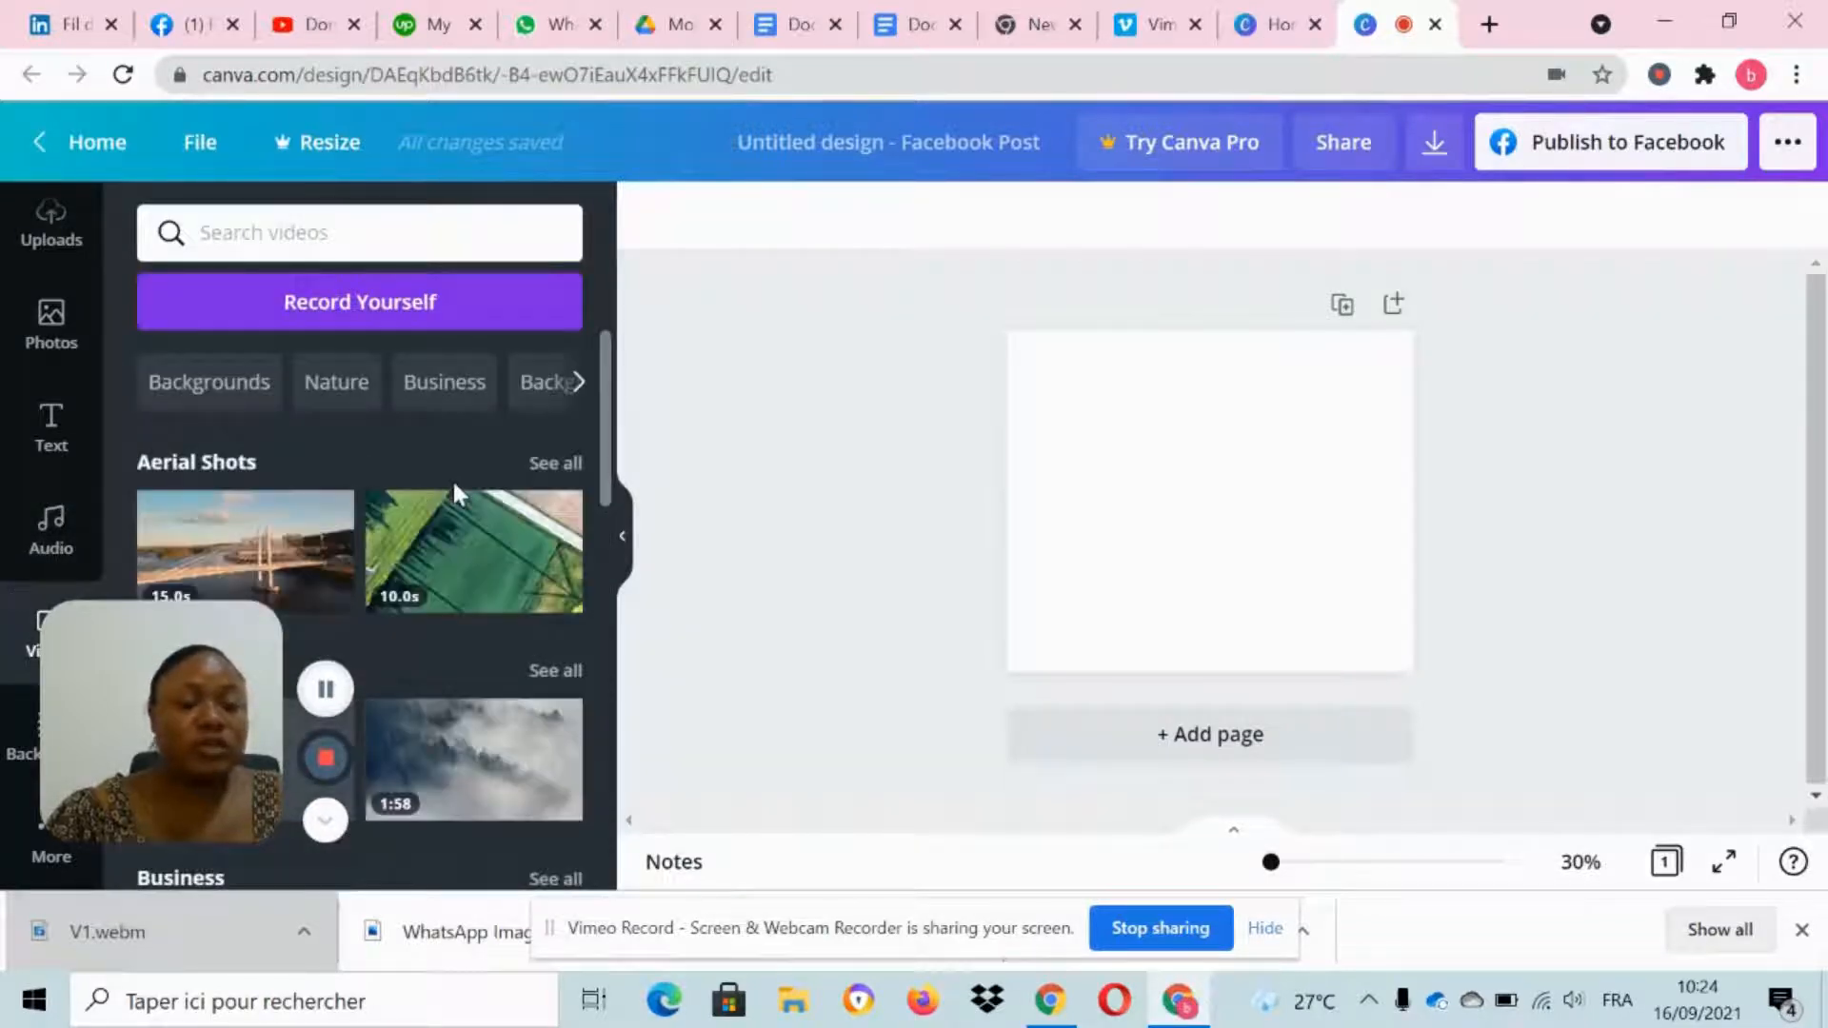
pyautogui.scroll(-1, 453, 478)
pyautogui.click(21, 762)
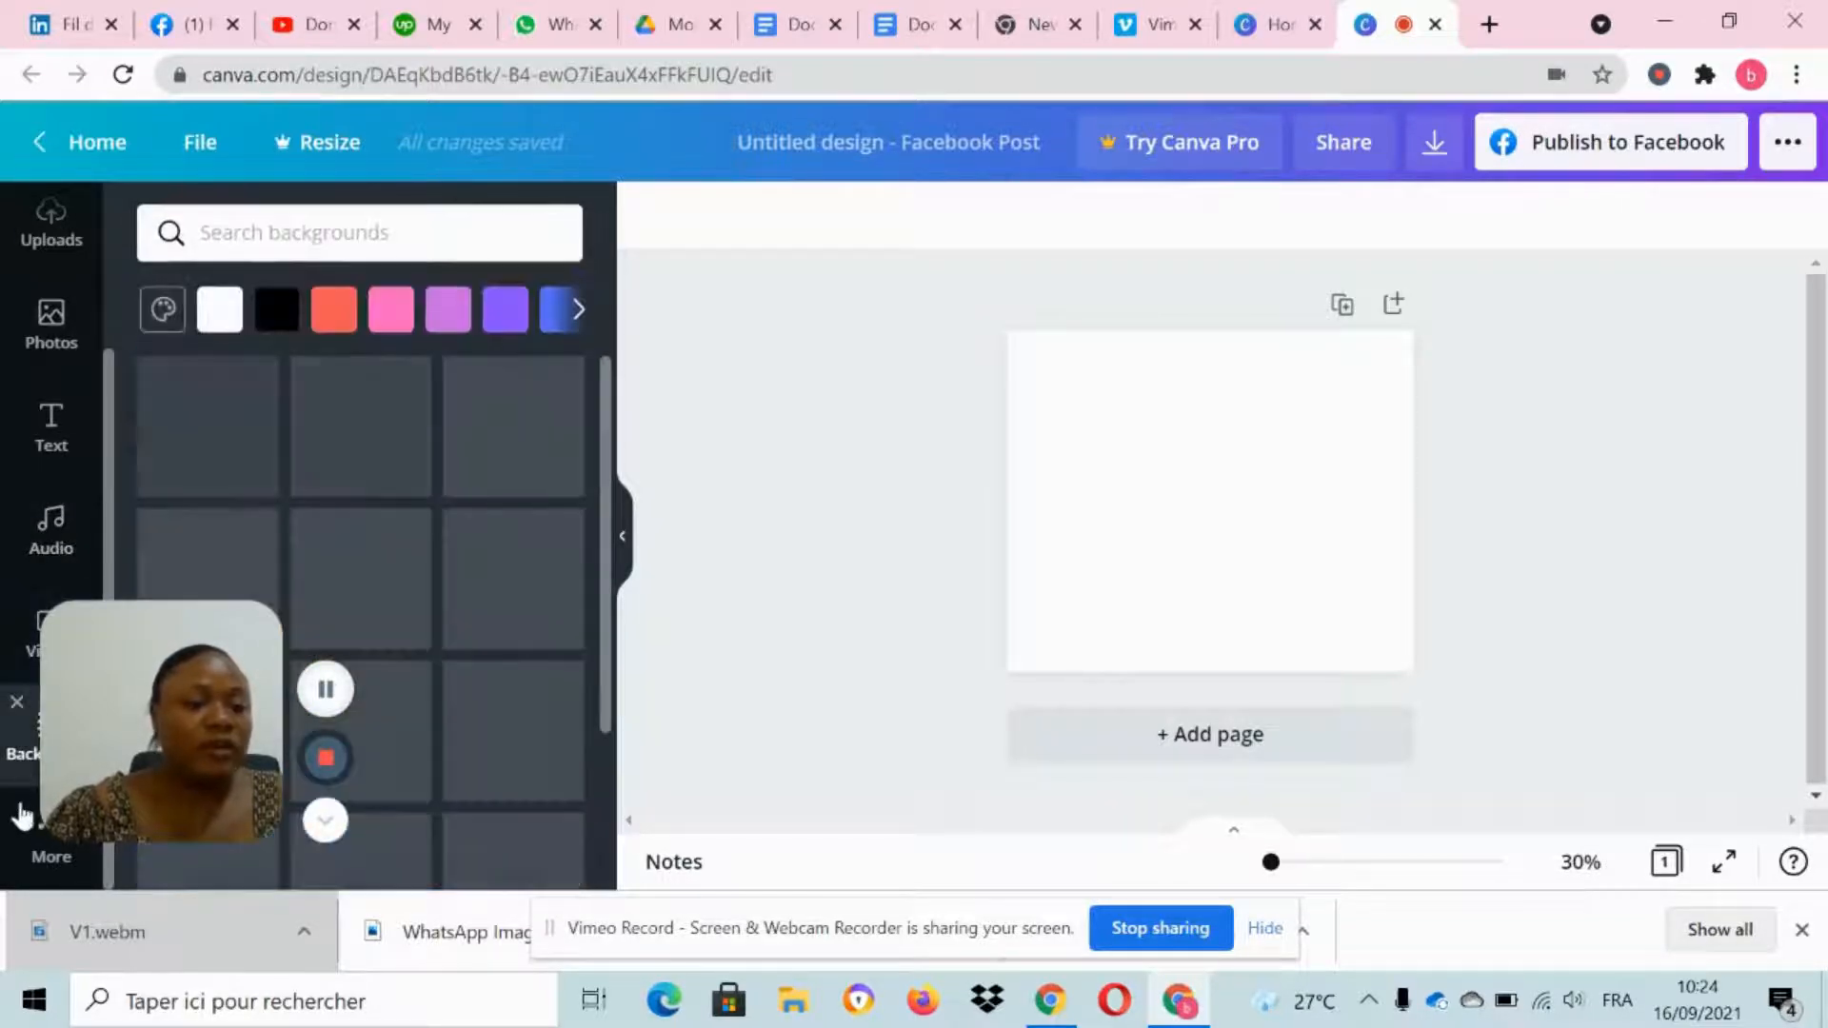
pyautogui.click(29, 842)
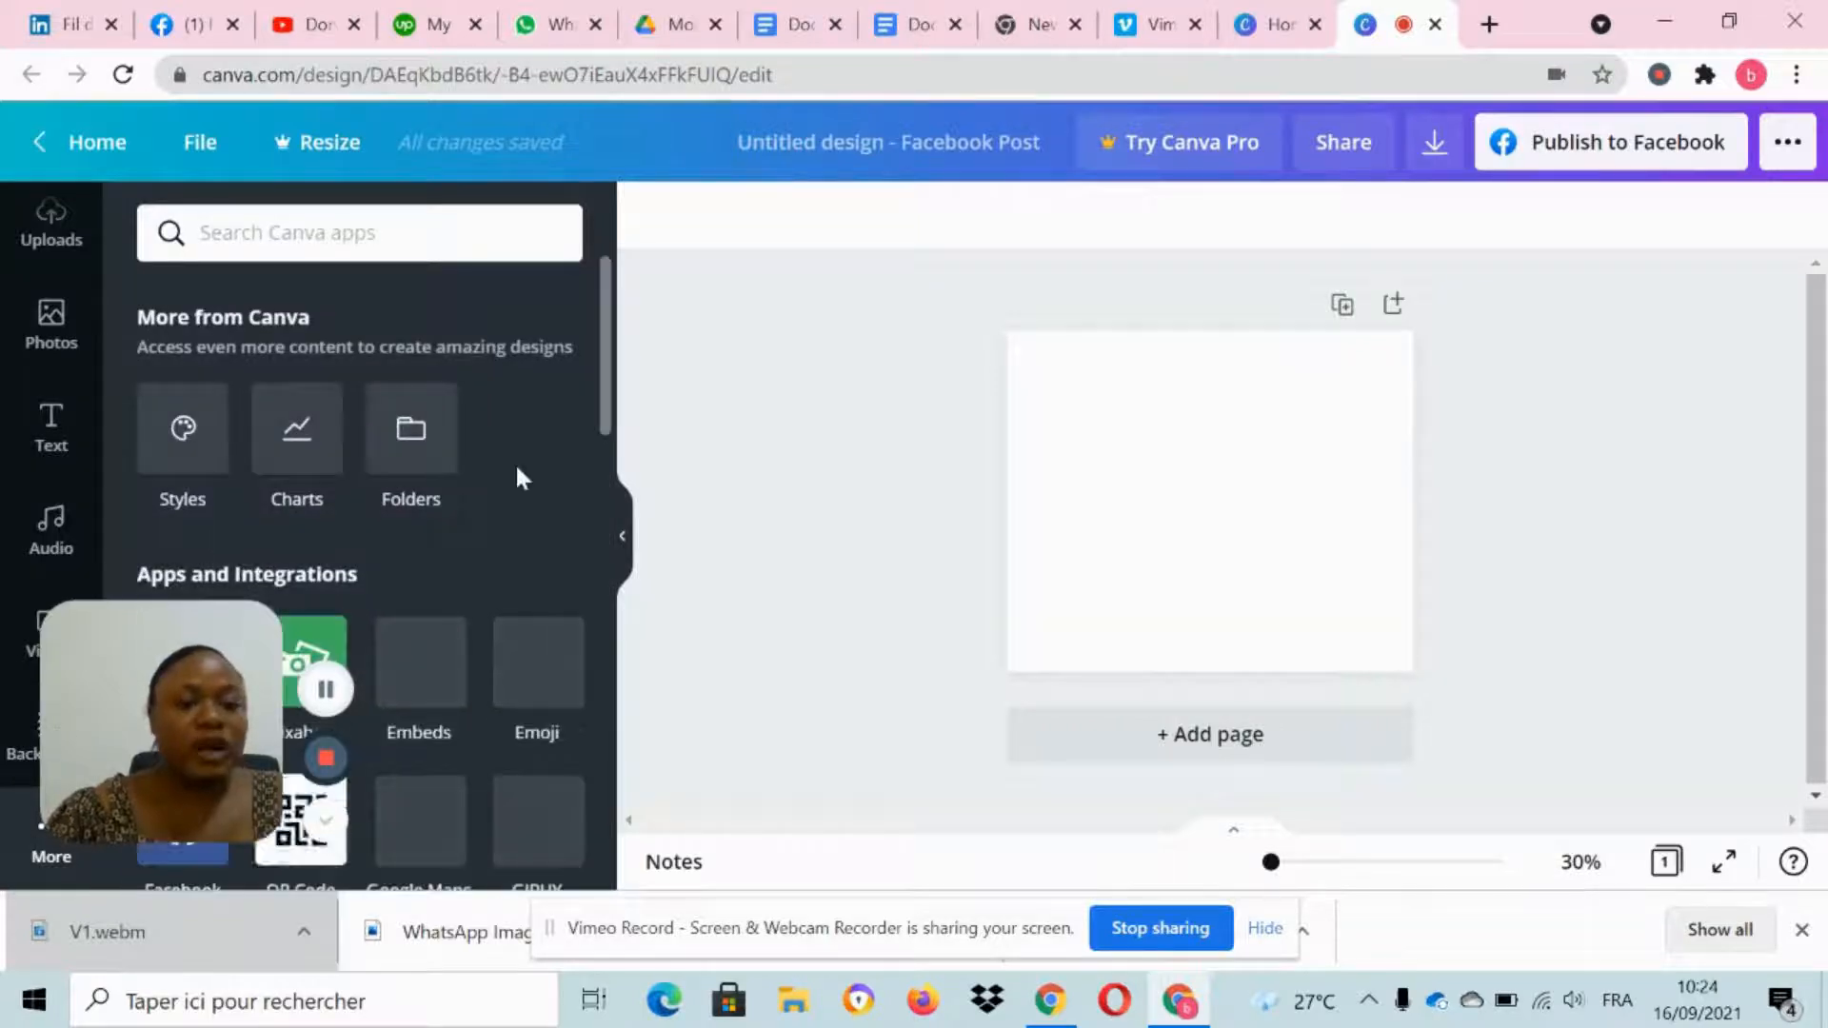
pyautogui.scroll(-5, 514, 476)
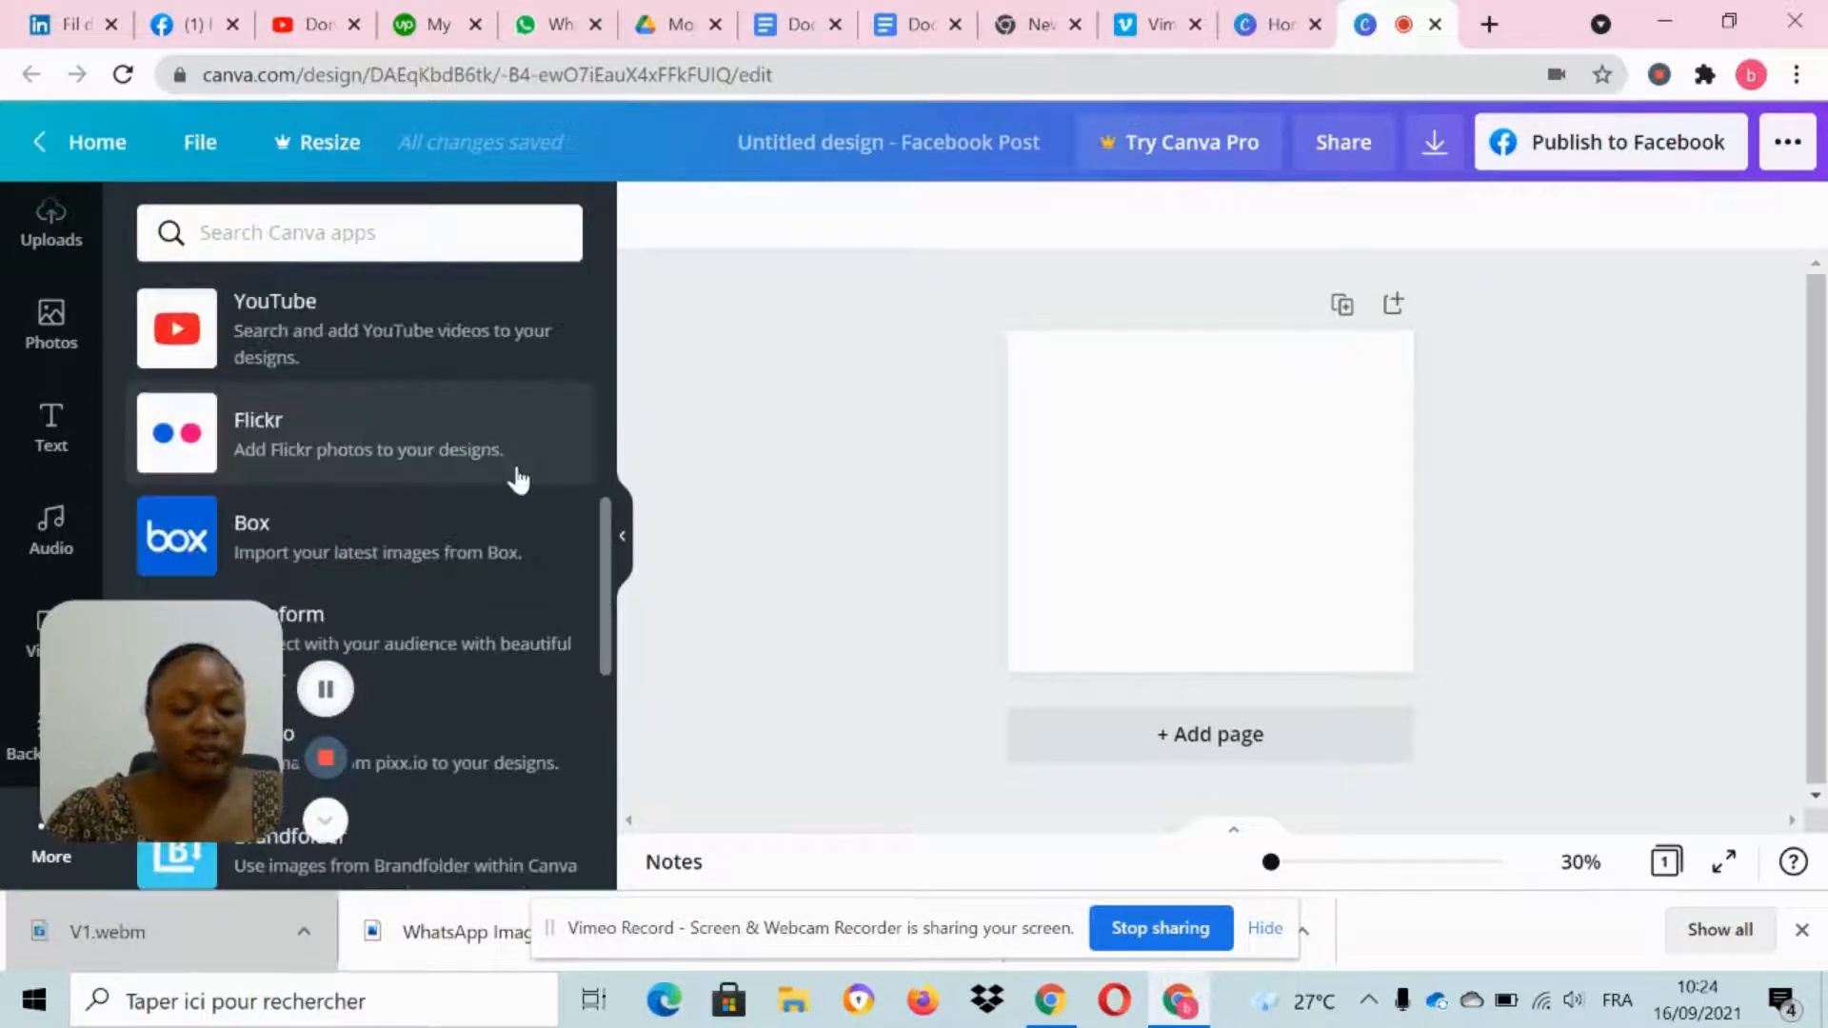
pyautogui.scroll(5, 518, 479)
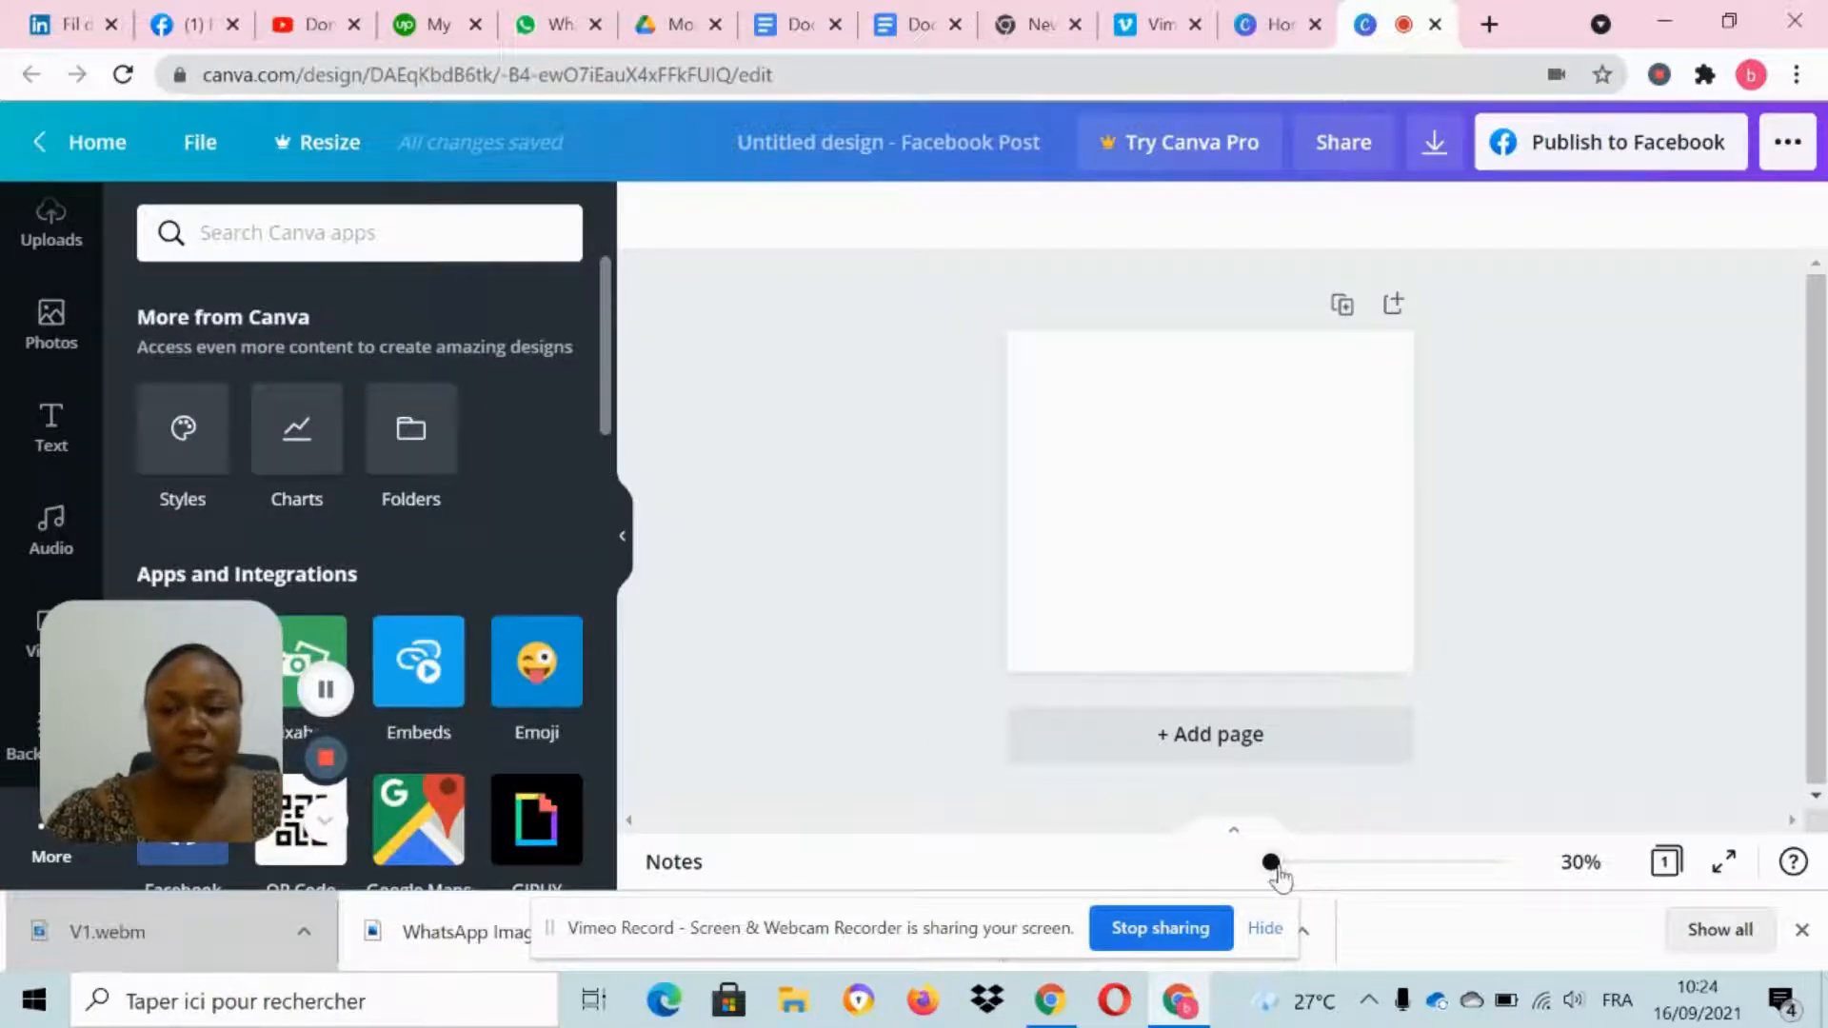
# Step: Enlarge the view of the blank page to 42%
pyautogui.moveTo(1281, 876); pyautogui.dragTo(1279, 884)
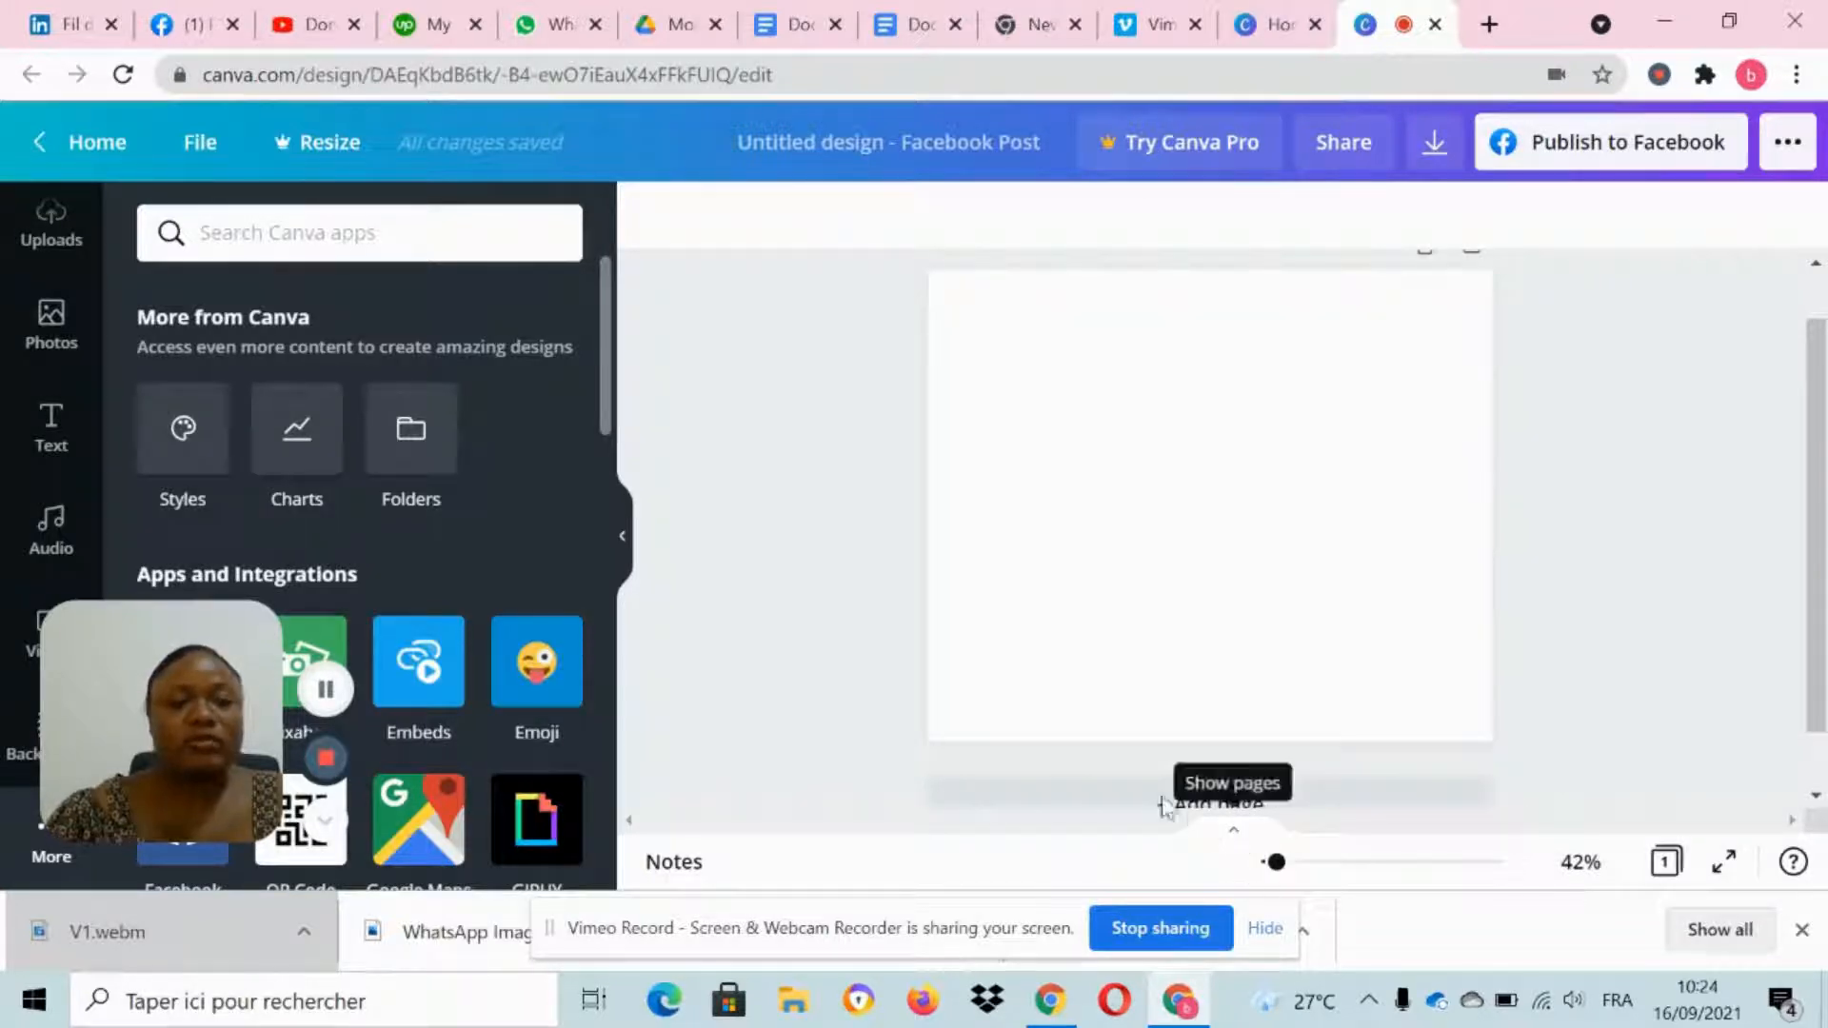
pyautogui.click(326, 764)
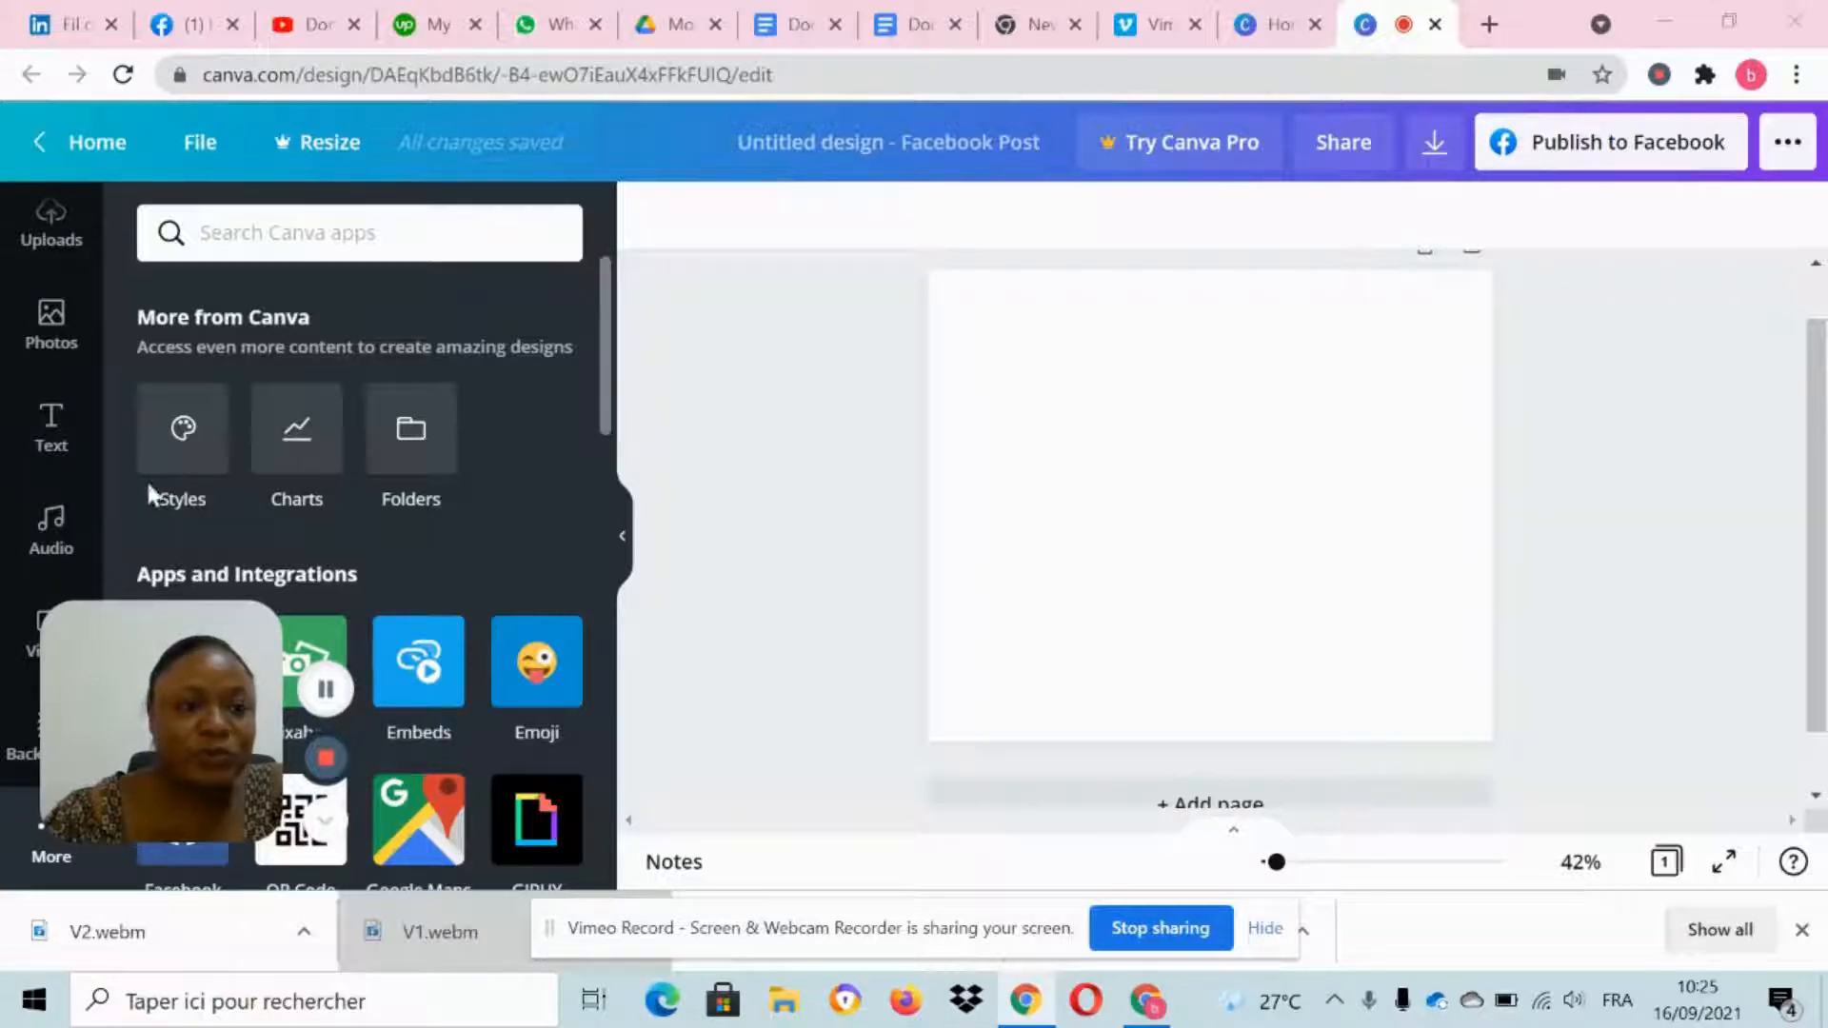
# Step: Add a subheading reading "ETABLISSEMENT DJOVAL" and place it in the page's upper-left corner
pyautogui.click(48, 425)
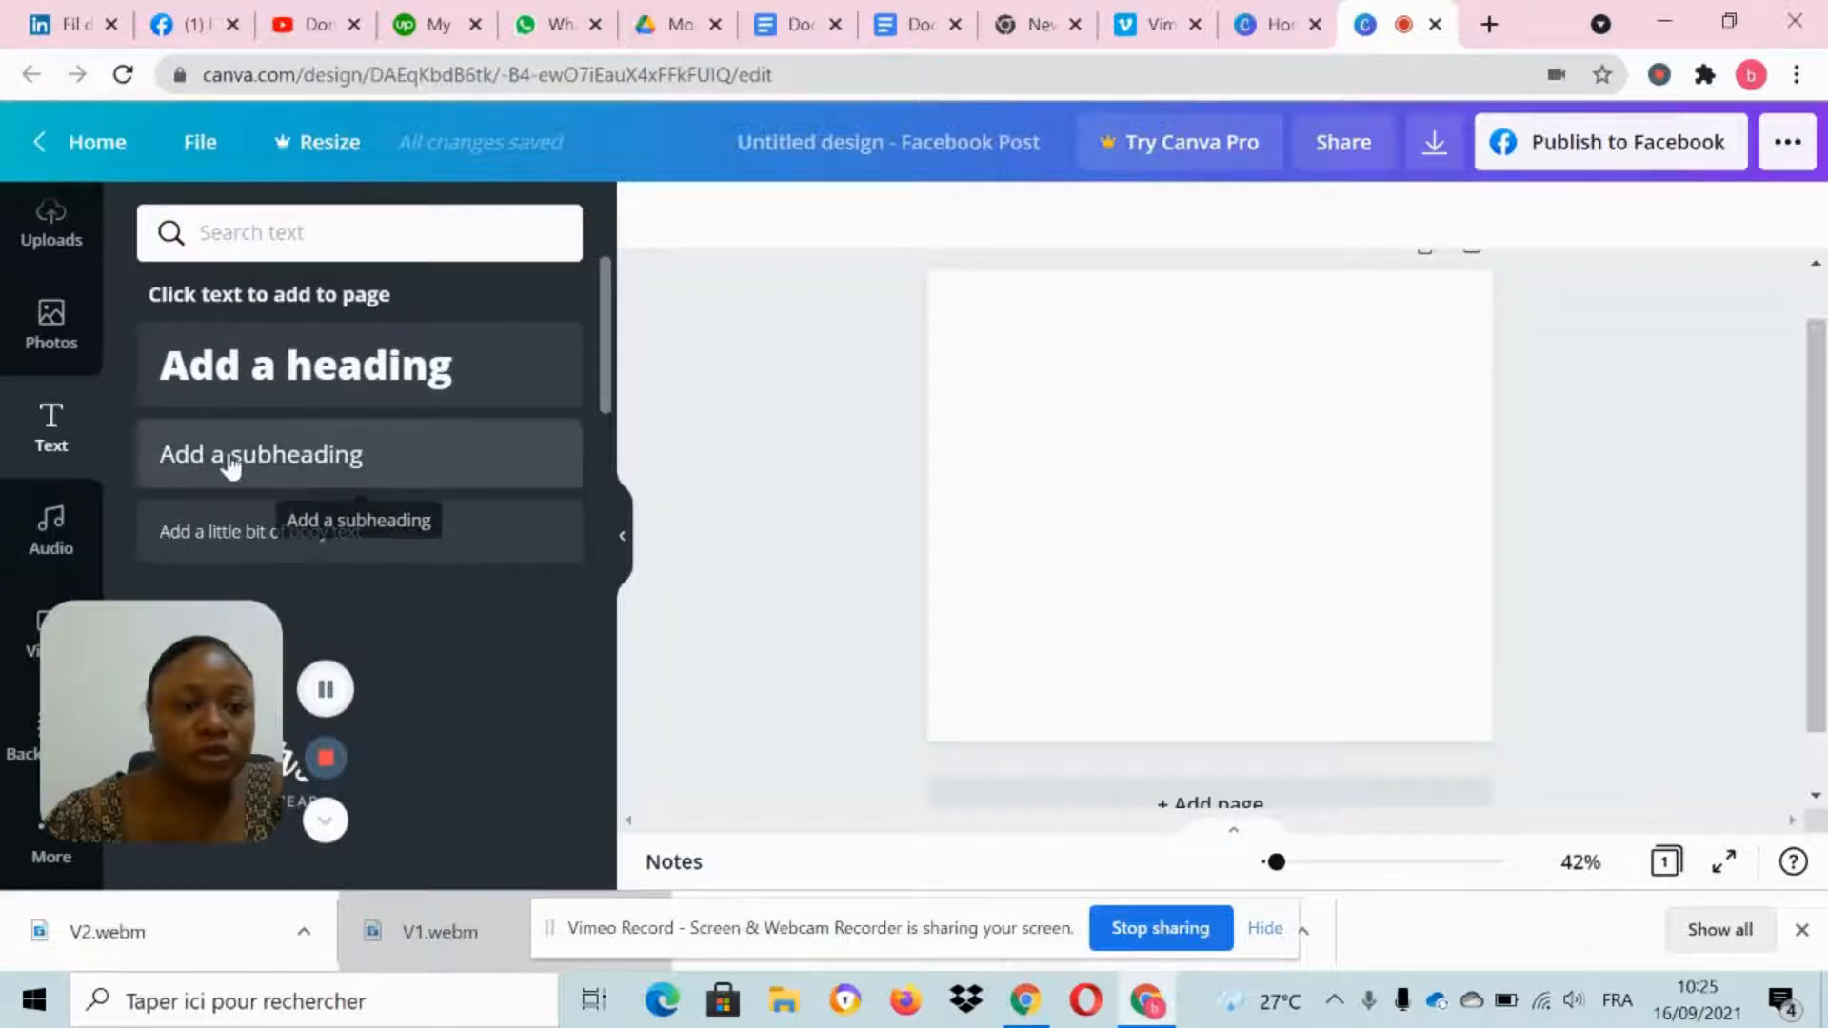
pyautogui.click(292, 467)
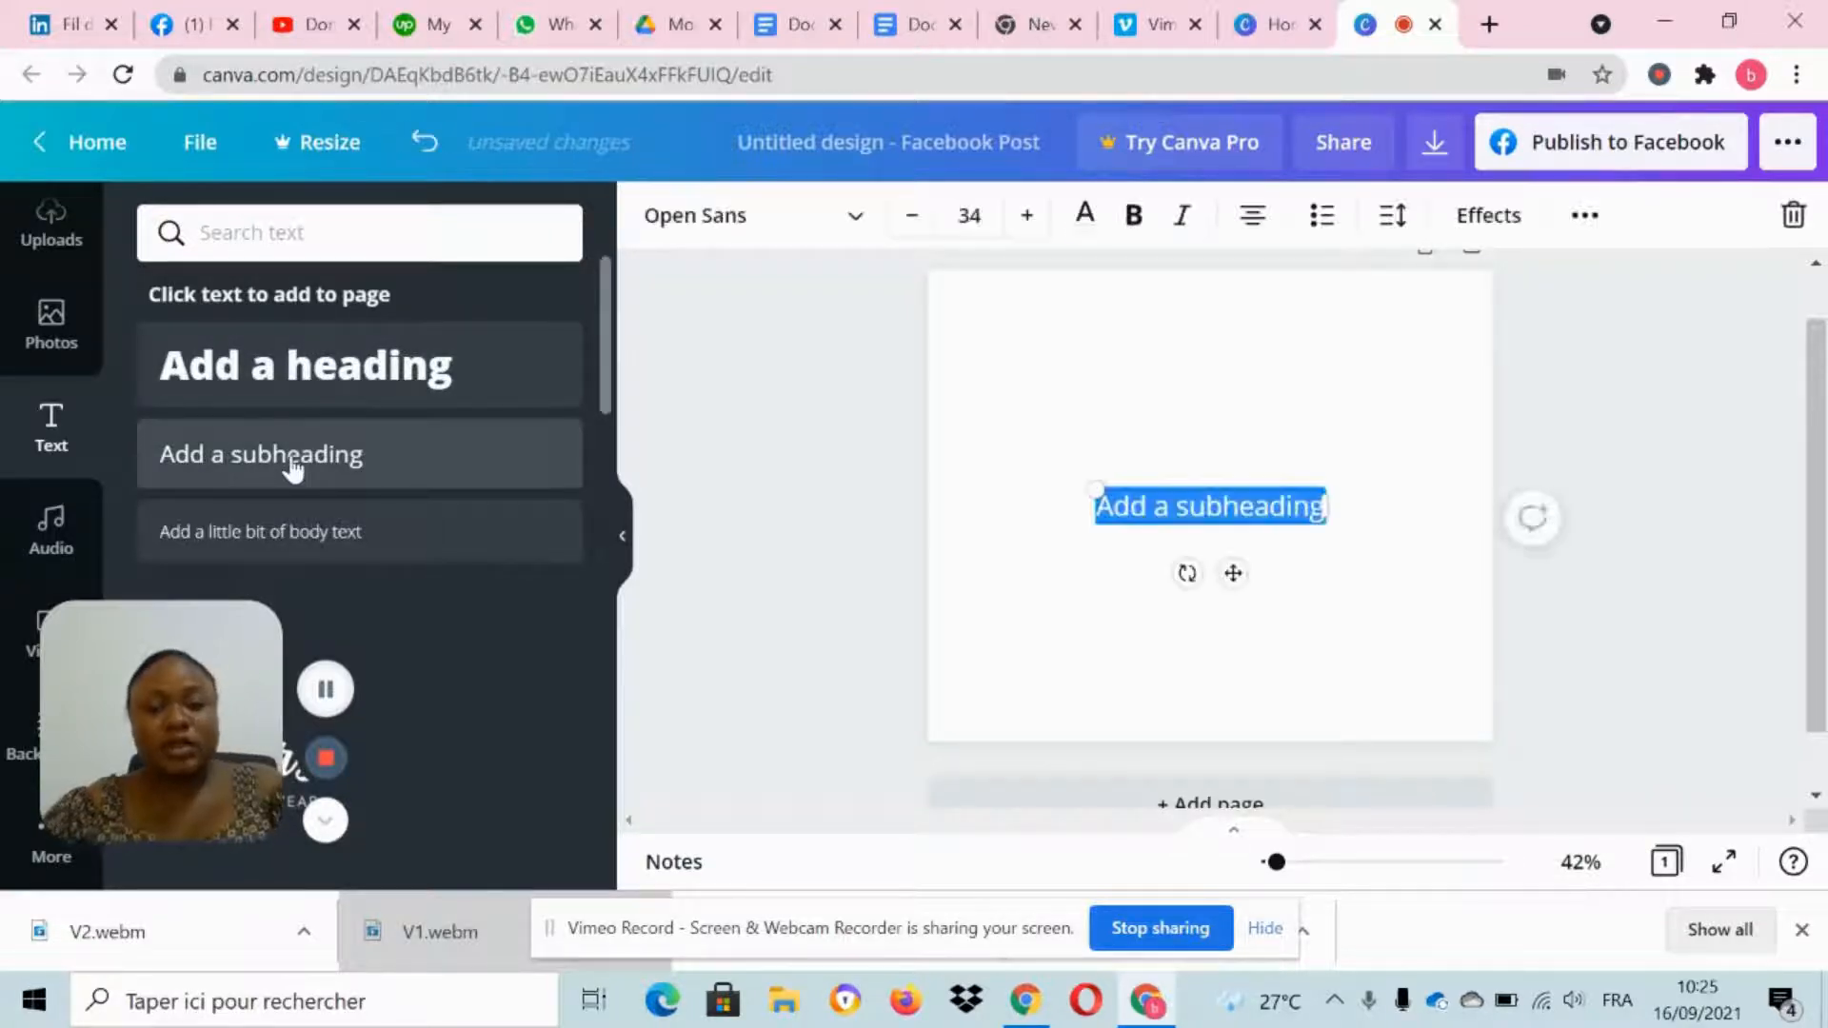
pyautogui.press('capslock')
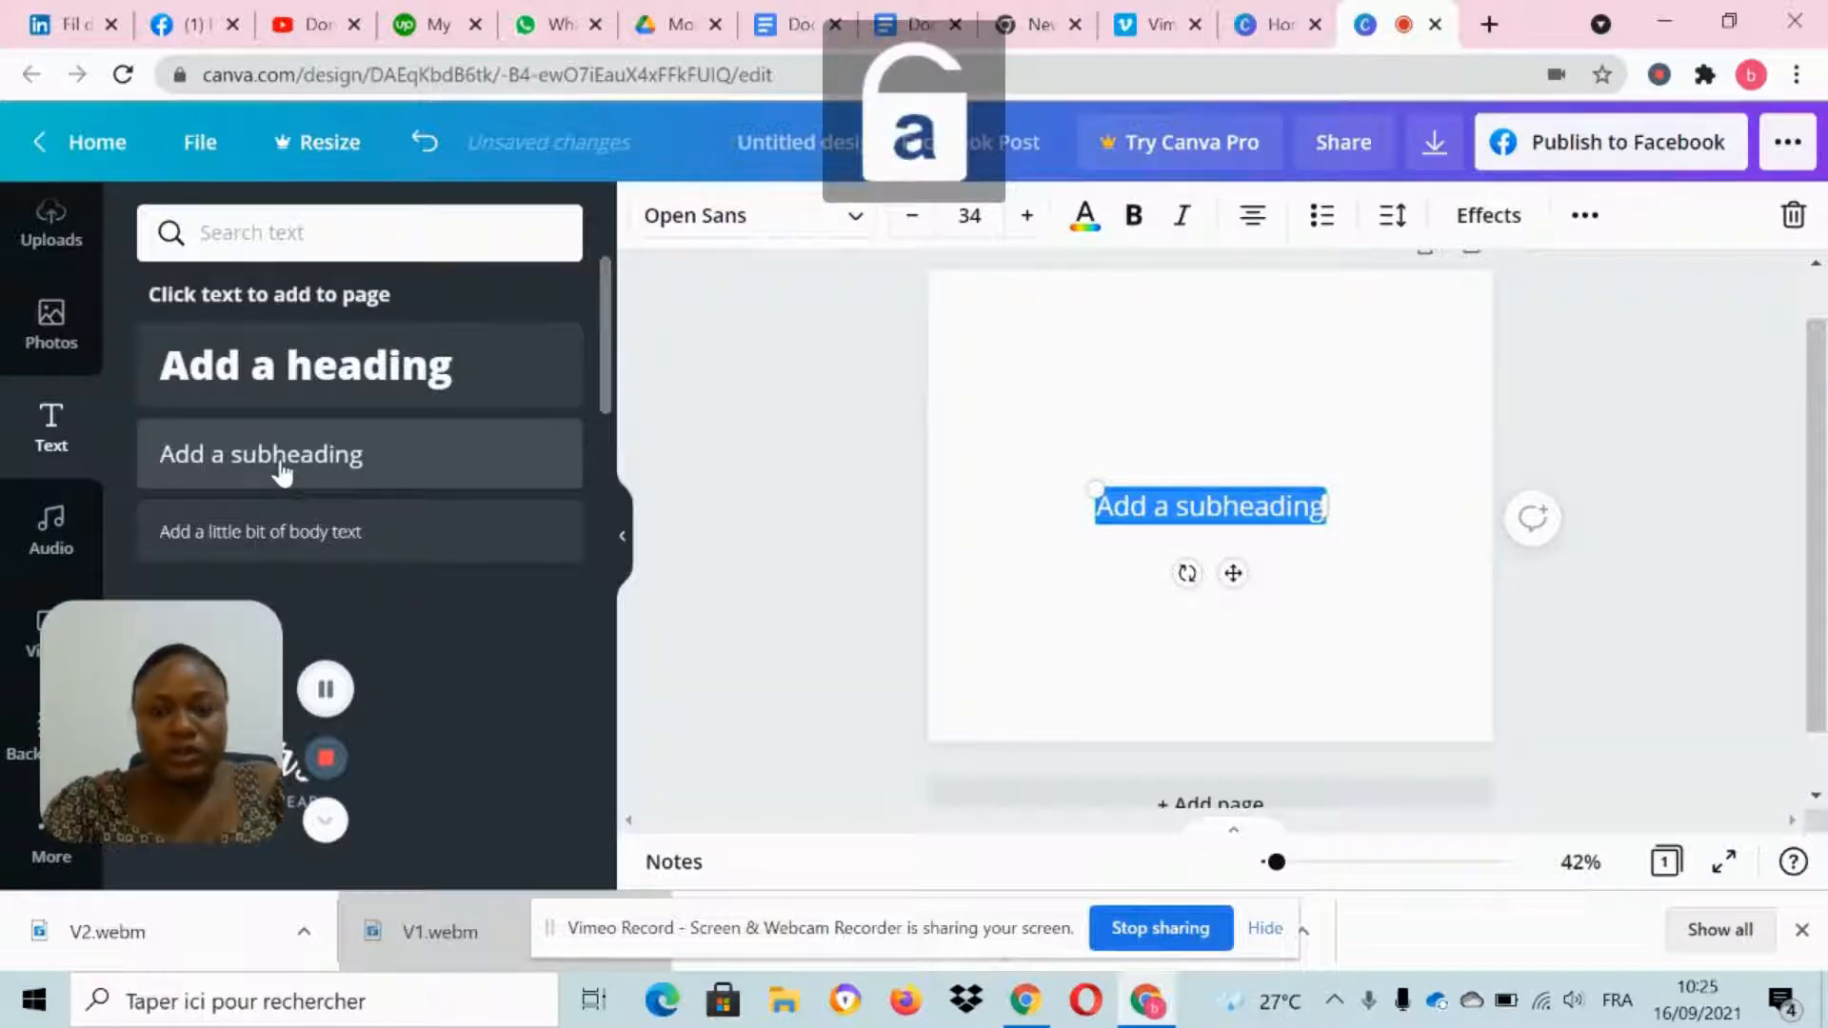
pyautogui.write('ETA')
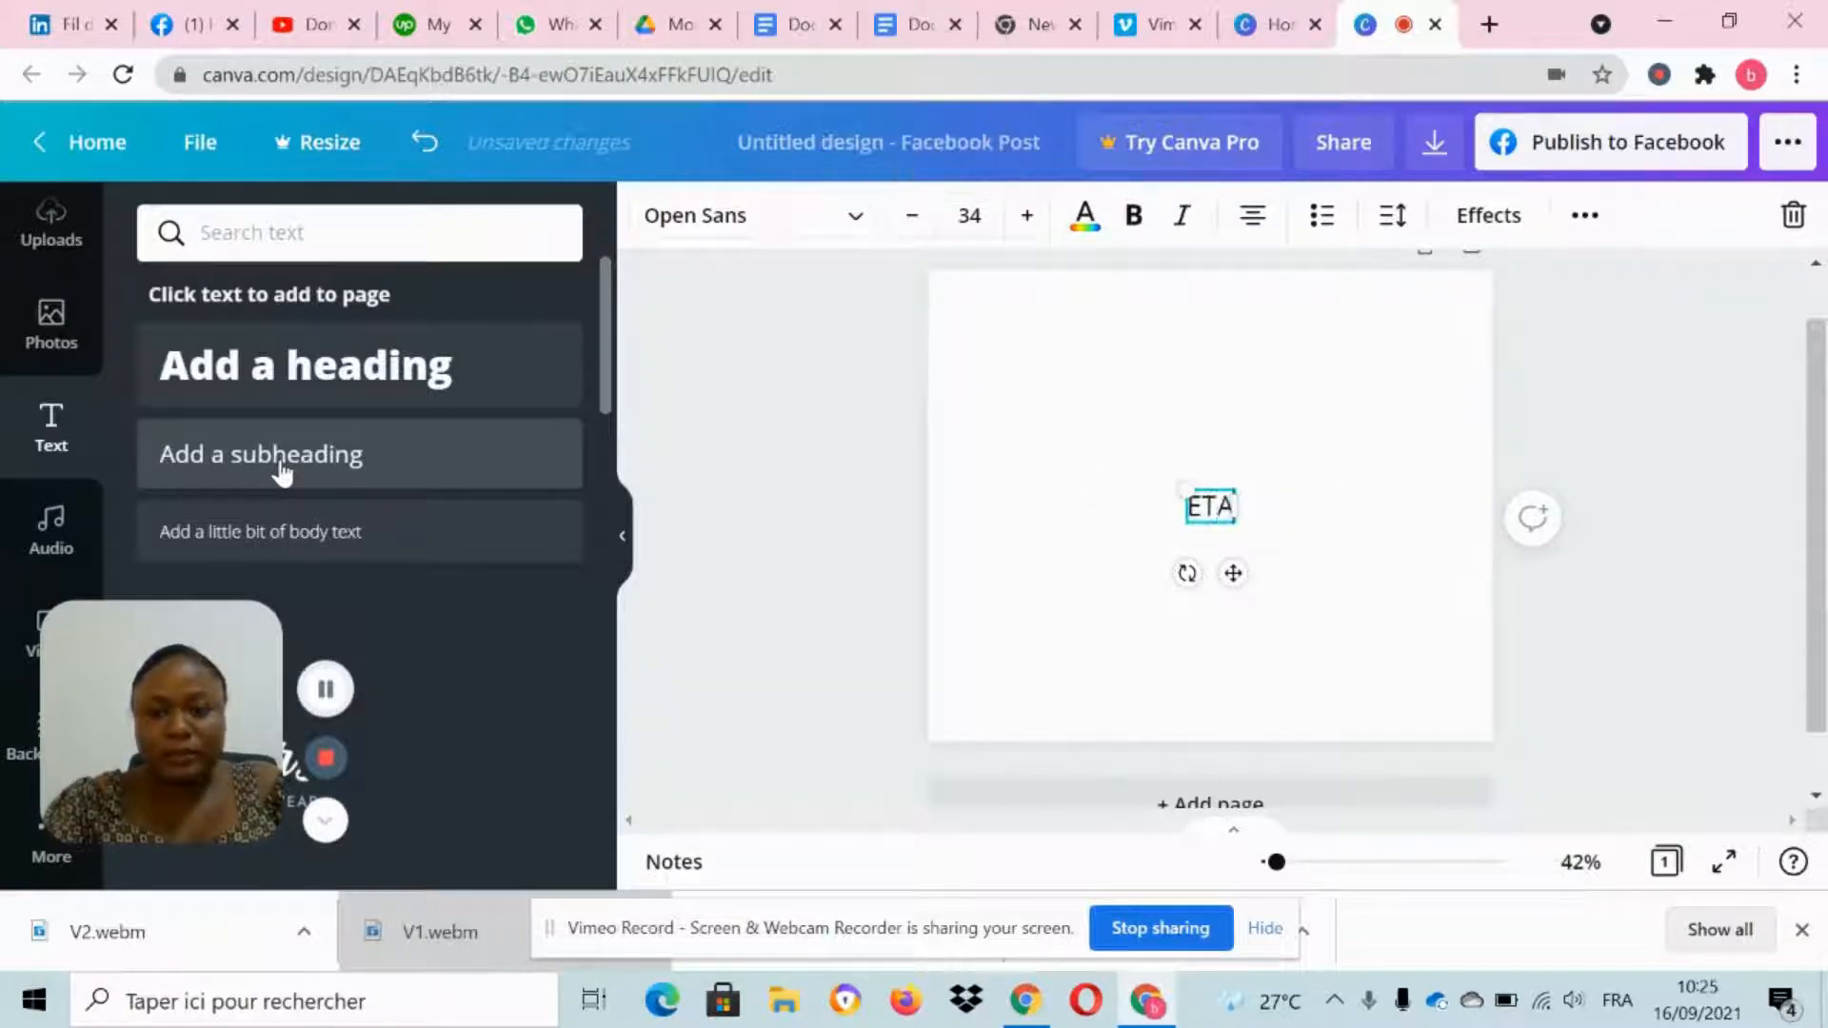
pyautogui.write('BLISSE')
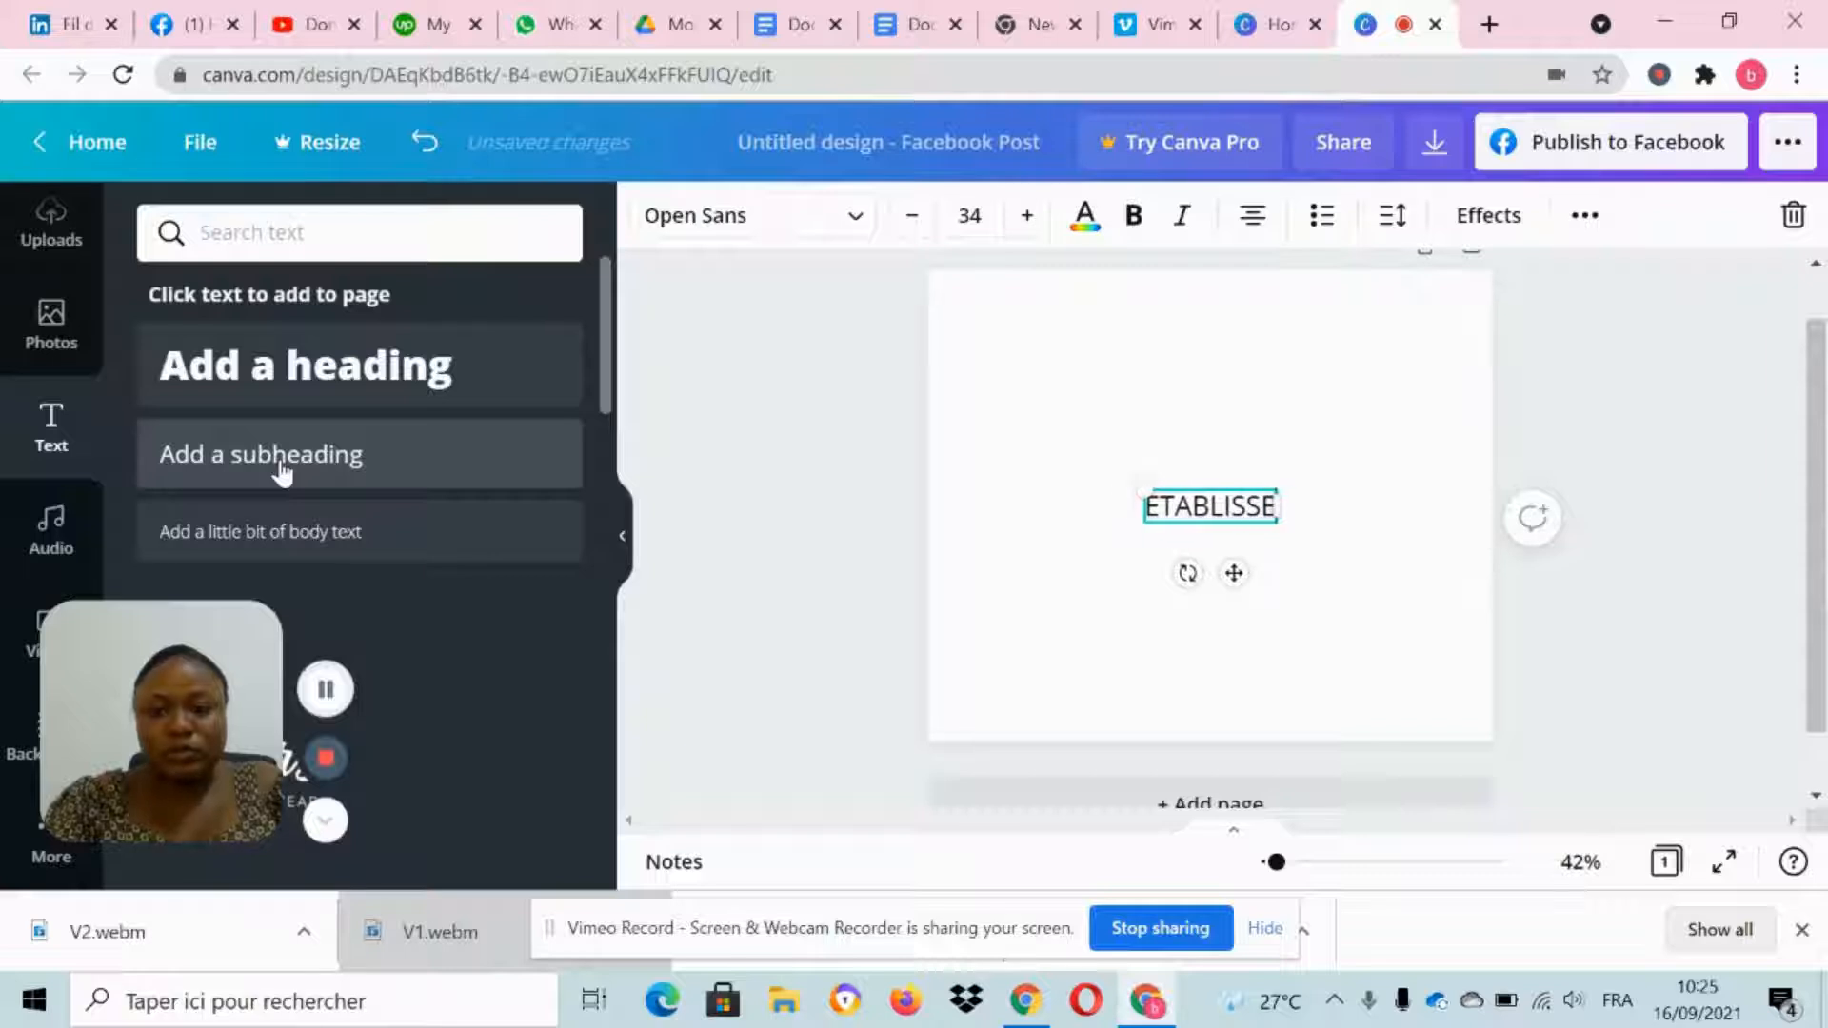
pyautogui.write('MENT DJOVAL')
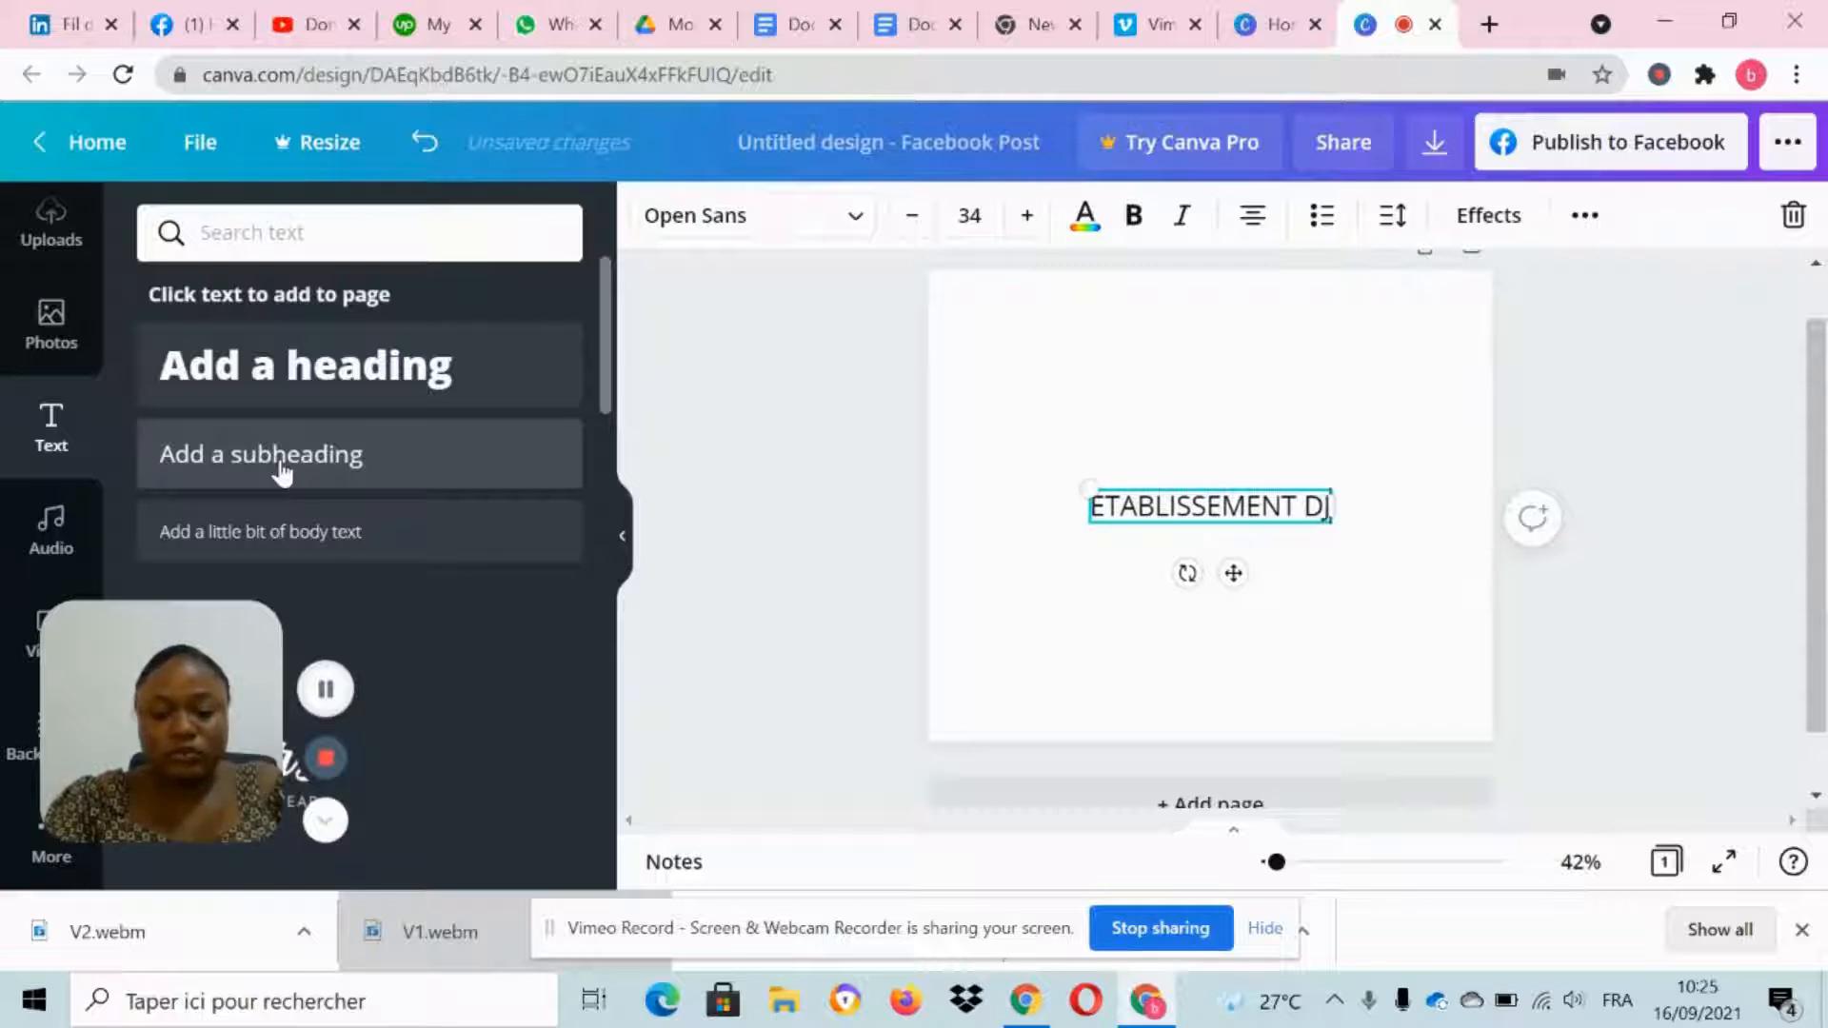
pyautogui.click(1324, 602)
pyautogui.moveTo(1212, 508); pyautogui.dragTo(1112, 305)
pyautogui.click(1092, 453)
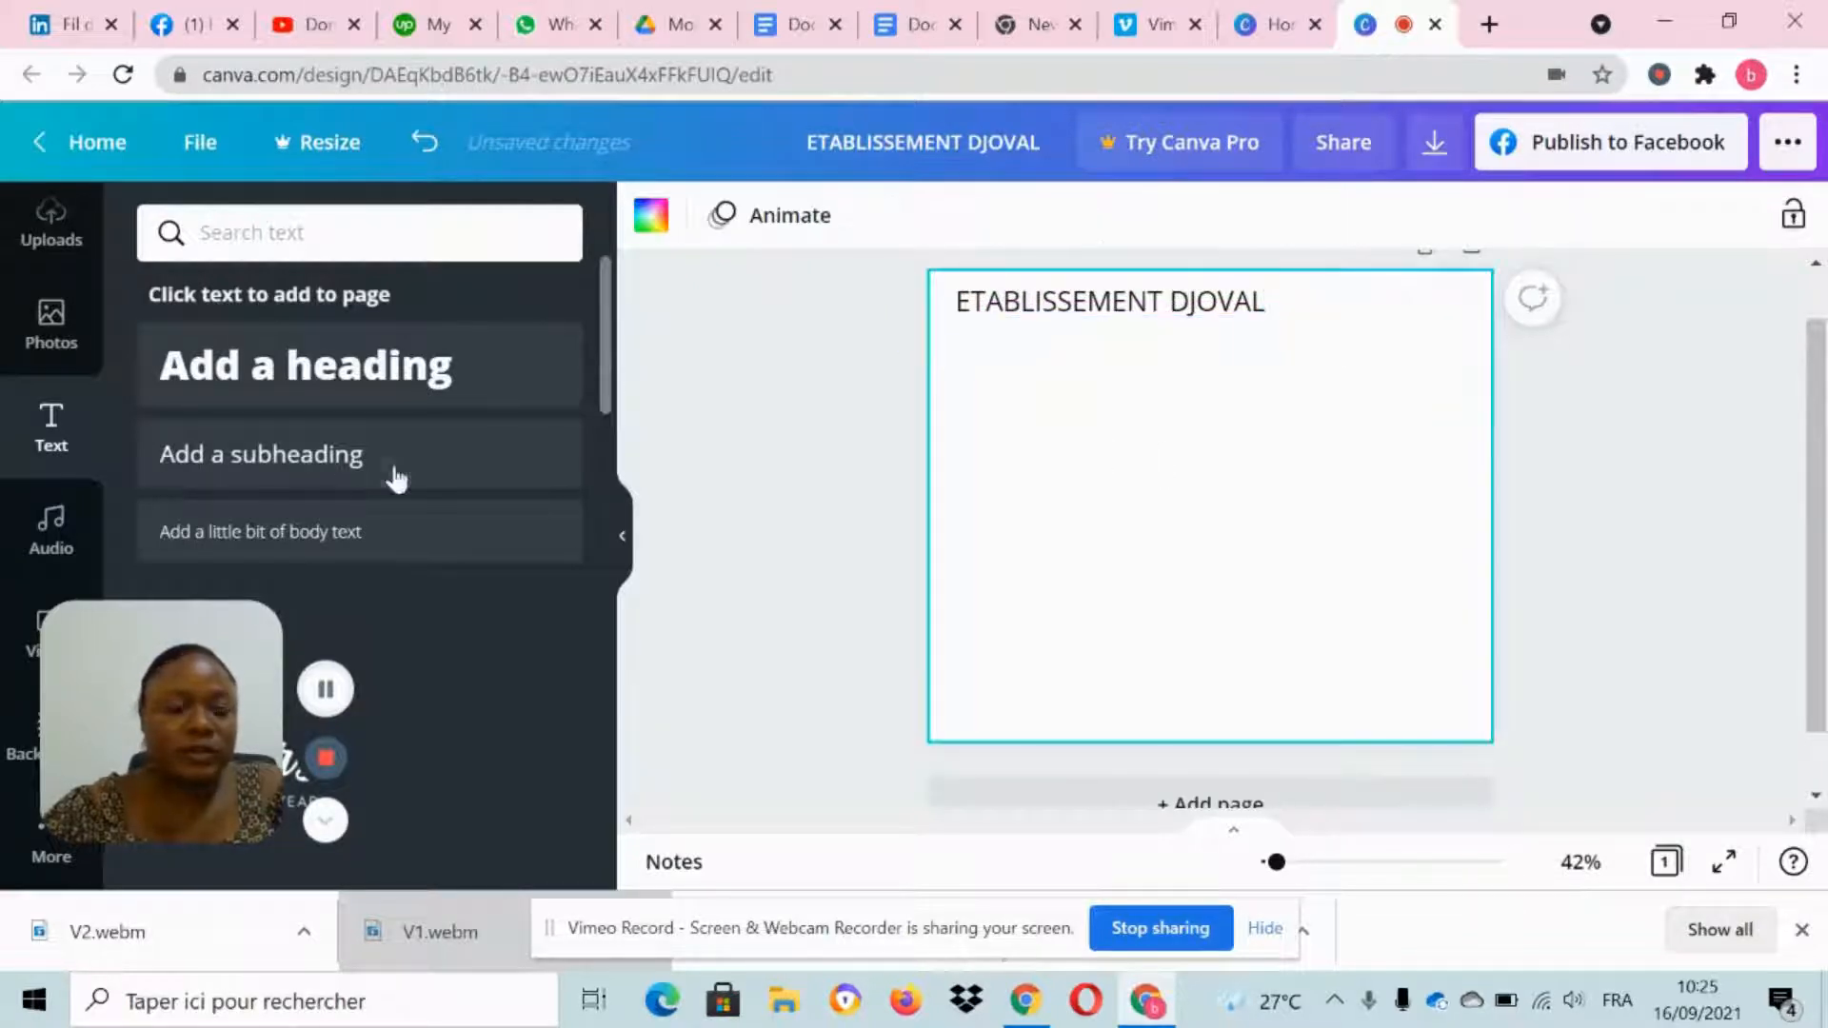
# Step: Upload the range of WhatsApp sandal photos dated 2021-09-15 from the Téléchargements folder
pyautogui.scroll(2, 41, 408)
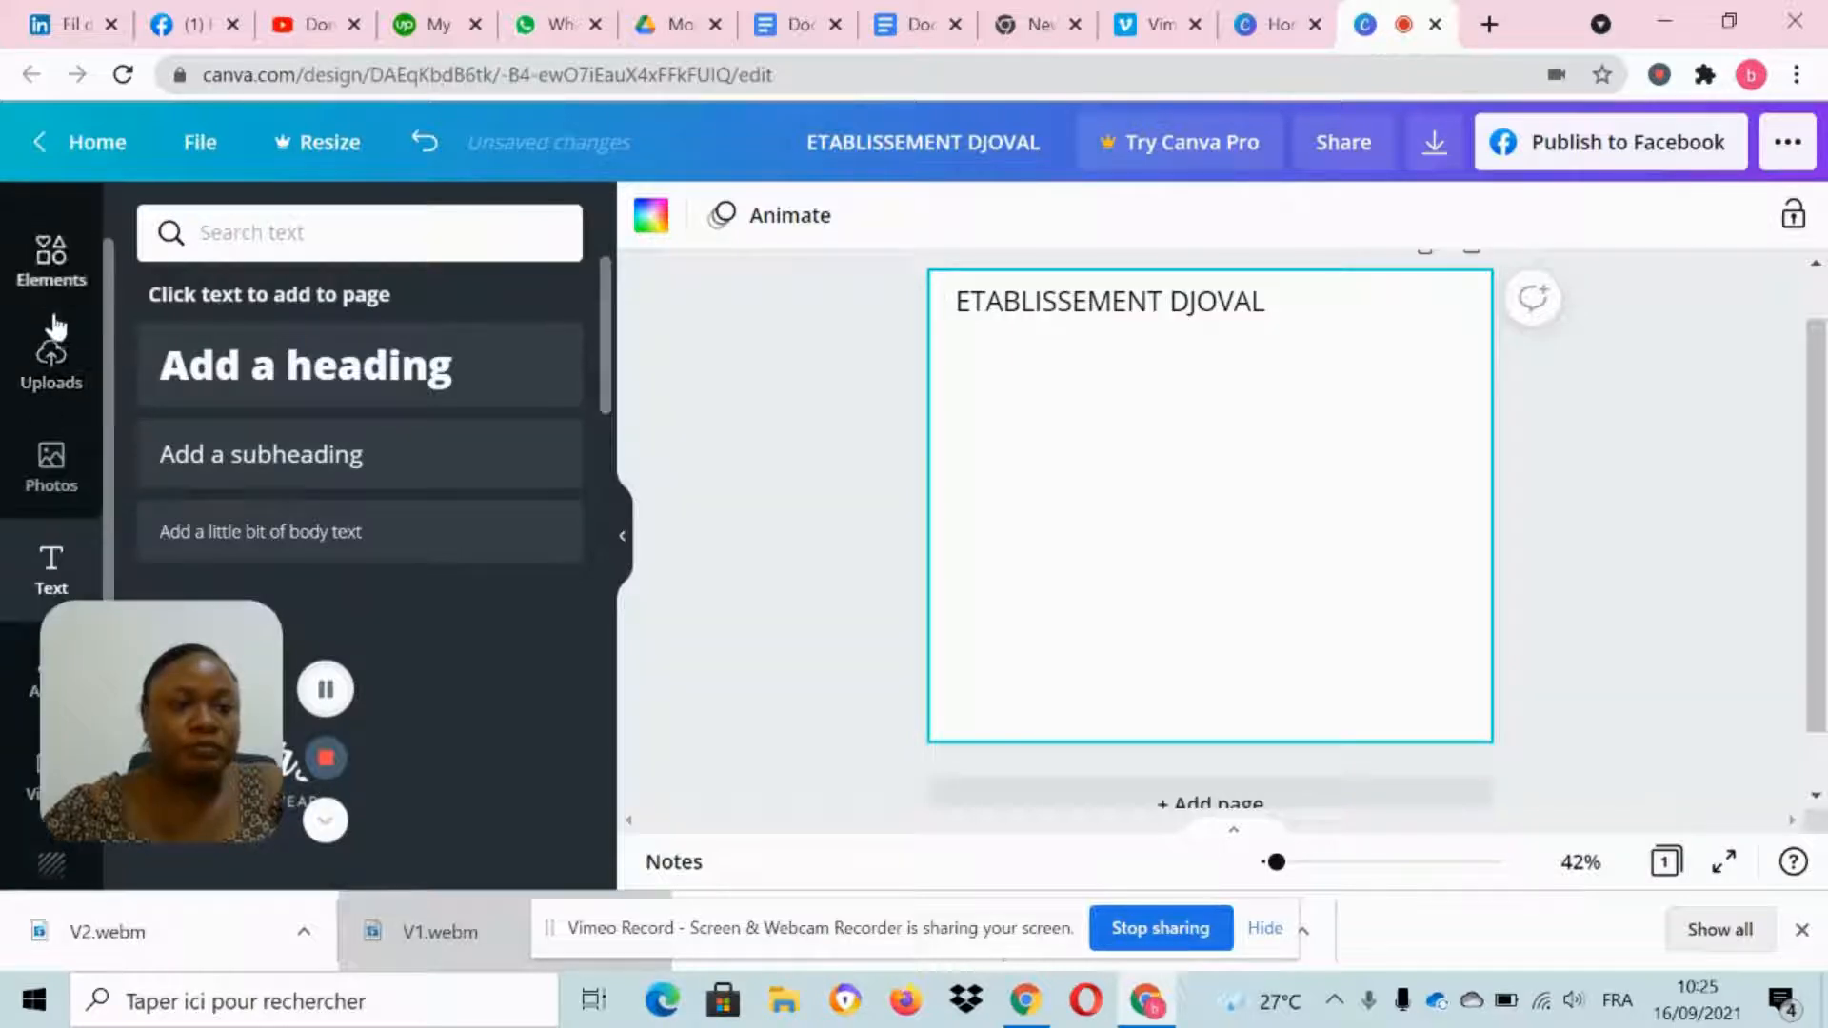
pyautogui.click(51, 360)
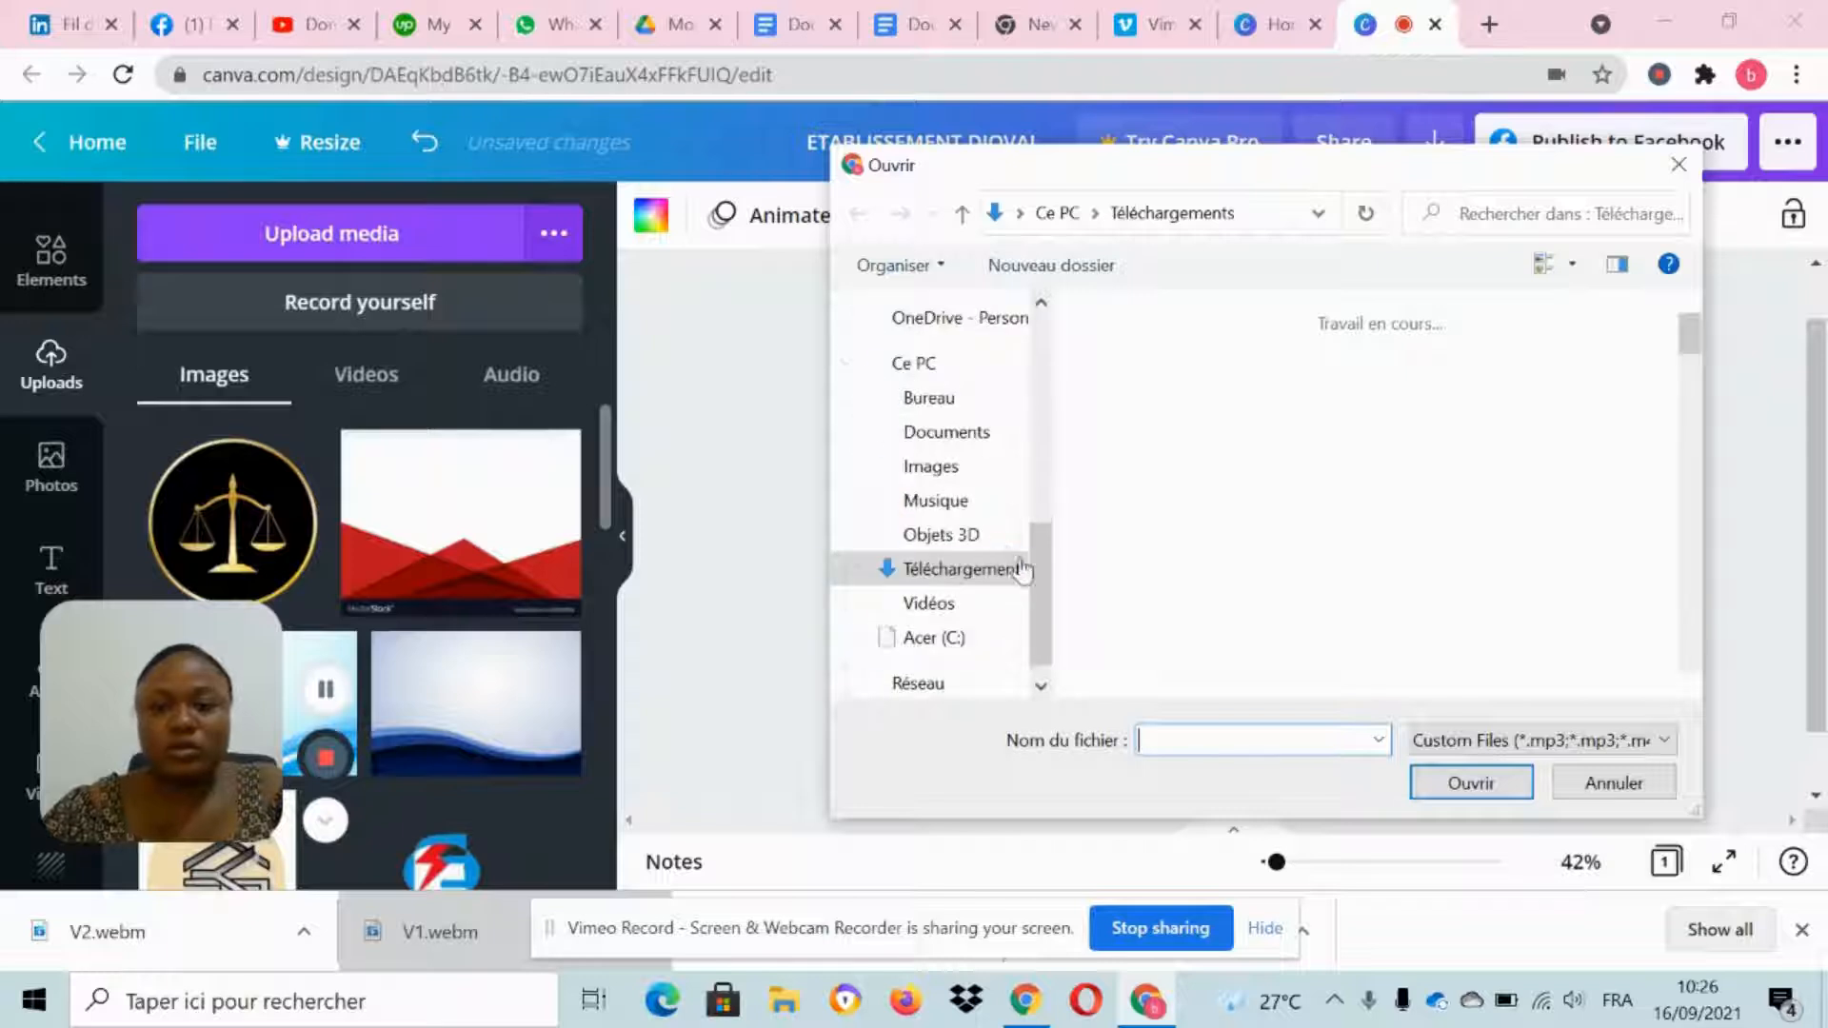
pyautogui.moveTo(1038, 574); pyautogui.dragTo(1038, 505)
pyautogui.scroll(-2, 1219, 476)
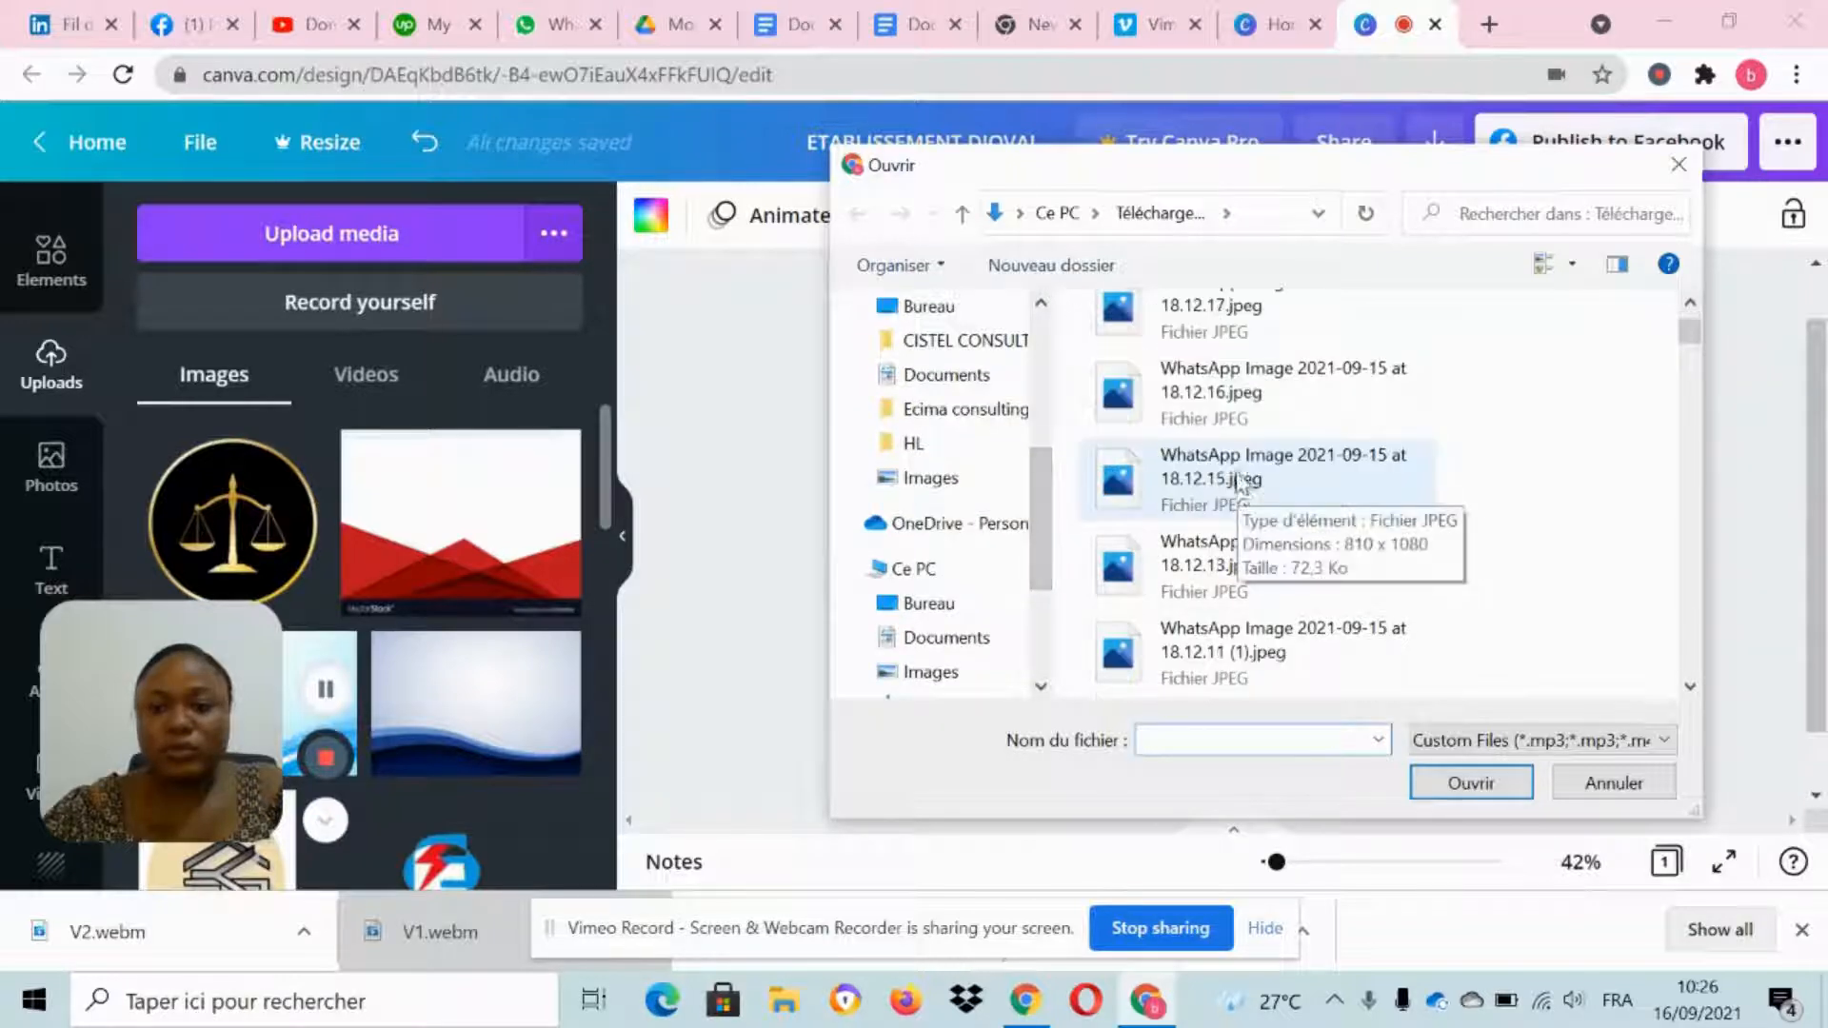
pyautogui.scroll(2, 1222, 416)
pyautogui.click(1224, 504)
pyautogui.scroll(-5, 1227, 510)
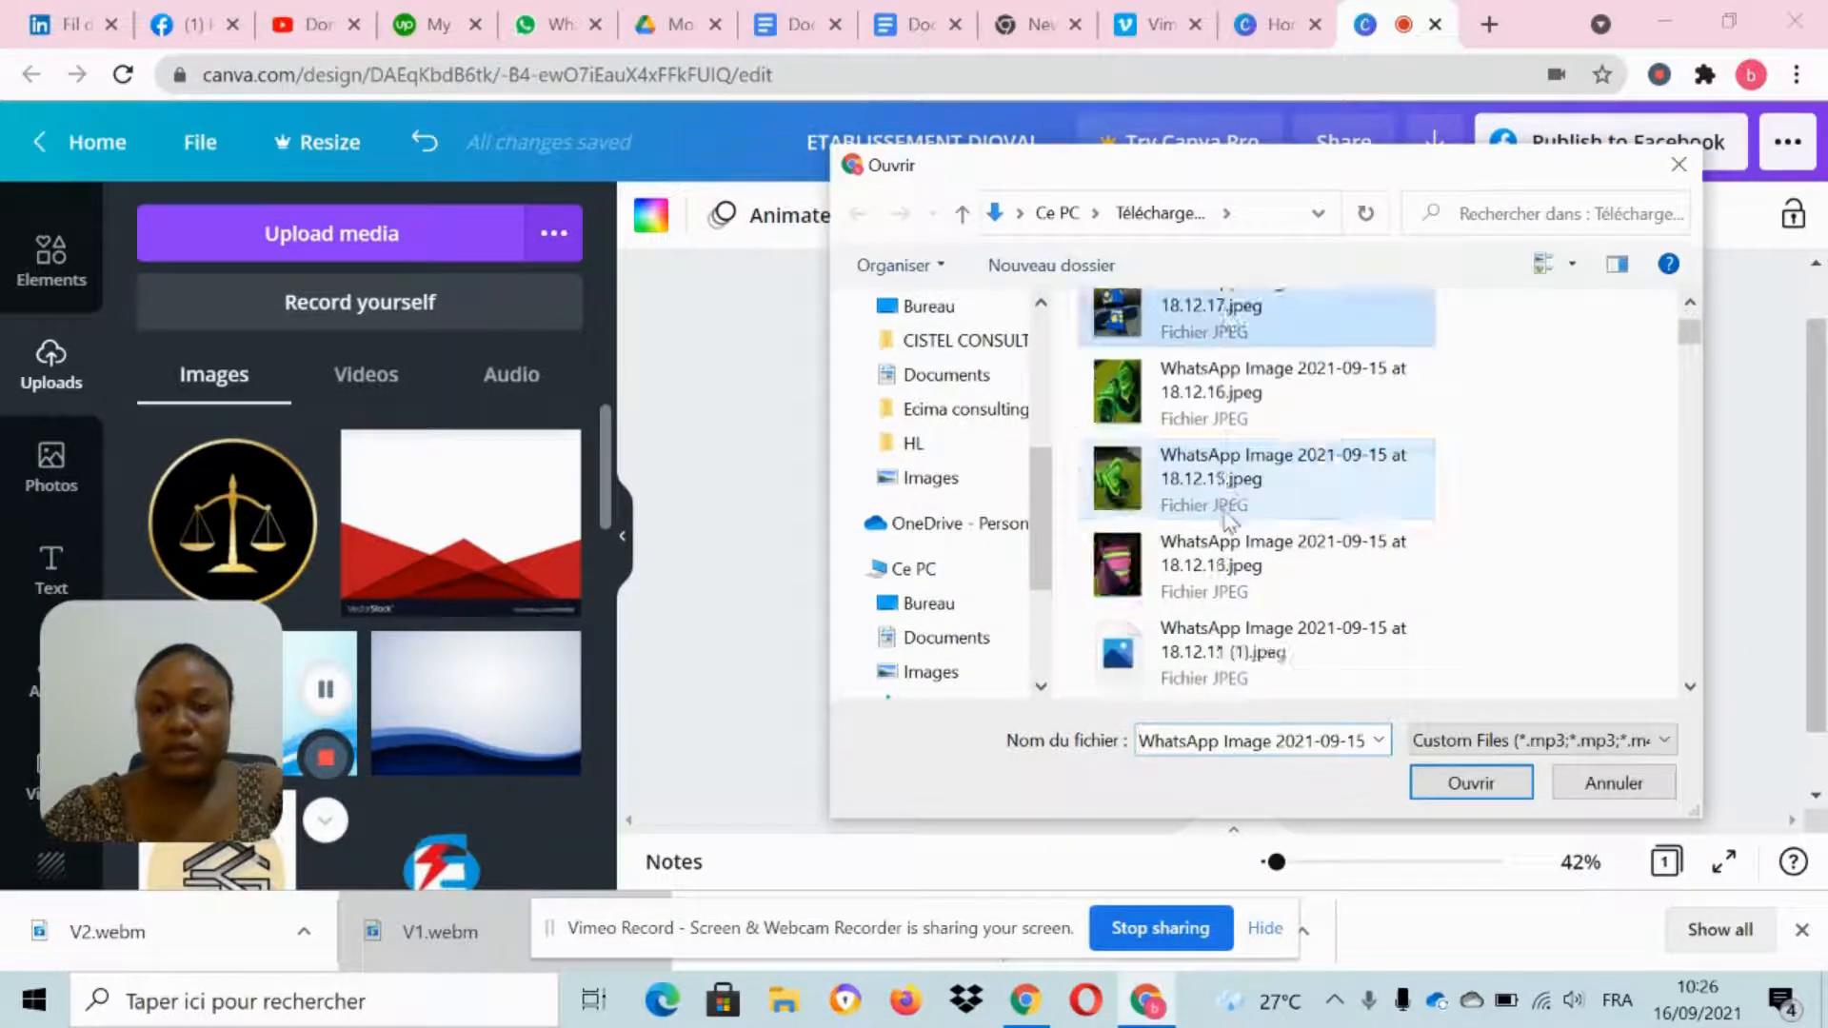
pyautogui.scroll(2, 1228, 519)
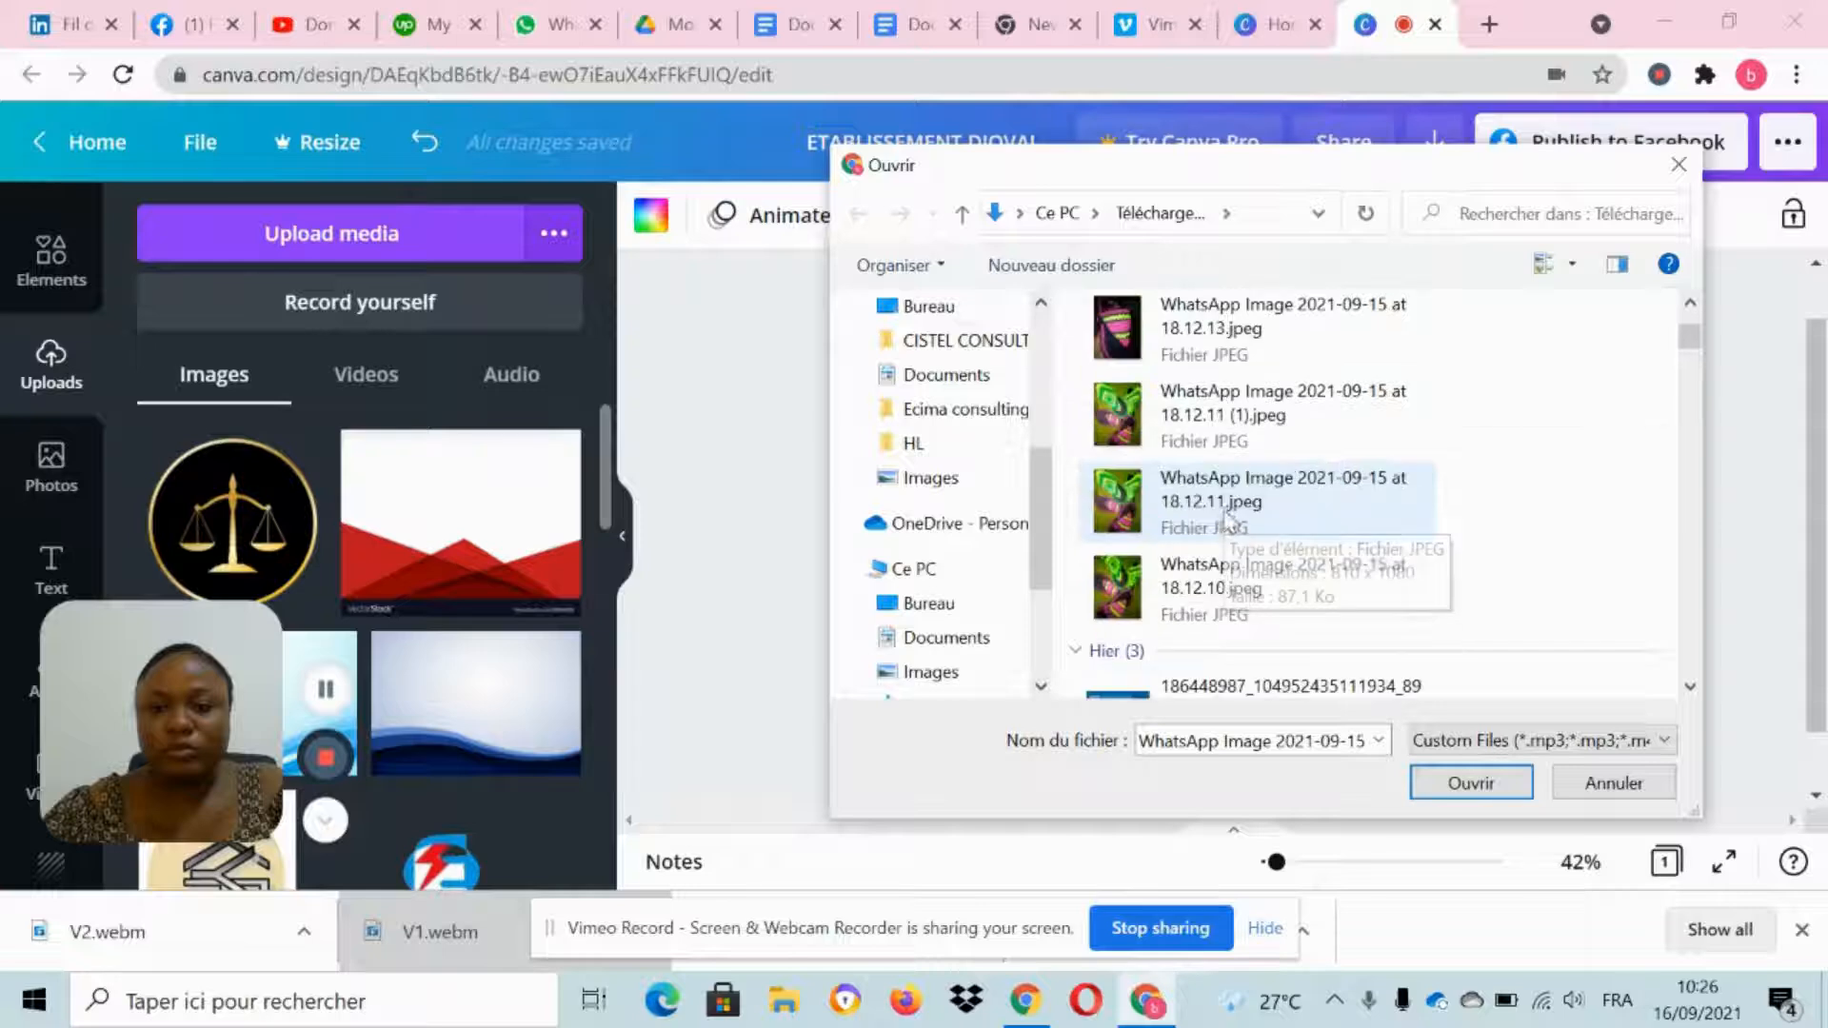
pyautogui.keyDown('shift'); pyautogui.click(1189, 571); pyautogui.keyUp('shift')
pyautogui.click(1472, 783)
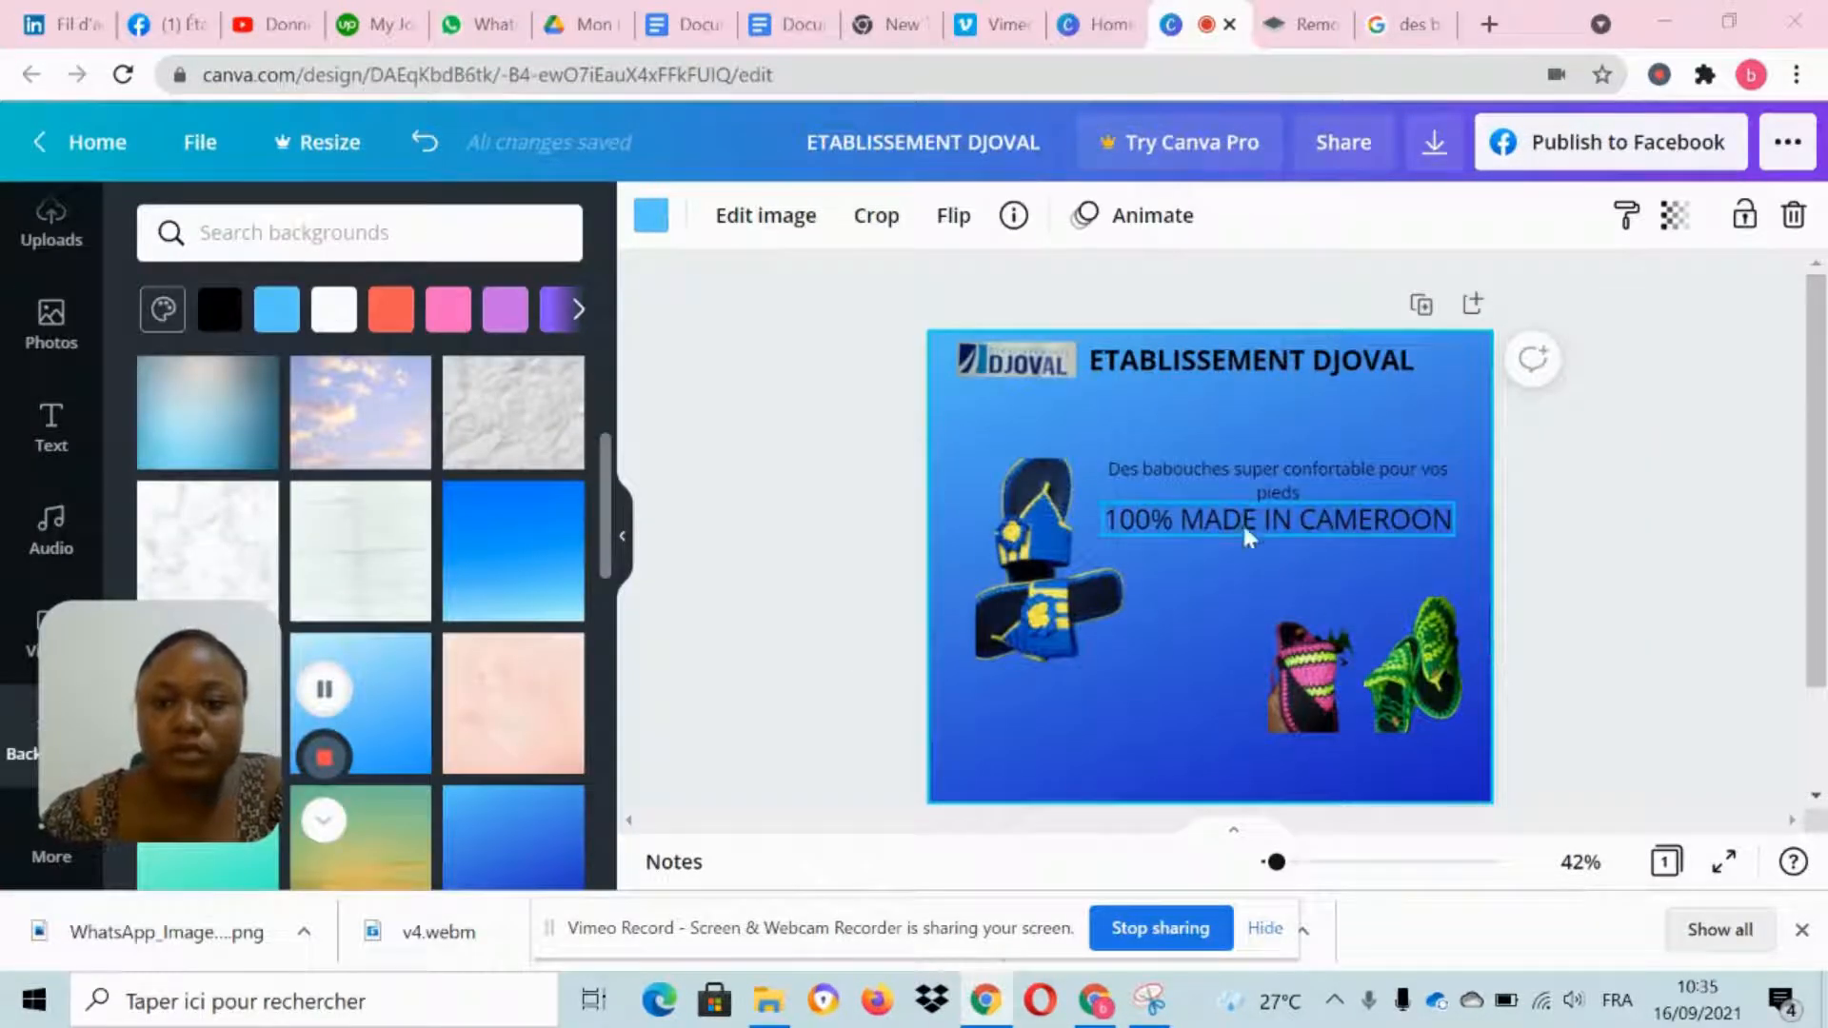
# Step: Remove the blue gradient background and move the blue sandals photo to the page's lower-left area
pyautogui.press('Delete')
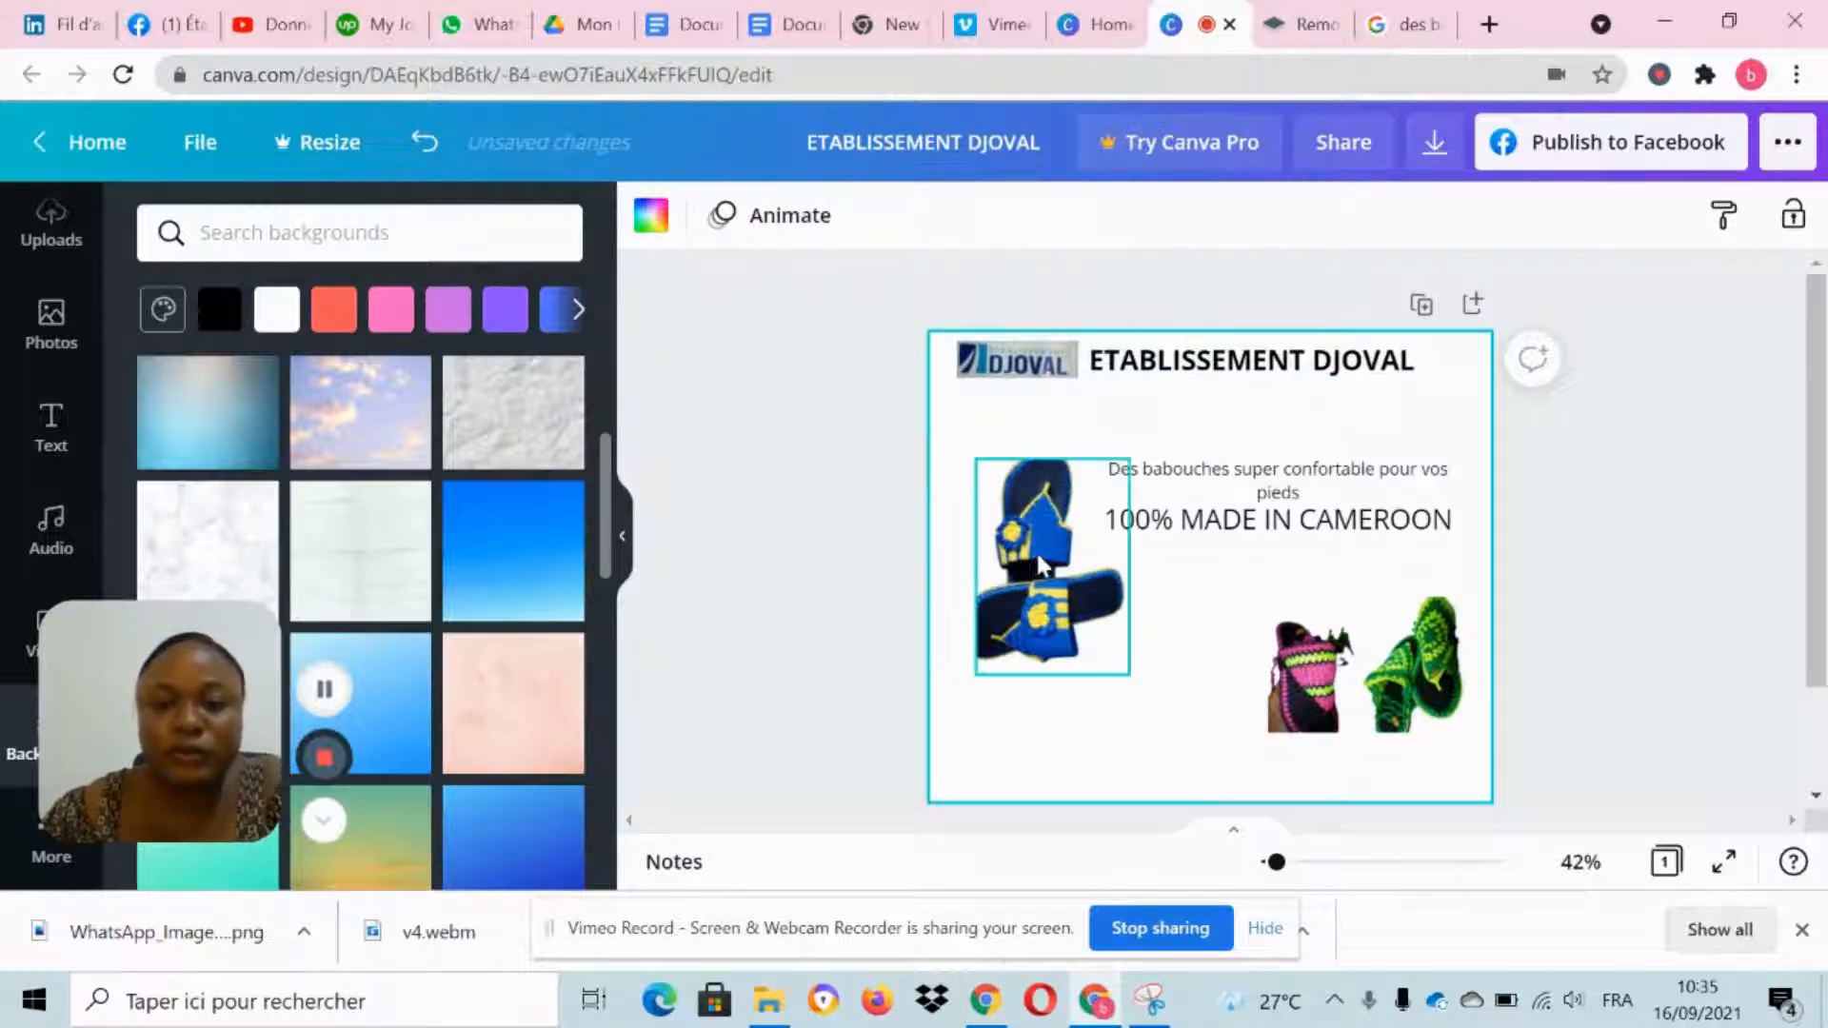
pyautogui.moveTo(1036, 550); pyautogui.dragTo(1048, 702)
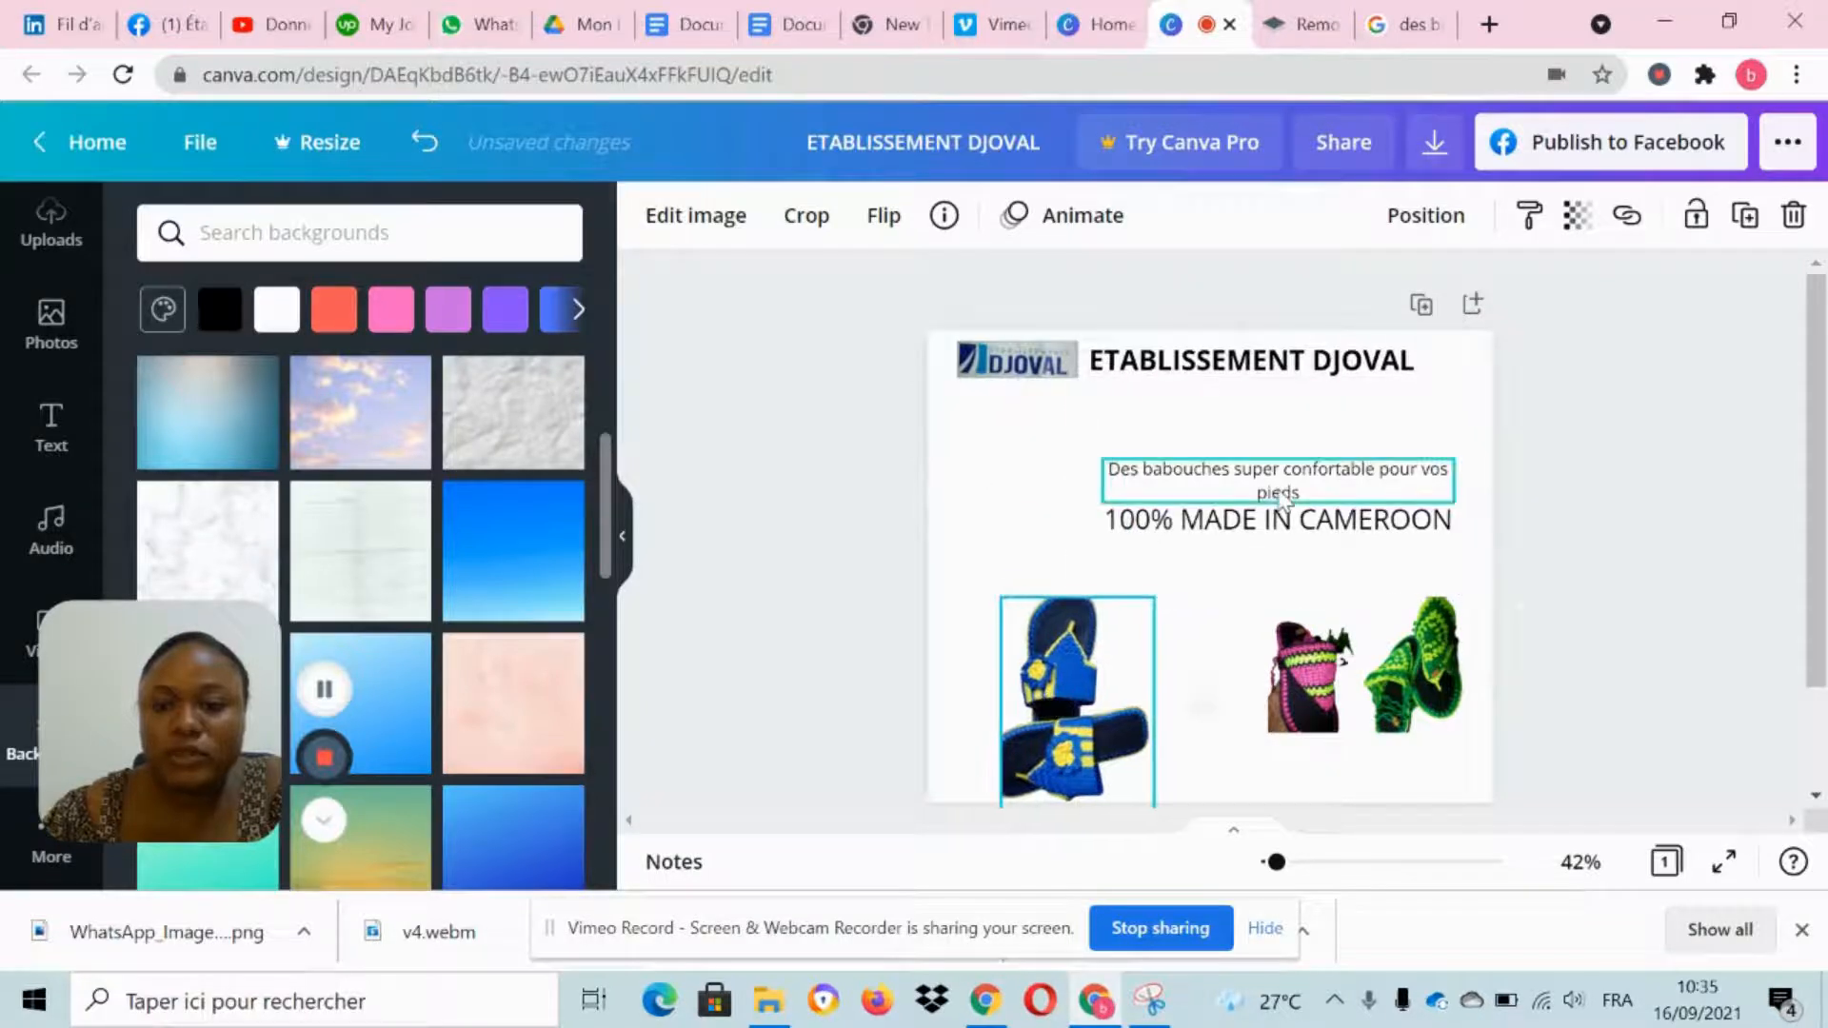
pyautogui.doubleClick(1280, 473)
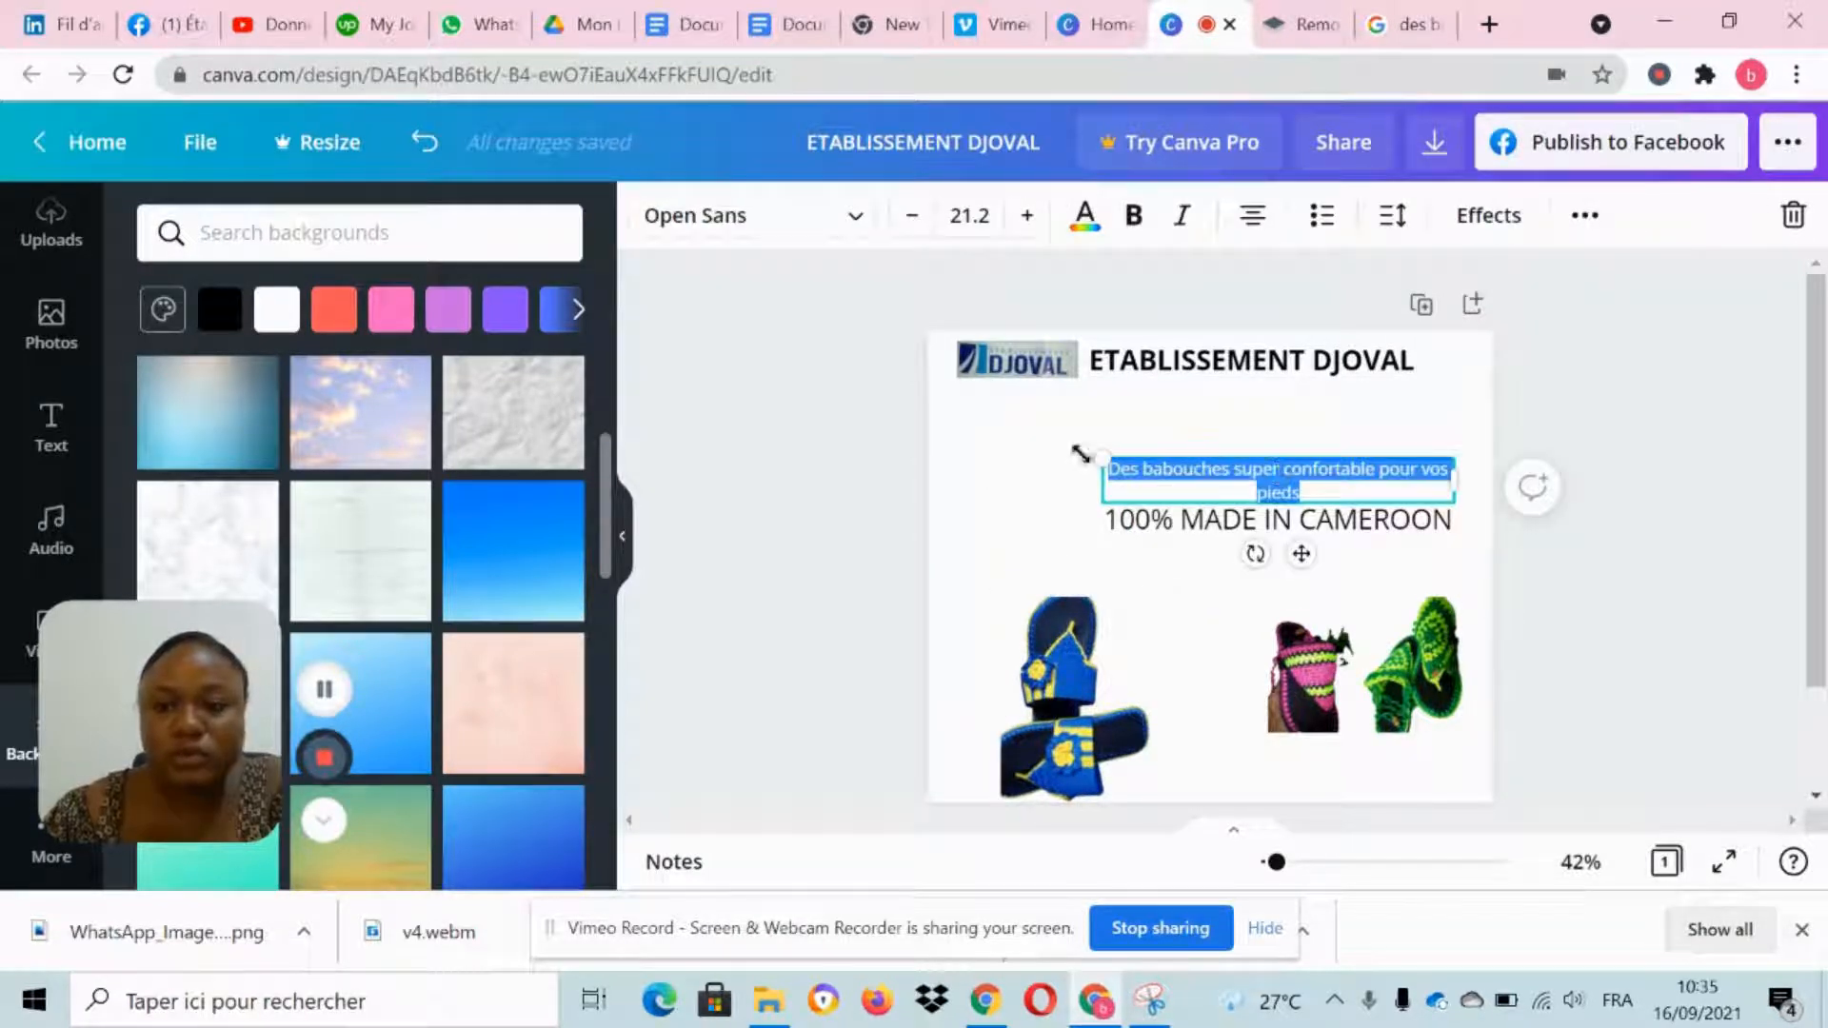
pyautogui.click(1227, 565)
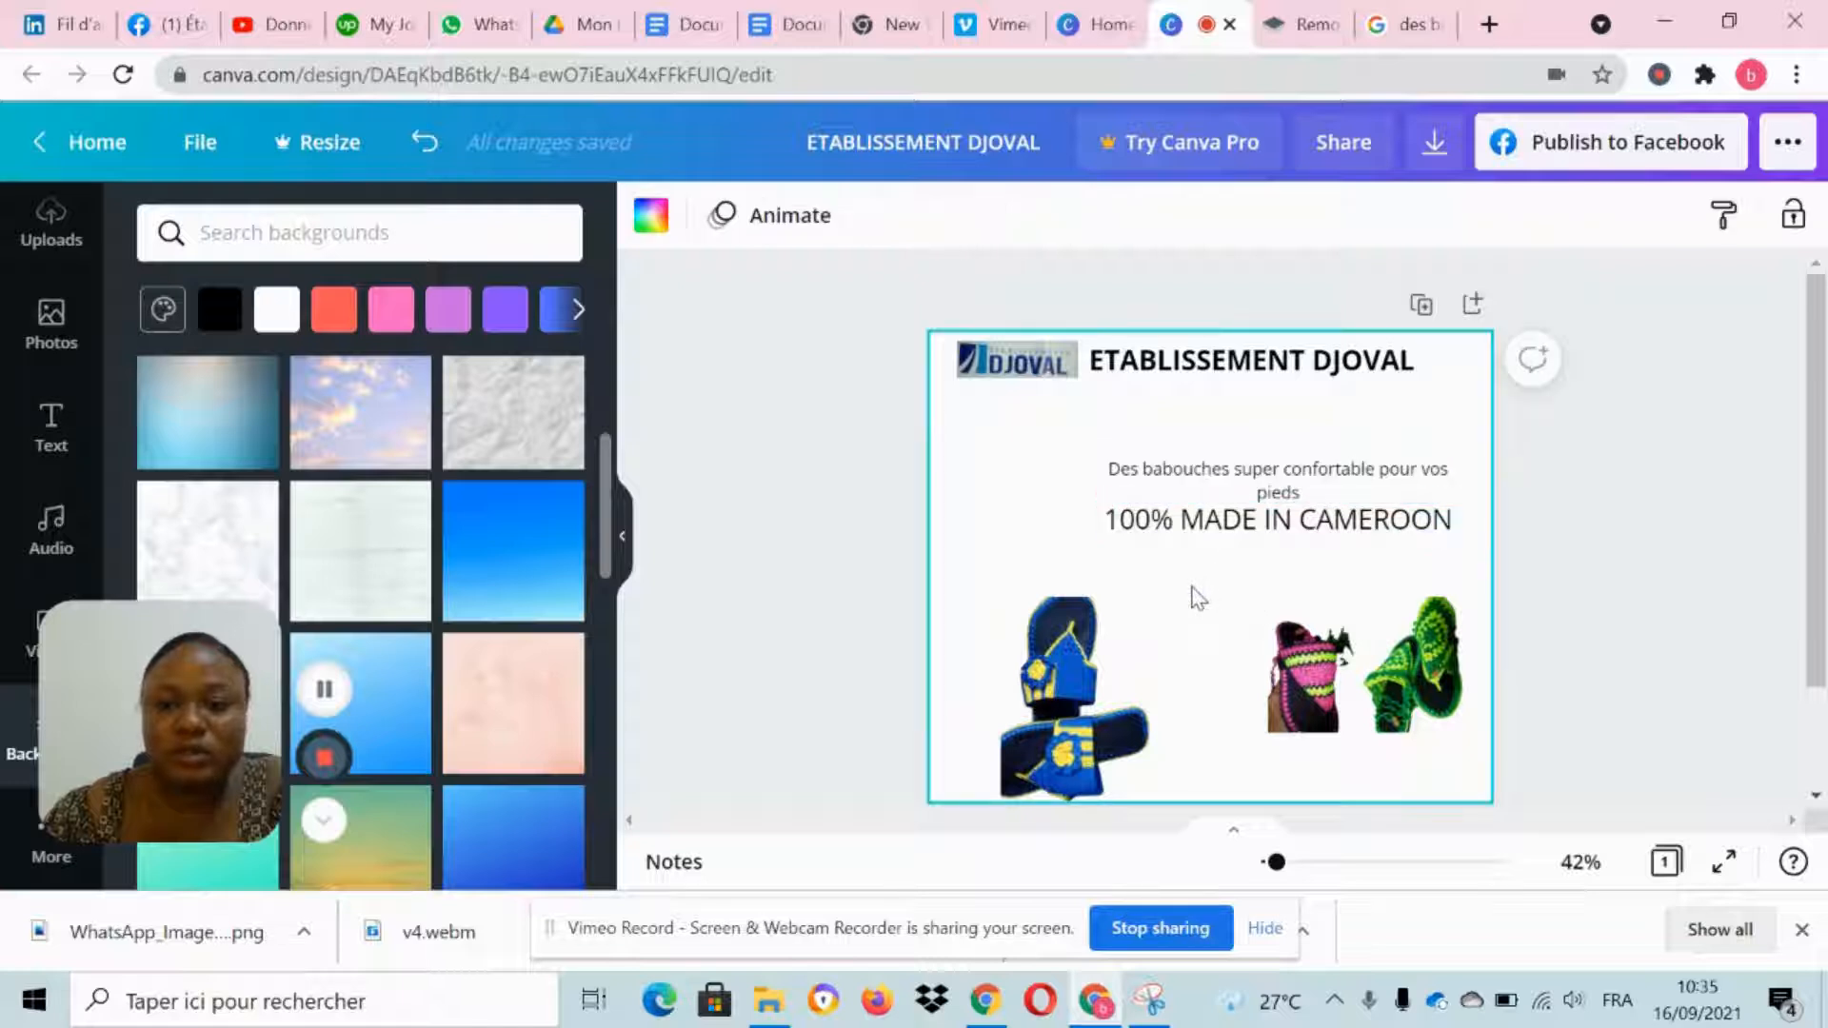
# Step: Add the bold text "Babouche pour les femmes Fabriqué au Cameroun", scale it down to size 18.3 and place it beneath the company title
pyautogui.doubleClick(1198, 587)
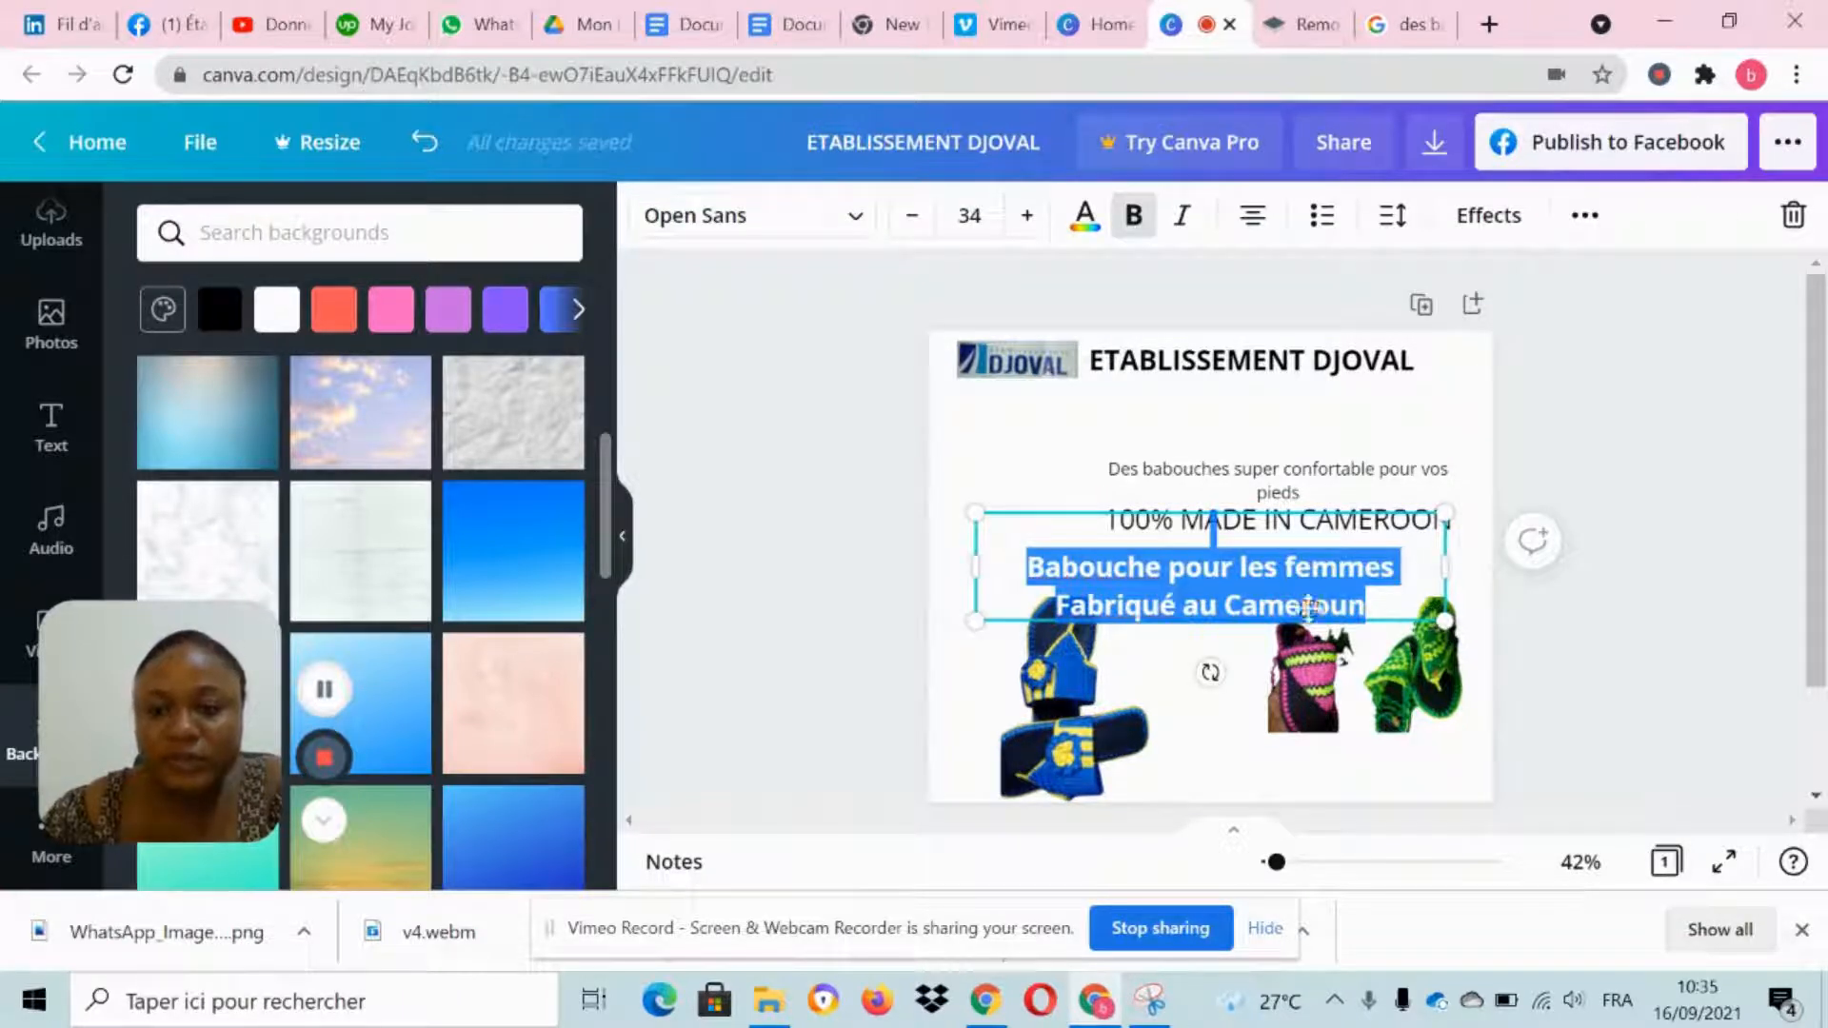
pyautogui.moveTo(1445, 621); pyautogui.dragTo(1408, 589)
pyautogui.click(1447, 636)
pyautogui.click(1222, 571)
pyautogui.click(1274, 600)
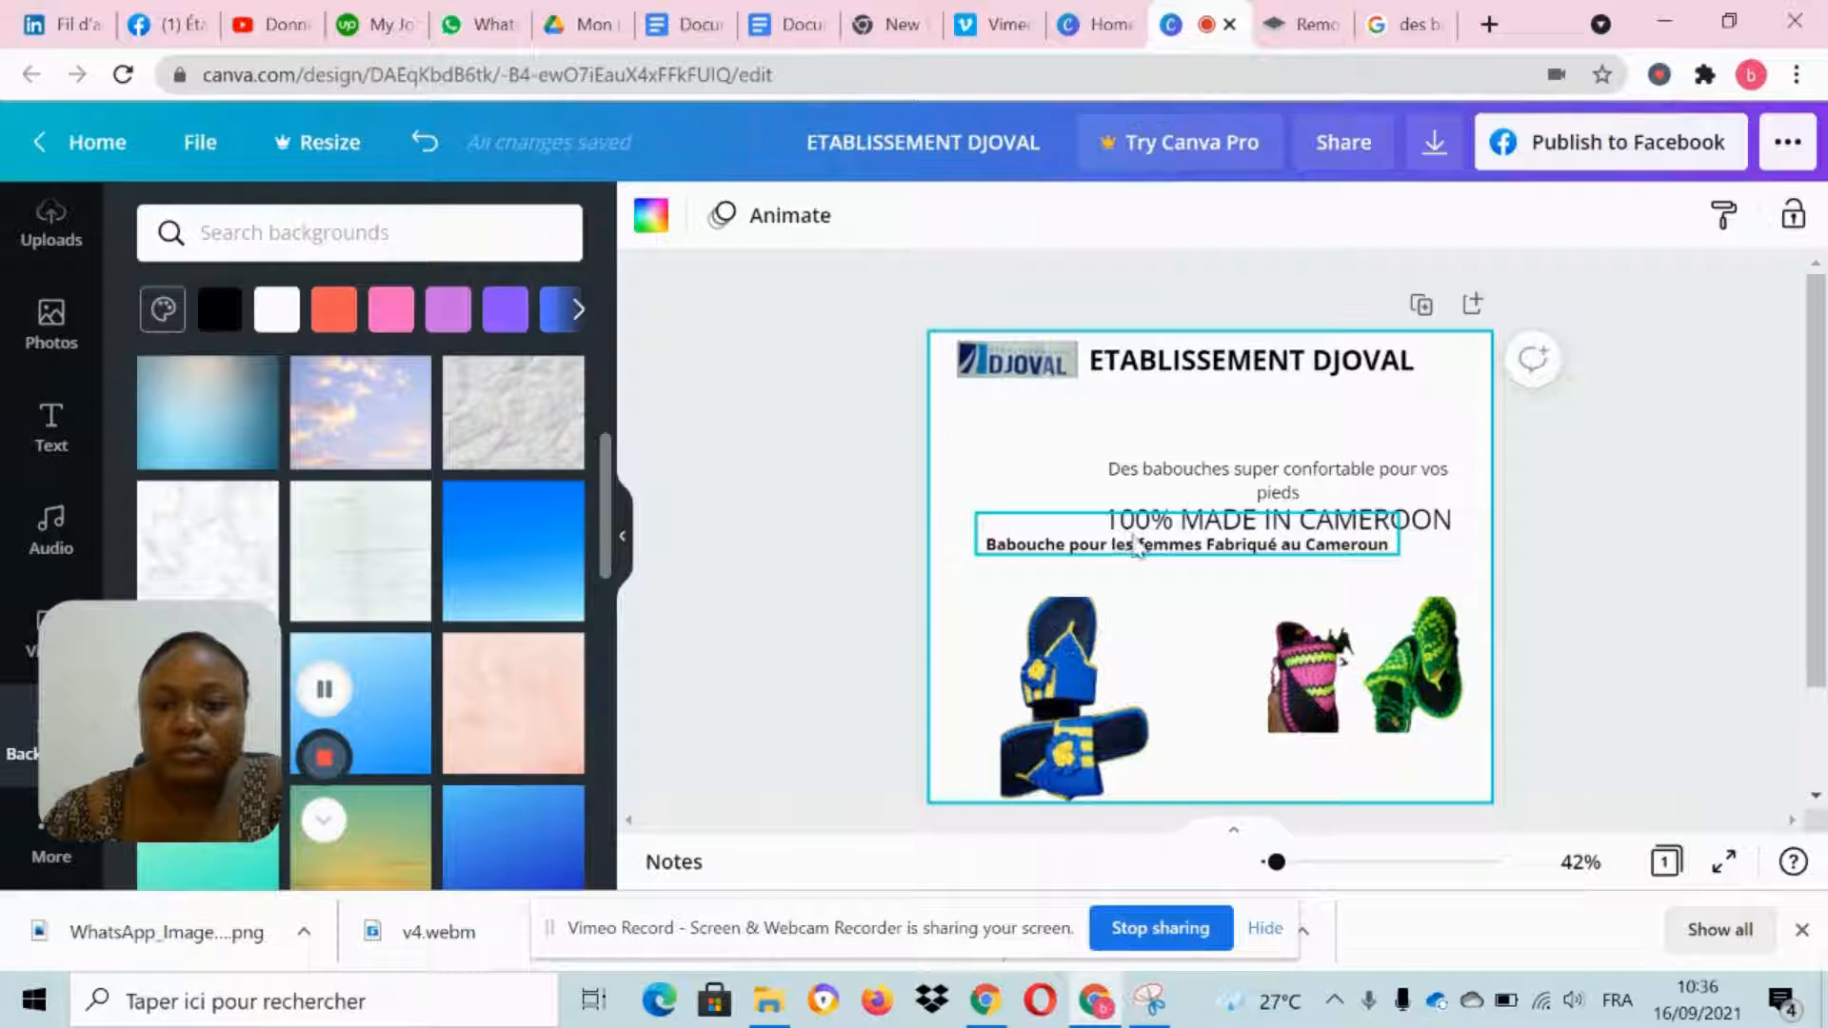
pyautogui.moveTo(1138, 544); pyautogui.dragTo(1230, 425)
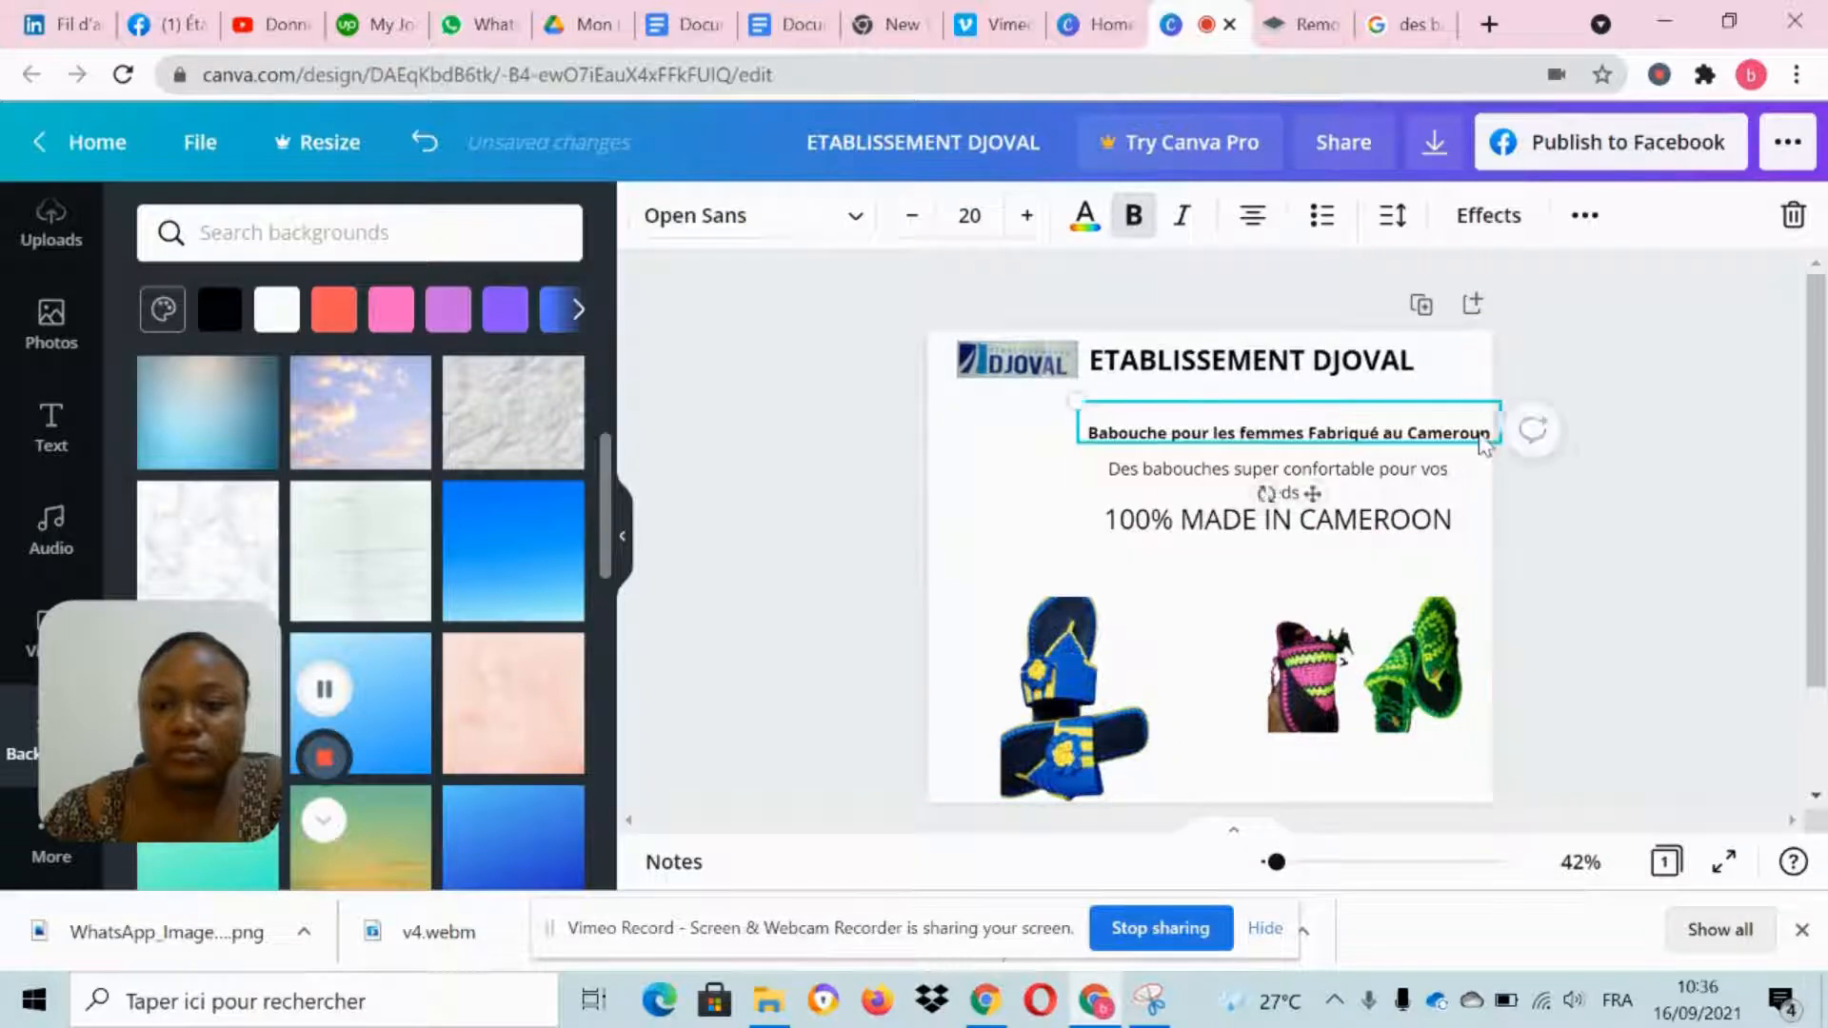
pyautogui.moveTo(1500, 443); pyautogui.dragTo(1468, 443)
# Step: Break the "Babouche pour les femmes Fabriqué au Cameroun" text onto a second line before "Fabriqué"
pyautogui.click(1301, 436)
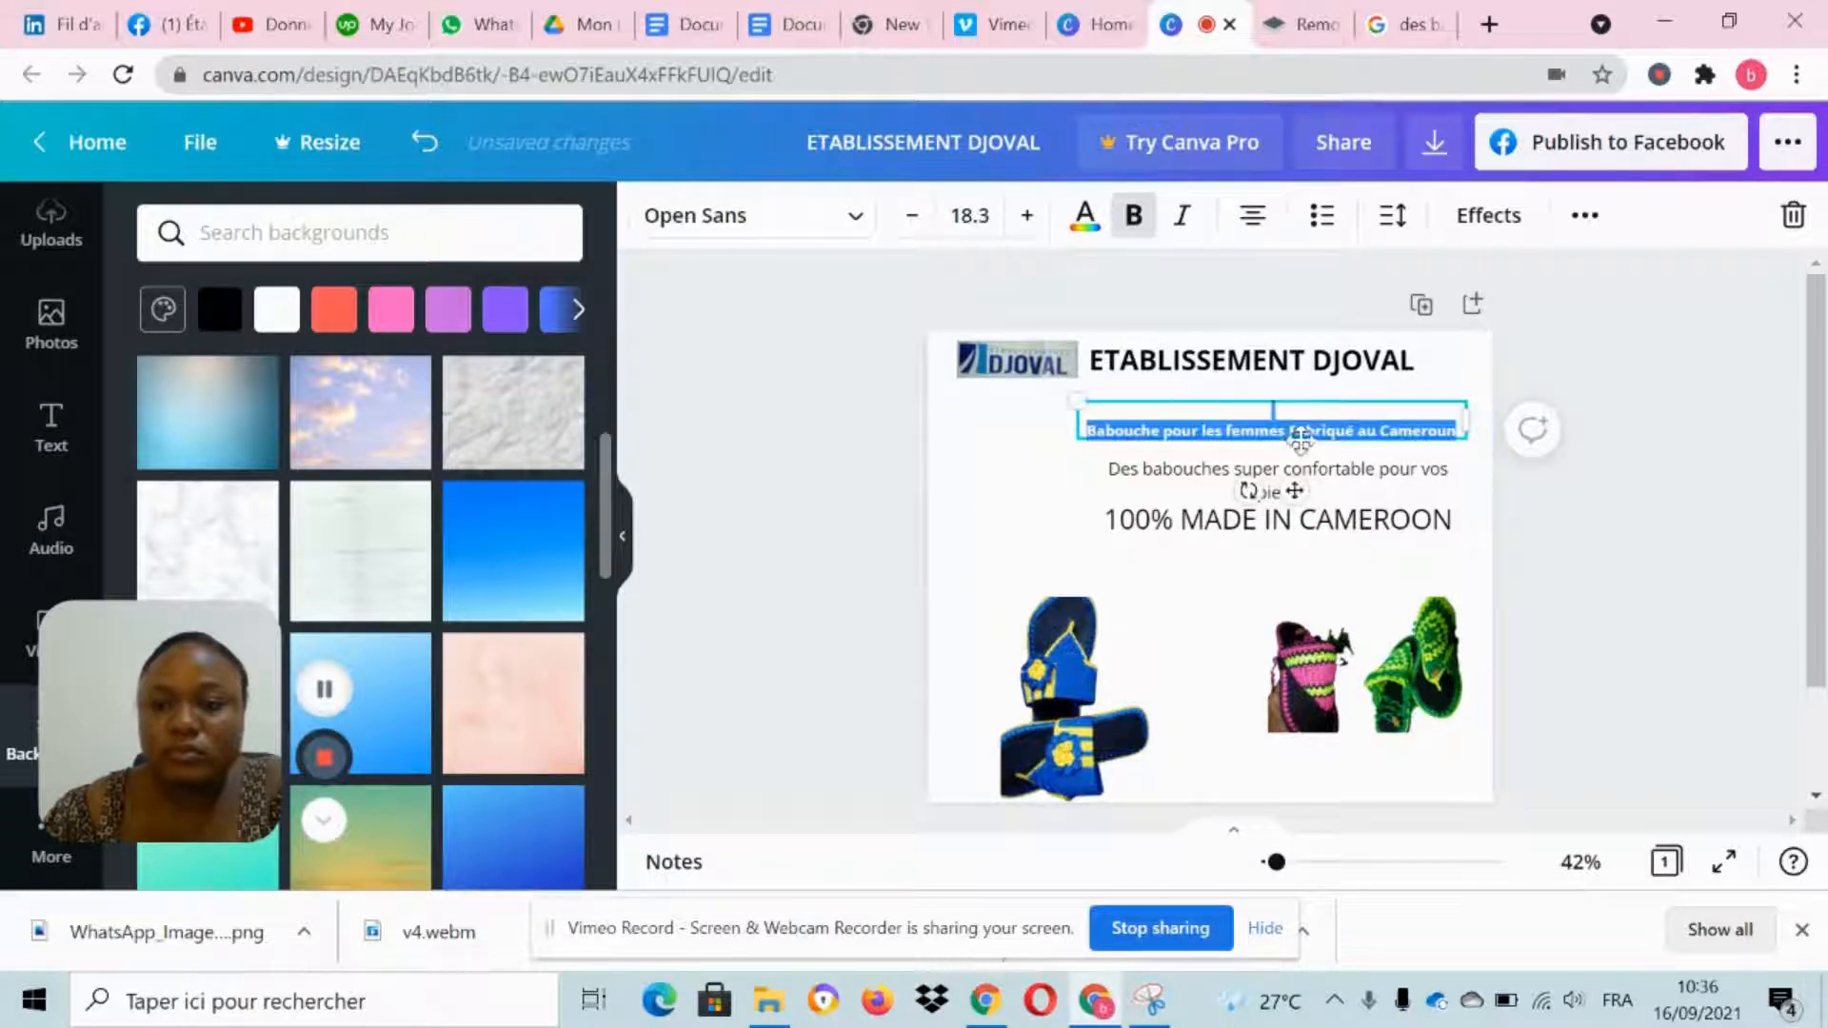
pyautogui.click(1287, 429)
pyautogui.press('Return')
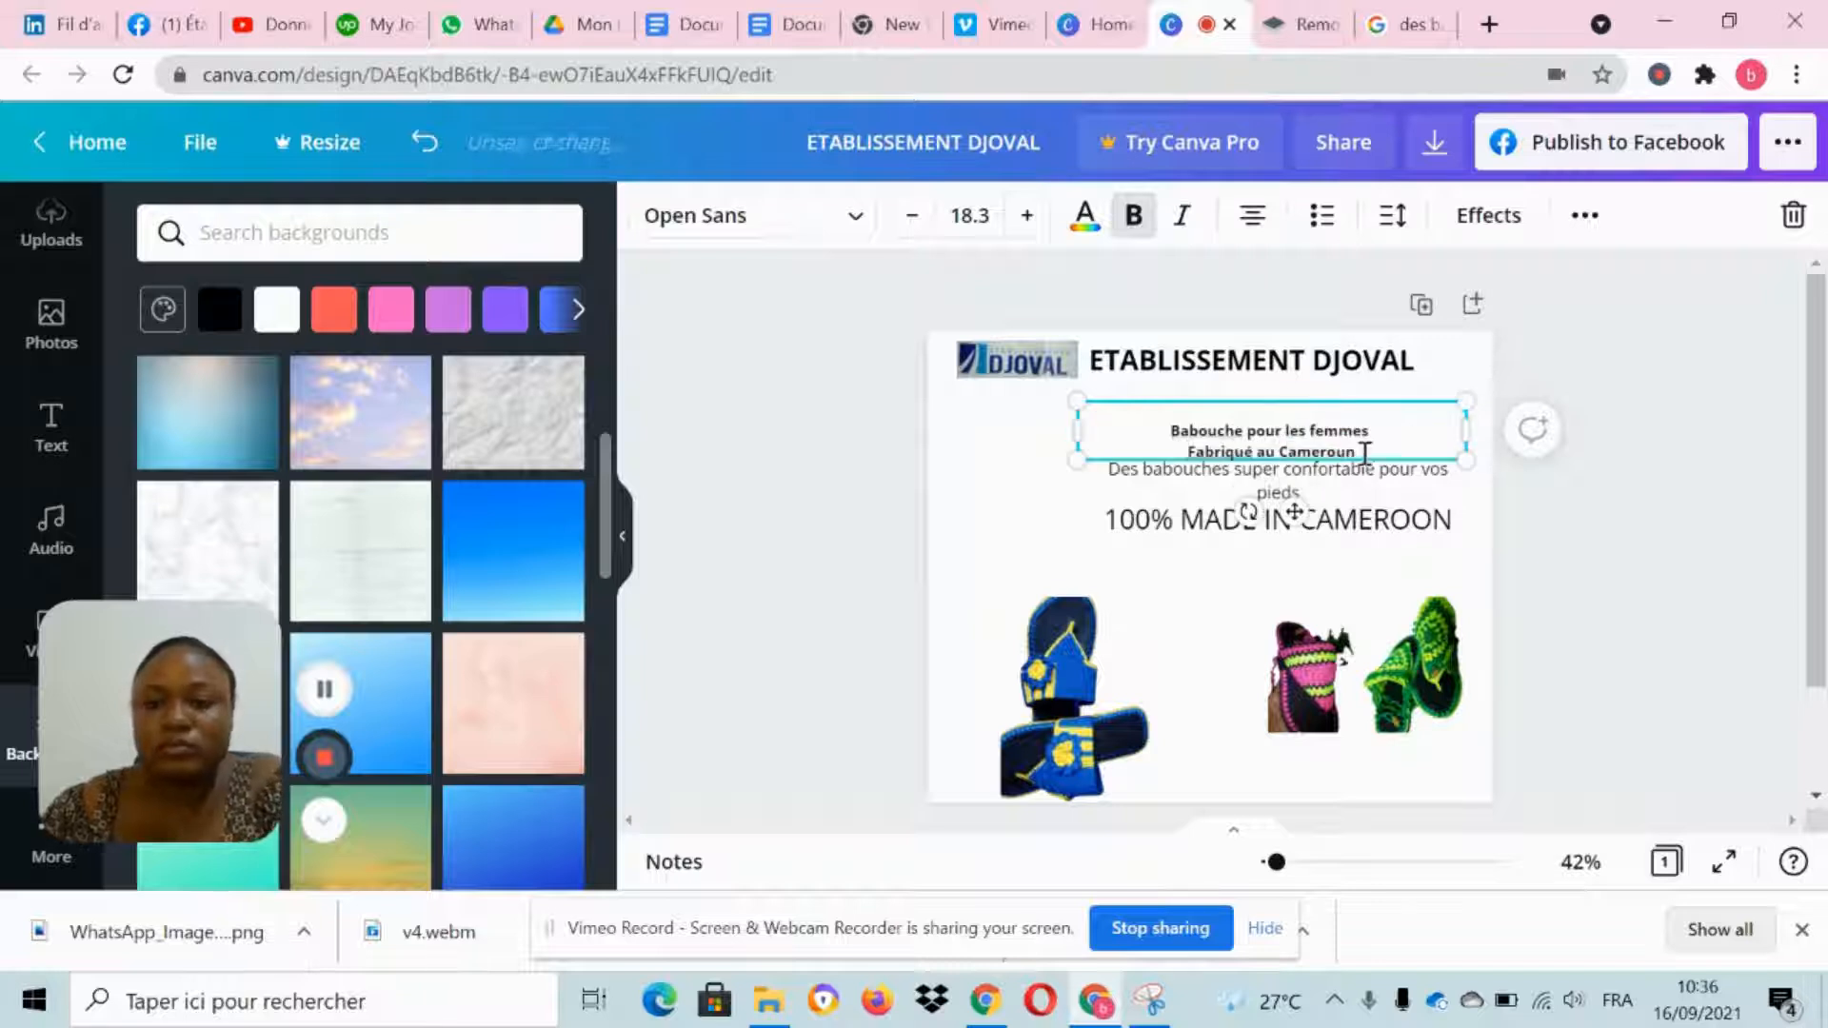
# Step: Set the "Fabriqué au Cameroun" line to font size 24.3 in Montserrat Classic
pyautogui.moveTo(1365, 453); pyautogui.dragTo(1199, 453)
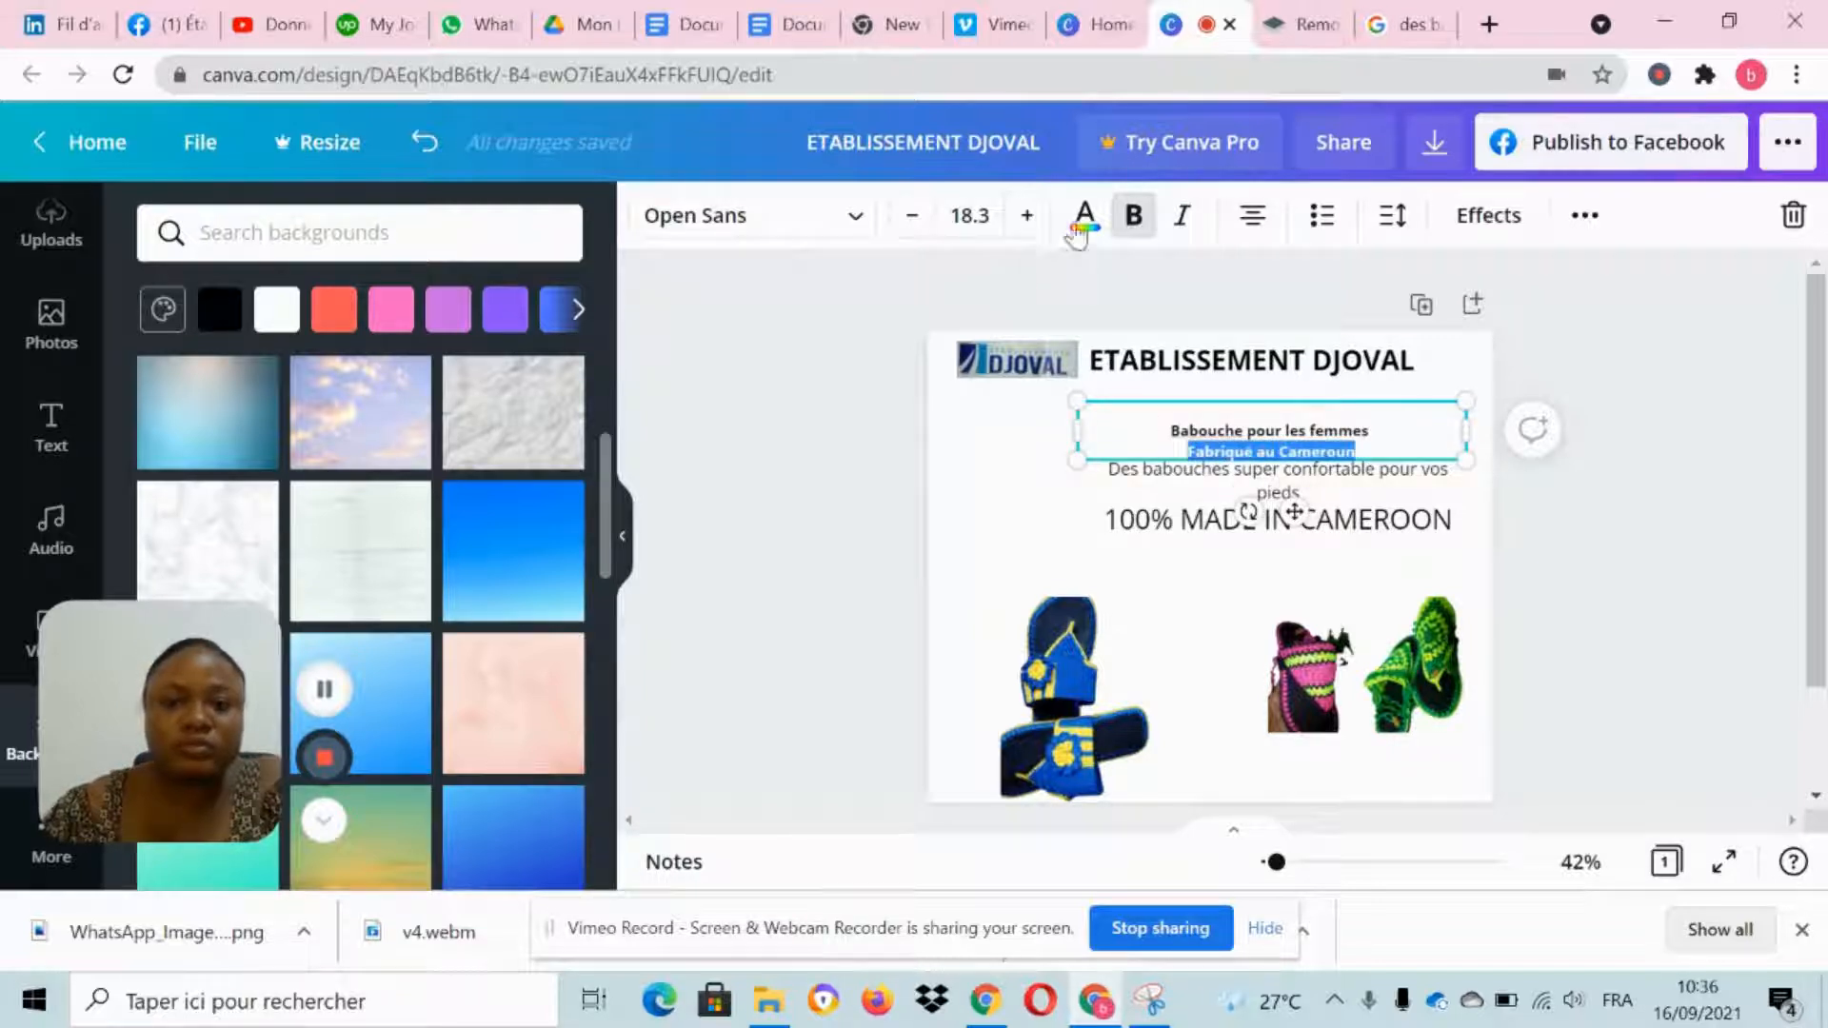
pyautogui.click(1034, 221)
pyautogui.click(1034, 221)
pyautogui.click(1033, 221)
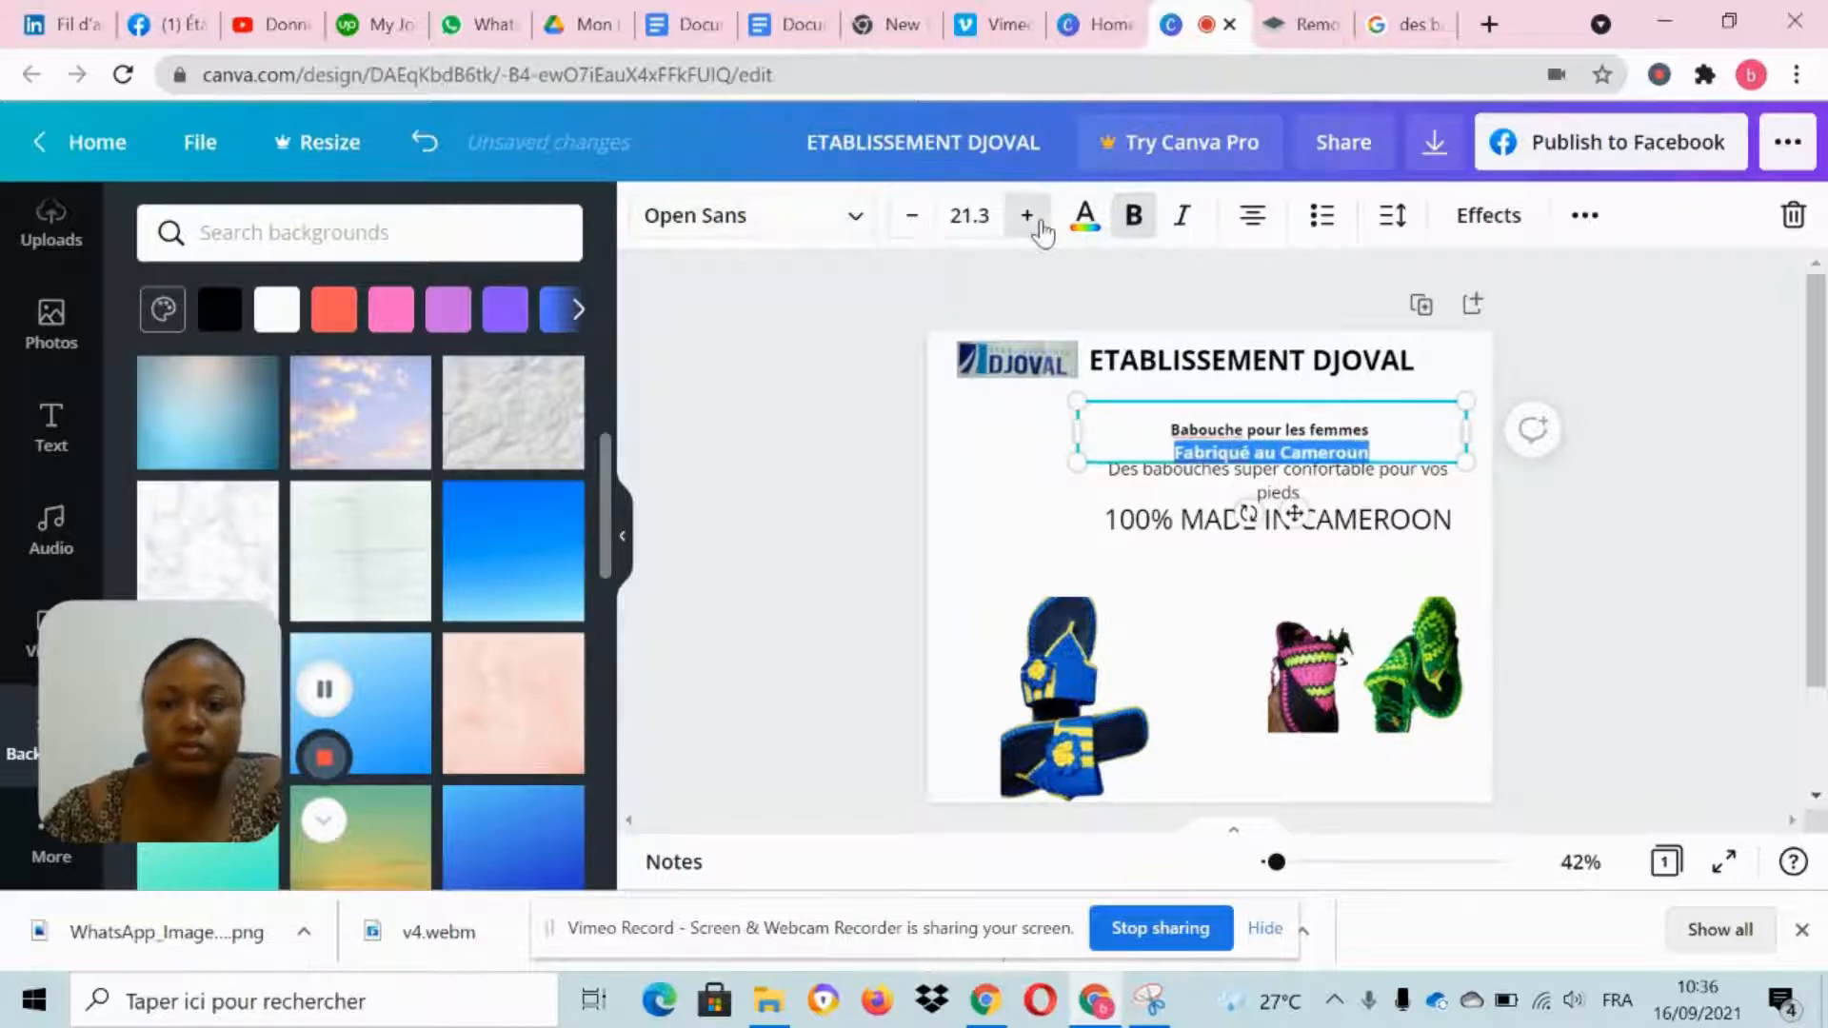
pyautogui.click(1041, 226)
pyautogui.click(1042, 227)
pyautogui.click(1042, 227)
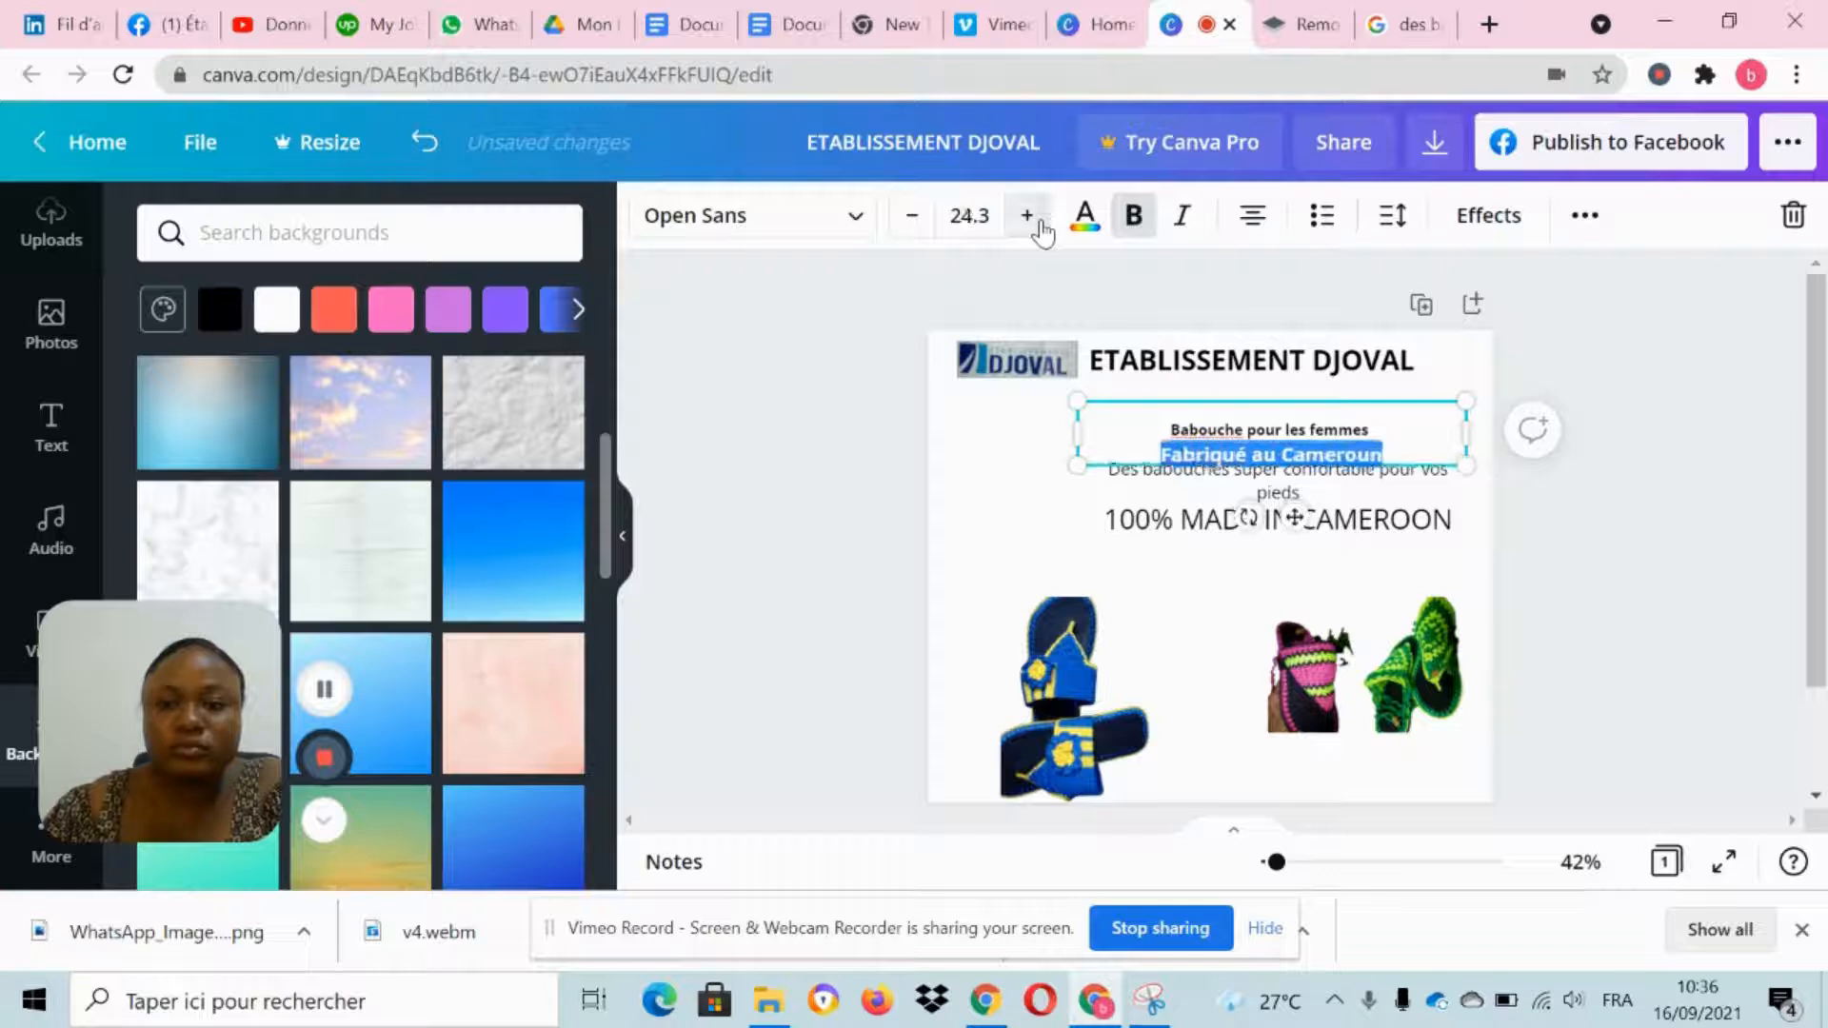
pyautogui.click(810, 228)
pyautogui.click(313, 419)
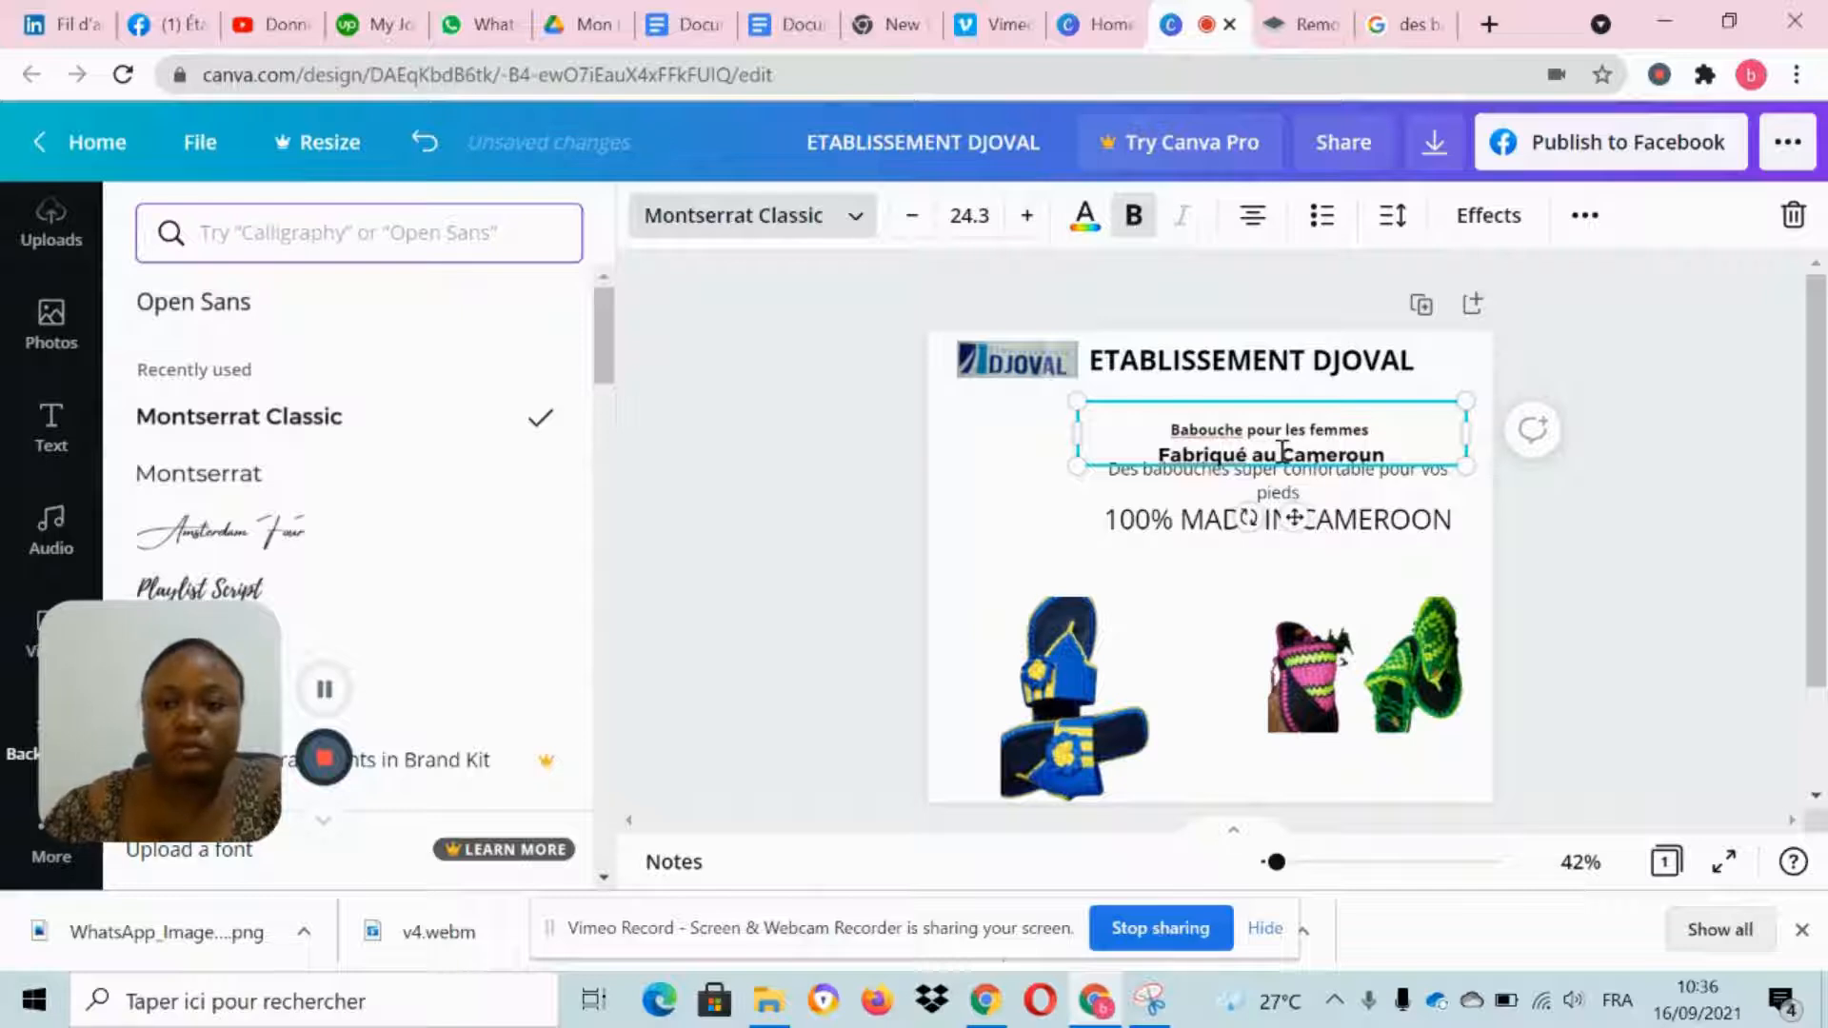
# Step: Change the font of the "Babouche pour les femmes" line to Montserrat
pyautogui.moveTo(1372, 433); pyautogui.dragTo(330, 441)
pyautogui.scroll(-2, 339, 450)
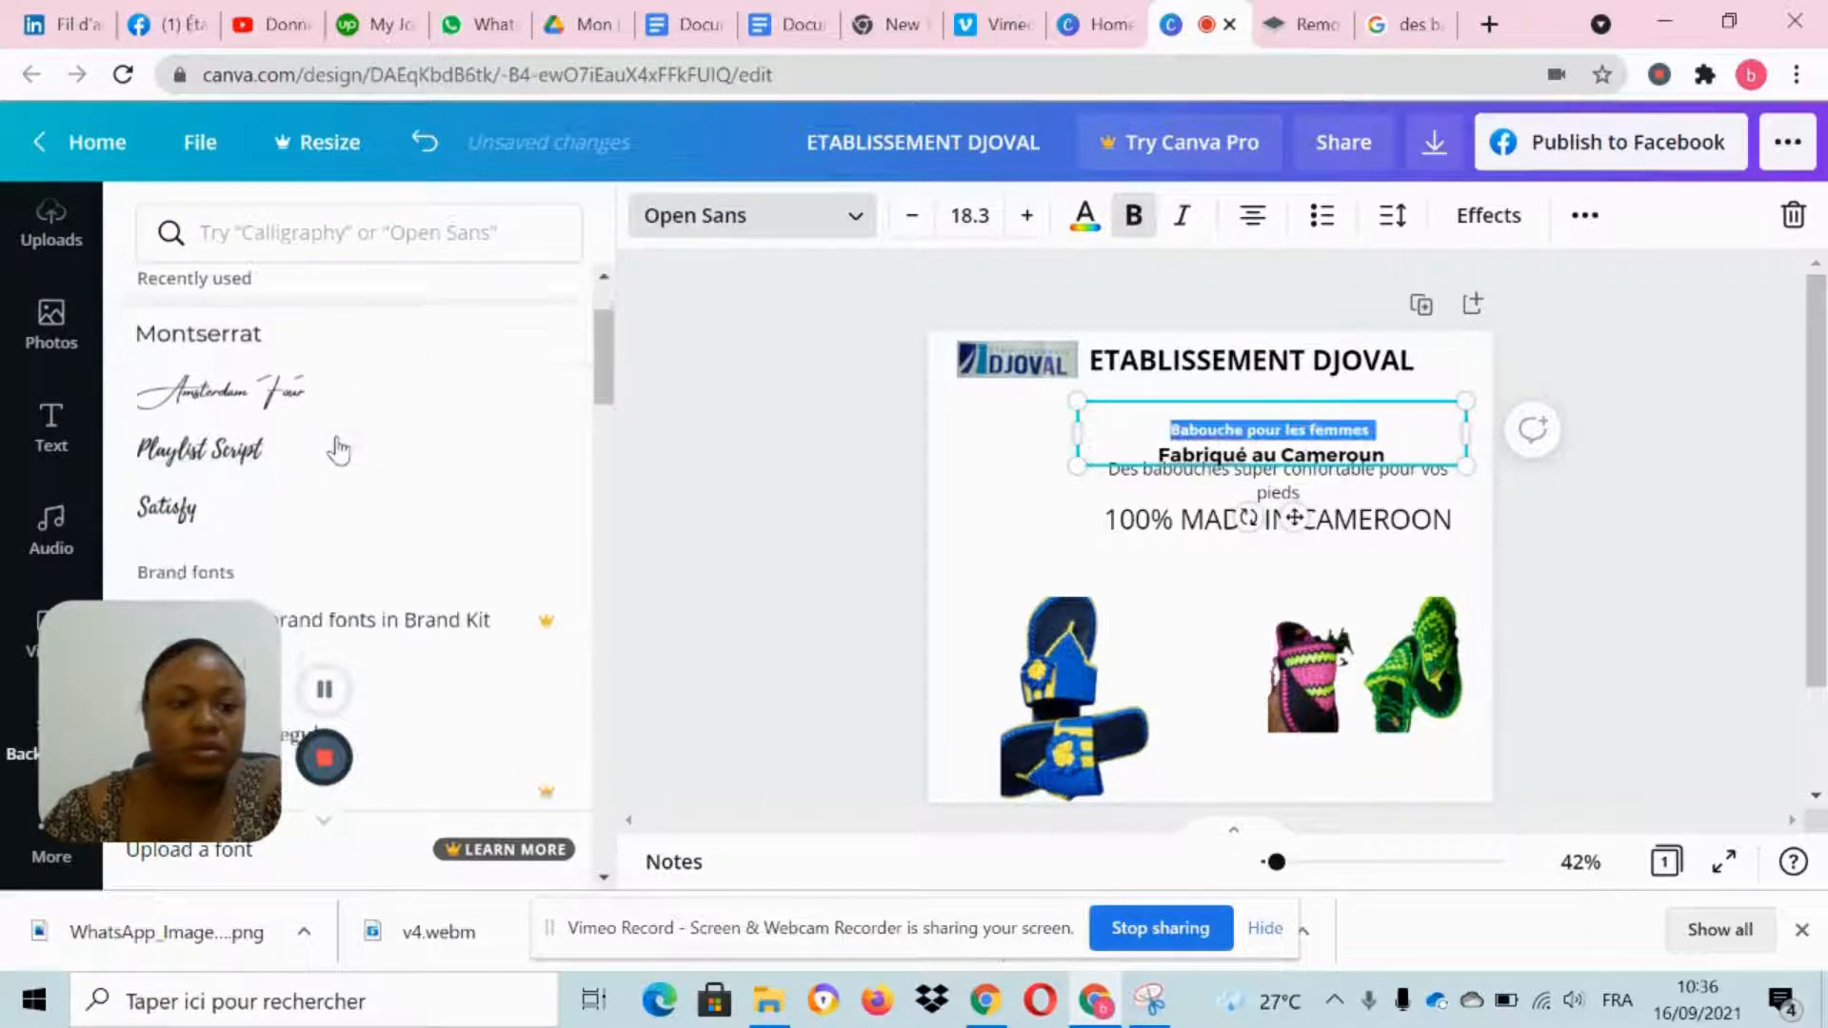
pyautogui.click(309, 344)
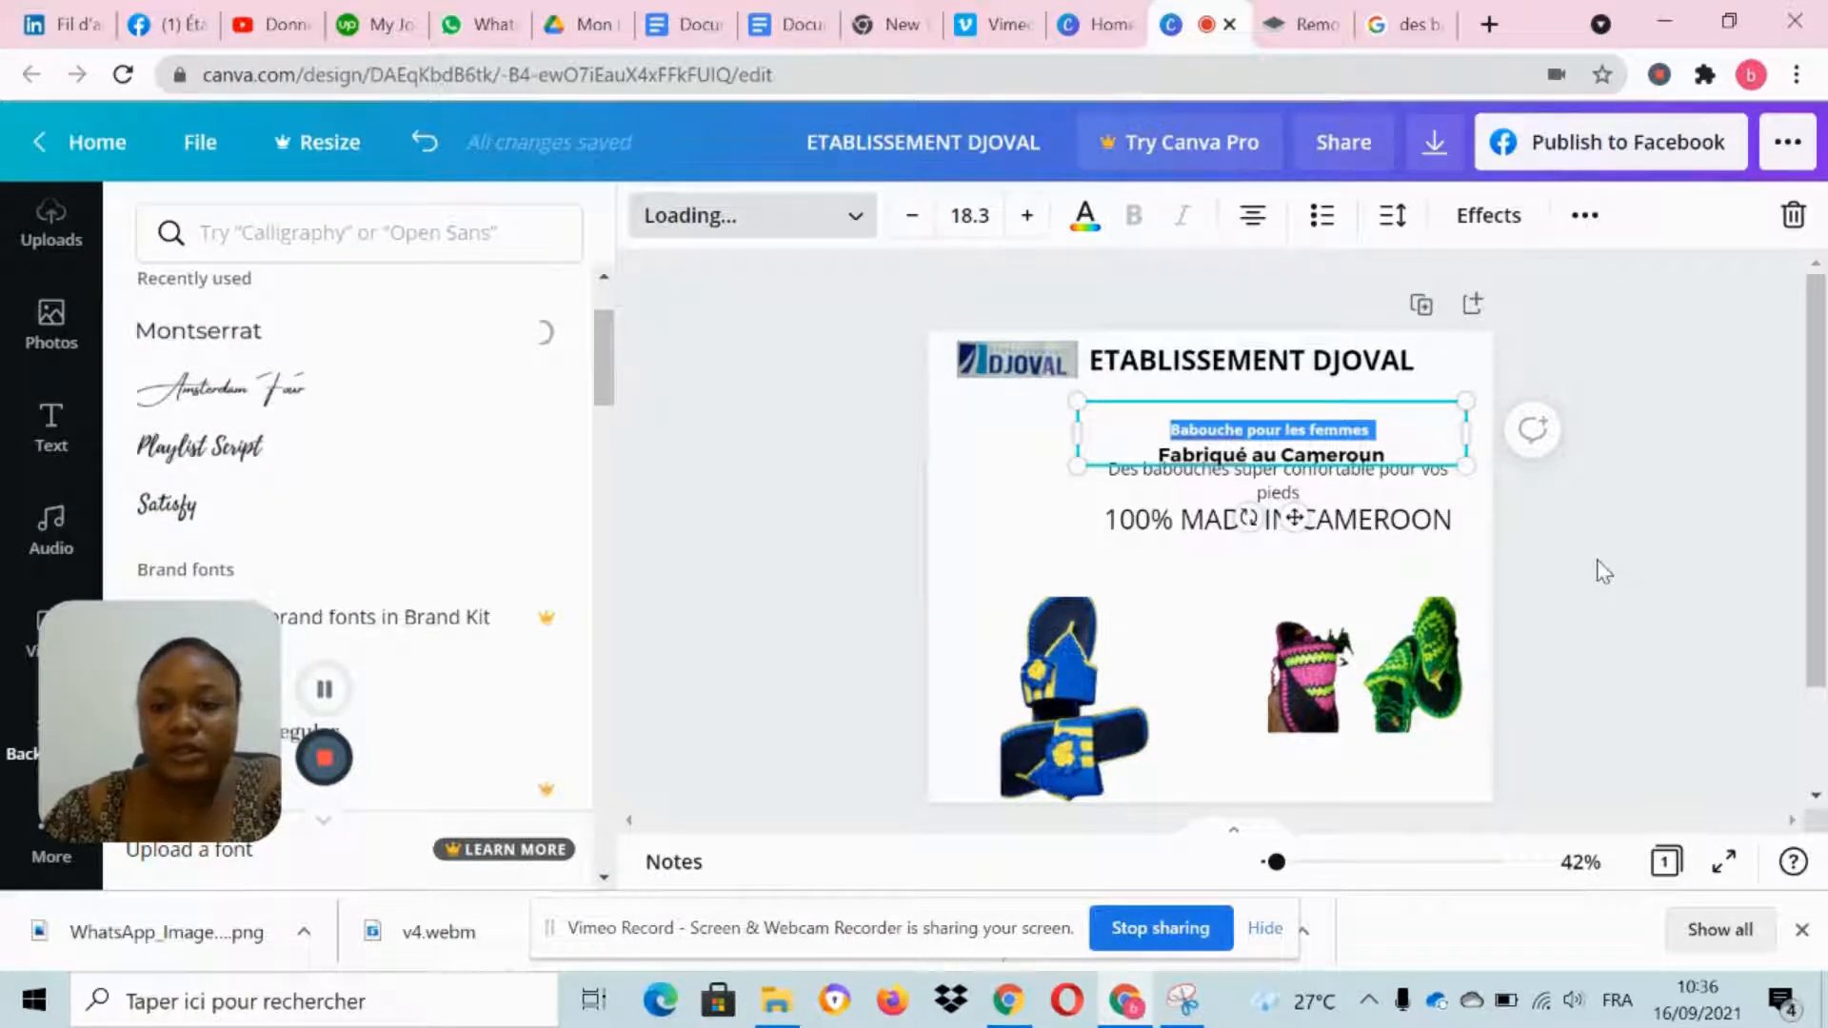
pyautogui.click(1600, 571)
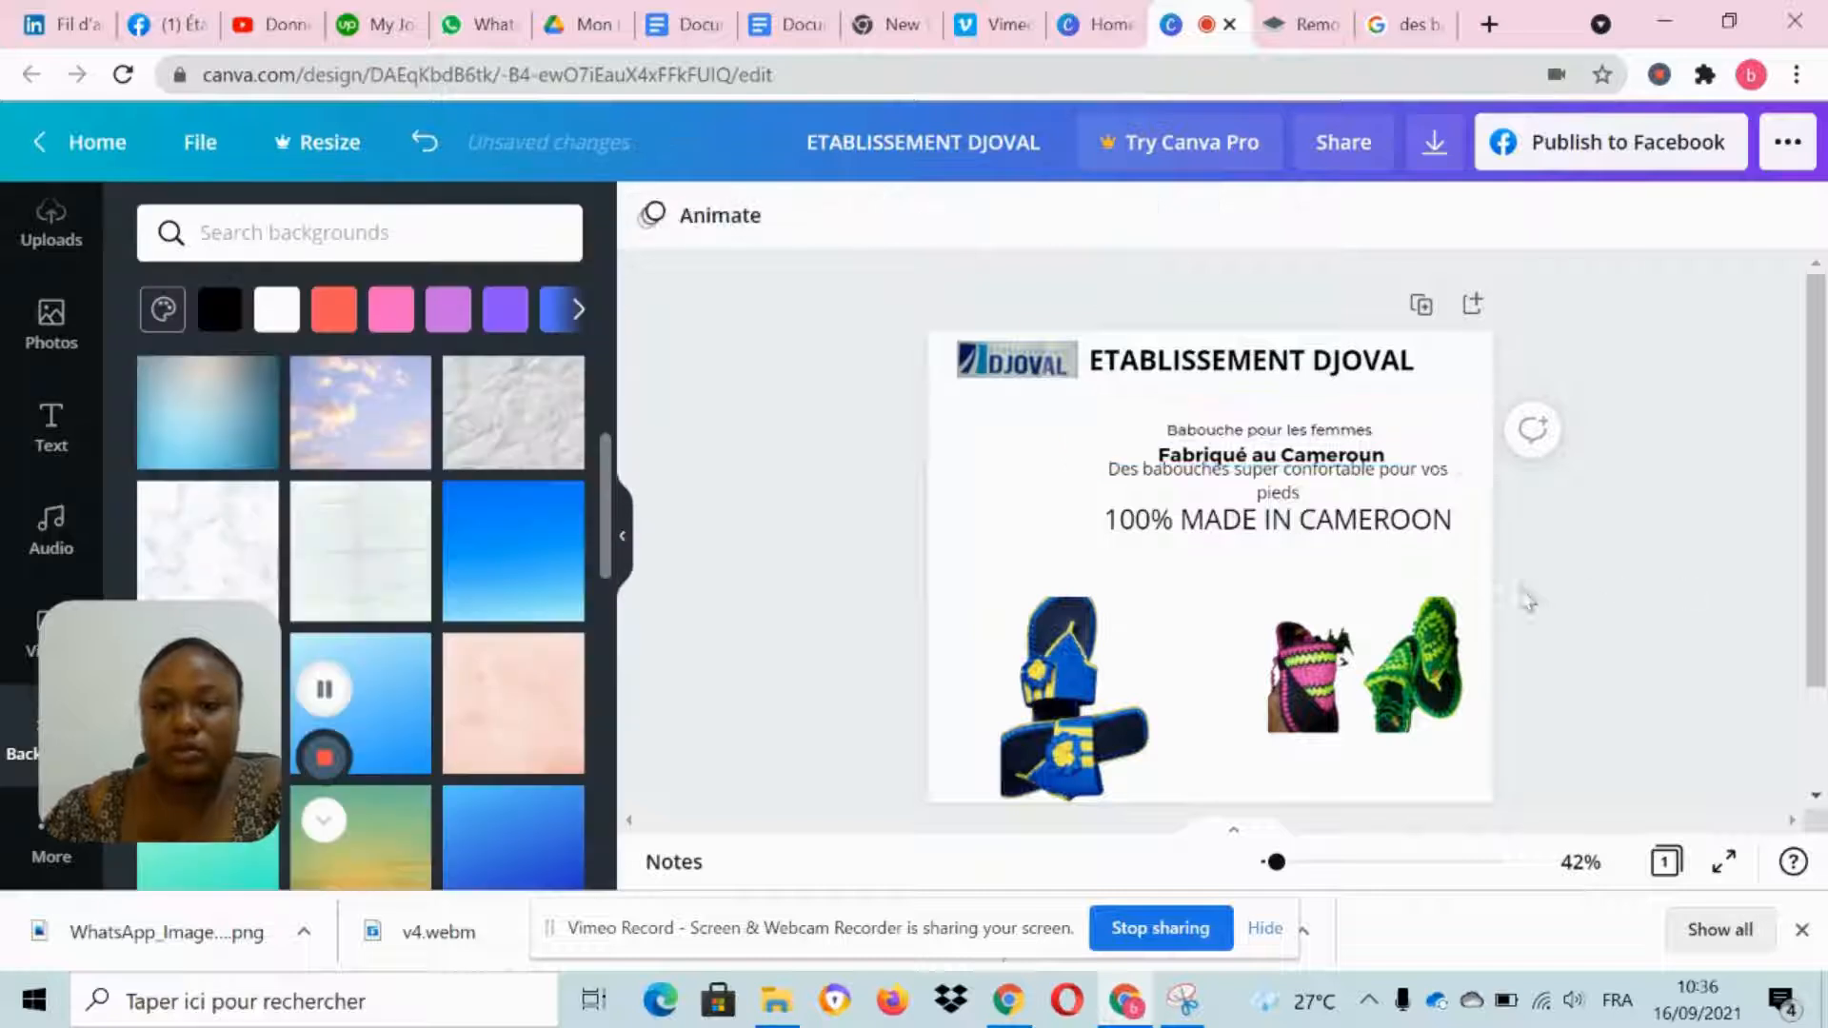
# Step: Move the "100% MADE IN CAMEROON" text near the page's bottom edge and shrink it to size 18.3
pyautogui.click(1281, 524)
pyautogui.moveTo(1297, 521); pyautogui.dragTo(1332, 764)
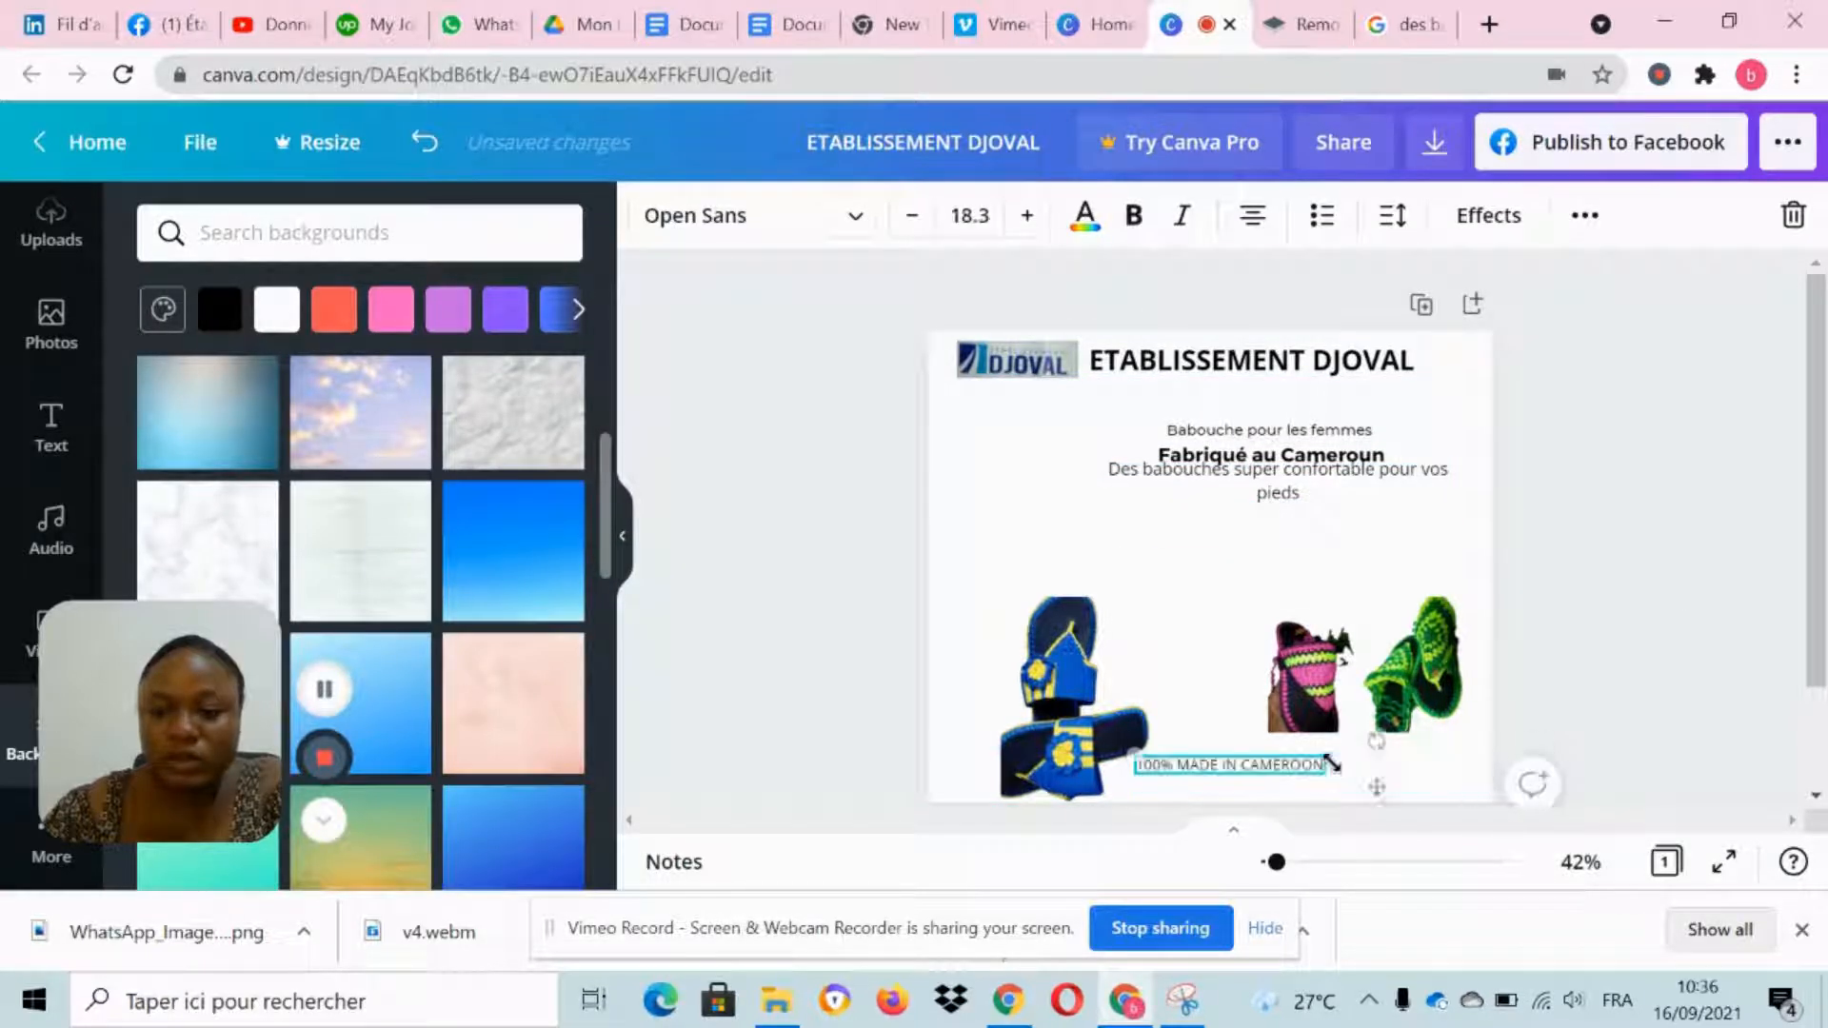
pyautogui.click(1172, 604)
# Step: Arrange the blue, pink and green sandal photos in a row across mid-page and move the "100% MADE IN CAMEROON" text beneath them
pyautogui.moveTo(1032, 609); pyautogui.dragTo(1018, 517)
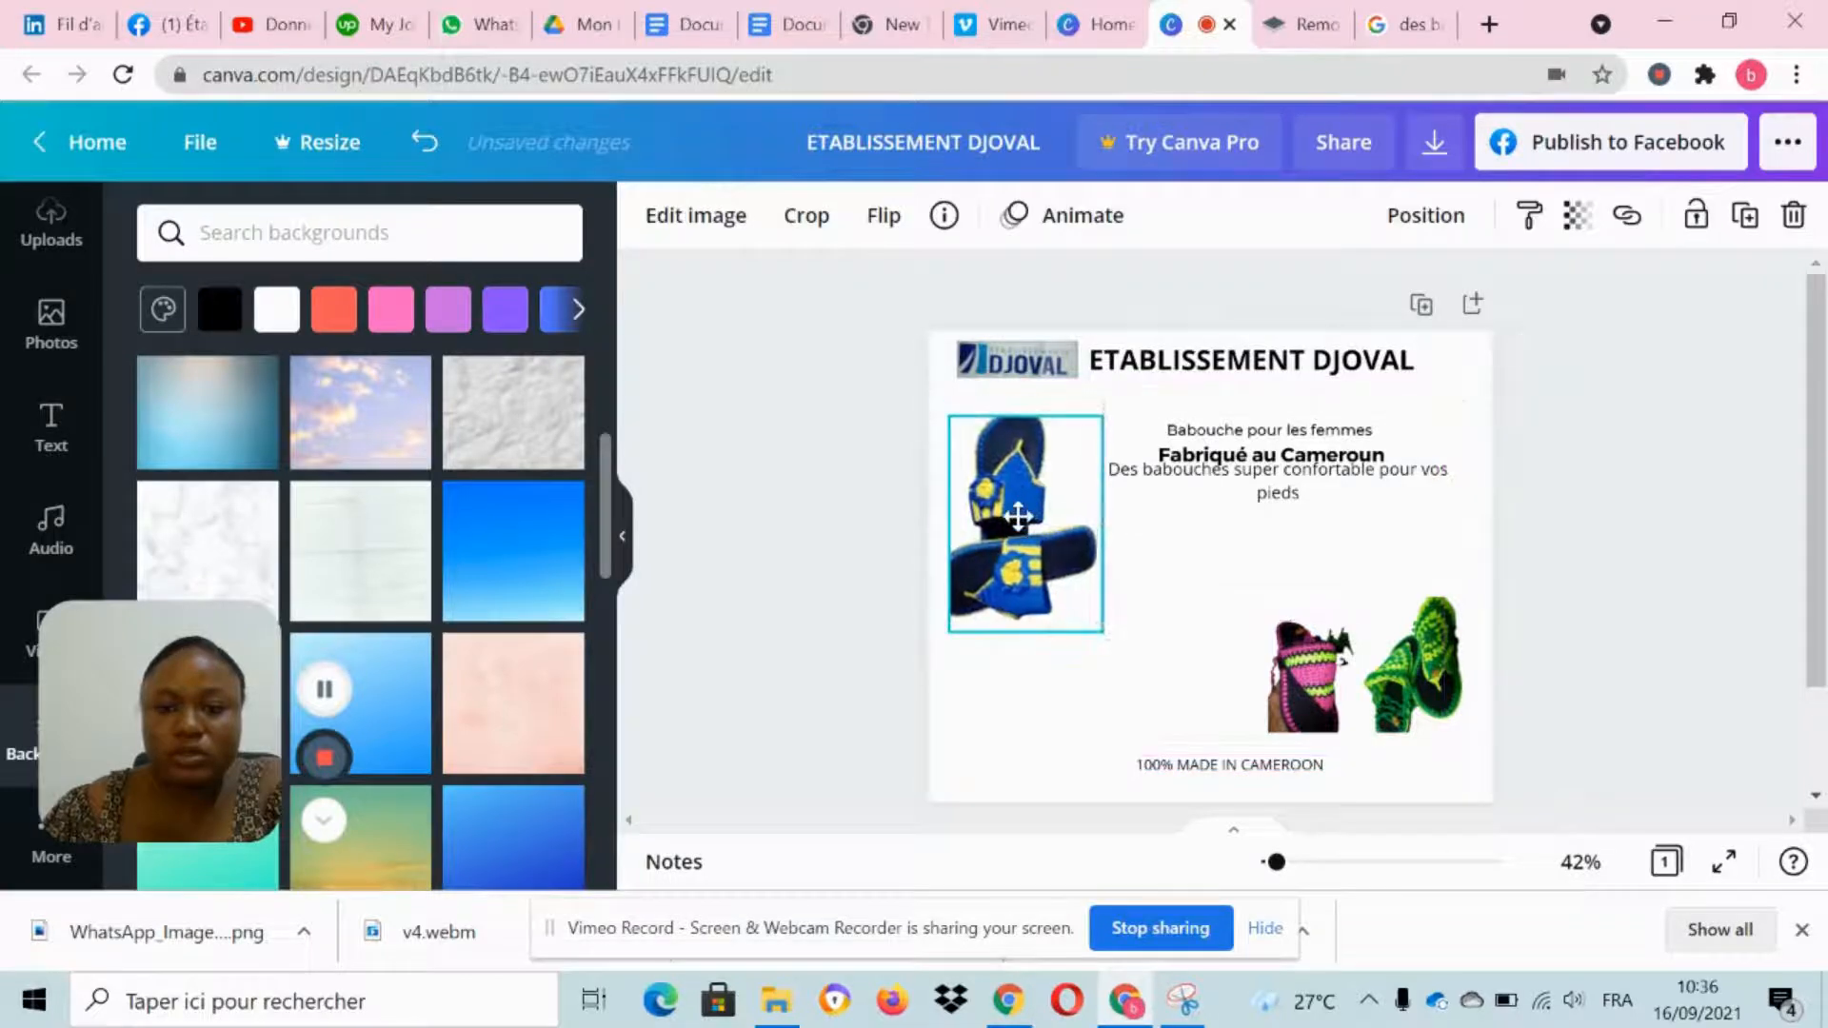
pyautogui.moveTo(1295, 667); pyautogui.dragTo(1185, 562)
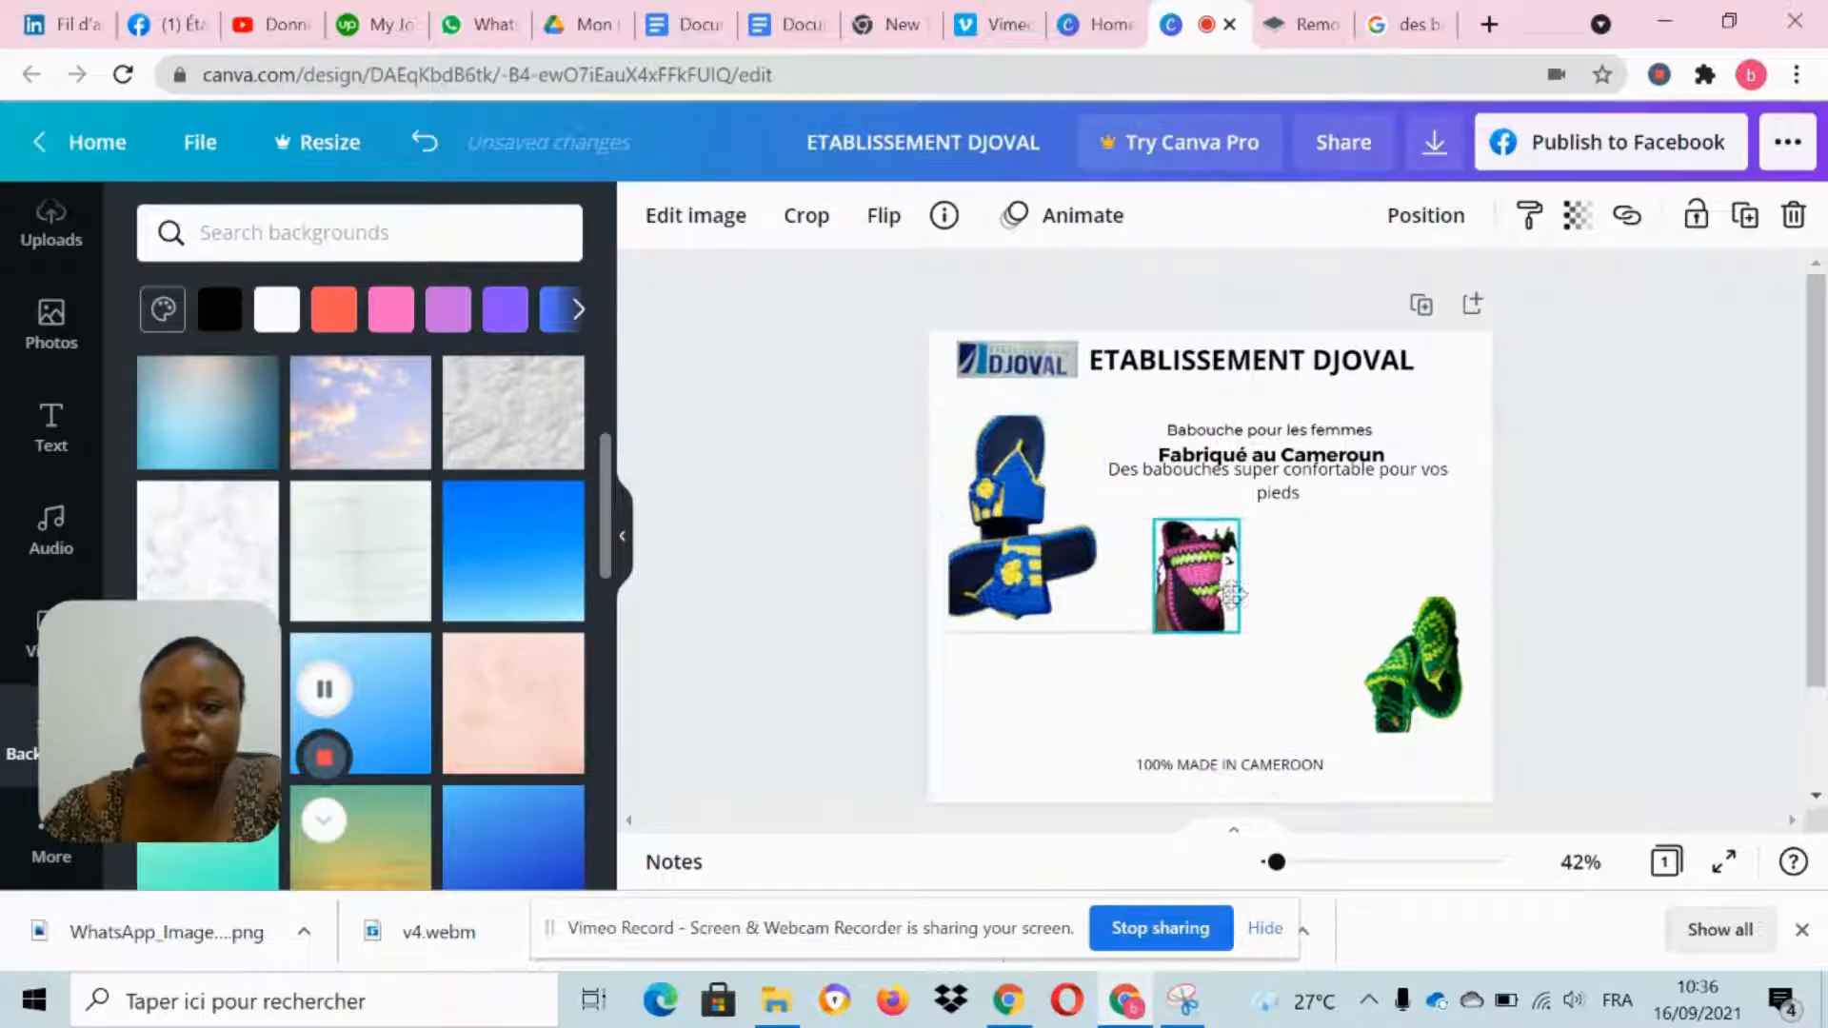
pyautogui.click(1407, 657)
pyautogui.moveTo(1410, 657); pyautogui.dragTo(1370, 566)
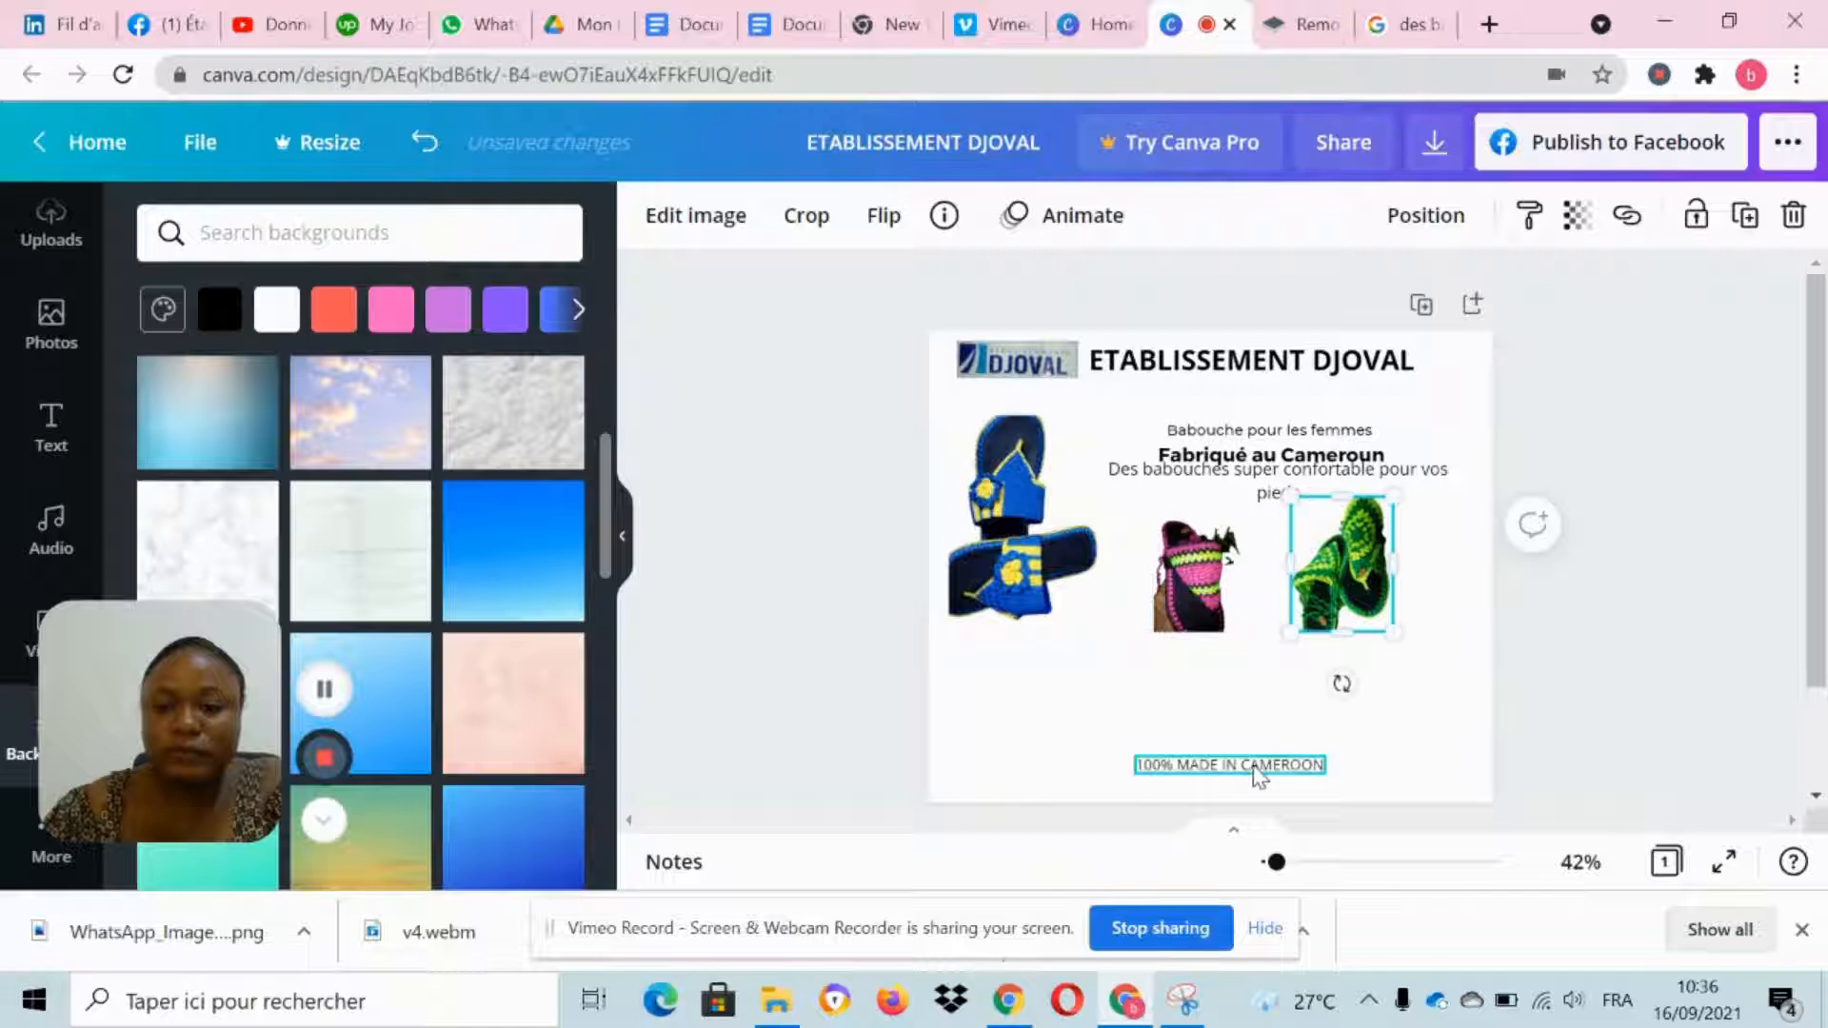
pyautogui.moveTo(1257, 768); pyautogui.dragTo(1215, 698)
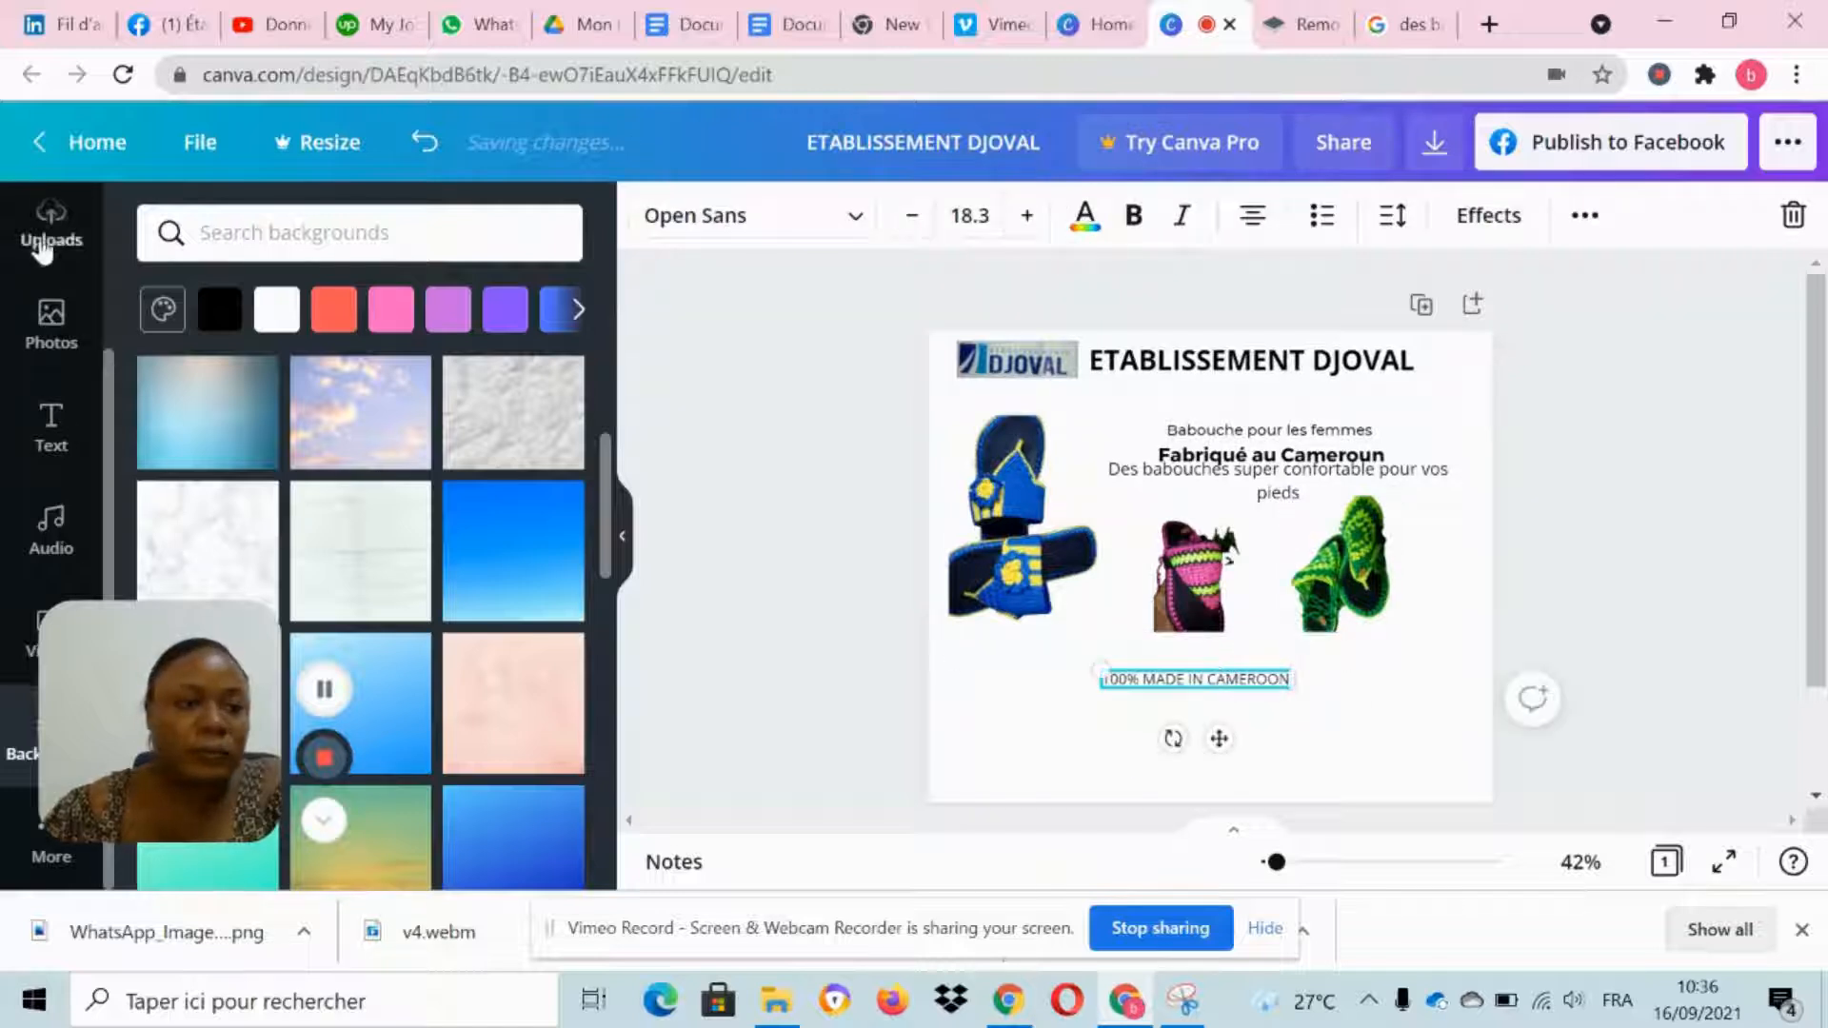
# Step: Add the pink-and-orange gradient blob from the Graphics elements to the page
pyautogui.scroll(3, 43, 249)
pyautogui.click(52, 352)
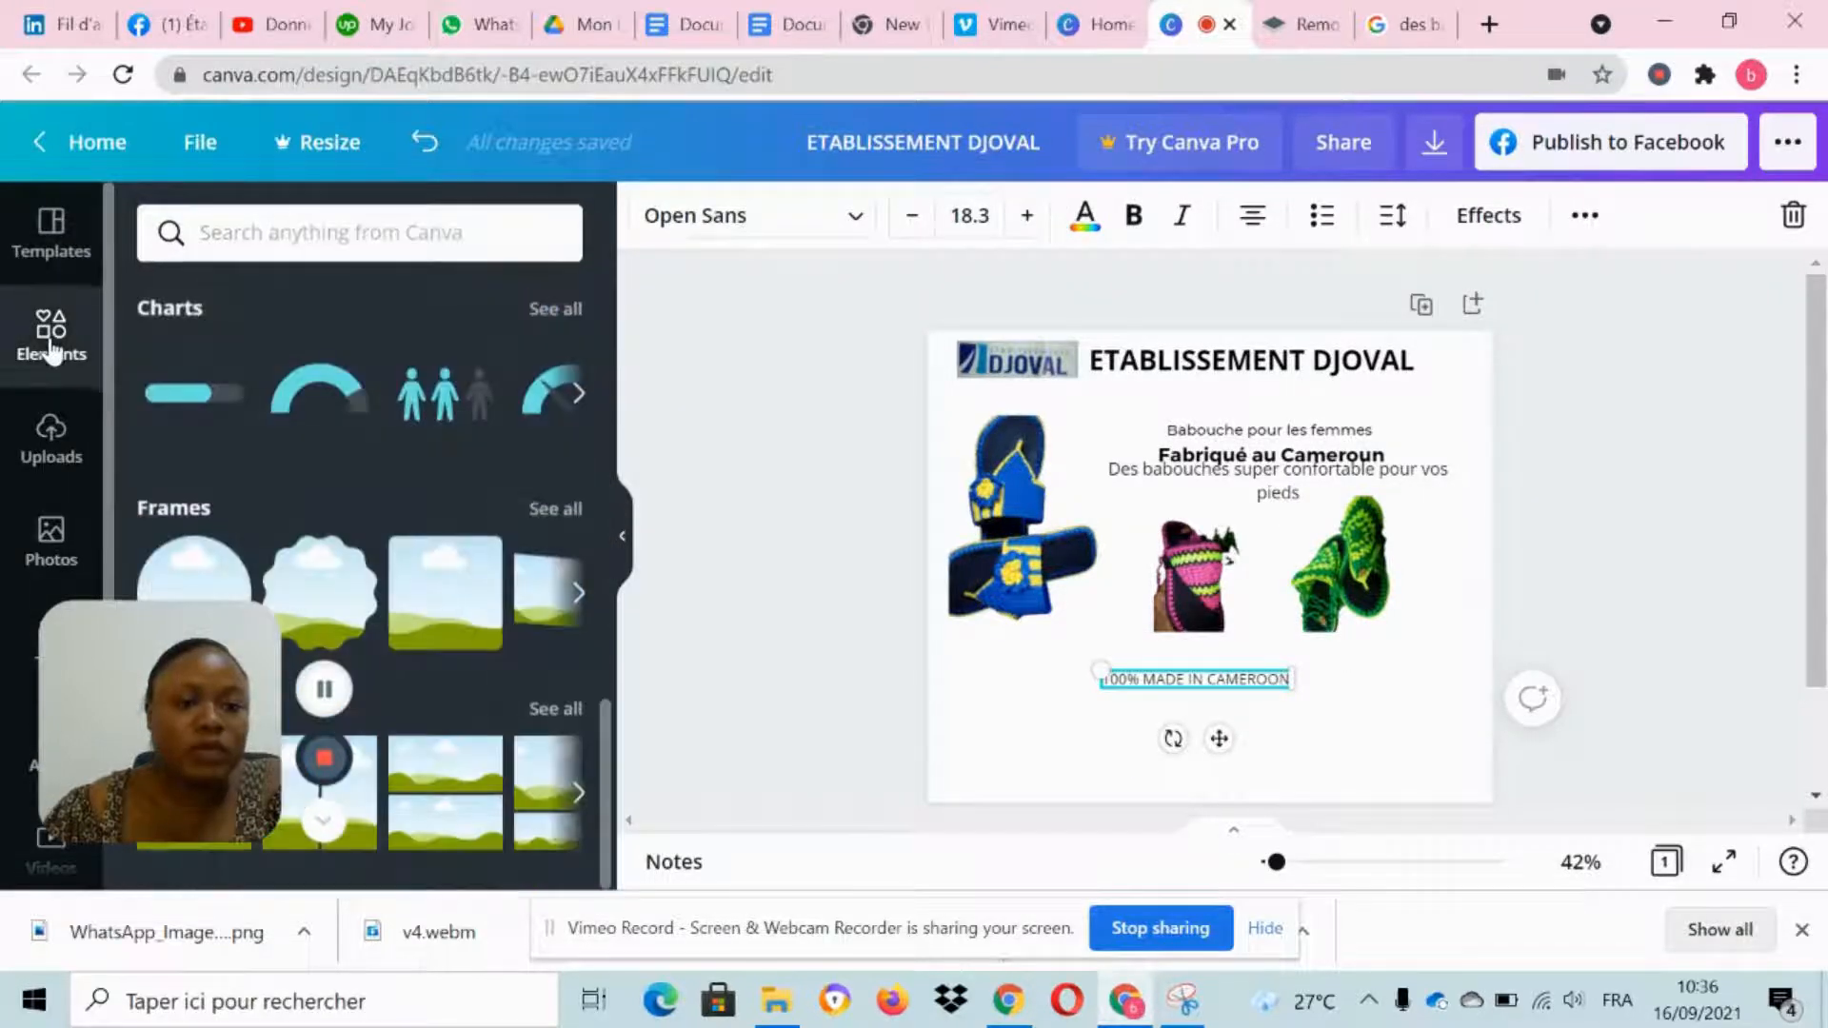
pyautogui.scroll(10, 525, 617)
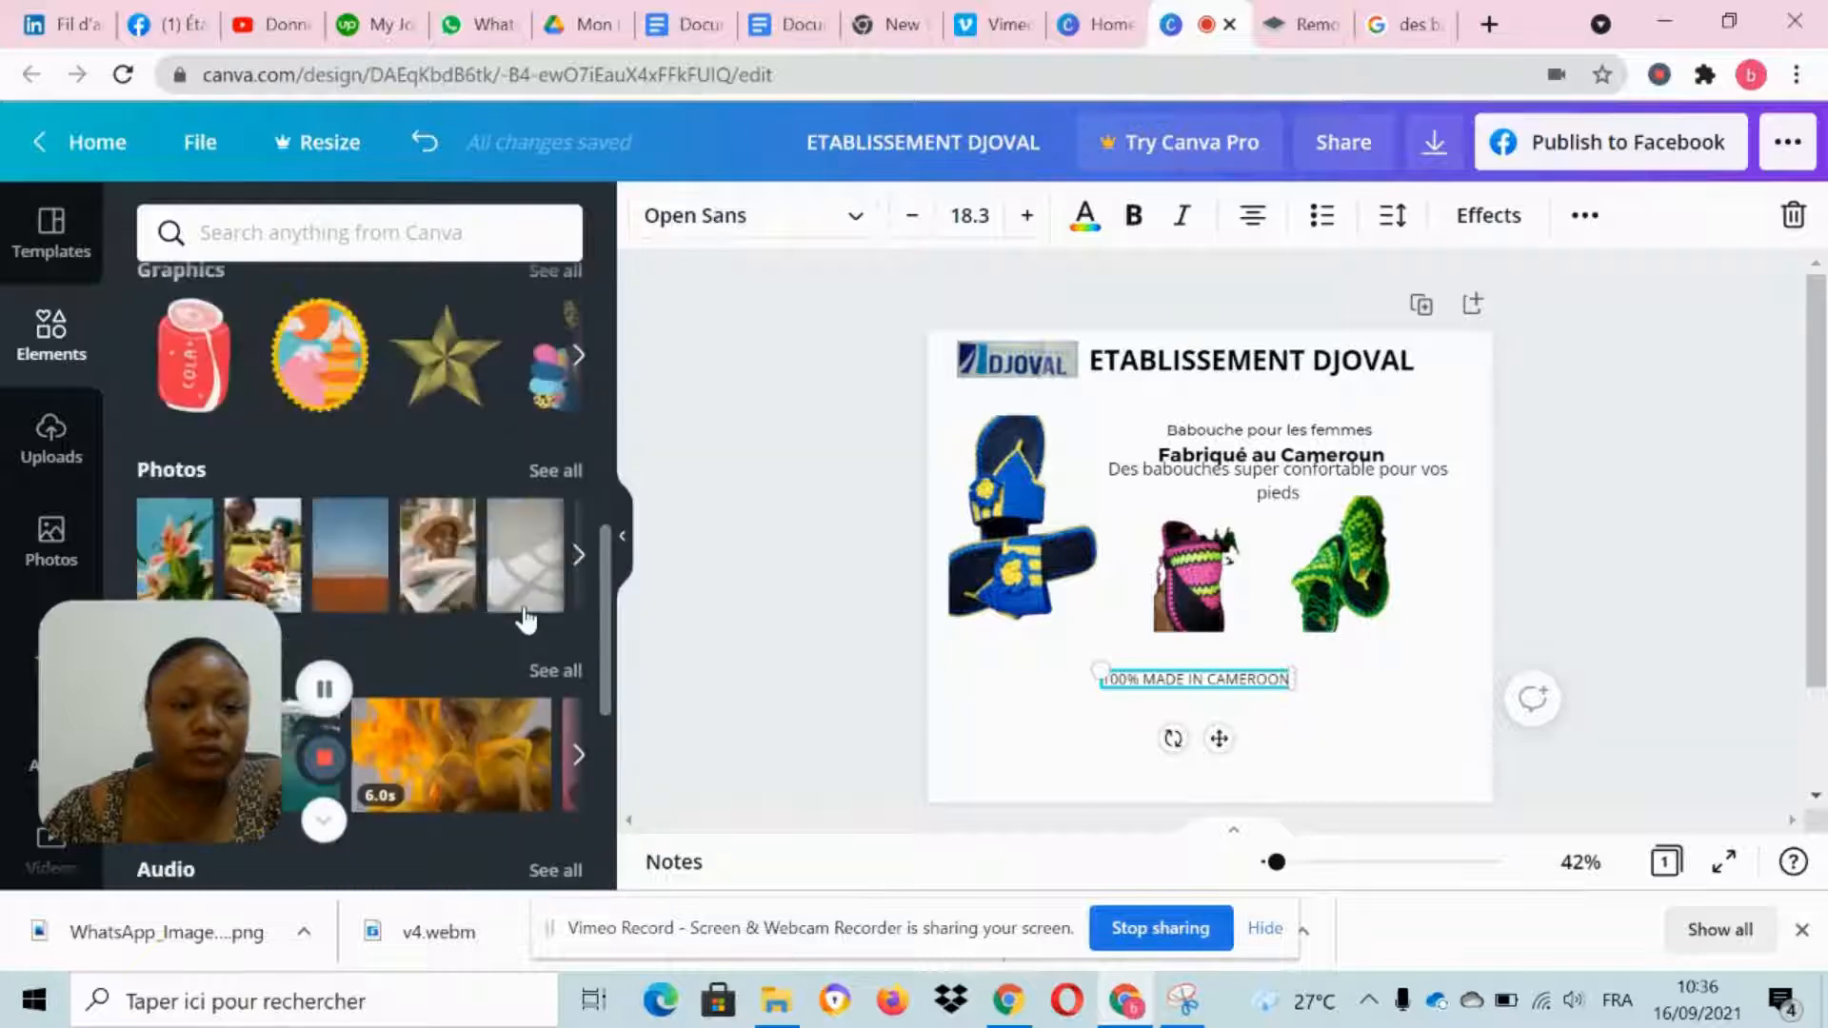
pyautogui.scroll(-10, 522, 602)
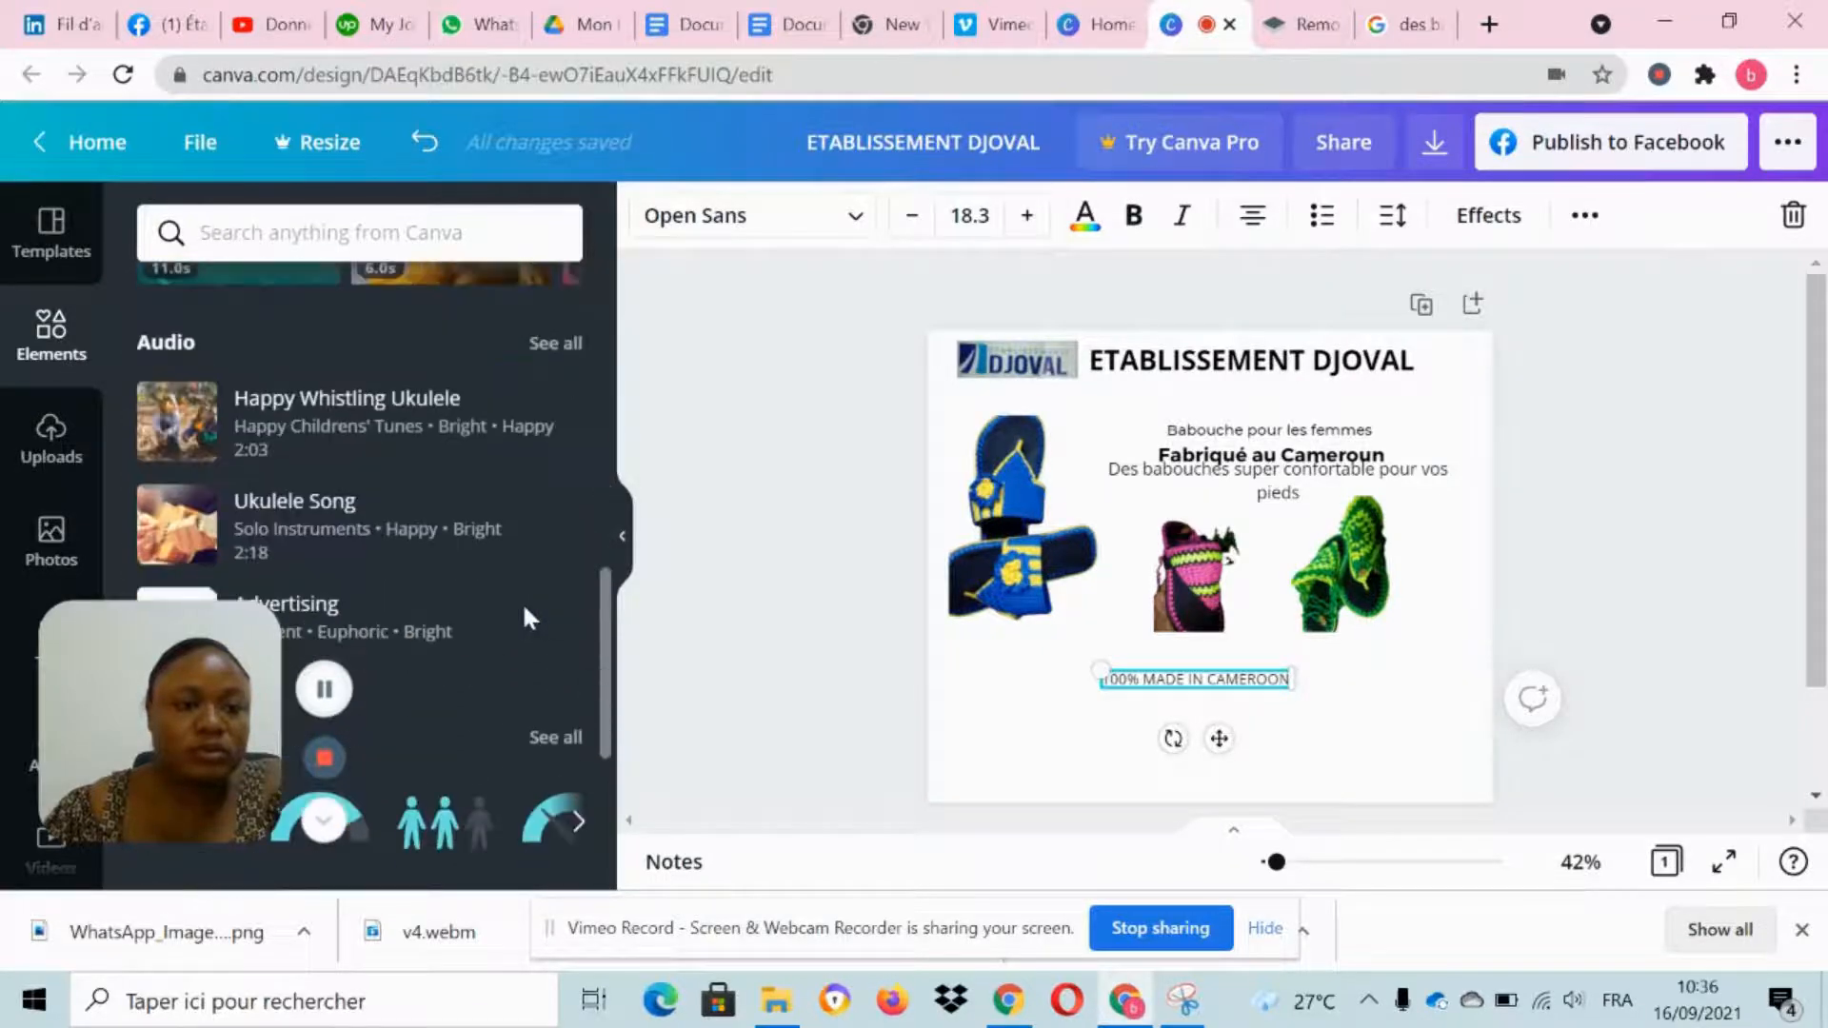
pyautogui.scroll(-2, 524, 617)
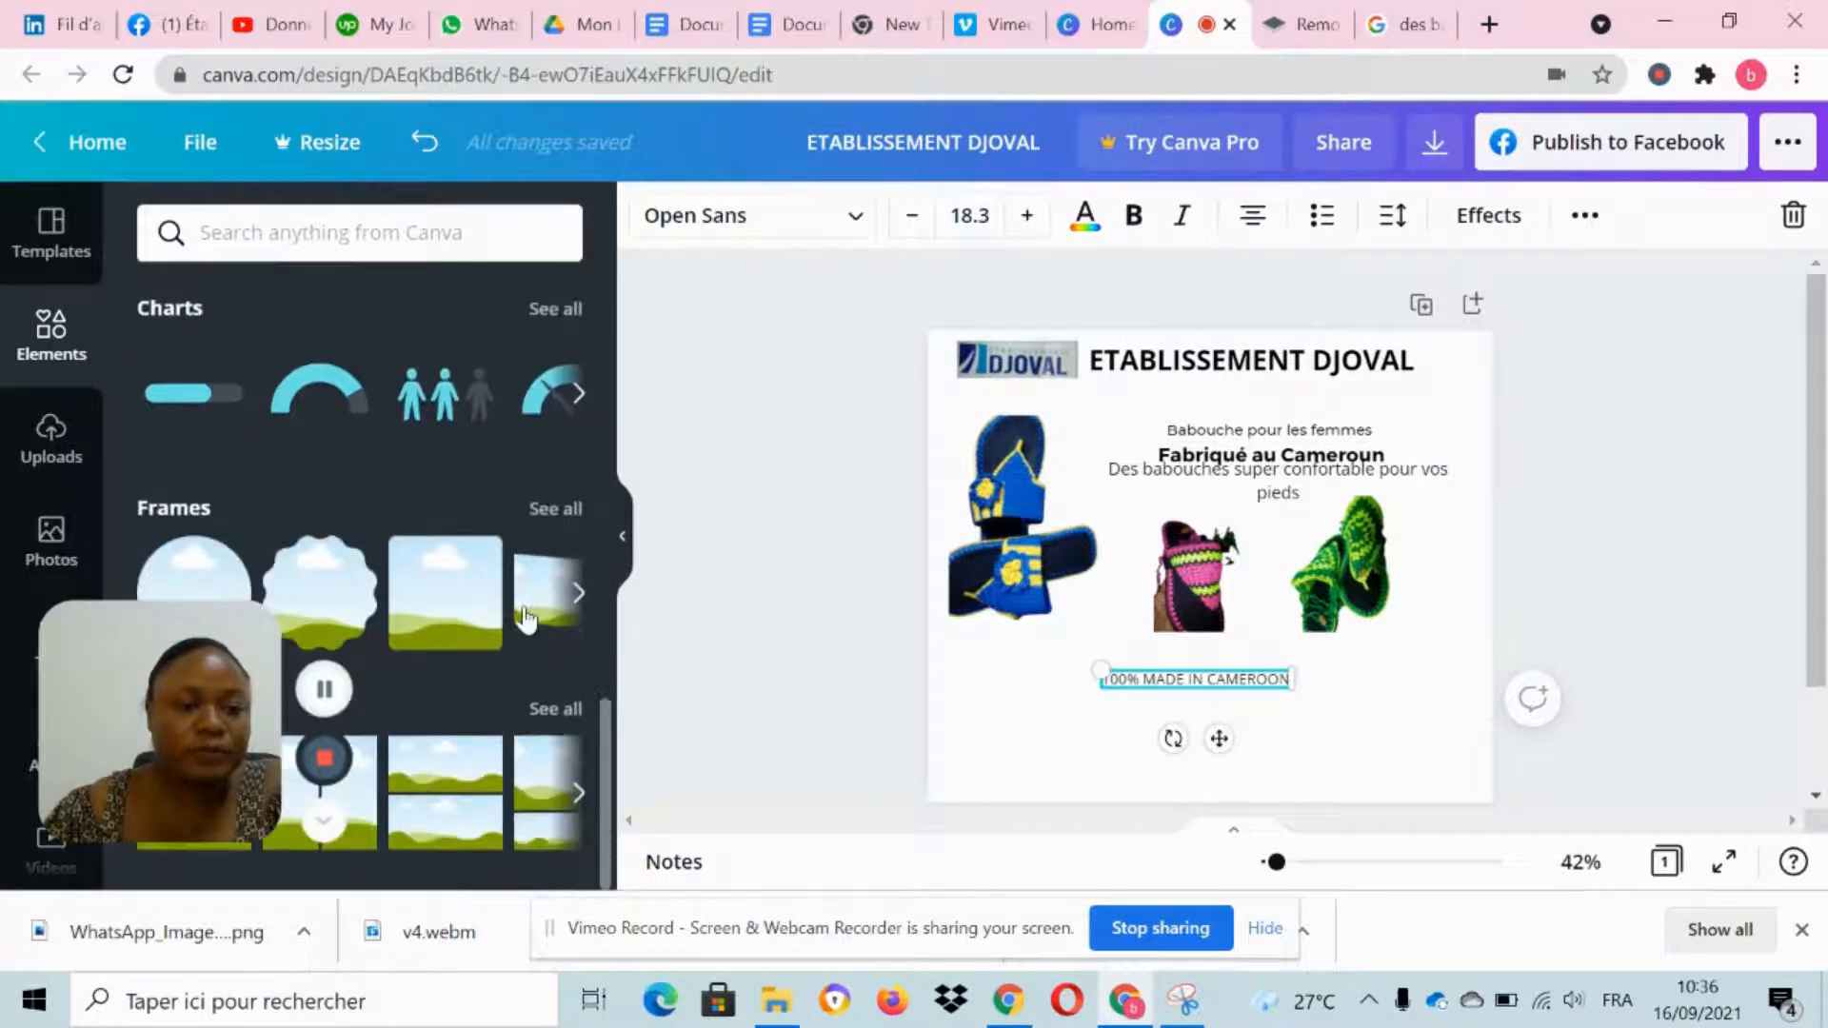
pyautogui.scroll(10, 525, 617)
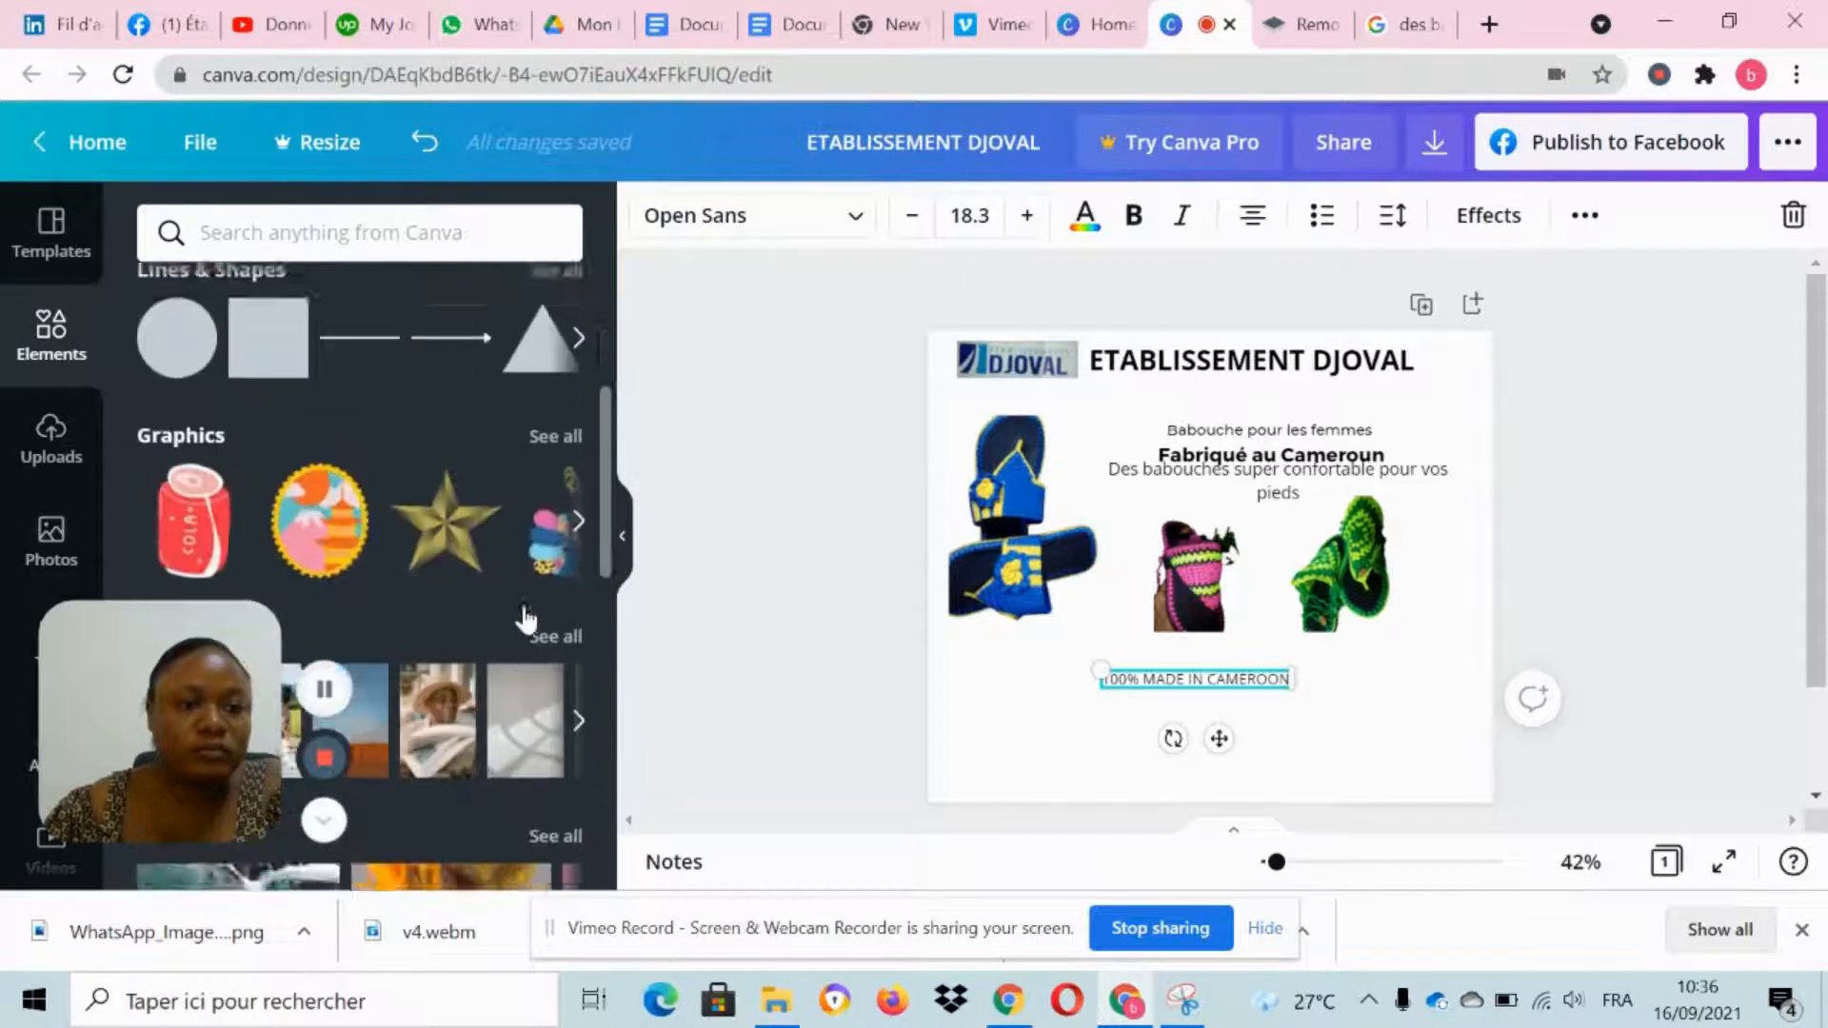
pyautogui.scroll(1, 525, 617)
pyautogui.click(553, 462)
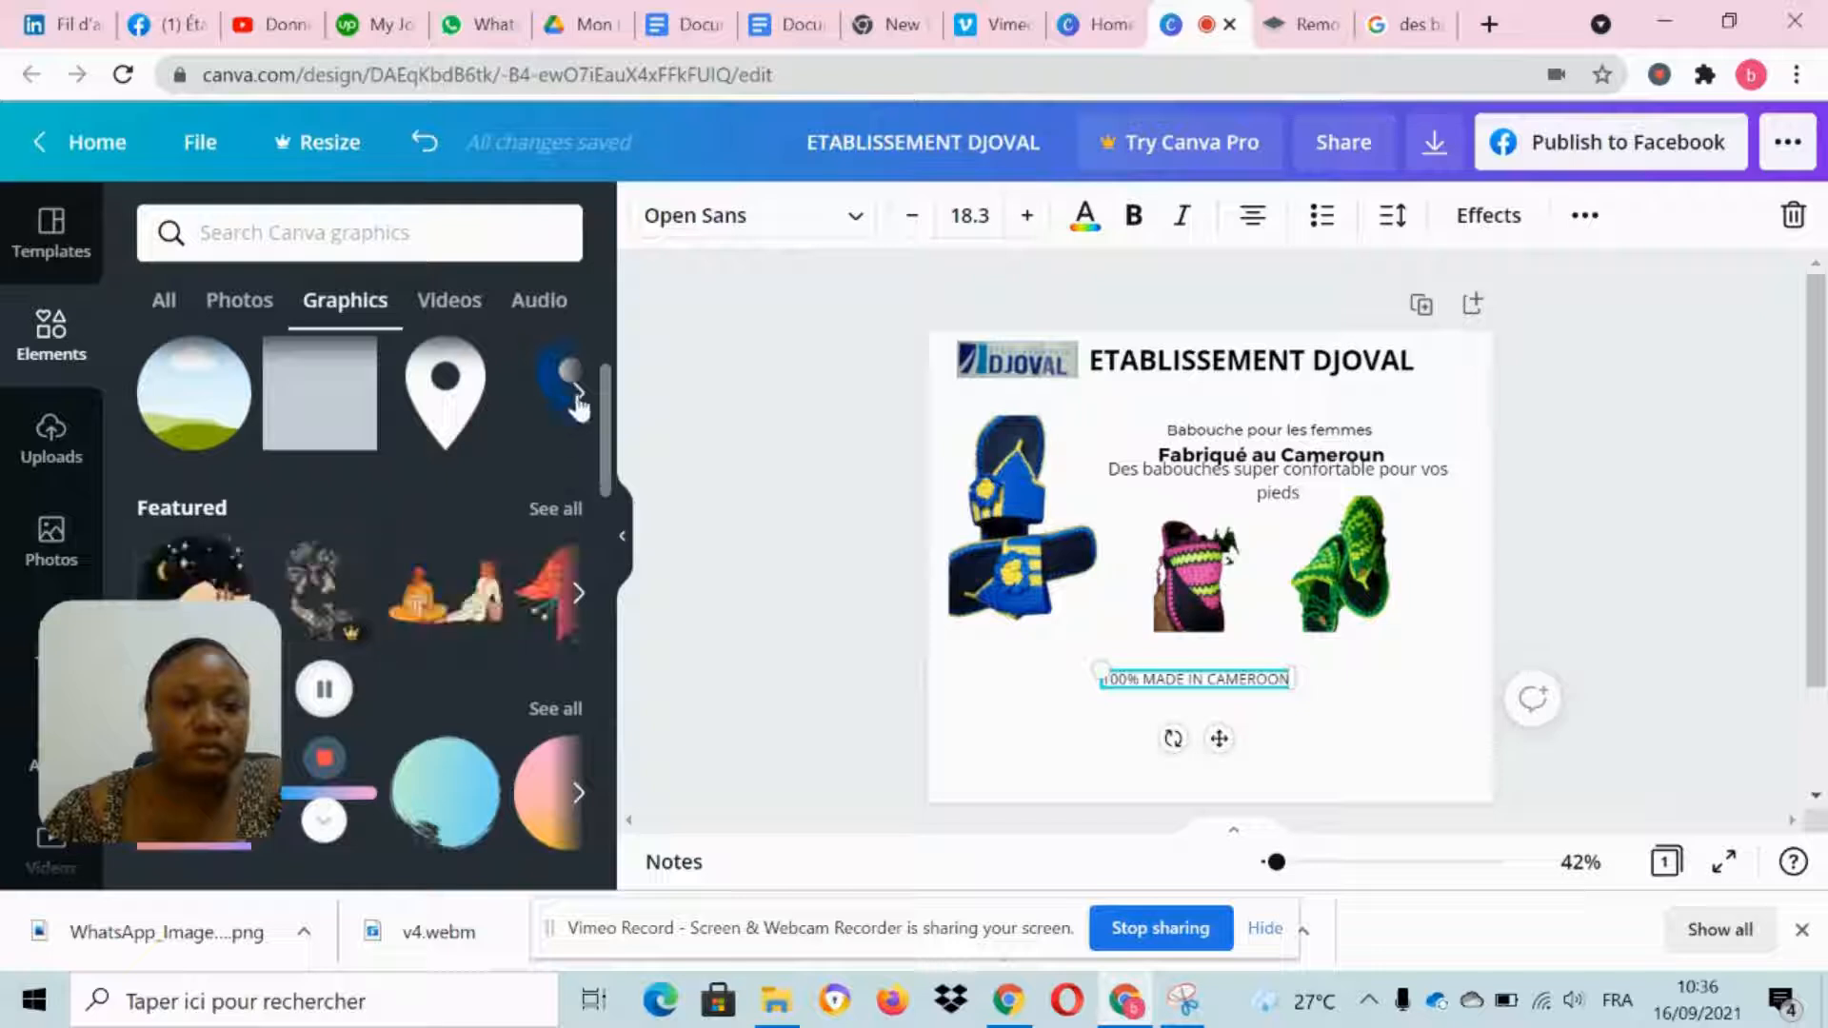
pyautogui.click(579, 395)
pyautogui.click(579, 395)
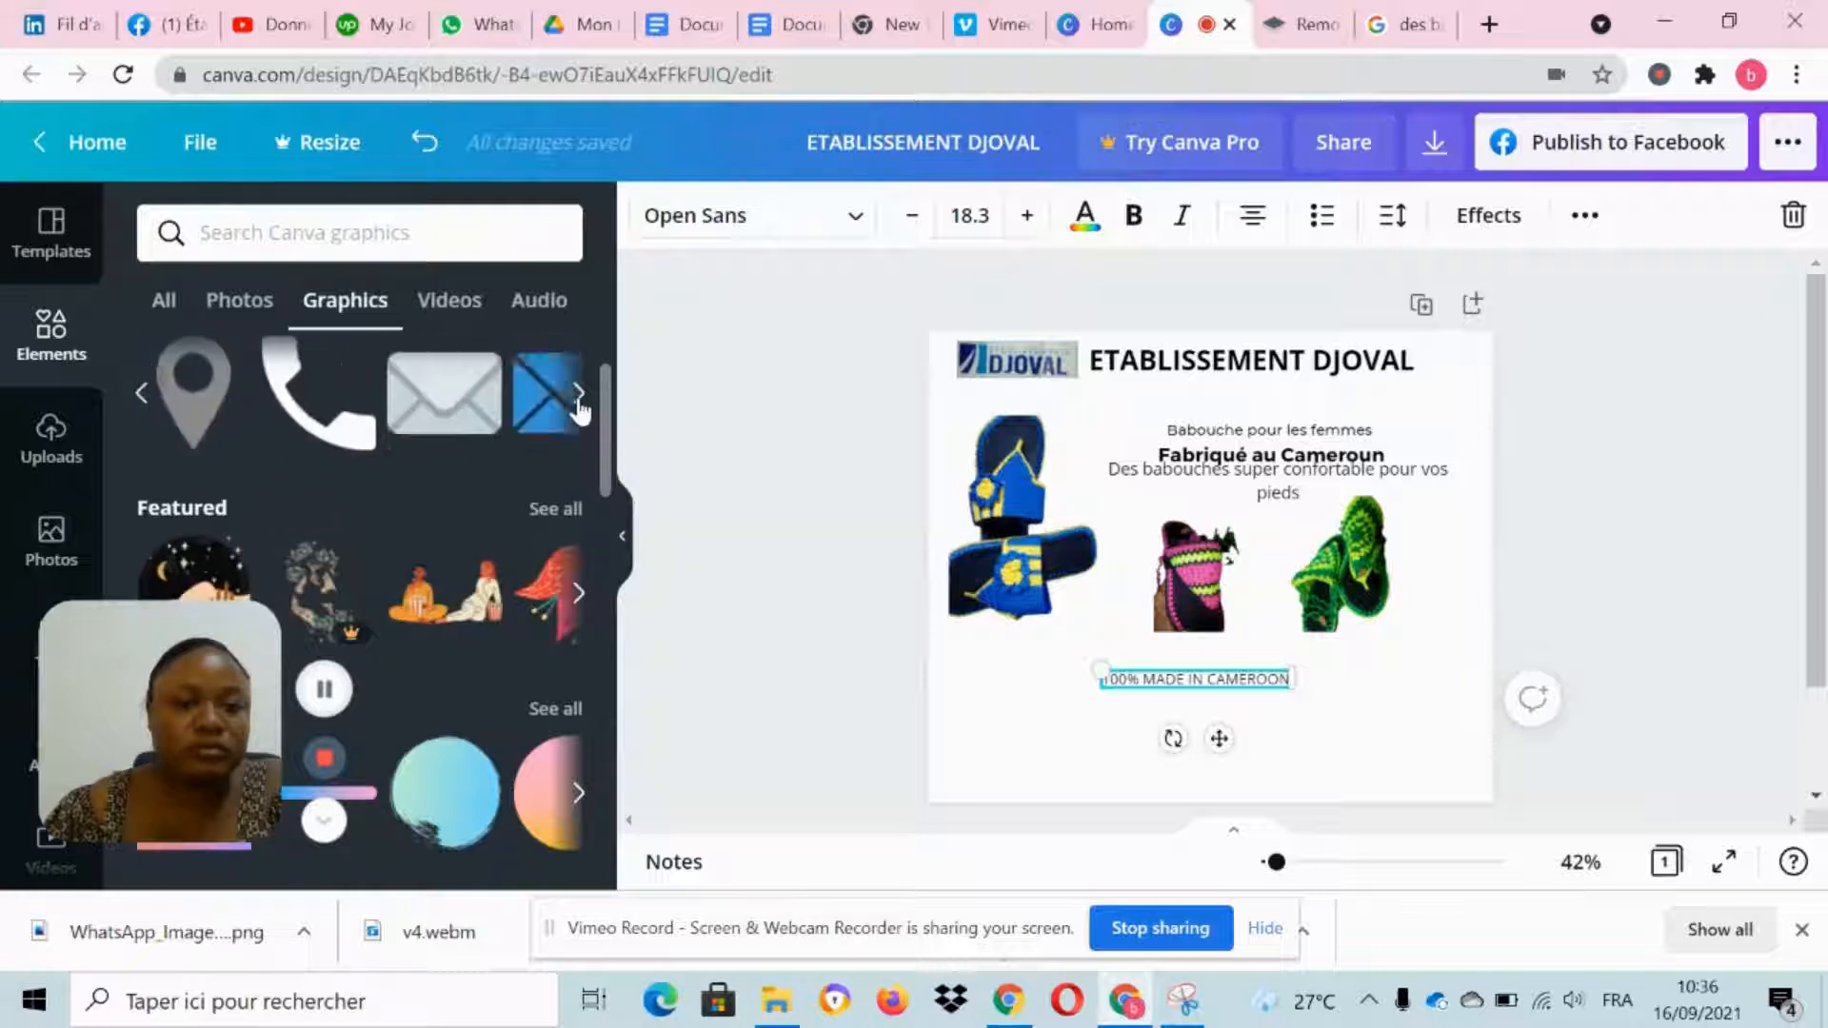
pyautogui.click(579, 394)
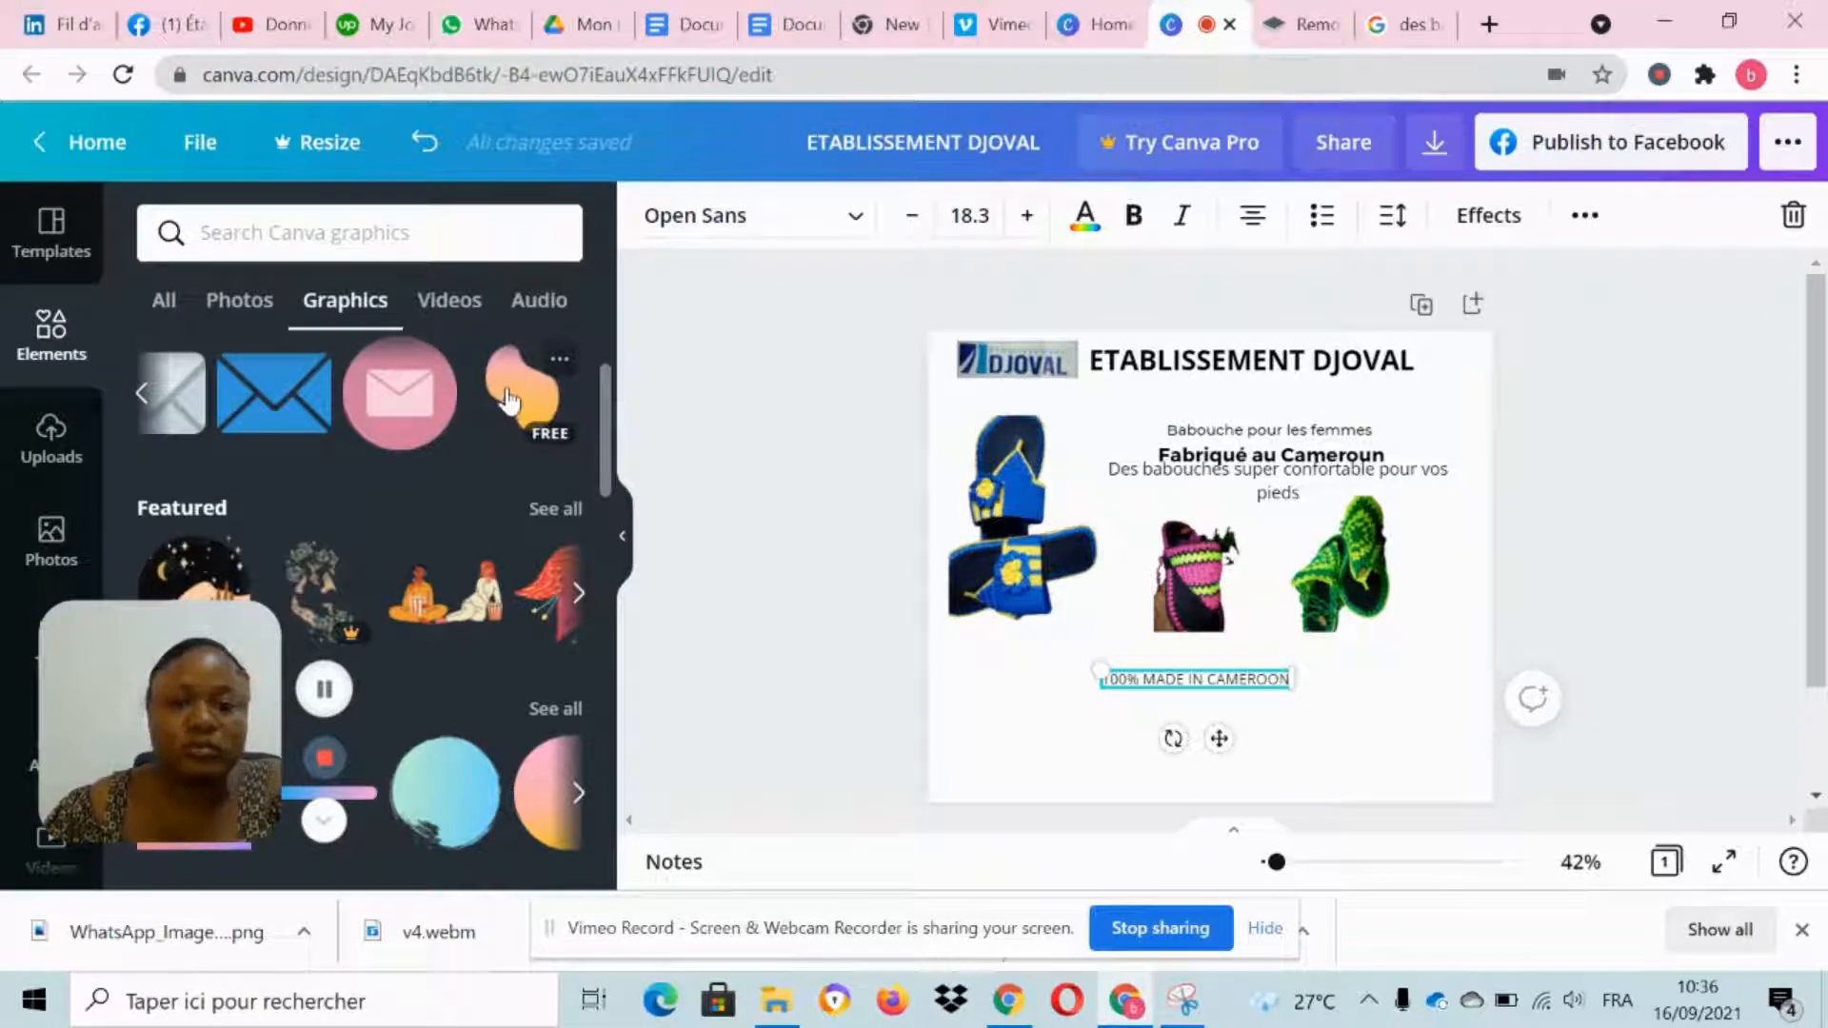
pyautogui.click(510, 400)
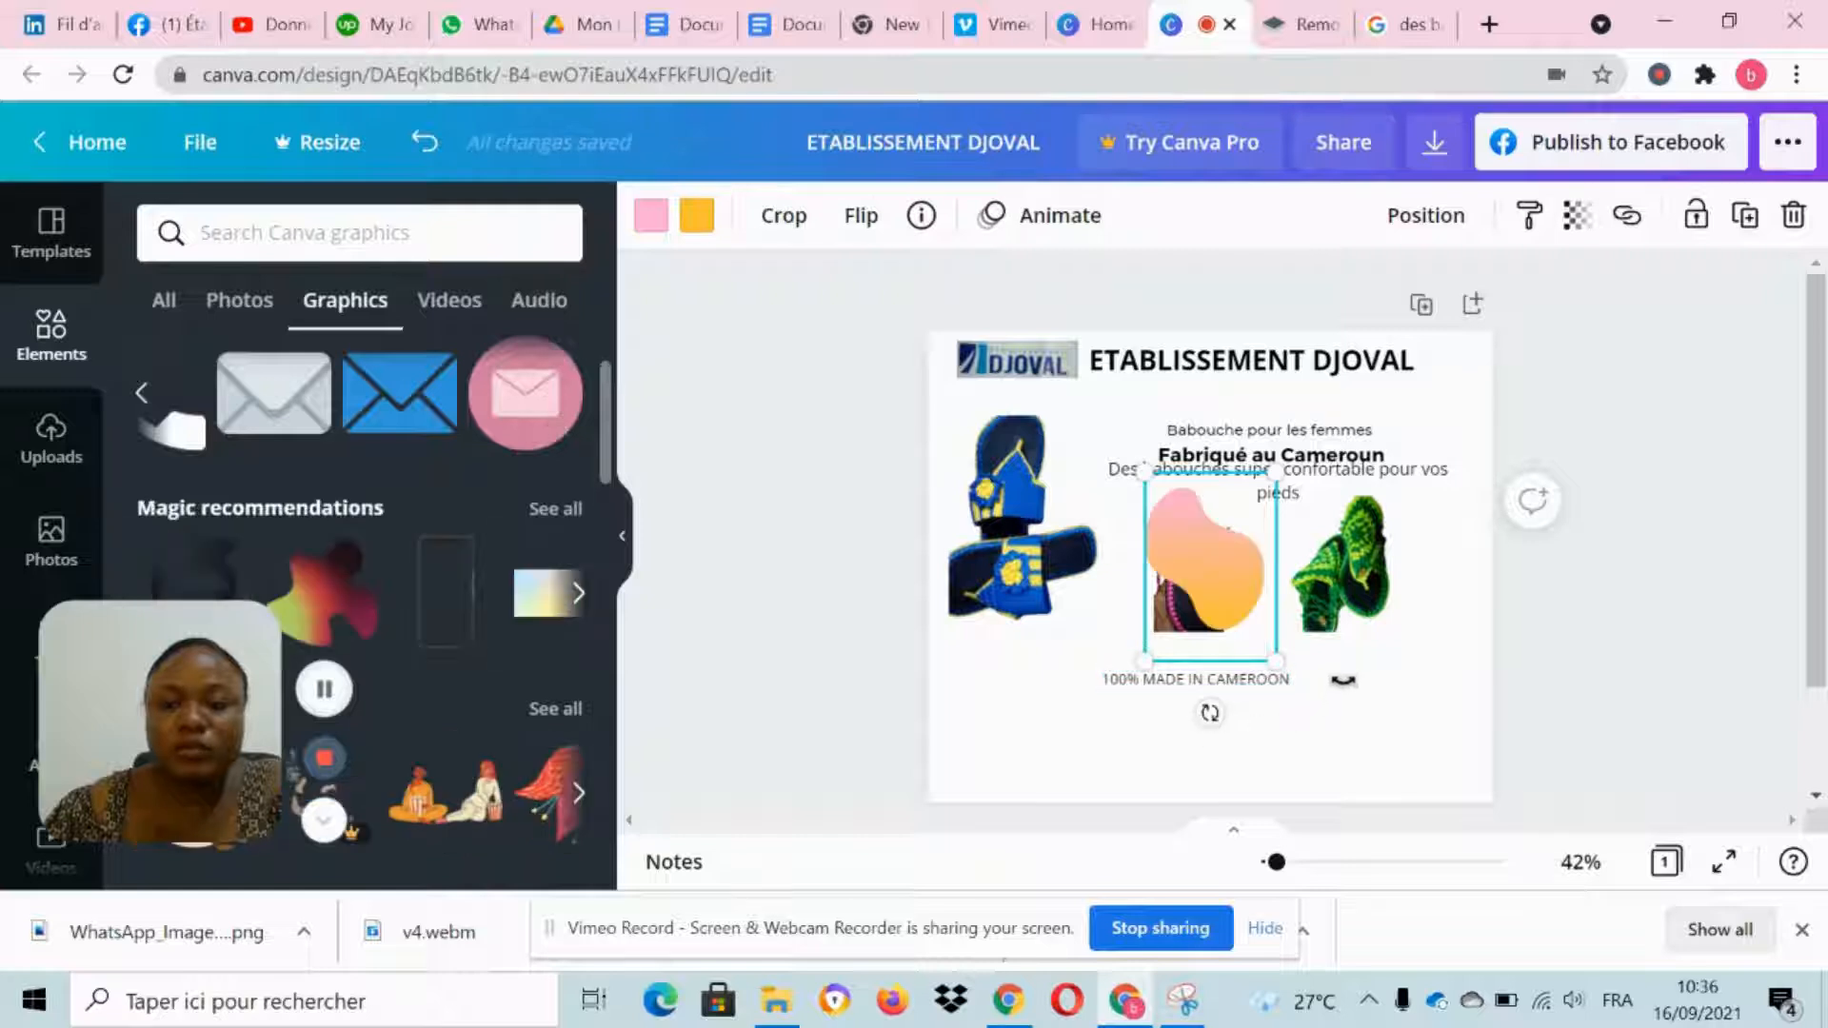
# Step: Rotate the gradient blob and enlarge it until it covers most of the page
pyautogui.moveTo(1210, 714); pyautogui.dragTo(1344, 625)
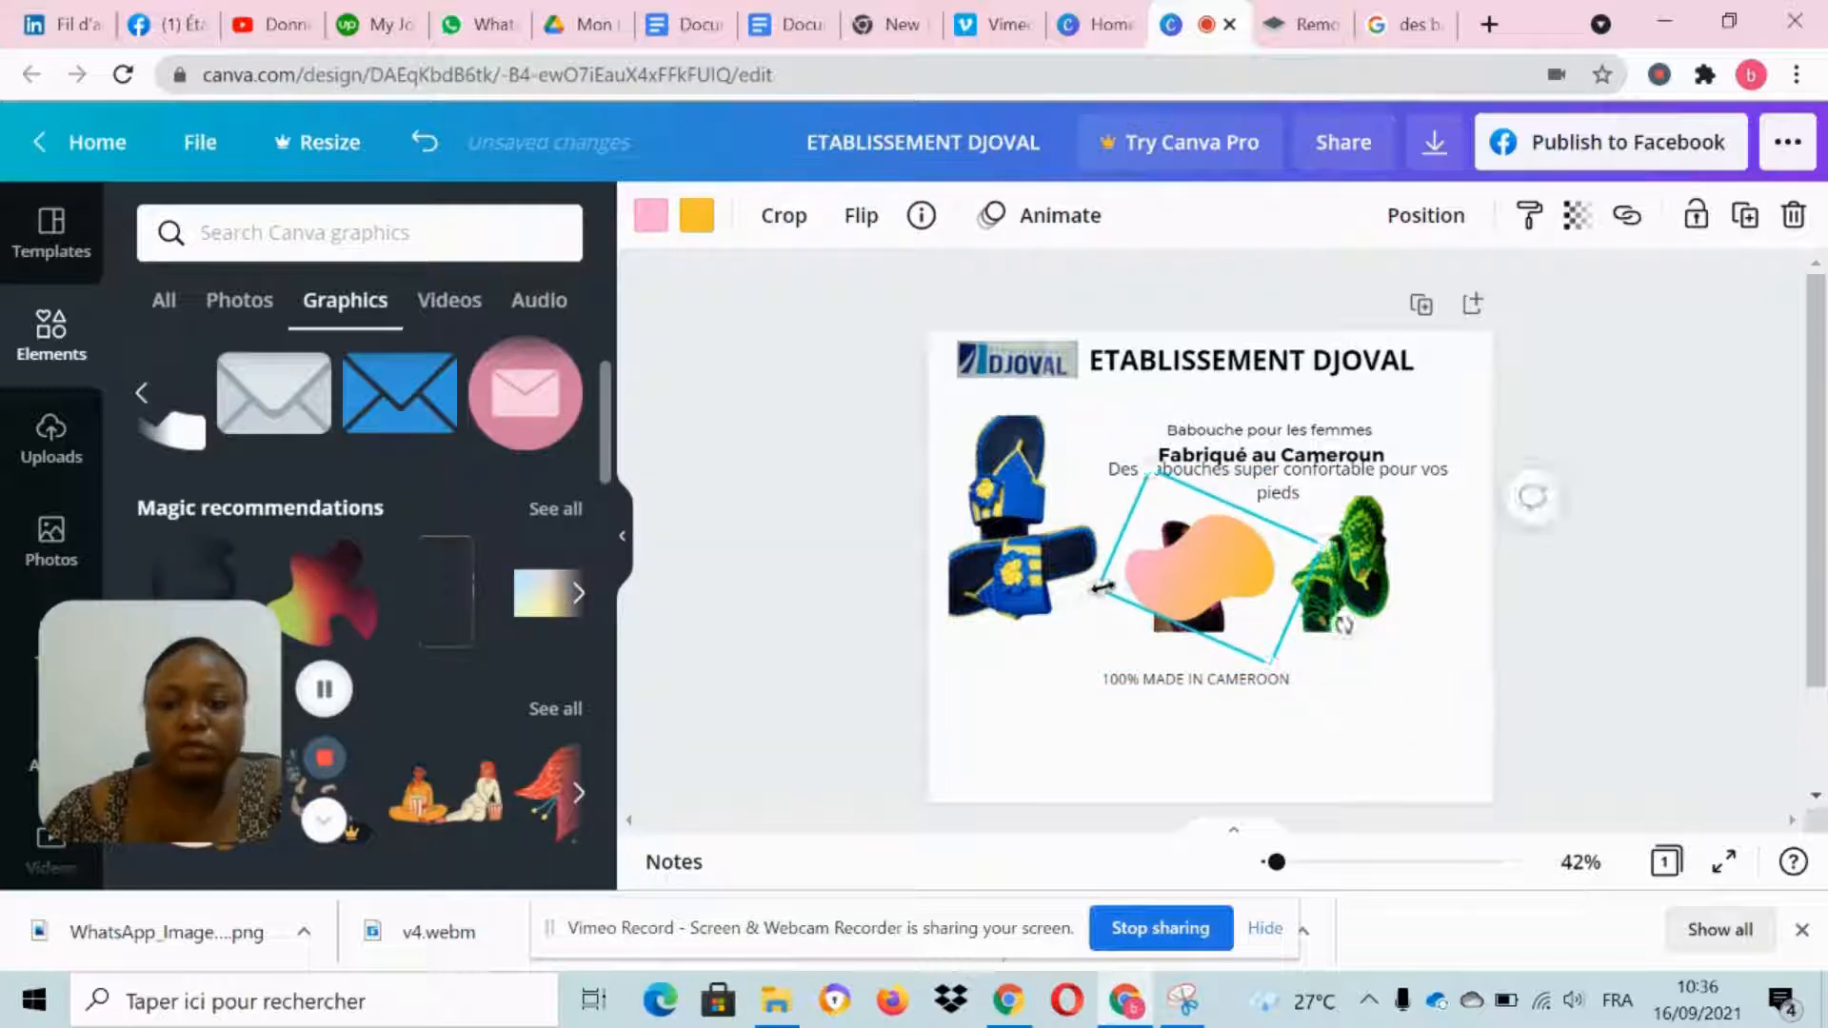
pyautogui.moveTo(706, 751); pyautogui.dragTo(657, 700)
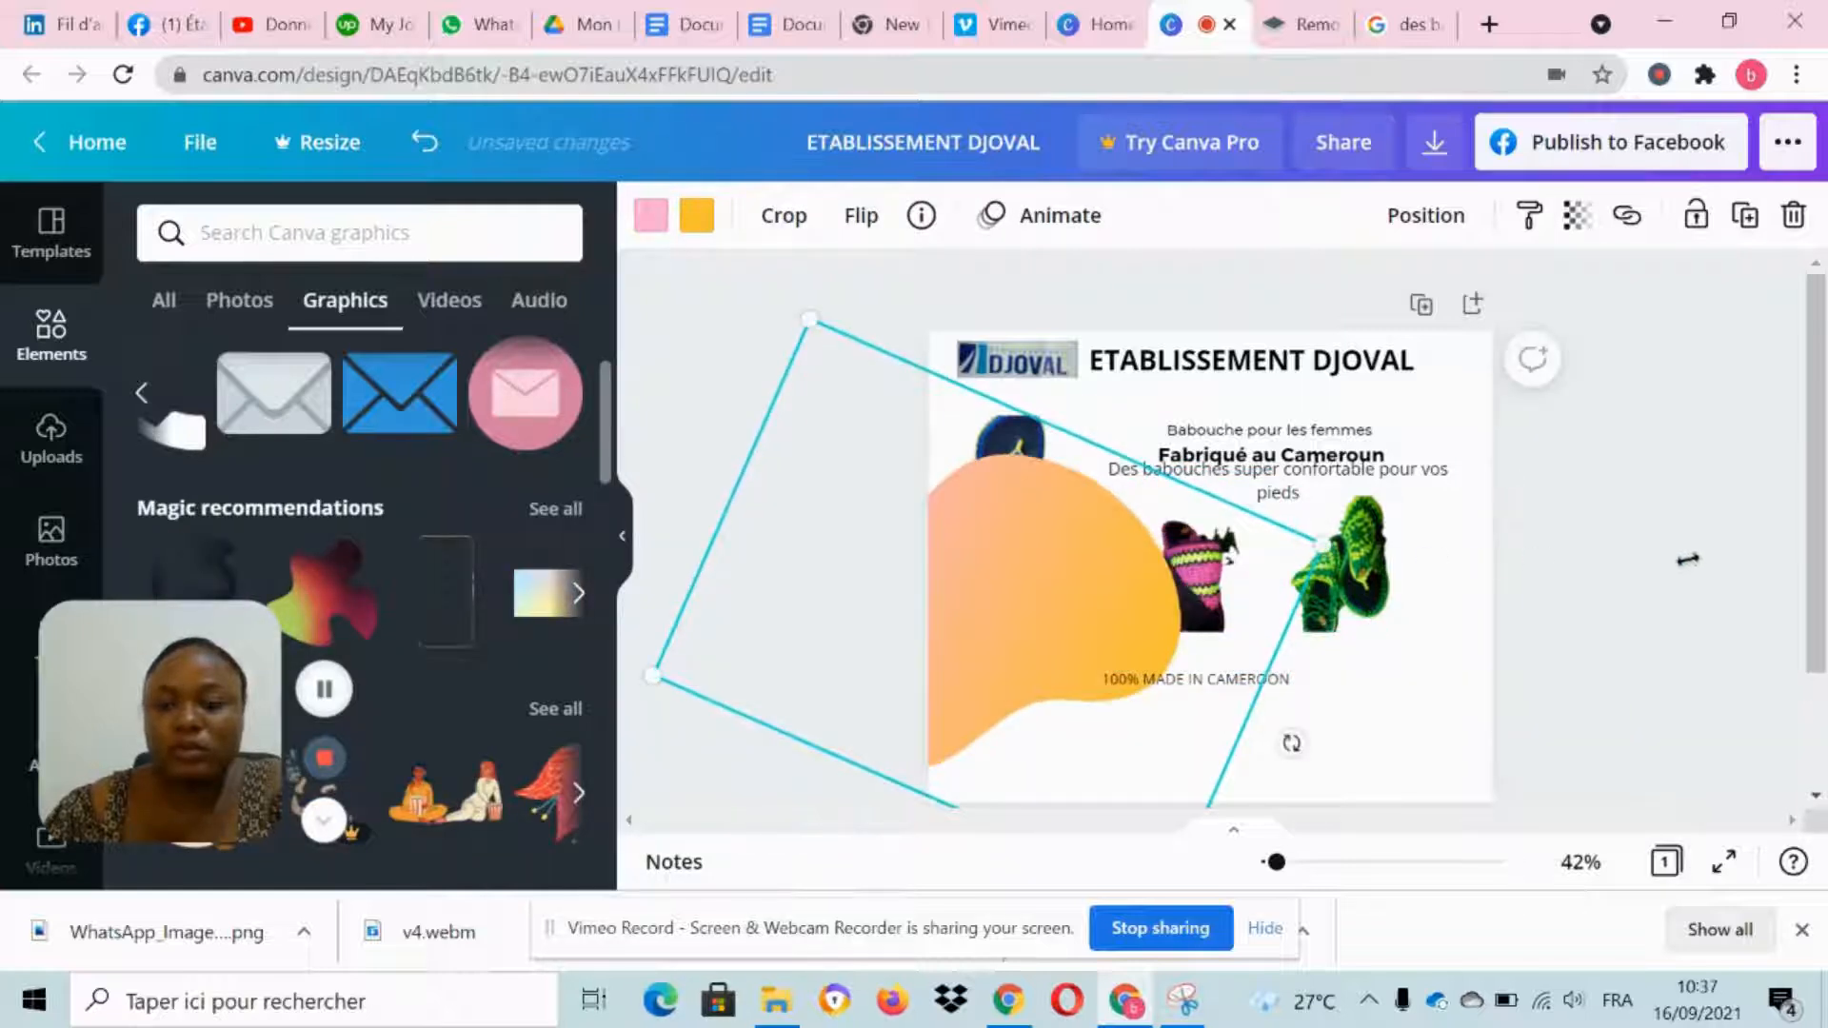
pyautogui.moveTo(1688, 560); pyautogui.dragTo(1825, 548)
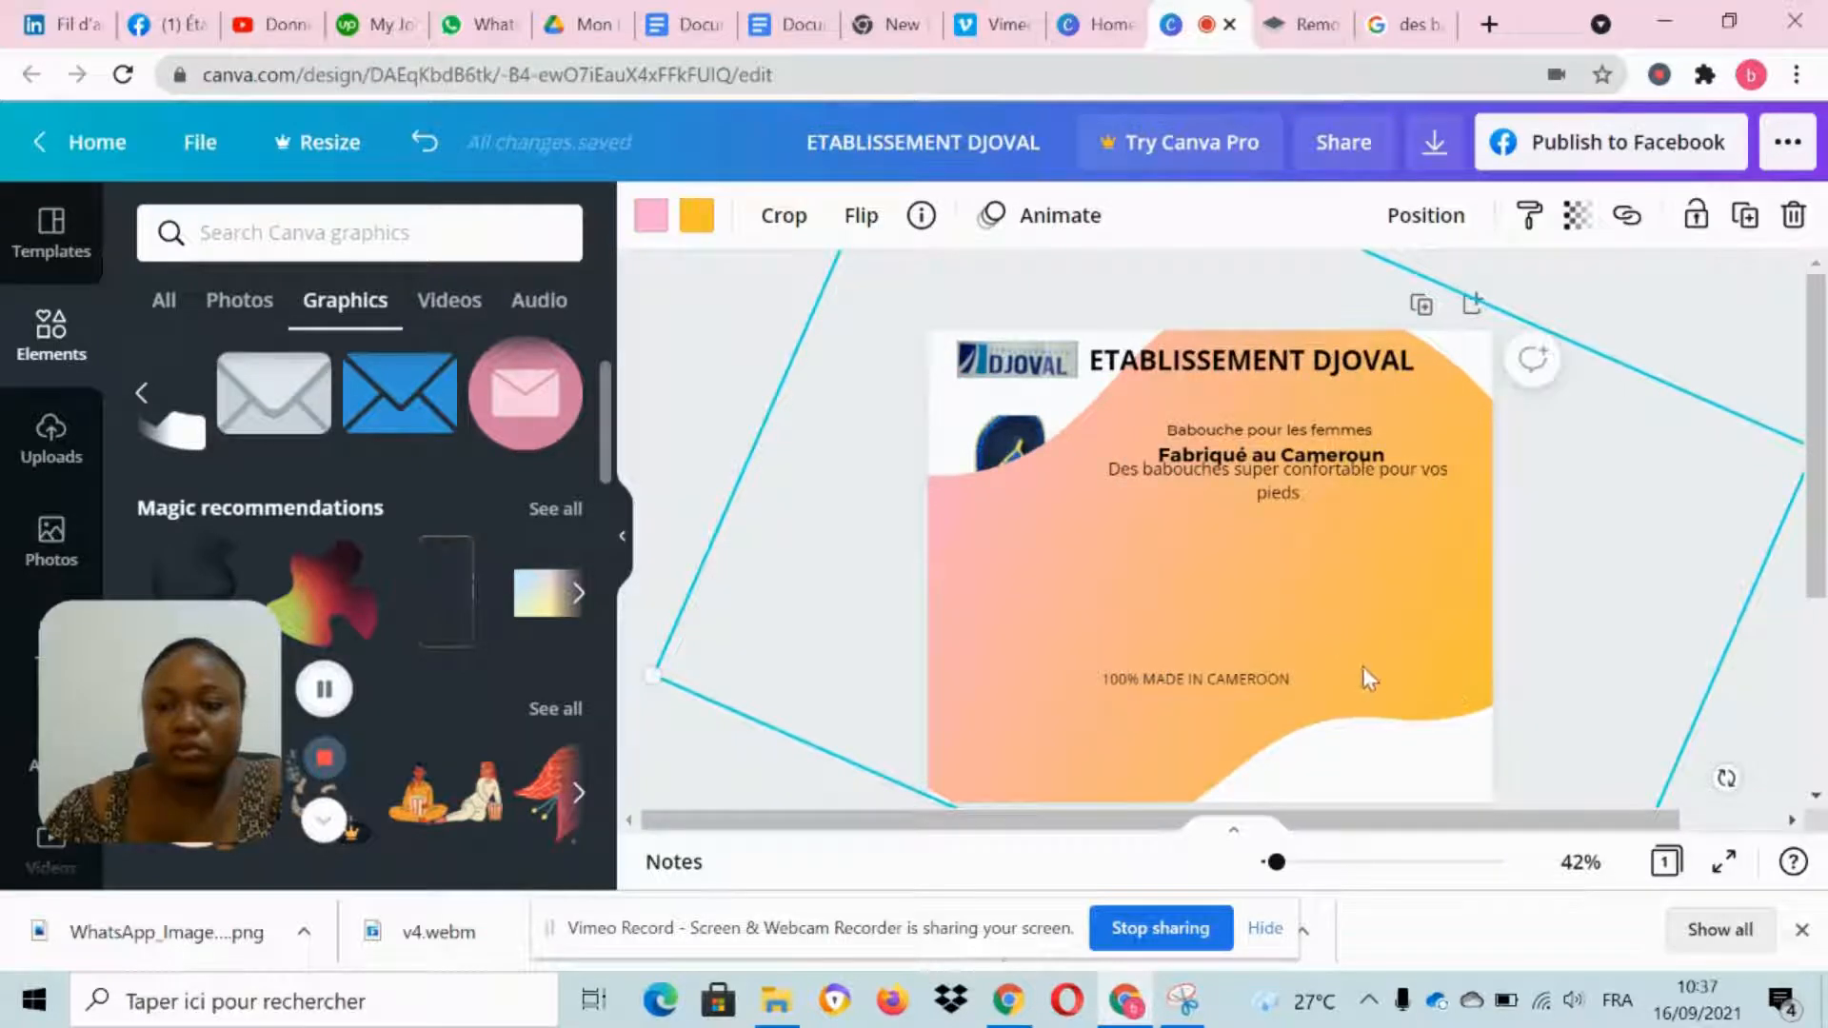
pyautogui.moveTo(1358, 628); pyautogui.dragTo(1365, 590)
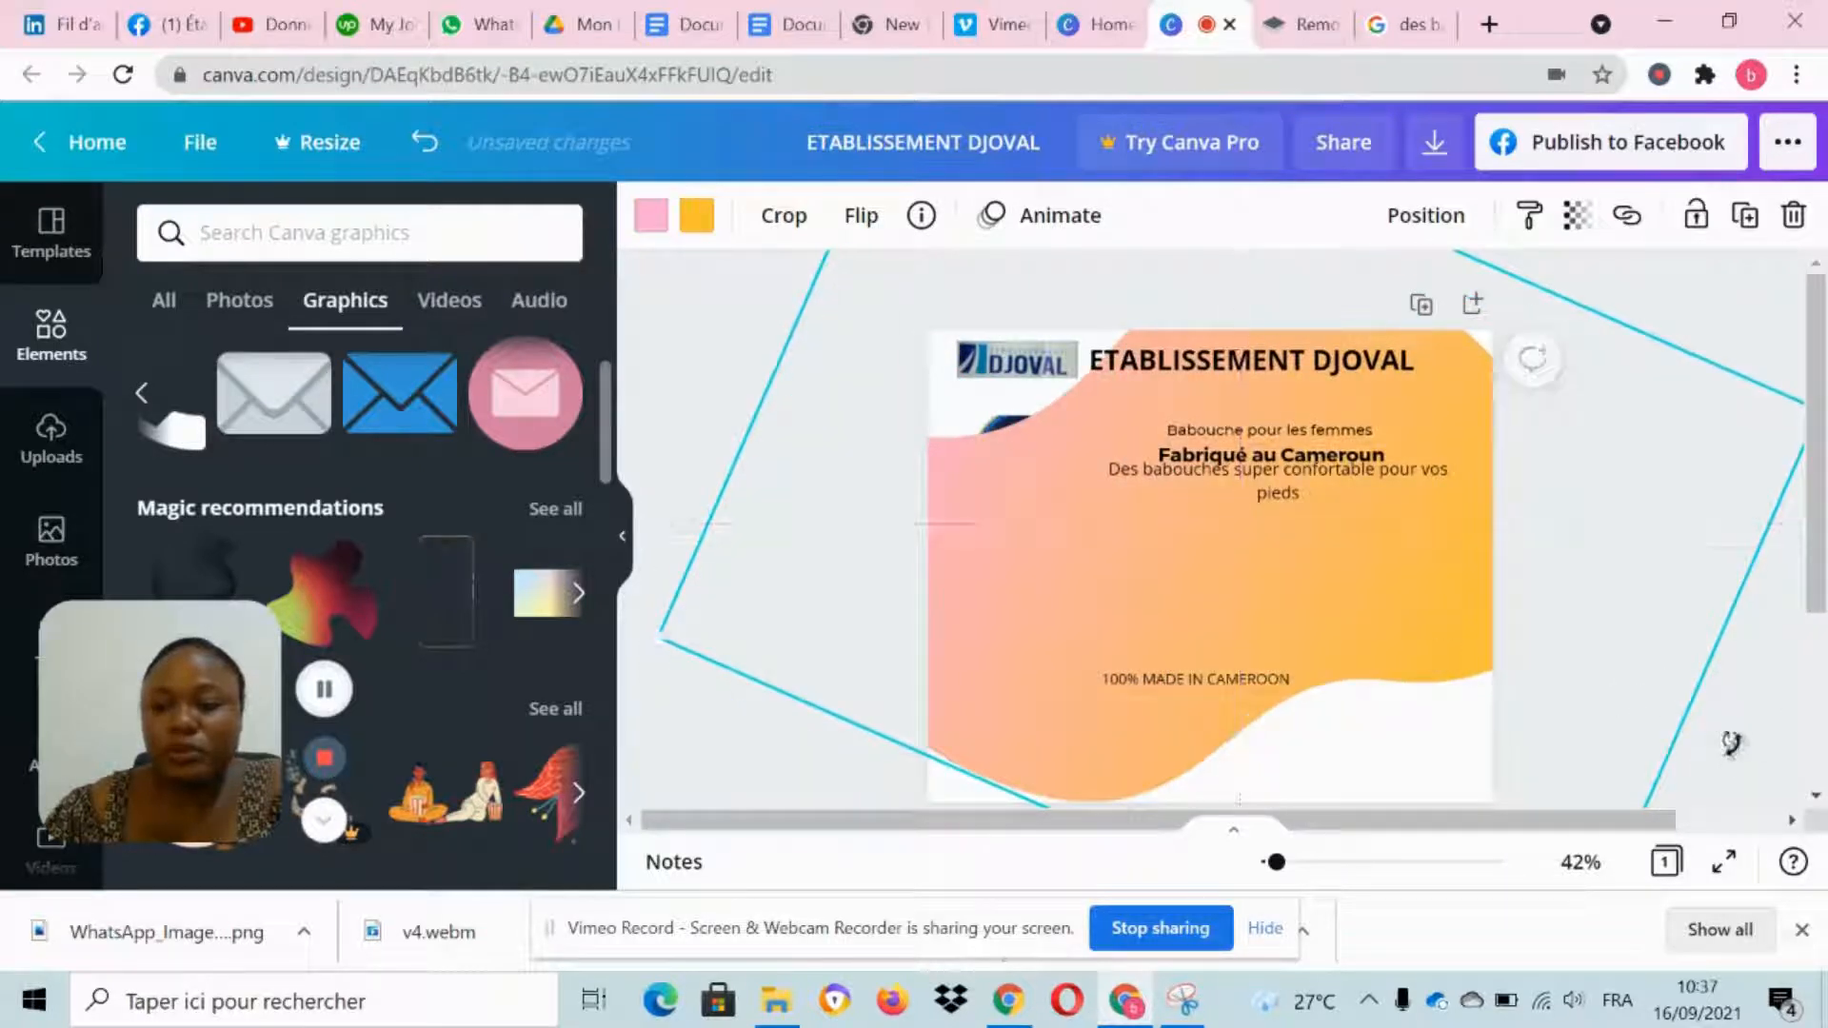
# Step: Rotate the enlarged blob further and lower it so its wavy edge runs beneath the sandal photos
pyautogui.moveTo(1731, 743); pyautogui.dragTo(1468, 721)
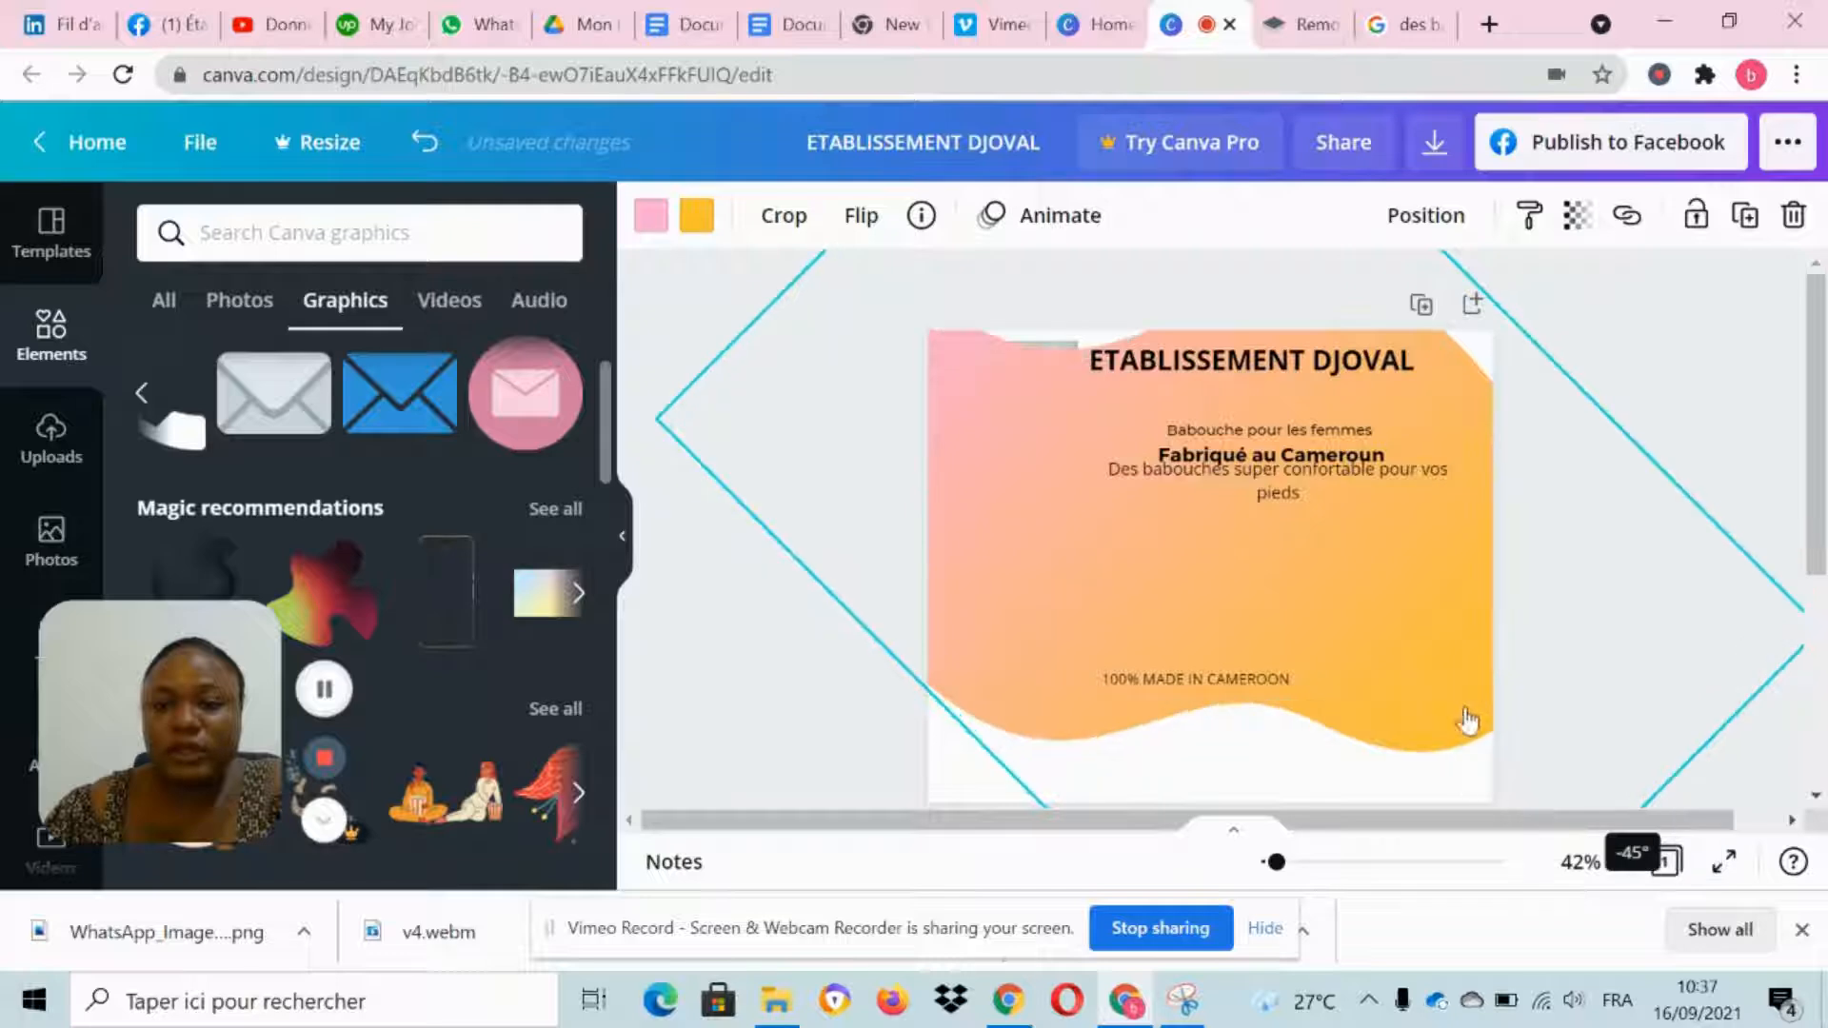
pyautogui.moveTo(1497, 821); pyautogui.dragTo(1673, 543)
pyautogui.scroll(-2, 1622, 524)
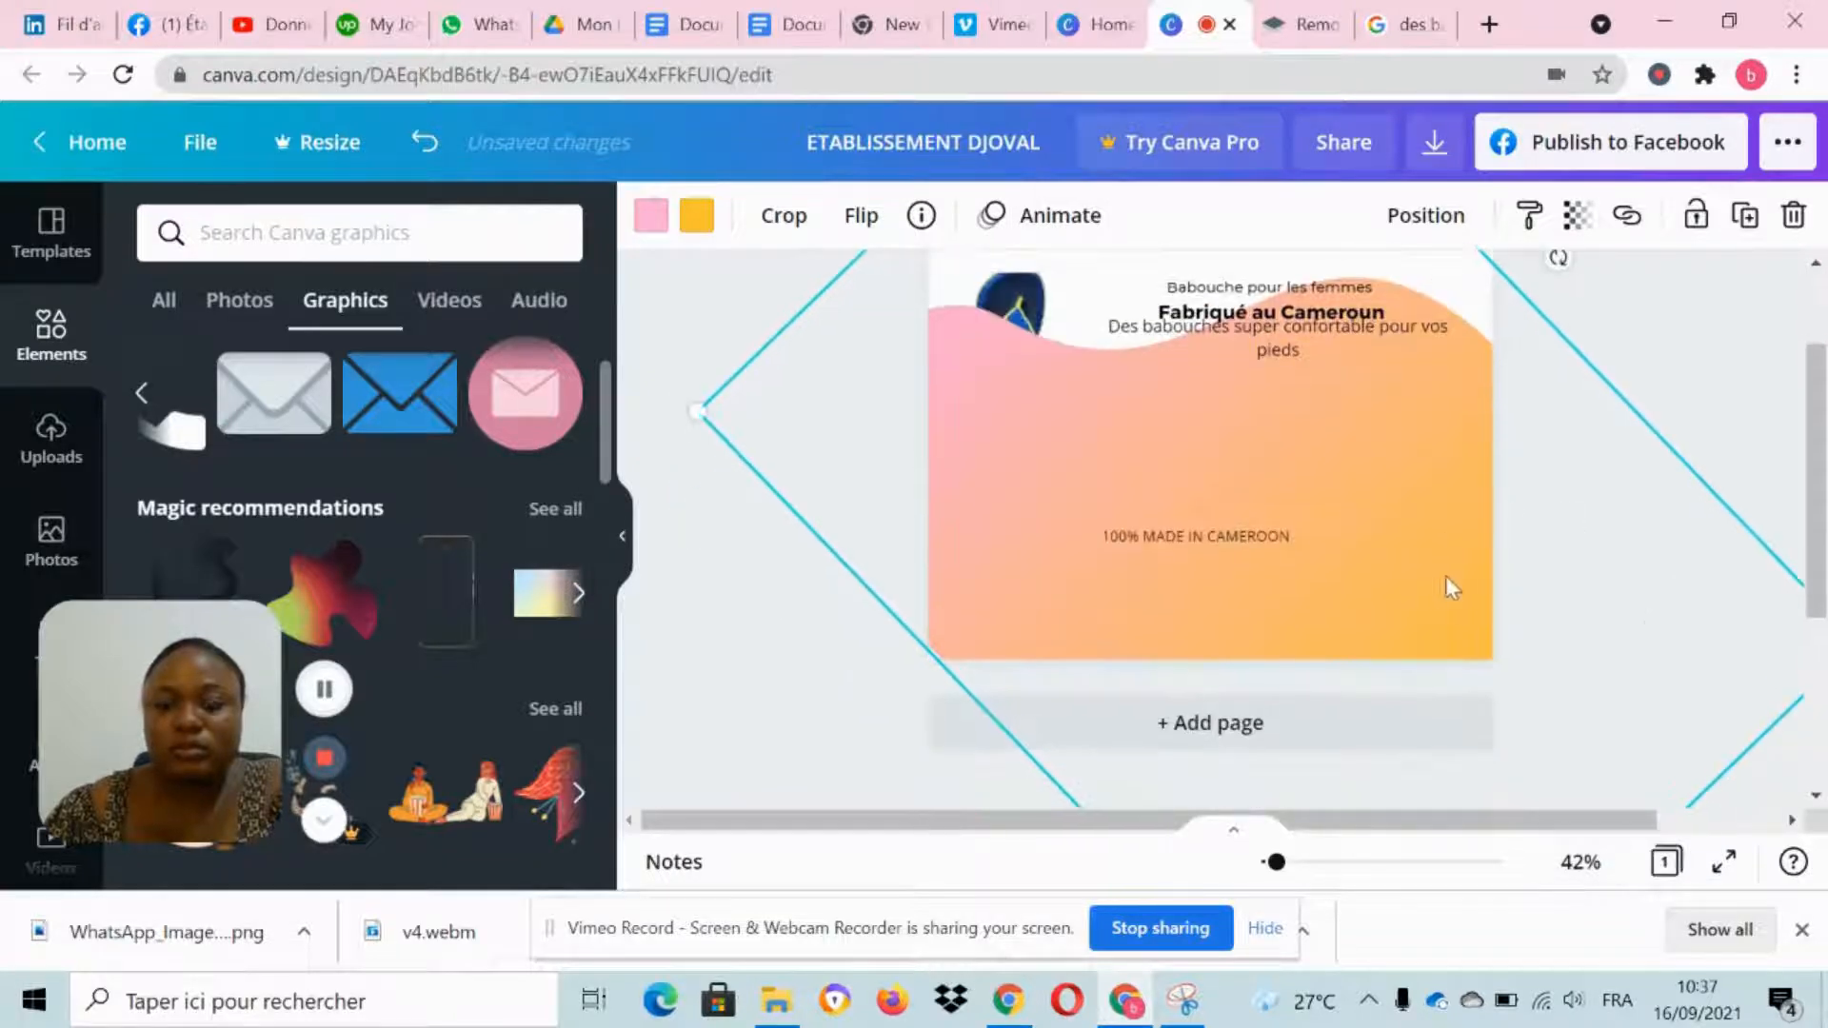
pyautogui.moveTo(1444, 578); pyautogui.dragTo(1466, 689)
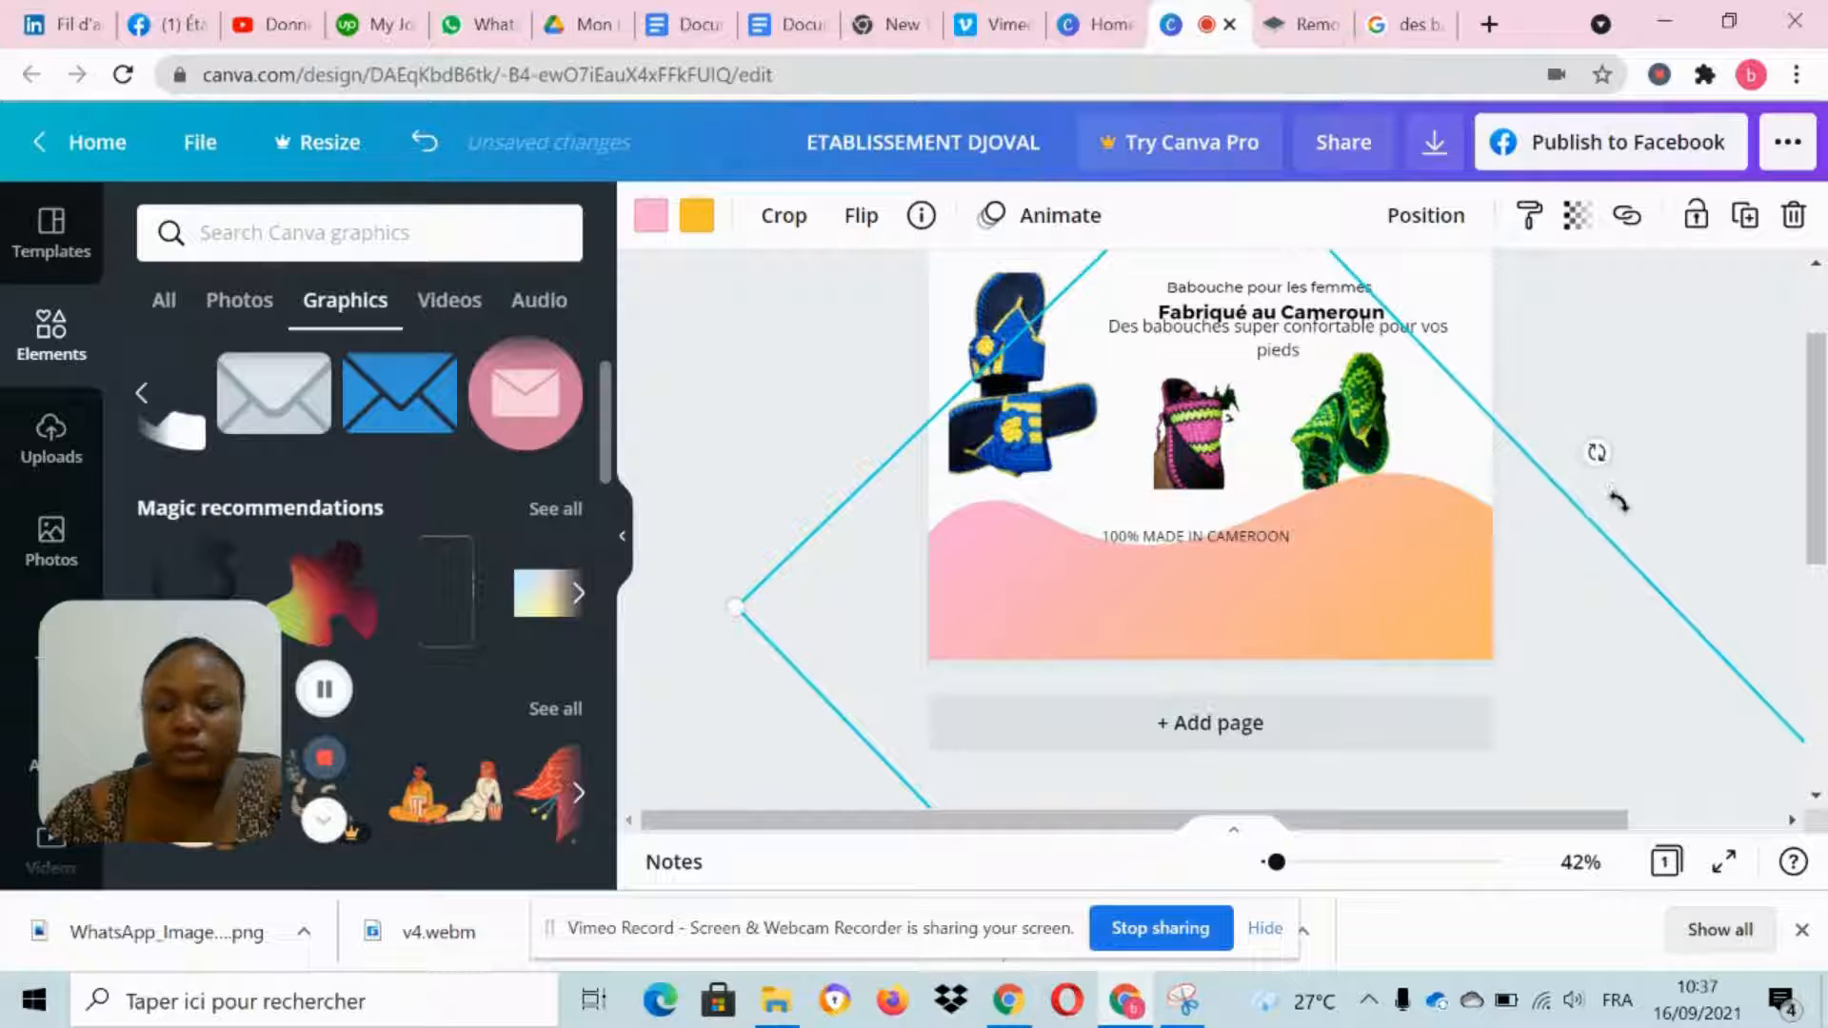
# Step: Fine-tune the blob's rotation, size and position so it forms a full-width wave below the "100% MADE IN CAMEROON" text
pyautogui.moveTo(1619, 501); pyautogui.dragTo(1609, 550)
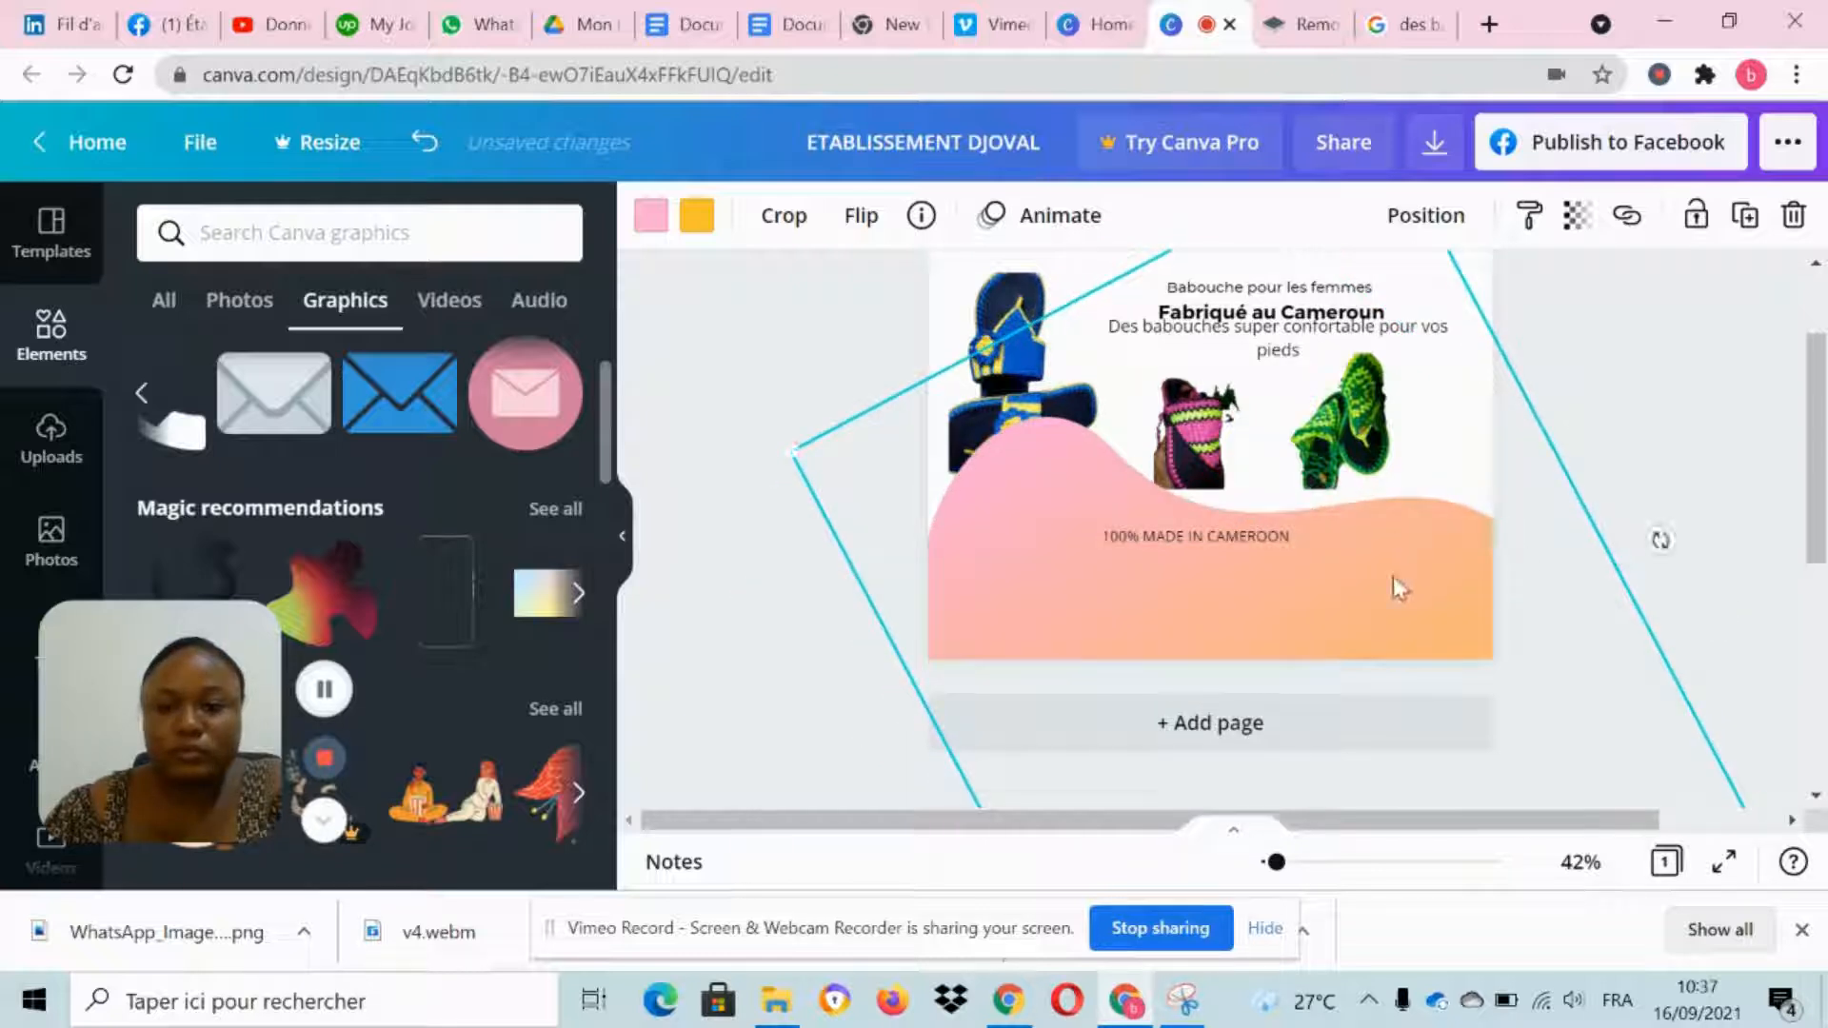
pyautogui.moveTo(1394, 578); pyautogui.dragTo(1359, 596)
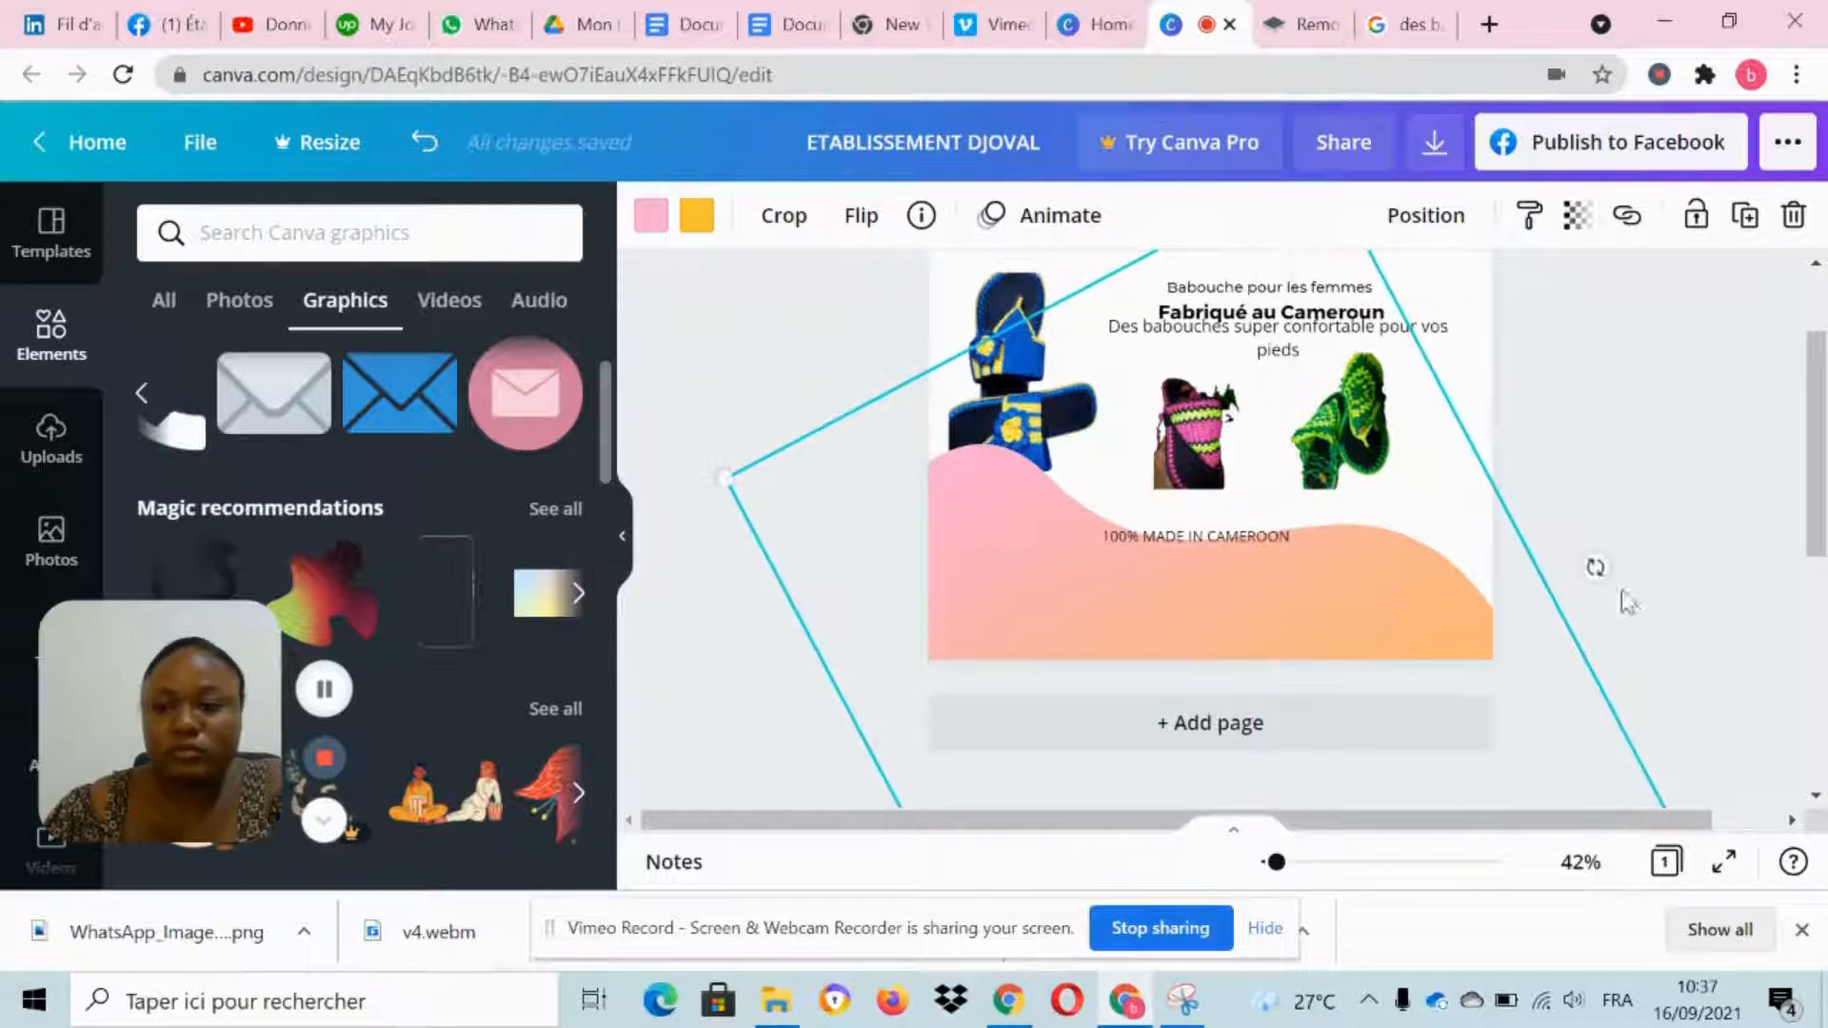
pyautogui.moveTo(1597, 546); pyautogui.dragTo(1608, 644)
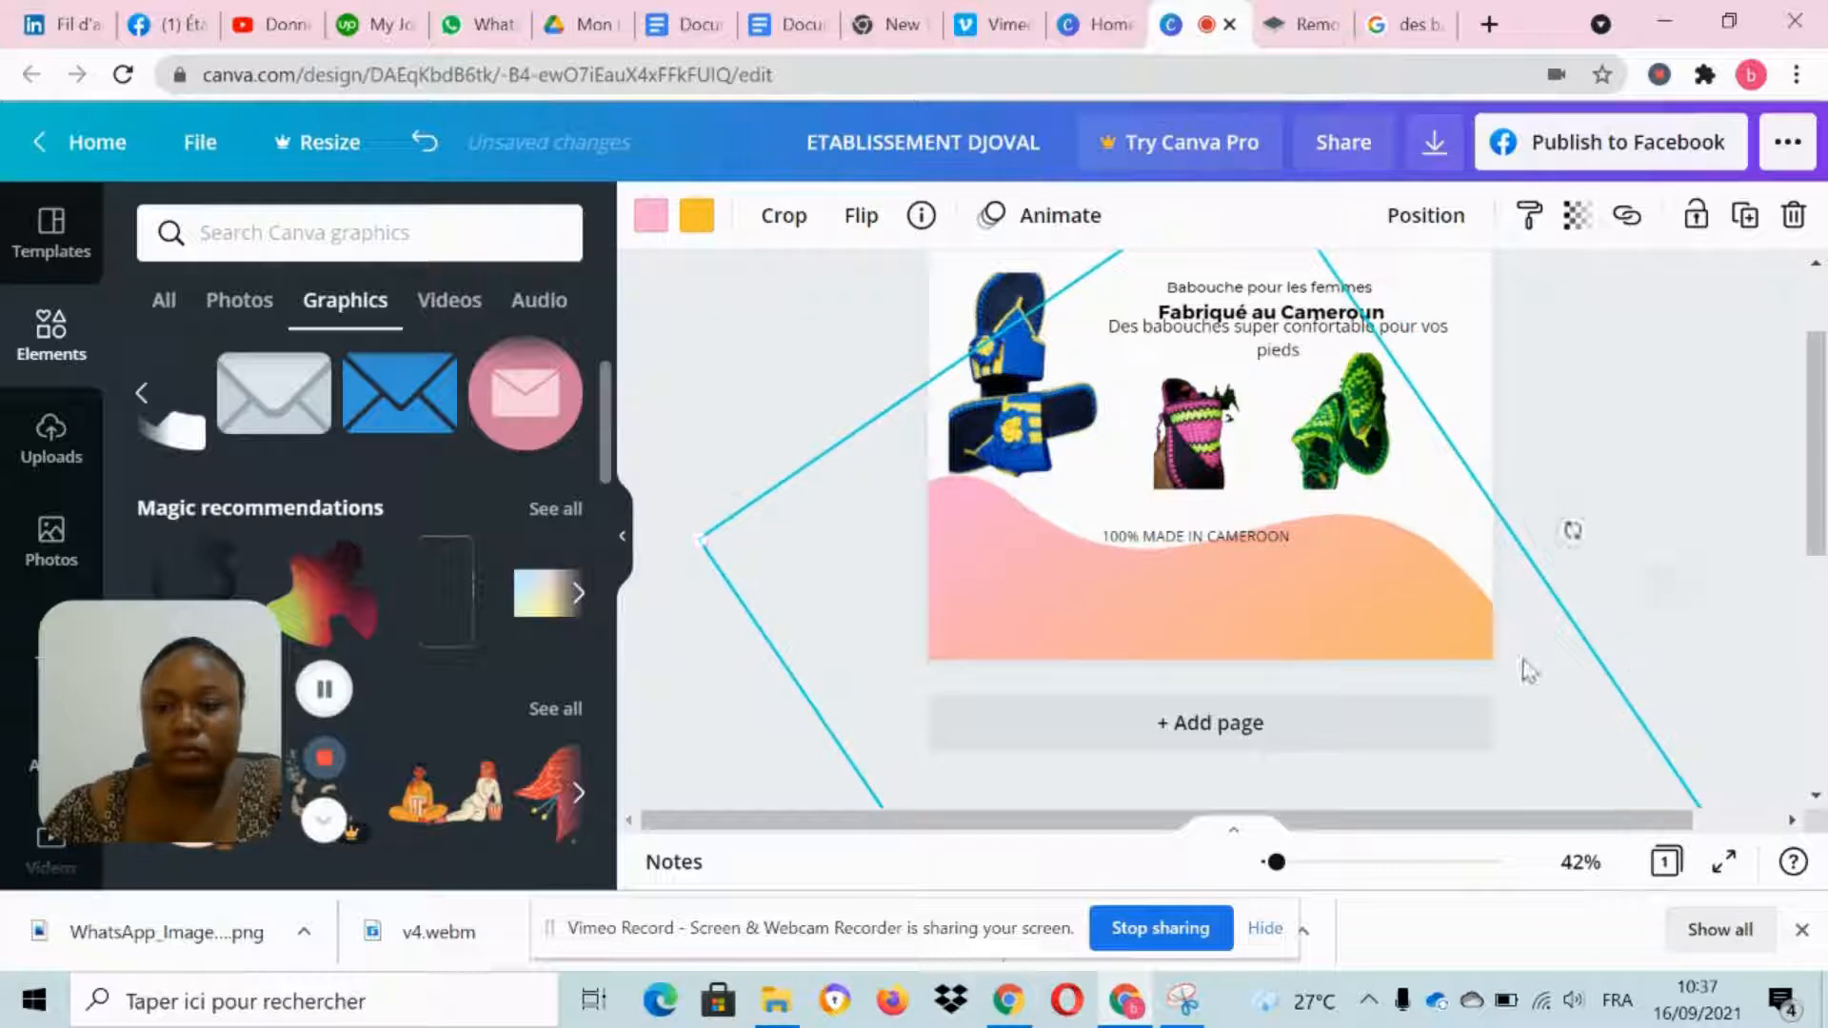
pyautogui.moveTo(490, 532); pyautogui.dragTo(253, 514)
pyautogui.moveTo(1576, 673); pyautogui.dragTo(1605, 720)
pyautogui.moveTo(1435, 567); pyautogui.dragTo(1459, 592)
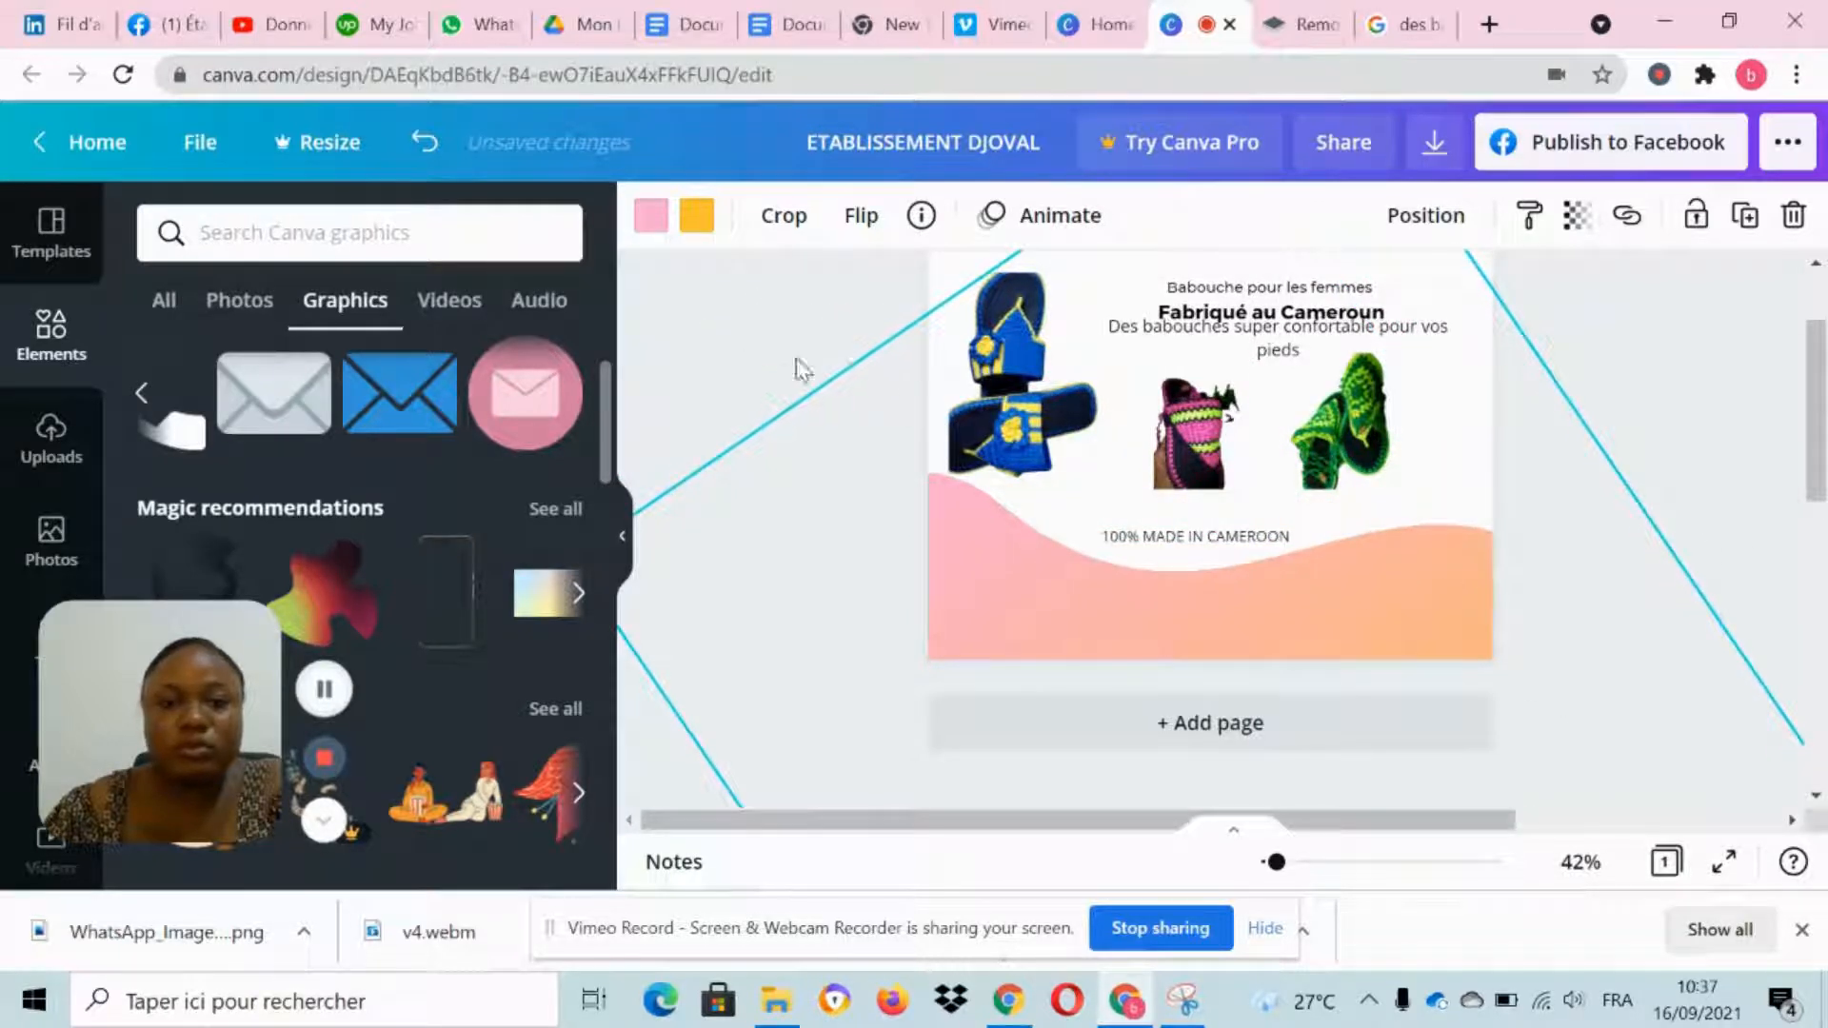
# Step: Recolor the wave's pink to the logo's dark navy and its orange to the medium blue from the sandal photo
pyautogui.scroll(2, 761, 357)
pyautogui.click(654, 219)
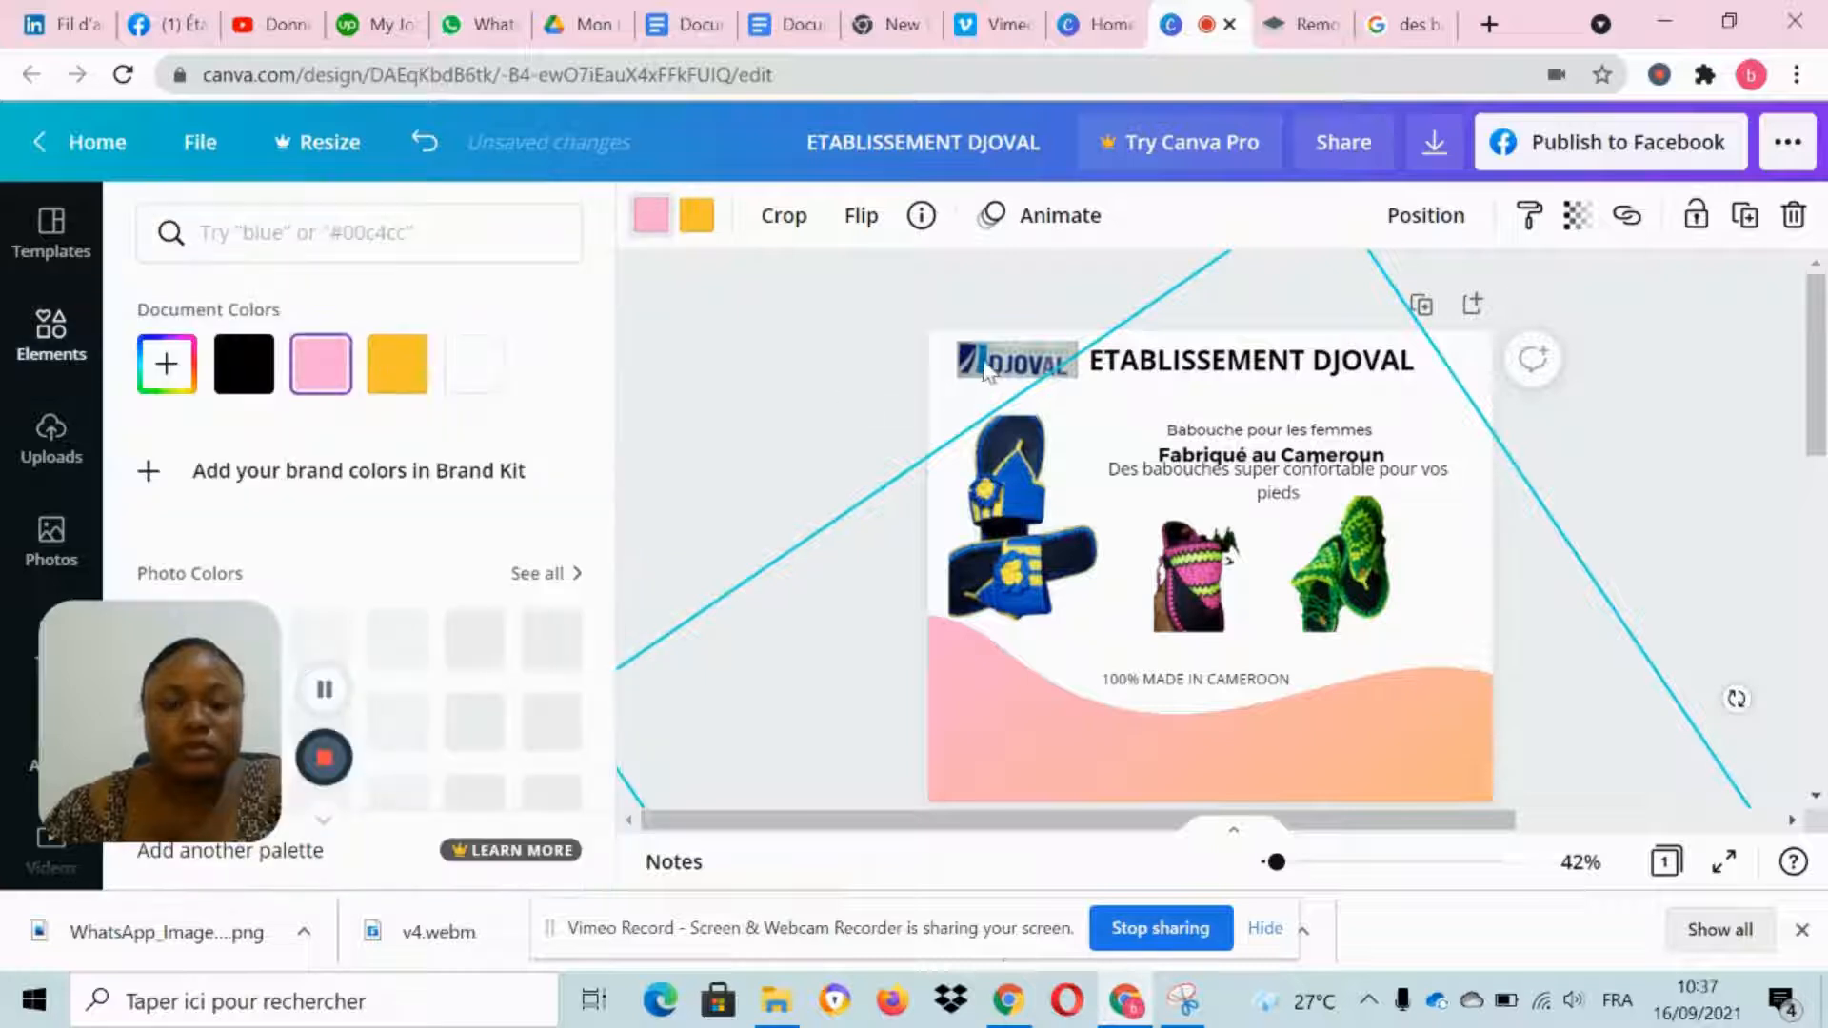
pyautogui.scroll(-2, 458, 428)
pyautogui.click(400, 493)
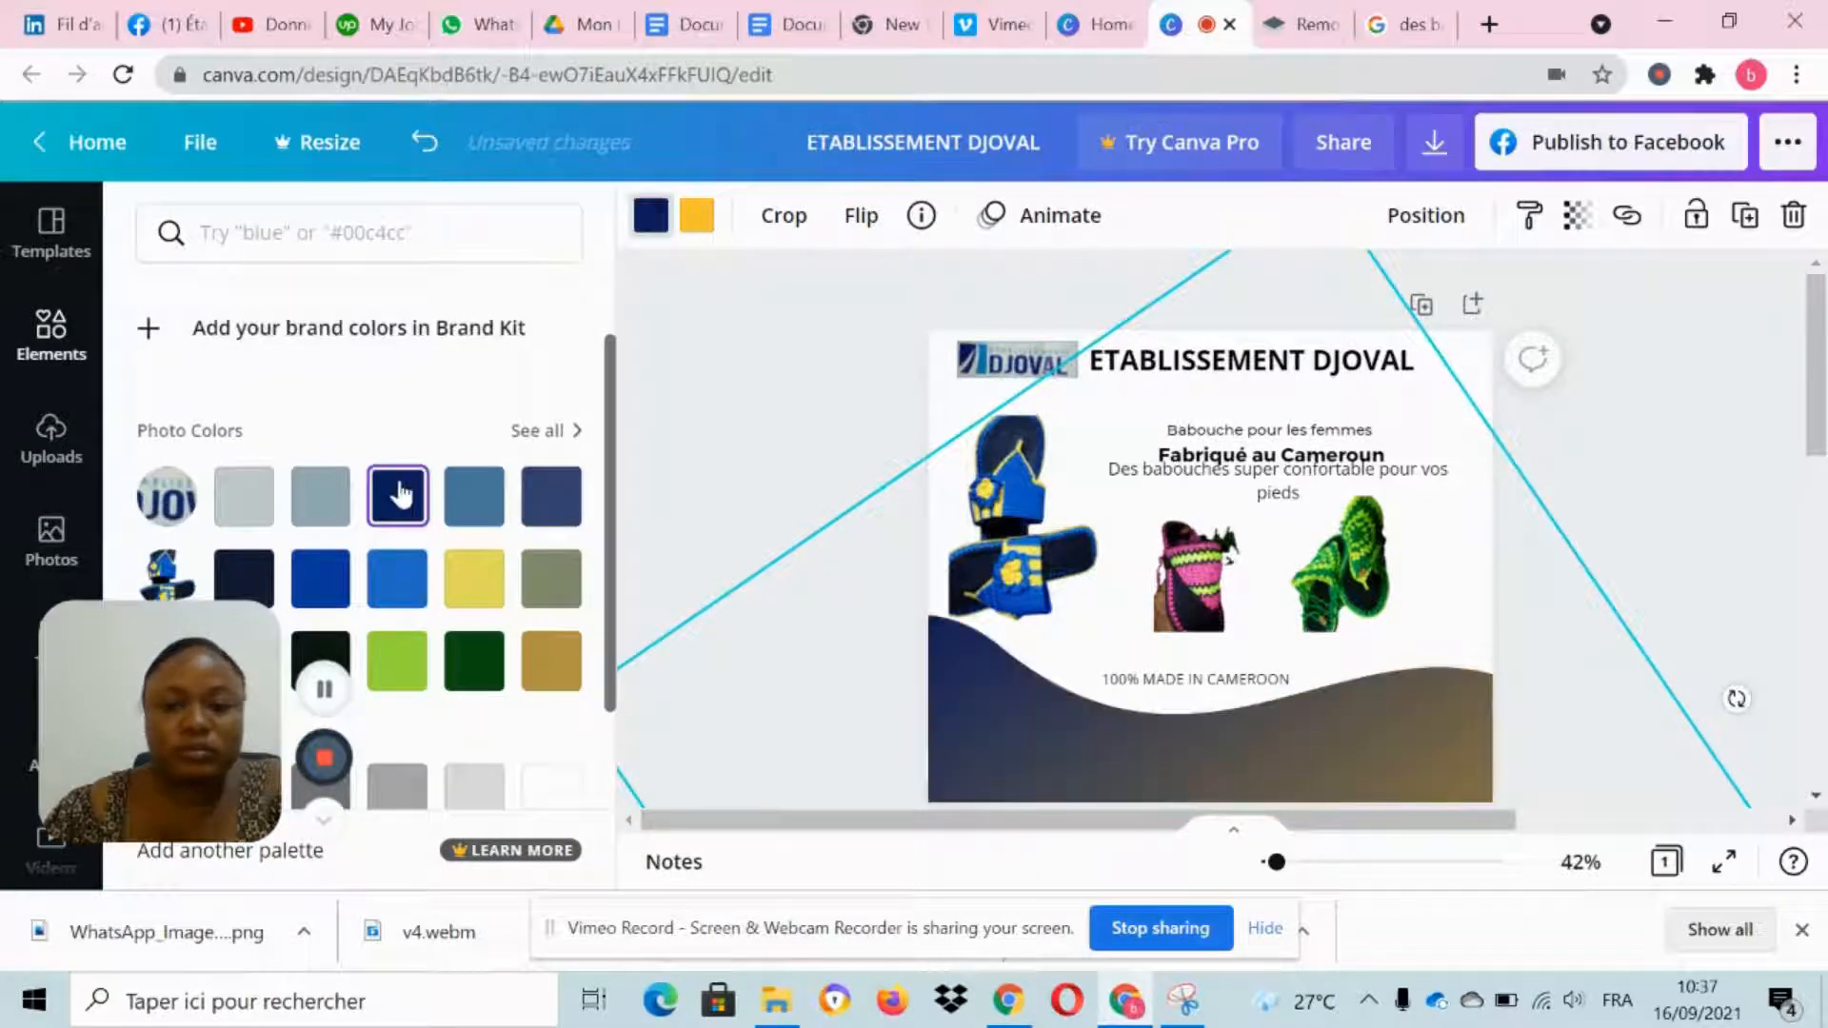
pyautogui.click(697, 219)
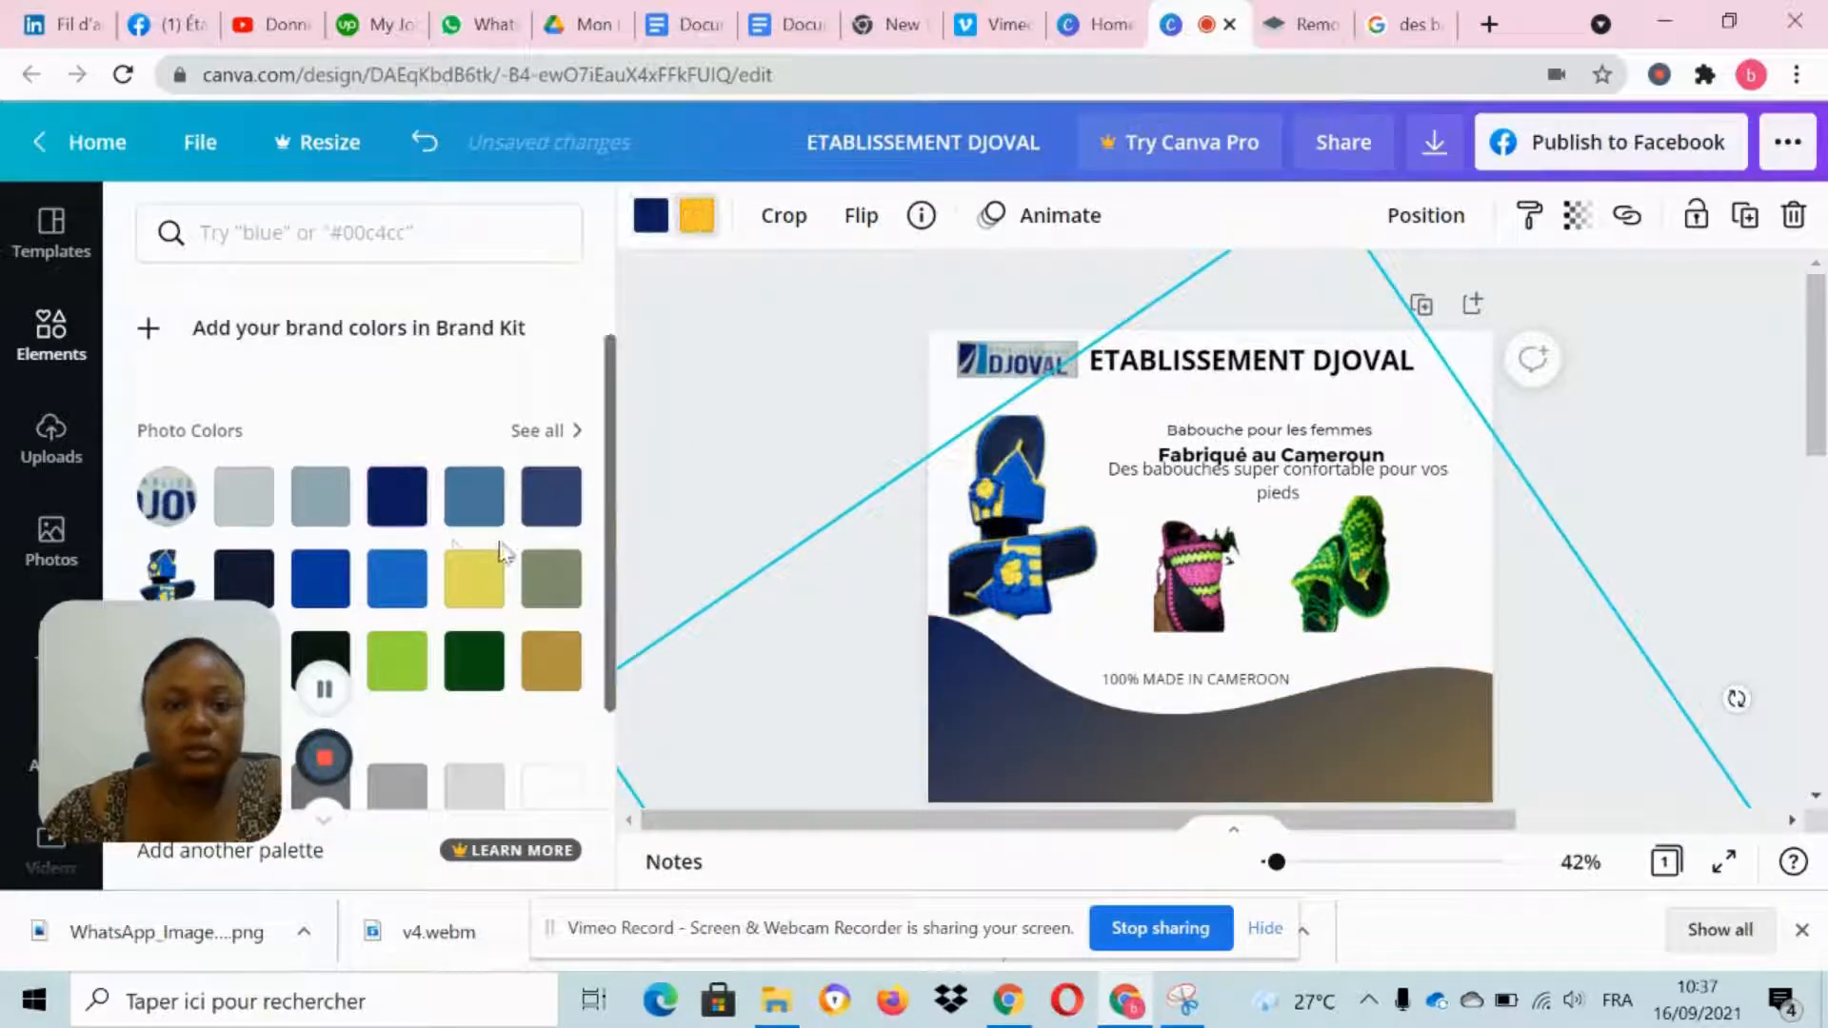
pyautogui.click(388, 591)
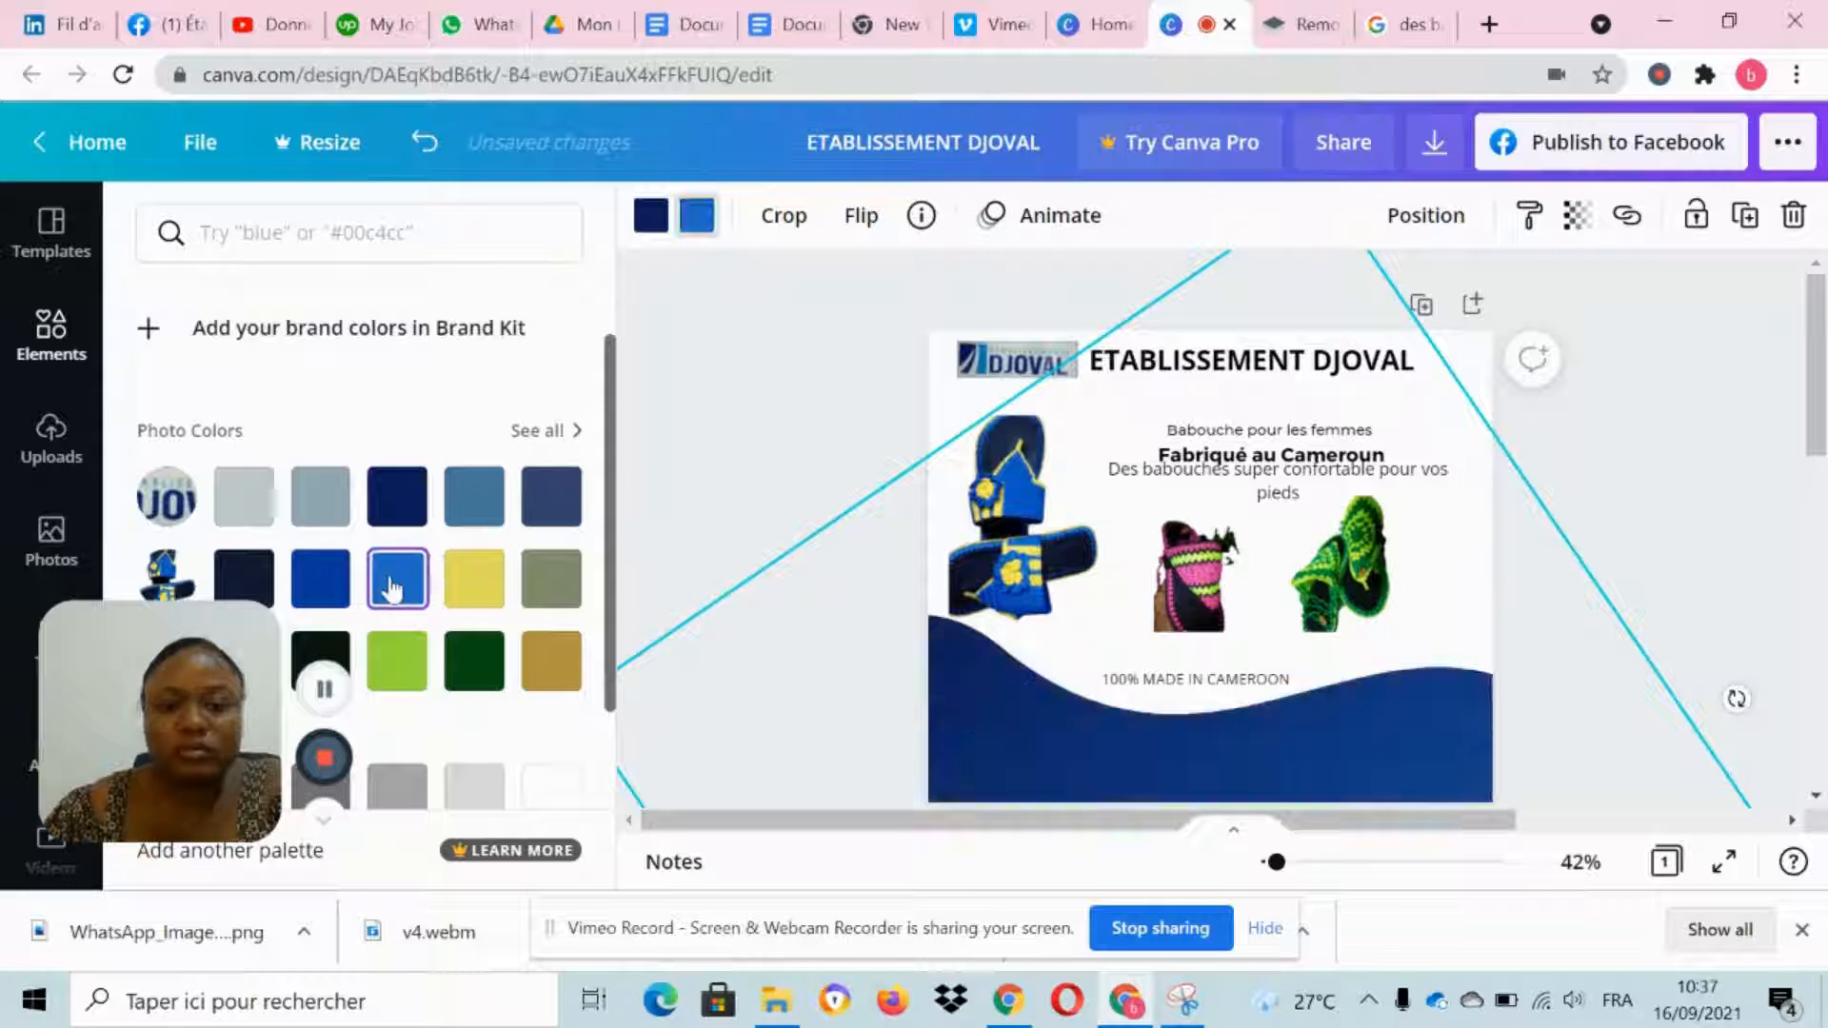
pyautogui.click(1690, 524)
pyautogui.scroll(-2, 1687, 528)
pyautogui.scroll(2, 1688, 529)
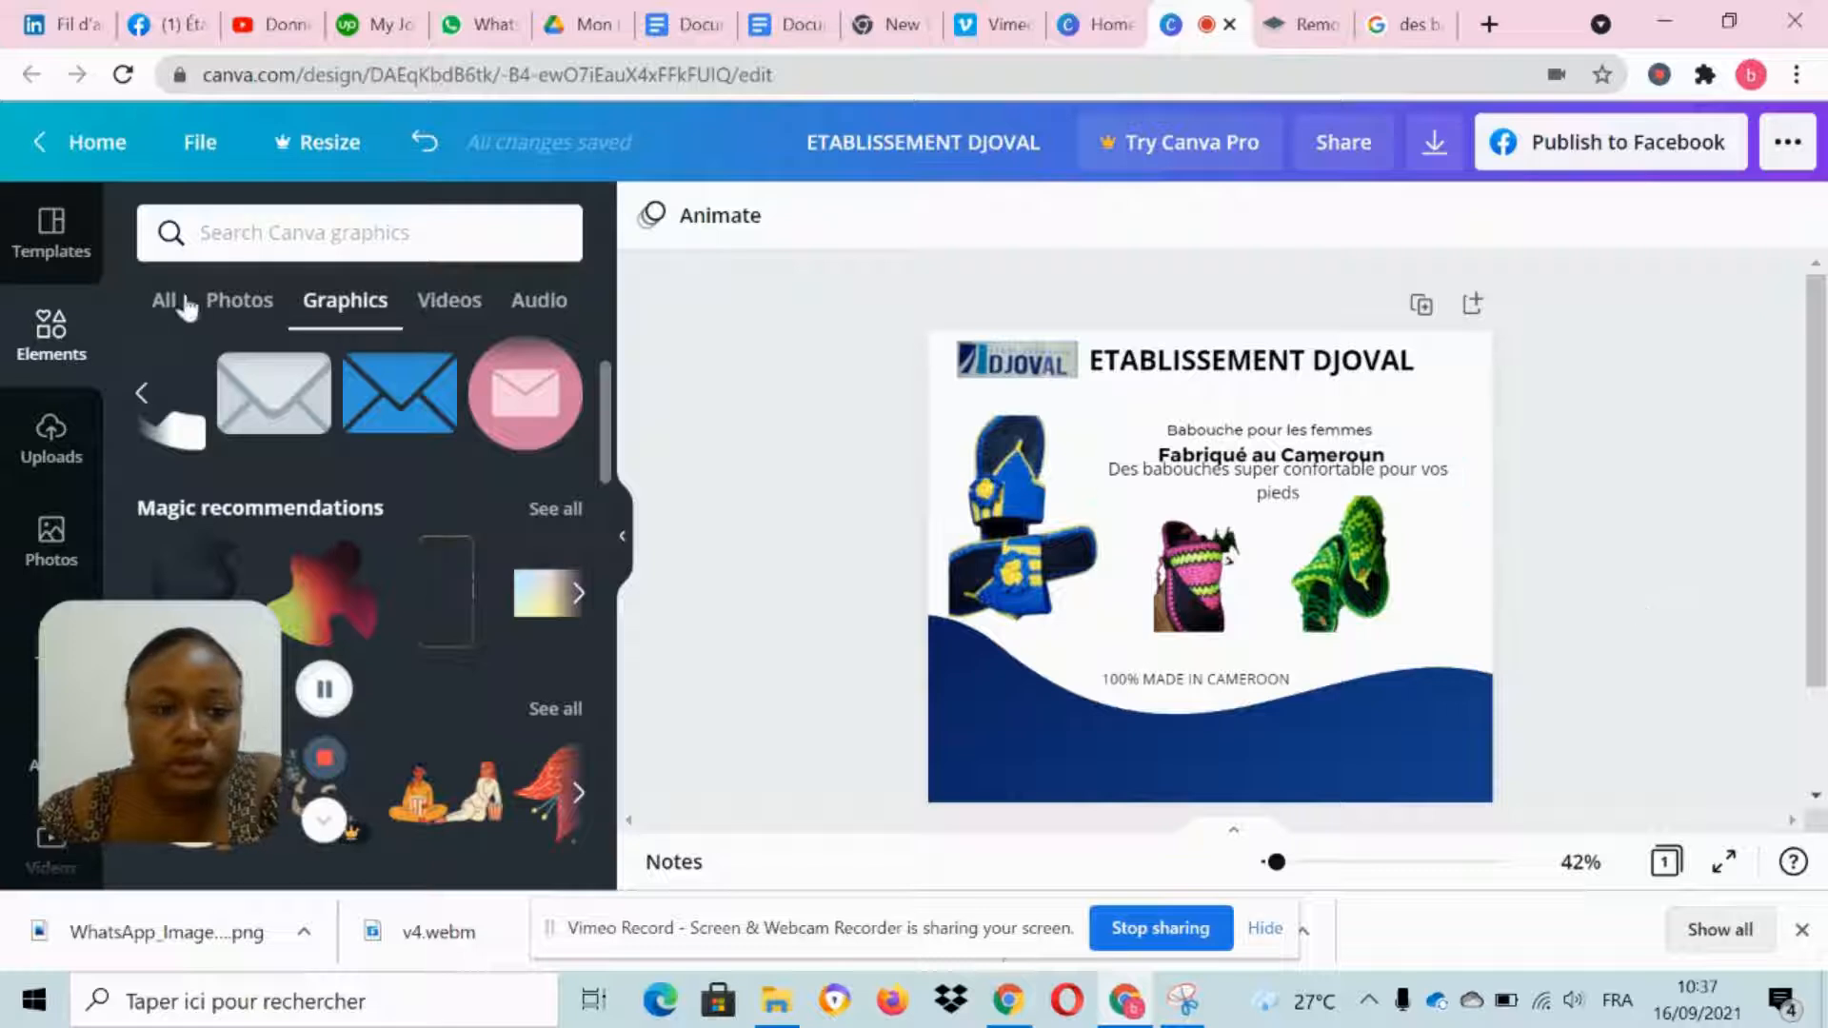
# Step: Search the elements library for "facebook"
pyautogui.click(309, 238)
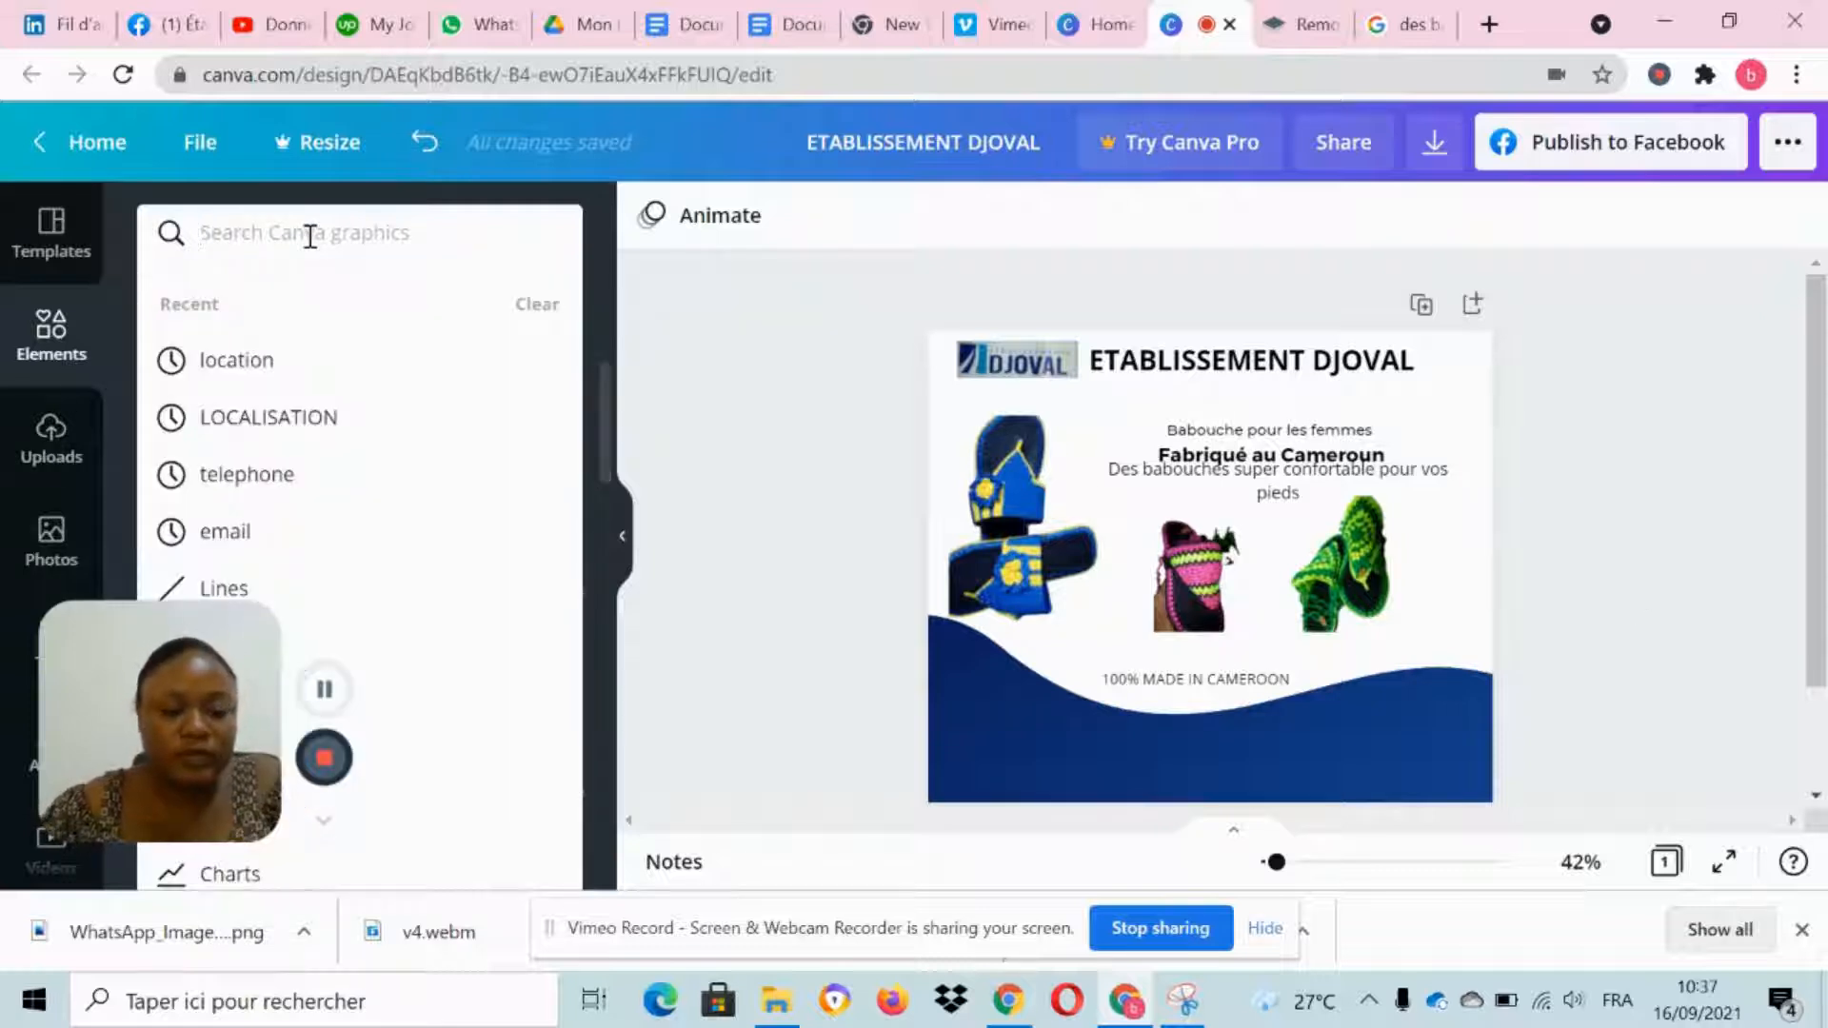
pyautogui.write('fav')
pyautogui.press('BackSpace')
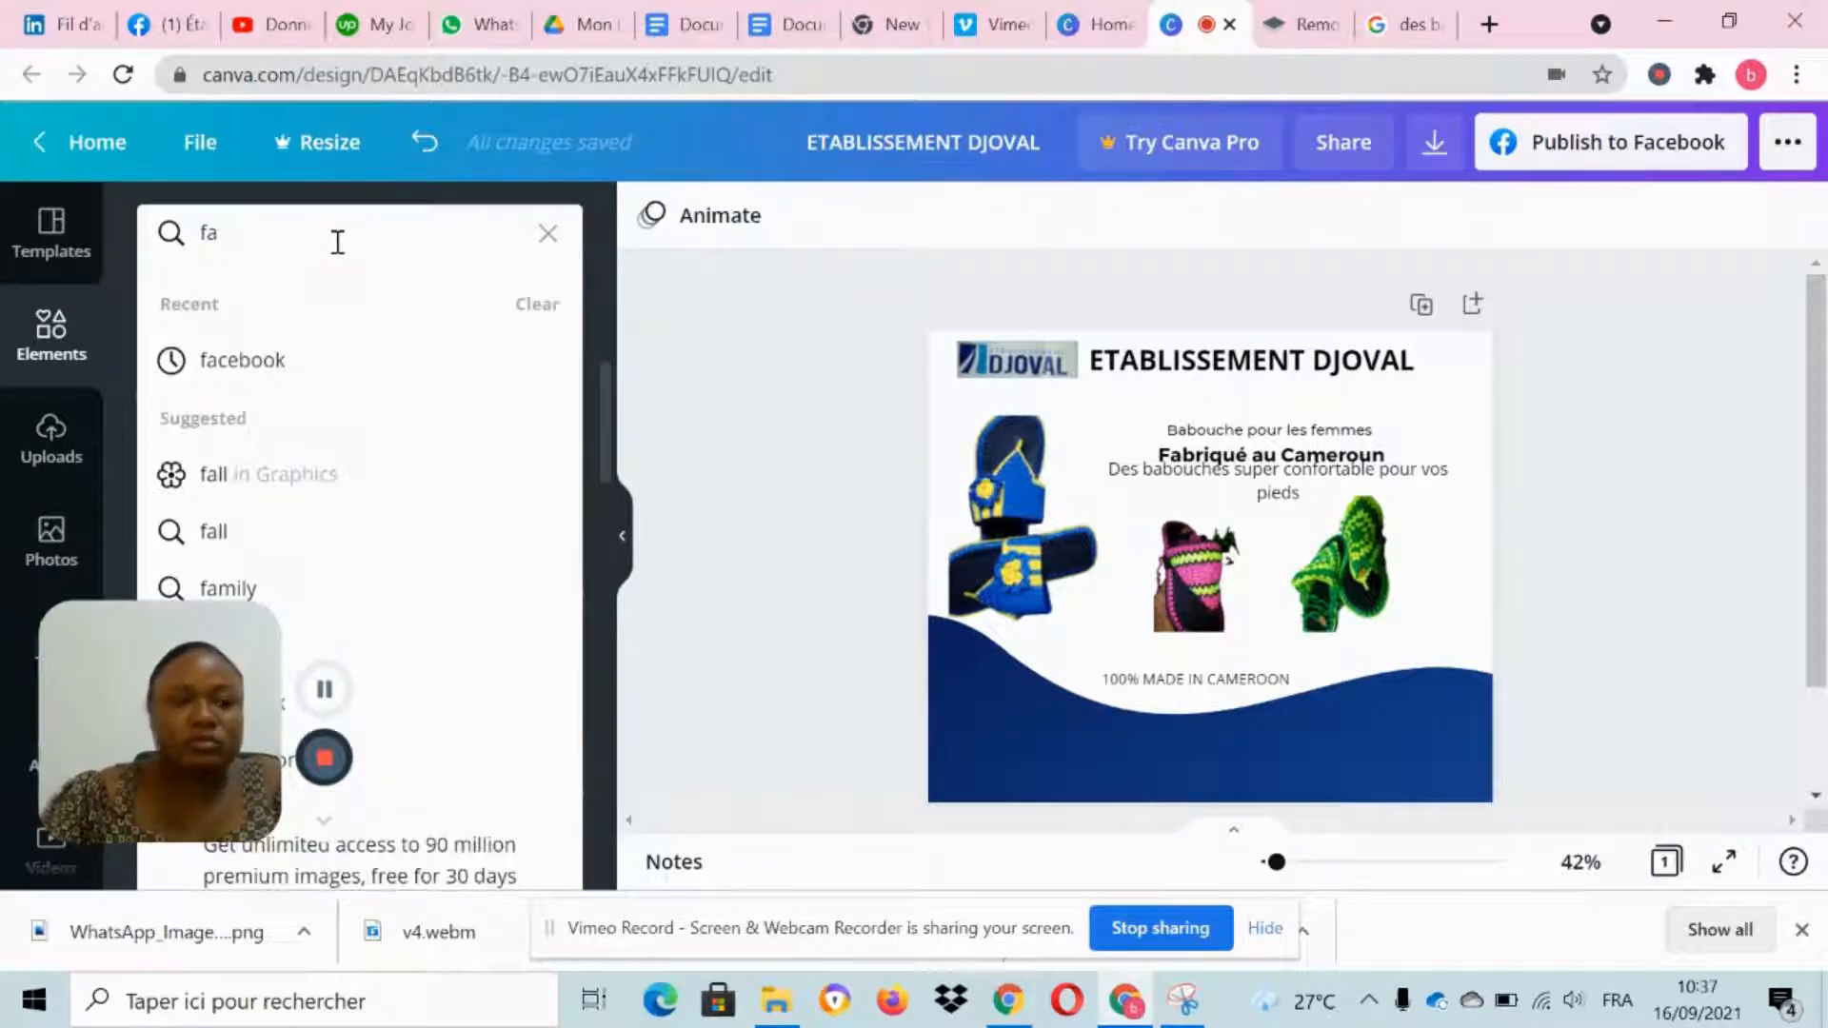
pyautogui.write('ce')
pyautogui.click(285, 362)
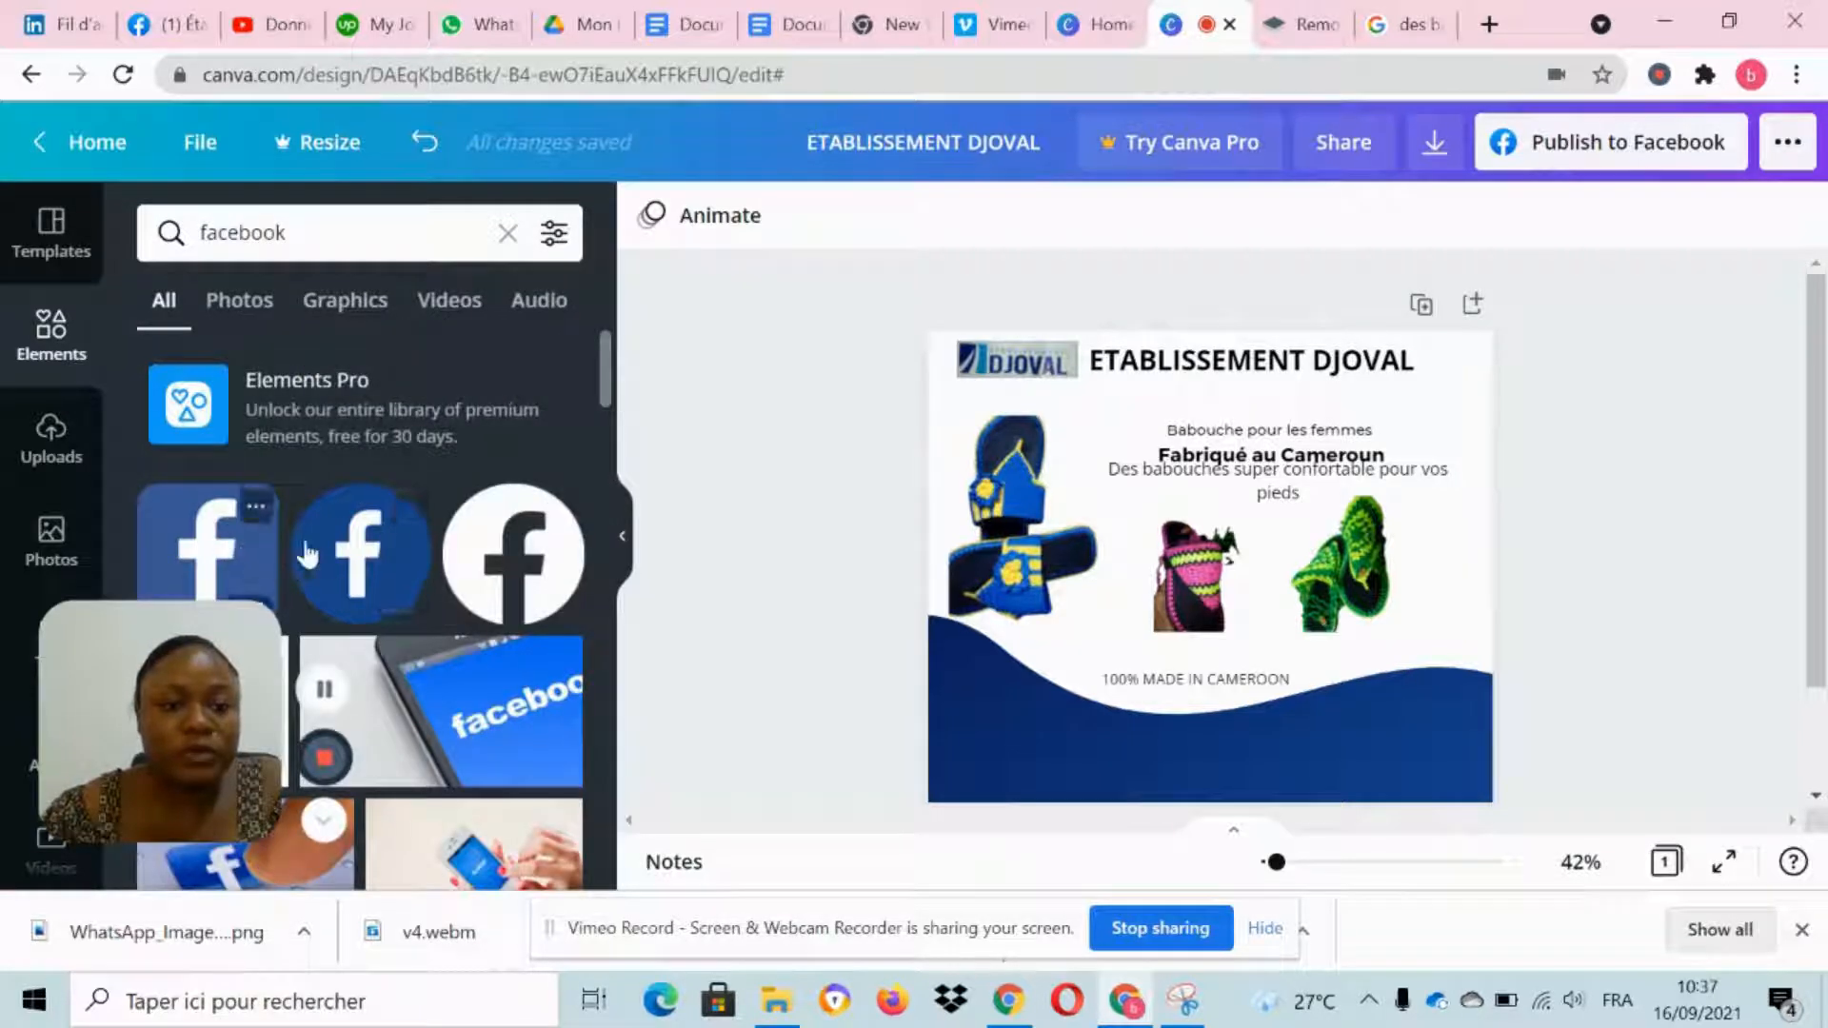
# Step: Add the round blue Facebook icon, shrink it to about 53 × 53 and place it in the page's lower-left corner on the wave
pyautogui.click(341, 560)
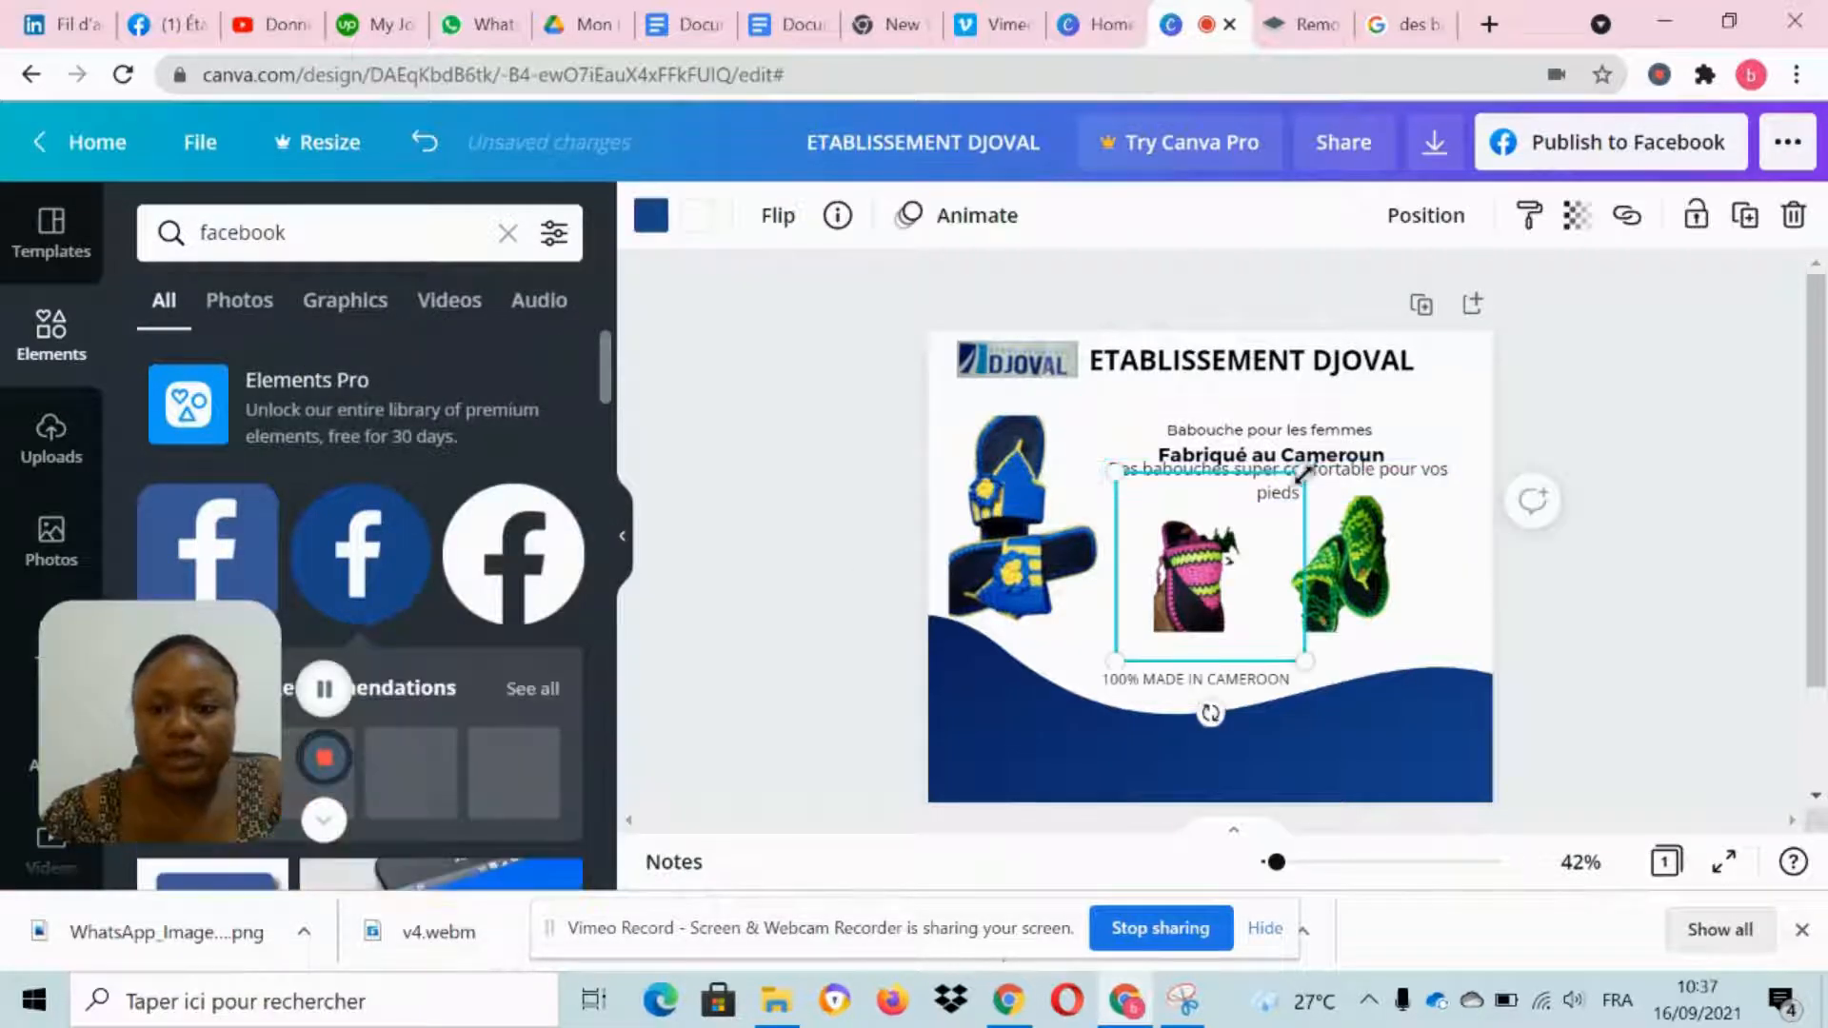
pyautogui.moveTo(1305, 473); pyautogui.dragTo(1006, 749)
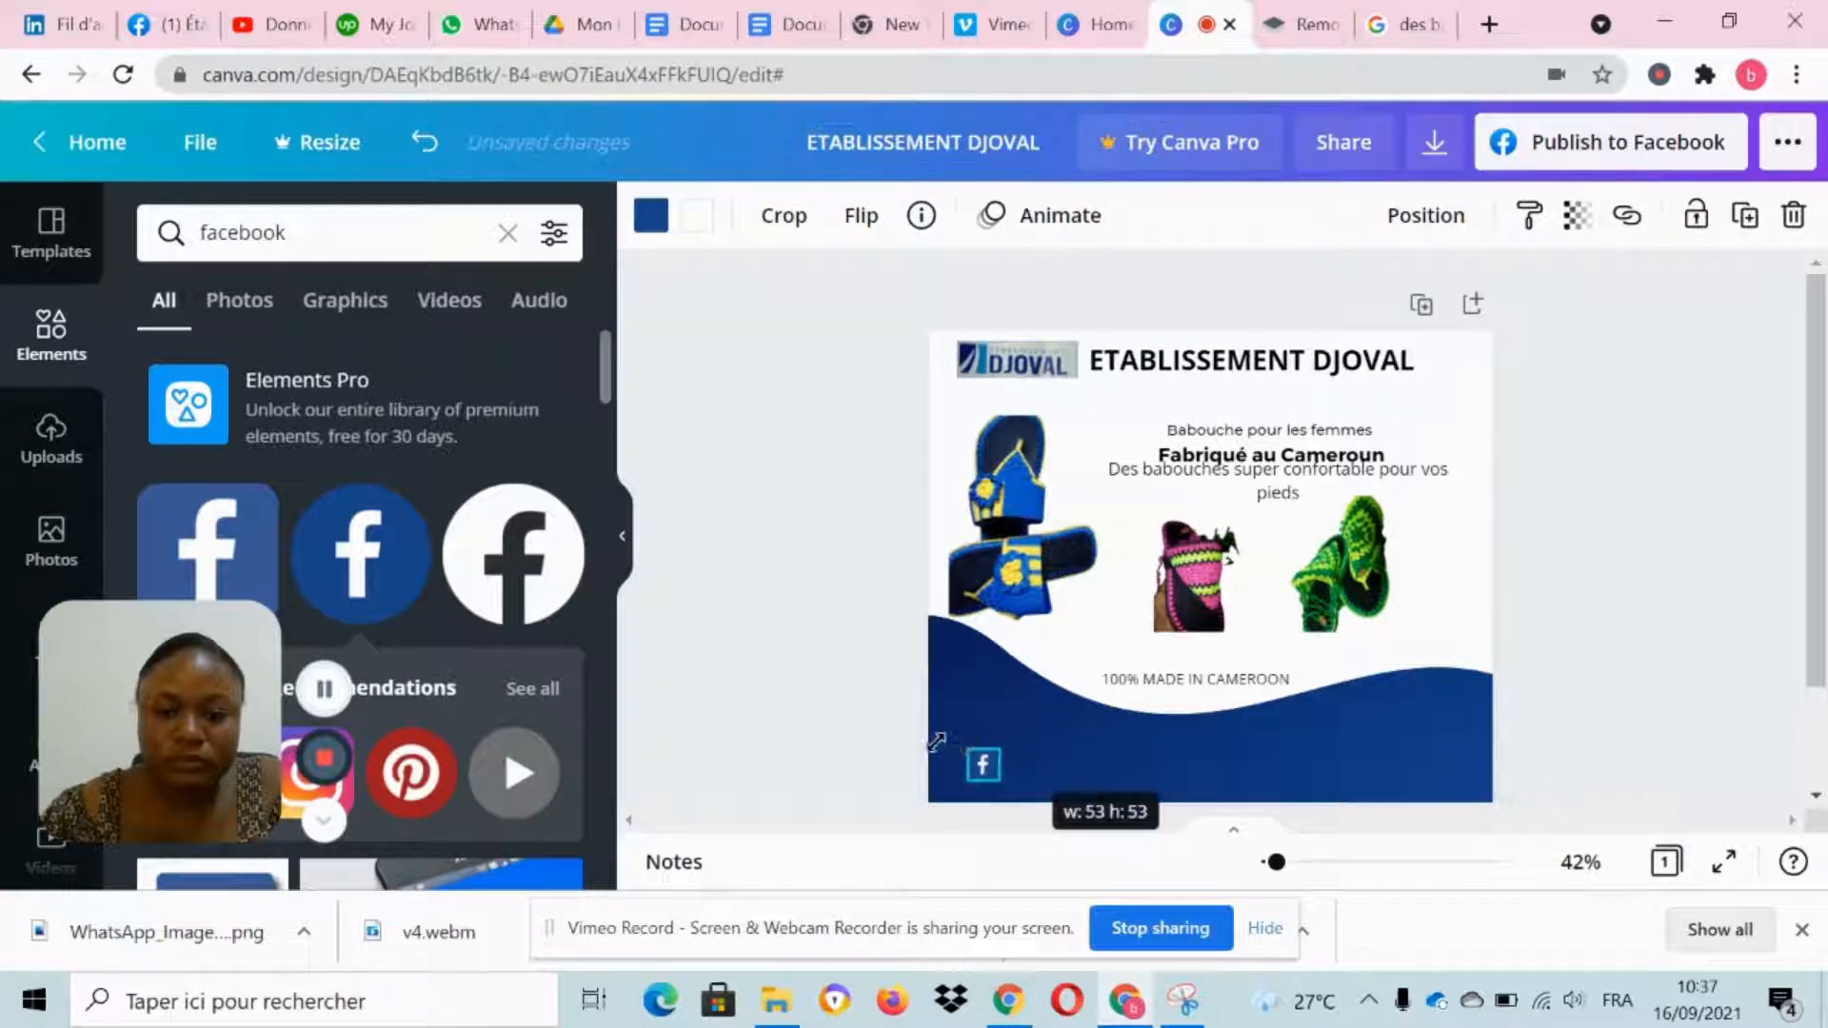
pyautogui.click(825, 720)
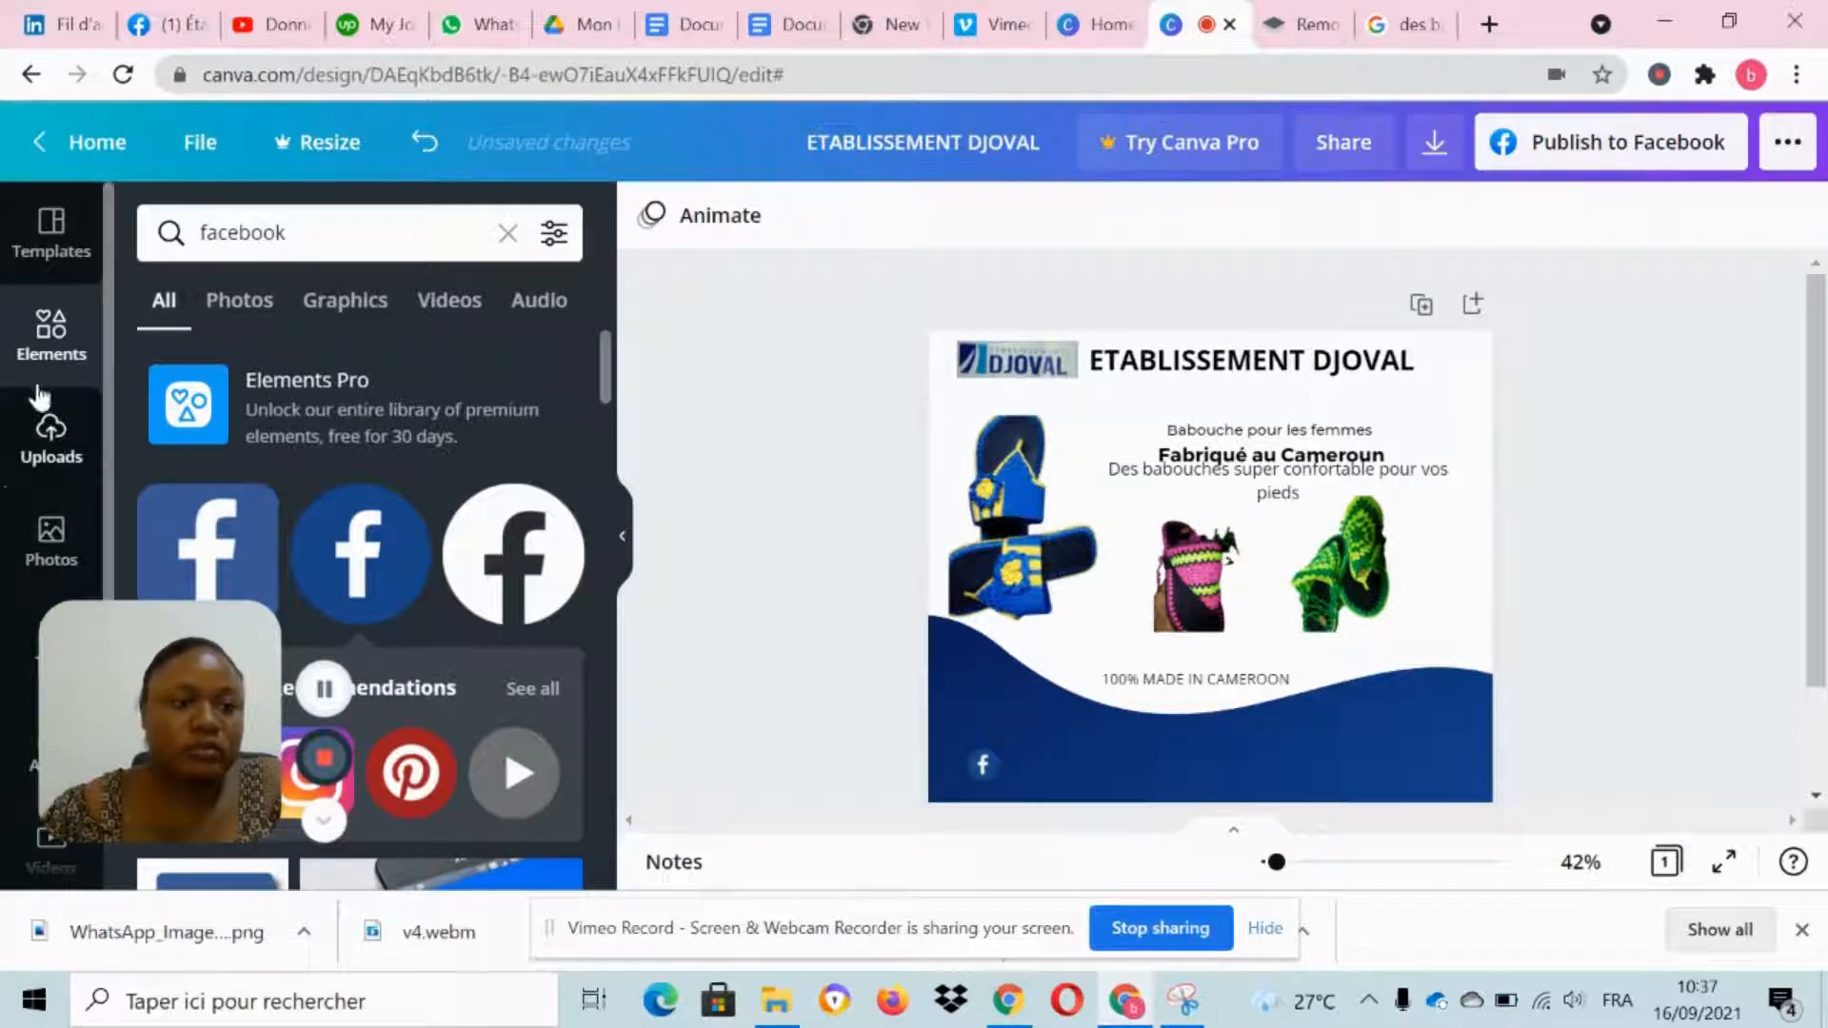
# Step: Add a subheading to the page reading "etablissement djoval"
pyautogui.scroll(-2, 39, 447)
pyautogui.click(51, 424)
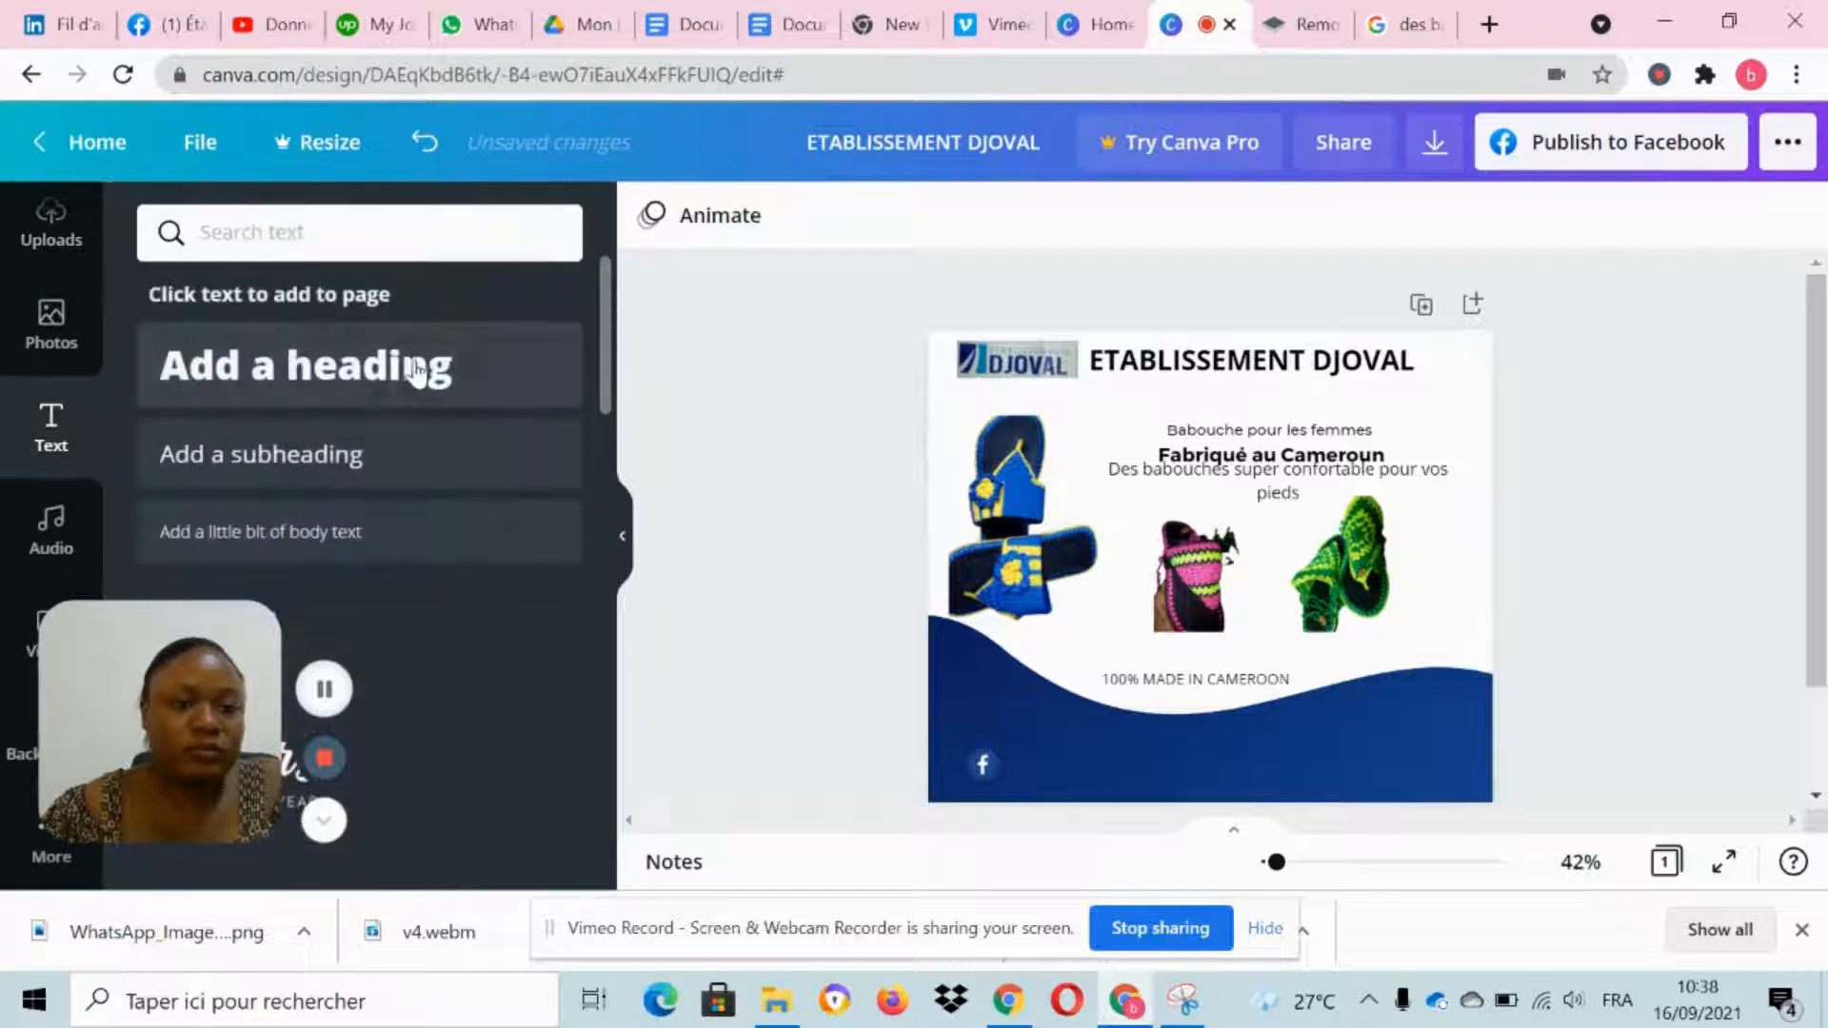
pyautogui.click(290, 457)
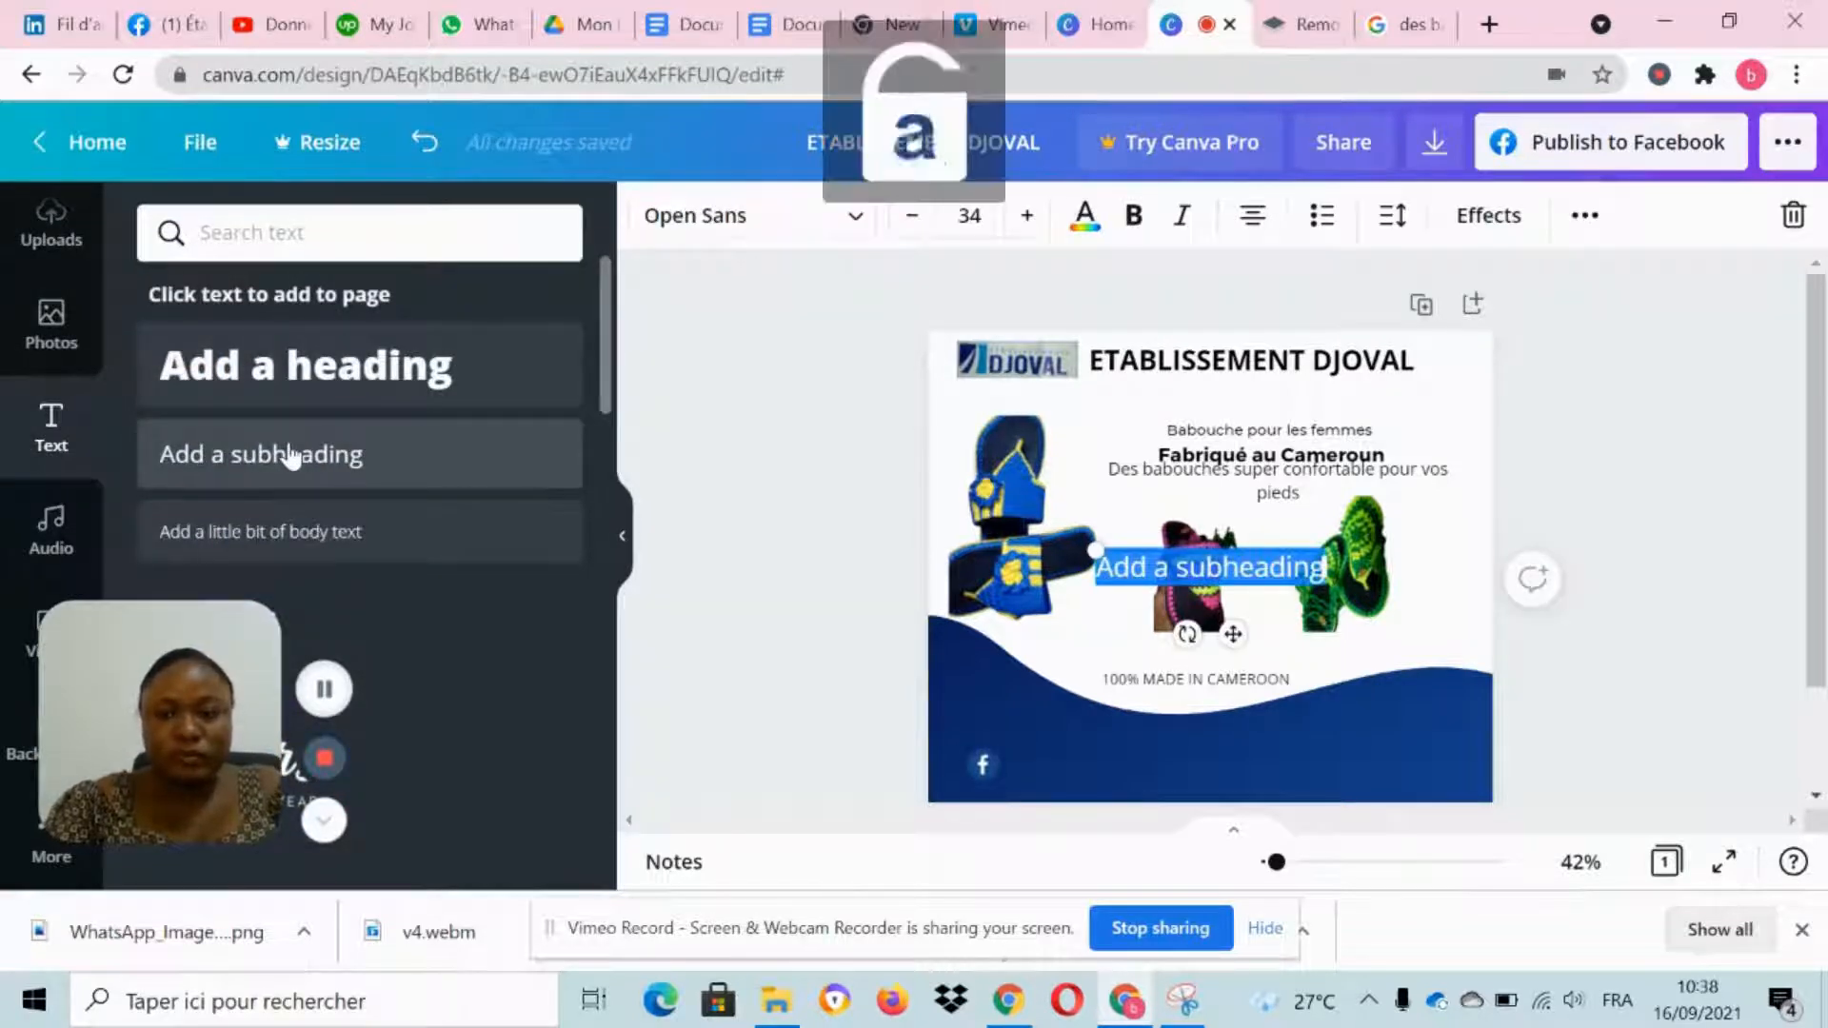
pyautogui.press('BackSpace')
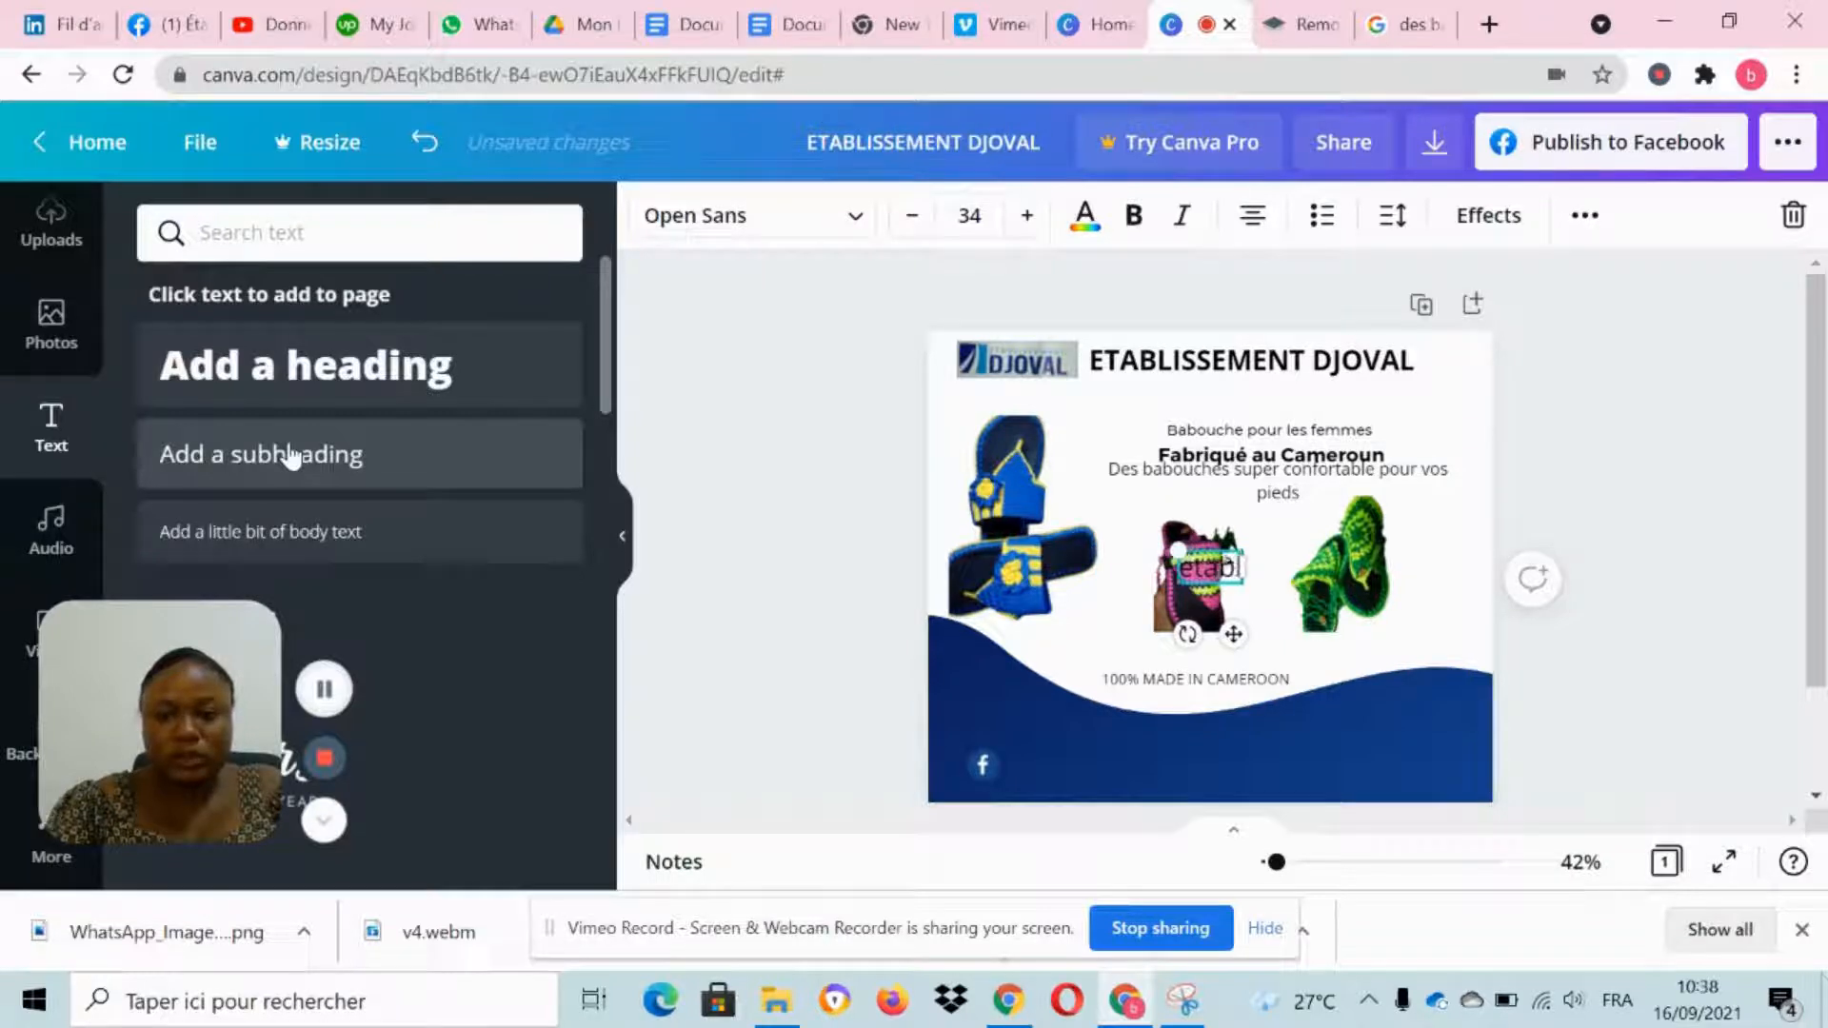
pyautogui.write('etablisseme')
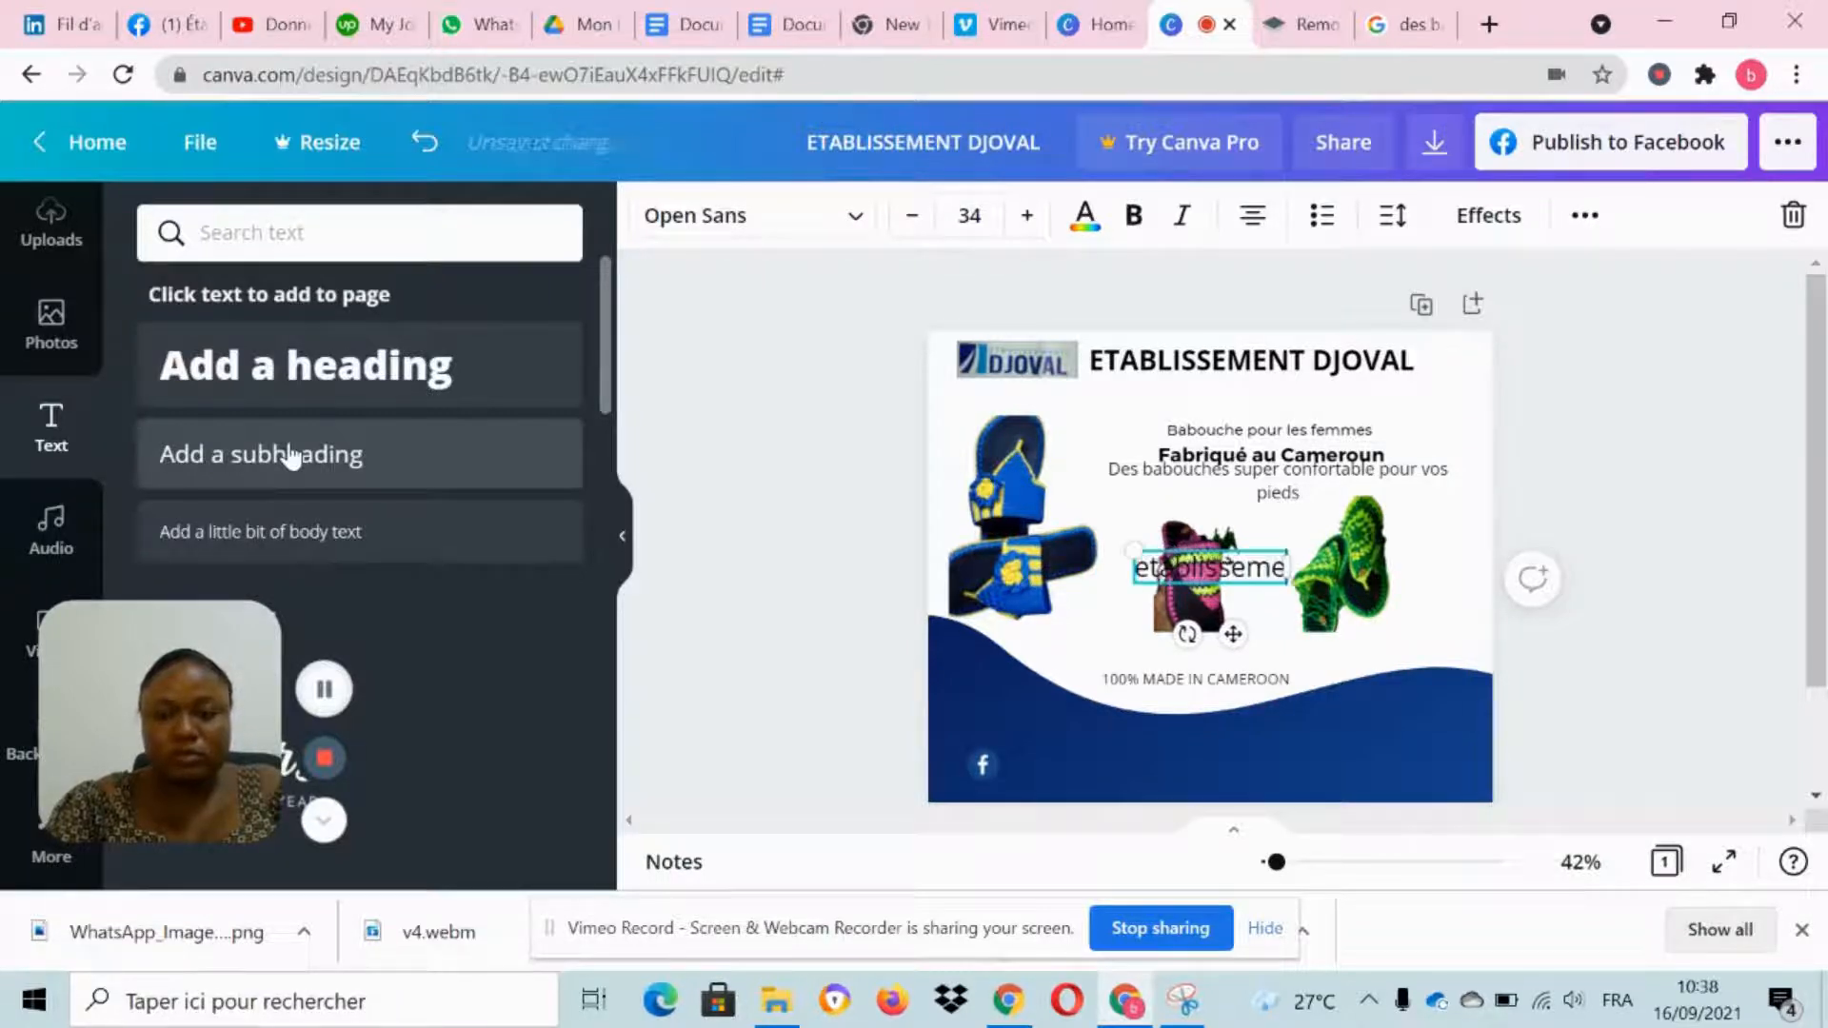
pyautogui.write('nt djoval')
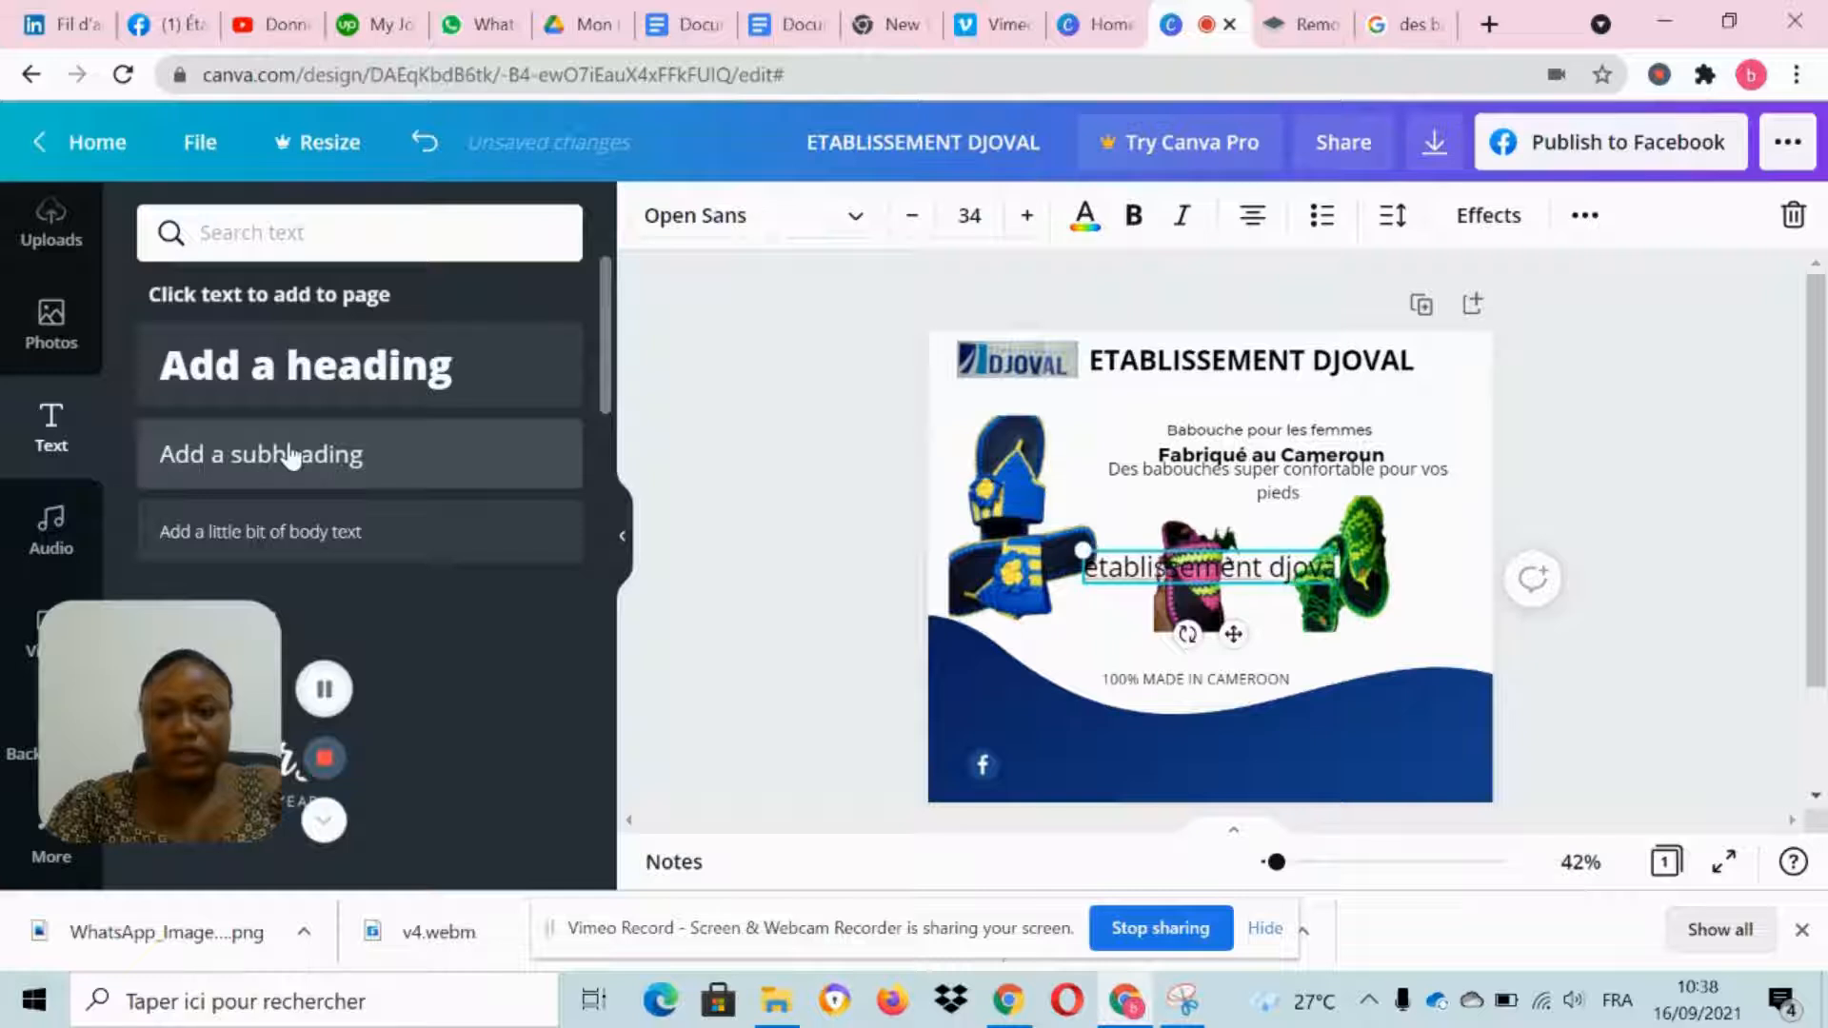
pyautogui.click(1581, 472)
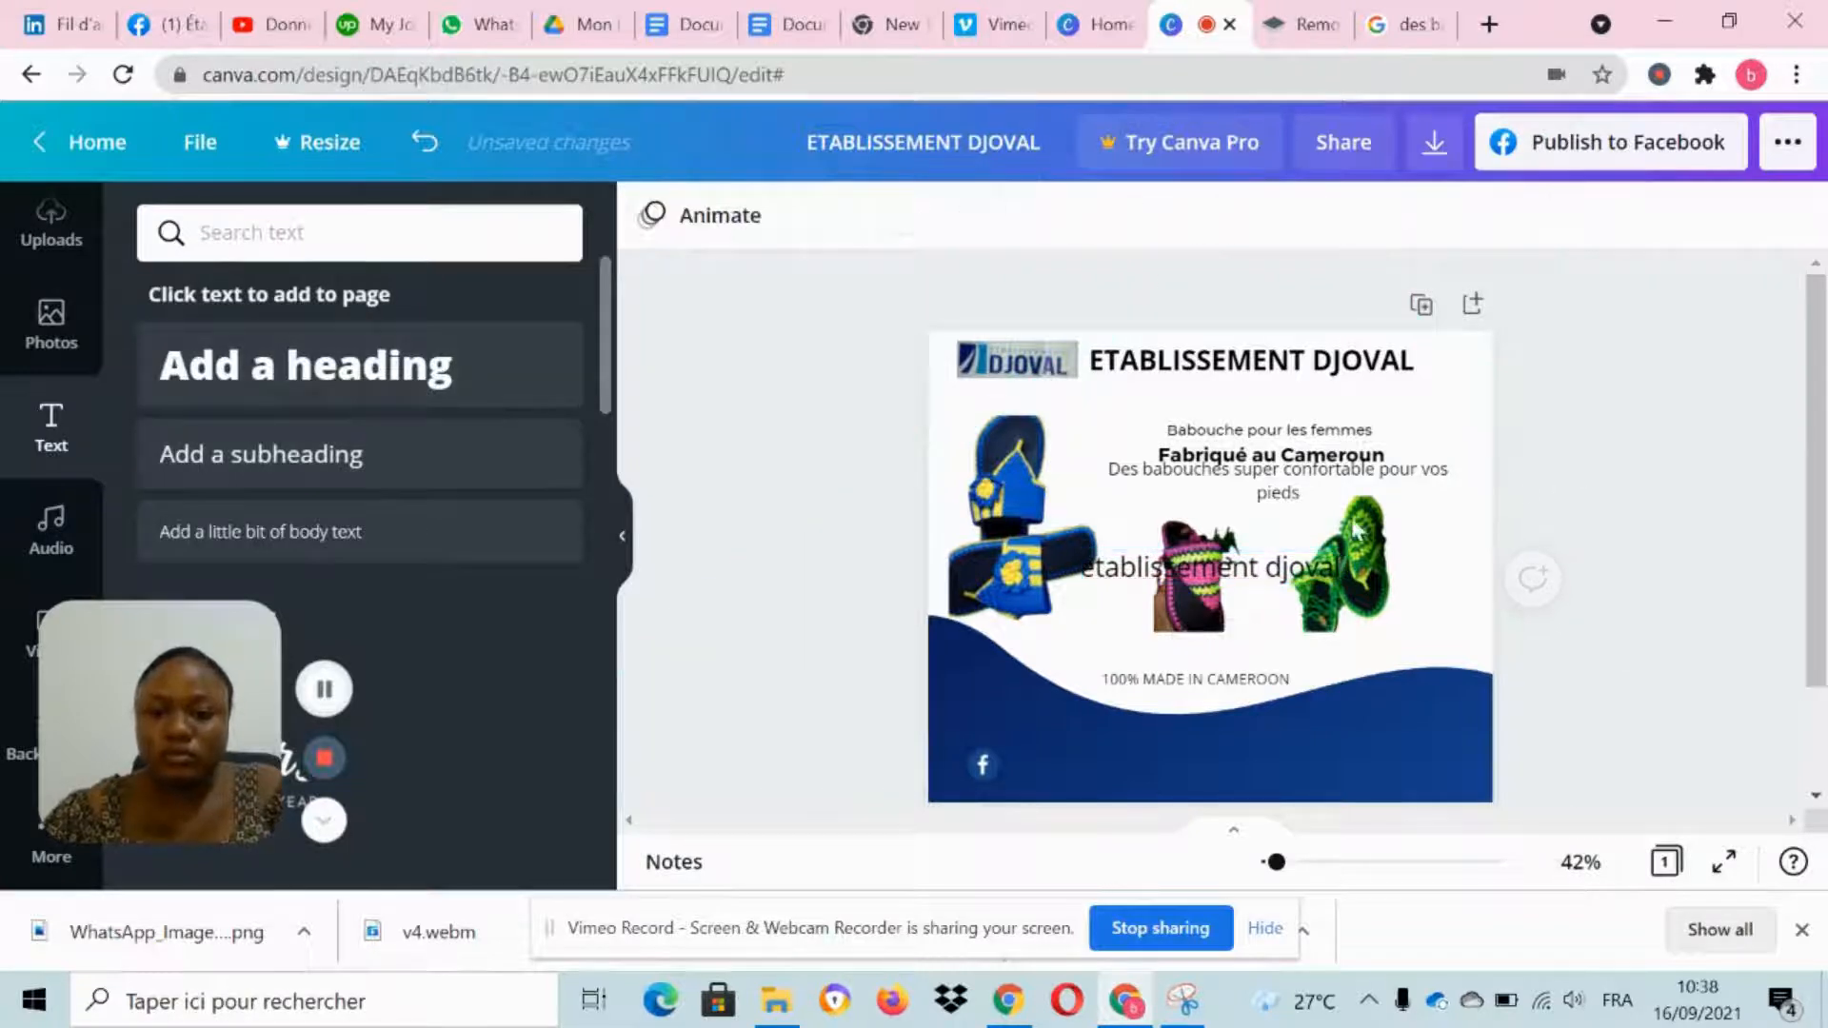
# Step: Make the "etablissement djoval" subheading bold and color it white
pyautogui.doubleClick(1168, 572)
pyautogui.click(1129, 225)
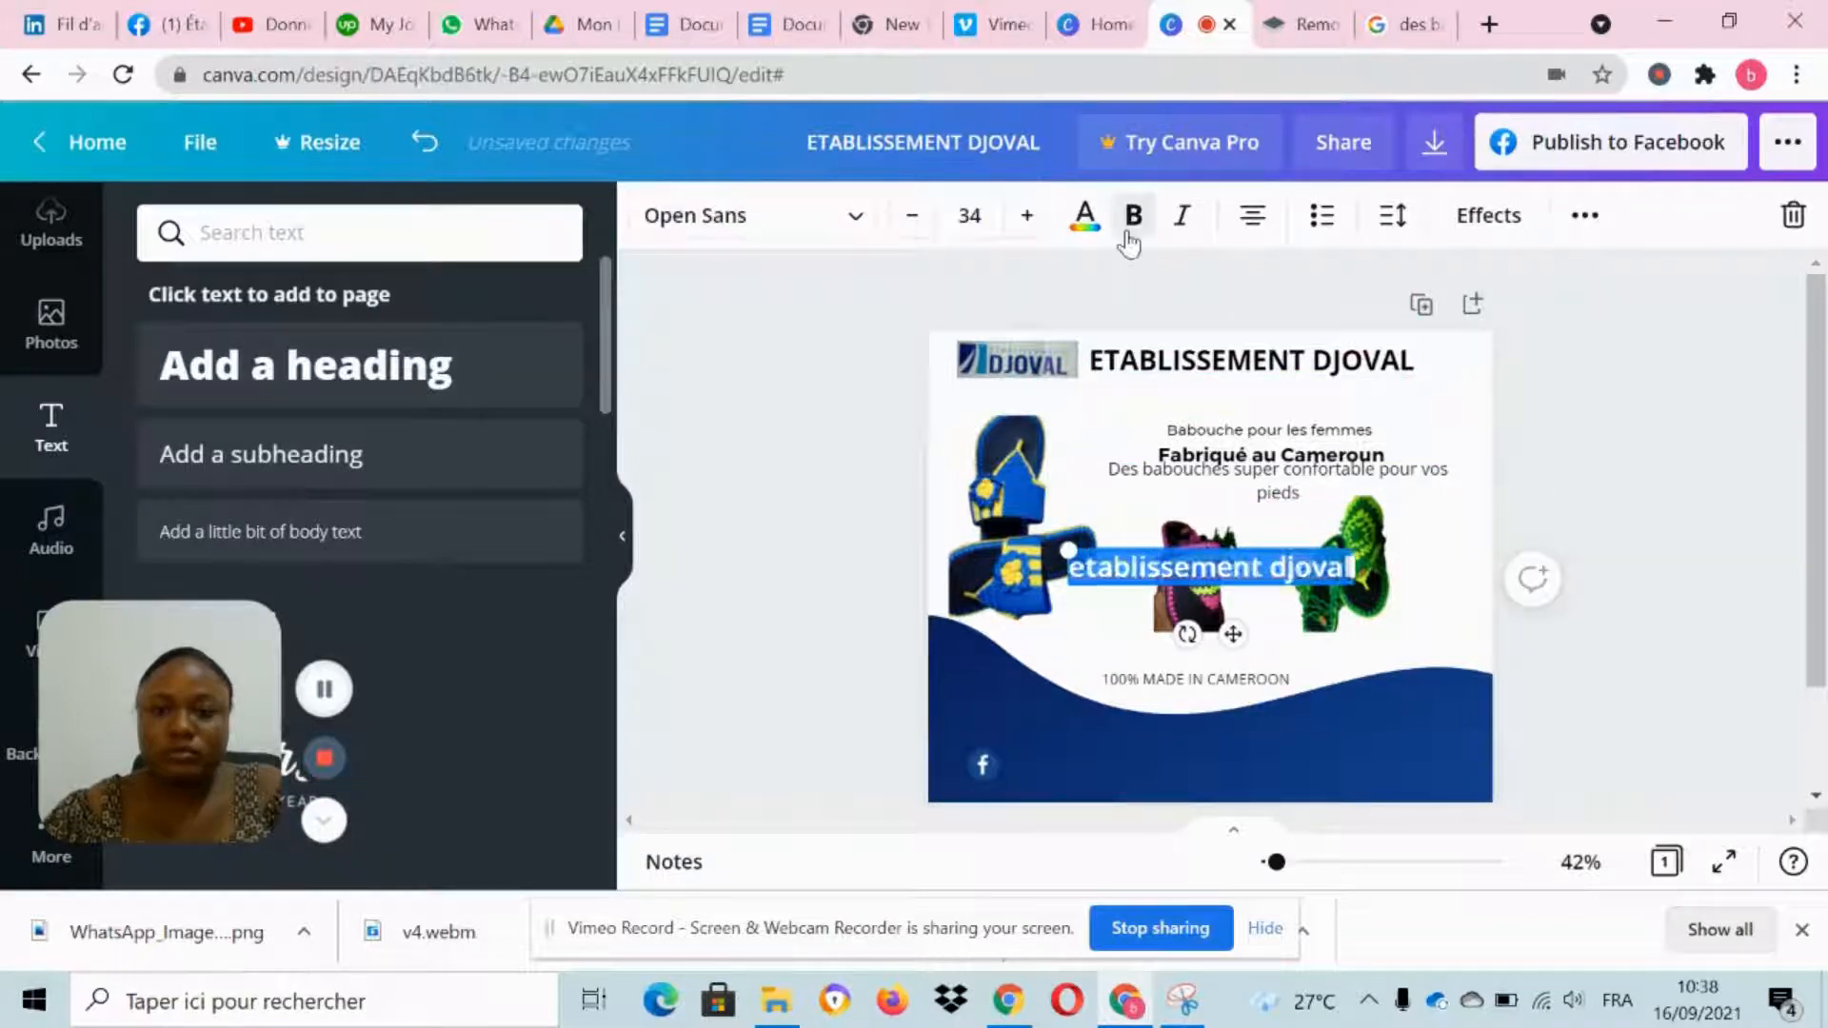
pyautogui.click(1082, 221)
pyautogui.click(545, 365)
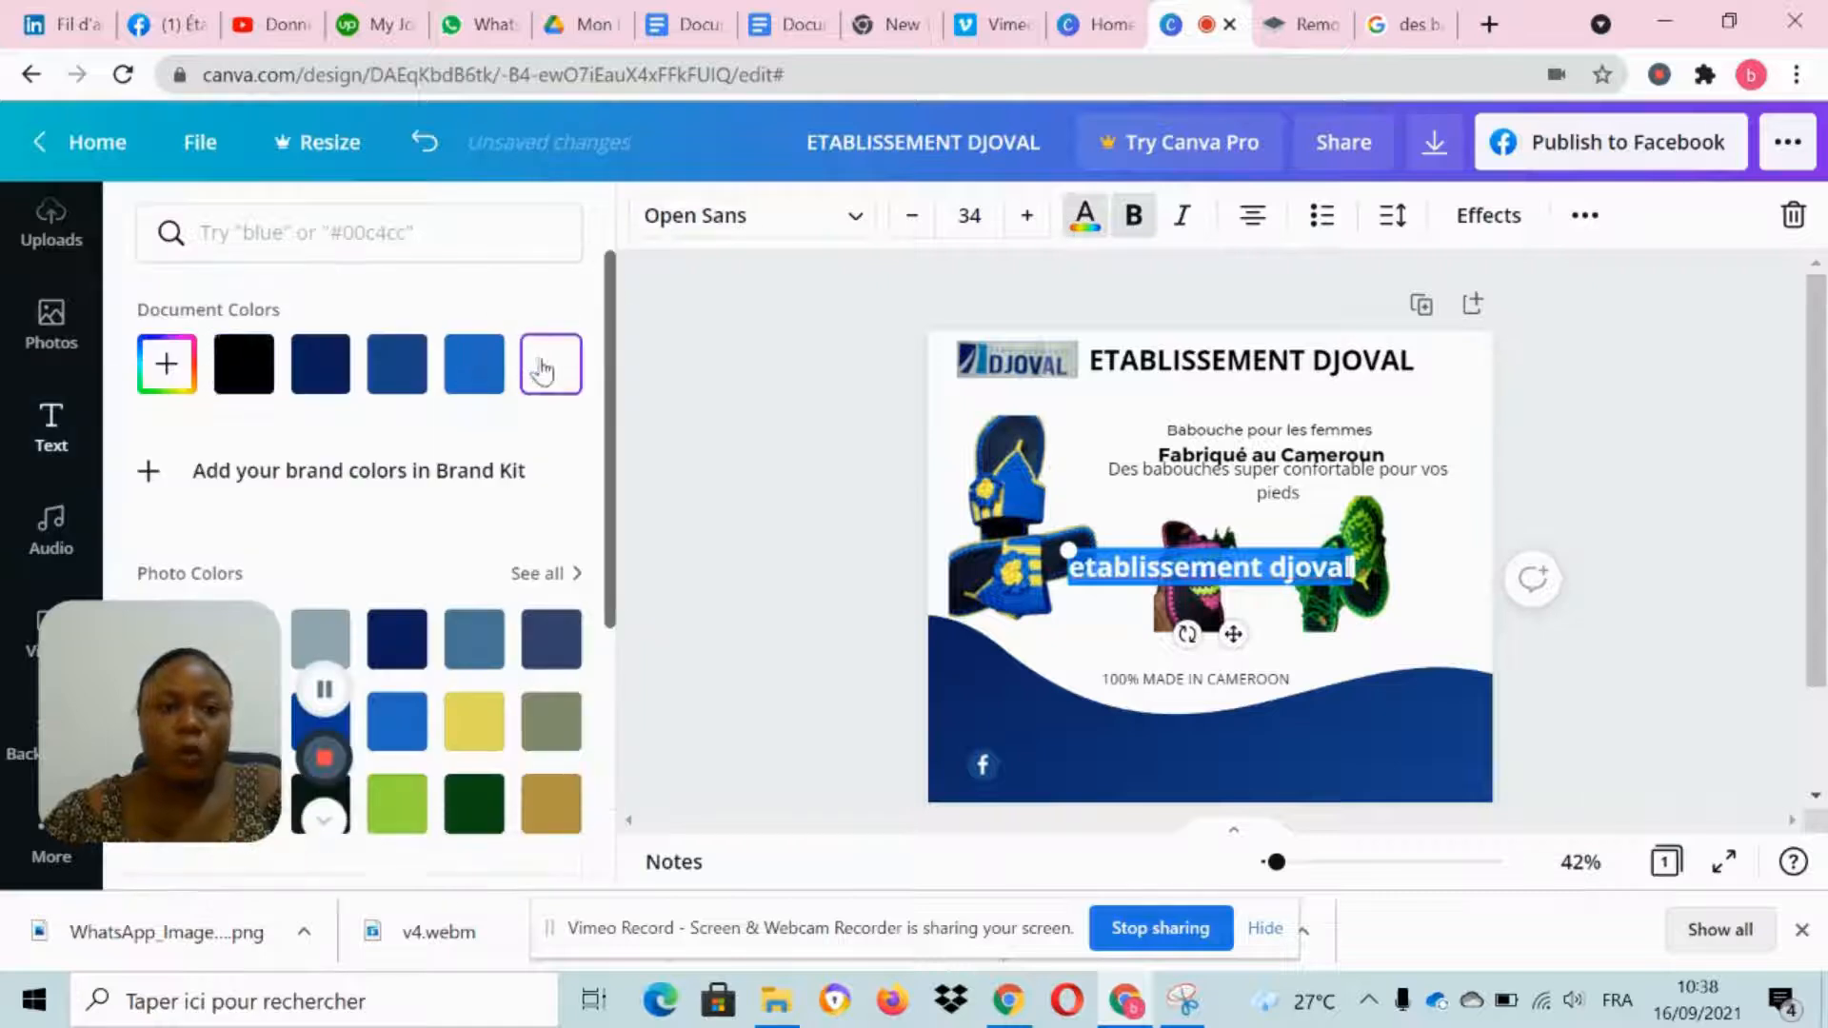
# Step: Search the fonts for "mon" and set the "etablissement djoval" text in Montserrat
pyautogui.click(800, 228)
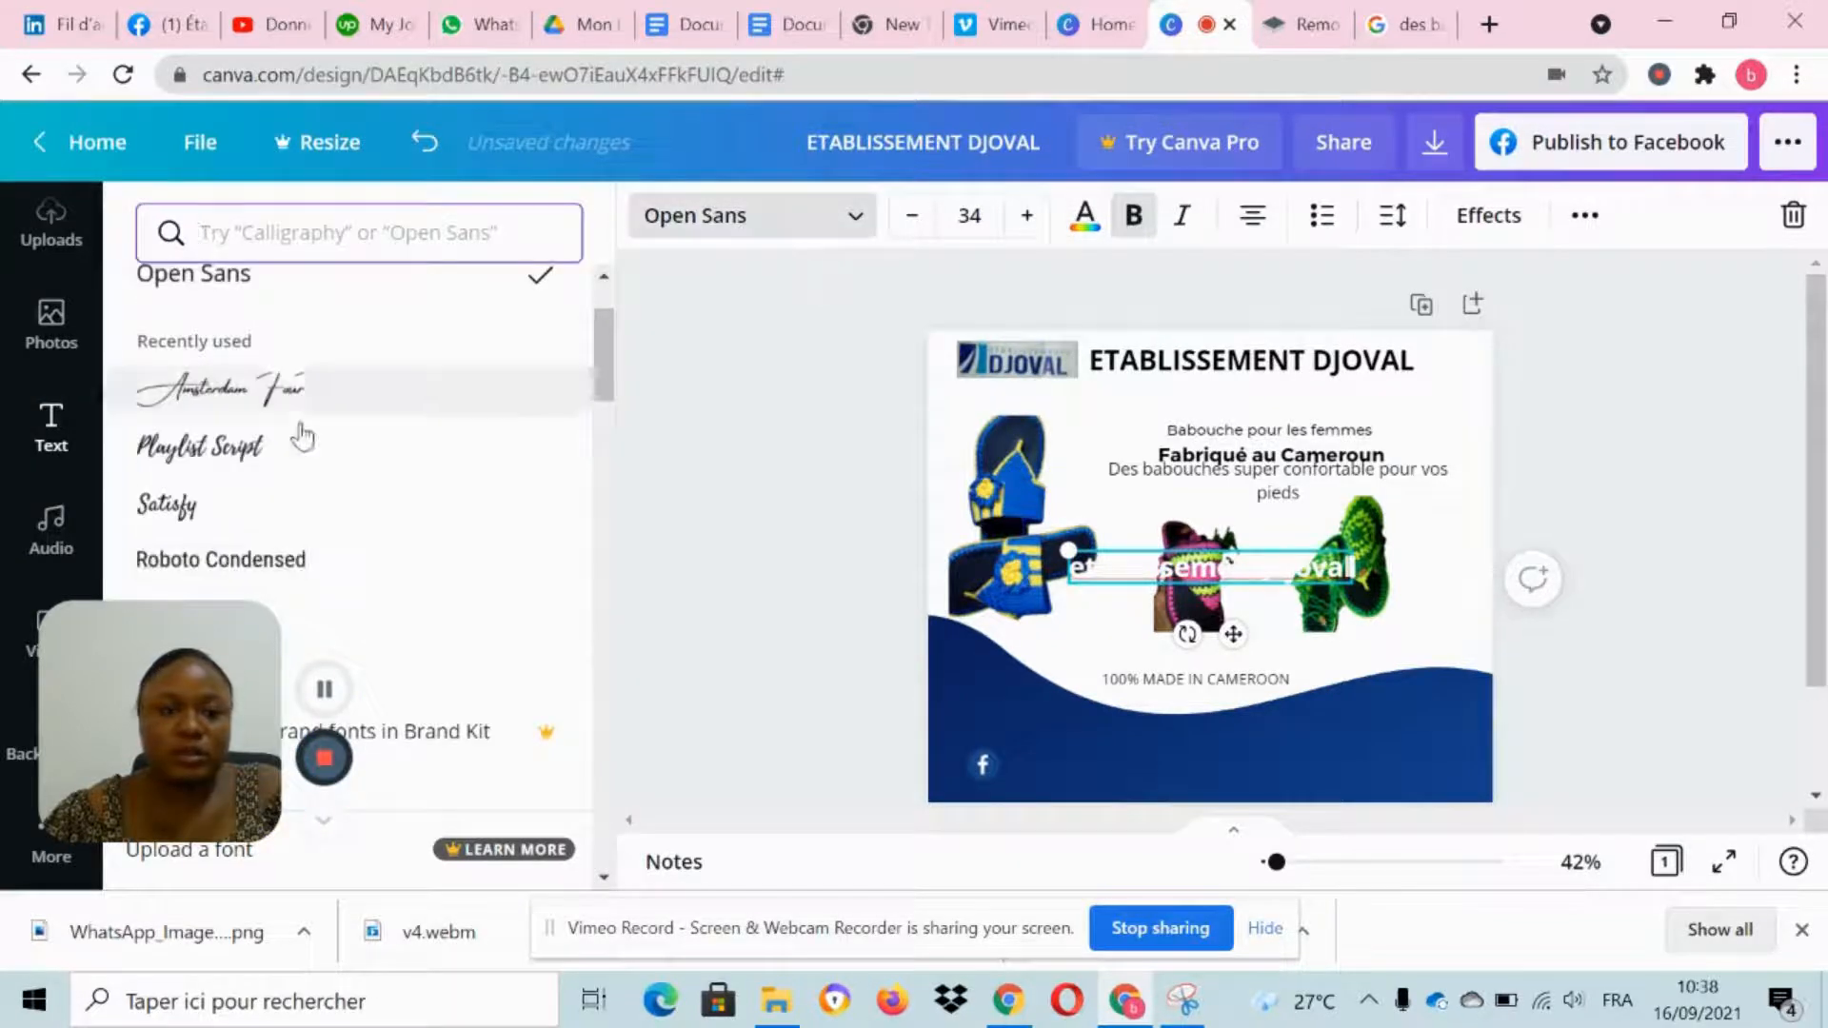
pyautogui.scroll(-5, 292, 436)
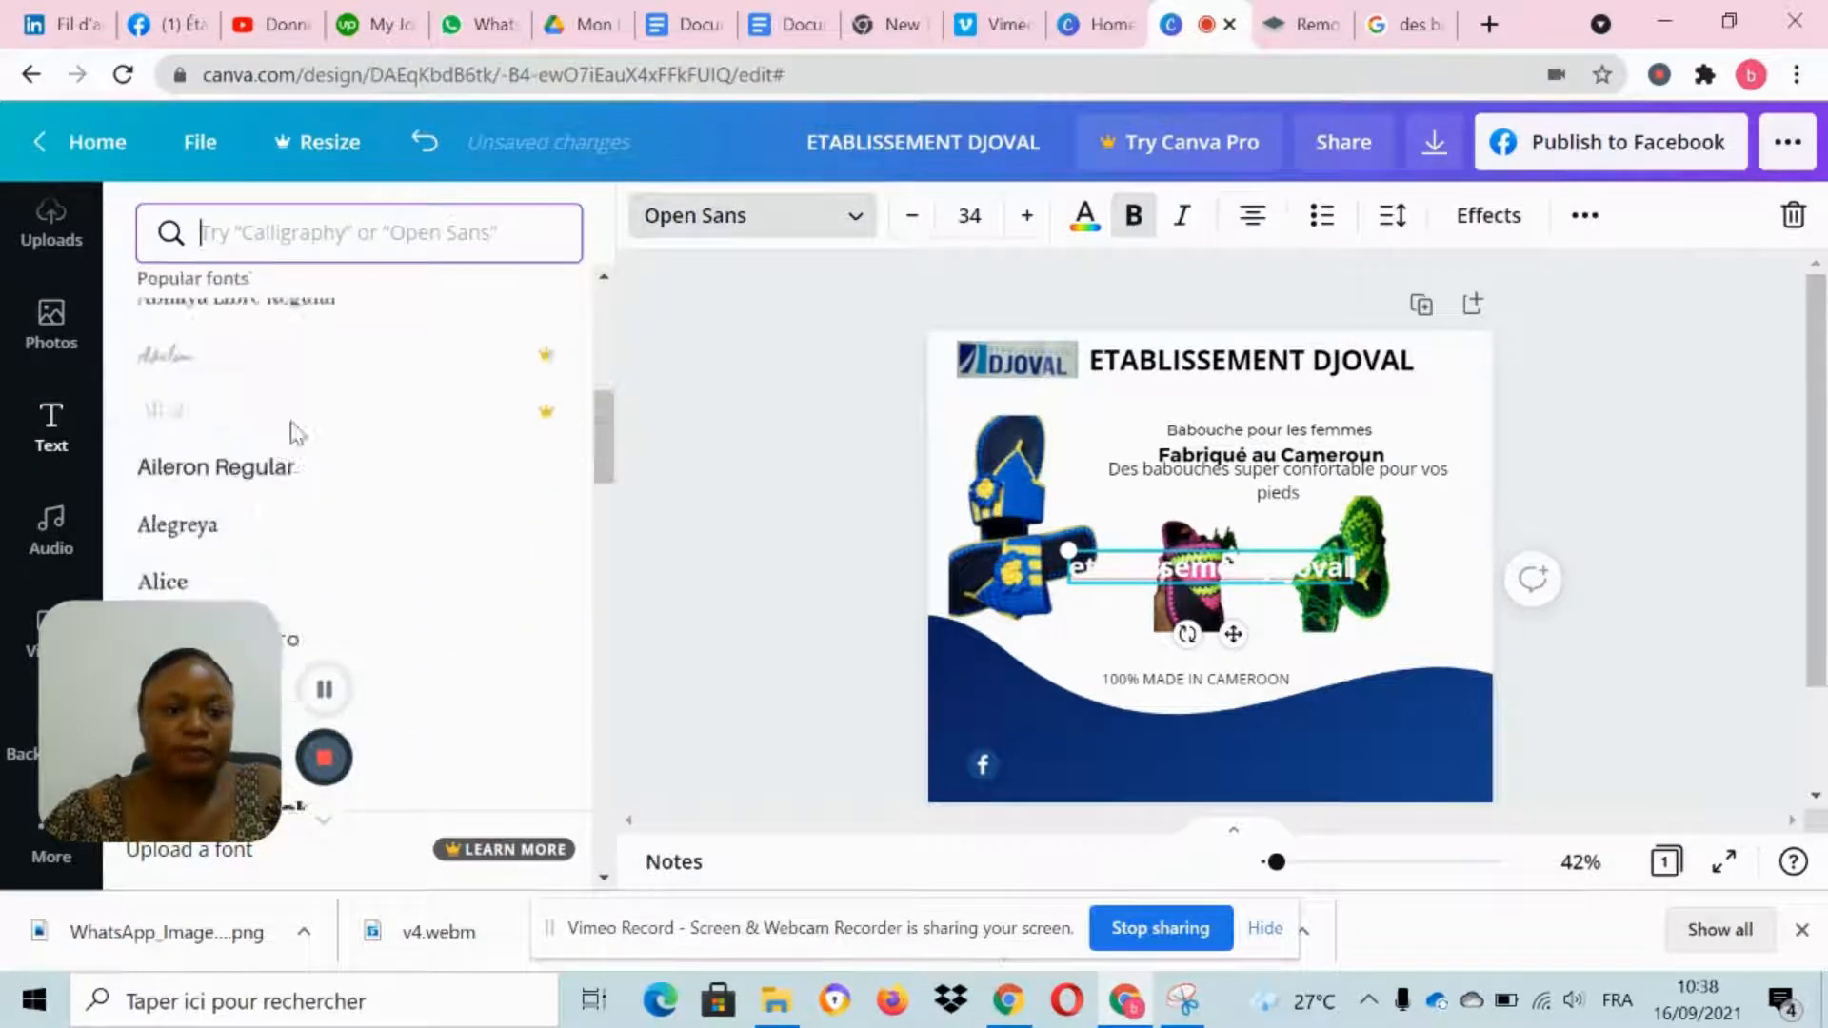
pyautogui.scroll(-5, 290, 433)
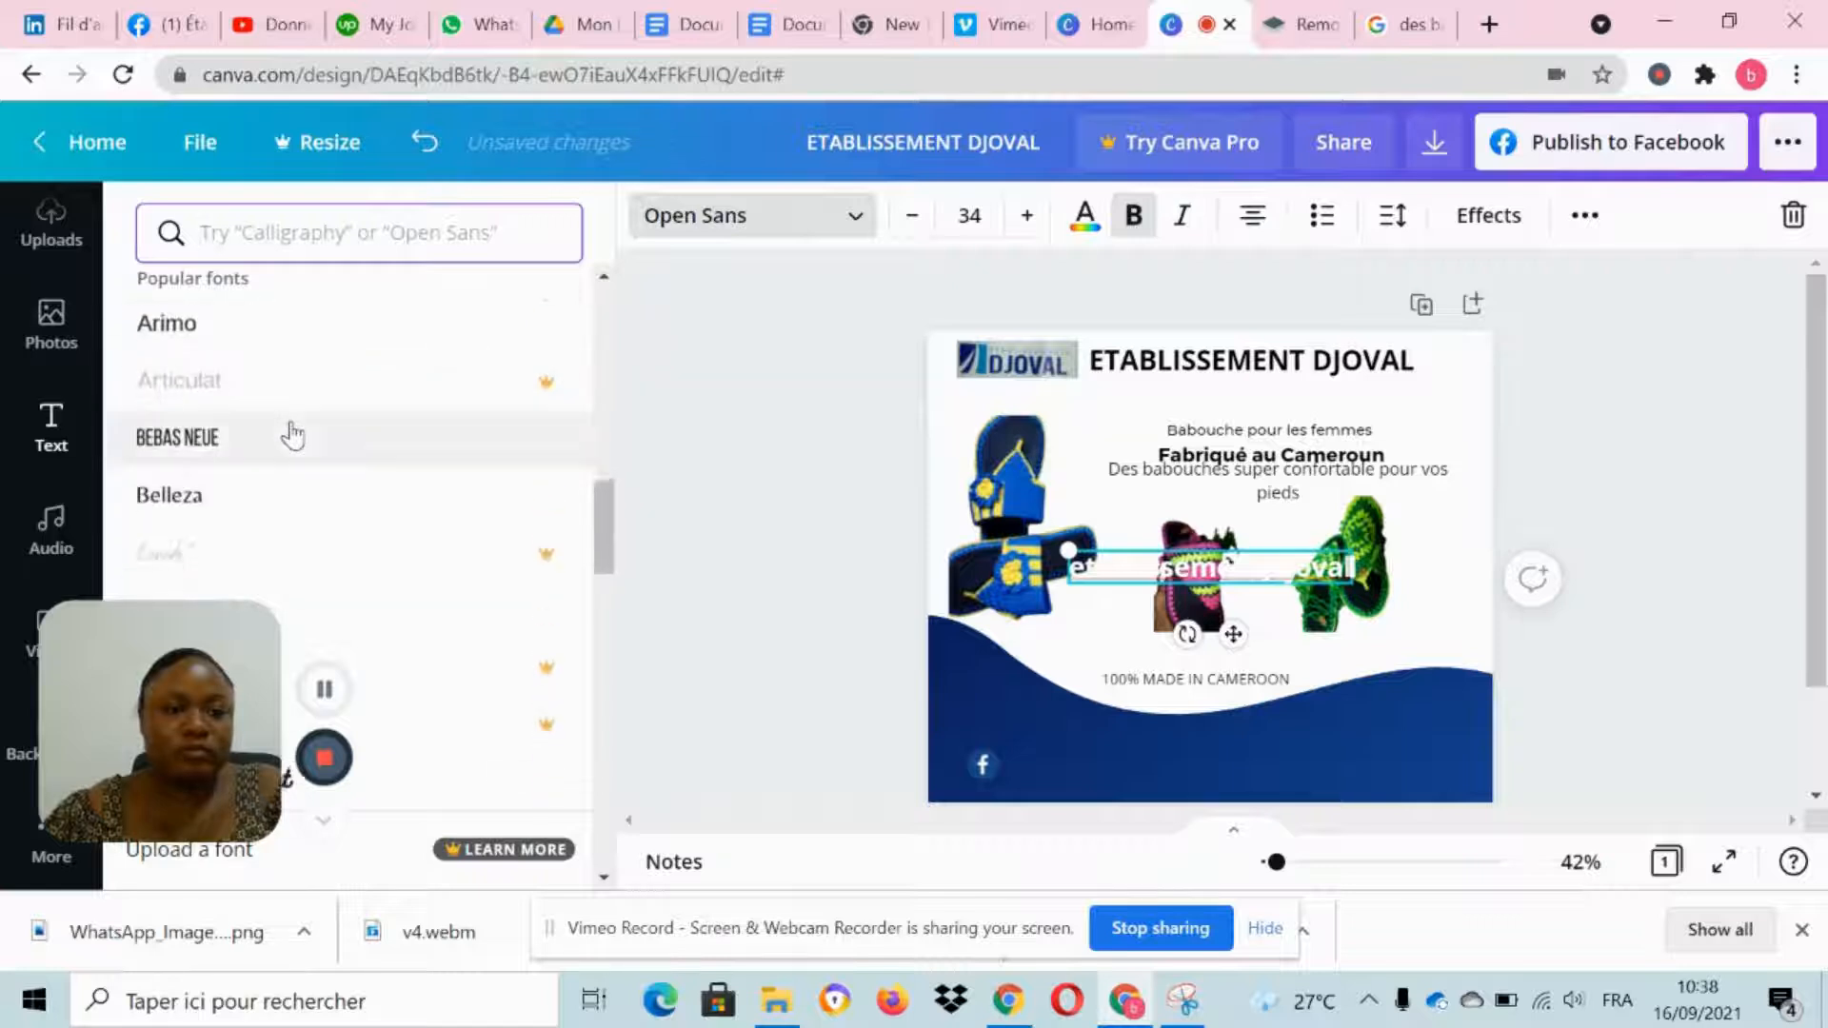
pyautogui.click(343, 222)
pyautogui.write('mon')
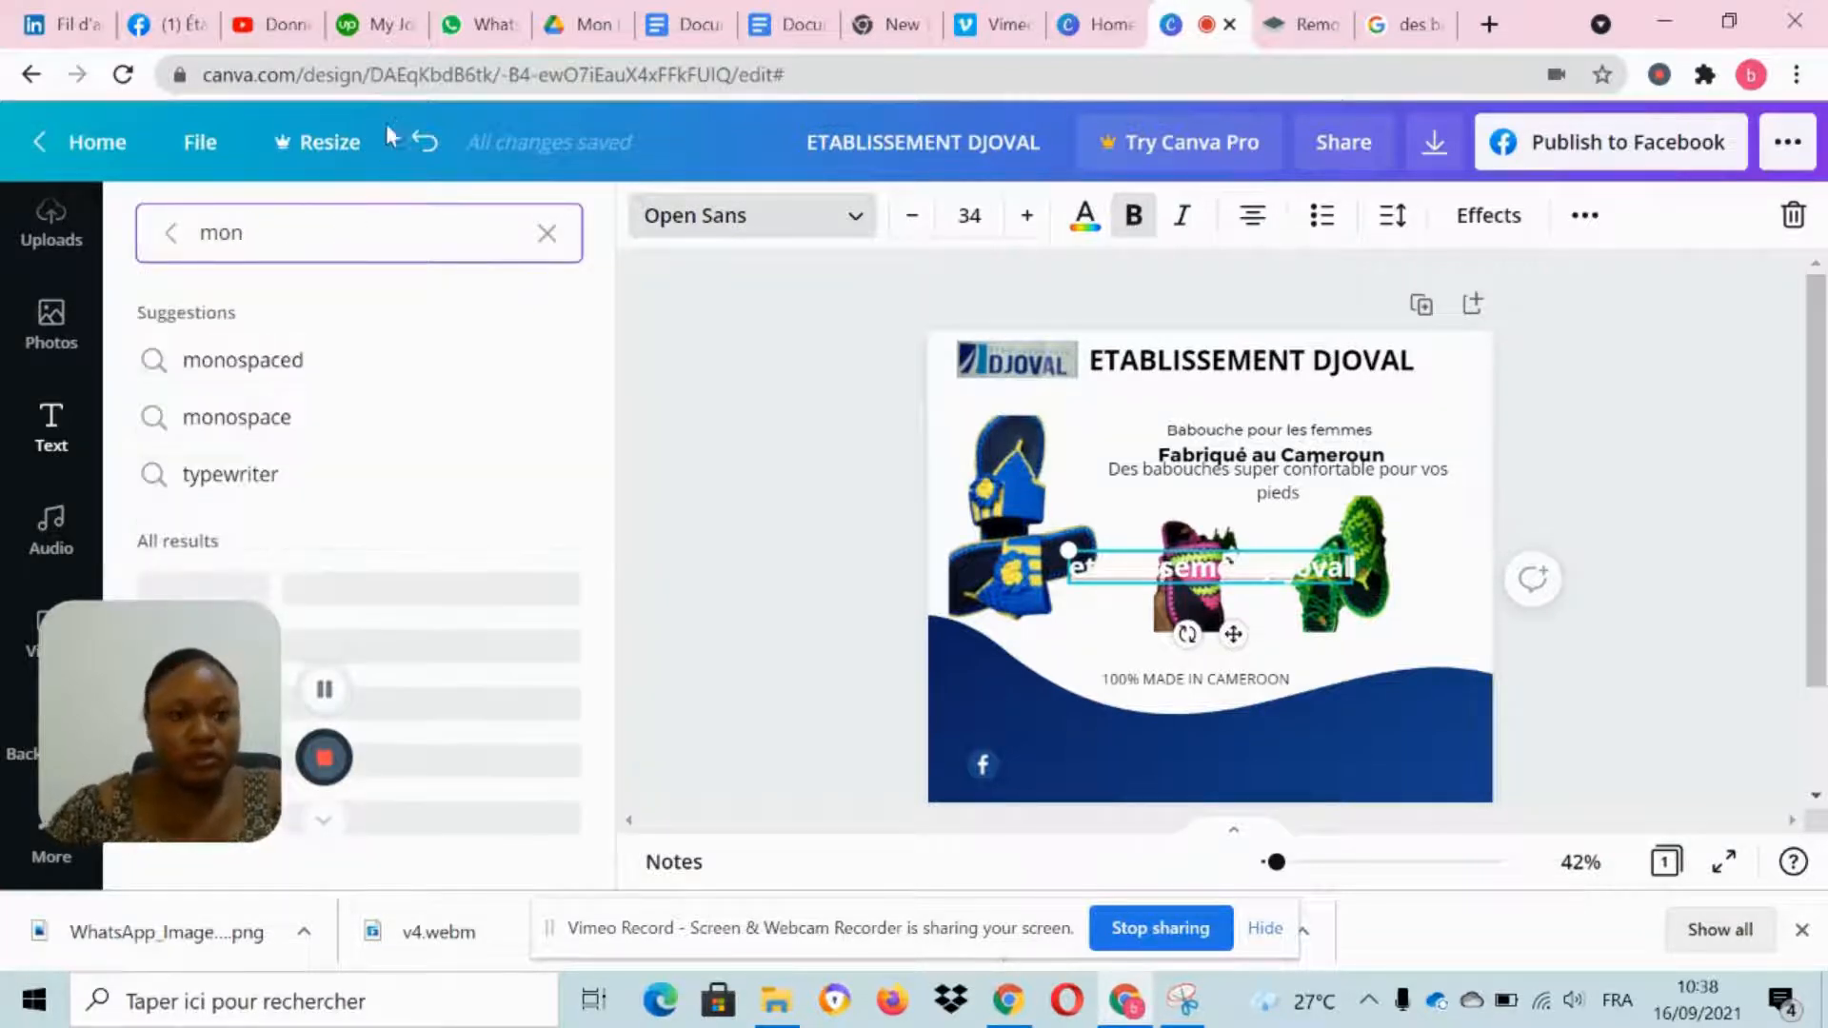
pyautogui.scroll(-3, 431, 431)
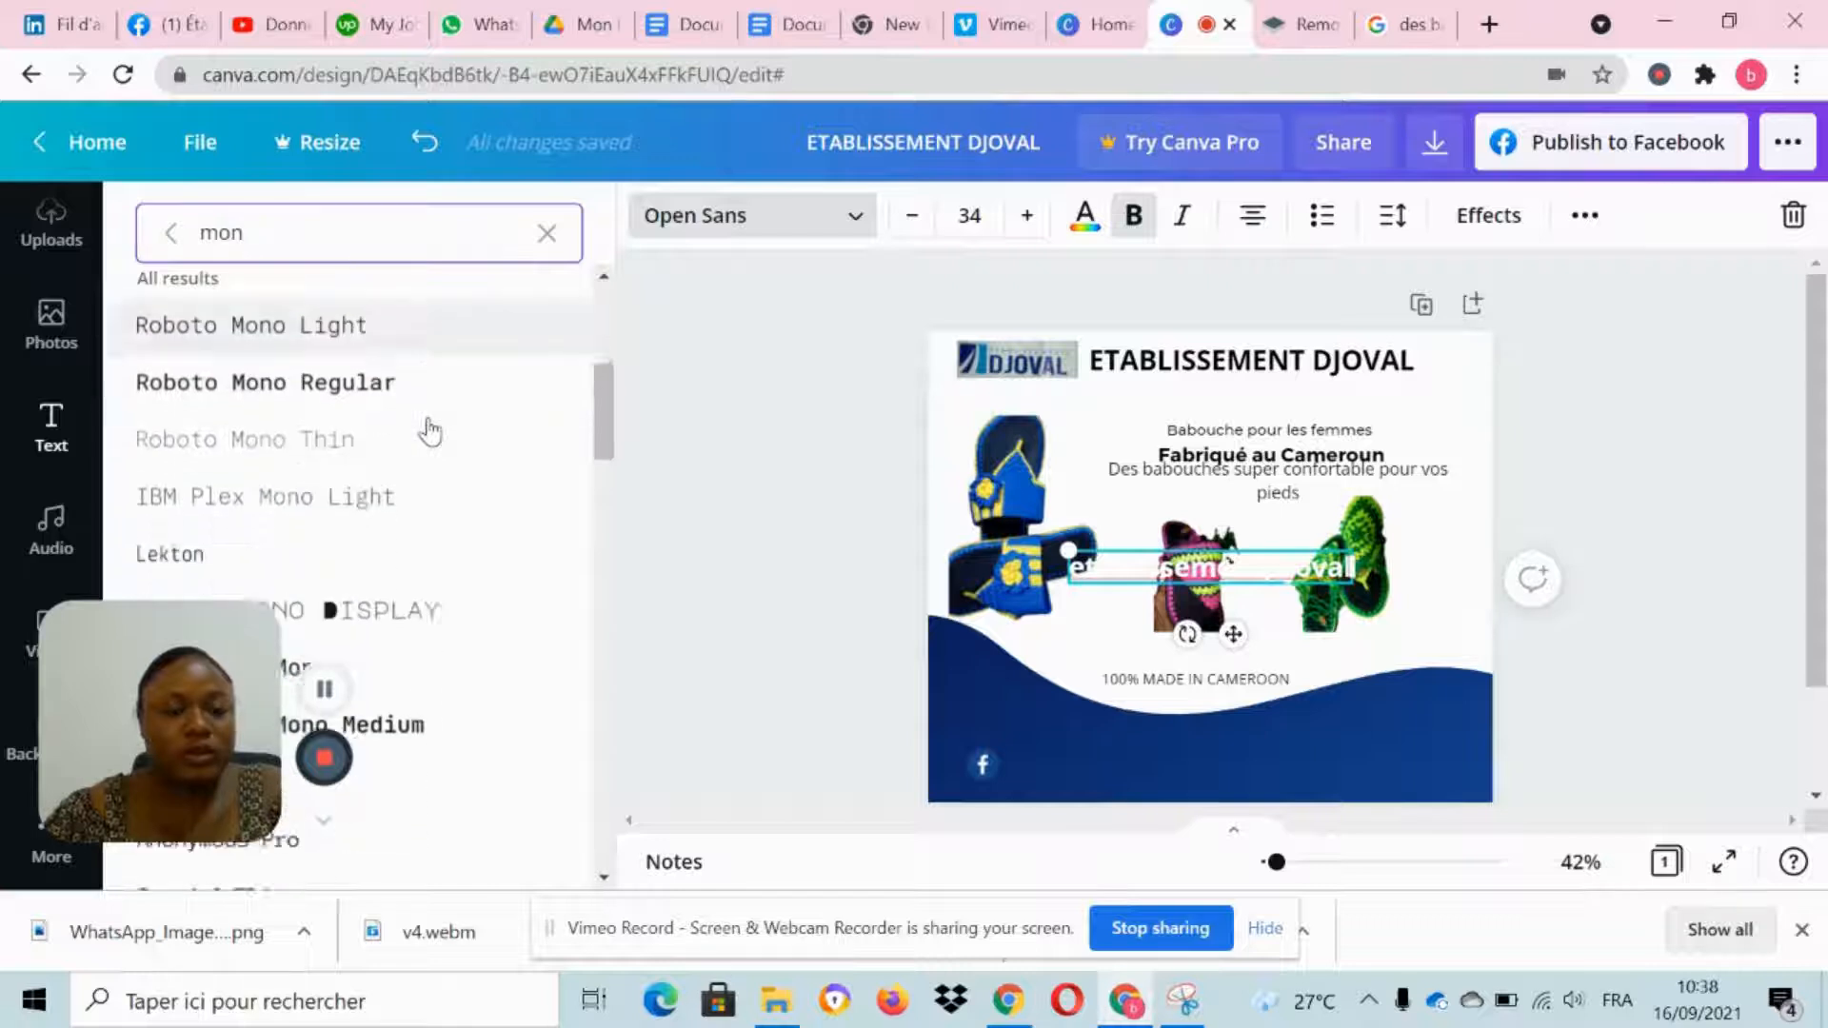
pyautogui.scroll(-6, 431, 430)
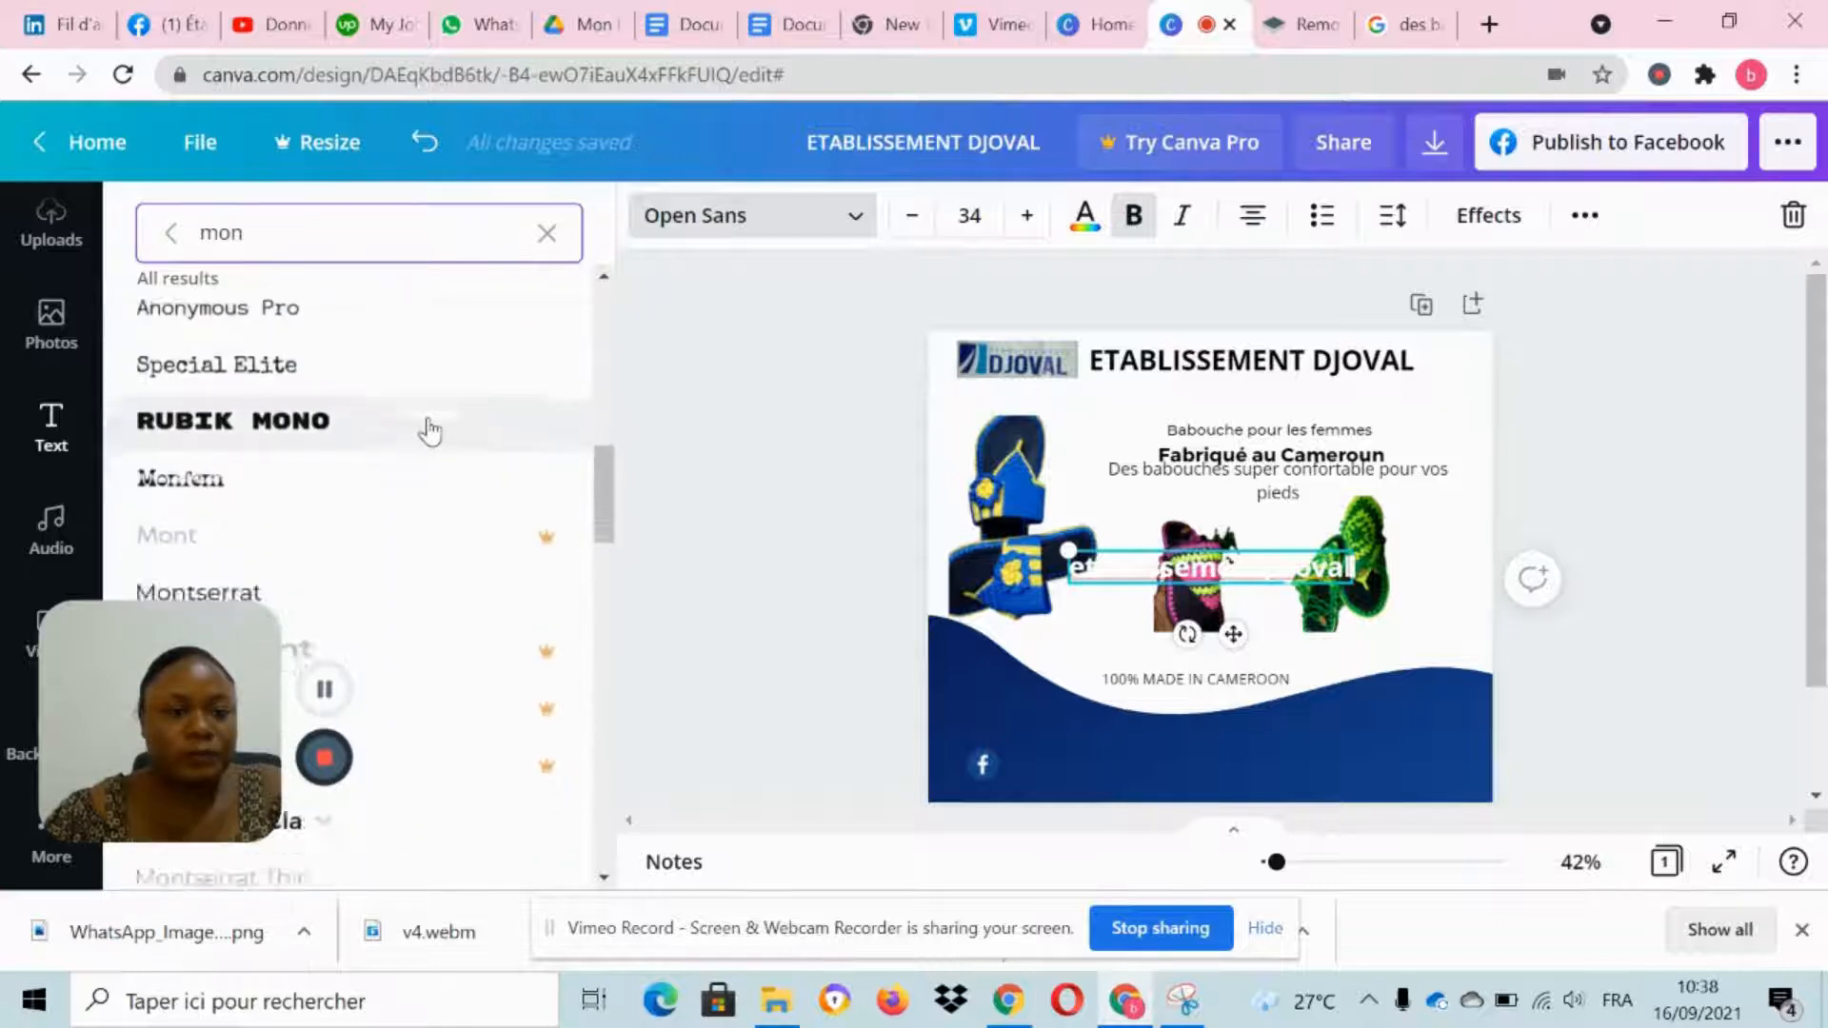
pyautogui.click(200, 473)
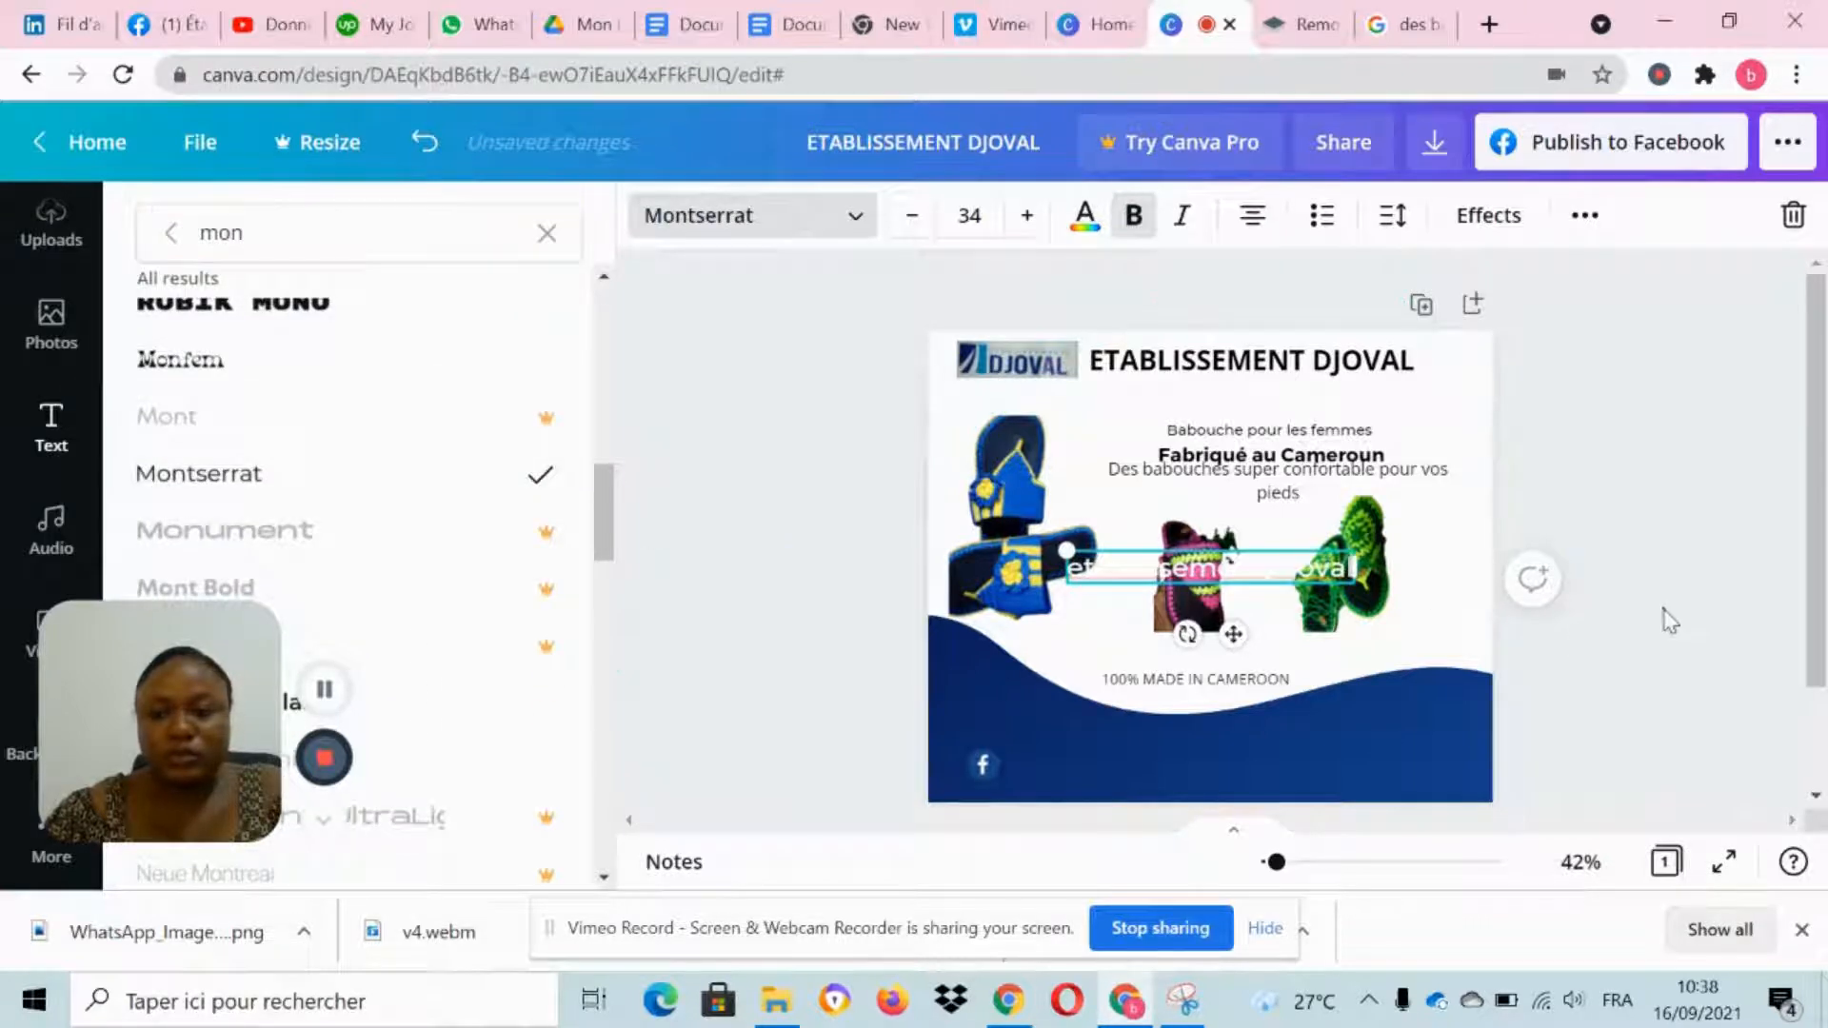
pyautogui.press('Escape')
# Step: Place the "etablissement djoval" text beside the Facebook icon on the wave and shrink it to about font size 21.2
pyautogui.moveTo(1104, 785); pyautogui.dragTo(1095, 767)
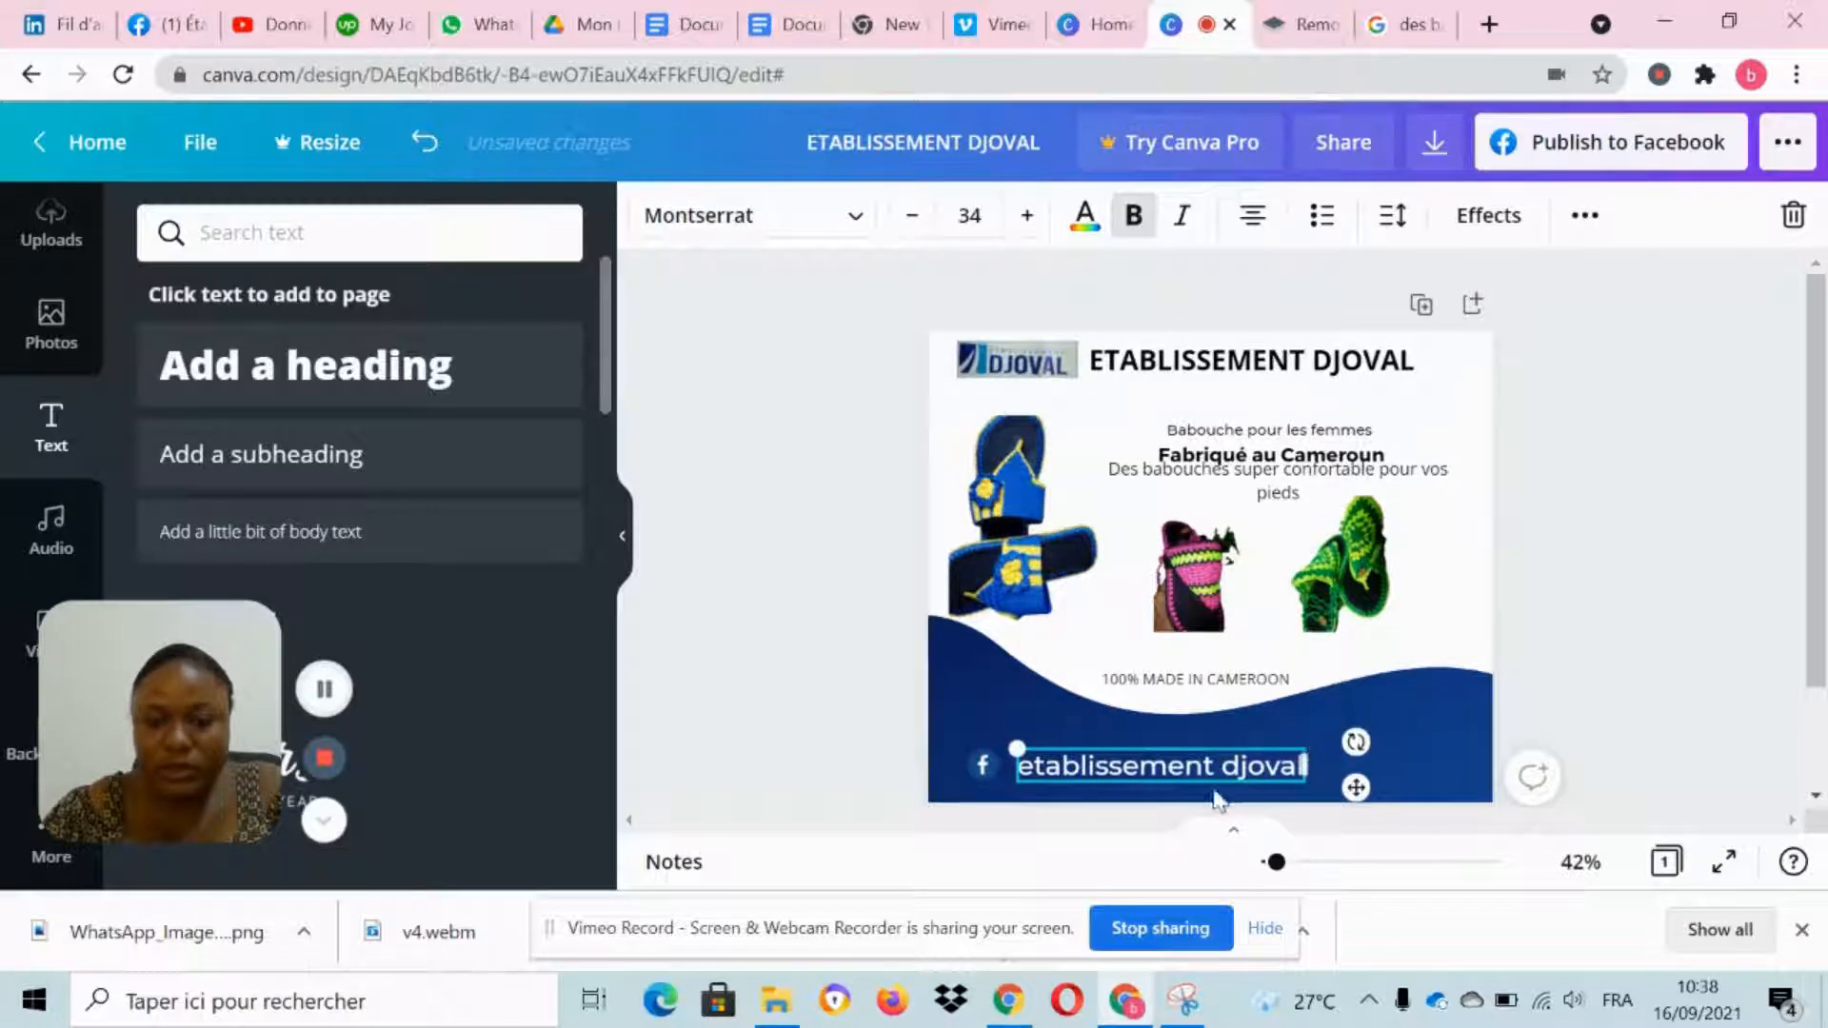
pyautogui.moveTo(1306, 783); pyautogui.dragTo(1205, 790)
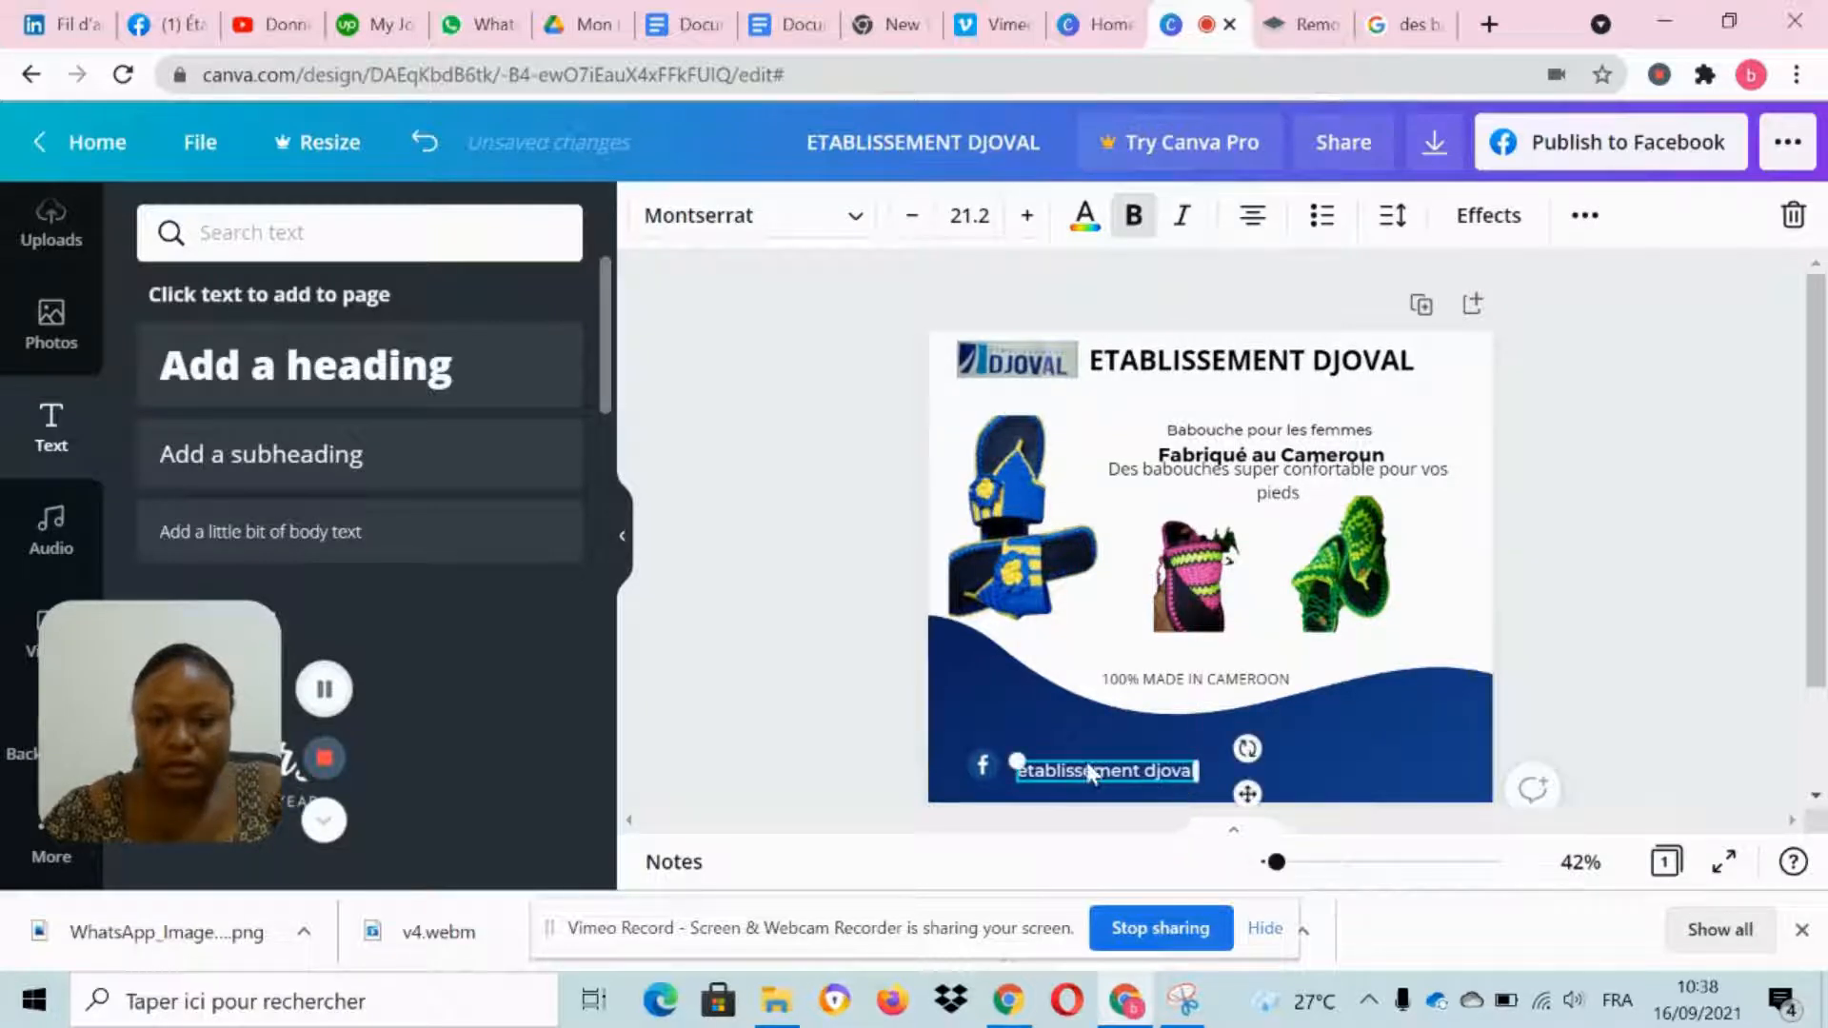
pyautogui.moveTo(1092, 773); pyautogui.dragTo(1084, 766)
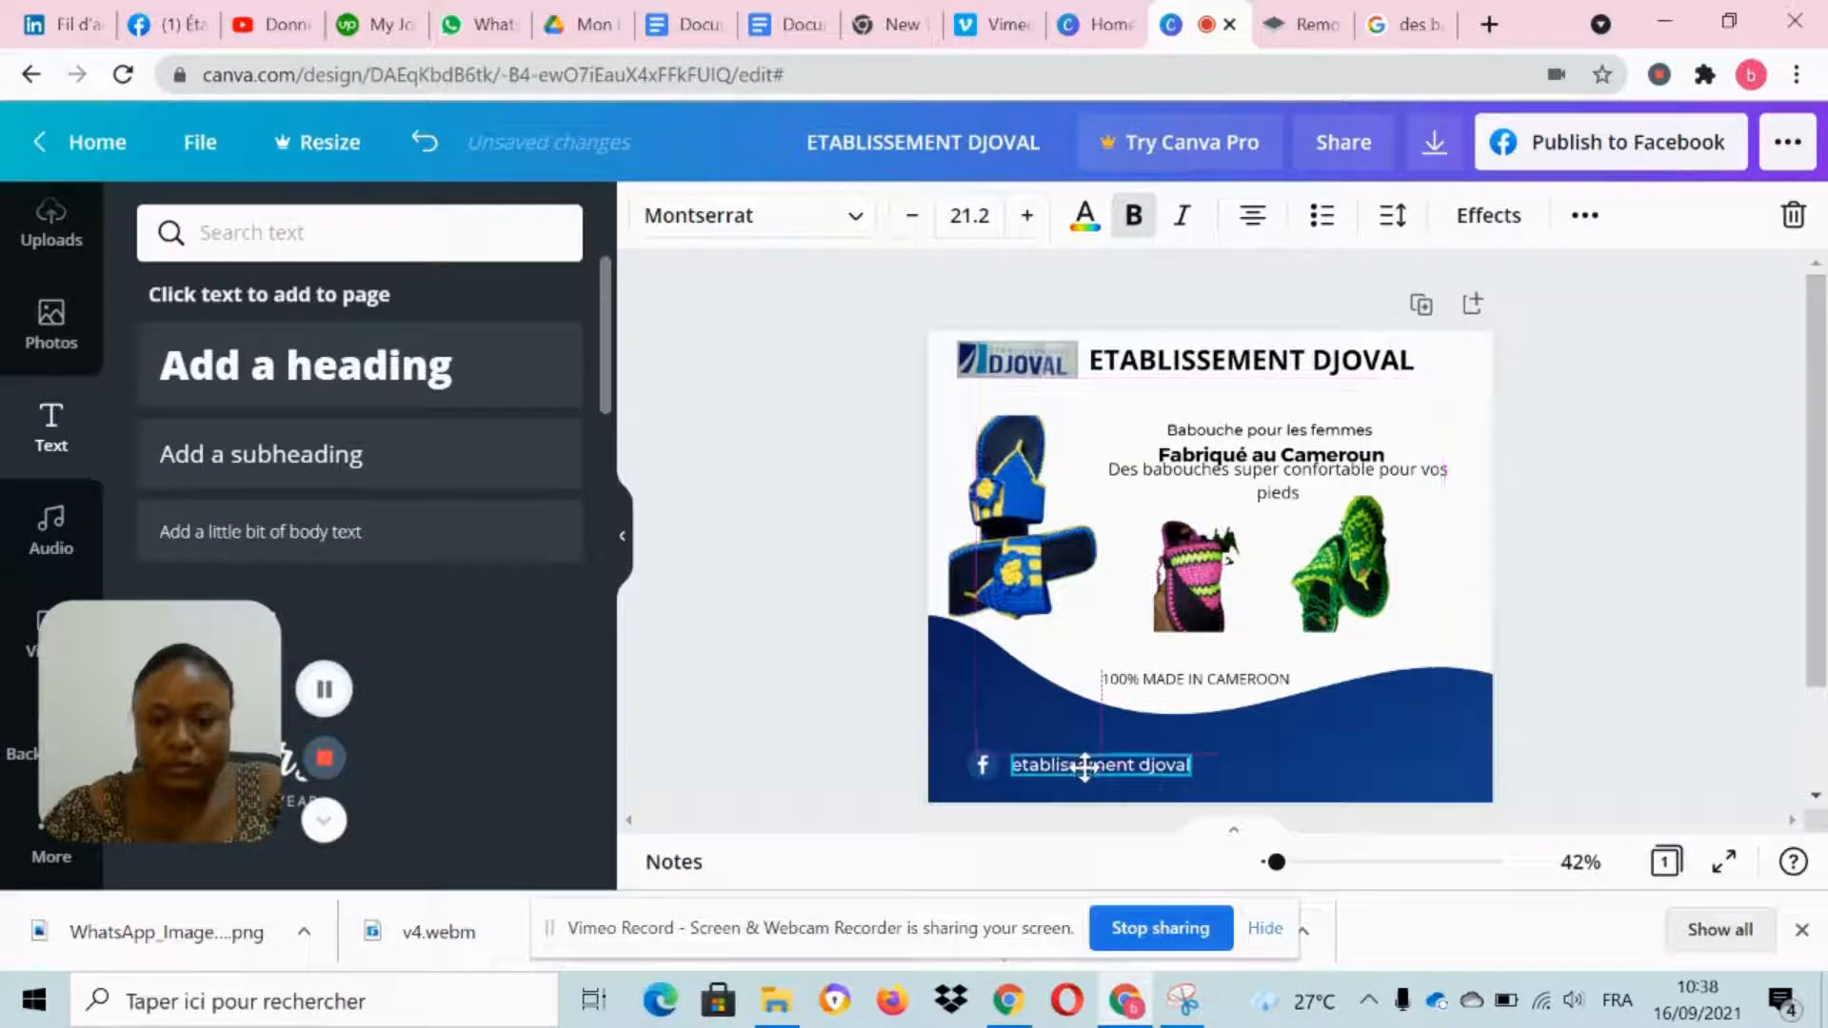
pyautogui.click(889, 667)
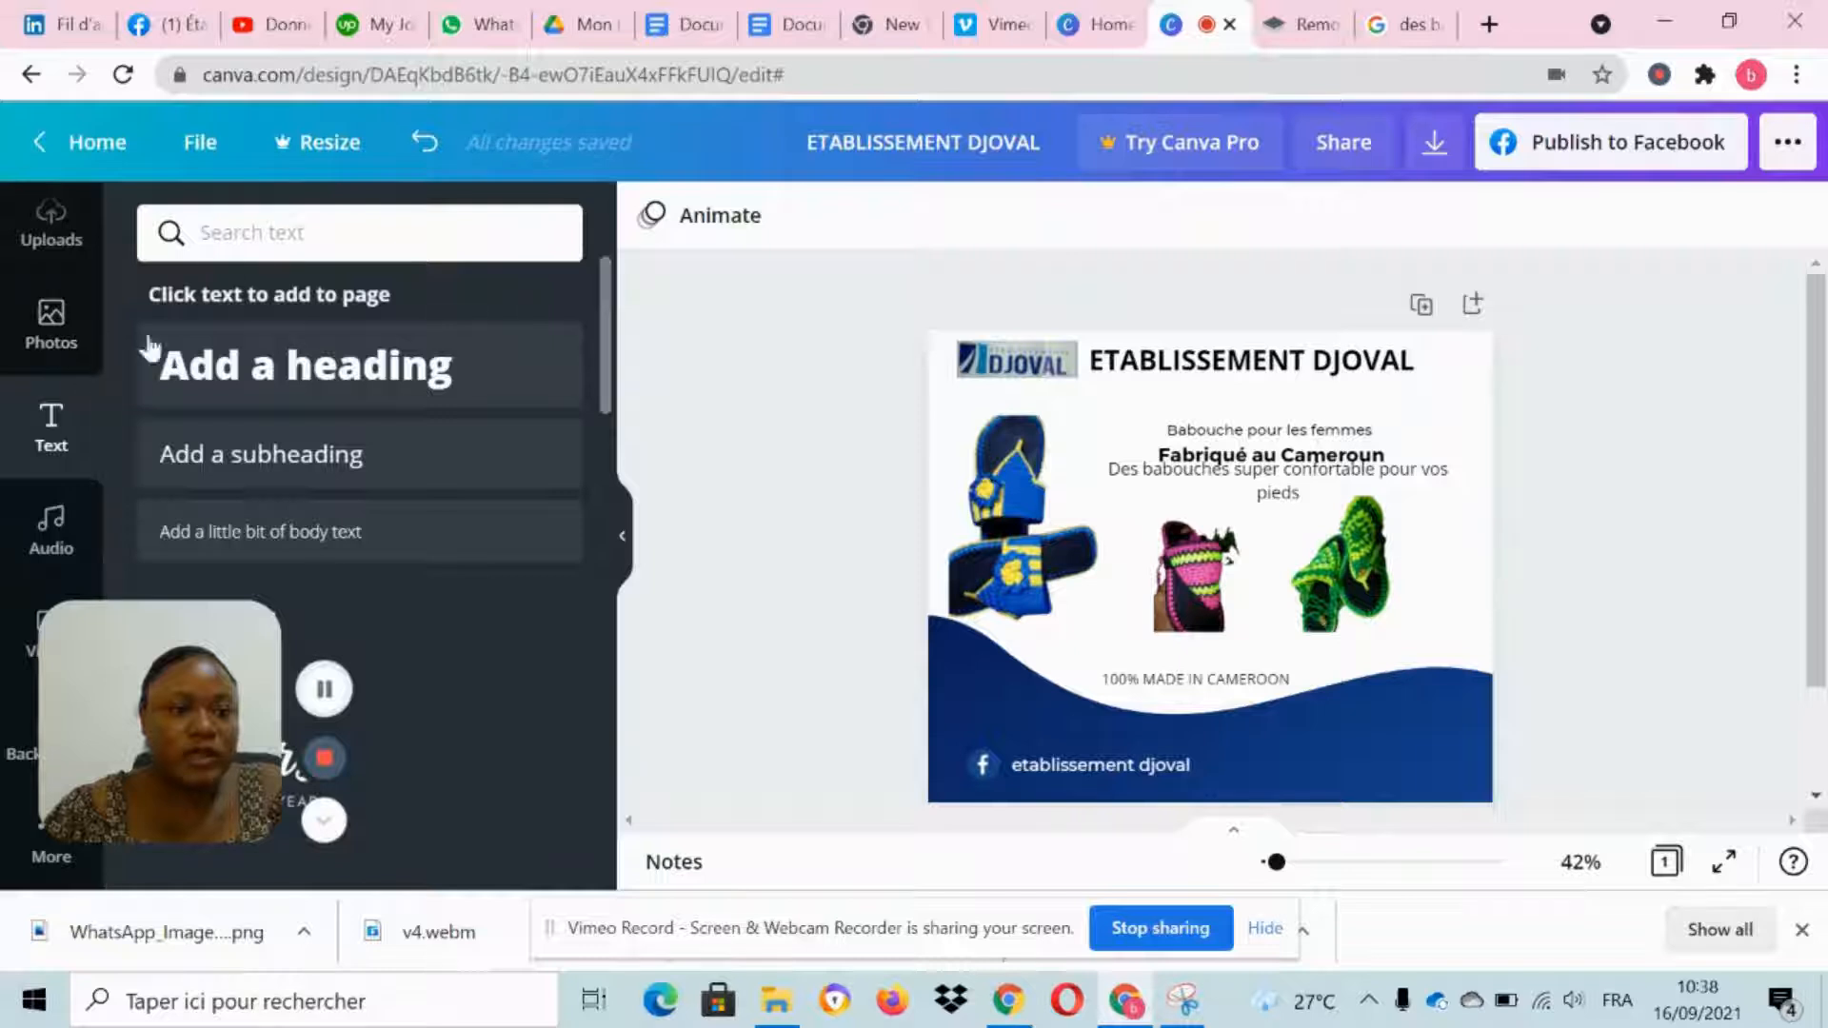
# Step: Search the elements library for "whatsapp"
pyautogui.scroll(2, 10, 405)
pyautogui.click(49, 367)
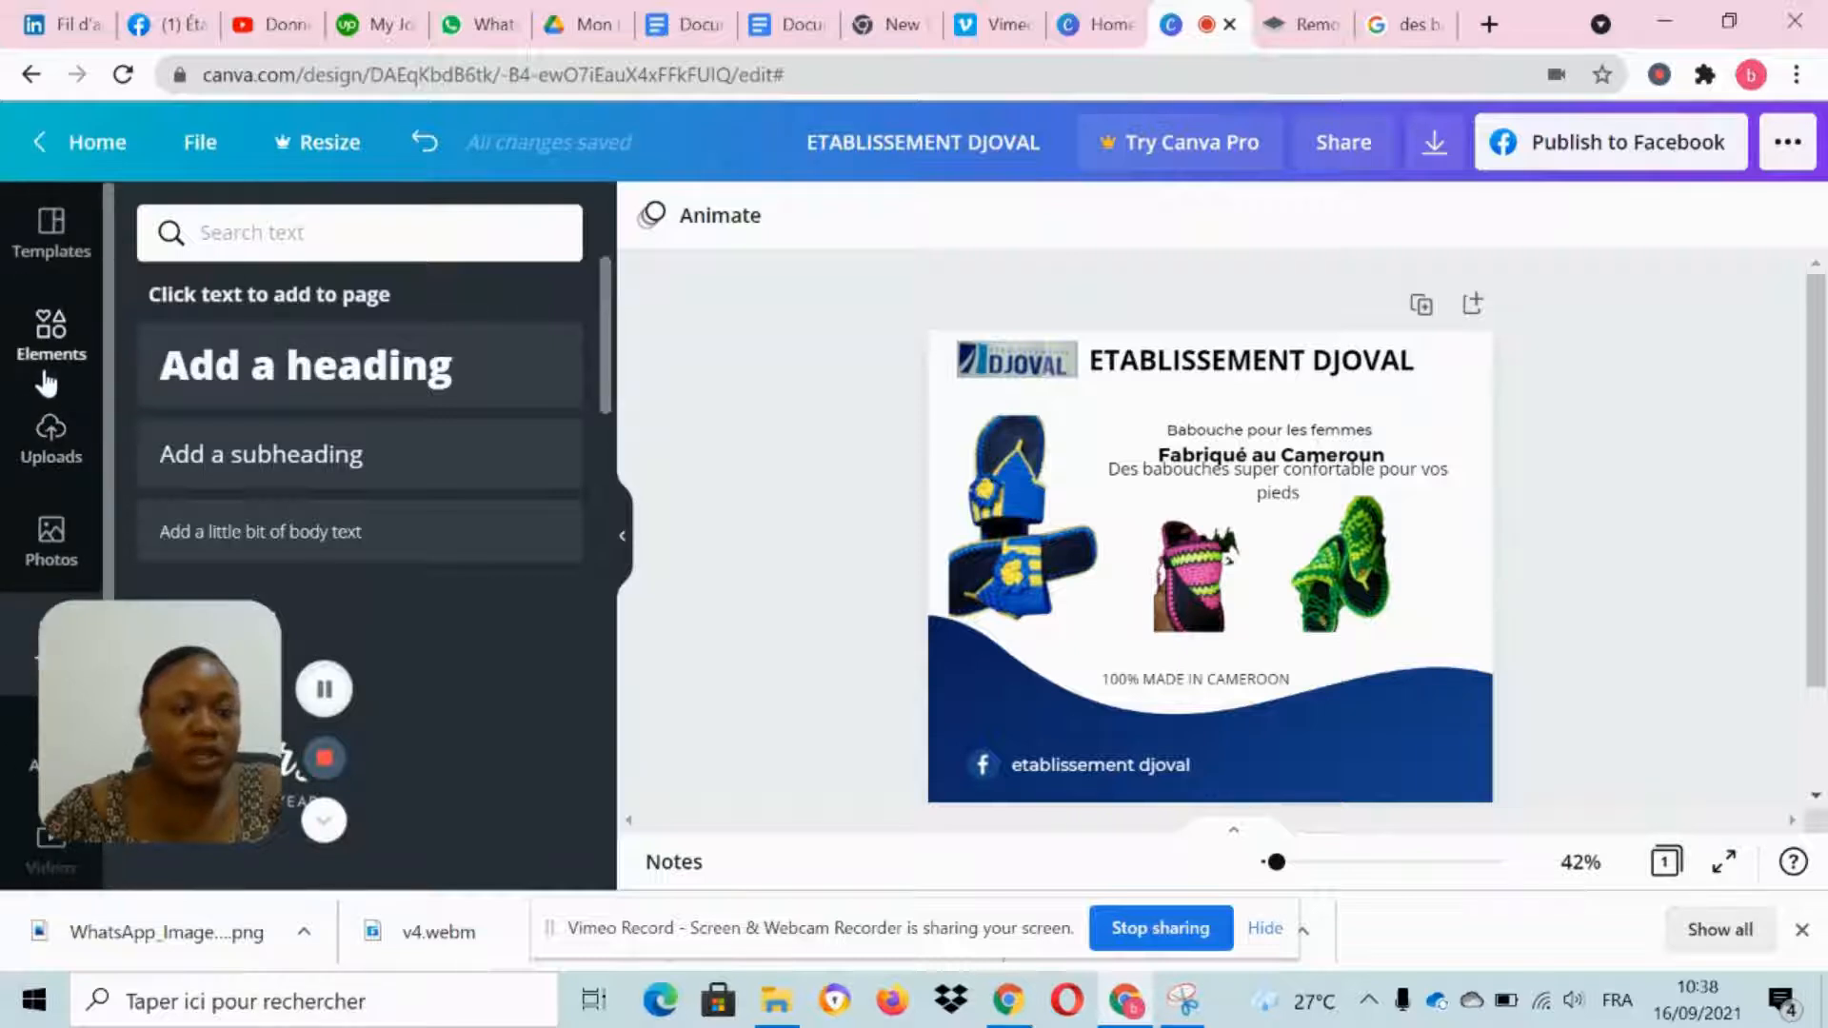
pyautogui.click(337, 227)
pyautogui.press('Return')
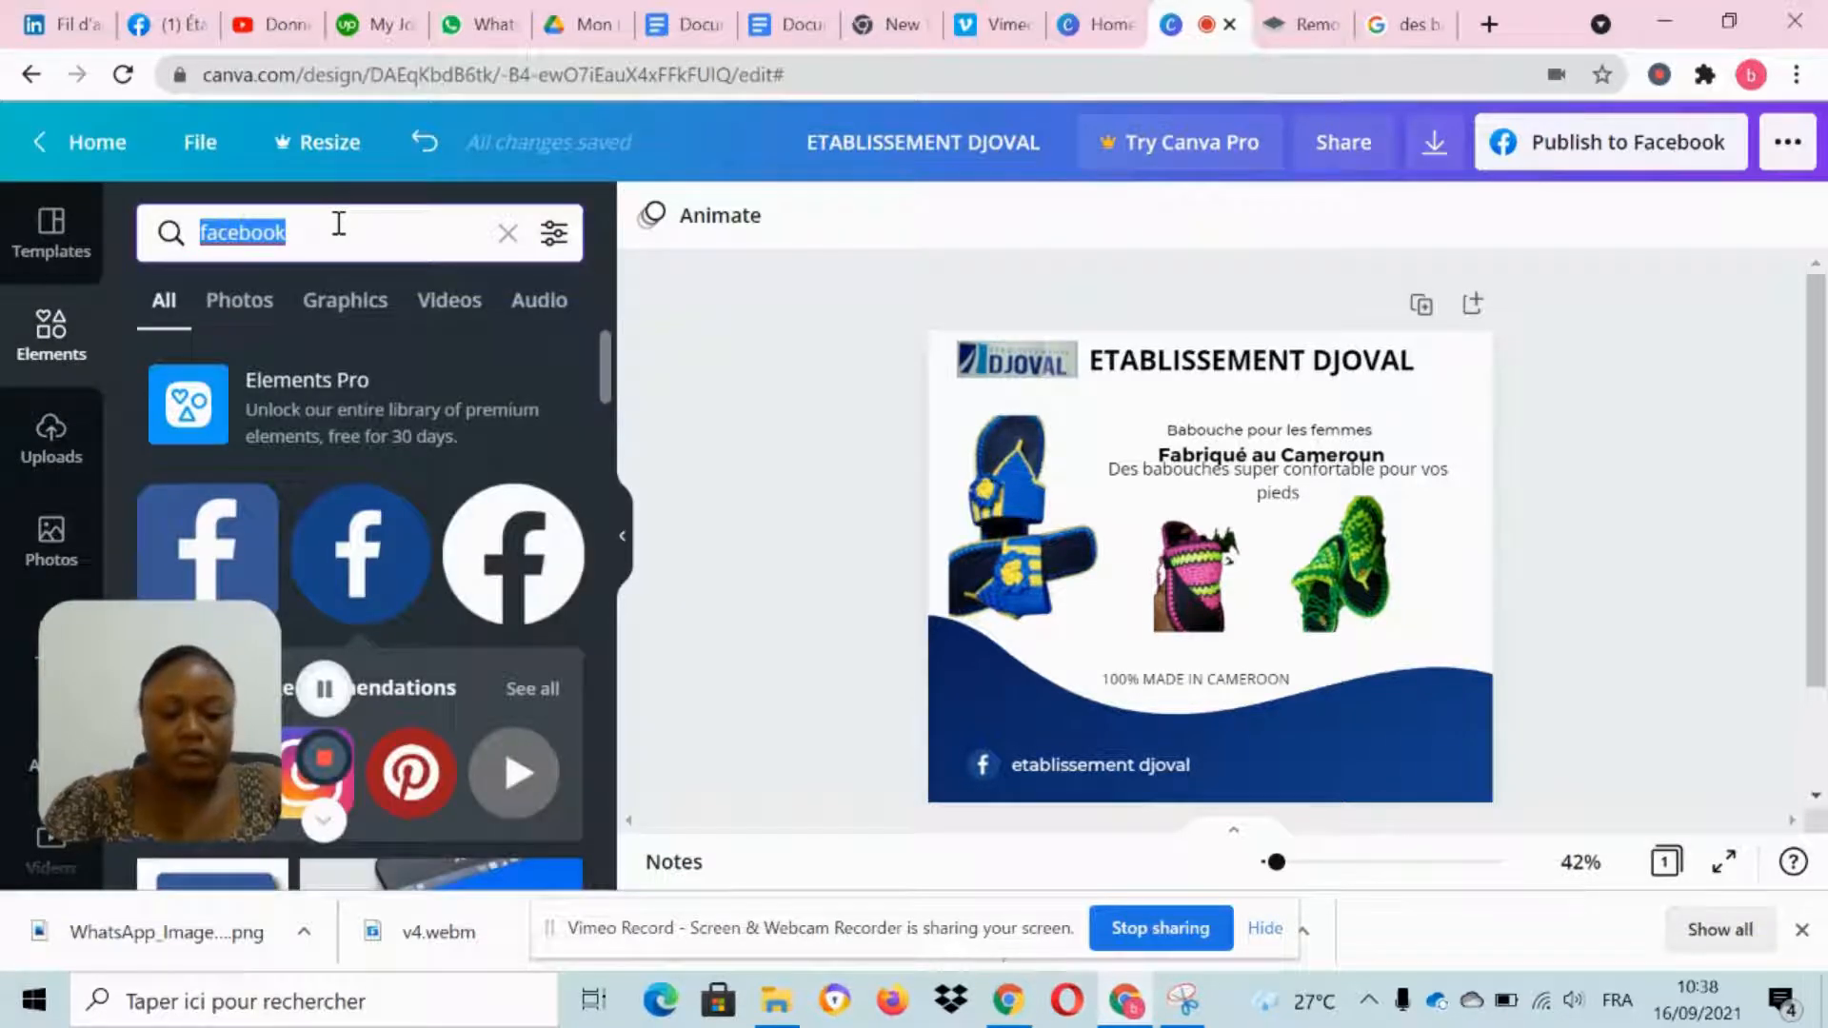
pyautogui.write('whatsapp')
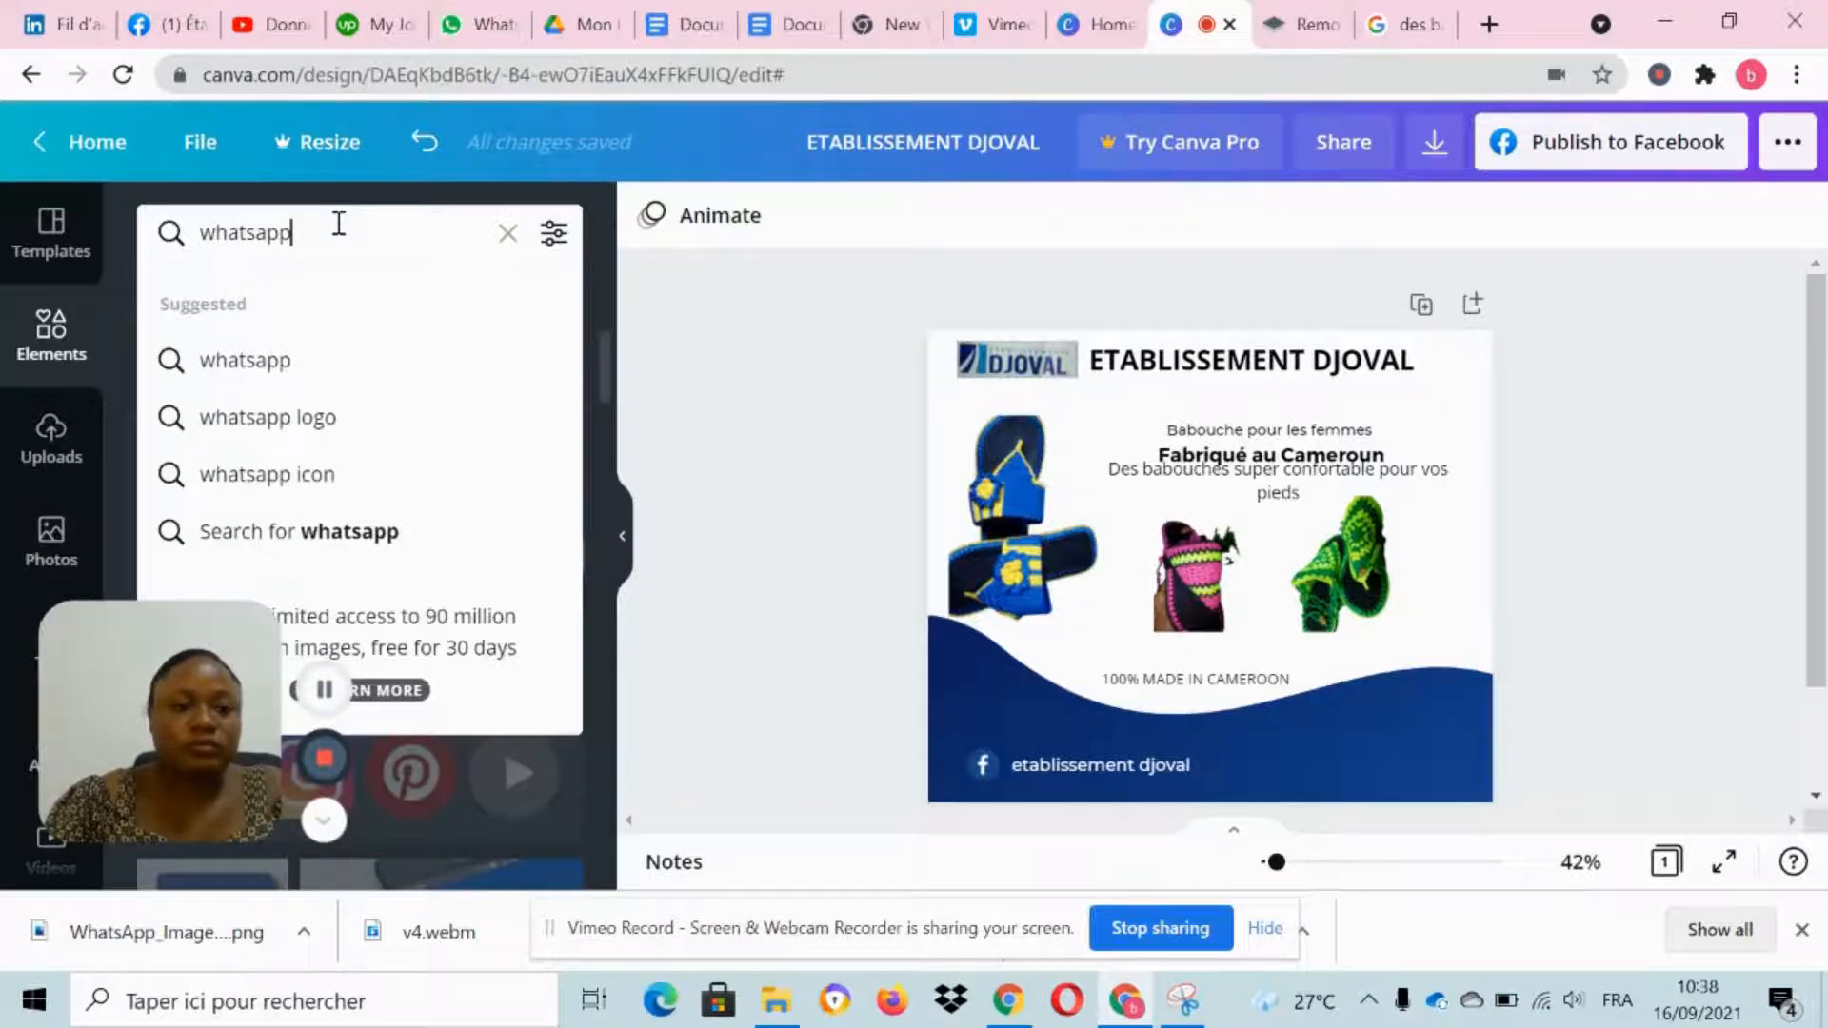
pyautogui.press('Return')
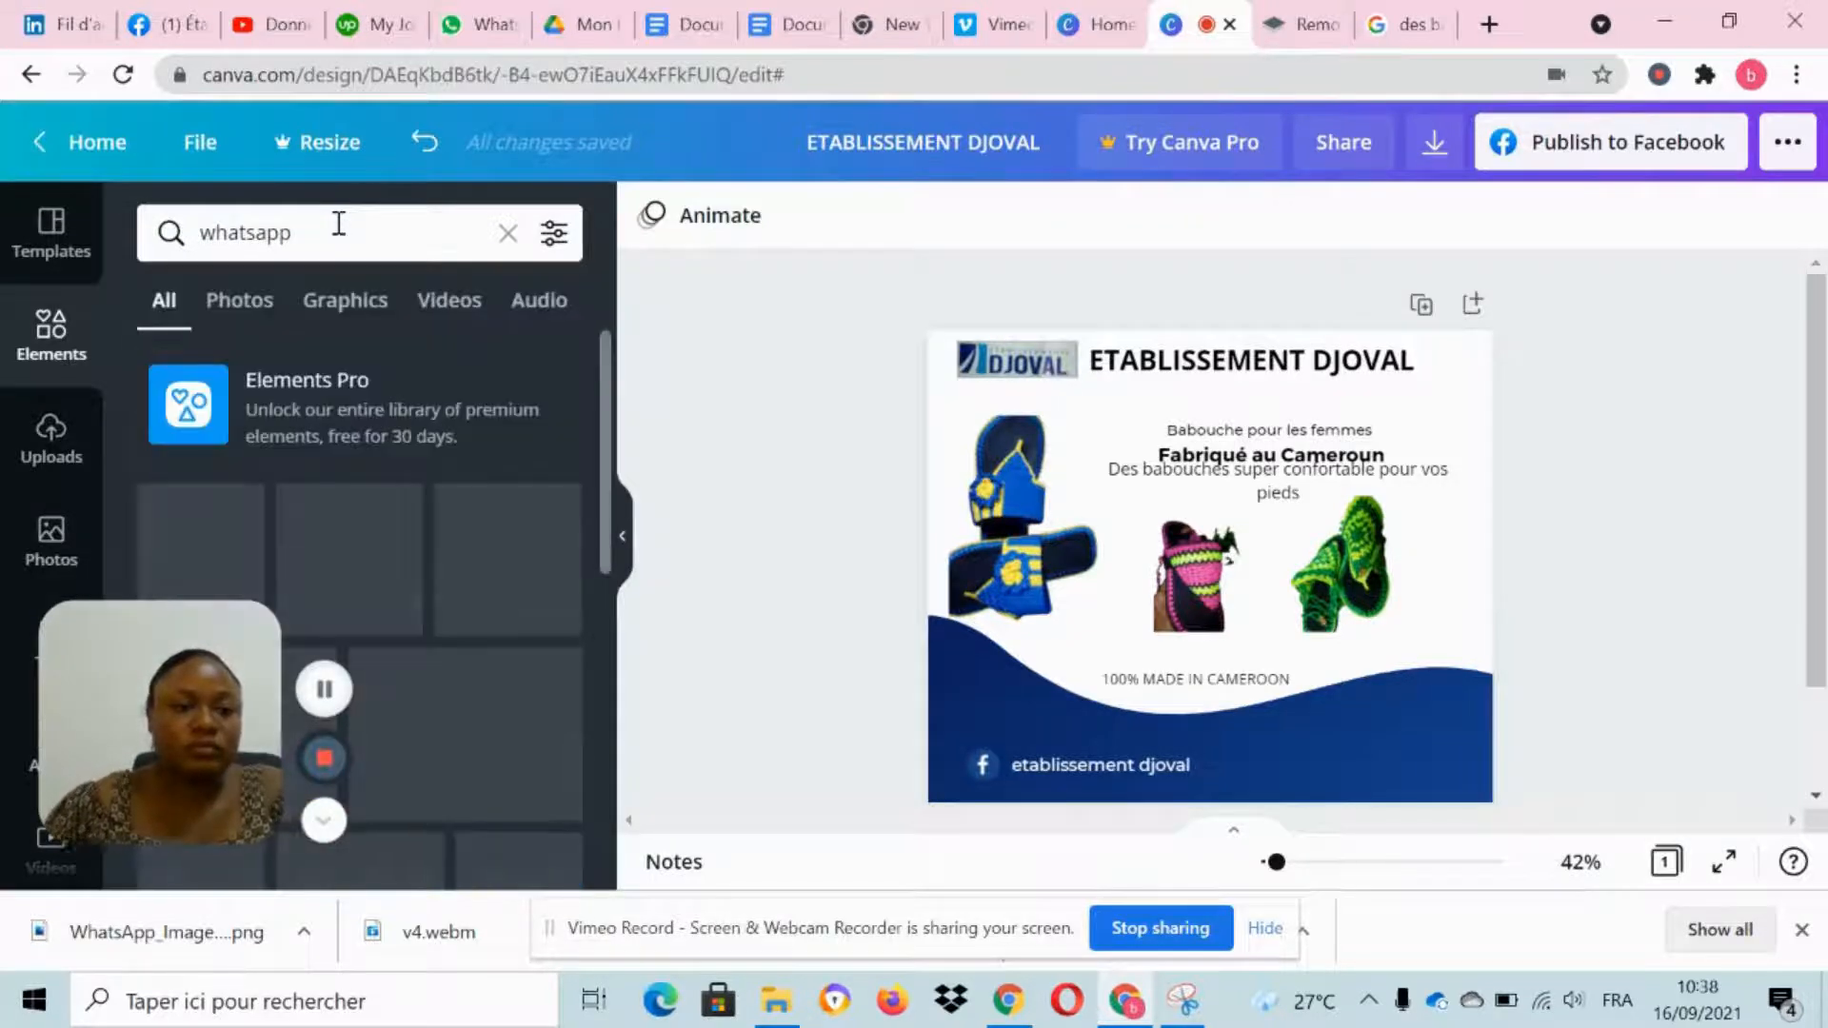
# Step: Add the green square WhatsApp icon, shrink it to about the Facebook icon's size and place it just after the "etablissement djoval" text
pyautogui.scroll(-2, 495, 438)
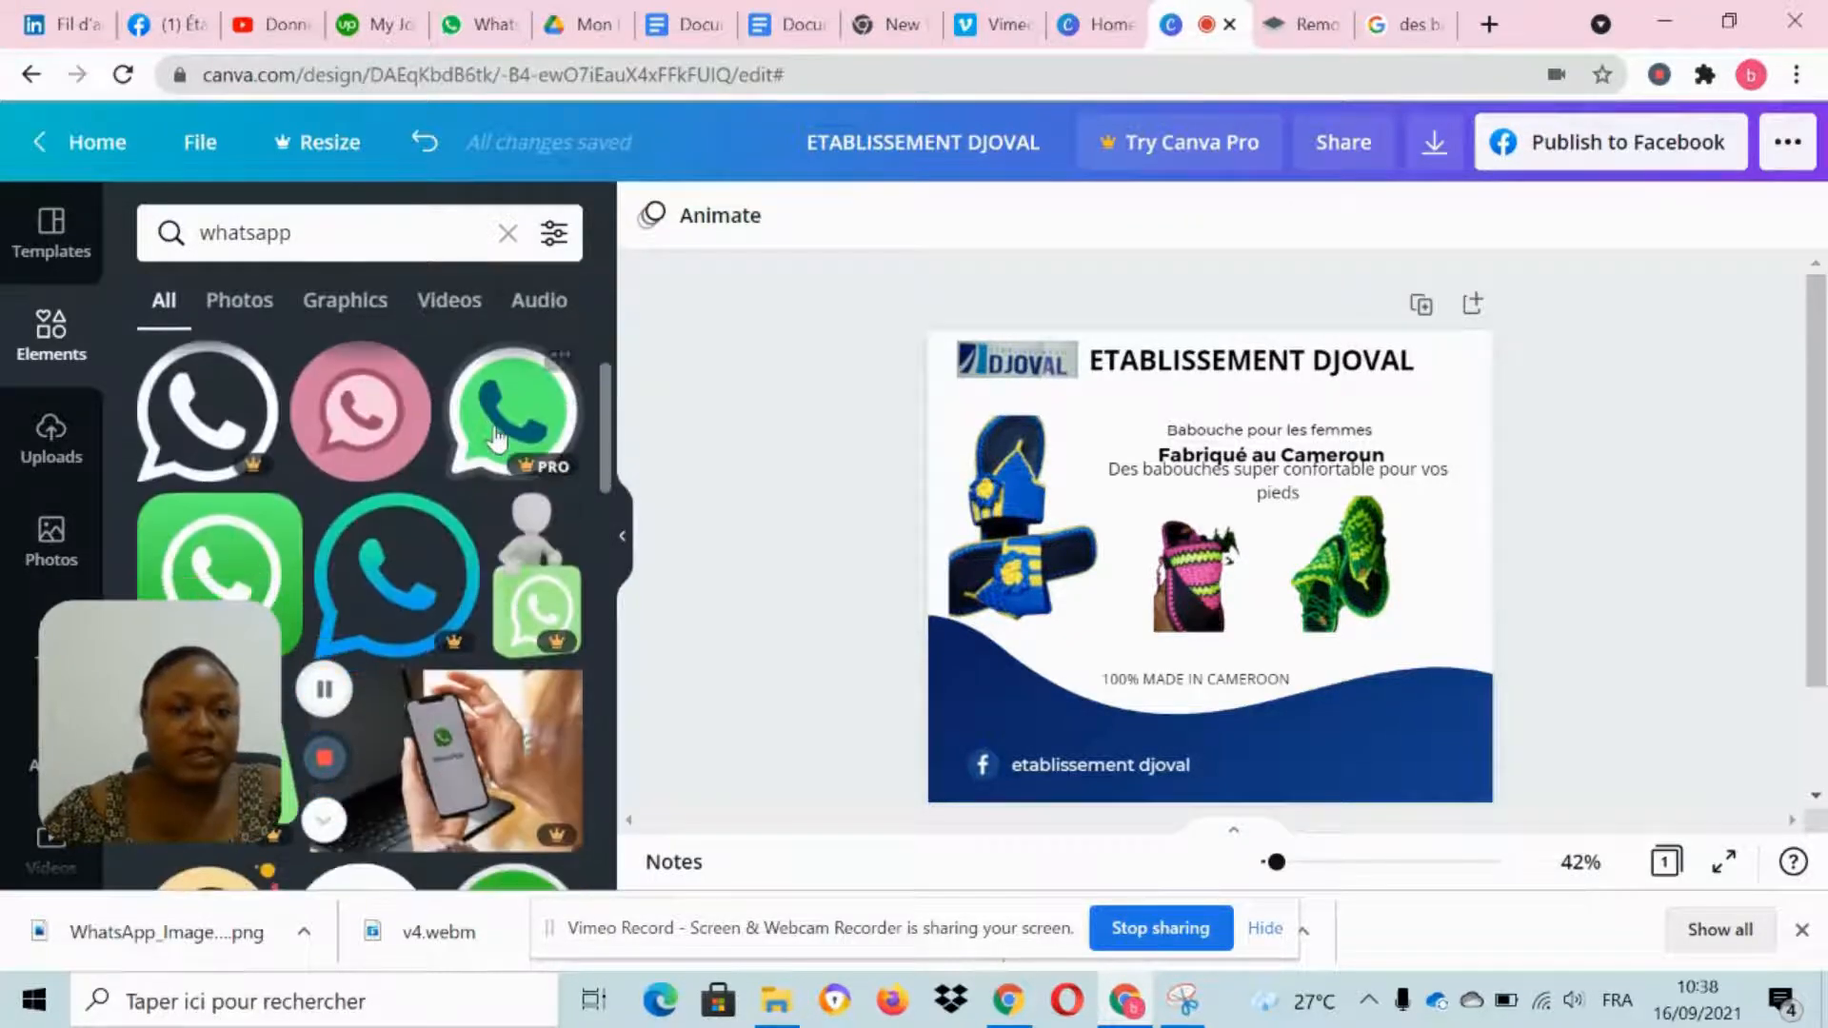
pyautogui.click(238, 447)
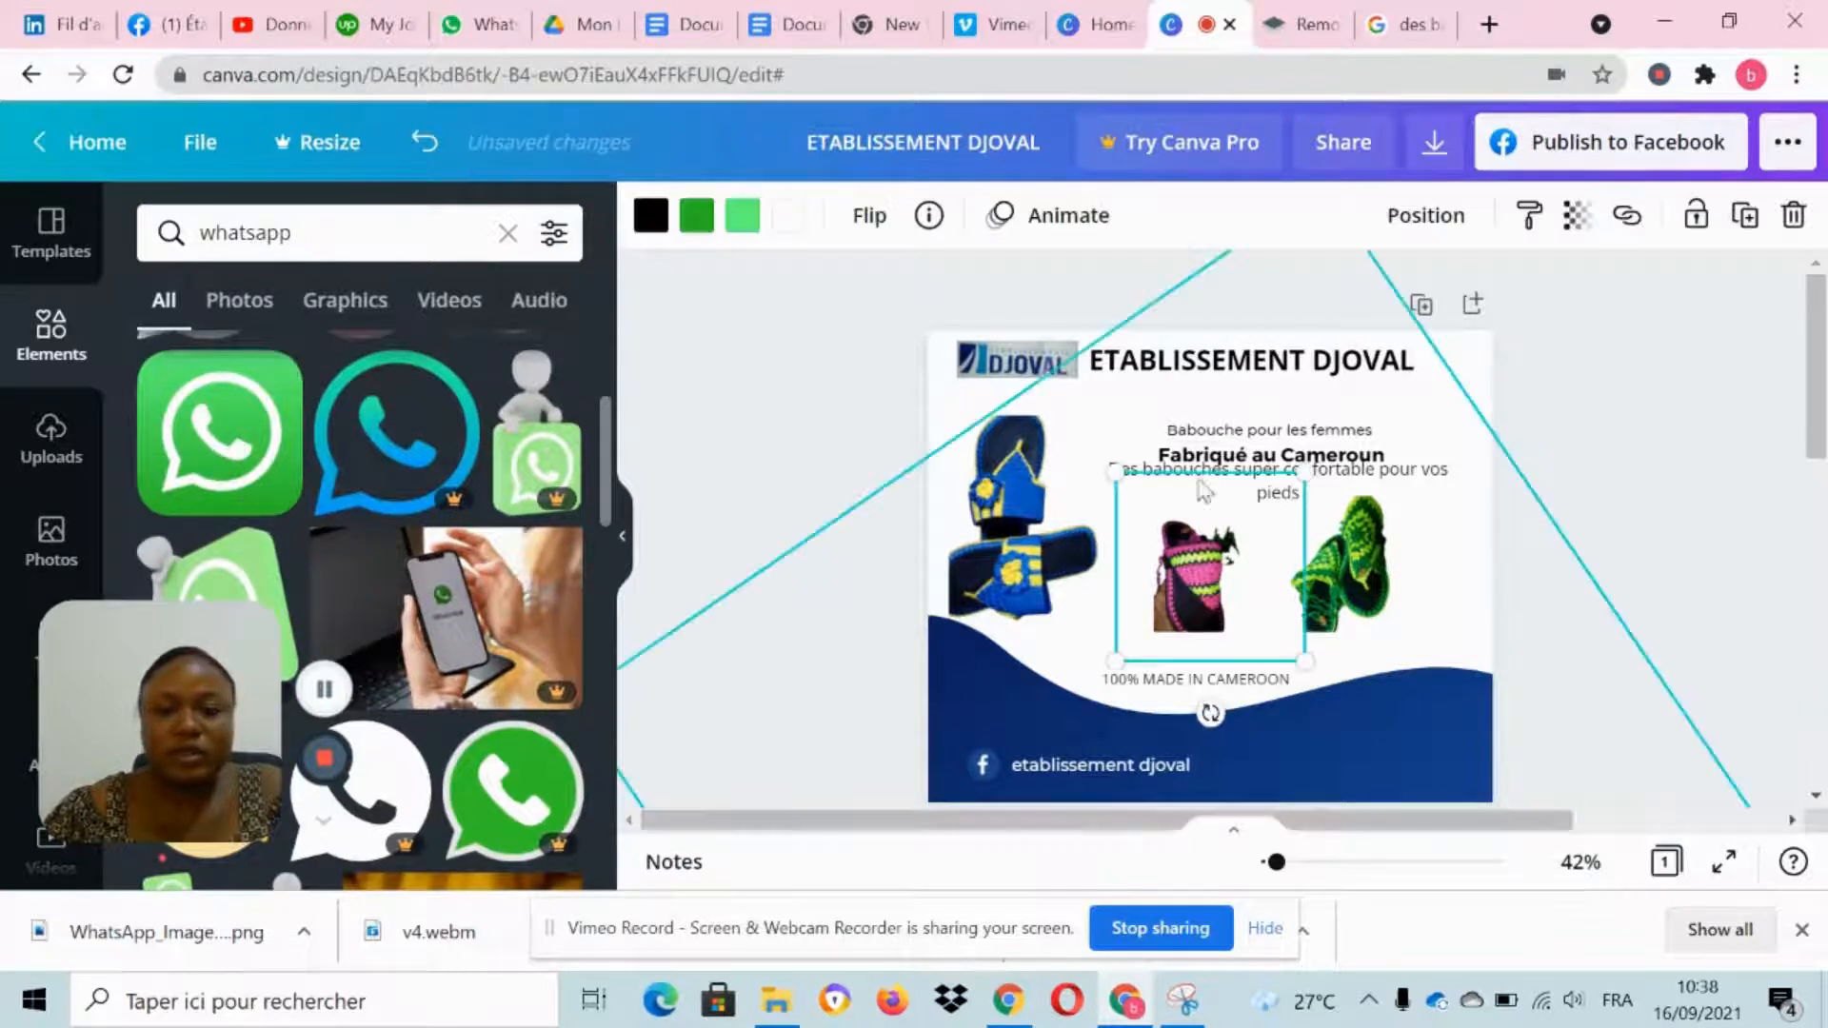
pyautogui.moveTo(1116, 469); pyautogui.dragTo(1297, 660)
pyautogui.moveTo(1228, 745); pyautogui.dragTo(1230, 765)
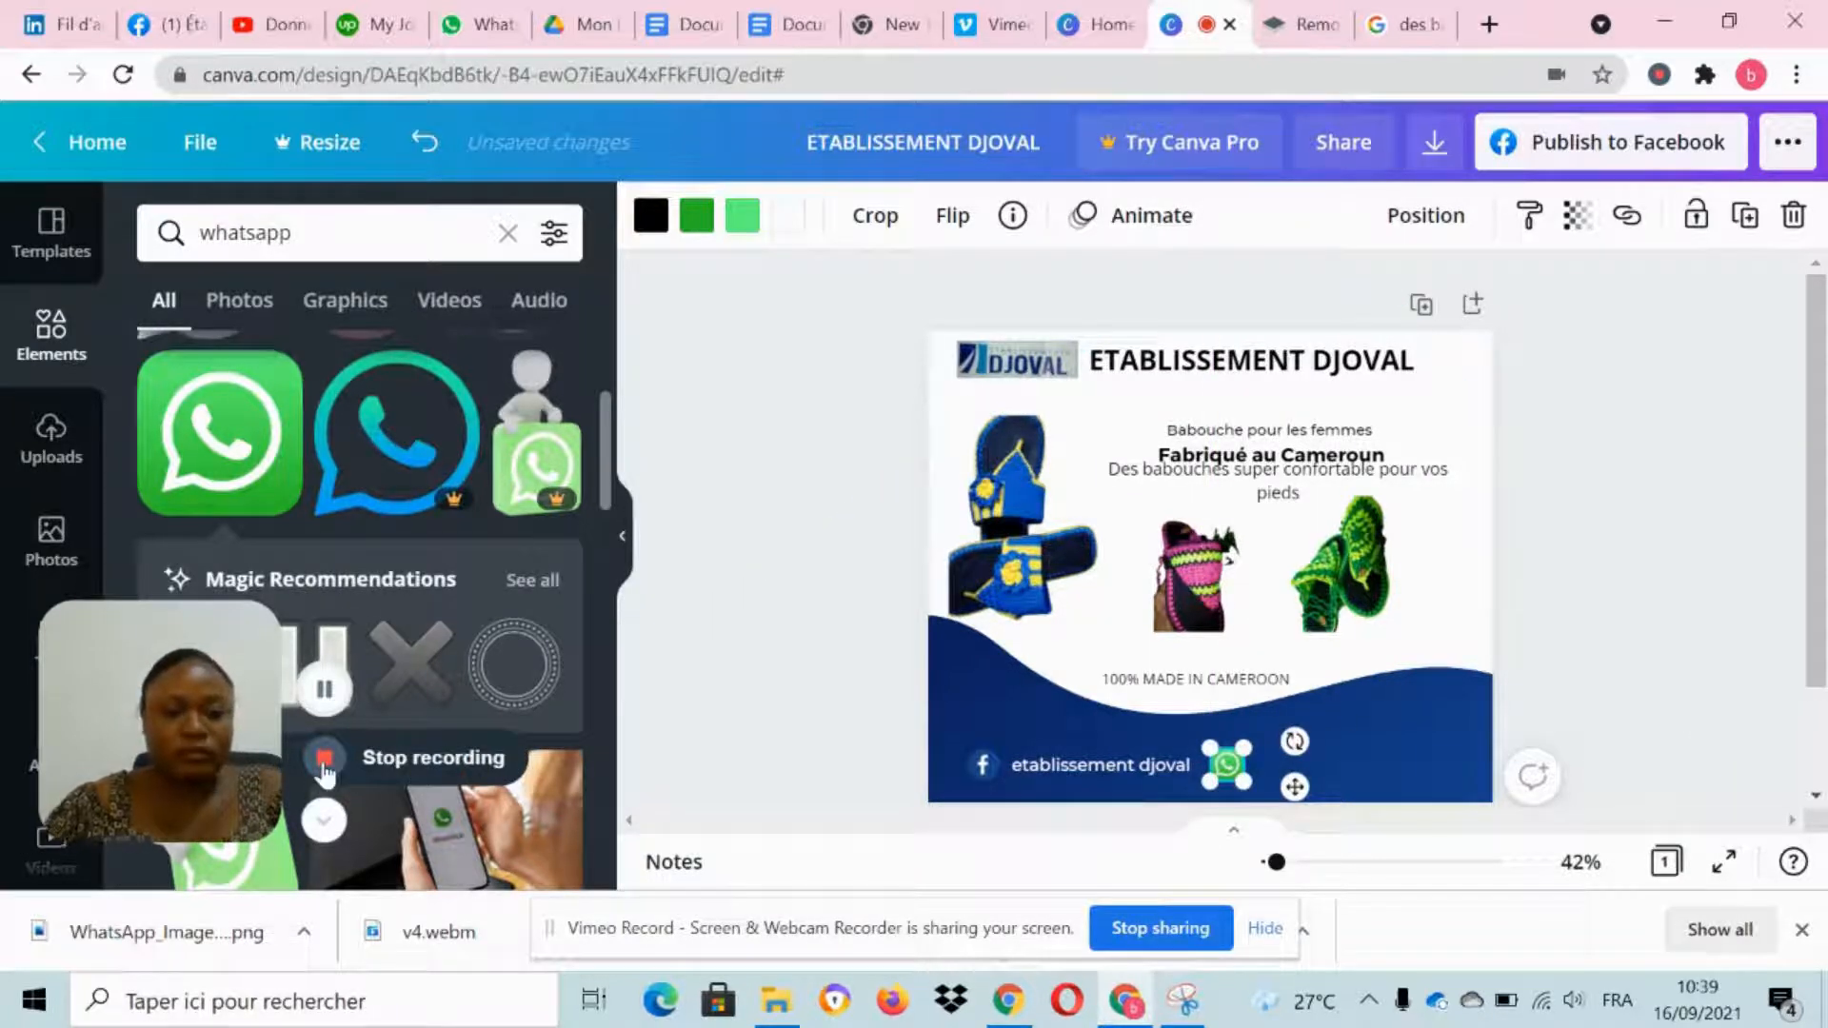
pyautogui.click(324, 758)
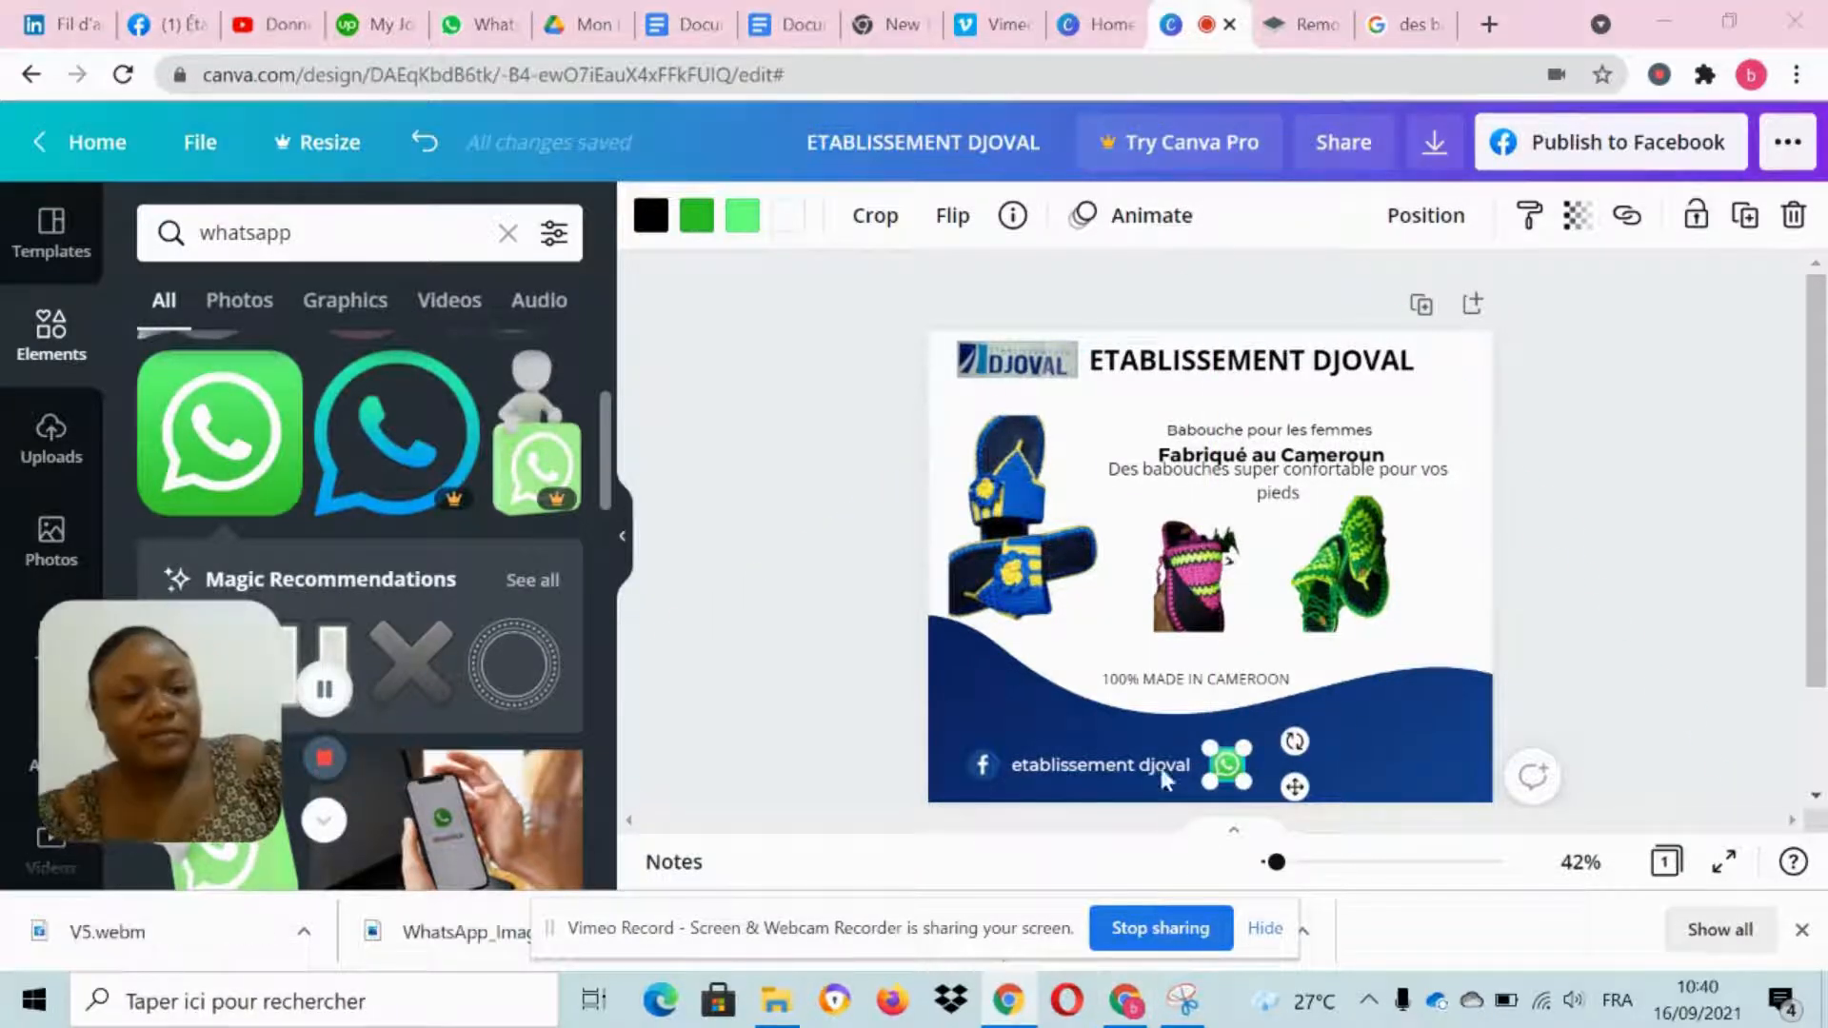
# Step: Paste the business's WhatsApp phone number as text and place it beside the WhatsApp icon on the wave
pyautogui.click(1324, 775)
pyautogui.hotkey('ctrl', 'v')
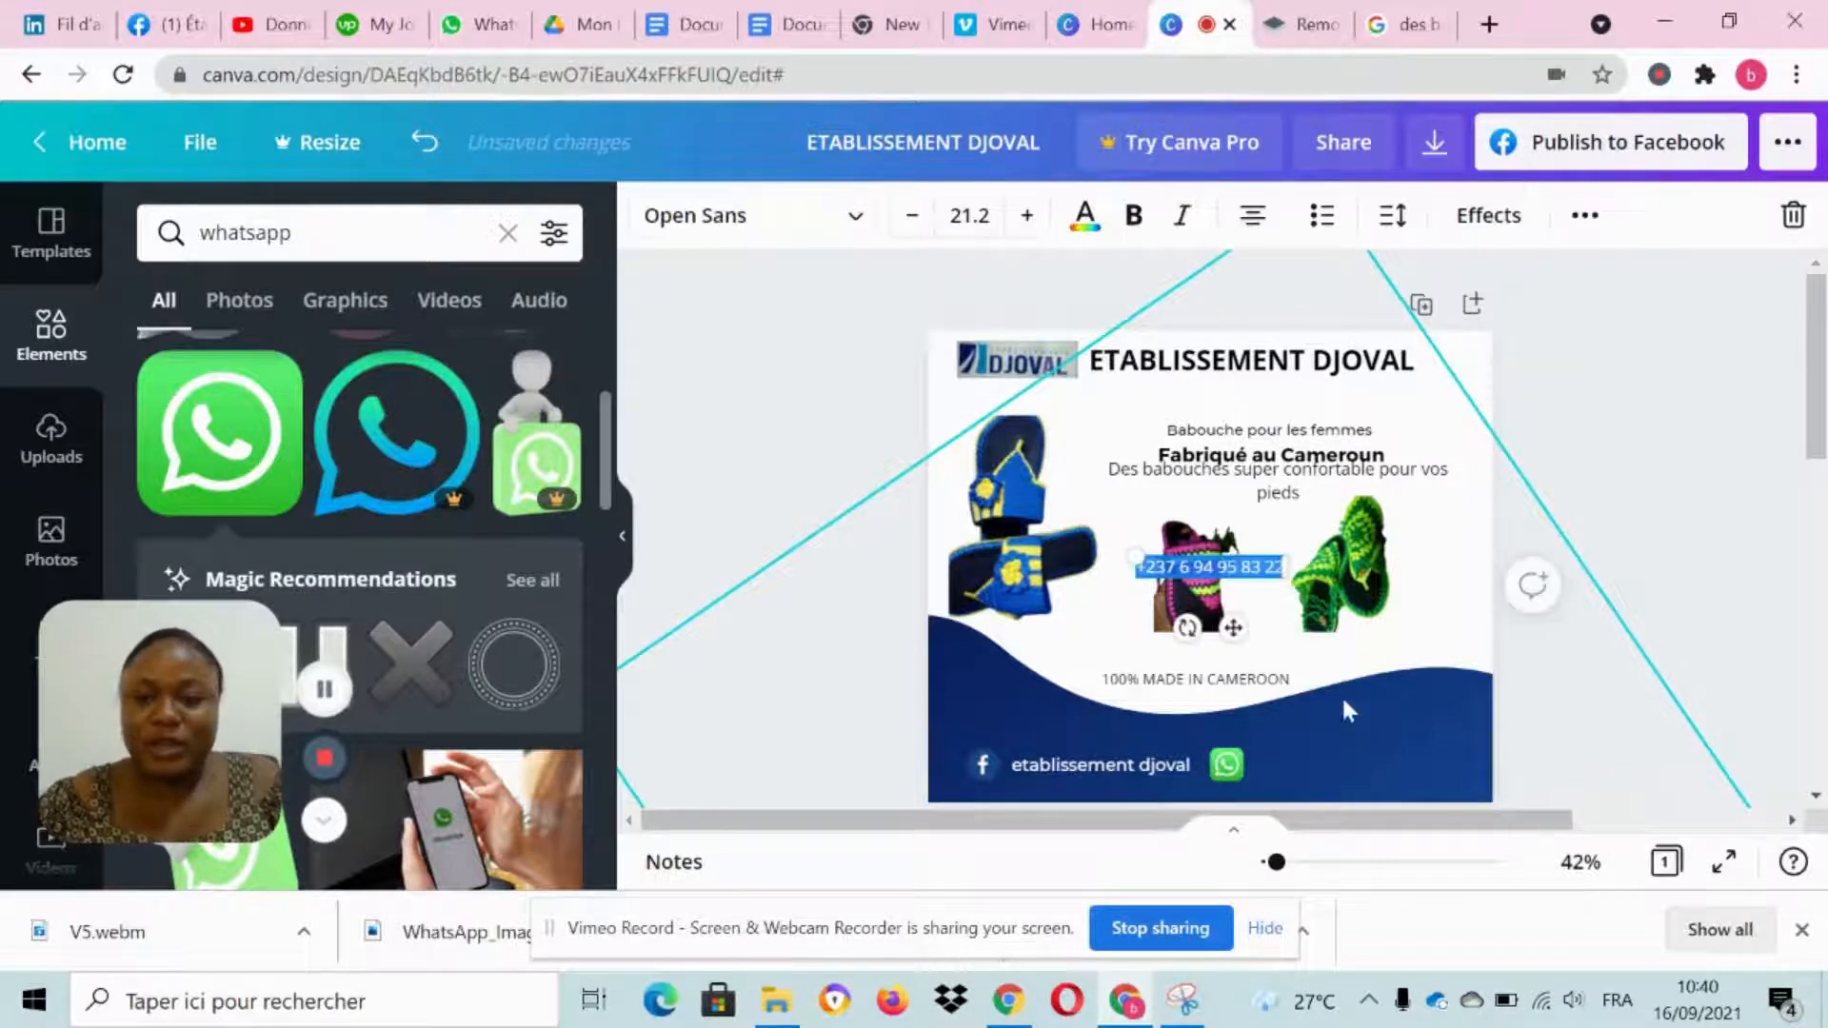
pyautogui.click(1567, 494)
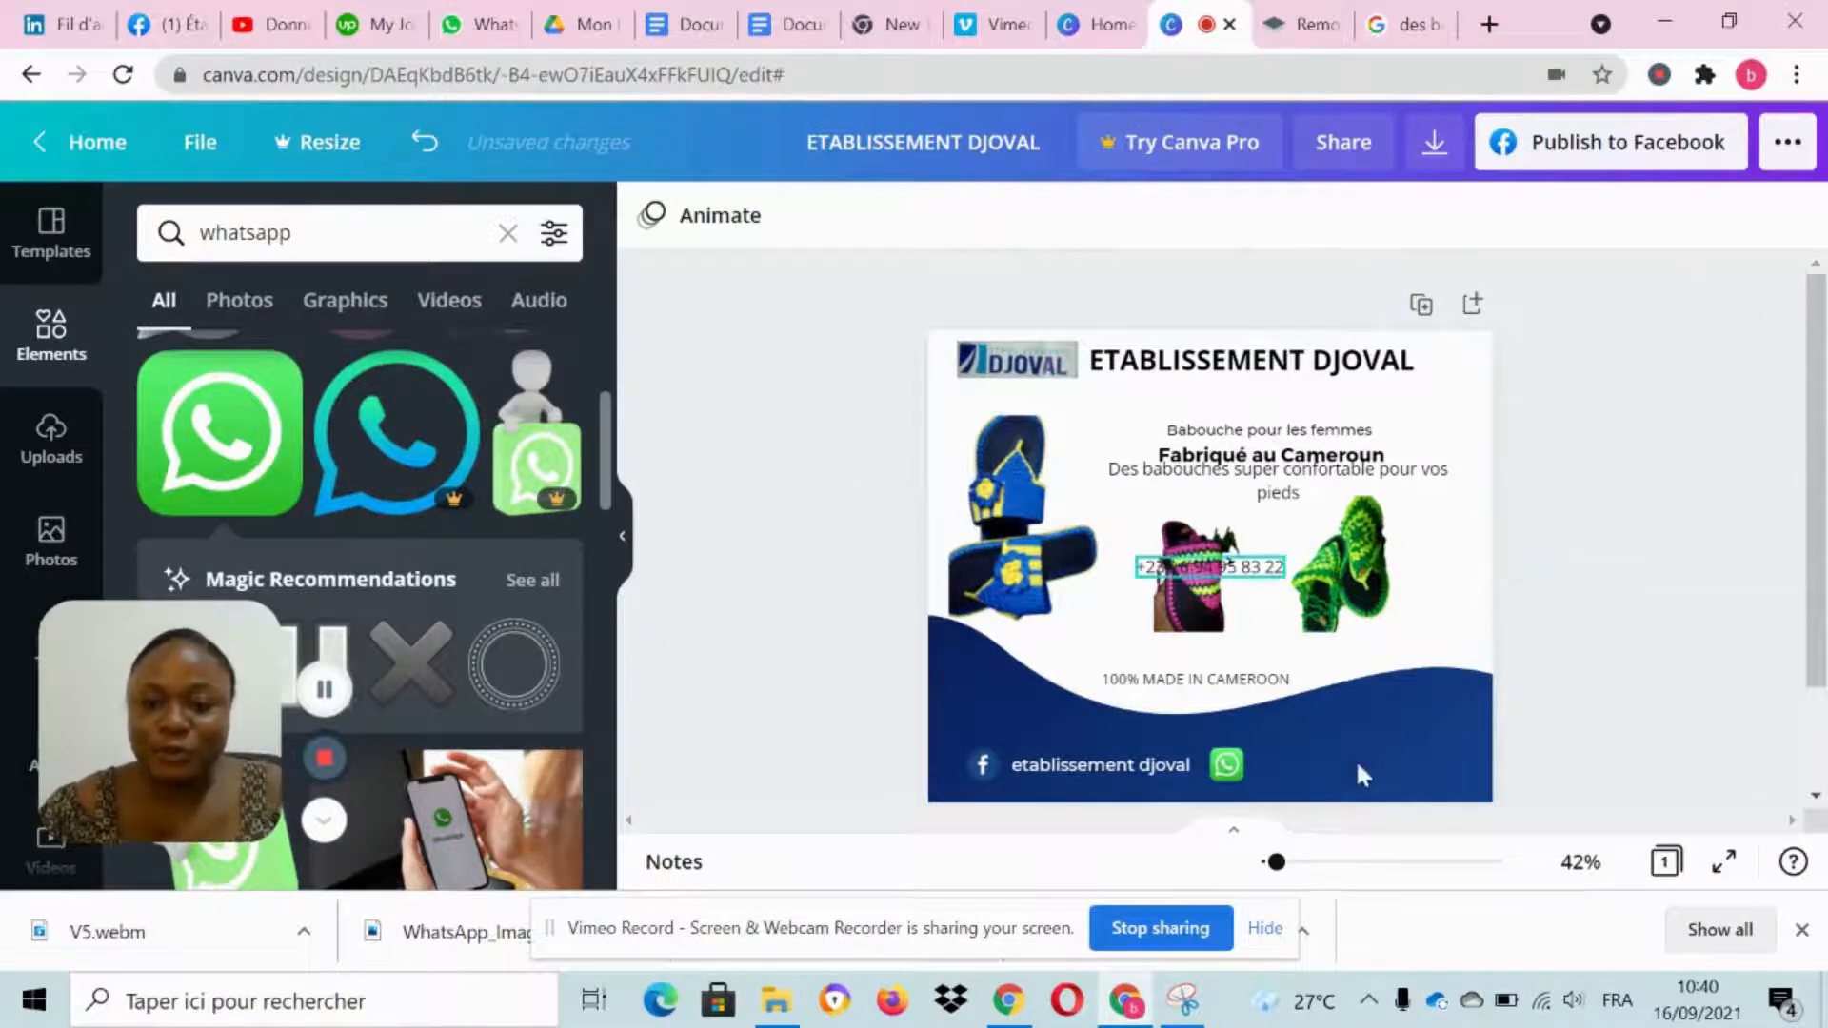
pyautogui.moveTo(1214, 572); pyautogui.dragTo(1323, 779)
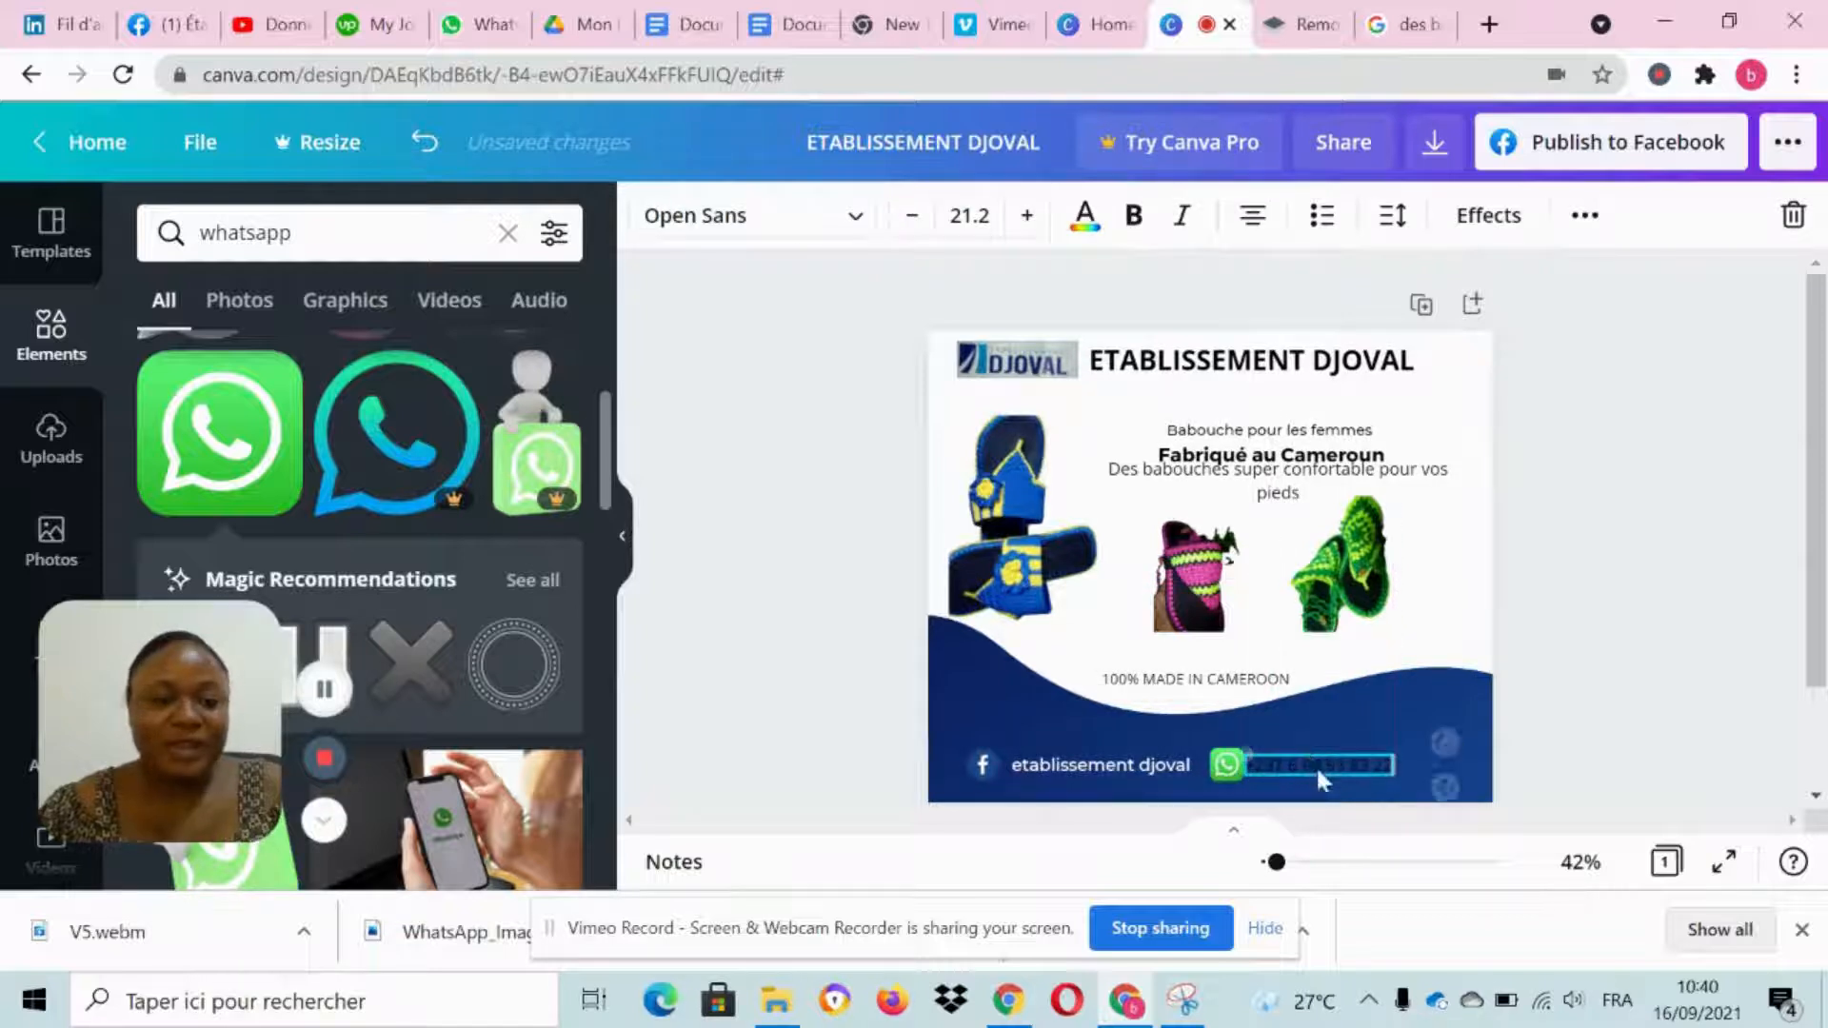
# Step: Format the phone number in bold white Montserrat and shift it slightly away from the WhatsApp icon
pyautogui.click(748, 218)
pyautogui.write('mon')
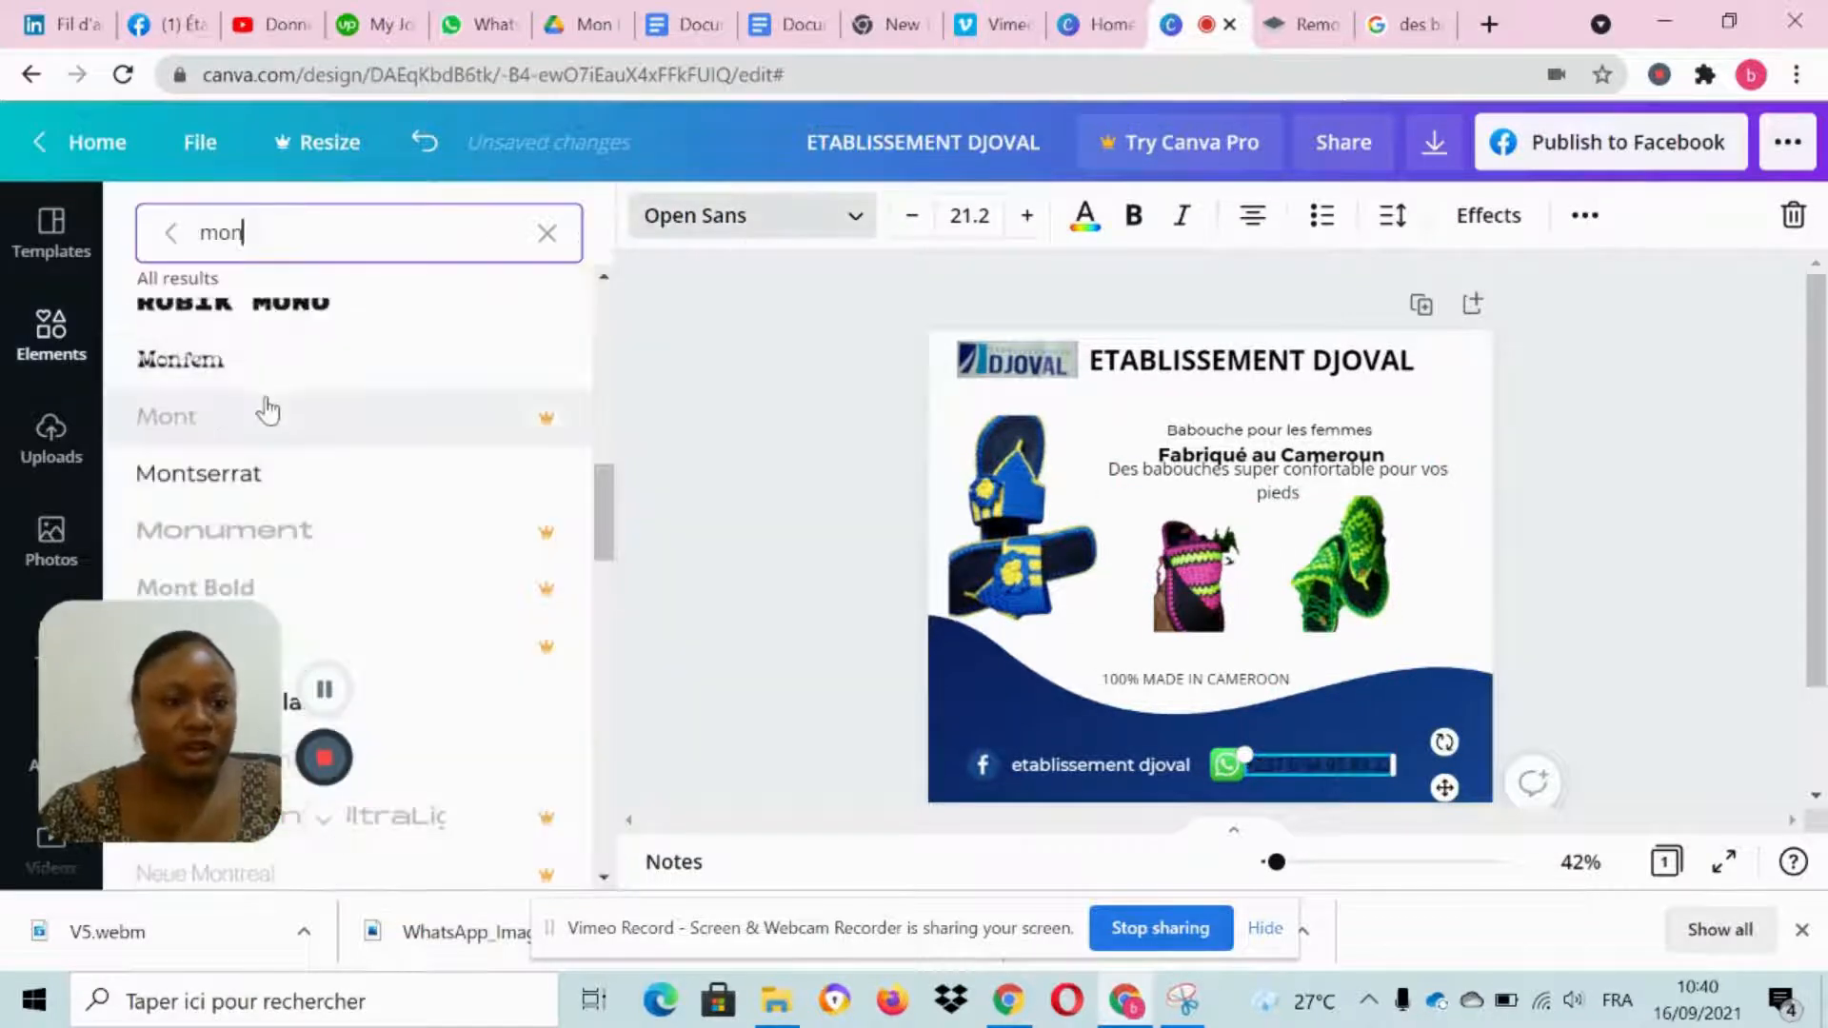
pyautogui.click(277, 477)
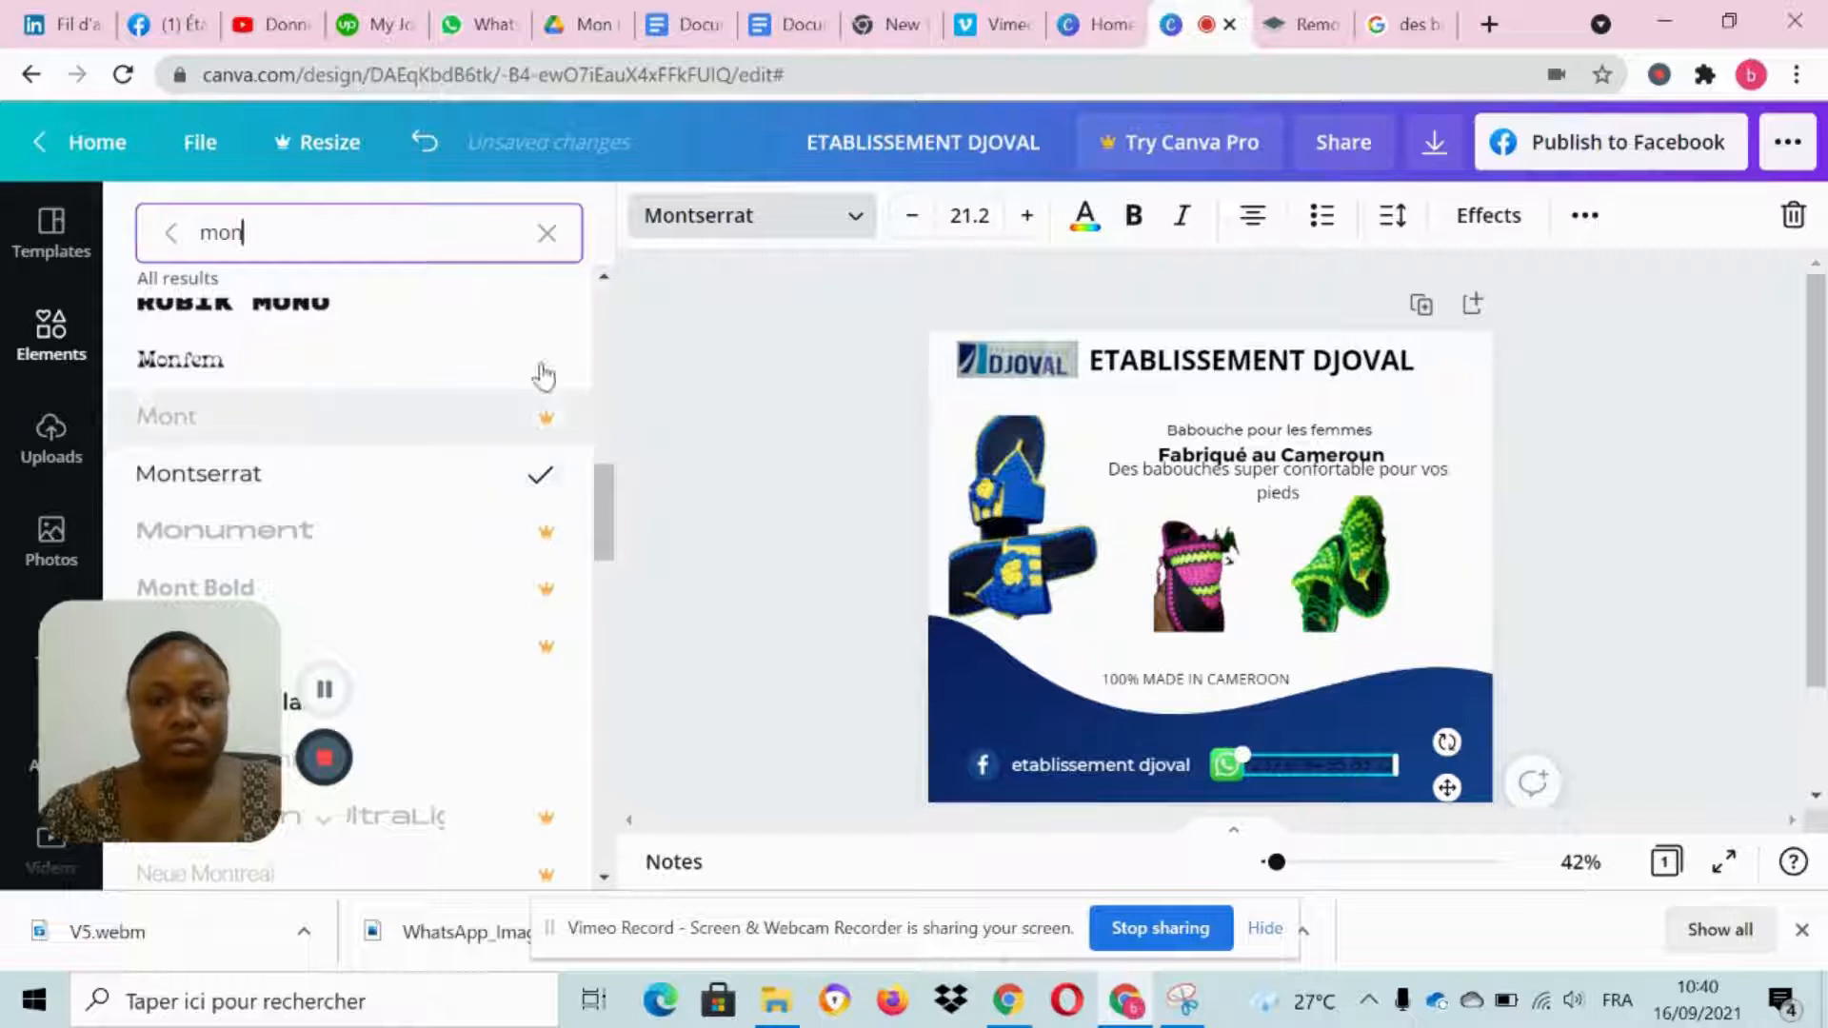
pyautogui.click(1085, 215)
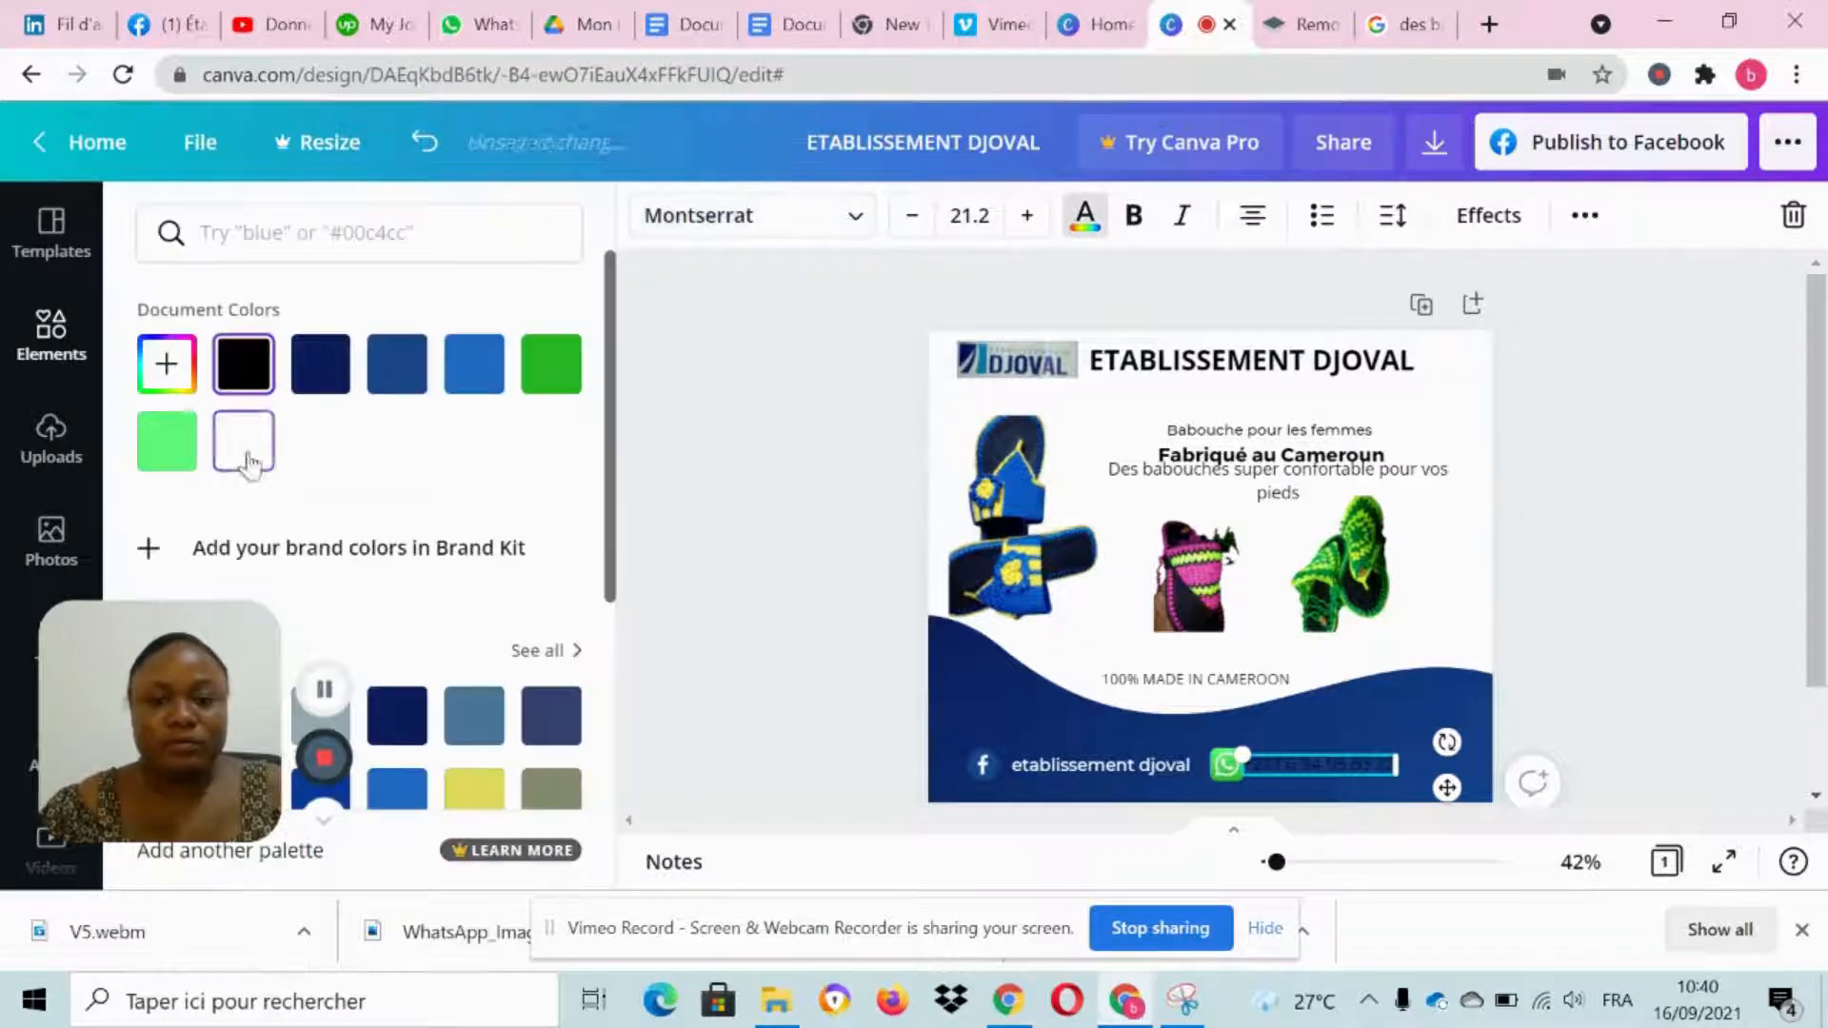
pyautogui.click(245, 460)
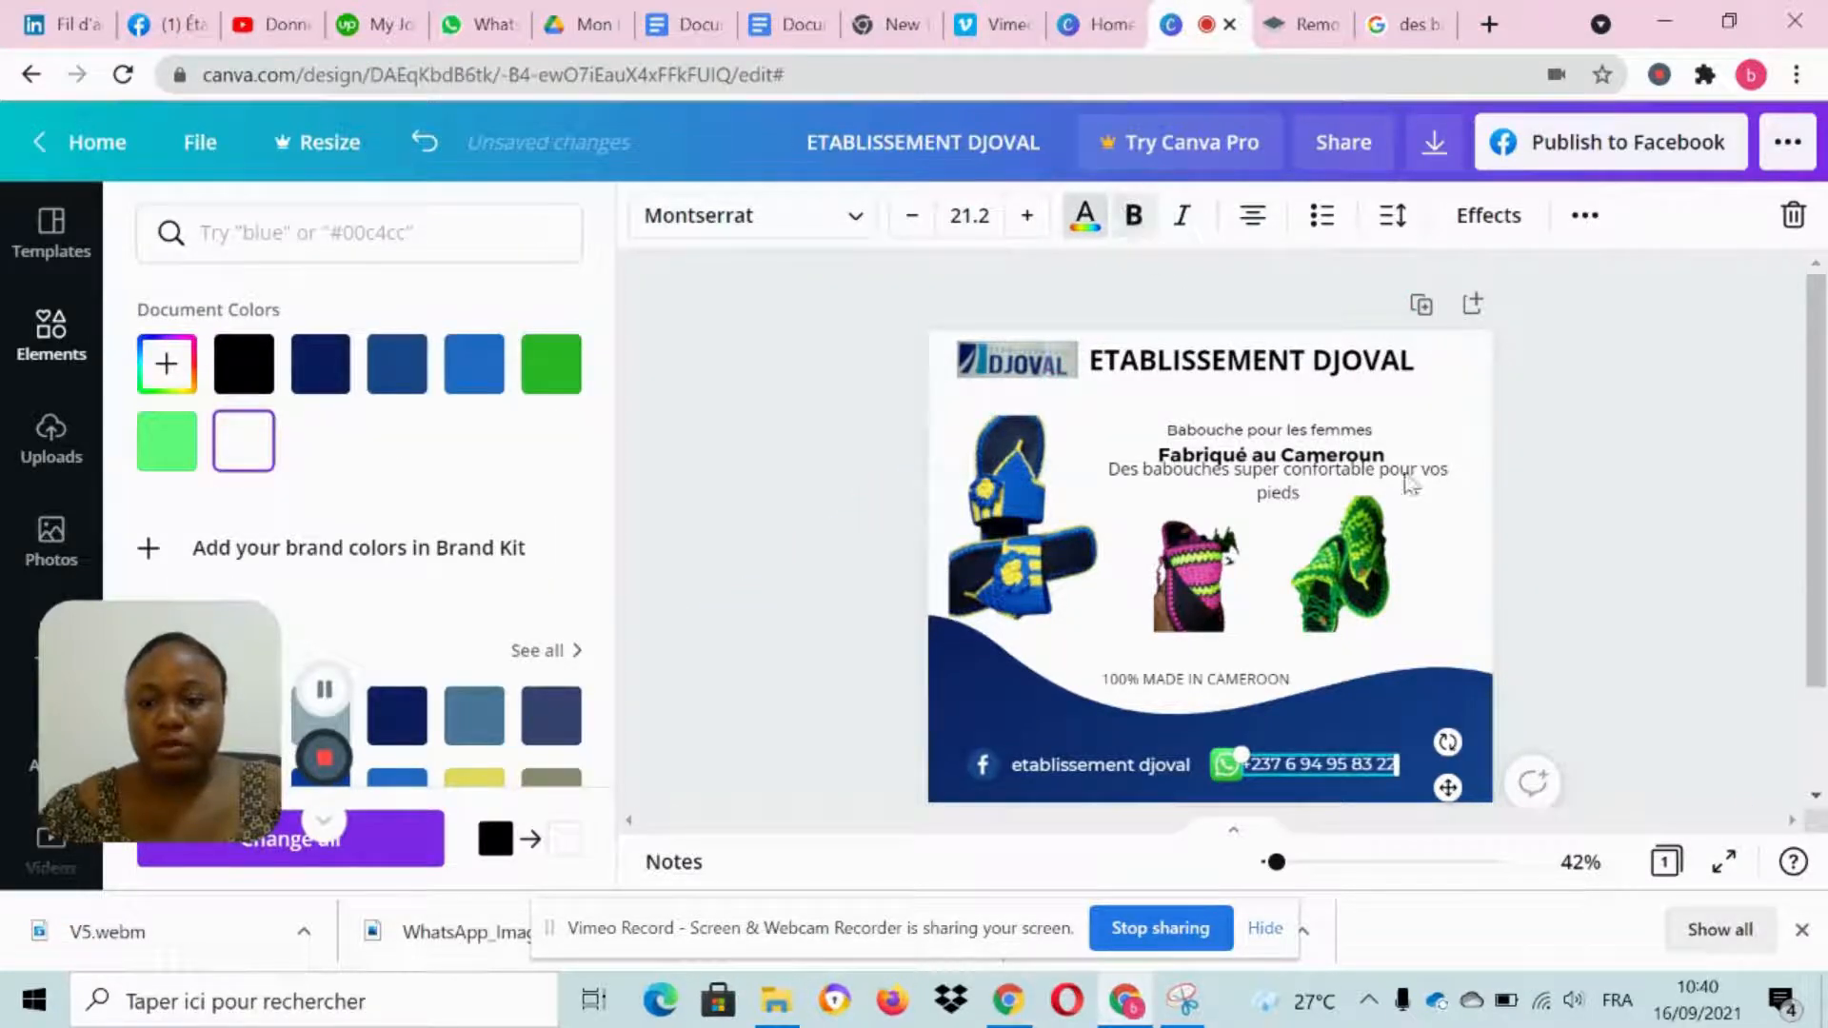
pyautogui.click(1595, 513)
pyautogui.moveTo(1295, 763); pyautogui.dragTo(1308, 761)
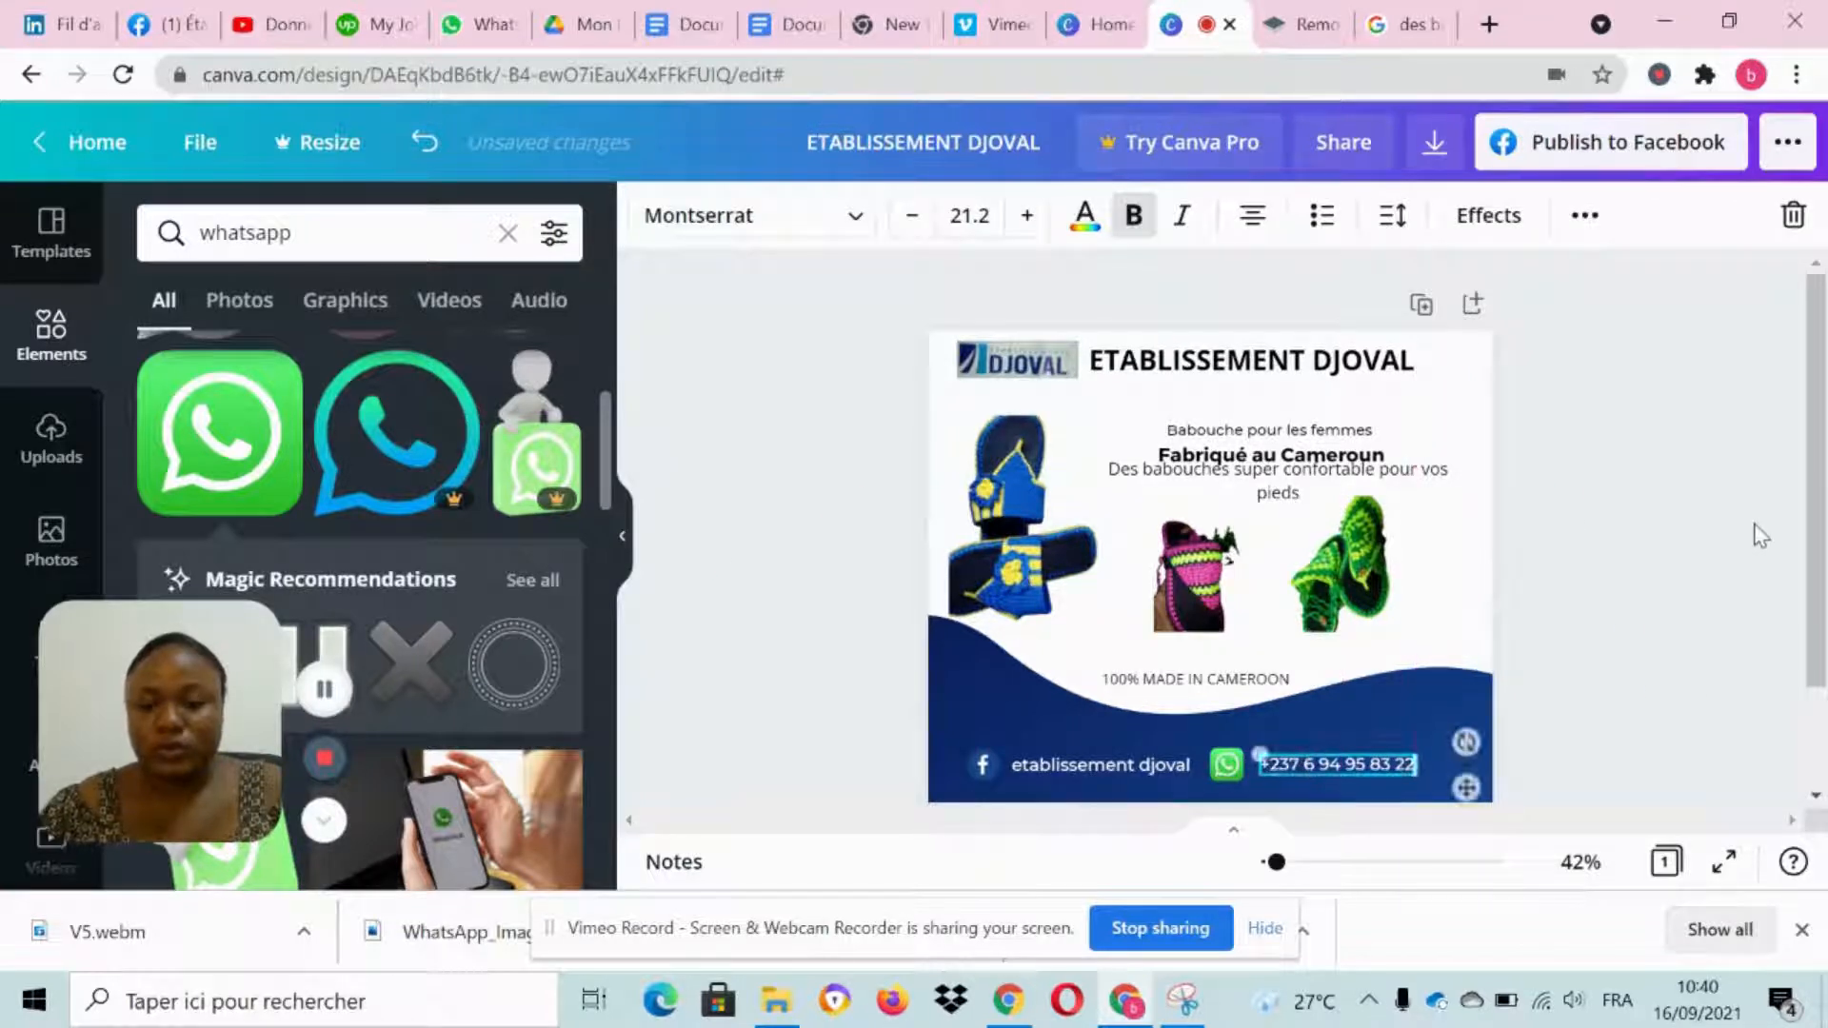
# Step: Raise the blue wave graphic slightly so it covers more of the lower part of the post
pyautogui.click(1761, 534)
pyautogui.scroll(-2, 1745, 539)
pyautogui.scroll(2, 1745, 539)
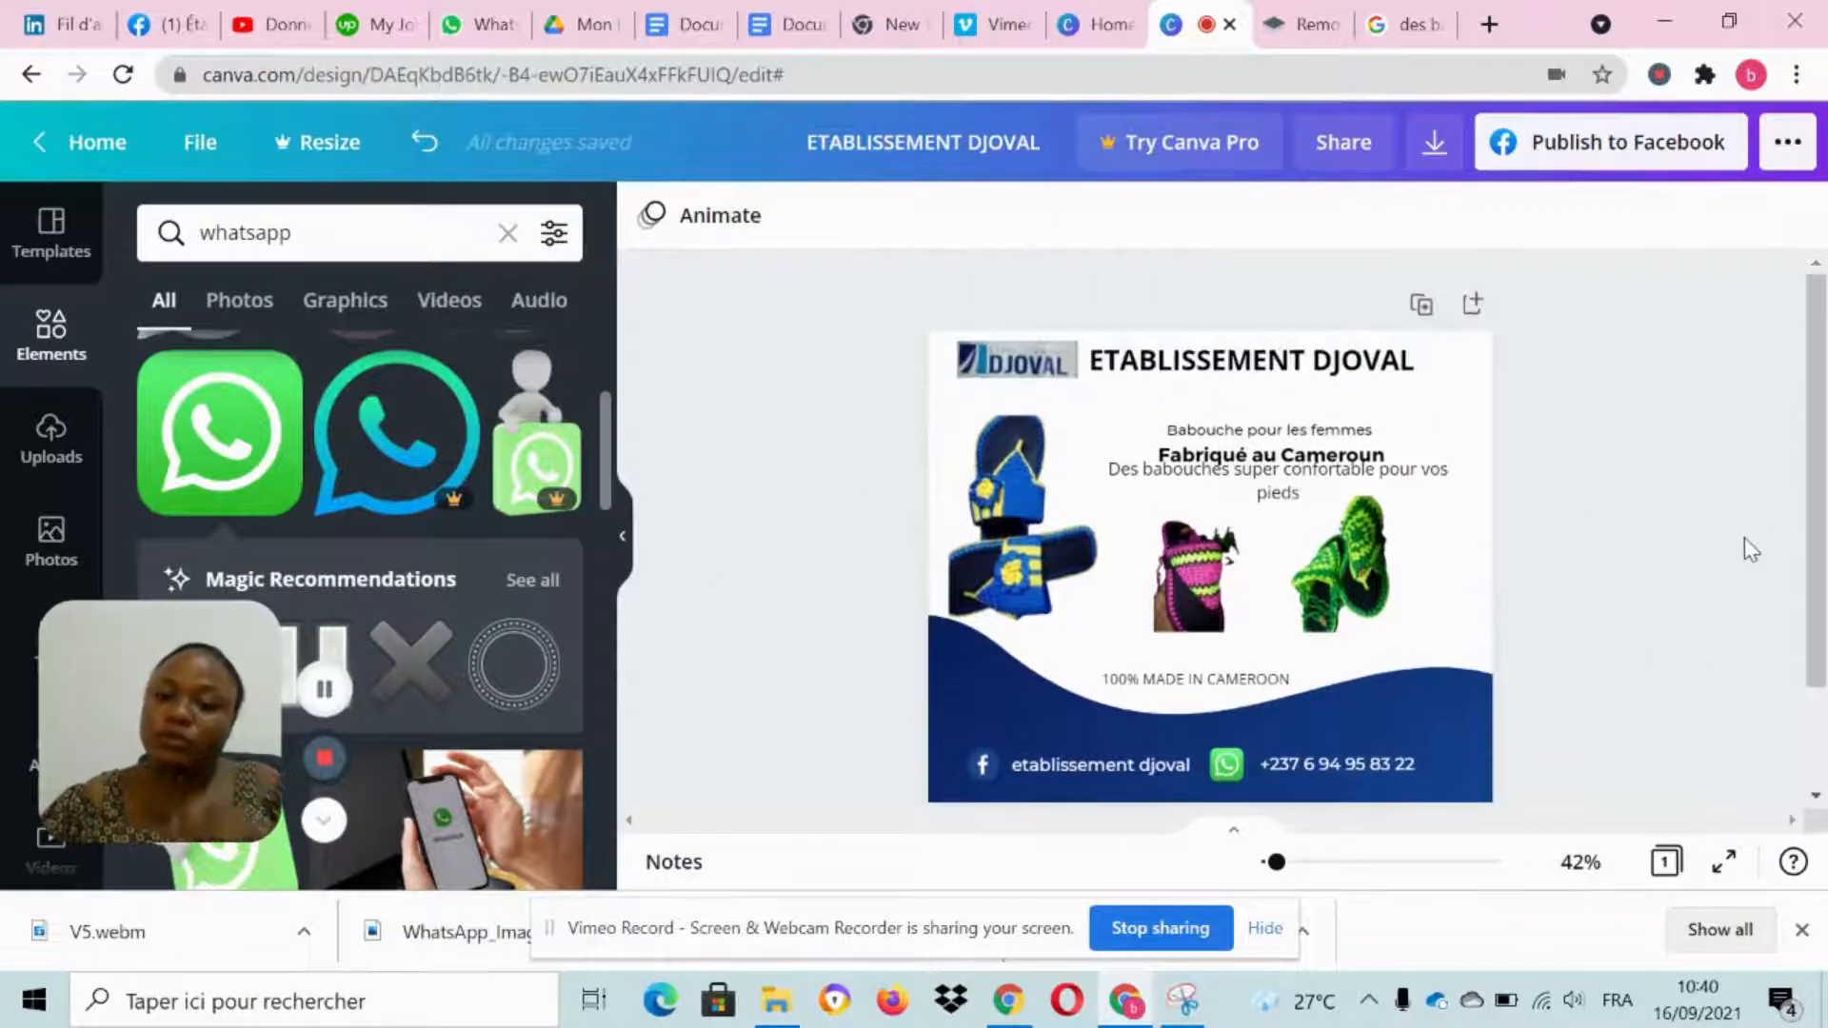
pyautogui.scroll(-2, 1709, 640)
pyautogui.click(1449, 562)
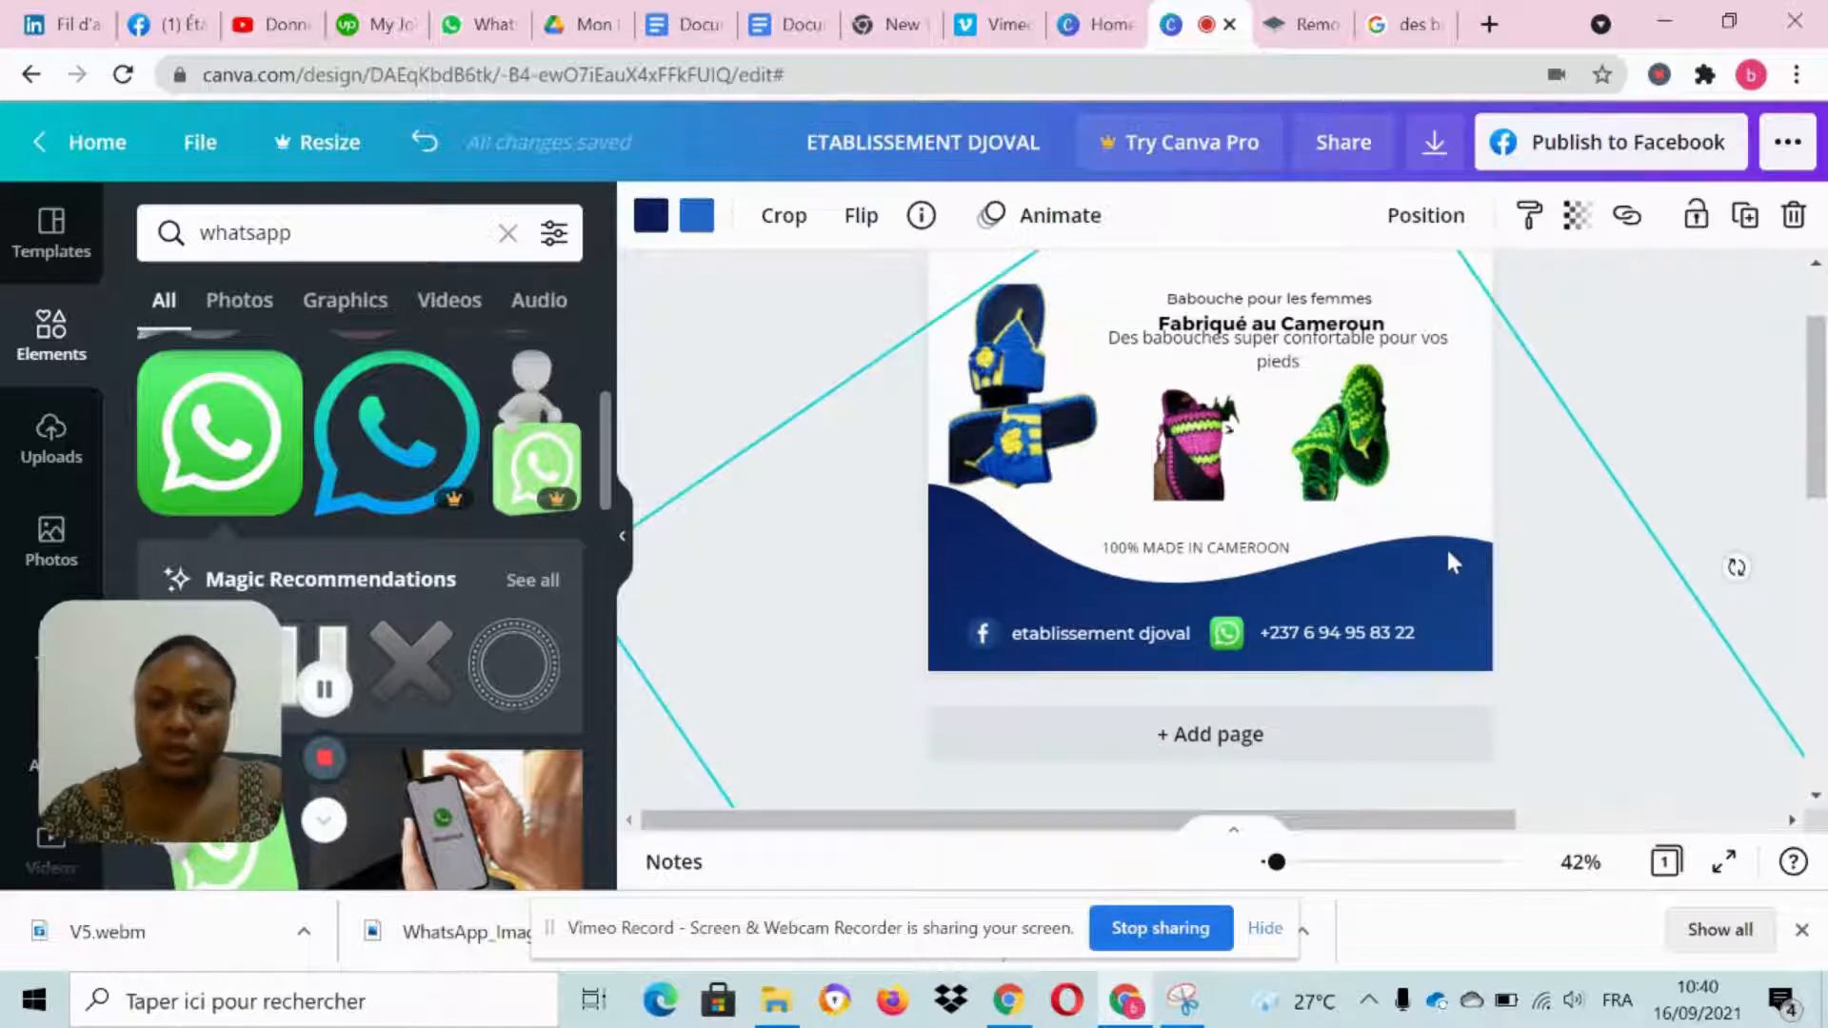
pyautogui.moveTo(1446, 546); pyautogui.dragTo(1448, 543)
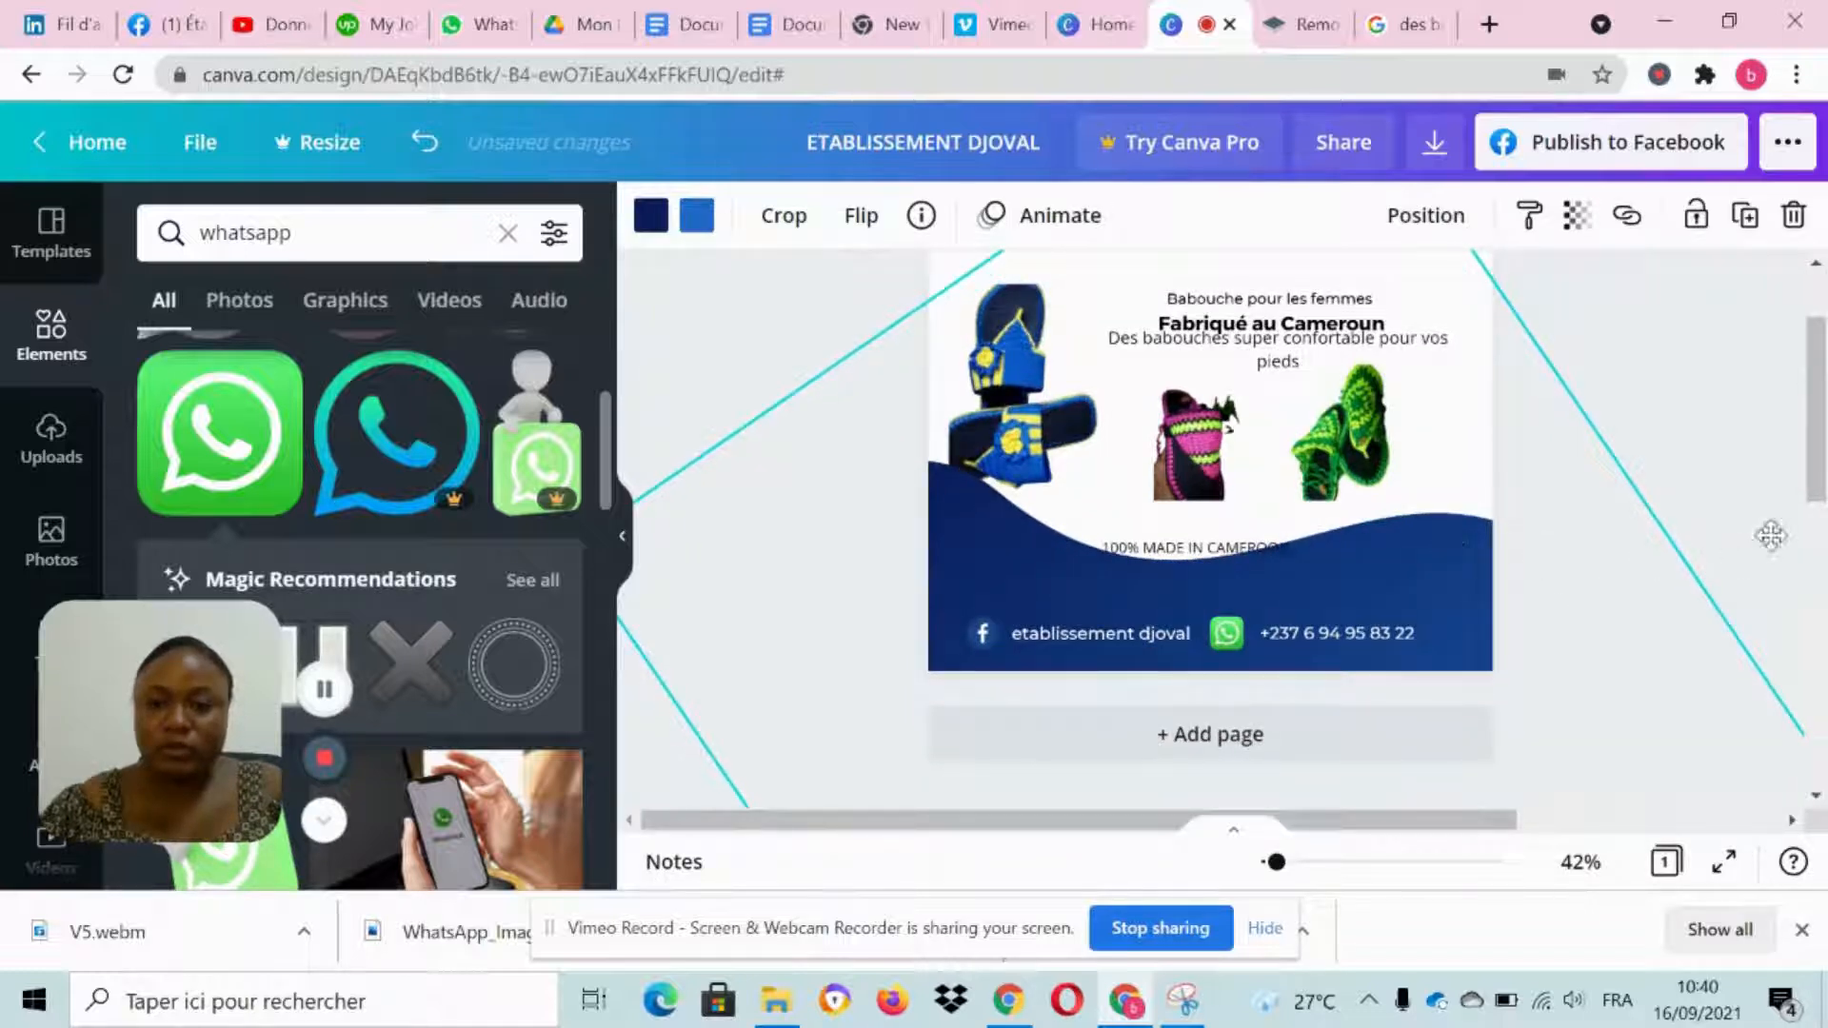
pyautogui.click(1735, 545)
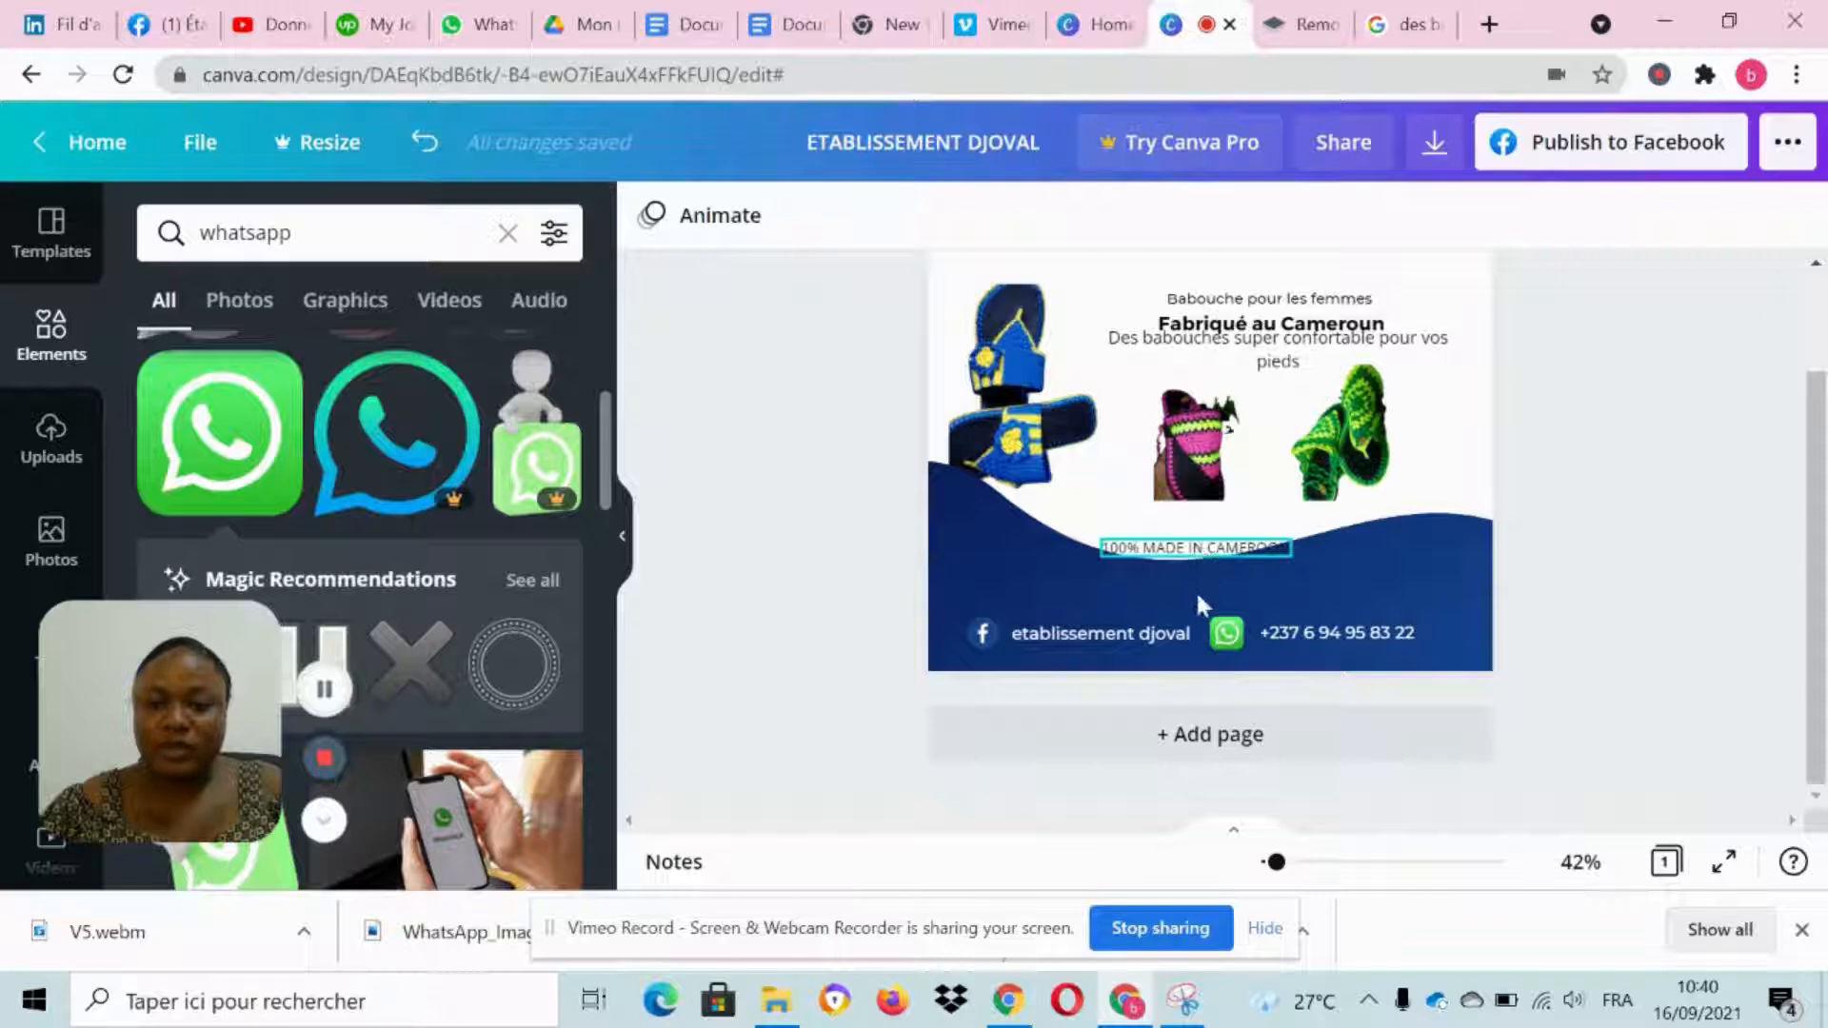
# Step: Move the "100% MADE IN CAMEROON" text down onto the wave, just above the contact details, and color it yellow
pyautogui.moveTo(1197, 546); pyautogui.dragTo(1196, 593)
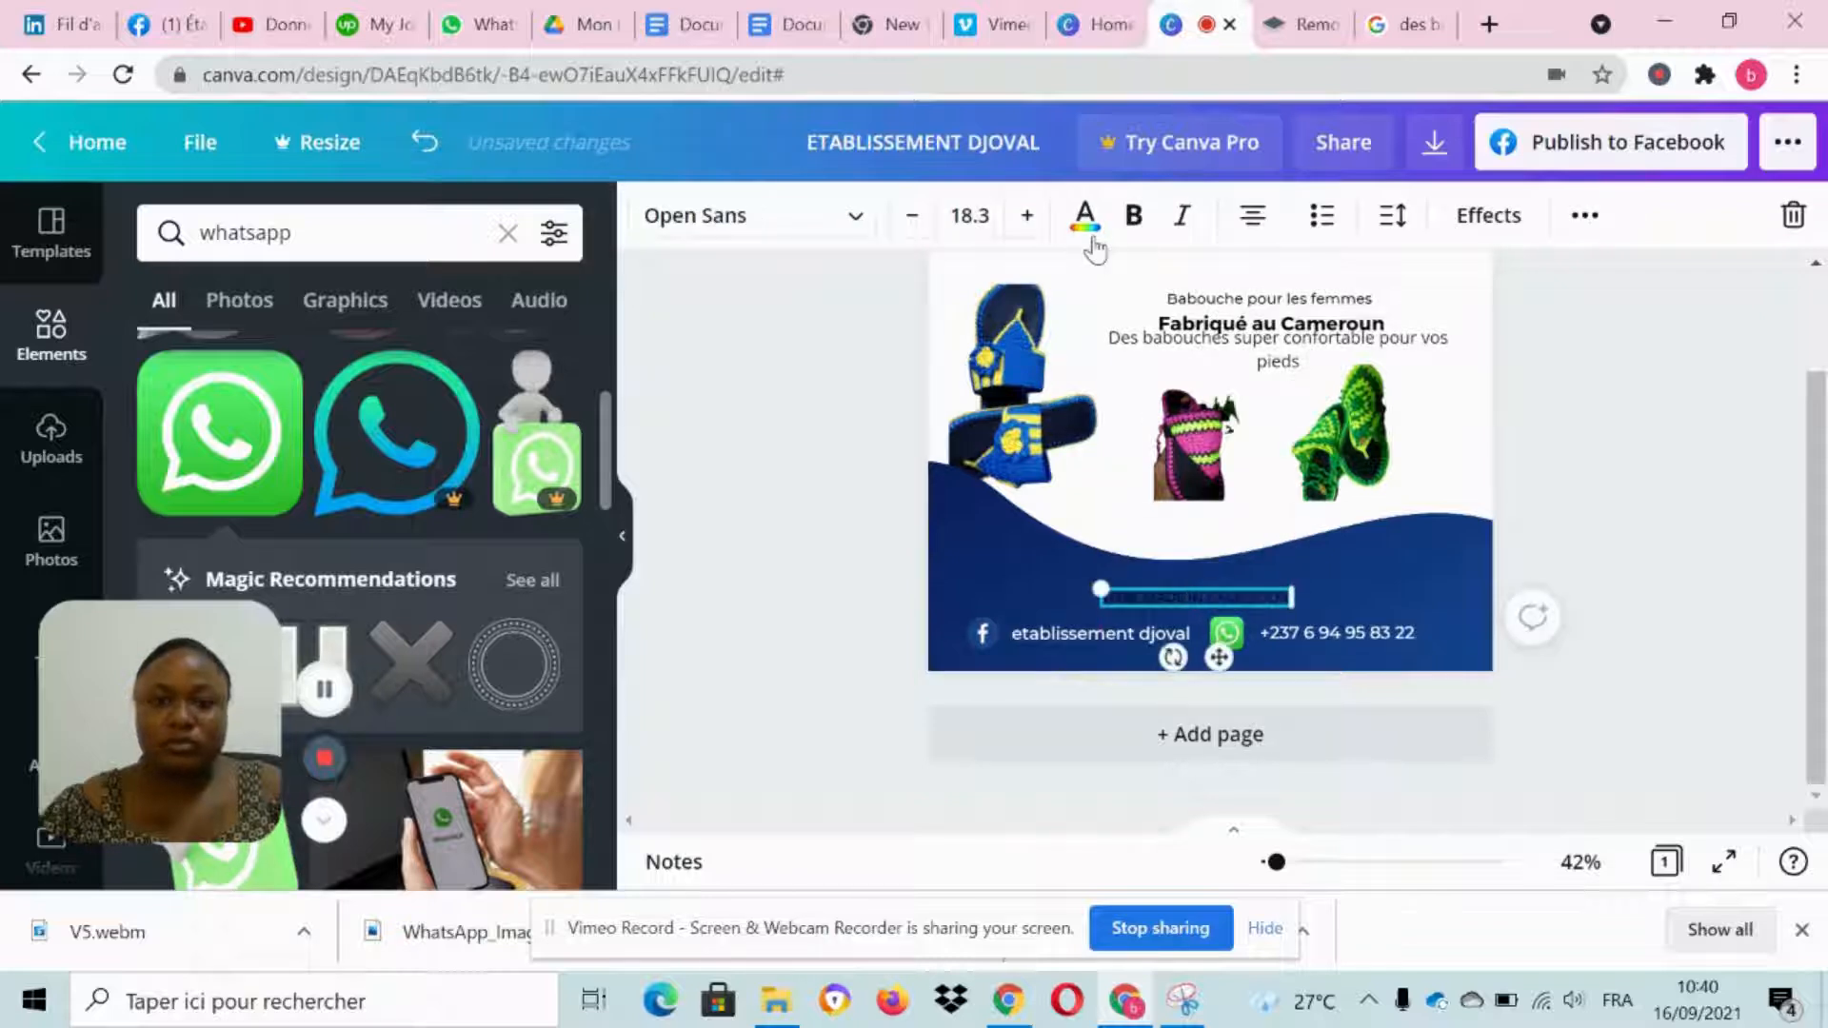
pyautogui.click(1085, 217)
pyautogui.scroll(-5, 390, 629)
pyautogui.scroll(-1, 405, 670)
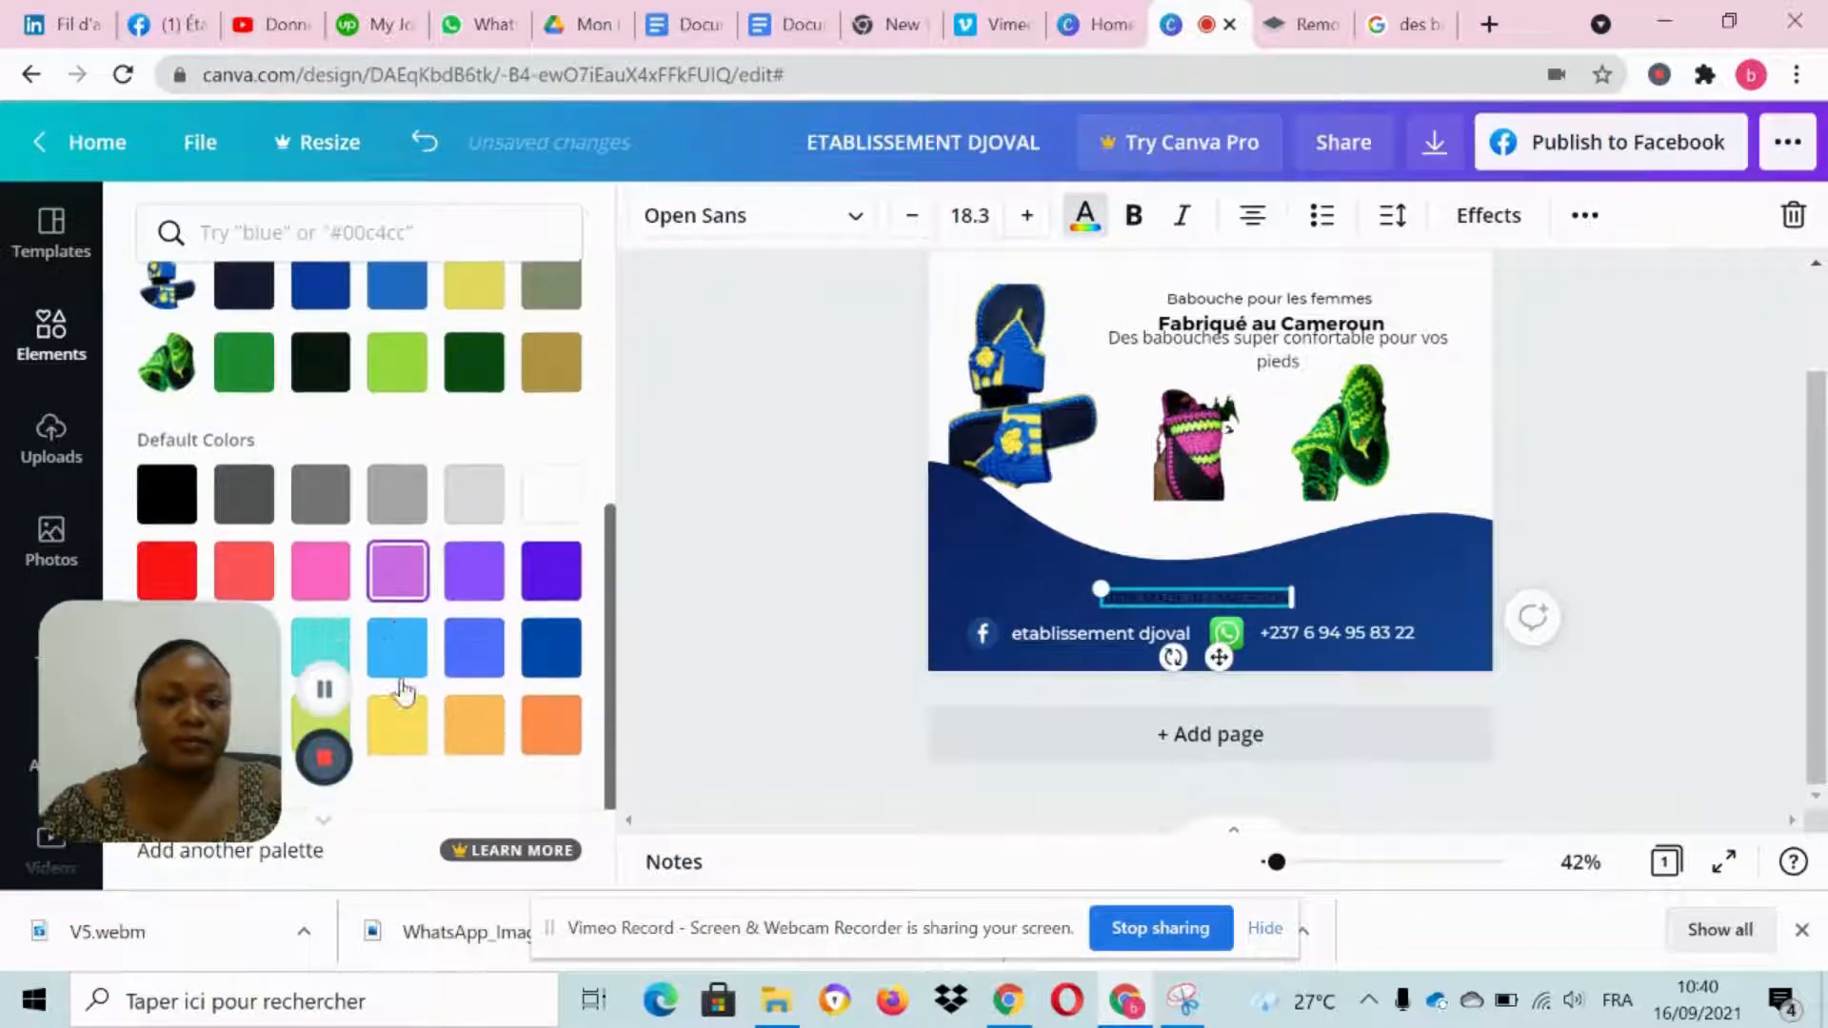
pyautogui.scroll(1, 483, 531)
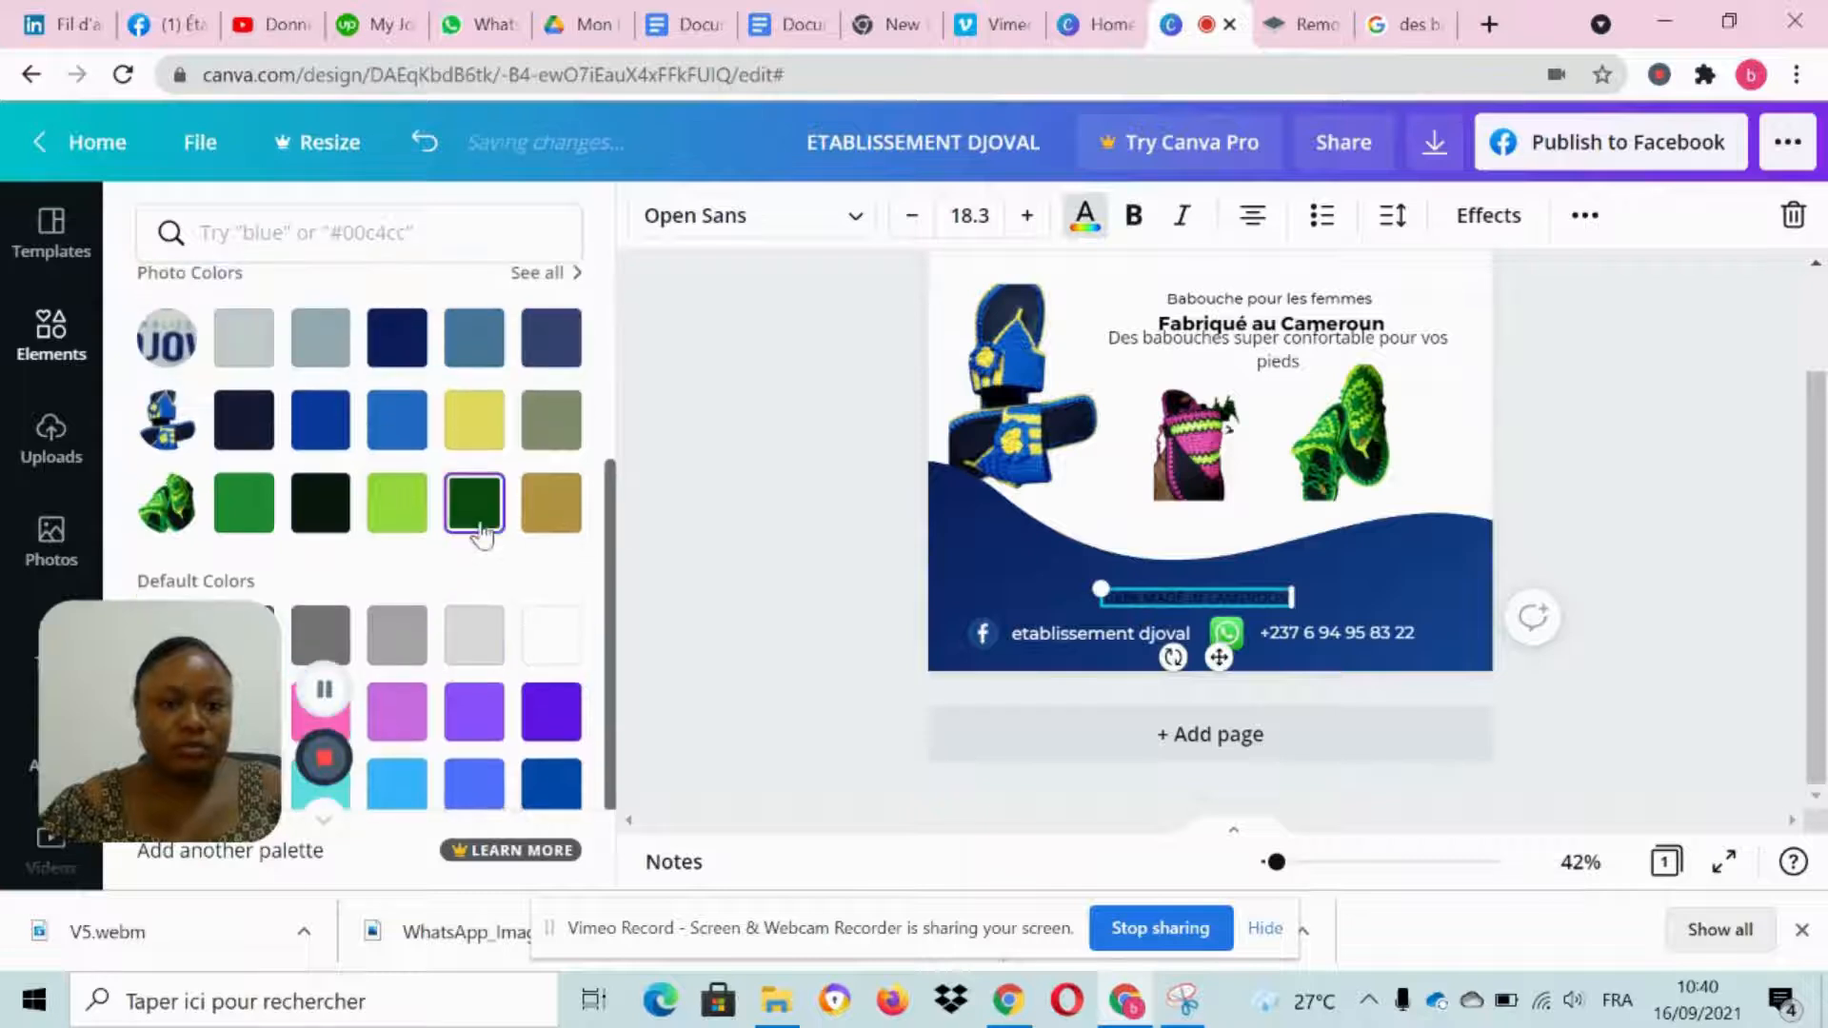
pyautogui.scroll(-1, 482, 530)
pyautogui.click(397, 734)
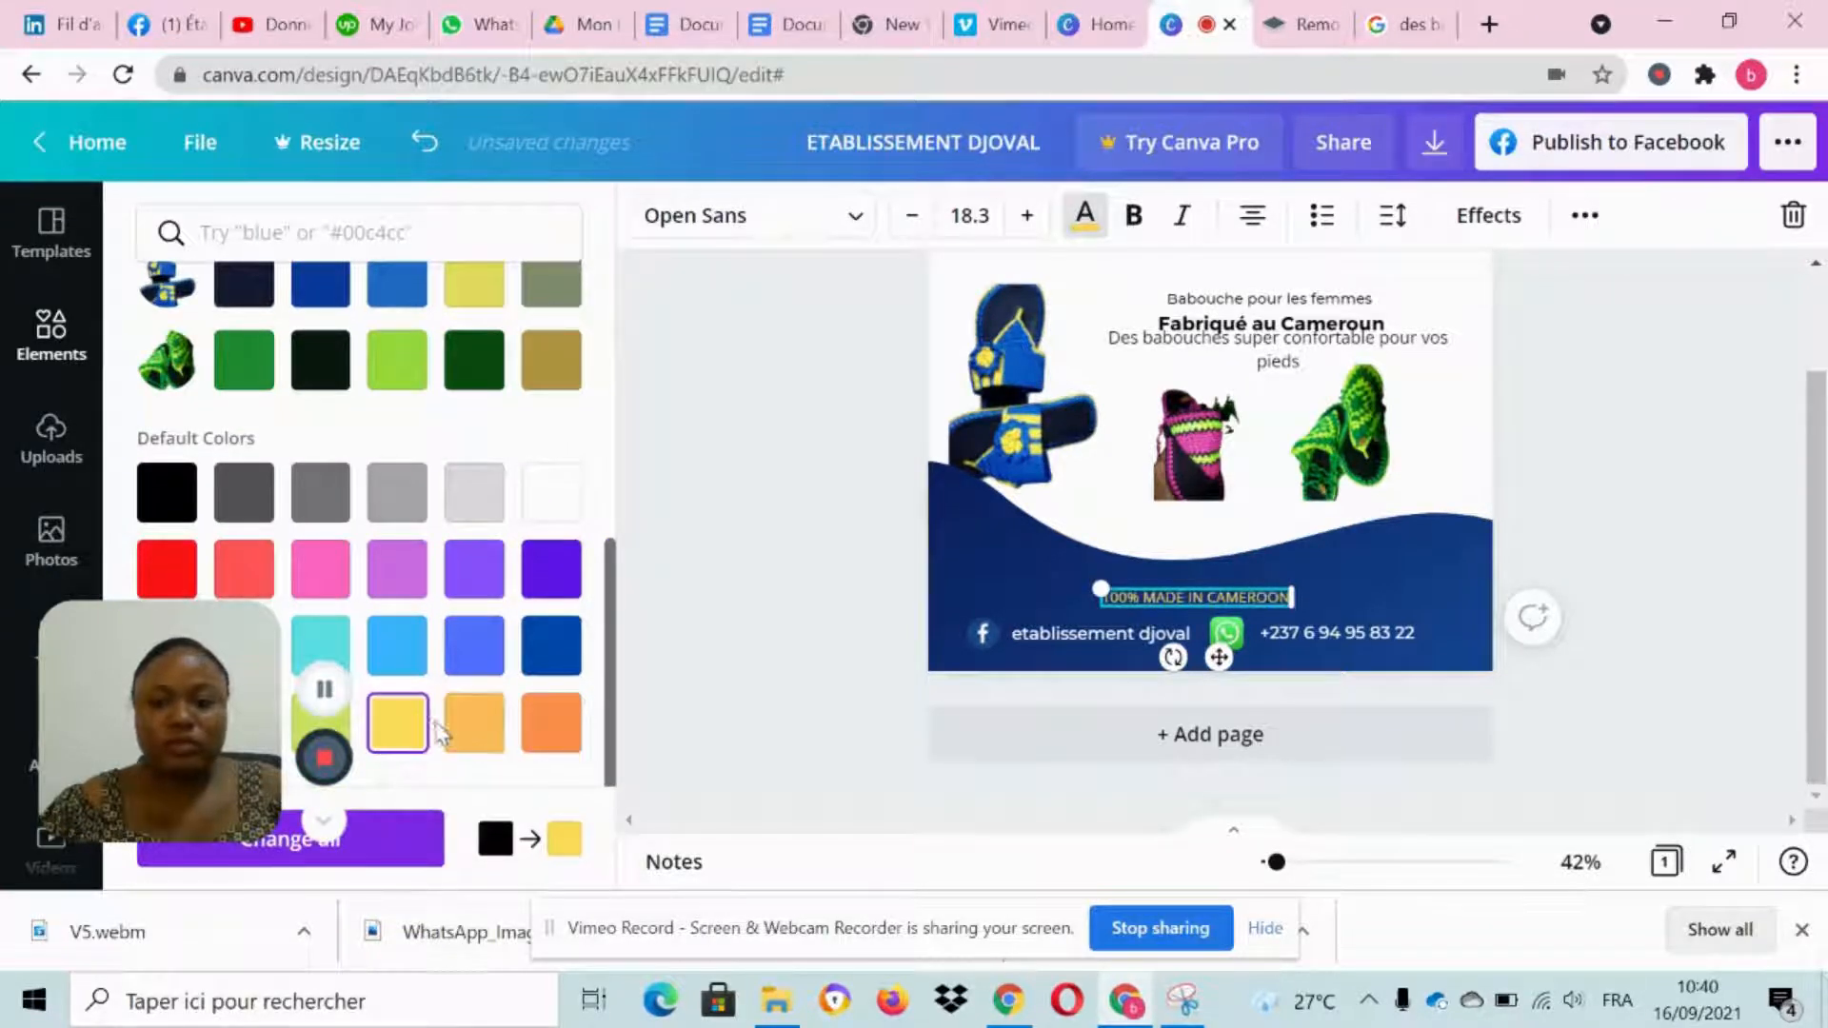
# Step: Change the "100% MADE IN CAMEROON" text to the Montserrat font in bold
pyautogui.scroll(1, 497, 719)
pyautogui.scroll(5, 497, 721)
pyautogui.click(748, 215)
pyautogui.write('mon')
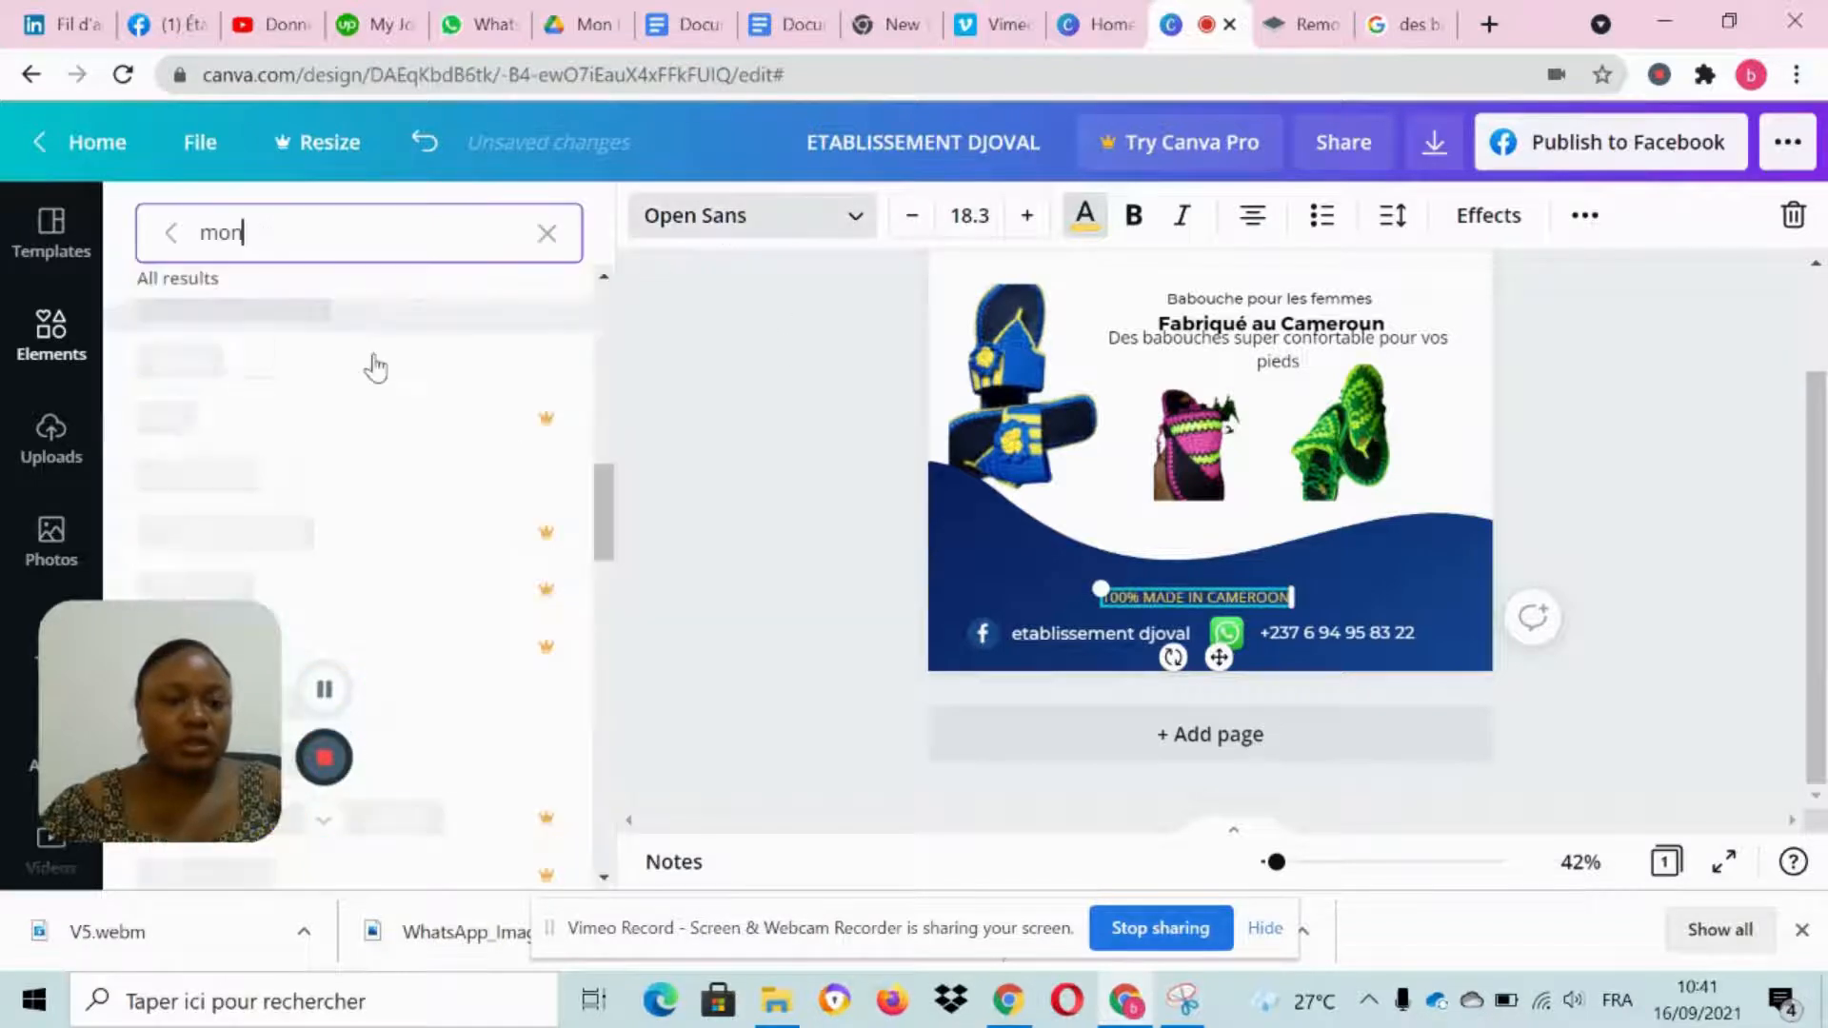
pyautogui.click(257, 474)
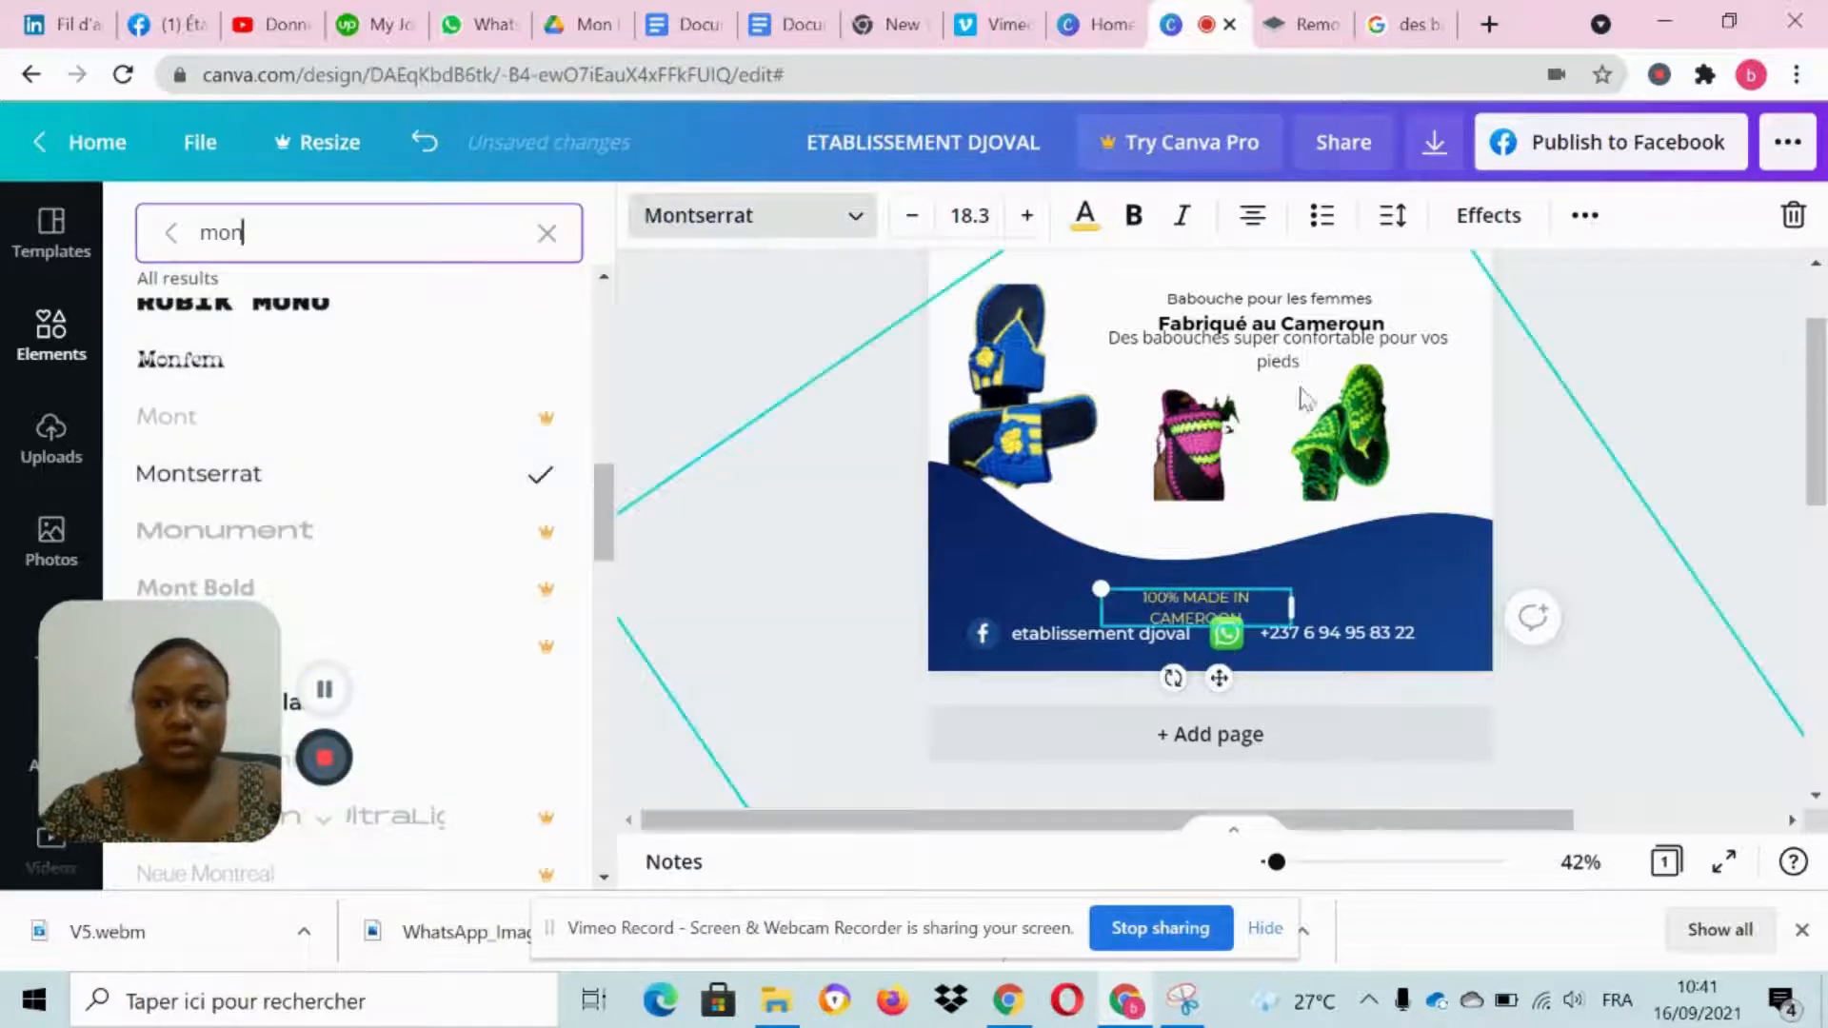
pyautogui.click(1127, 215)
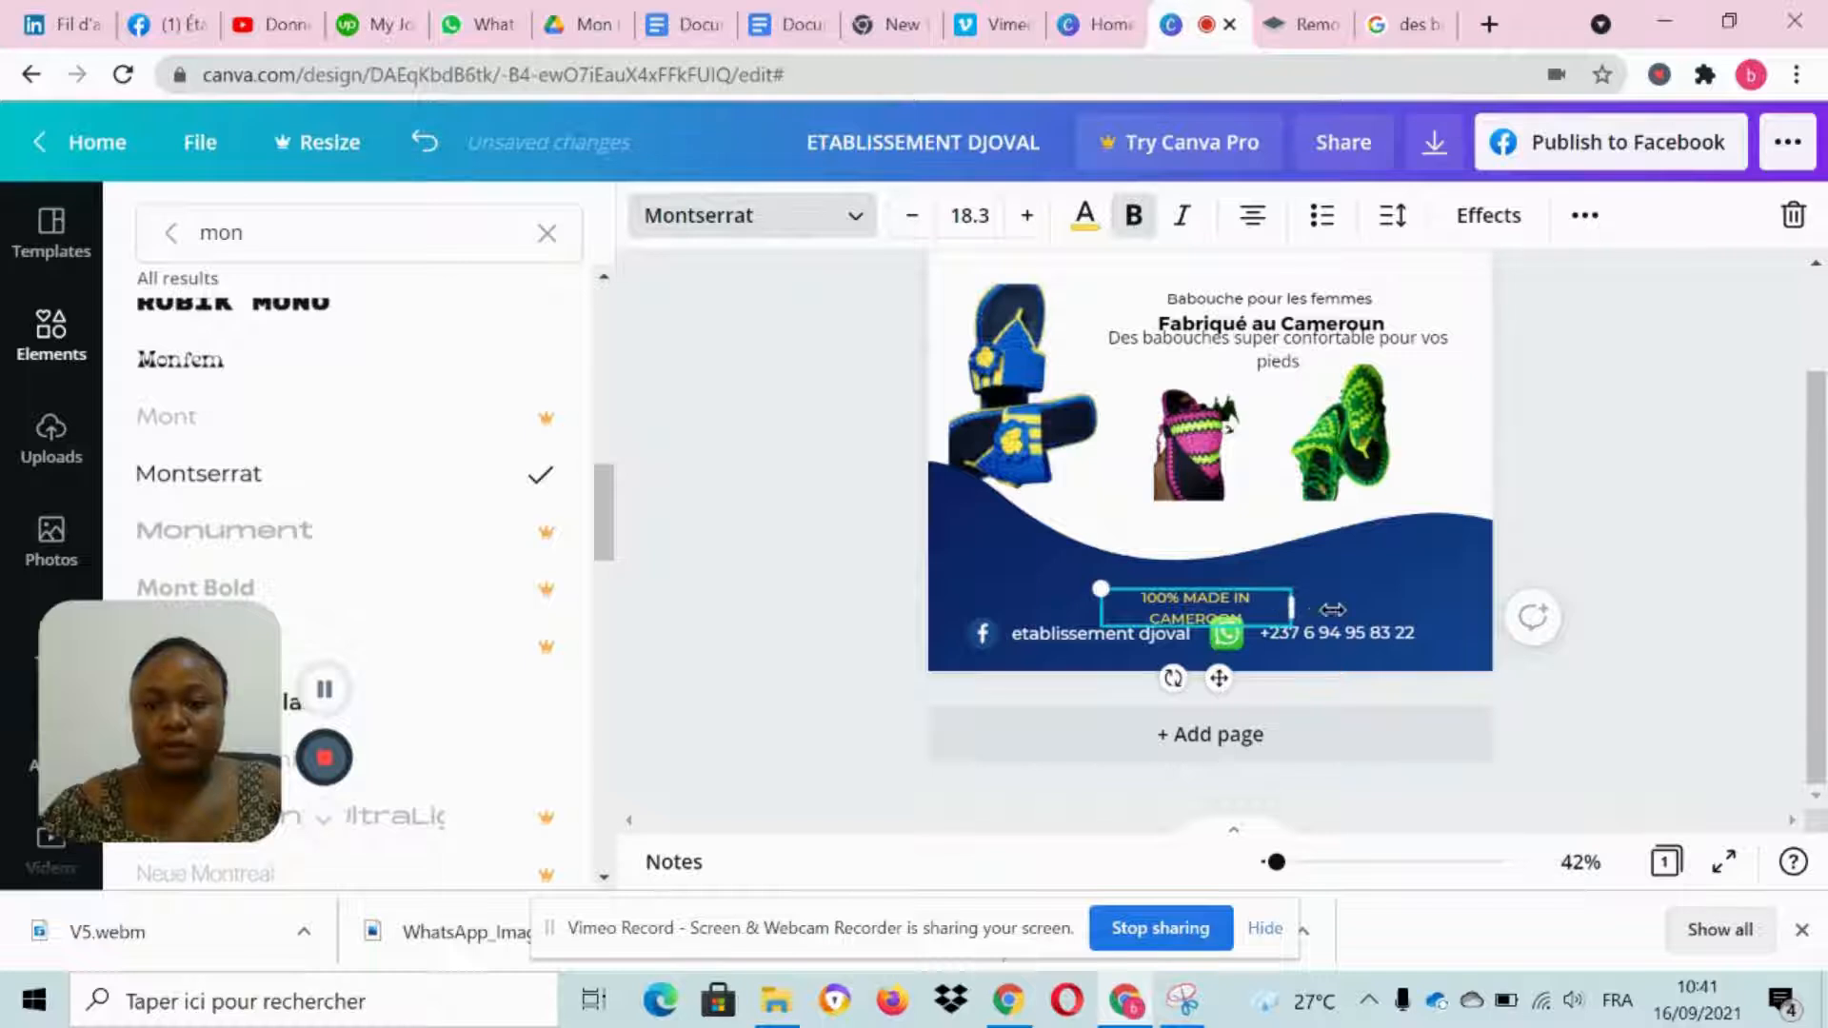
# Step: Widen the "100% MADE IN CAMEROON" text box to fit one line, nudge it up and toward the left, and enlarge it to size 21.1
pyautogui.moveTo(1332, 609); pyautogui.dragTo(1333, 609)
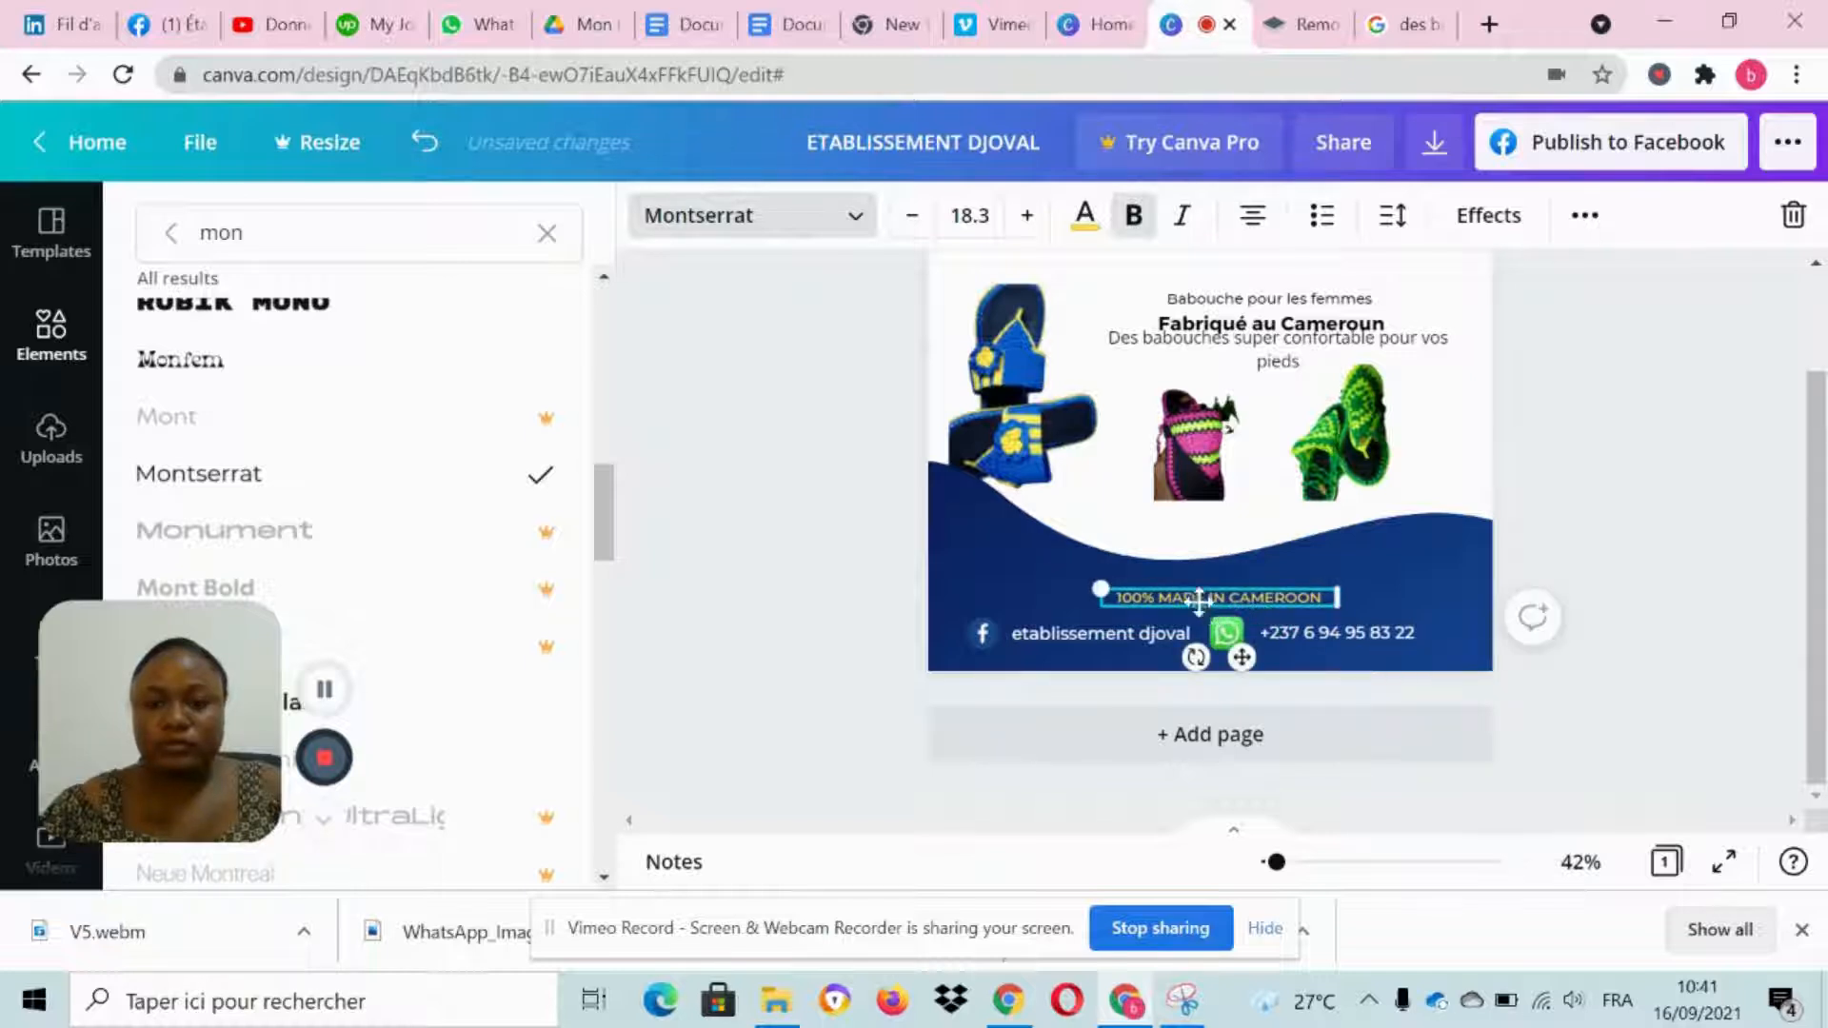
pyautogui.moveTo(1198, 600); pyautogui.dragTo(1177, 591)
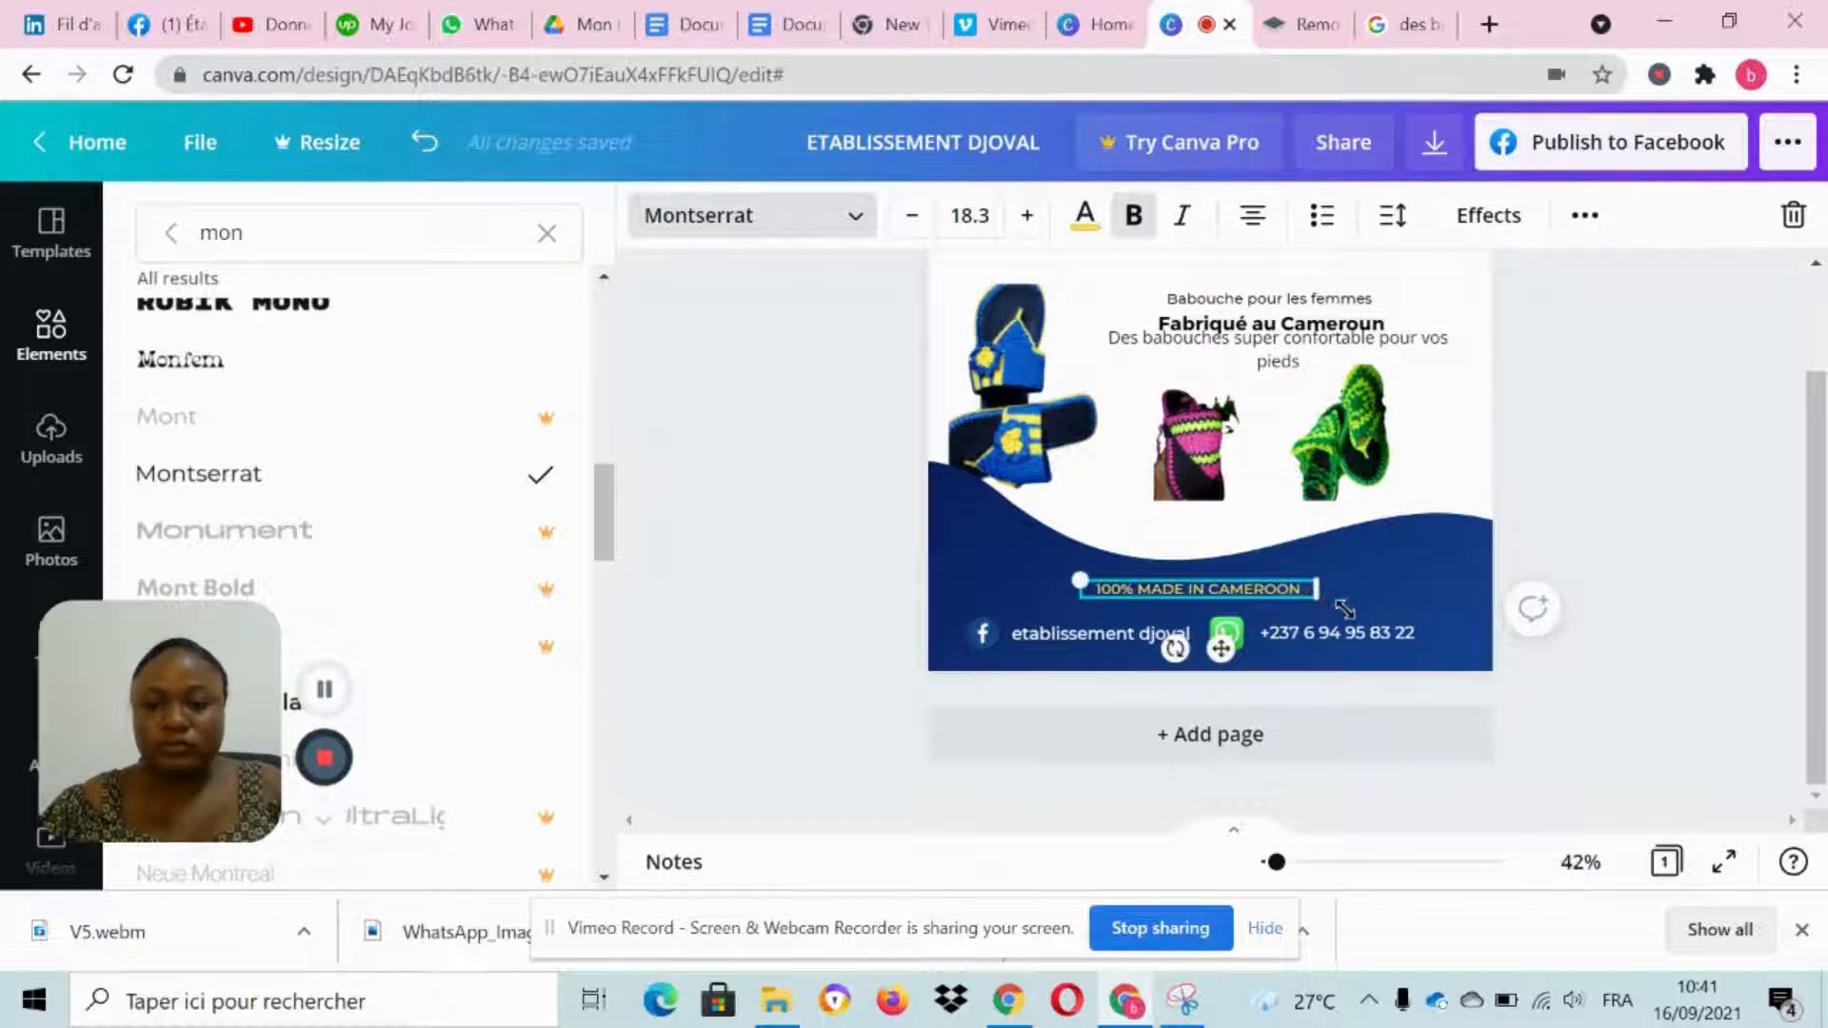
pyautogui.moveTo(1345, 610); pyautogui.dragTo(1349, 610)
pyautogui.click(1641, 656)
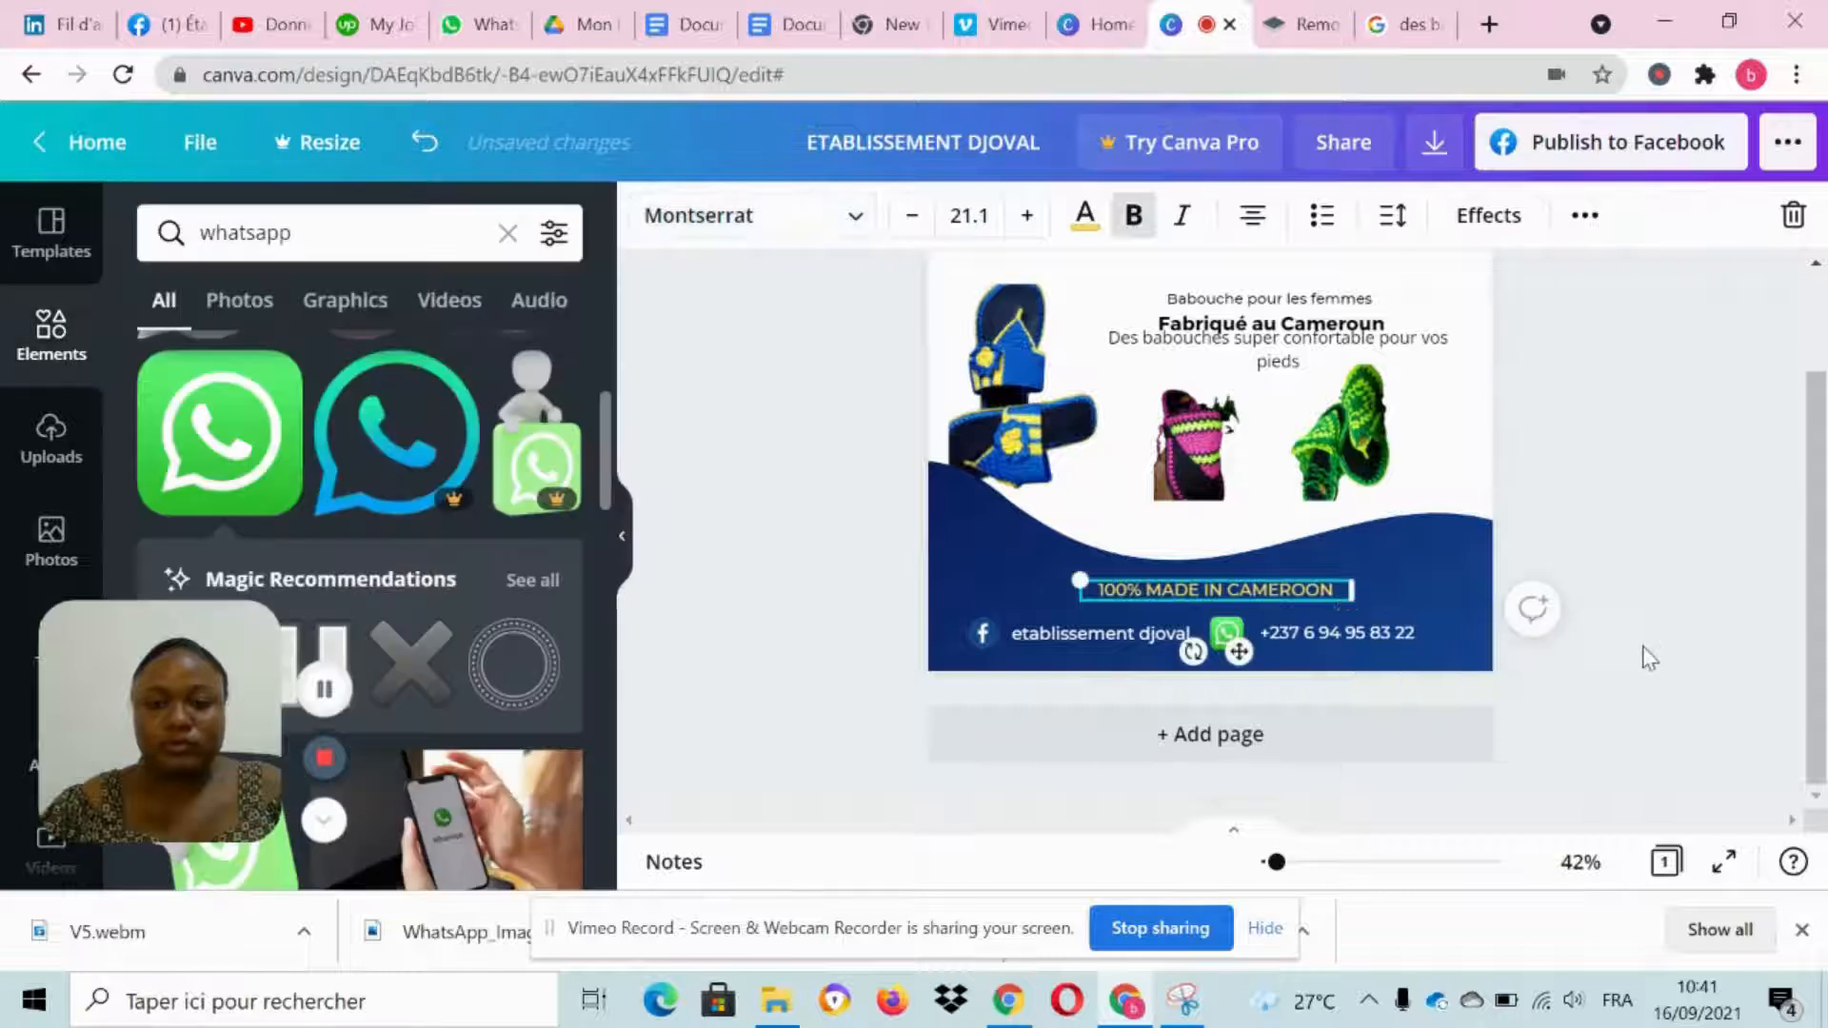
pyautogui.click(1647, 657)
# Step: Search the elements library for "quality" and add the plain gold award ribbon to the design
pyautogui.scroll(-2, 19, 457)
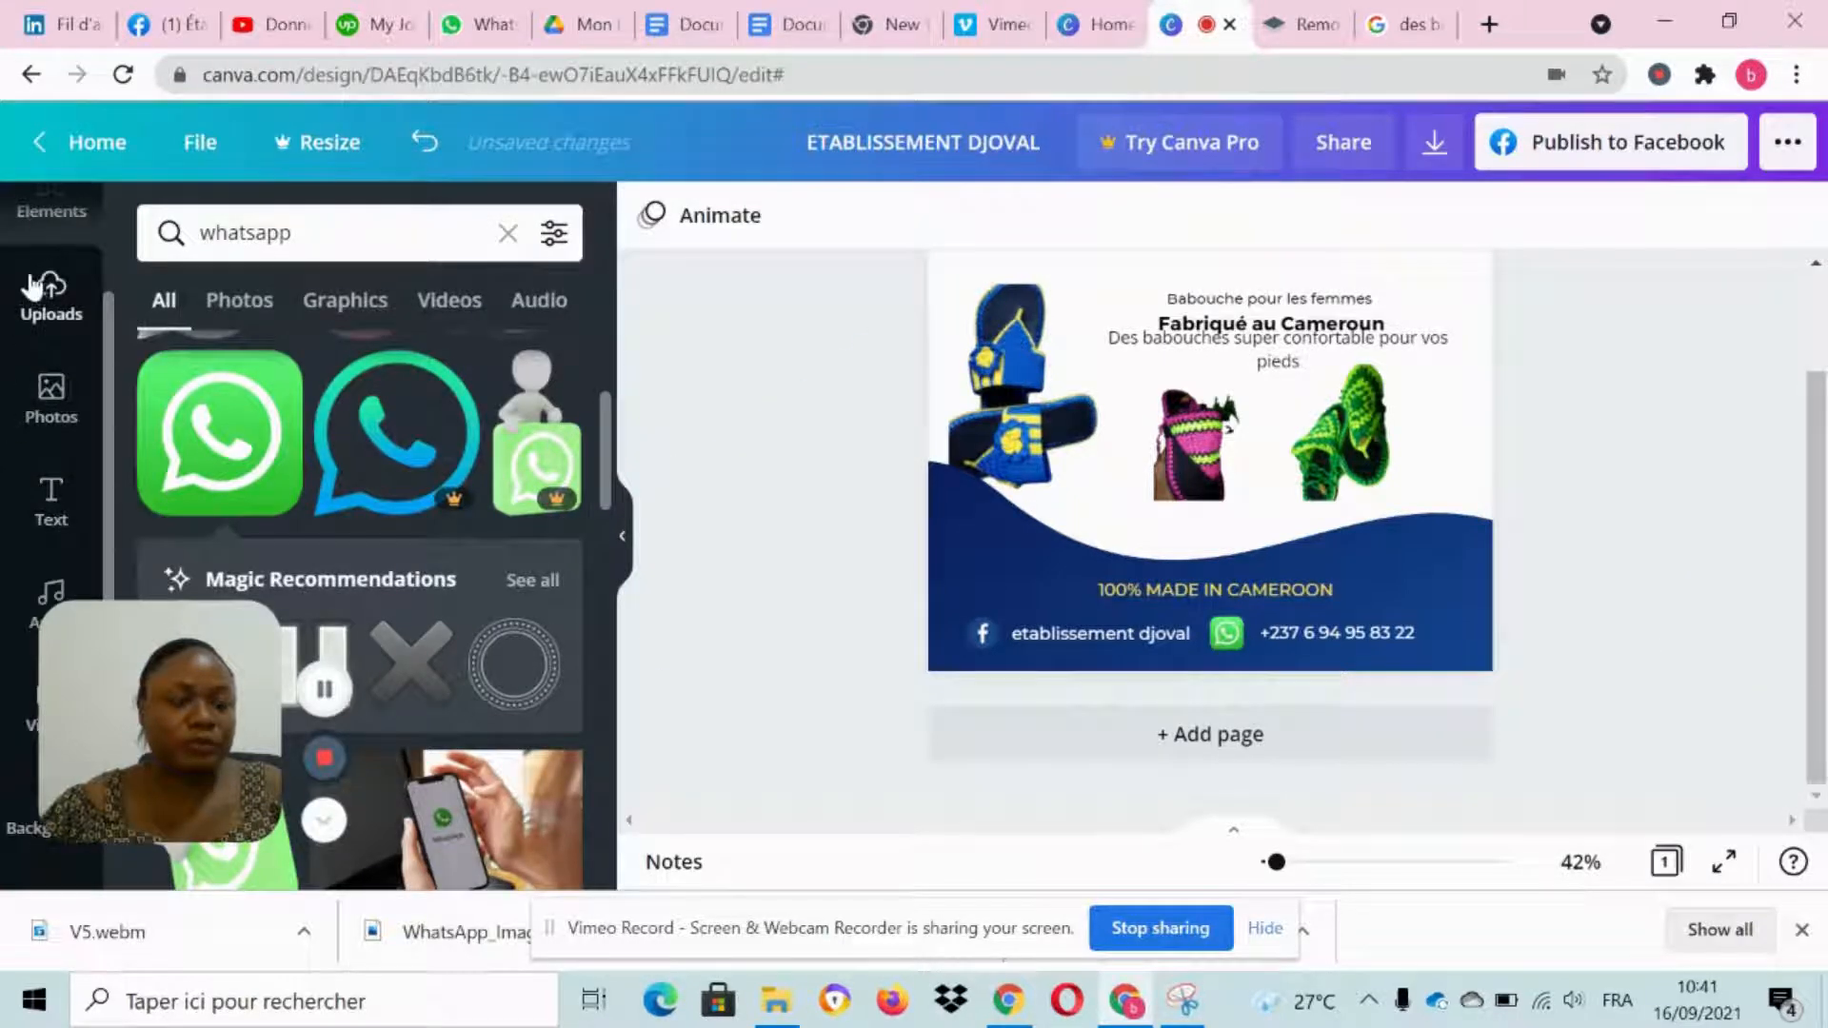
pyautogui.scroll(2, 38, 391)
pyautogui.click(350, 241)
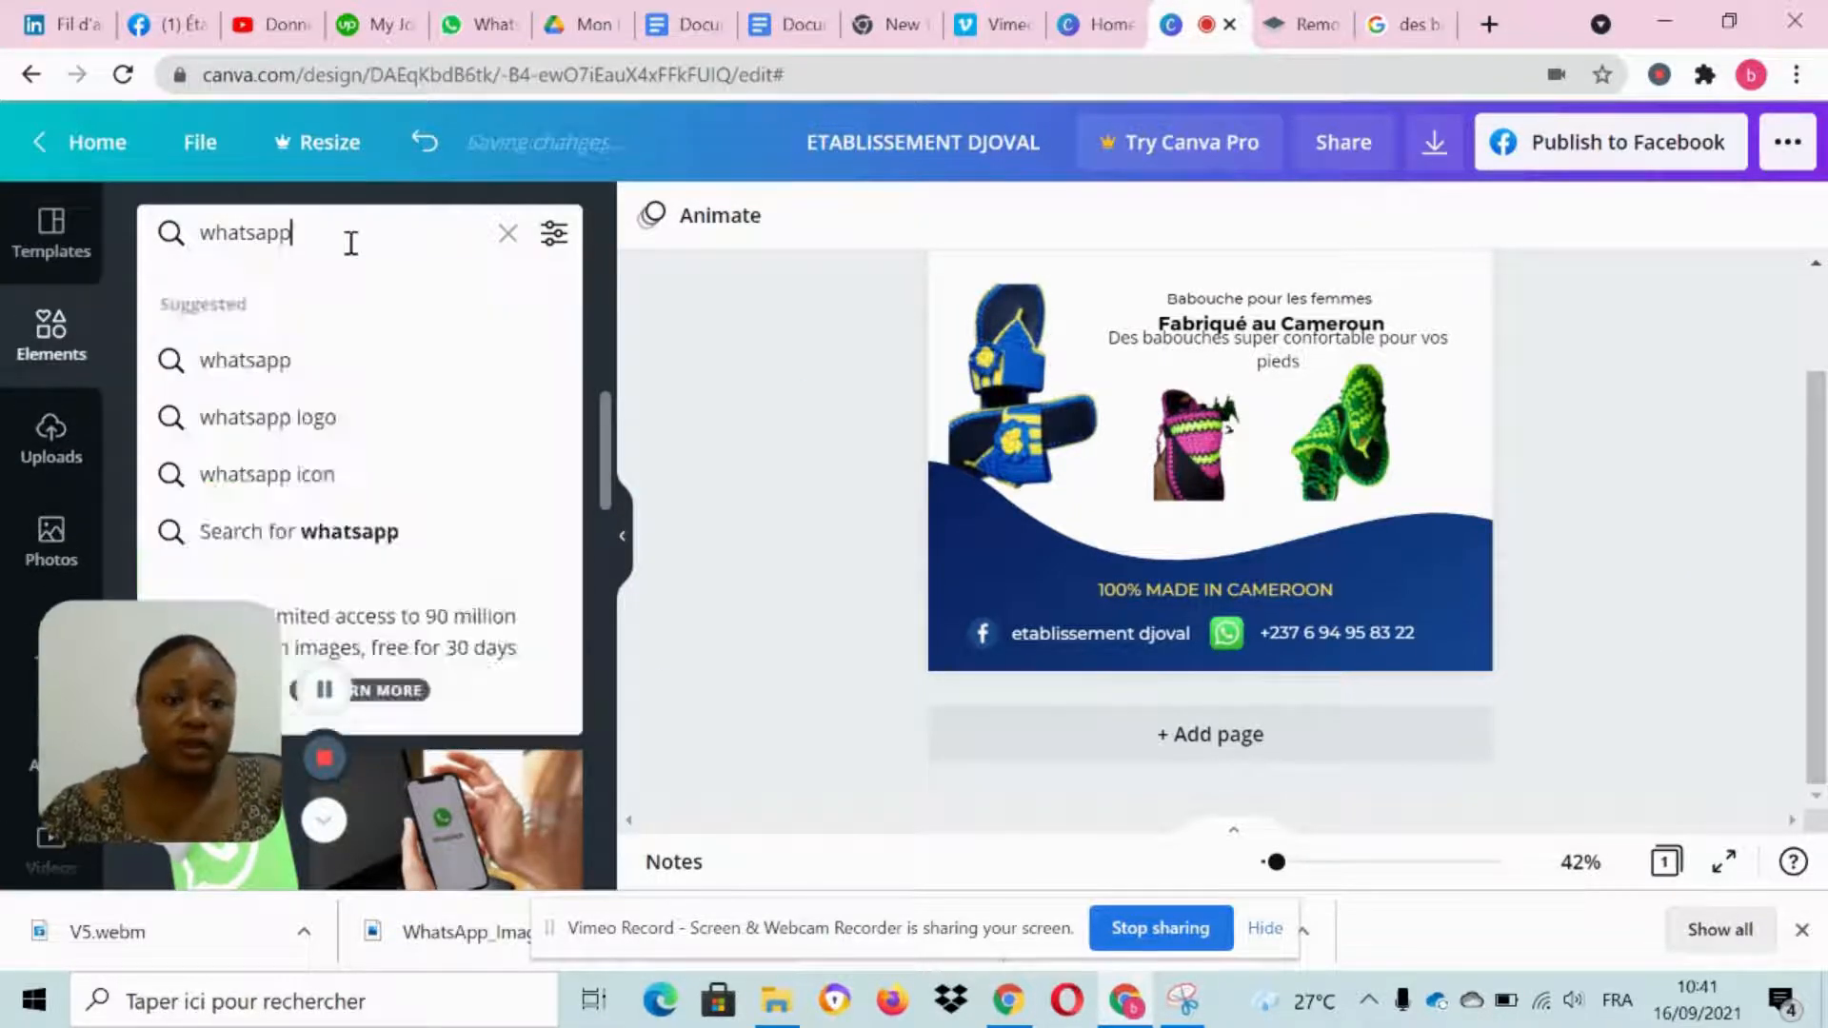
pyautogui.doubleClick(351, 241)
pyautogui.write('quality')
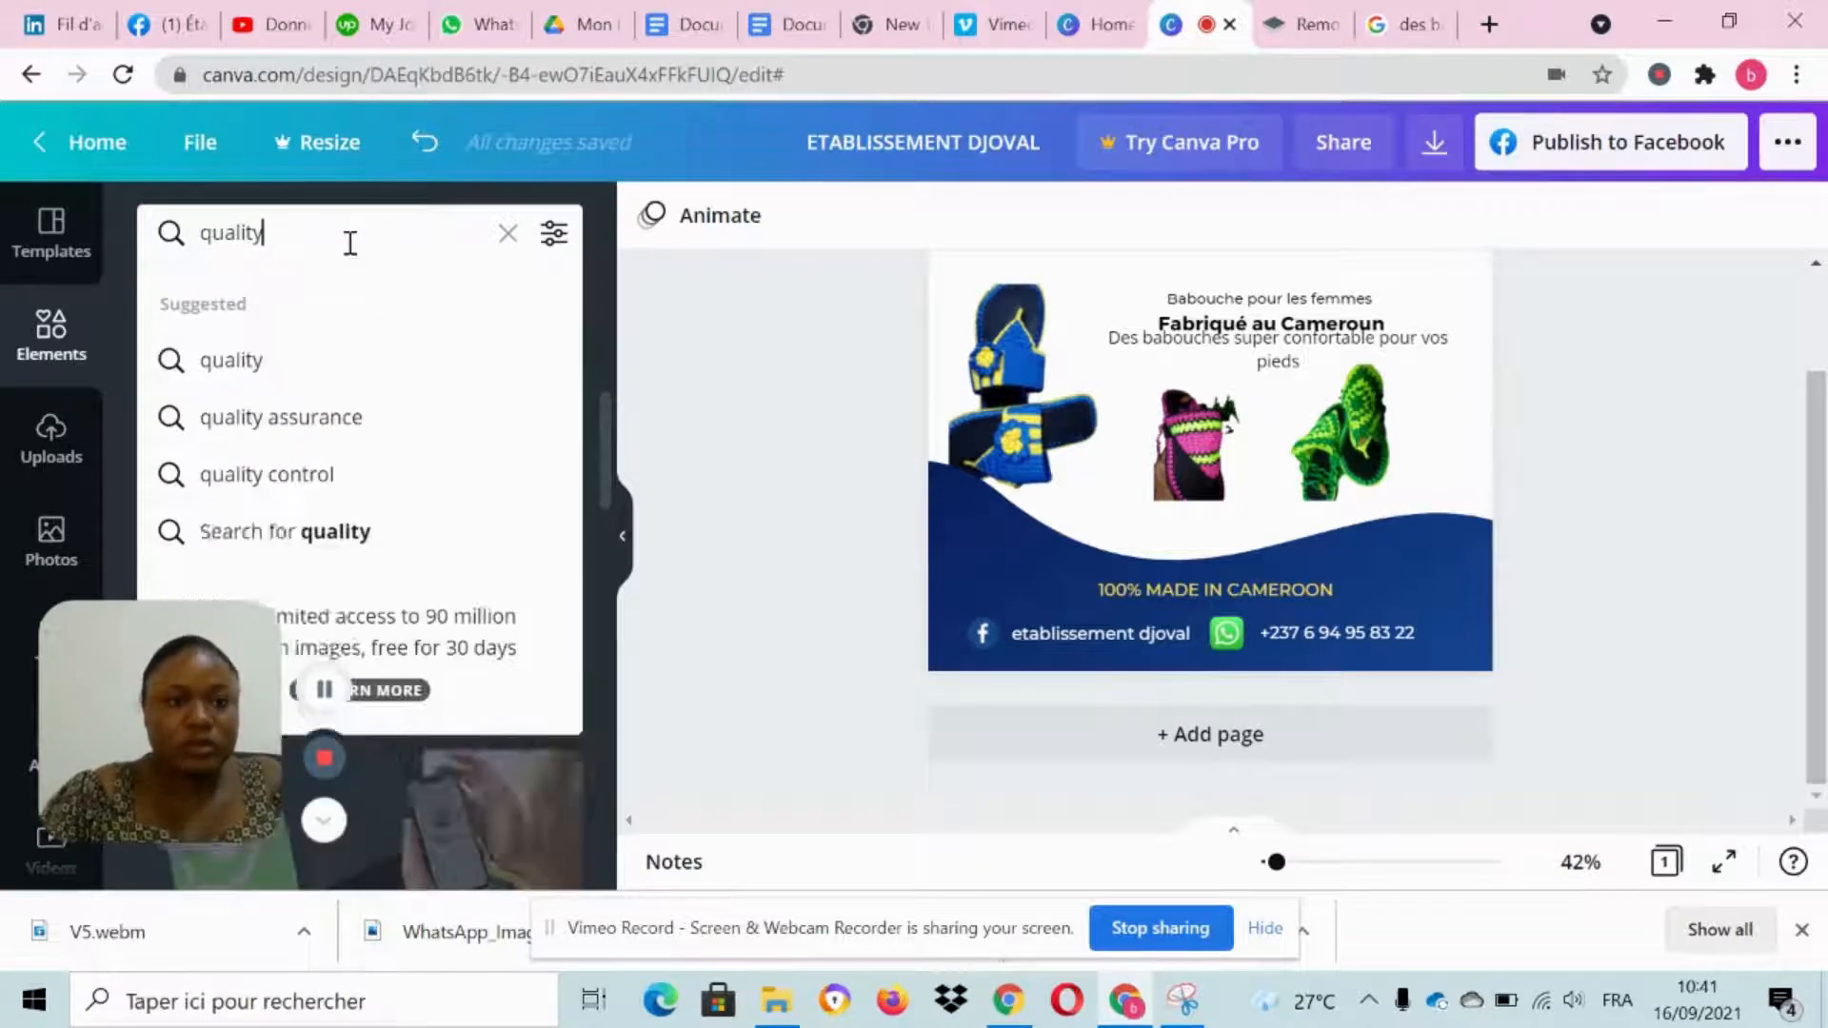
pyautogui.press('Return')
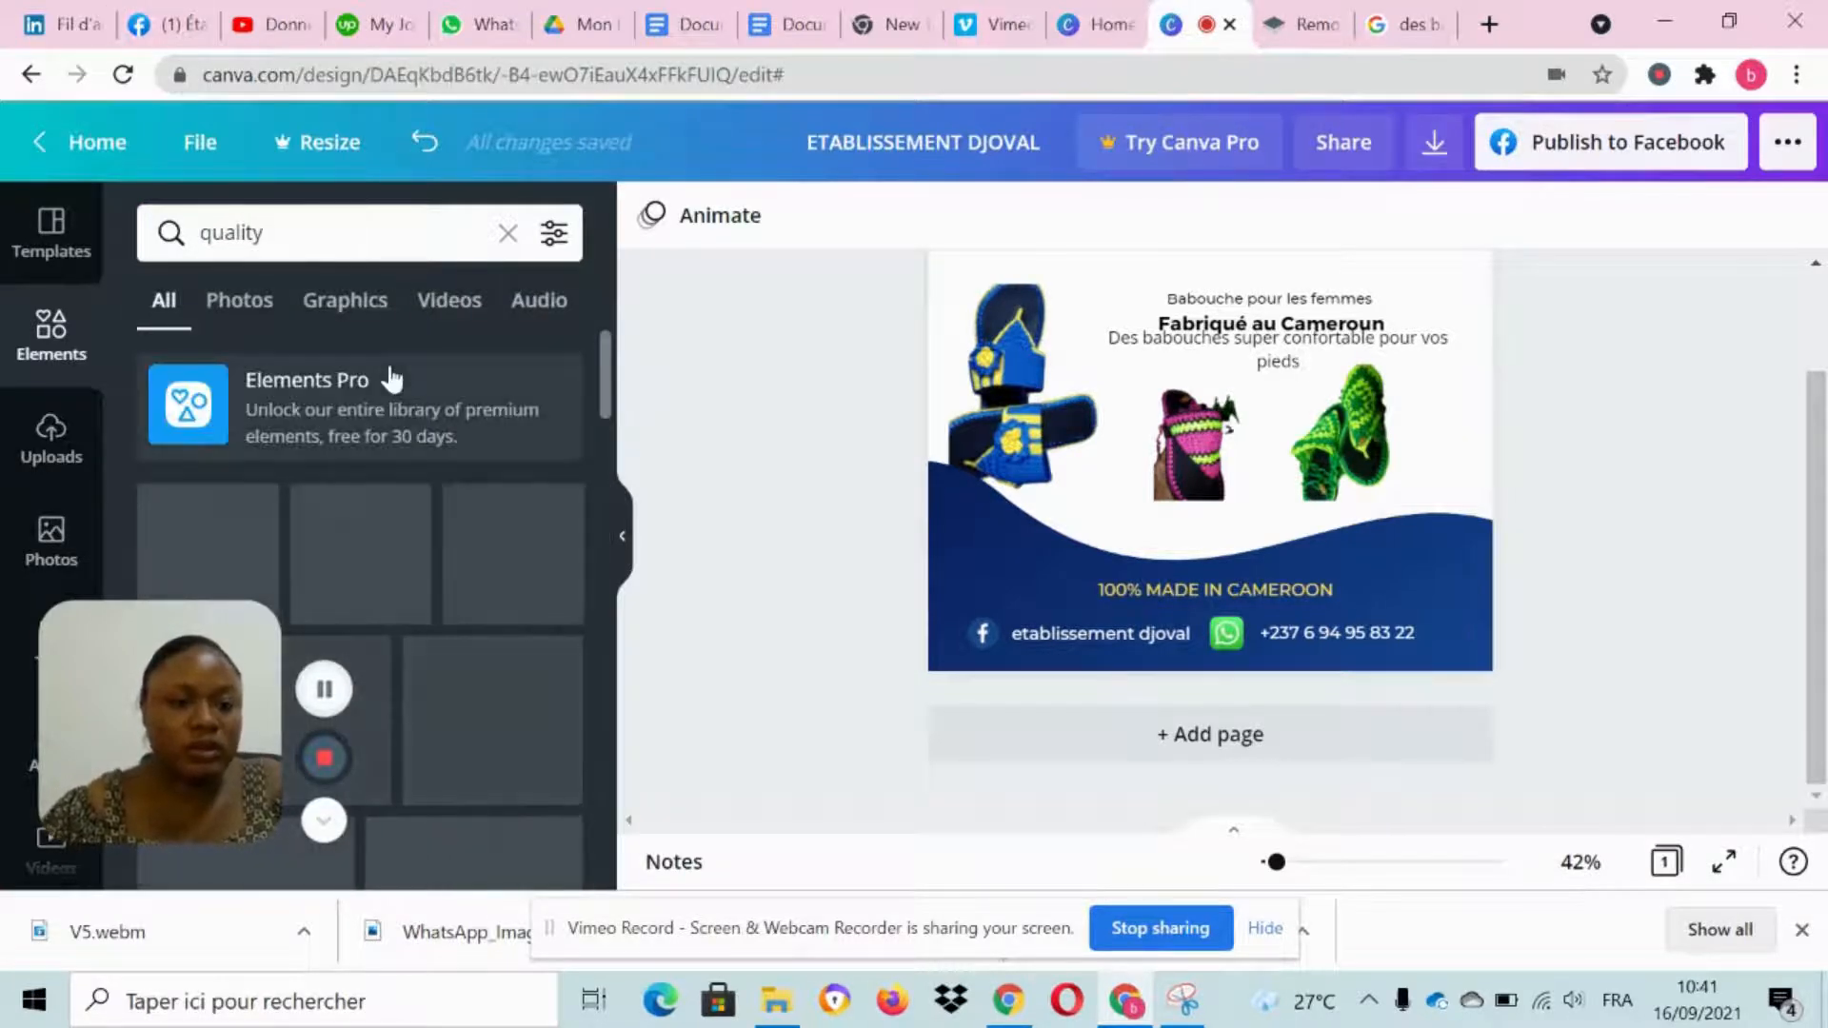
pyautogui.scroll(-1, 523, 395)
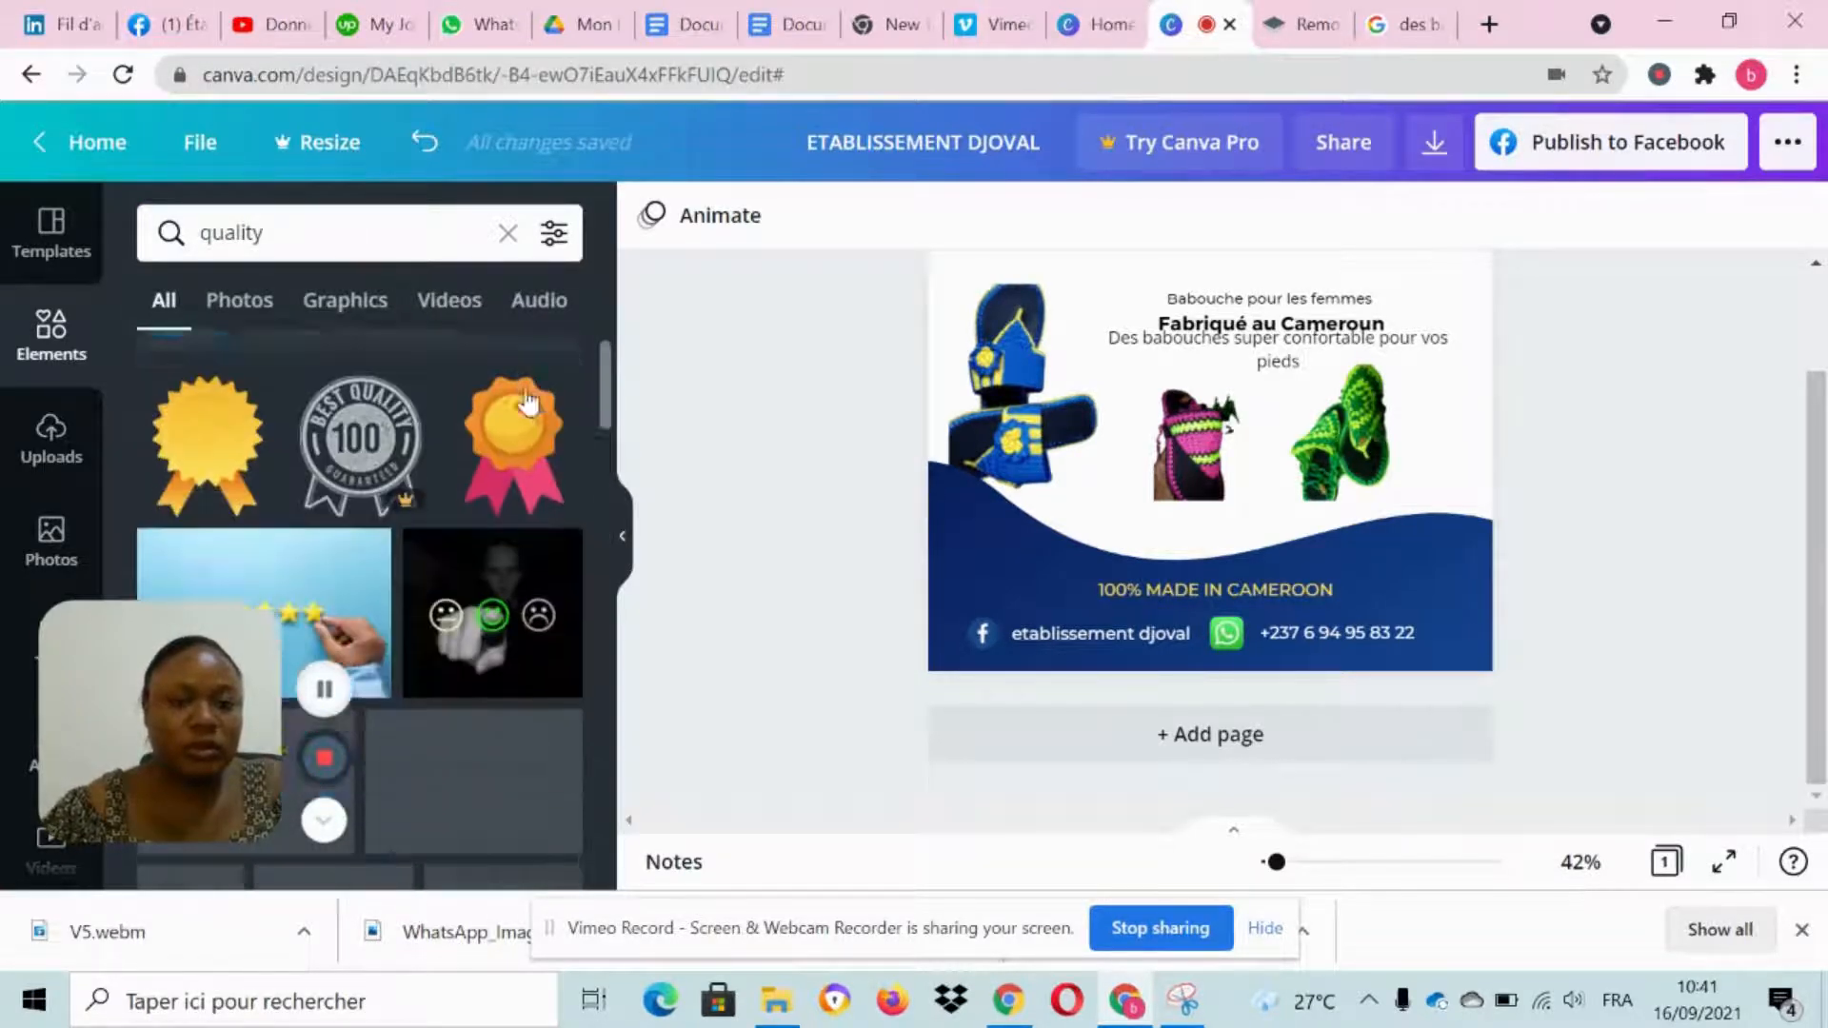
pyautogui.click(215, 415)
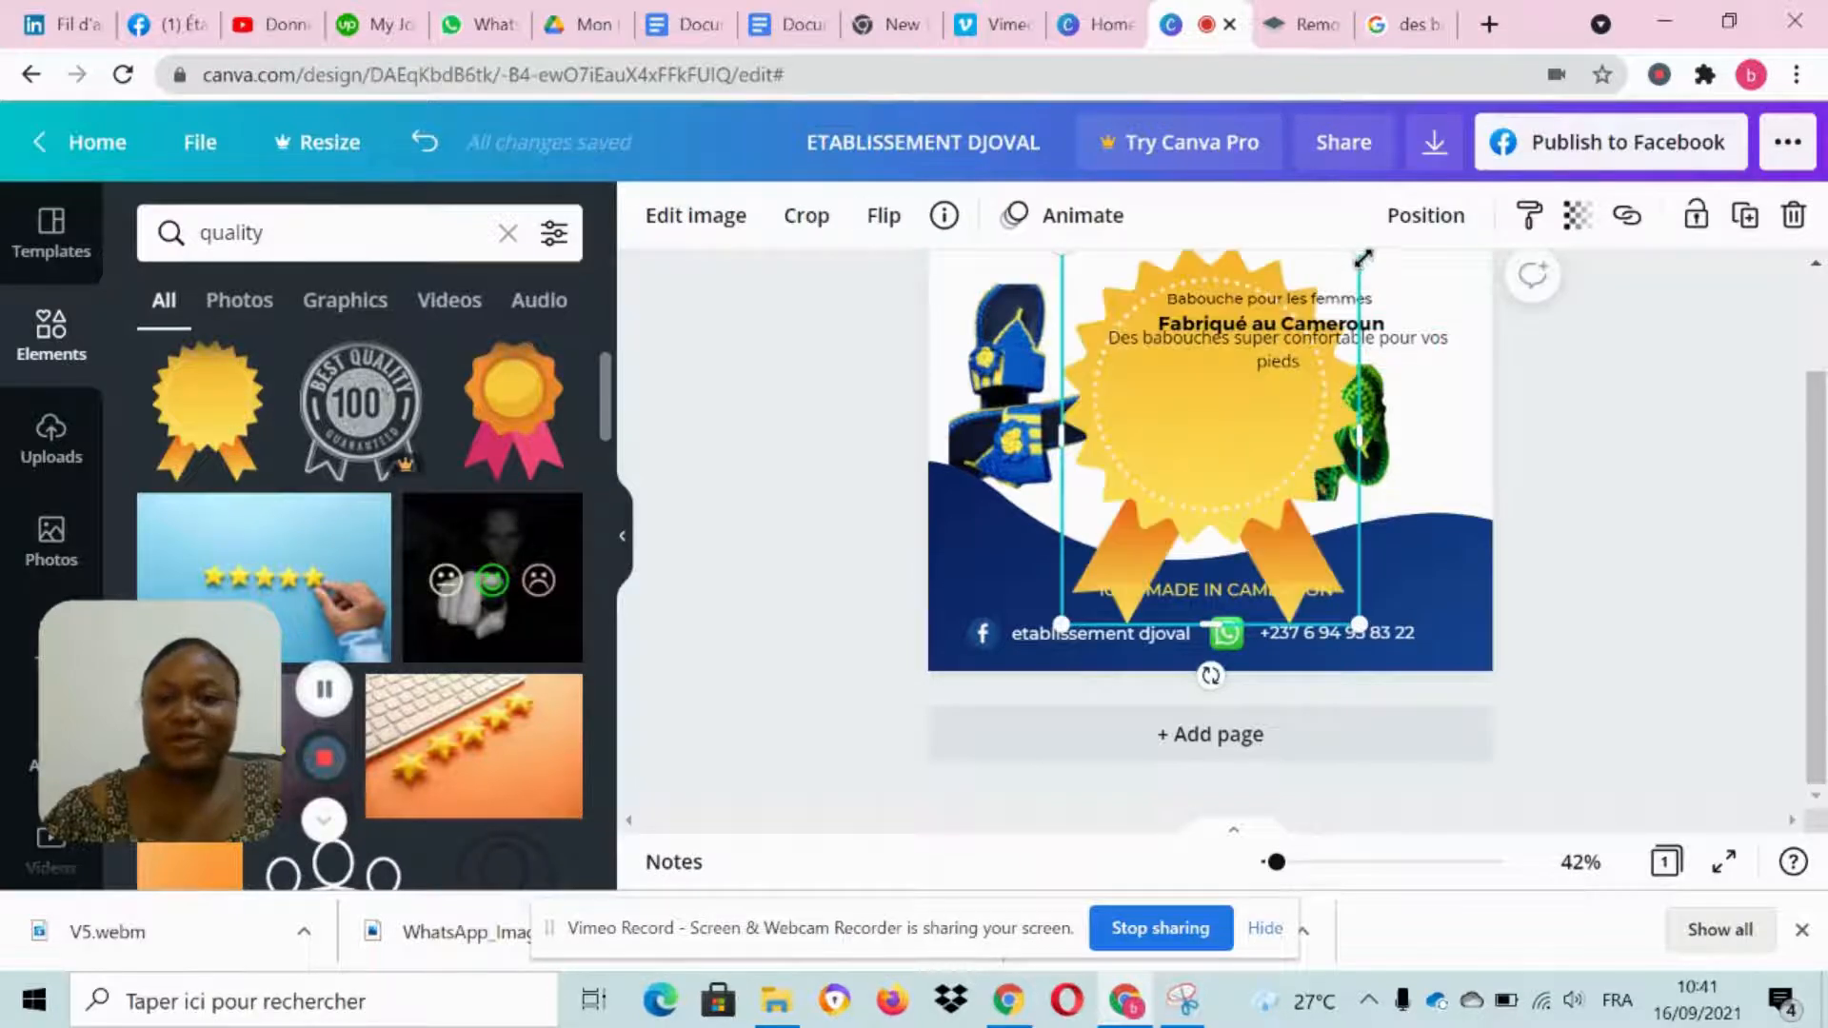
# Step: Shrink the gold ribbon to icon size and place it just before the "100% MADE IN CAMEROON" text, shifting the text to make room
pyautogui.moveTo(1225, 481); pyautogui.dragTo(1237, 588)
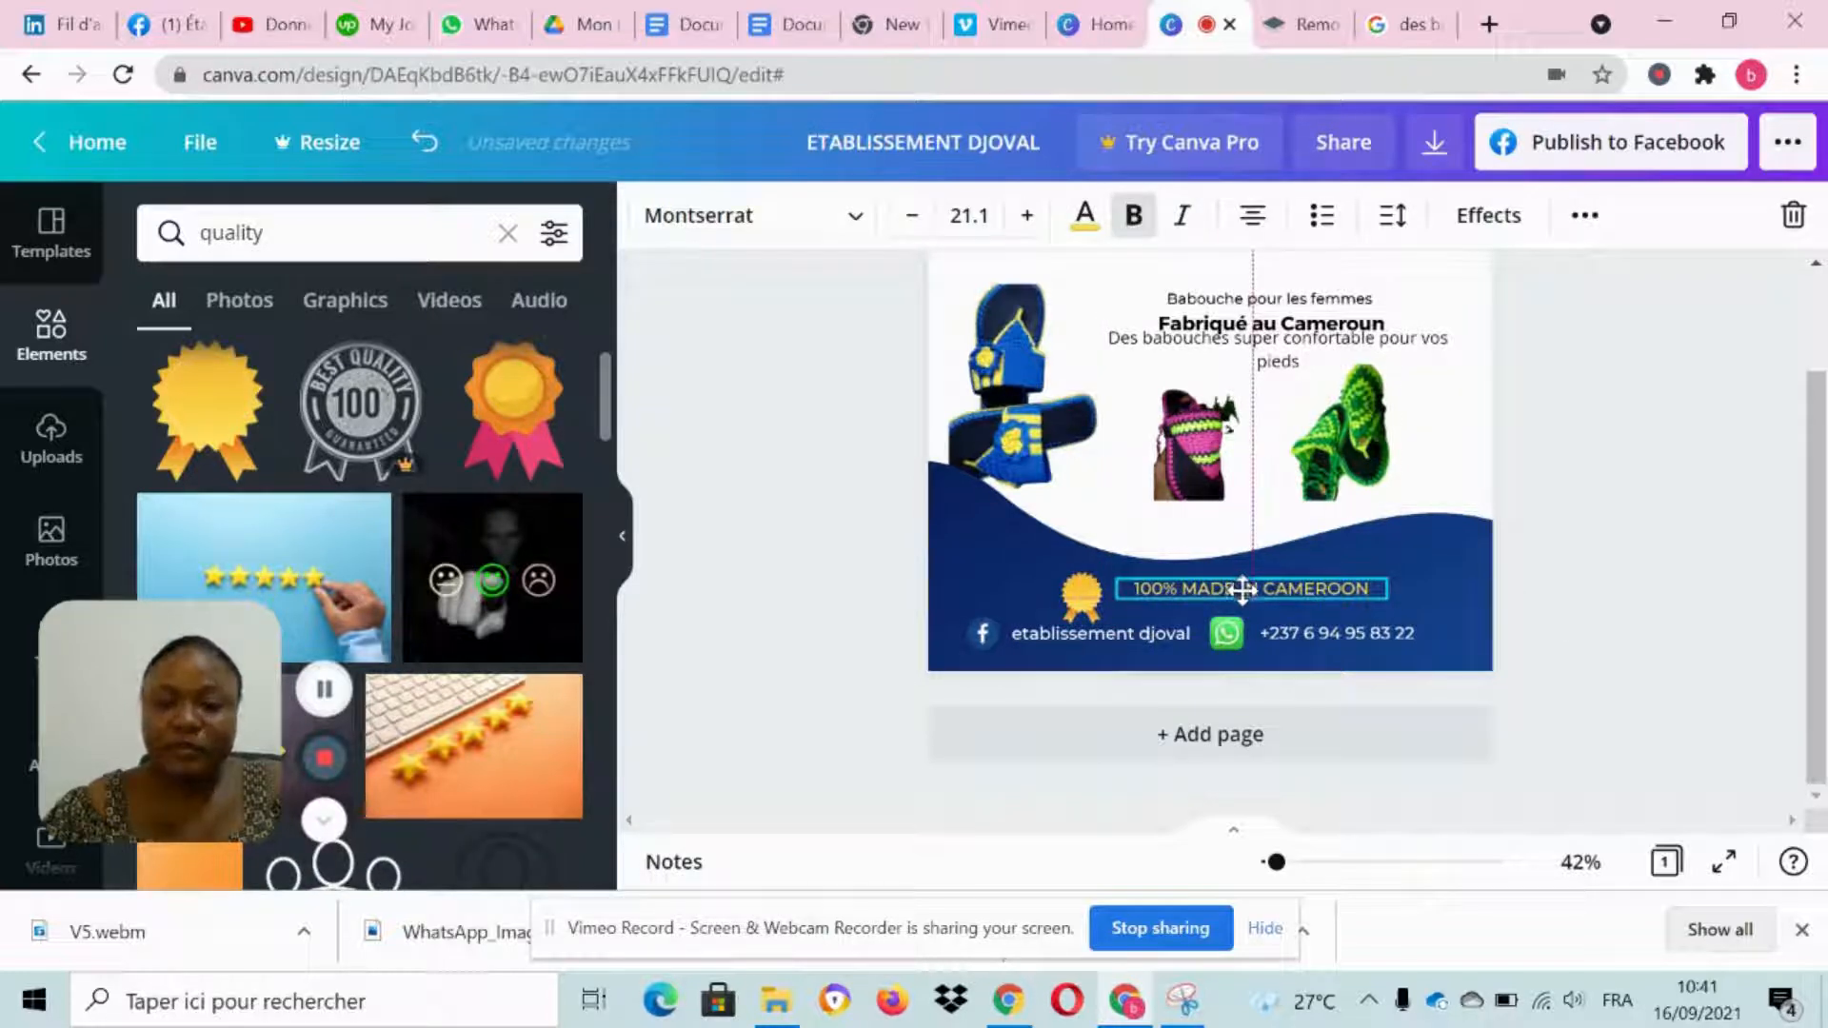
pyautogui.moveTo(1243, 589); pyautogui.dragTo(1257, 586)
pyautogui.moveTo(1082, 592); pyautogui.dragTo(1121, 587)
pyautogui.click(1636, 650)
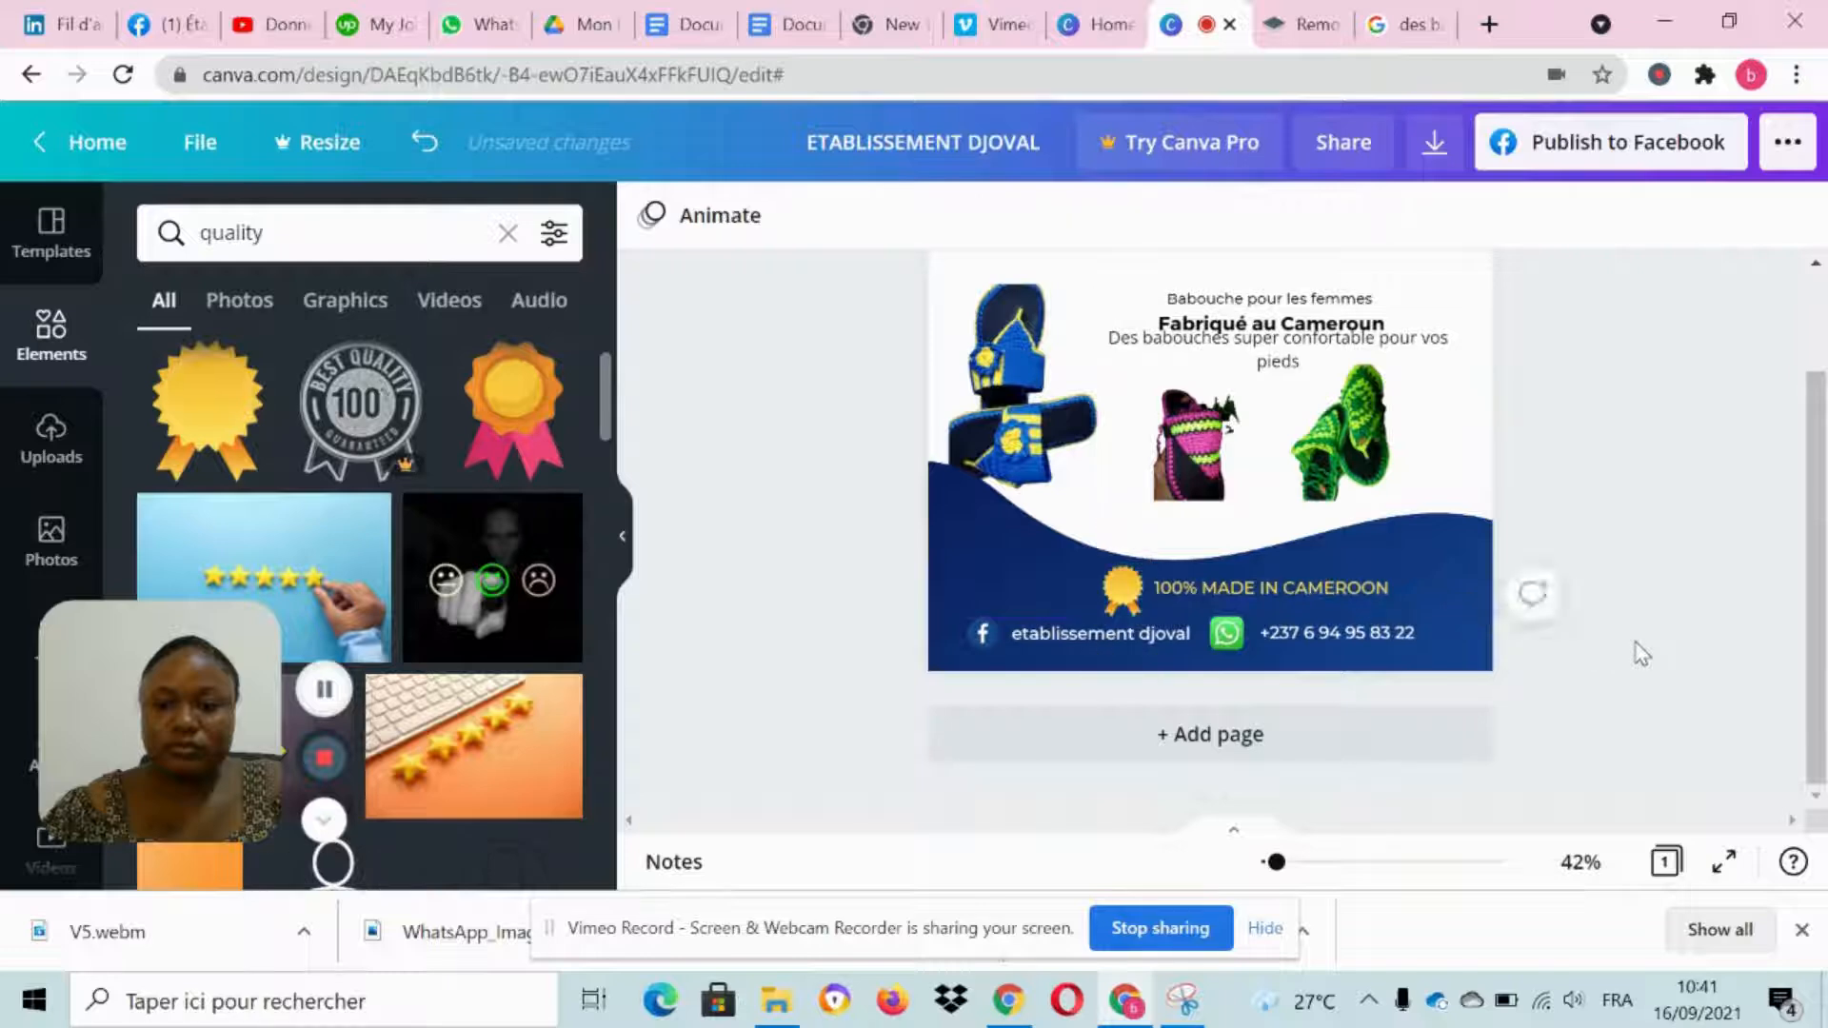
# Step: Lower the blue wave graphic slightly beneath the sandal photos
pyautogui.scroll(3, 1638, 651)
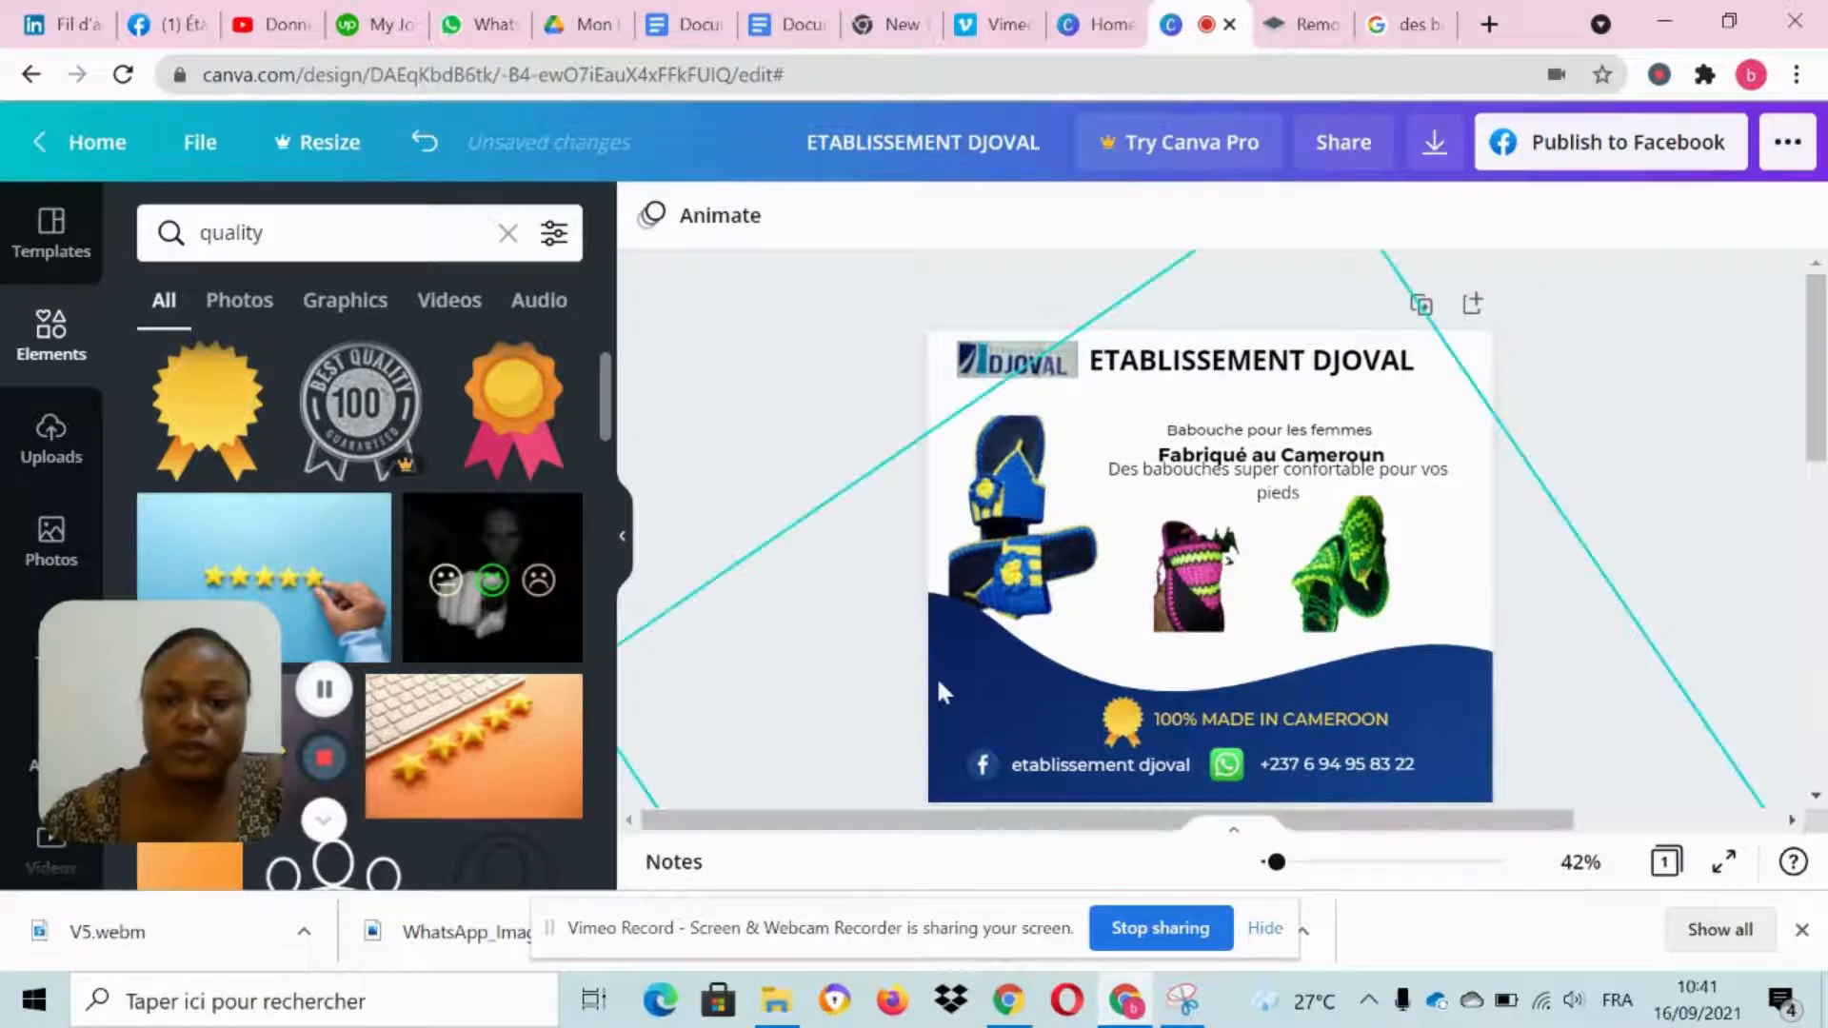
pyautogui.moveTo(960, 668); pyautogui.dragTo(959, 674)
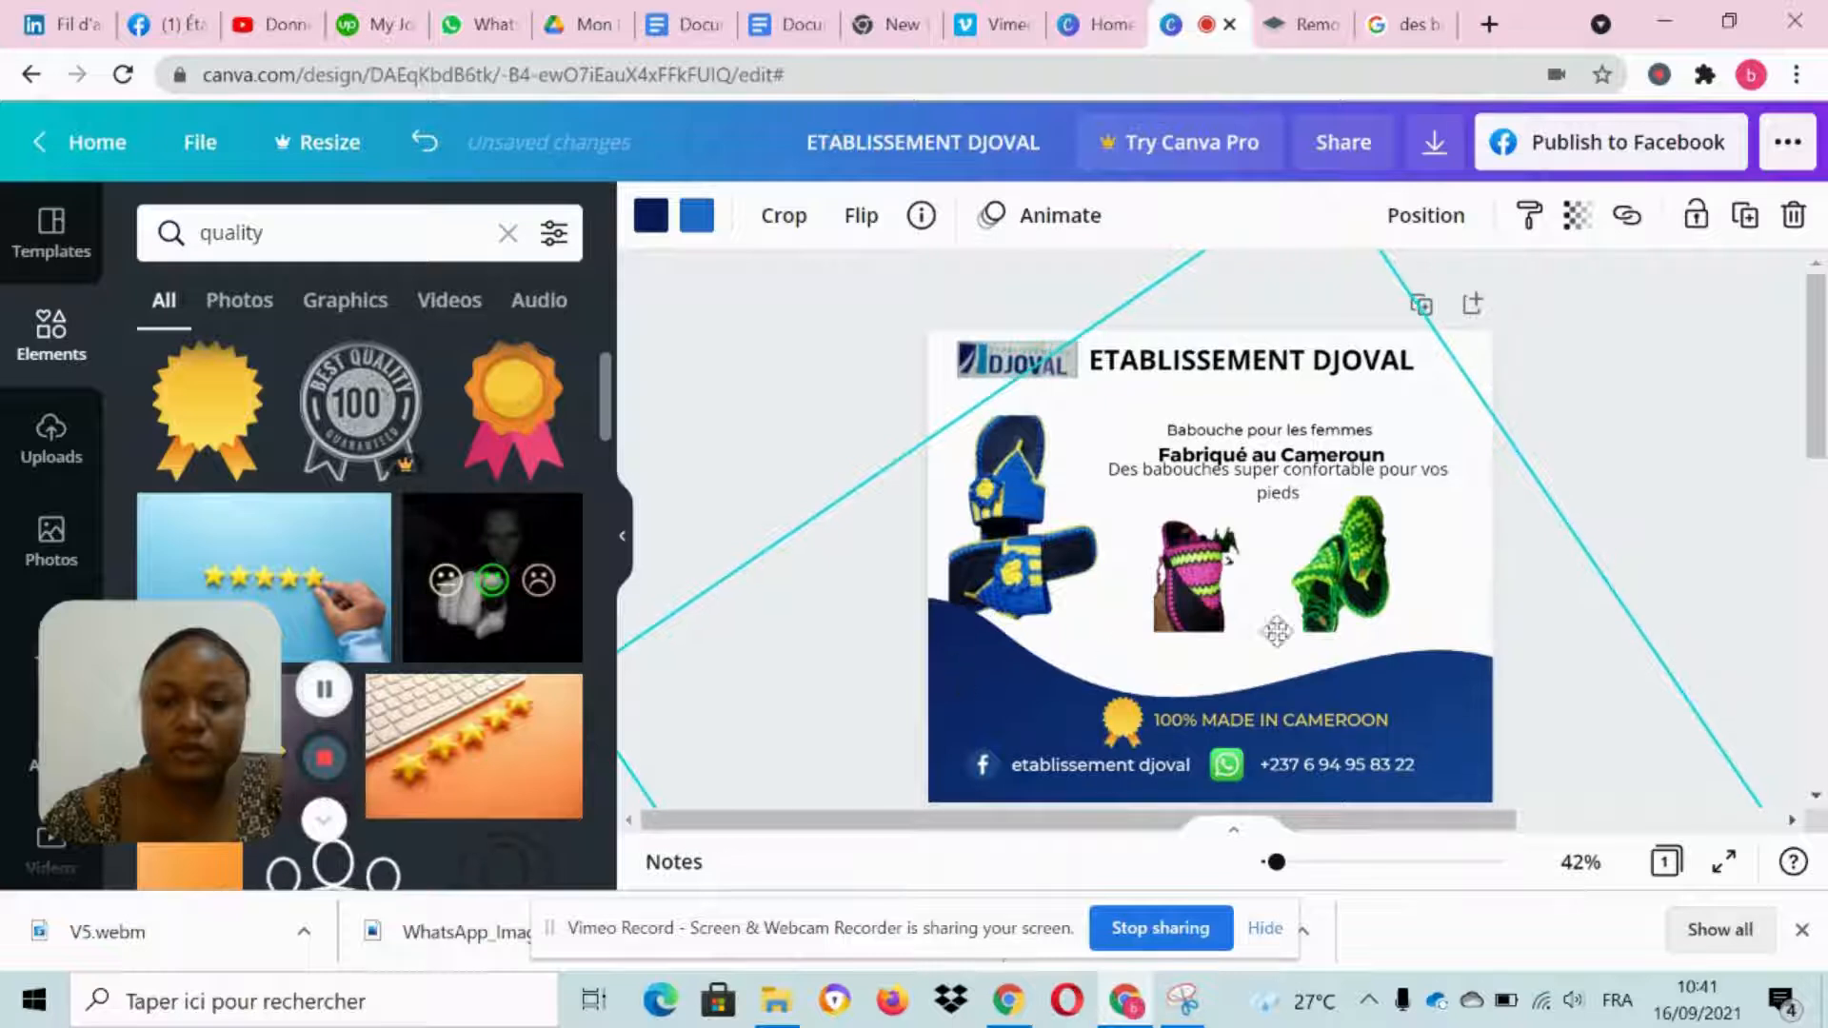
pyautogui.click(1711, 503)
# Step: Clear the elements search and add a circle frame to the design
pyautogui.scroll(-3, 1706, 501)
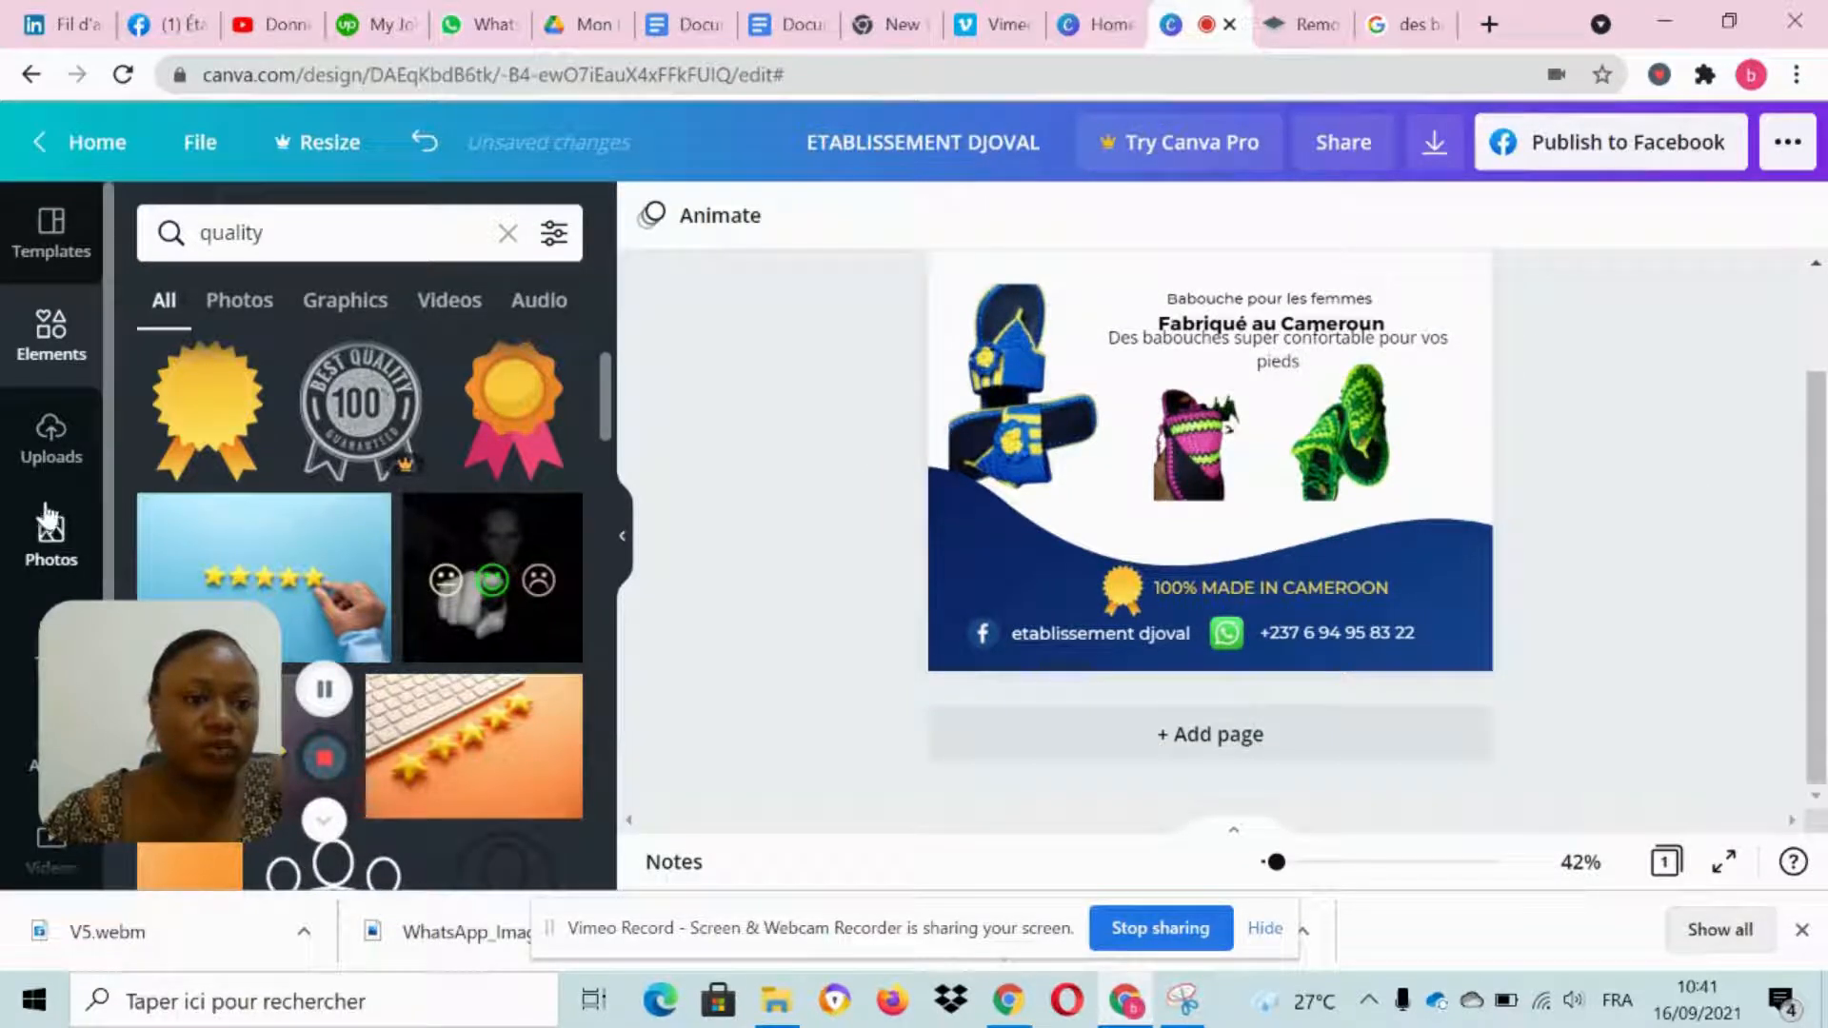
pyautogui.click(512, 234)
pyautogui.scroll(-3, 542, 530)
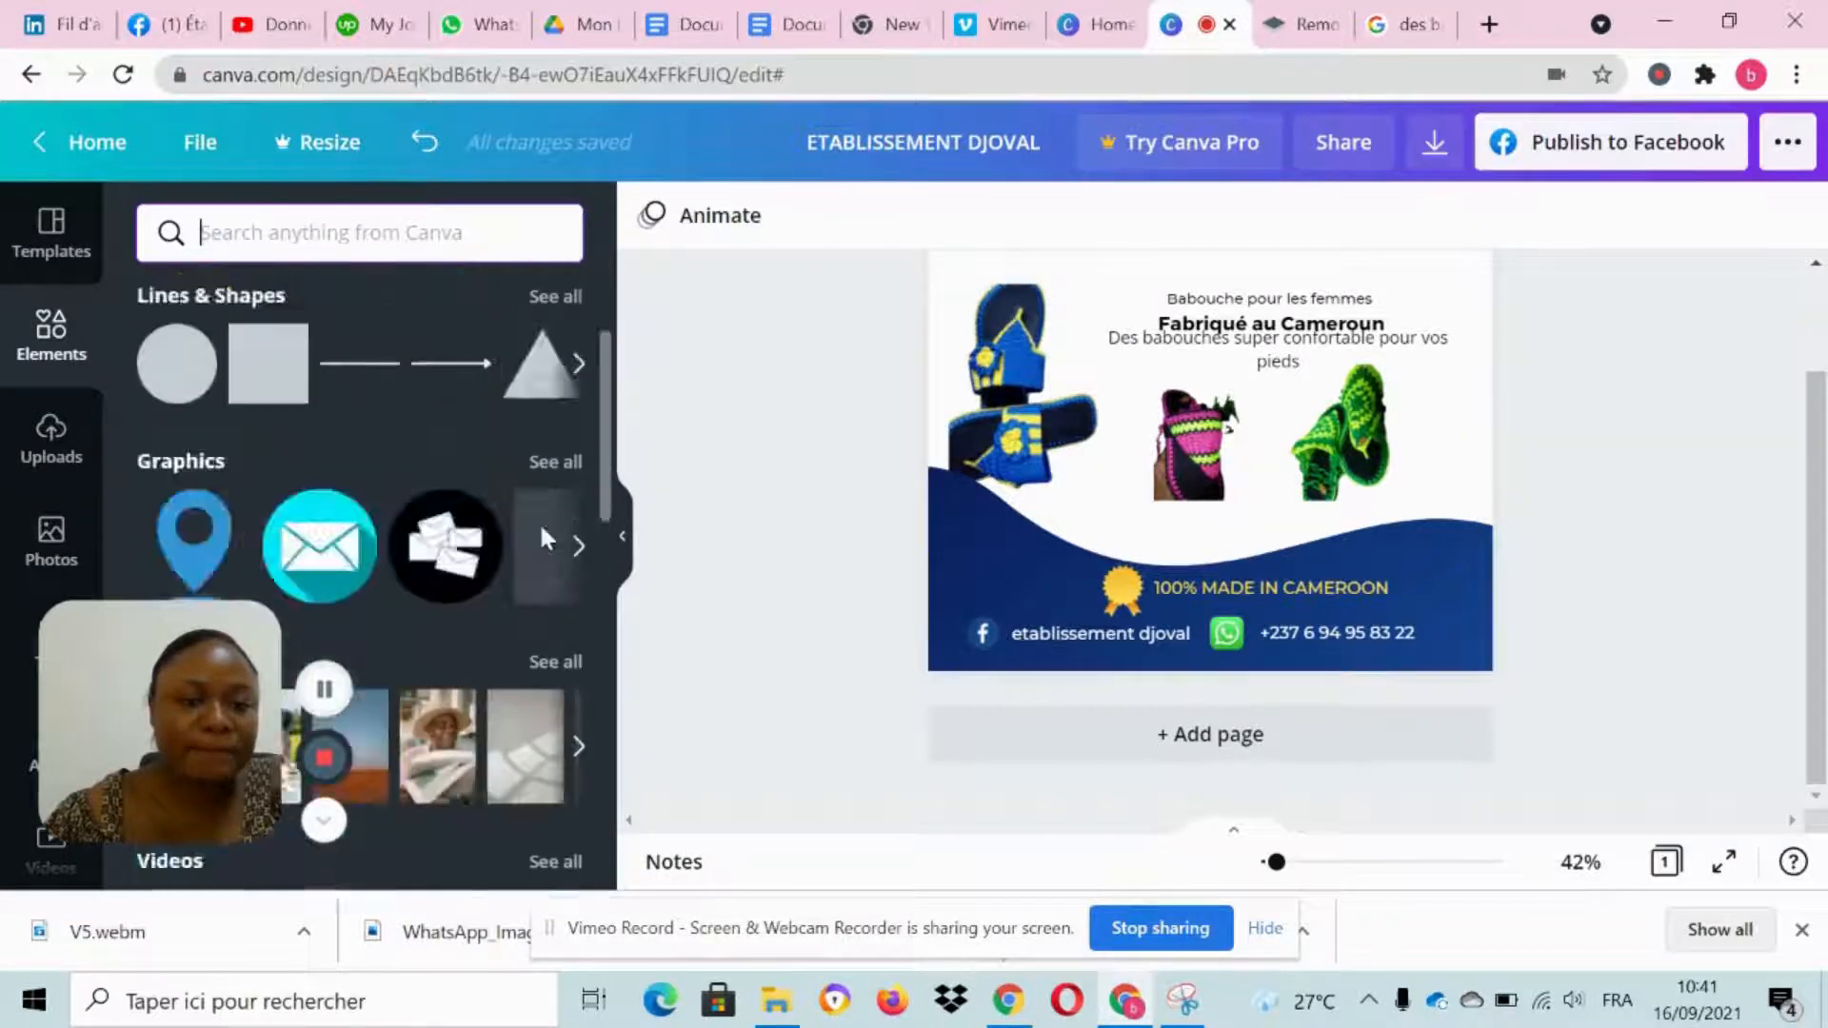
pyautogui.scroll(-10, 544, 538)
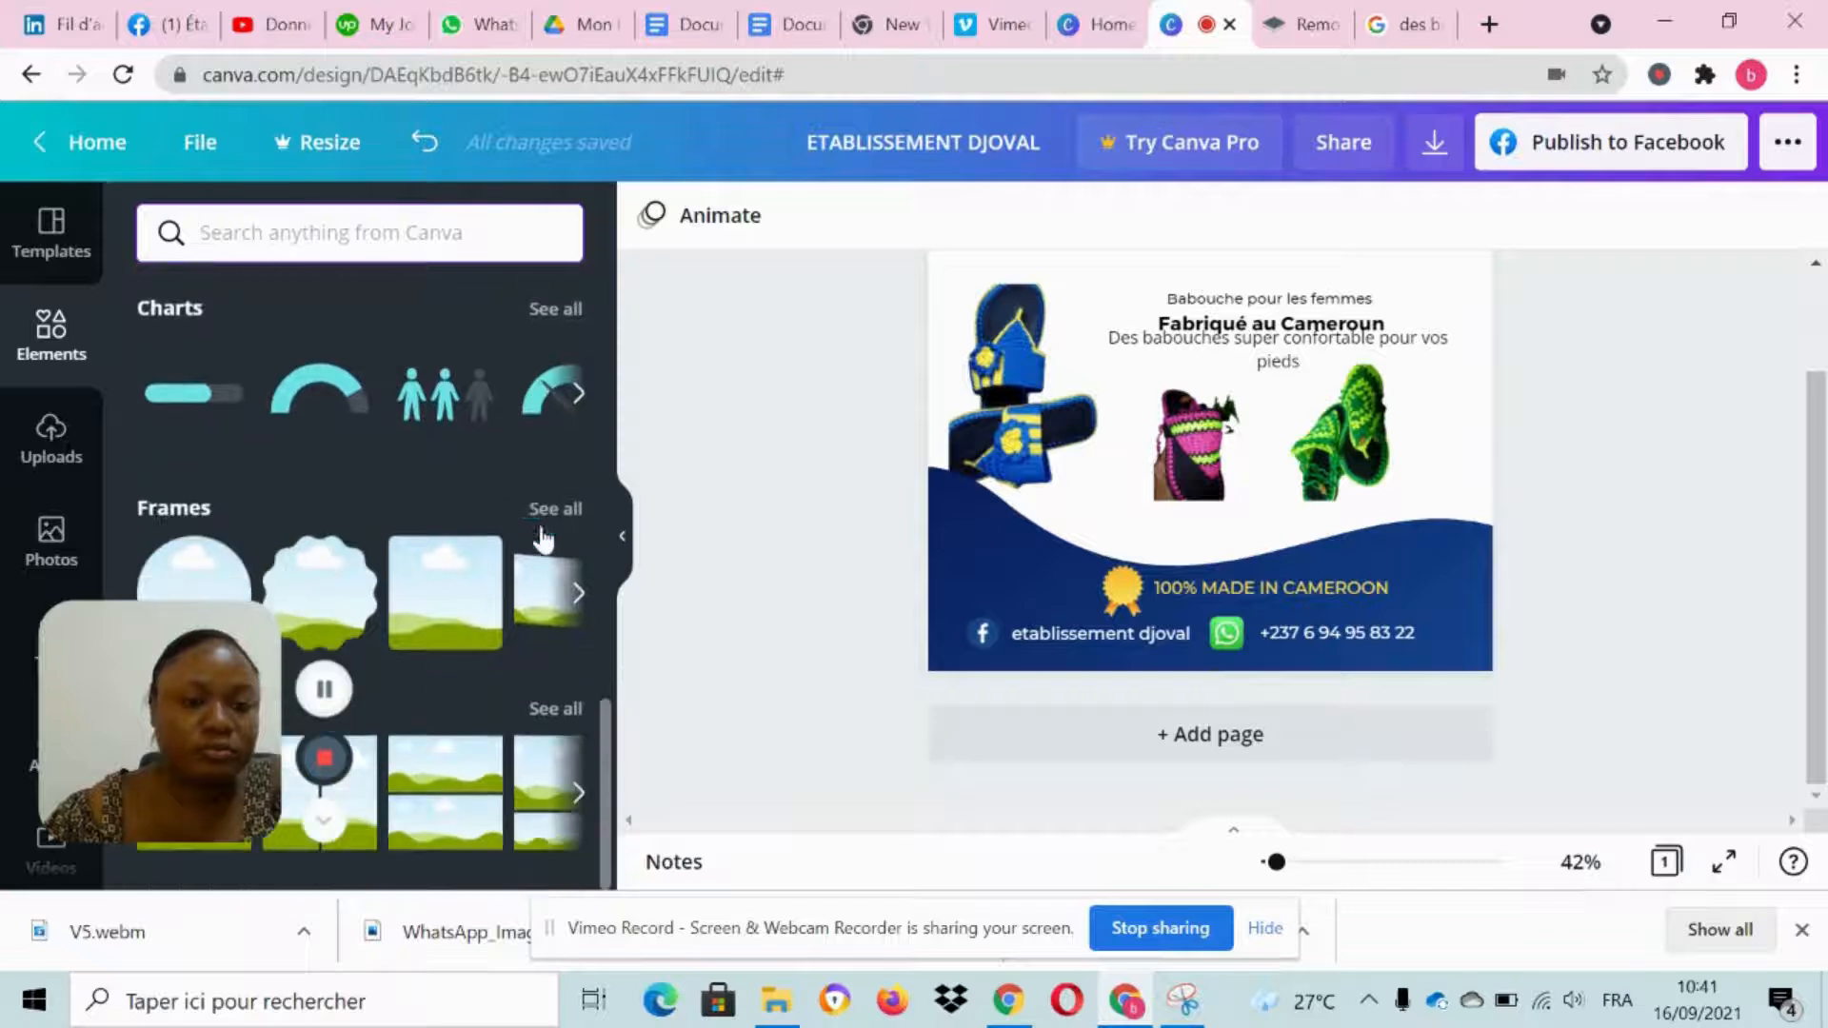
pyautogui.click(225, 566)
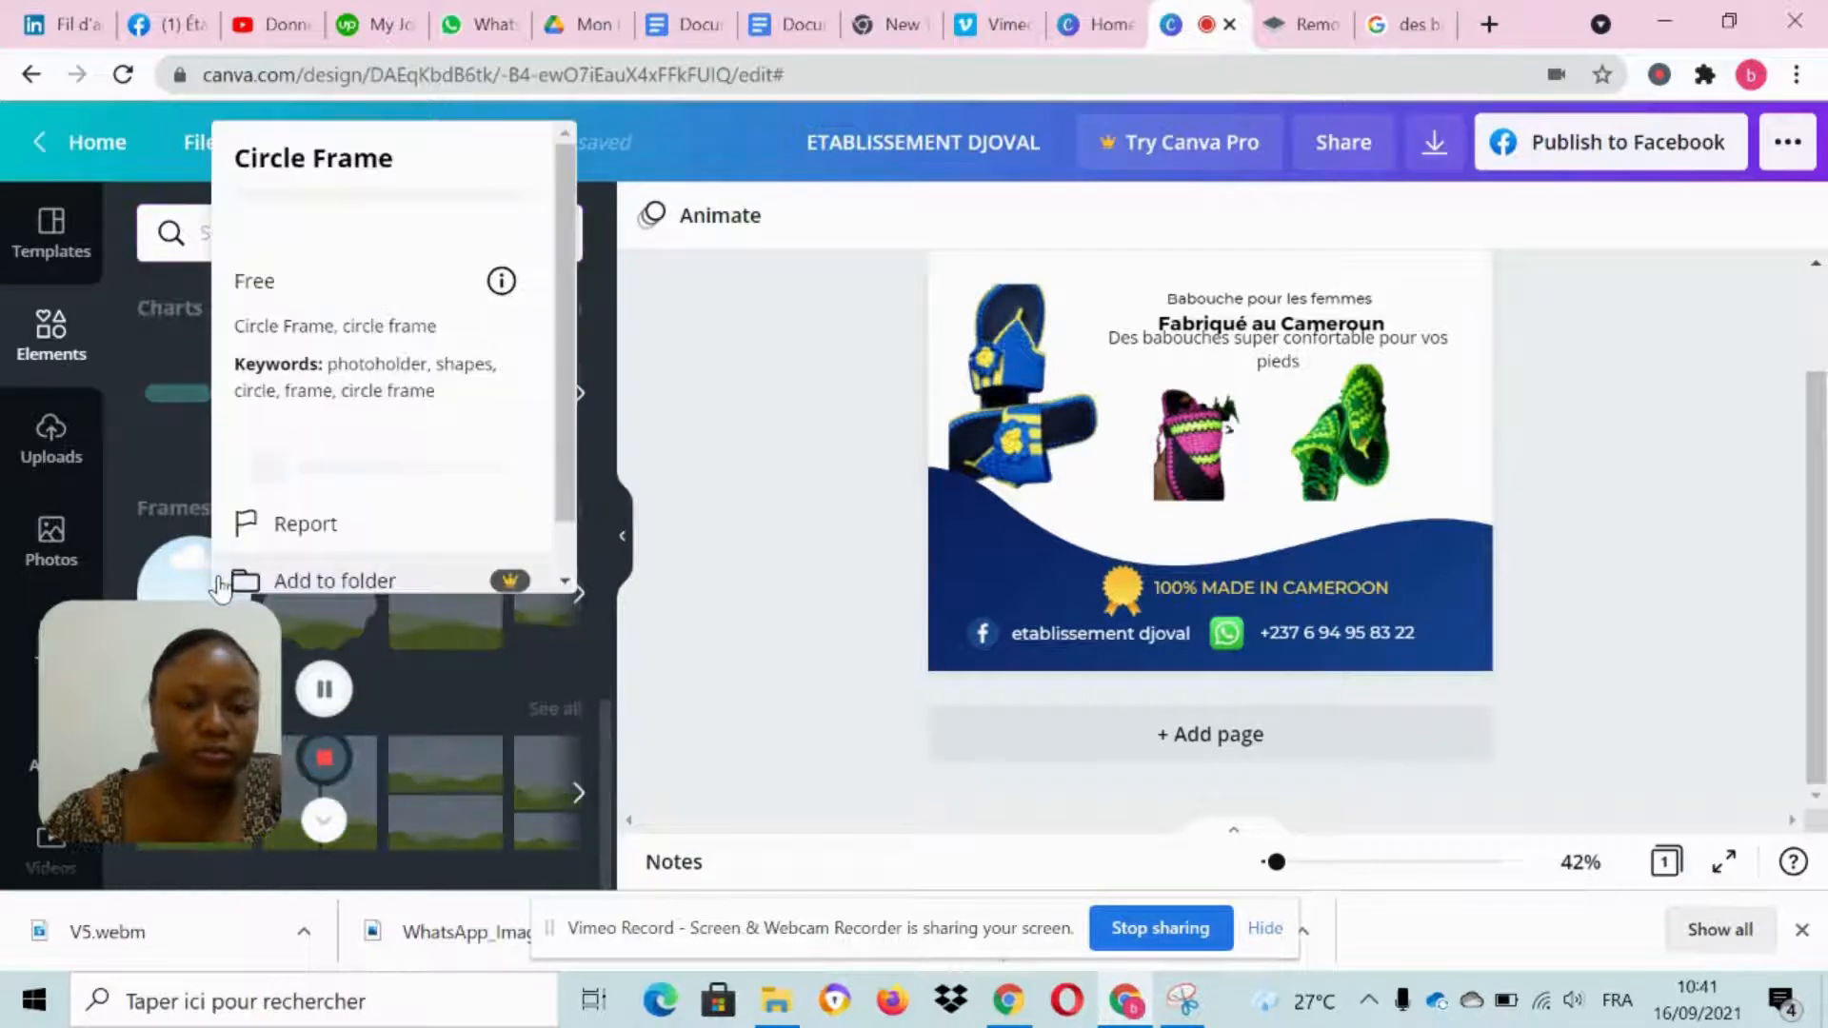
pyautogui.click(195, 576)
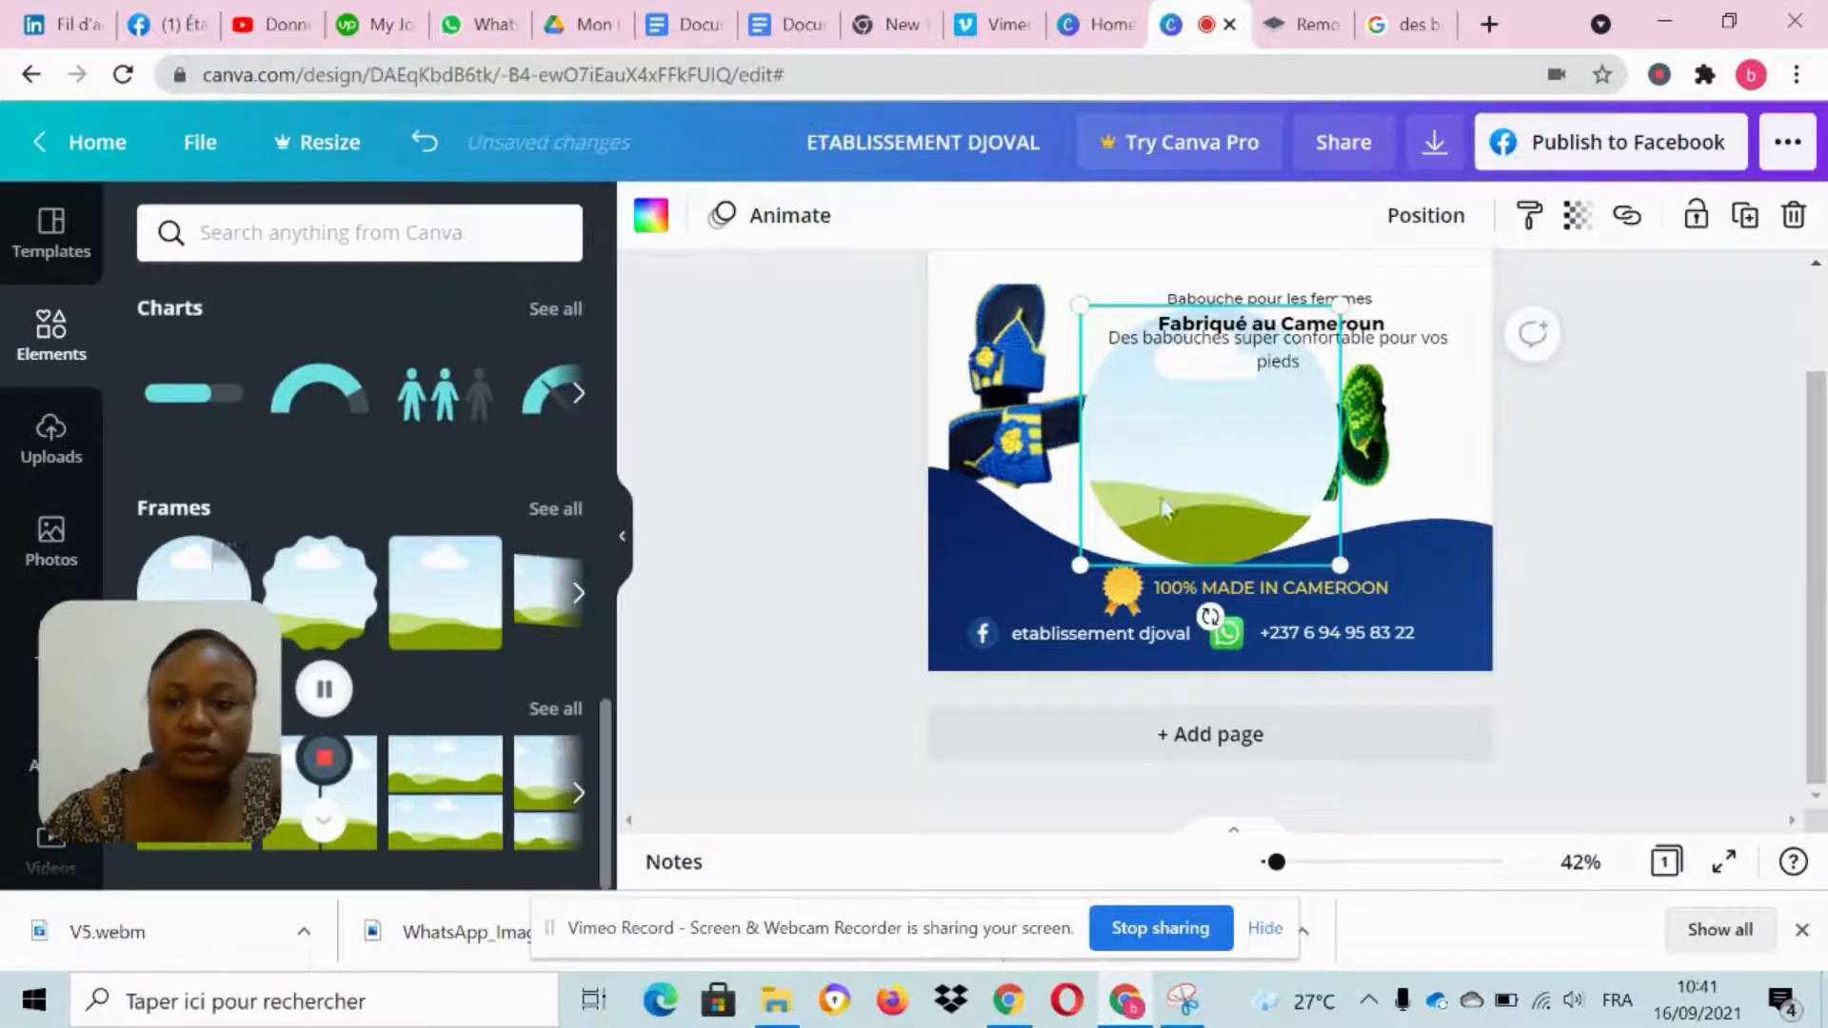
# Step: Move the circle frame down toward the wave and fill it with the green sandals photo
pyautogui.click(1364, 457)
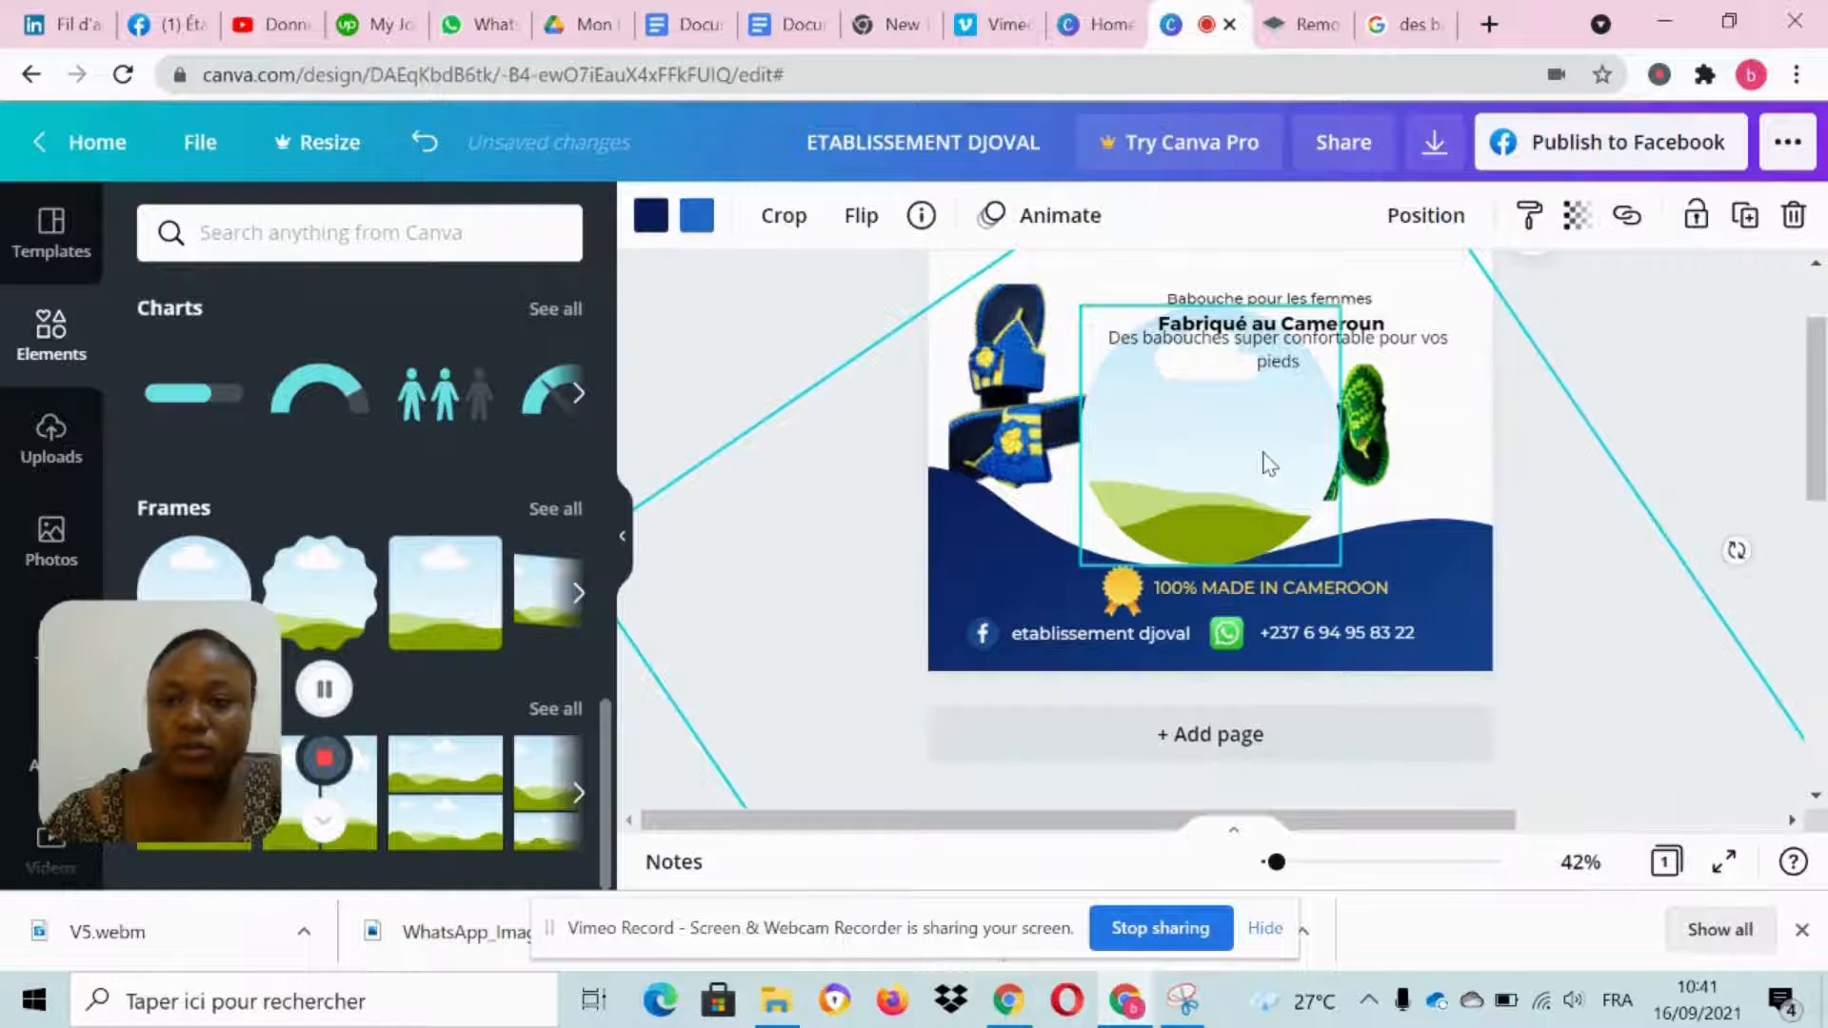
pyautogui.moveTo(1212, 502); pyautogui.dragTo(1128, 561)
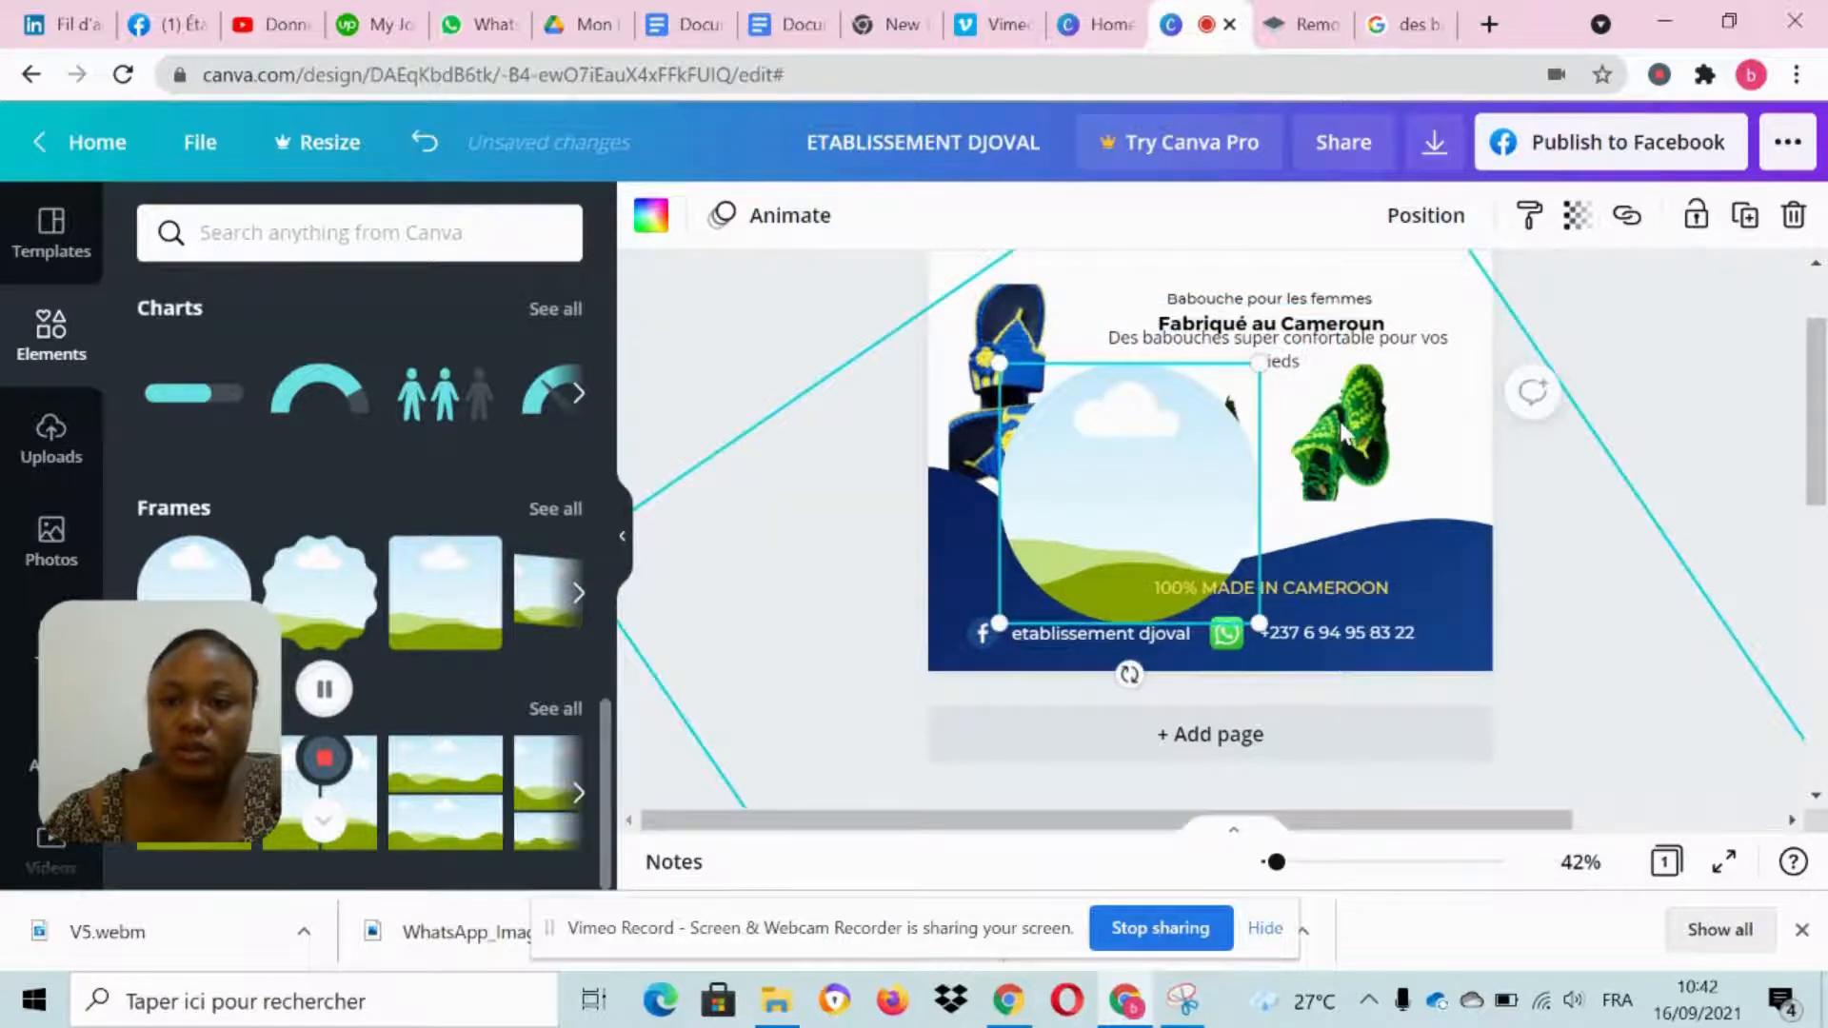
pyautogui.rightClick(1346, 433)
pyautogui.click(1437, 587)
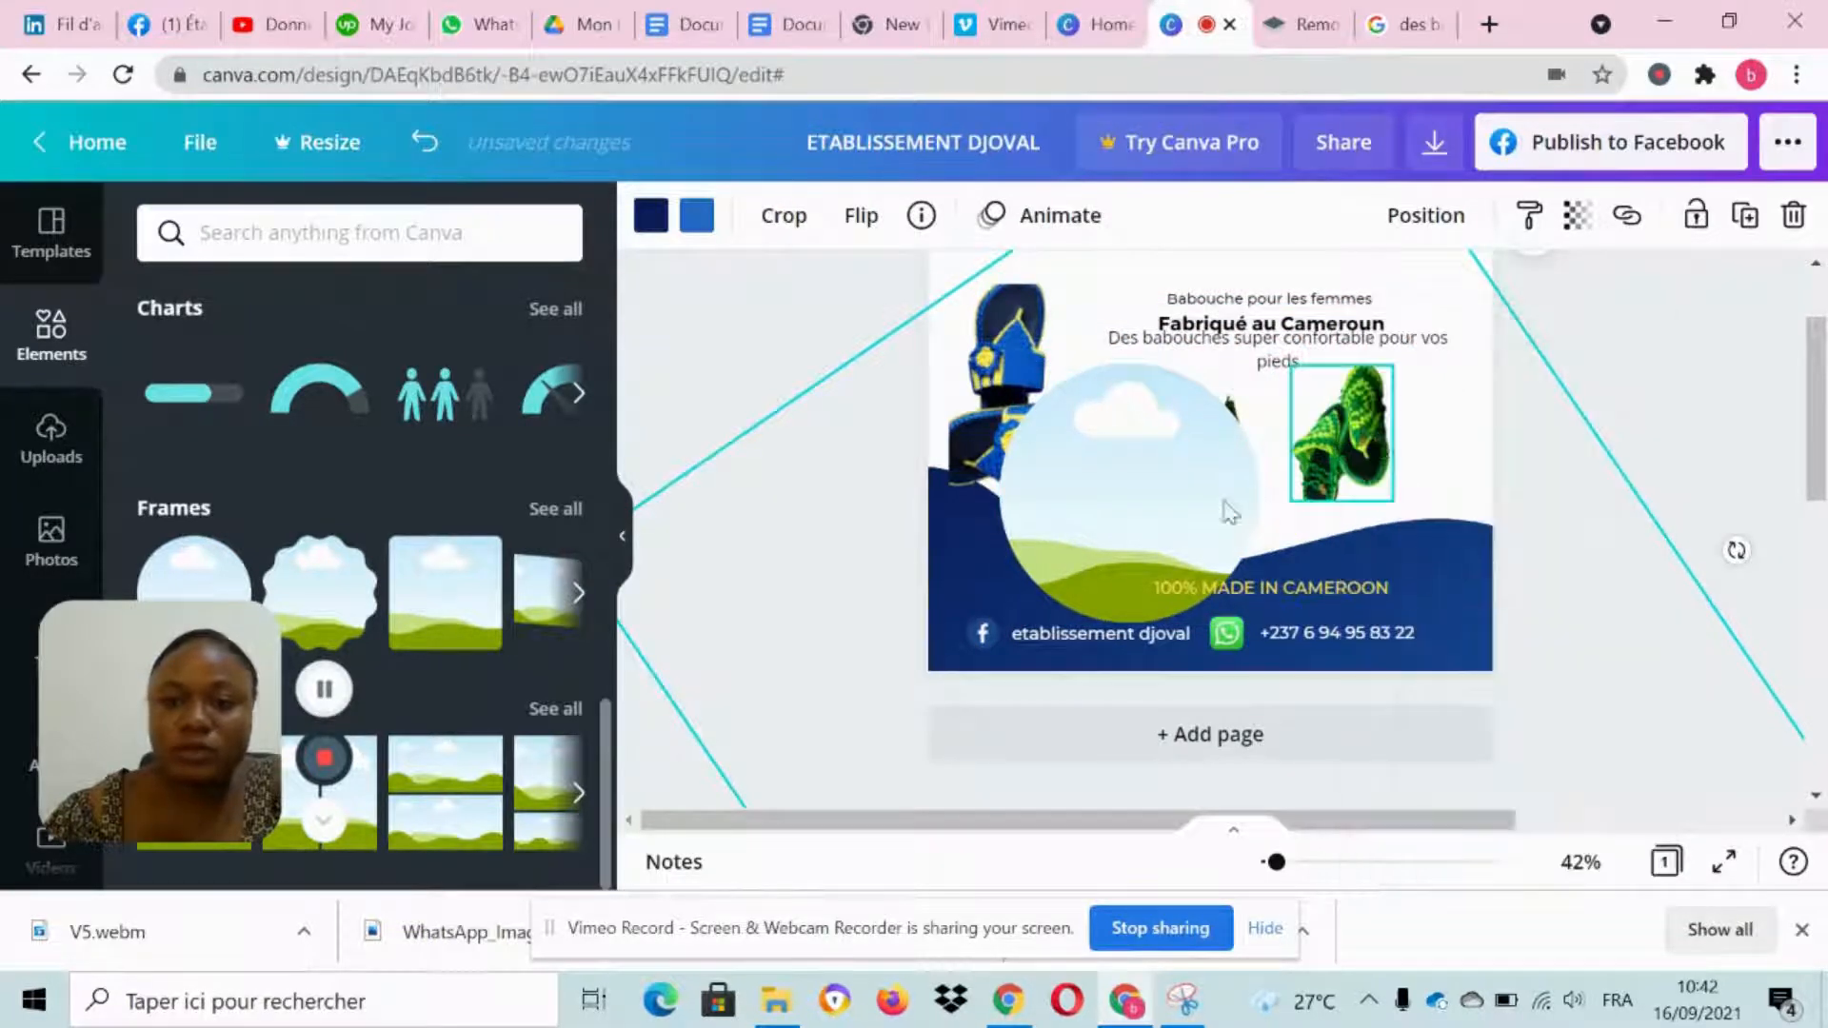
pyautogui.moveTo(1177, 511); pyautogui.dragTo(1177, 521)
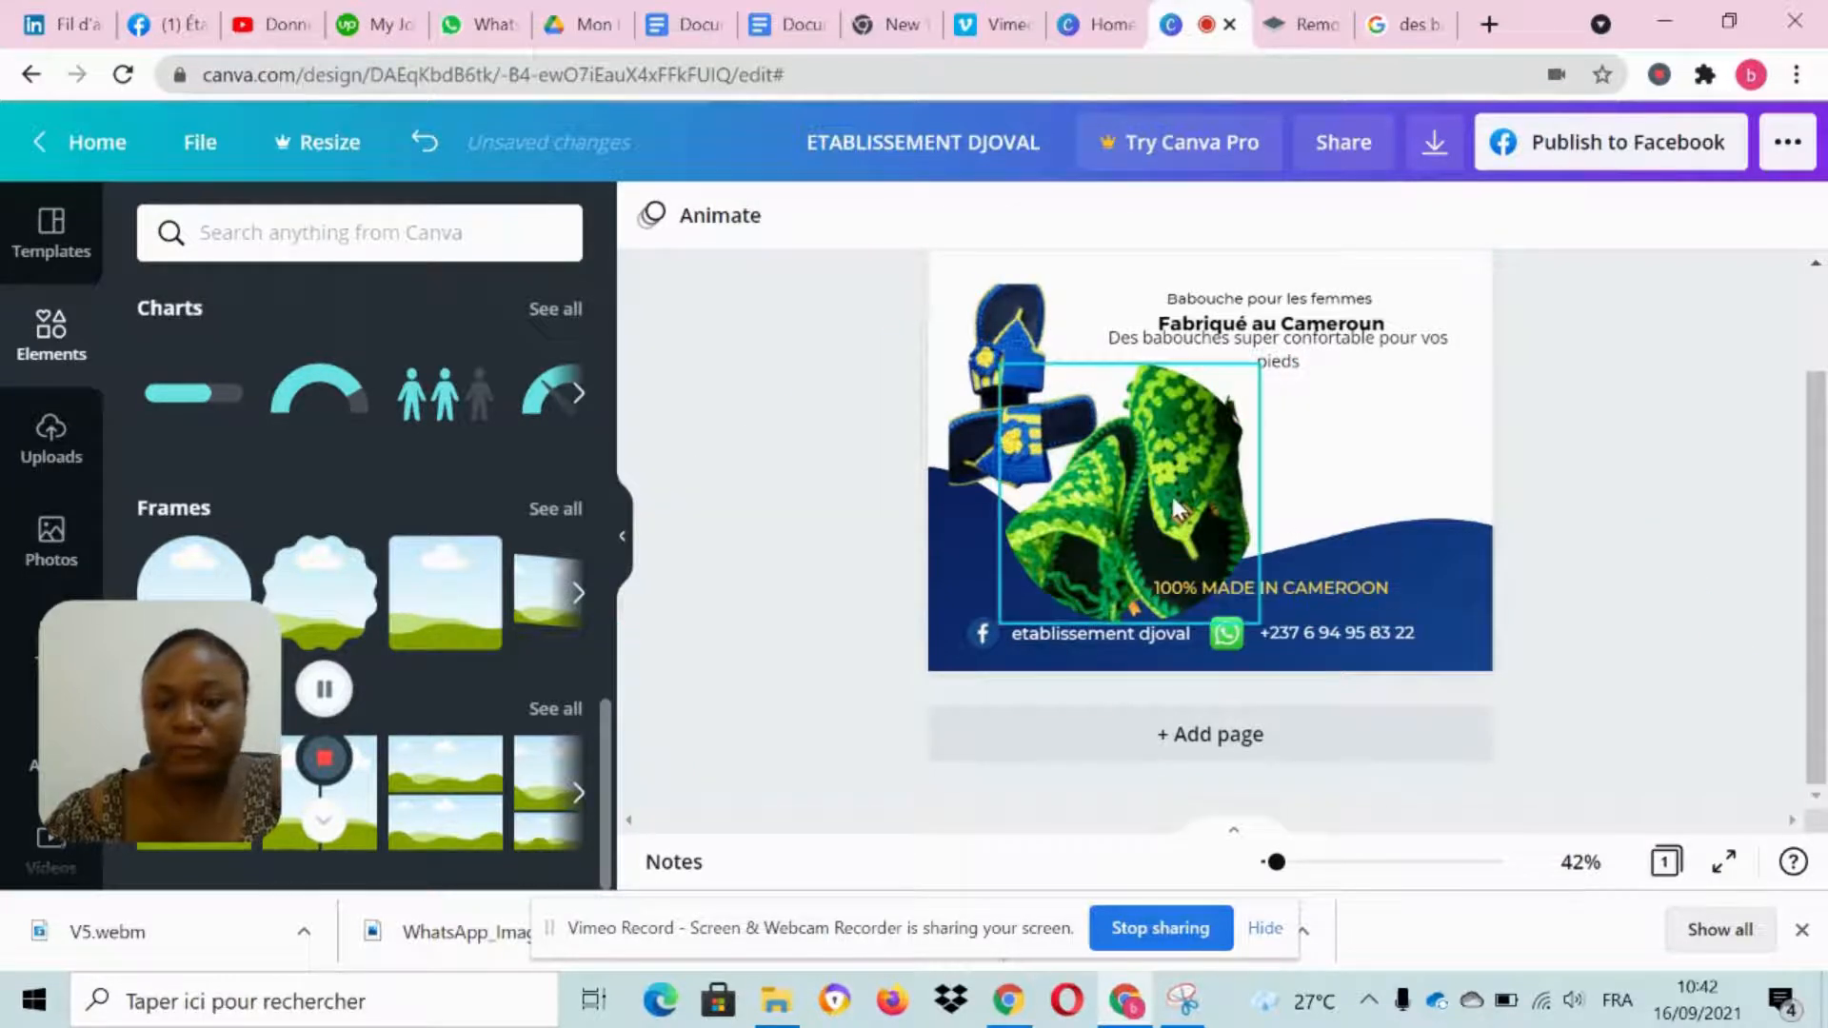
# Step: Delete the circle frame together with the green sandals photo inside it
pyautogui.click(1170, 493)
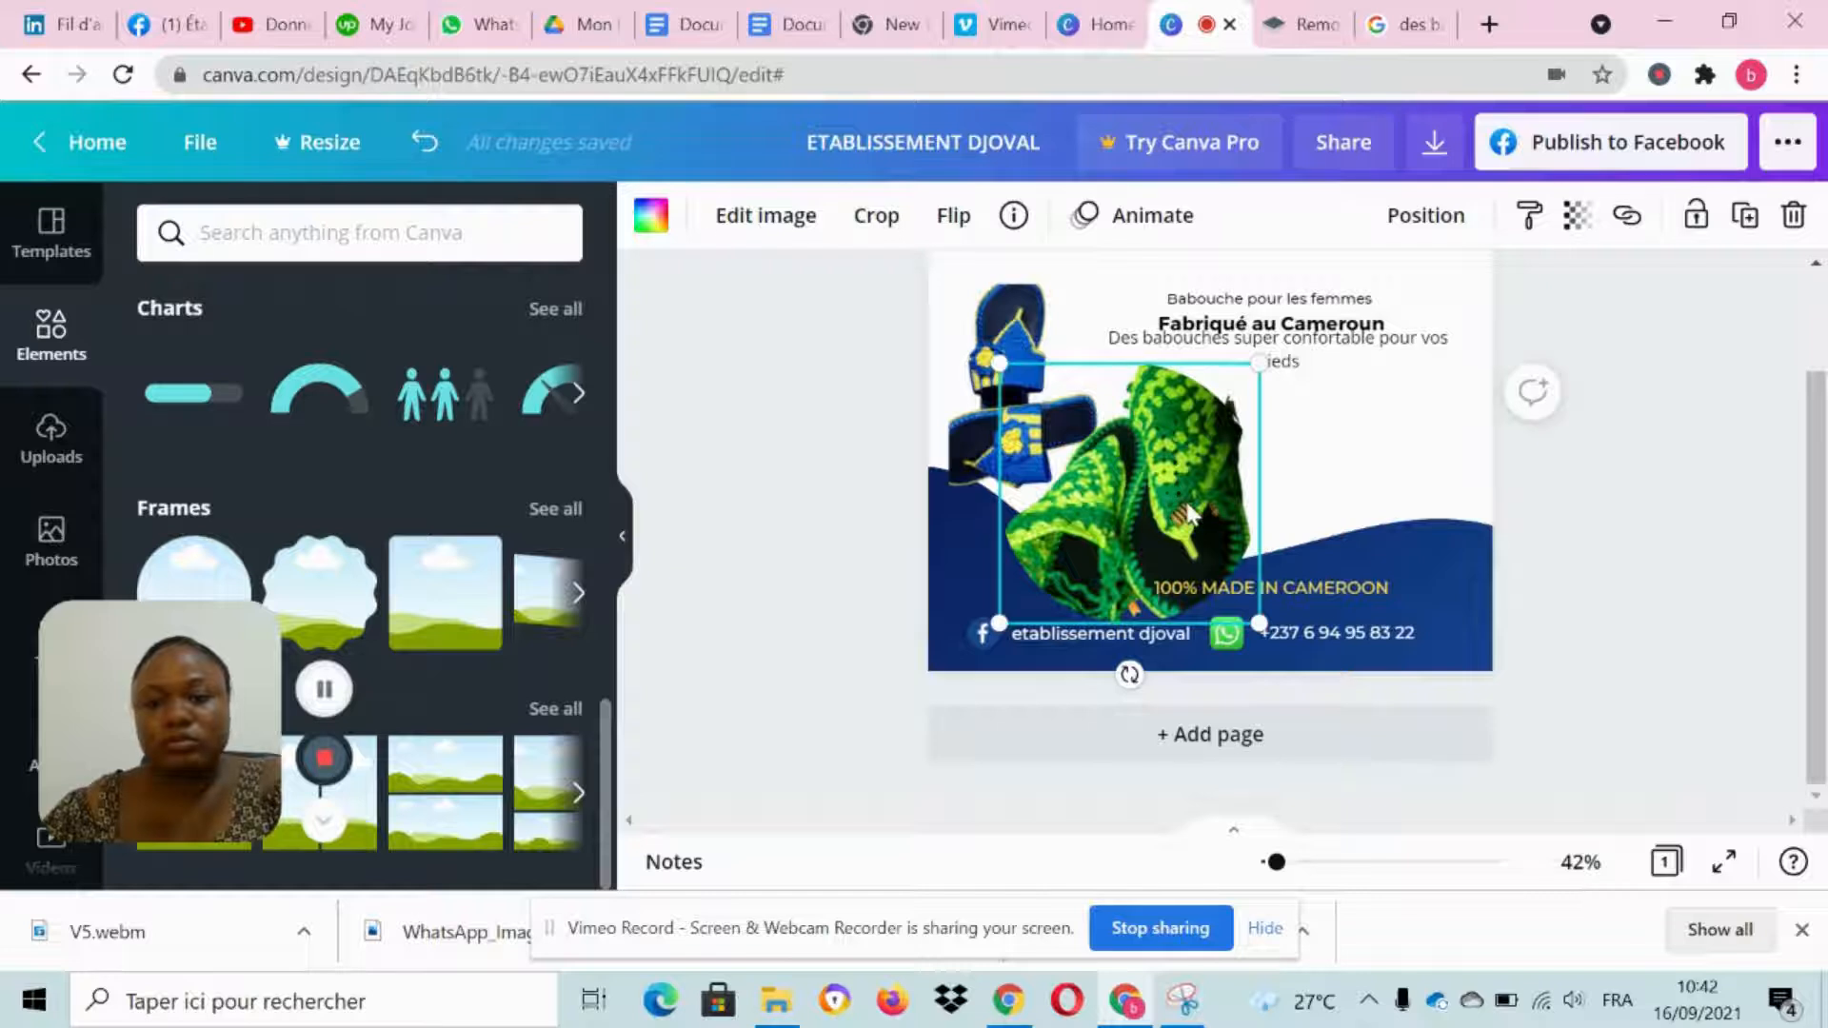
pyautogui.press('Delete')
pyautogui.press('Delete')
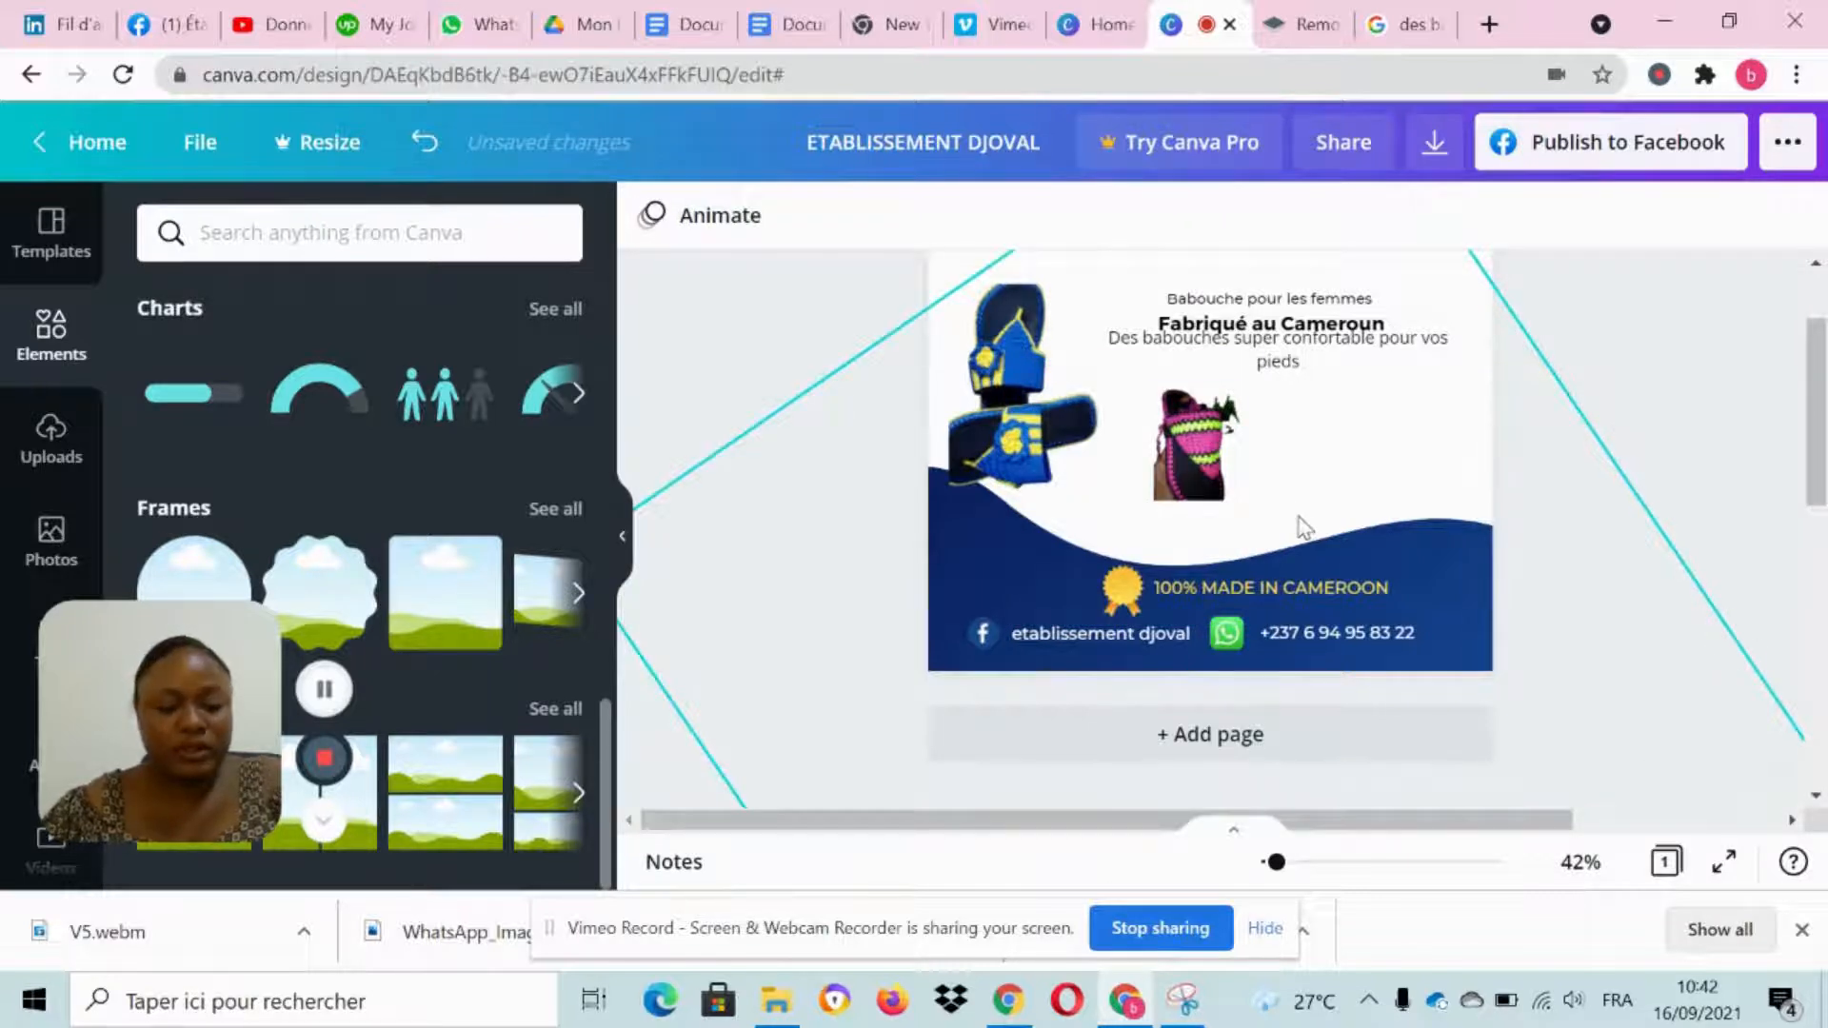
# Step: Undo the removal and the filling of the circle frame, and delete only the empty frame so the green sandals photo is kept
pyautogui.hotkey('ctrl', 'z')
pyautogui.hotkey('ctrl', 'z')
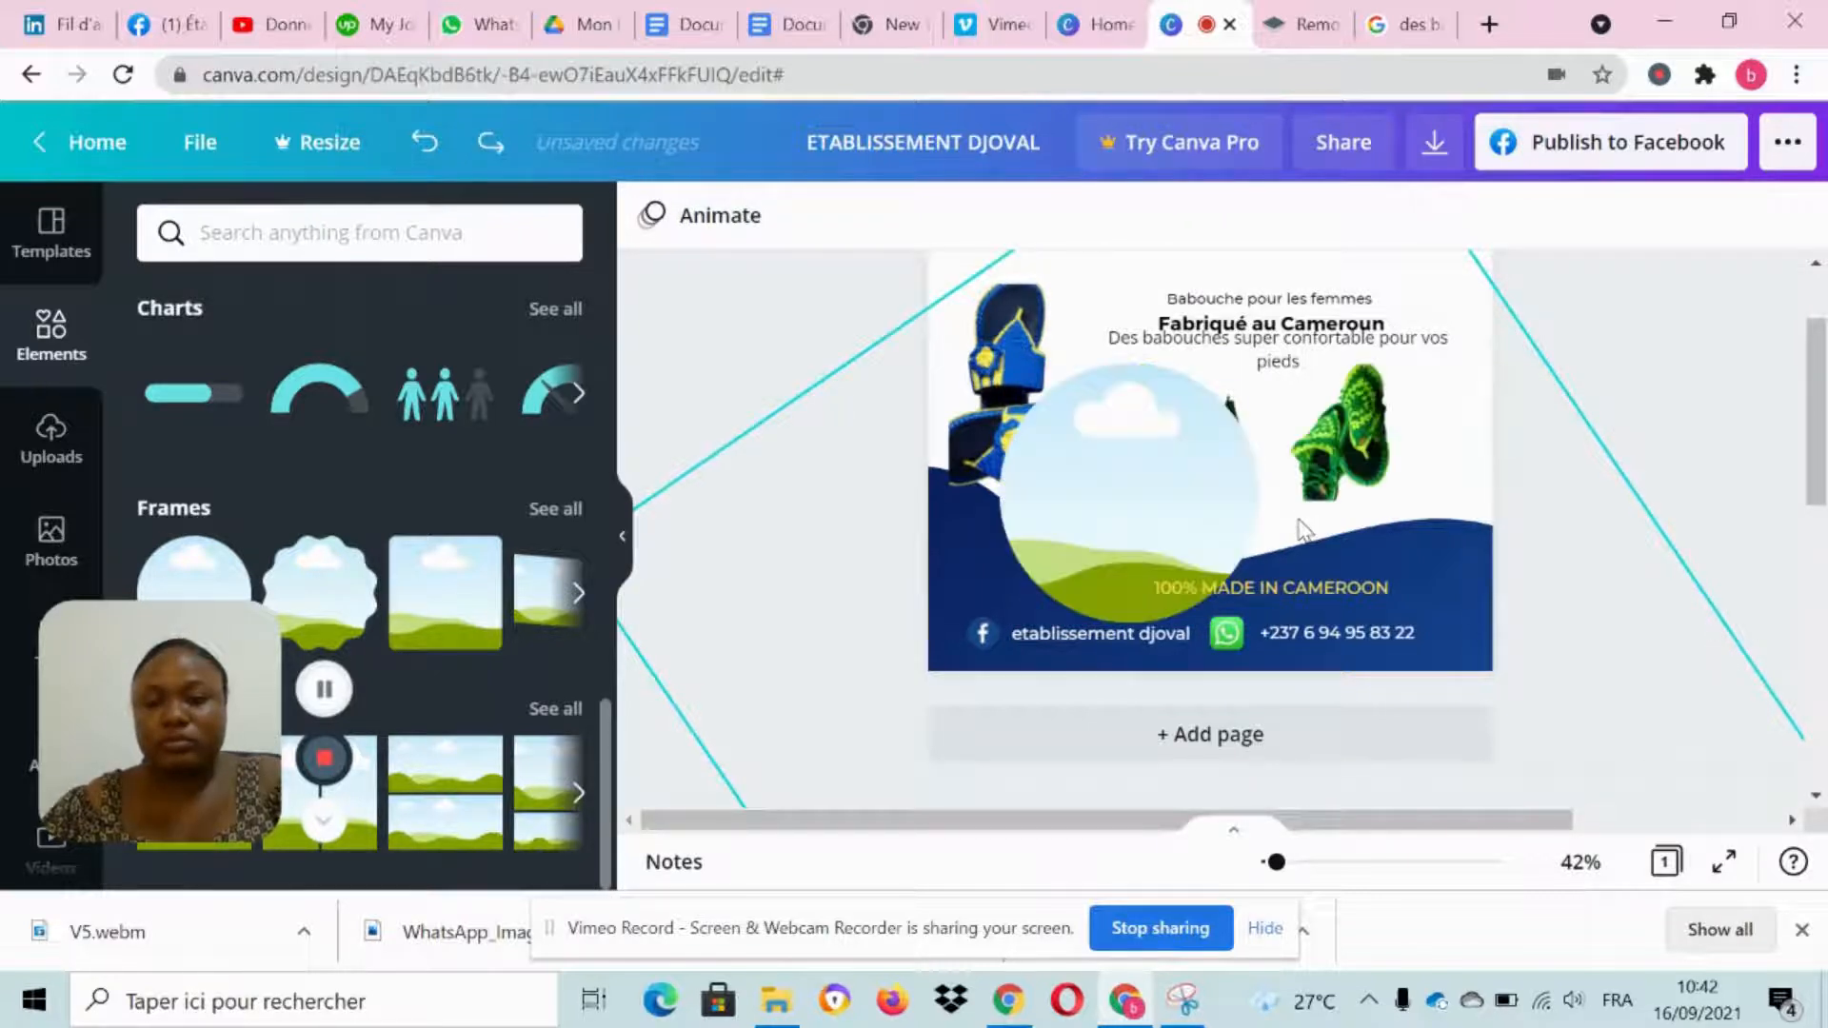
pyautogui.click(1216, 523)
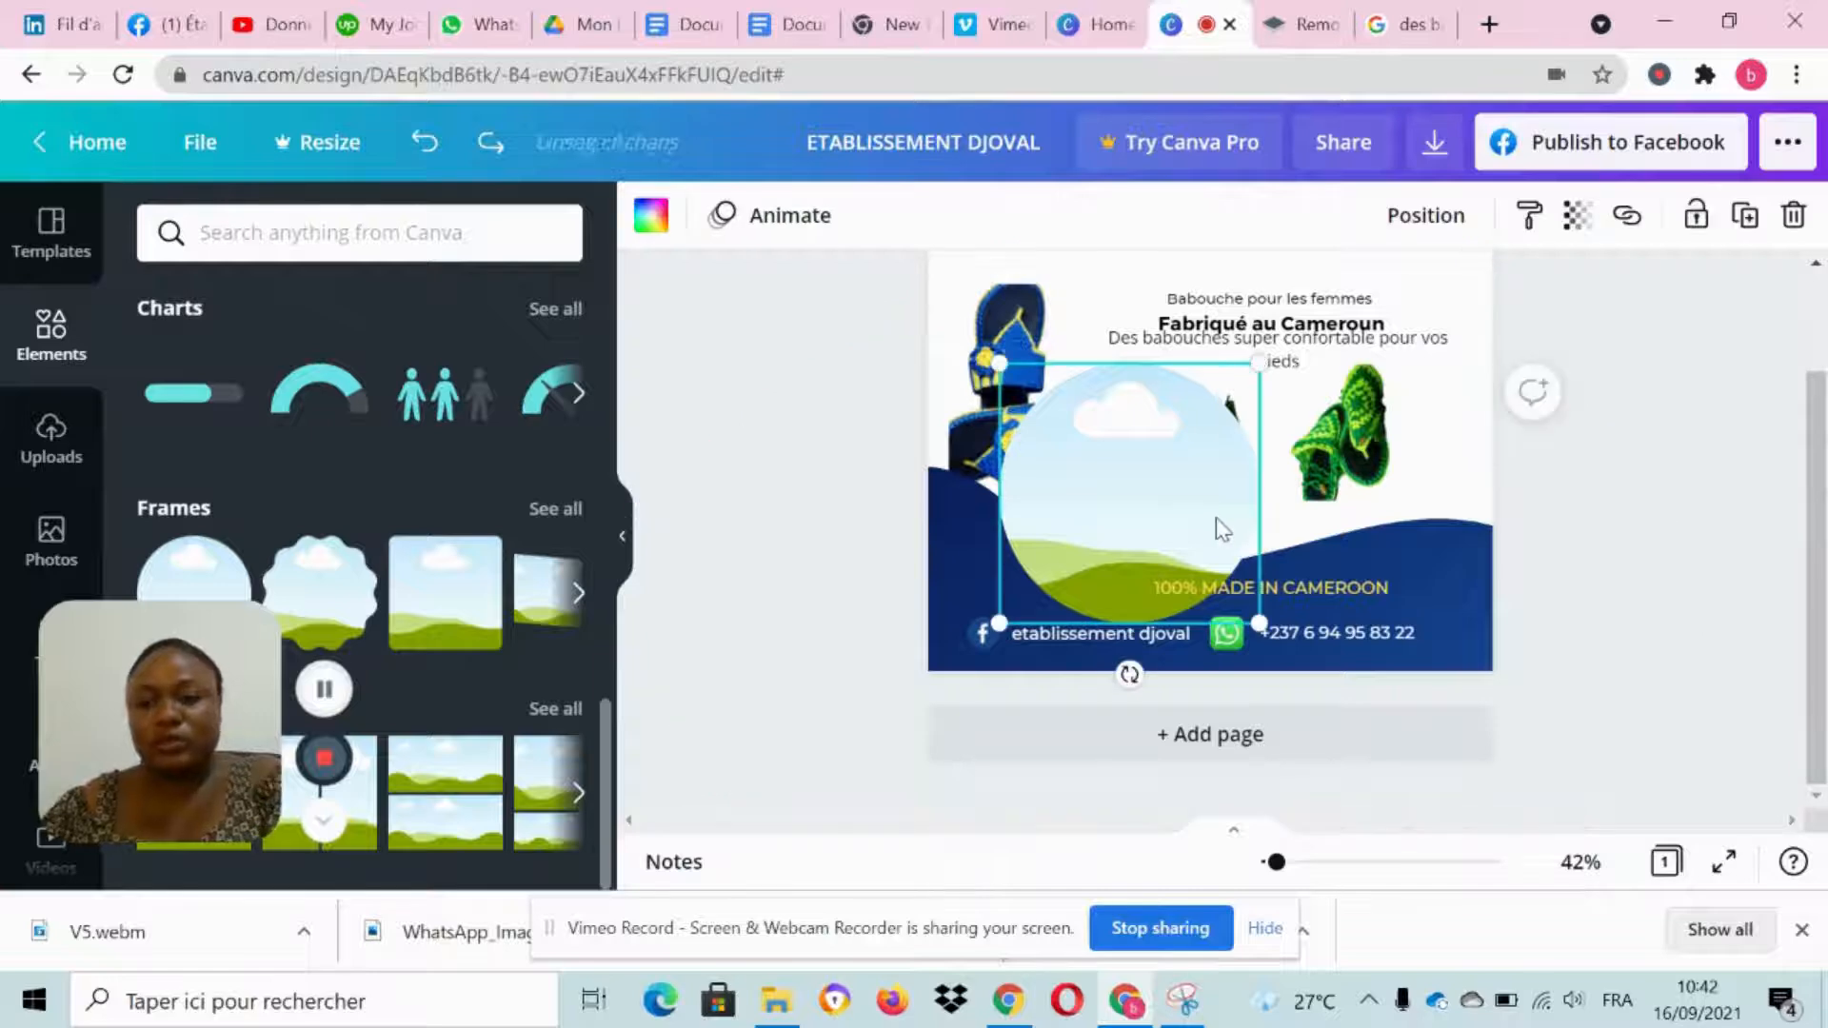
pyautogui.press('Delete')
pyautogui.scroll(2, 1637, 567)
pyautogui.scroll(-2, 1637, 567)
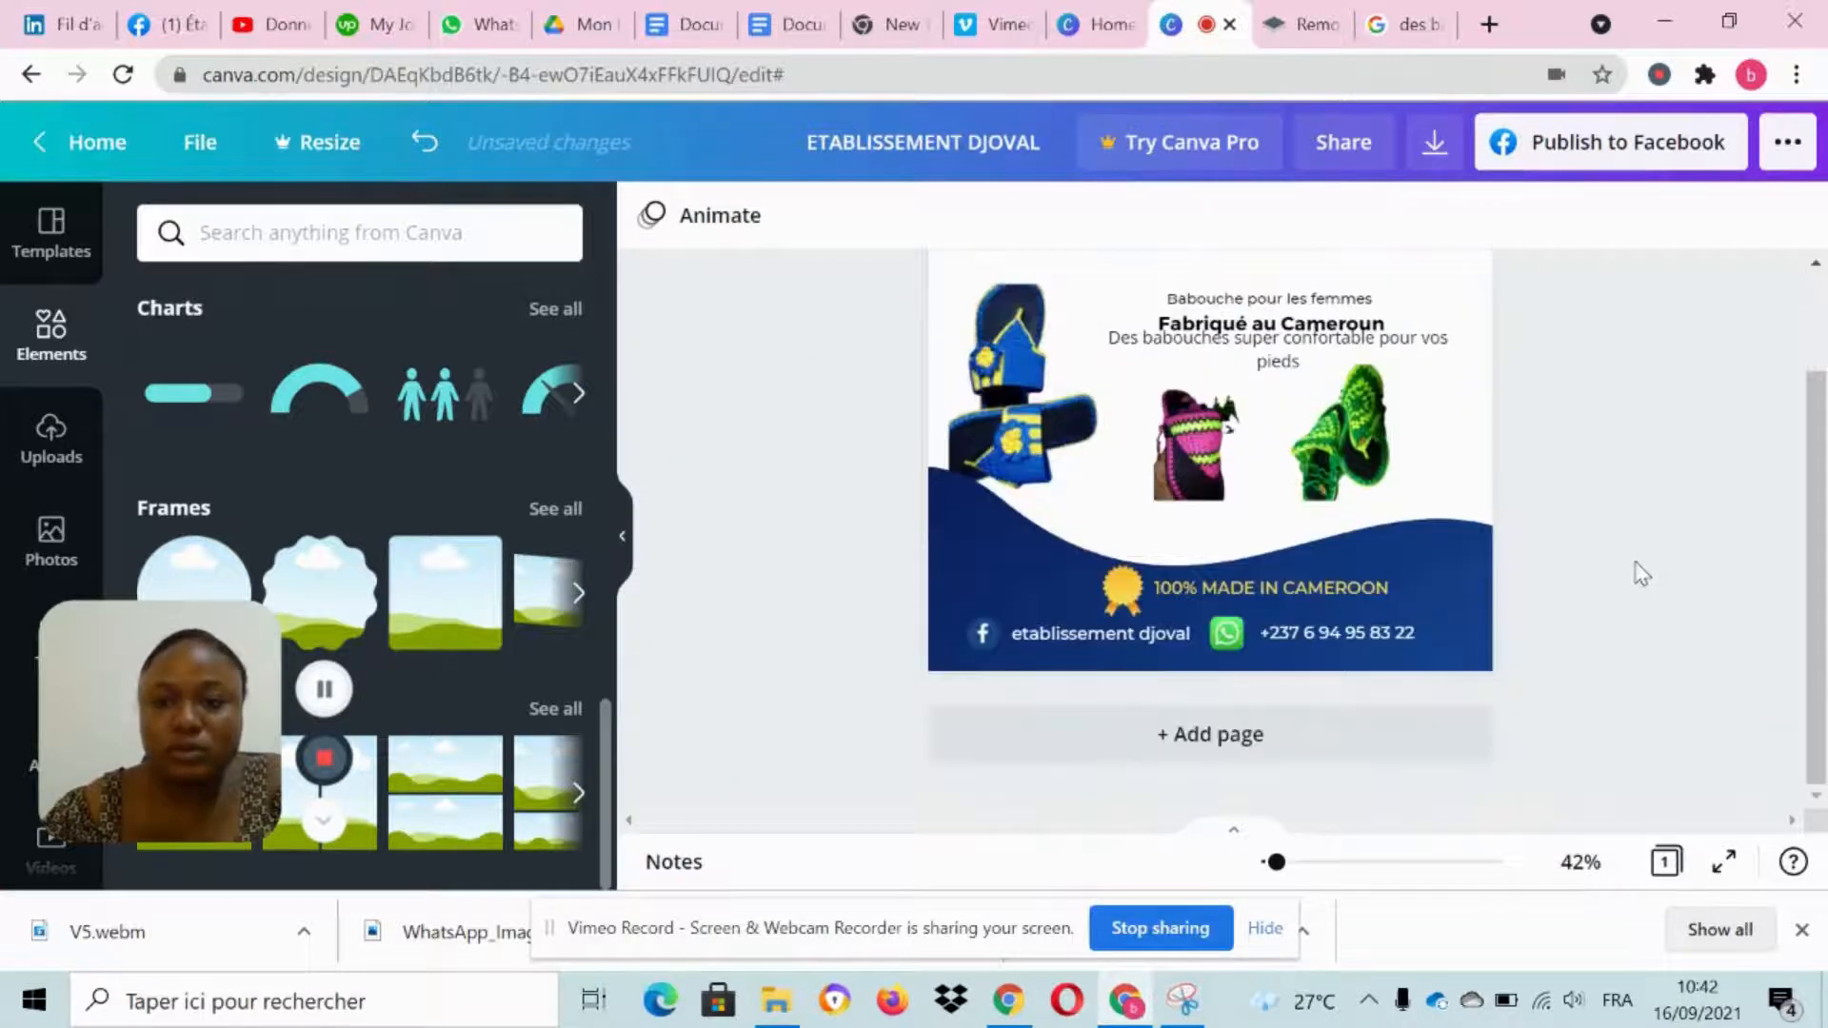
# Step: Set the font of the text box containing "Babouche pour les femmes" and "Fabriqué au Cameroun" to Montserrat
pyautogui.scroll(2, 1445, 490)
pyautogui.click(1271, 435)
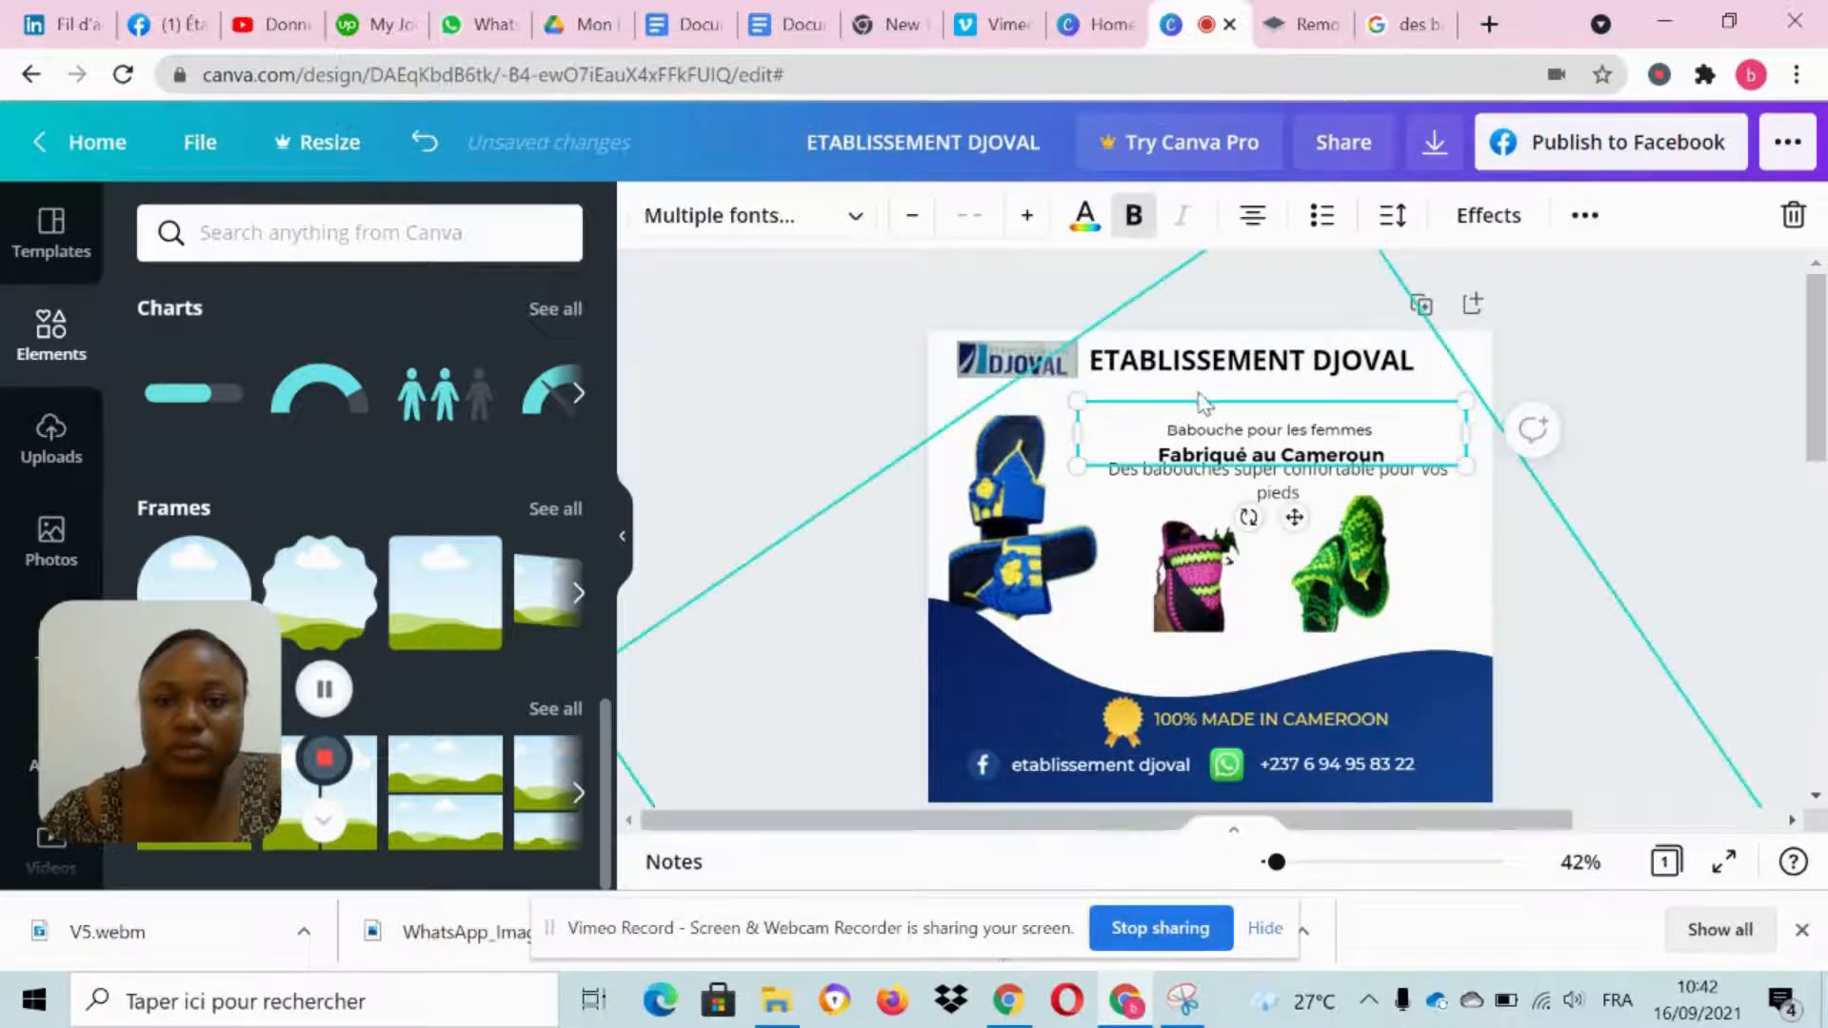
pyautogui.click(742, 233)
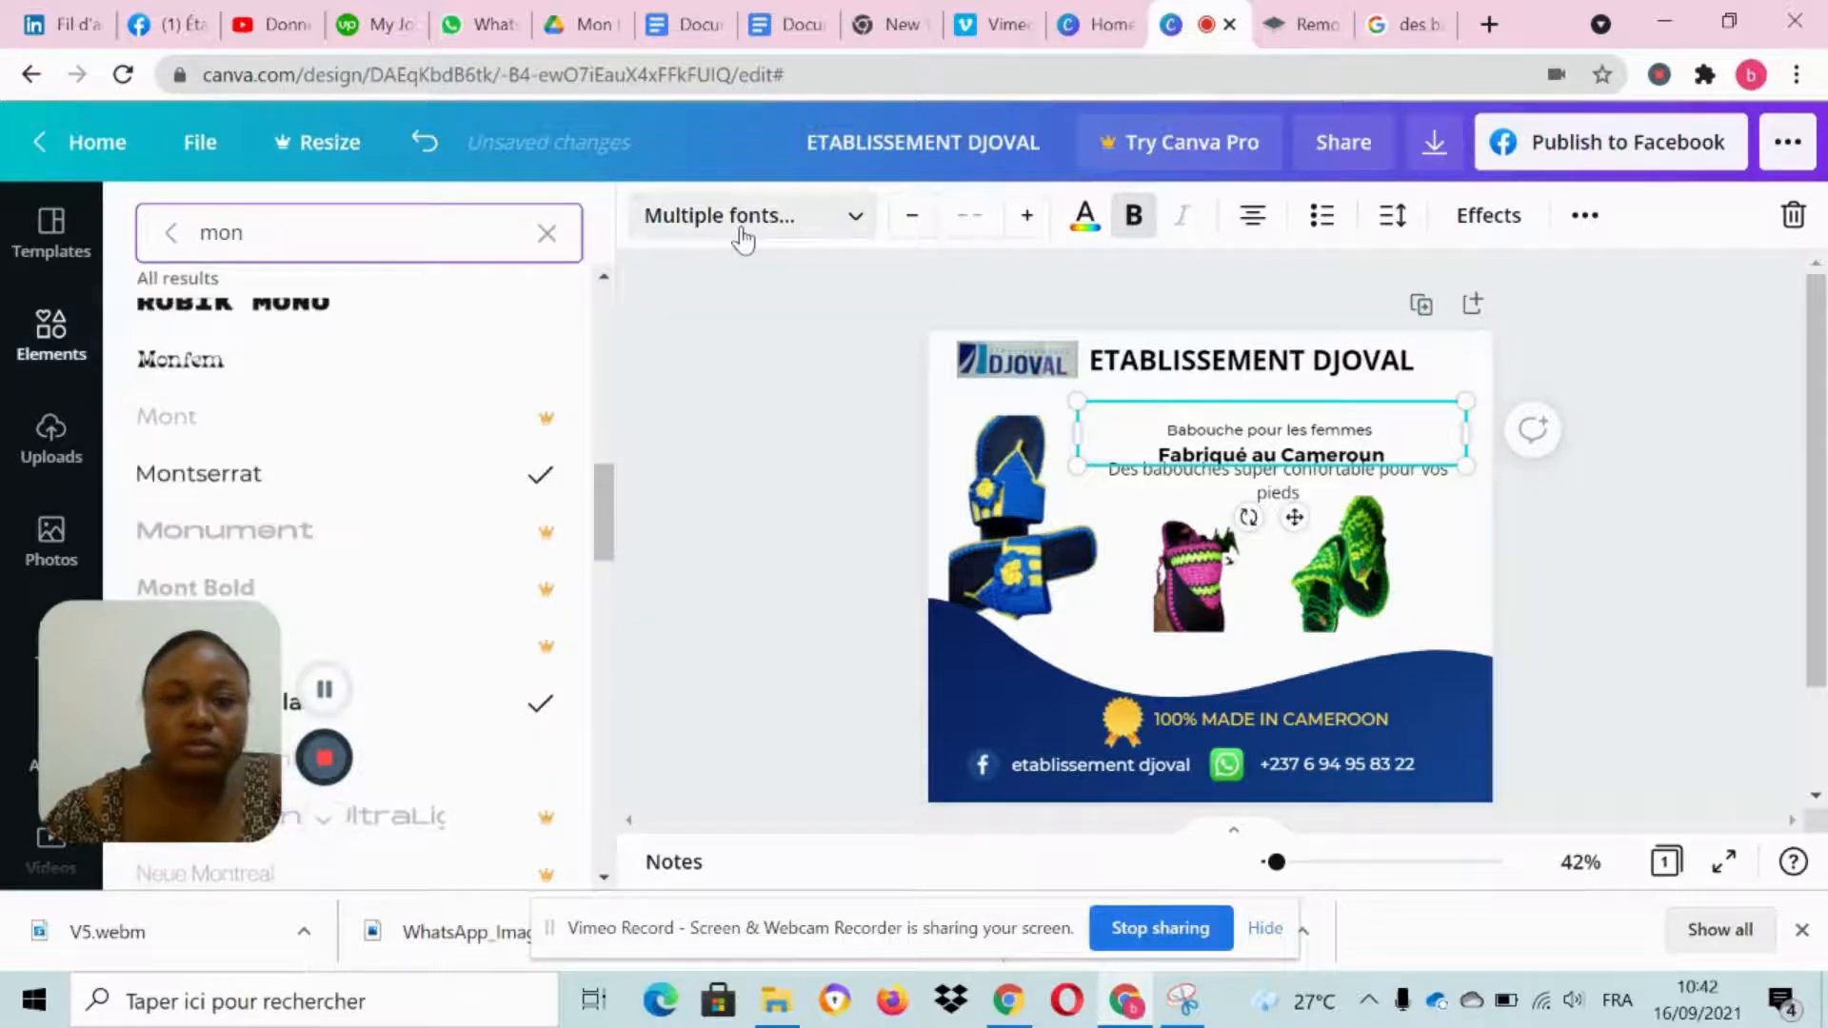
pyautogui.scroll(-2, 362, 619)
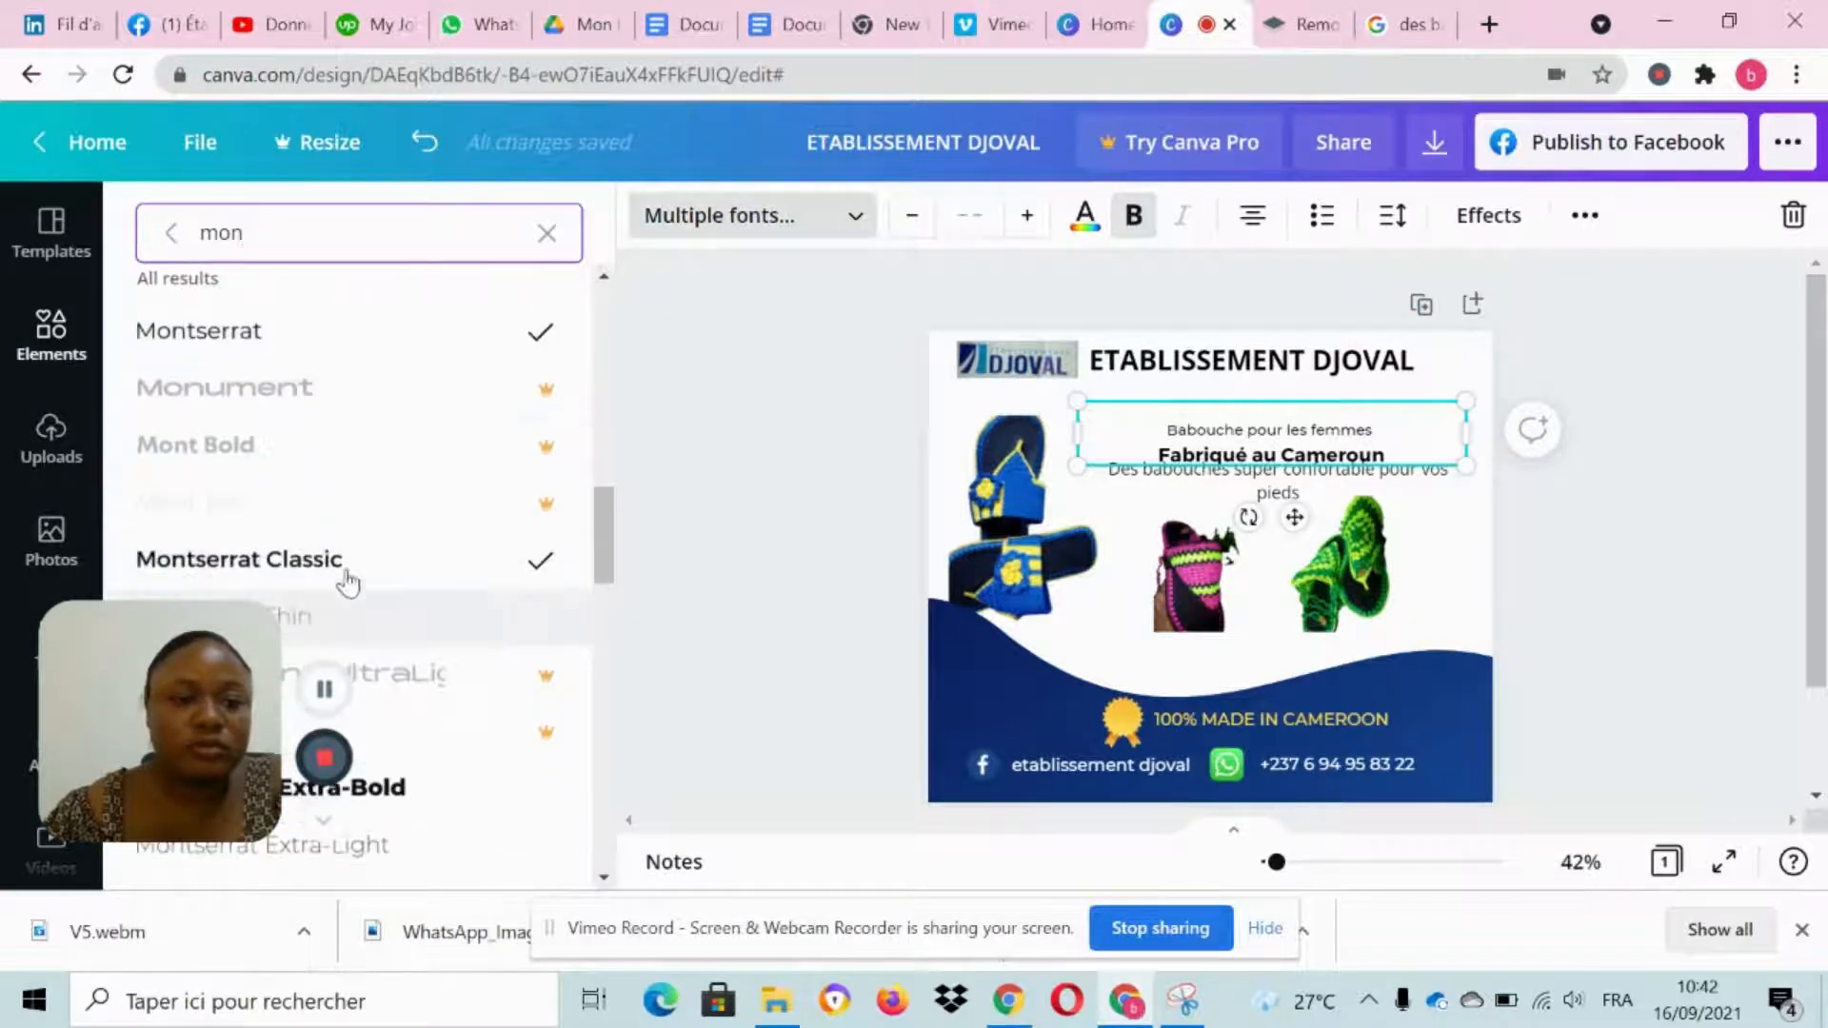
pyautogui.click(346, 576)
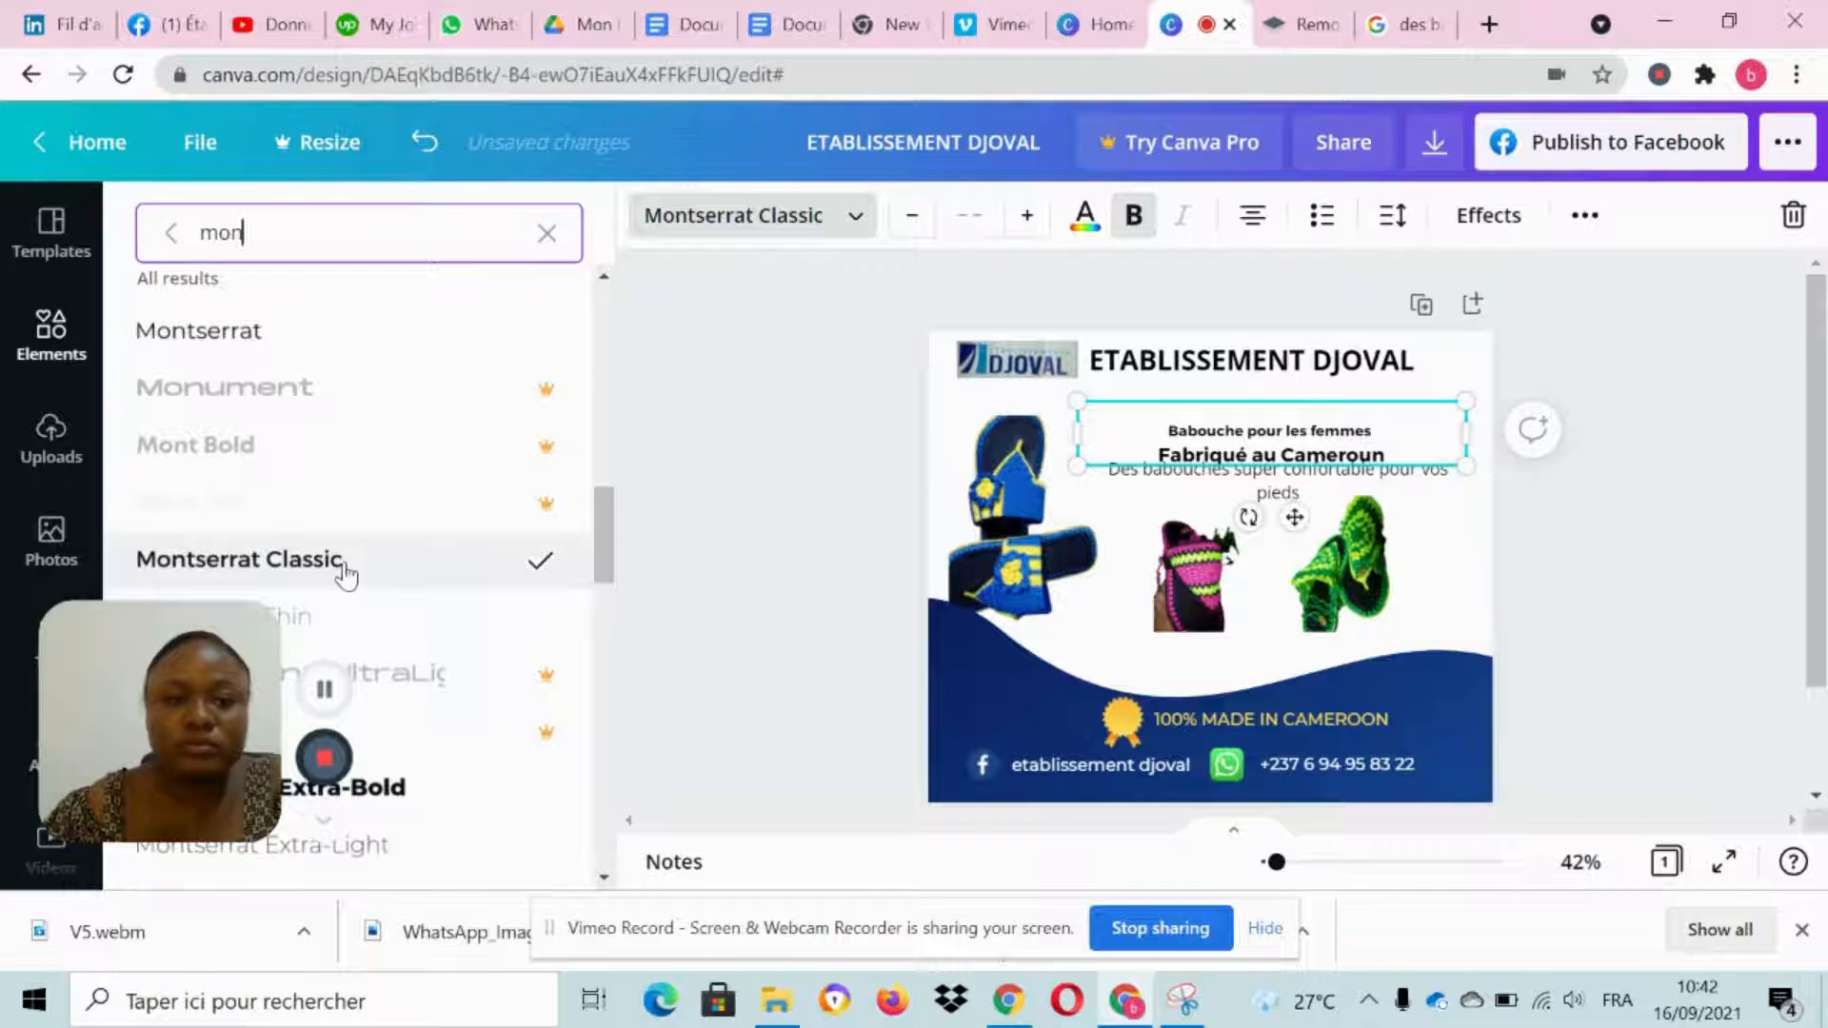
pyautogui.click(282, 330)
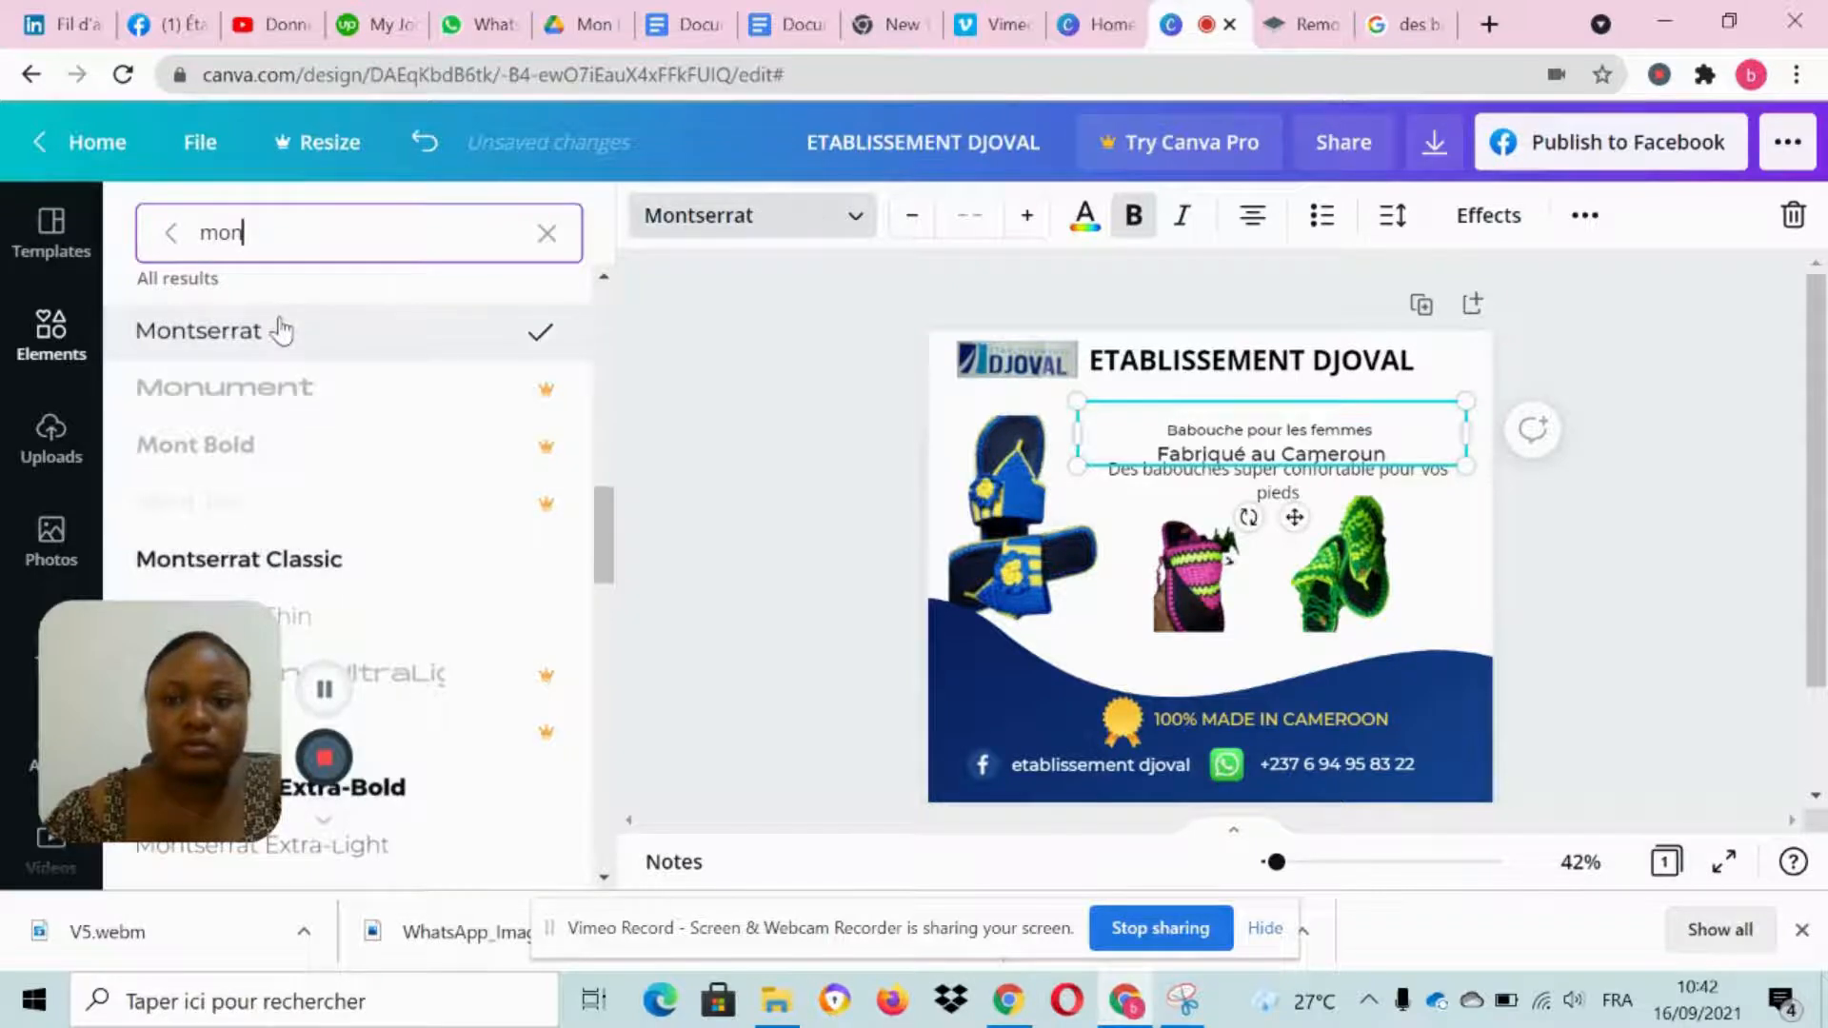
# Step: Make the line "Fabriqué au Cameroun" bold and move its text box up and right, clear of the description below
pyautogui.tripleClick(1315, 454)
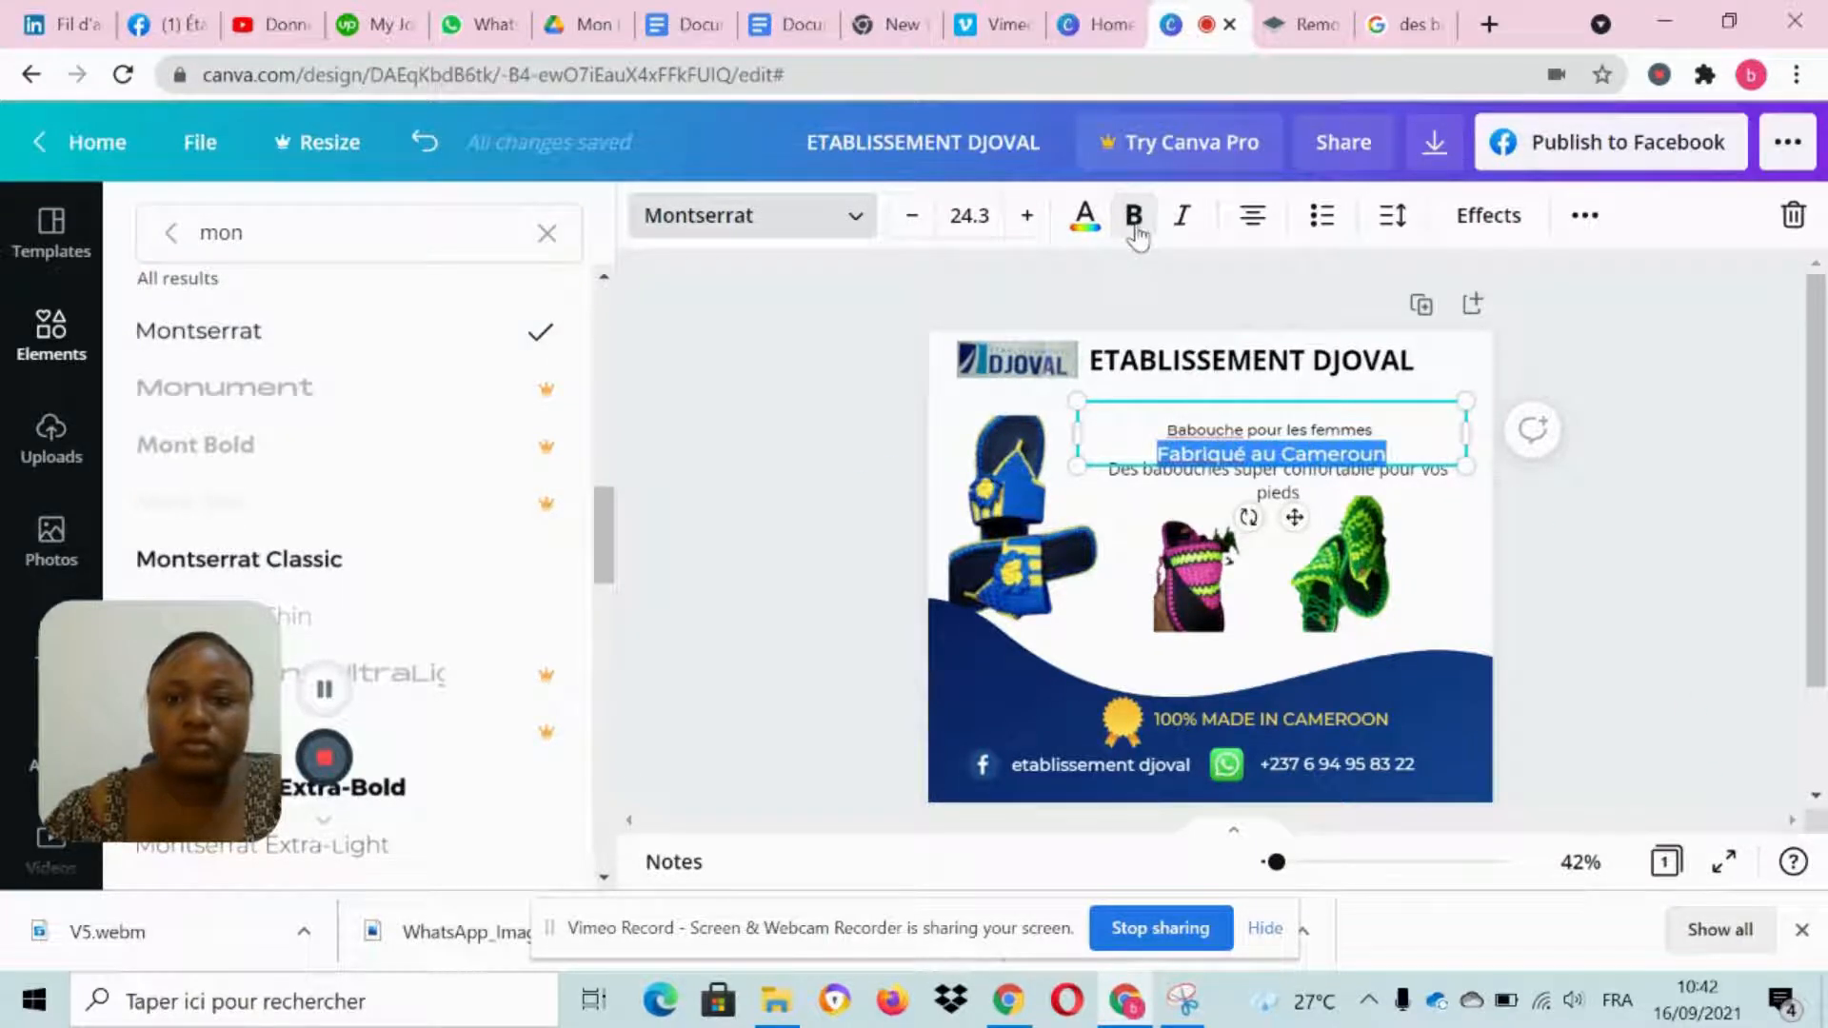
pyautogui.click(1598, 578)
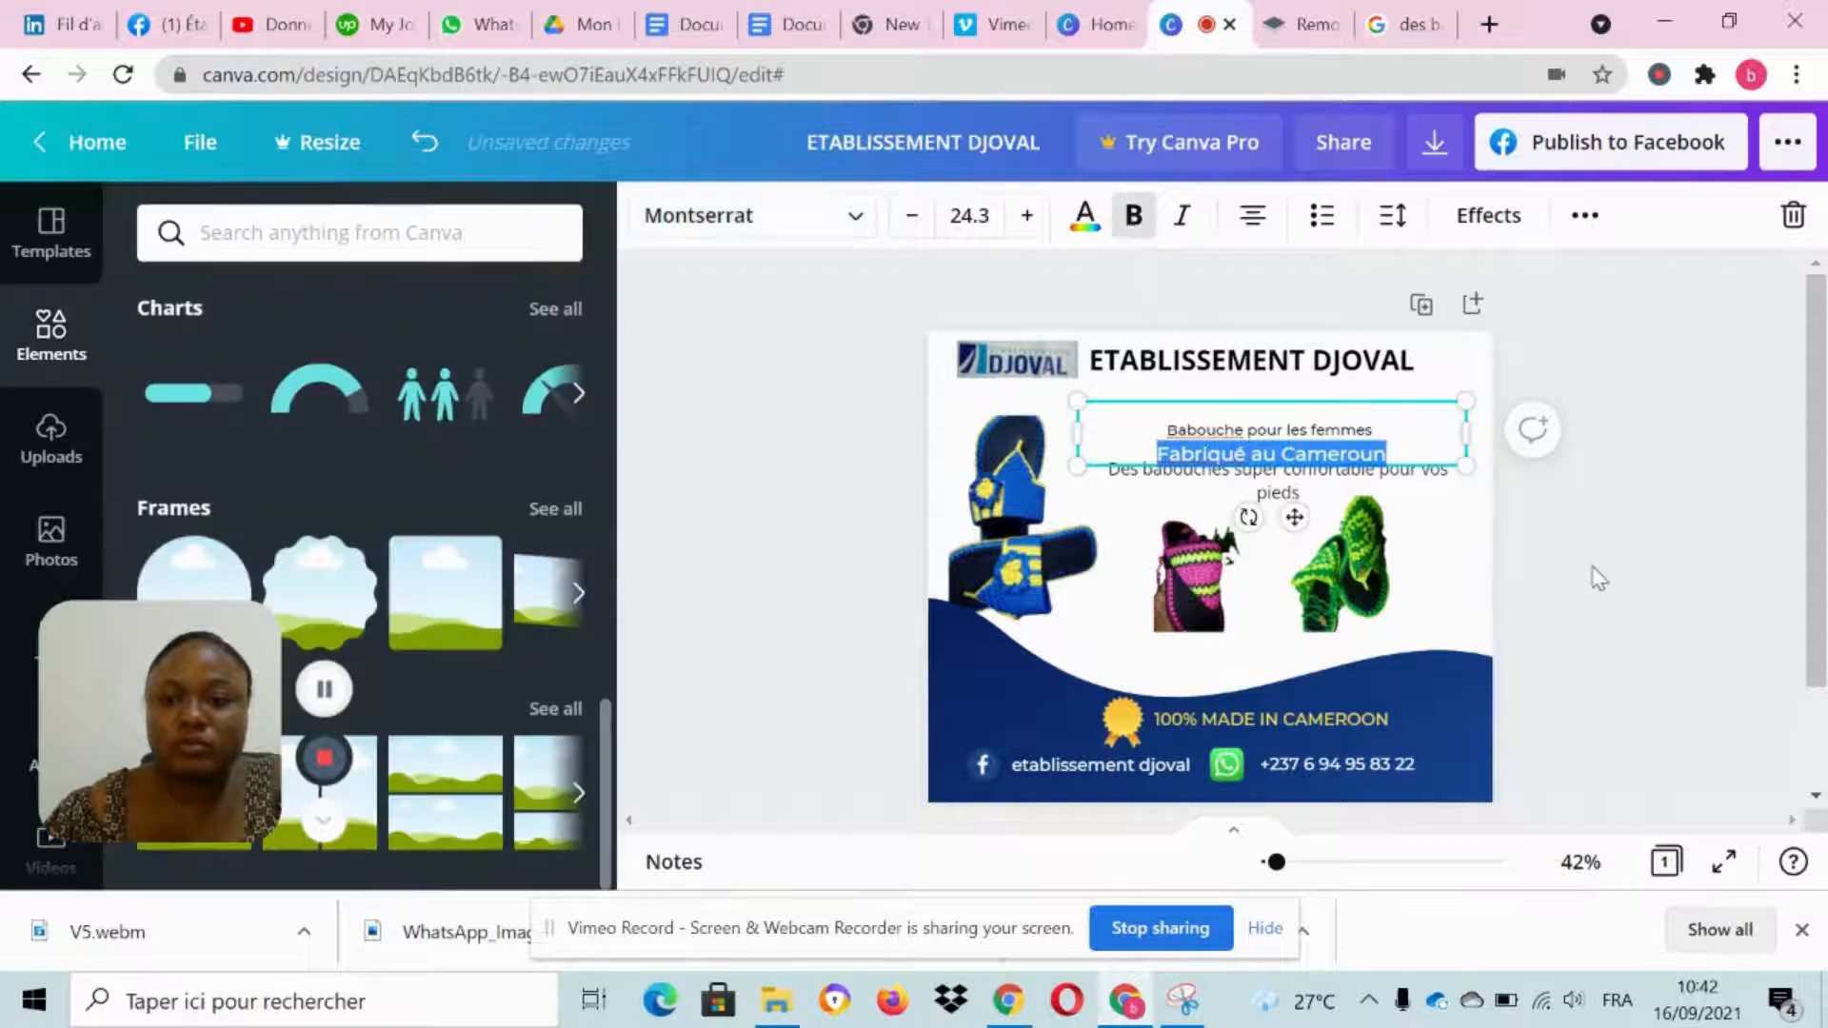
pyautogui.moveTo(1299, 443); pyautogui.dragTo(1336, 435)
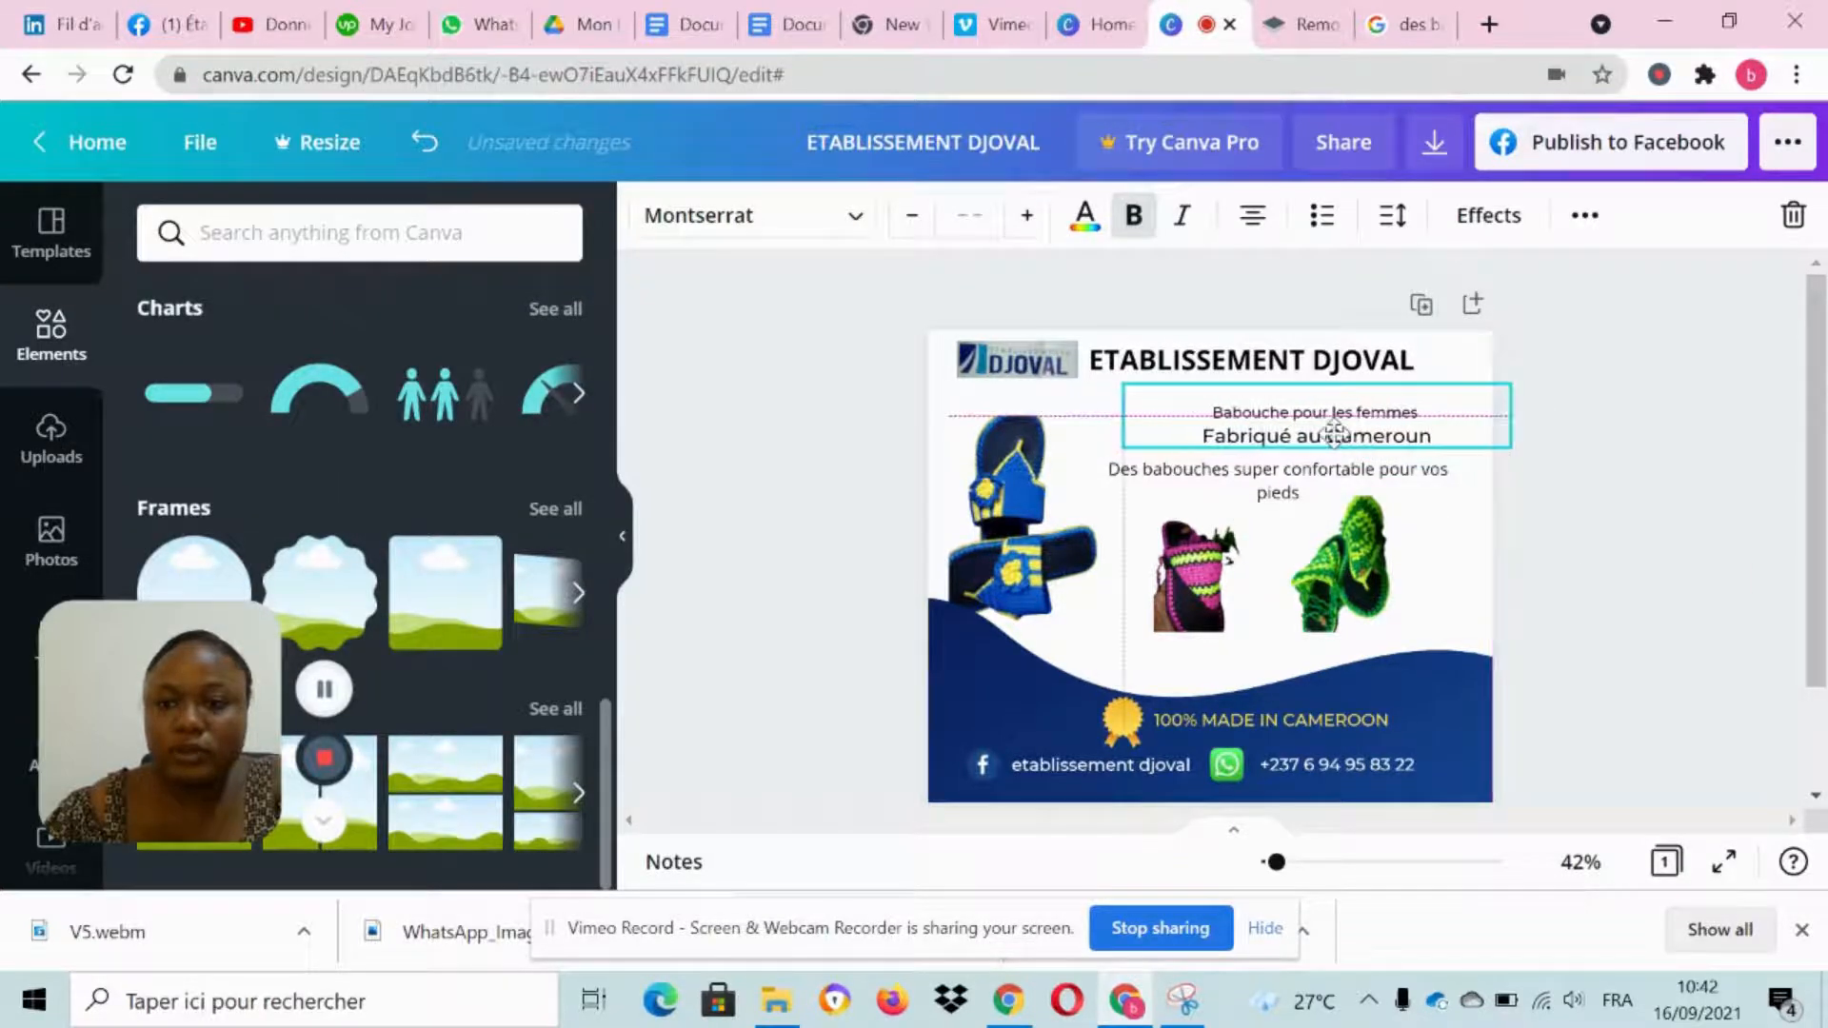
# Step: Recolour the title, making ETABLISSEMENT medium blue and DJOVAL dark navy from the document colours
pyautogui.click(1219, 364)
pyautogui.click(1197, 362)
pyautogui.click(1253, 358)
pyautogui.moveTo(1305, 362); pyautogui.dragTo(1177, 360)
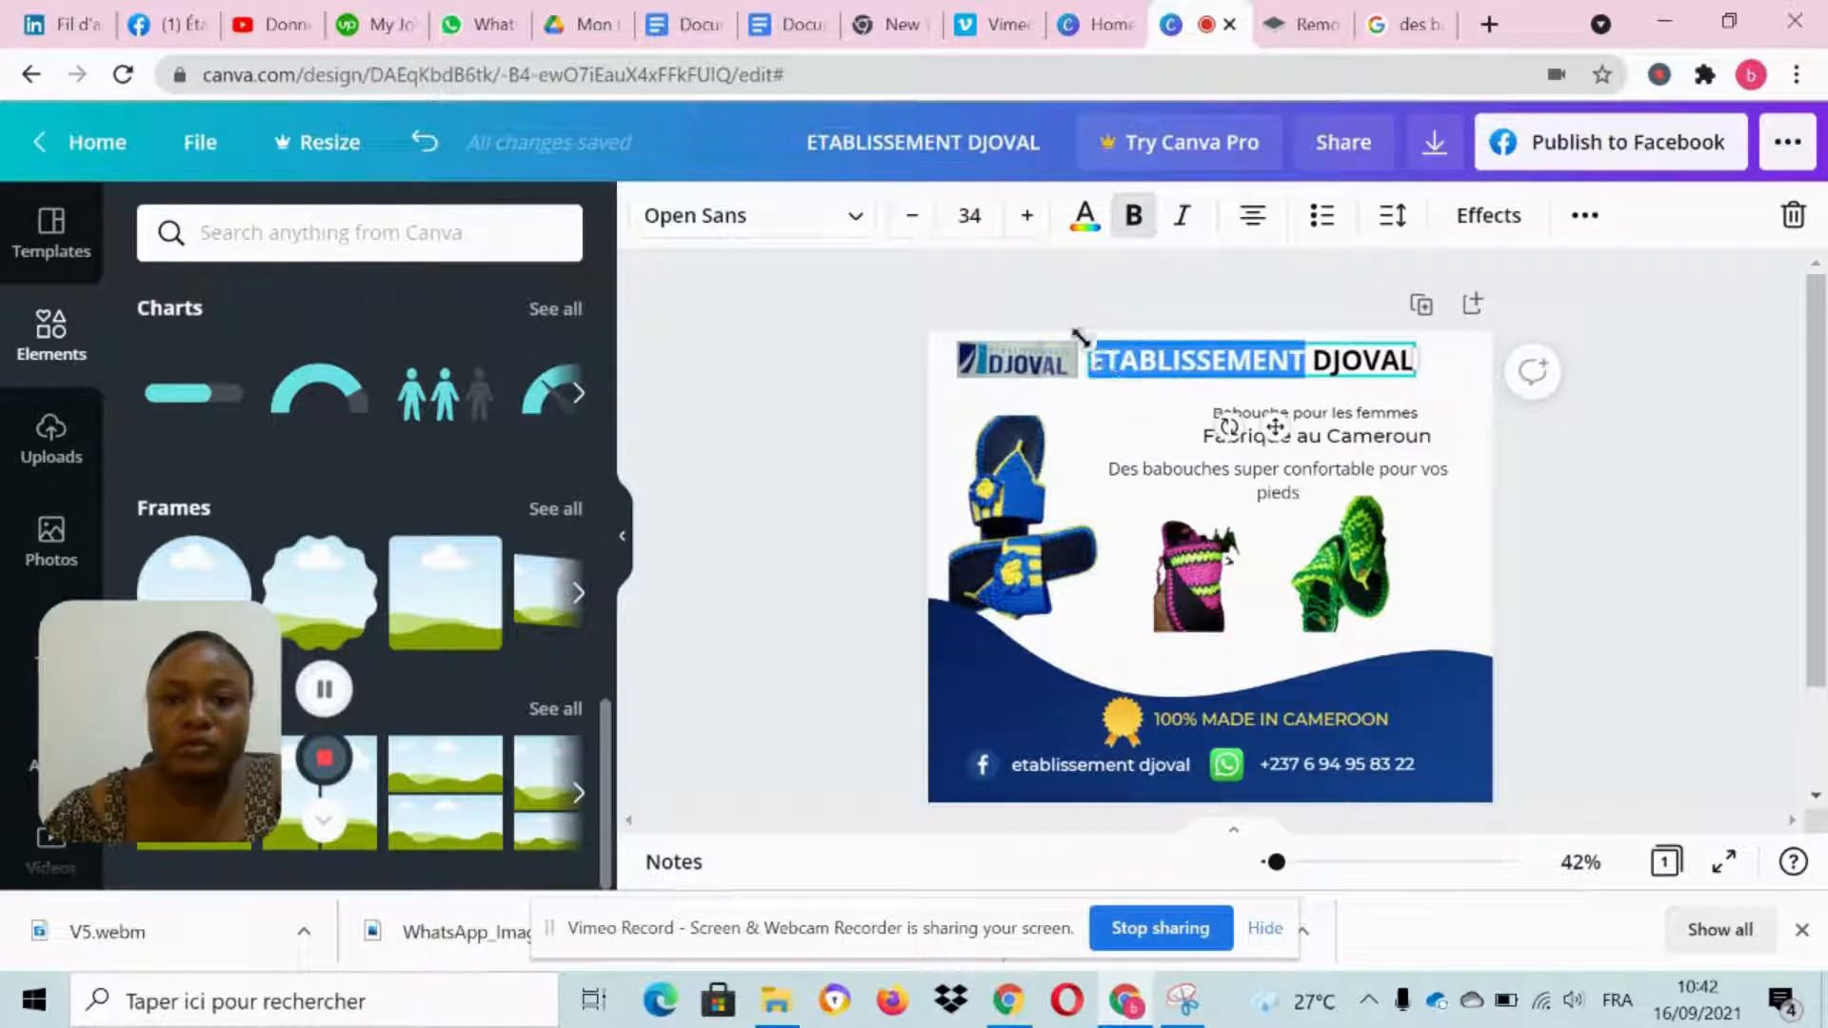
pyautogui.click(1084, 219)
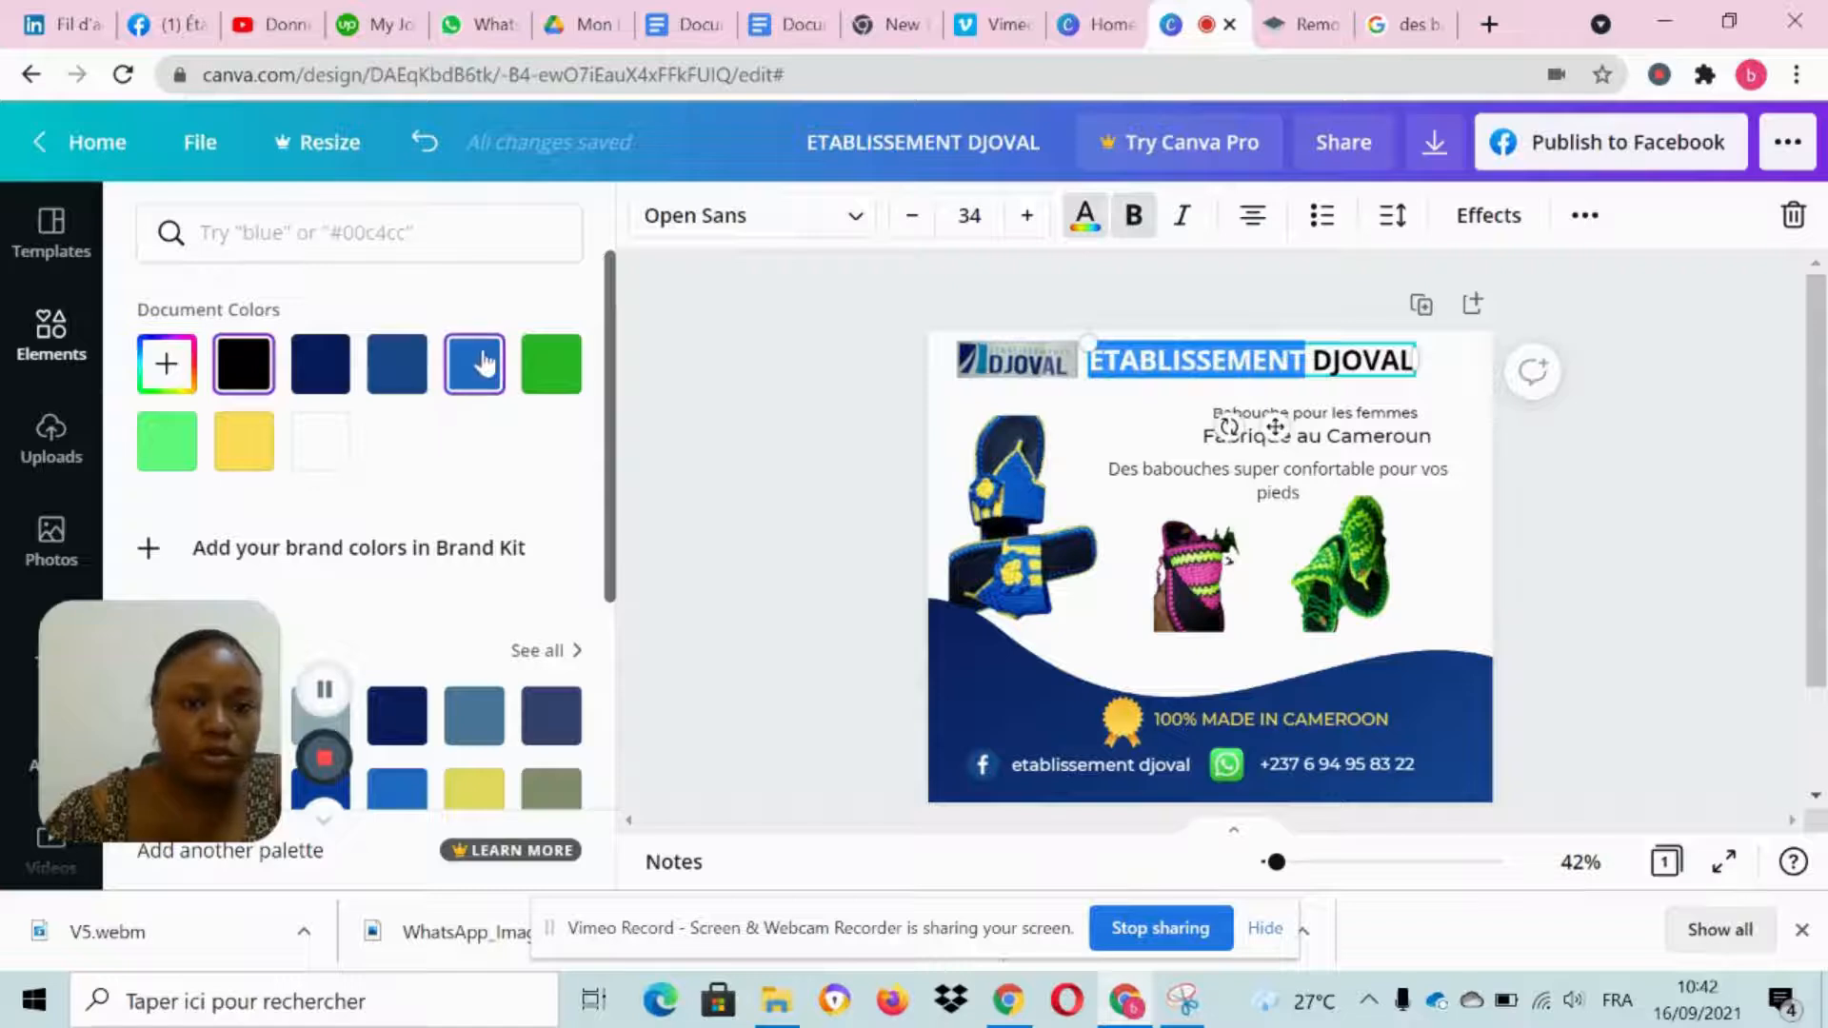
pyautogui.doubleClick(1335, 363)
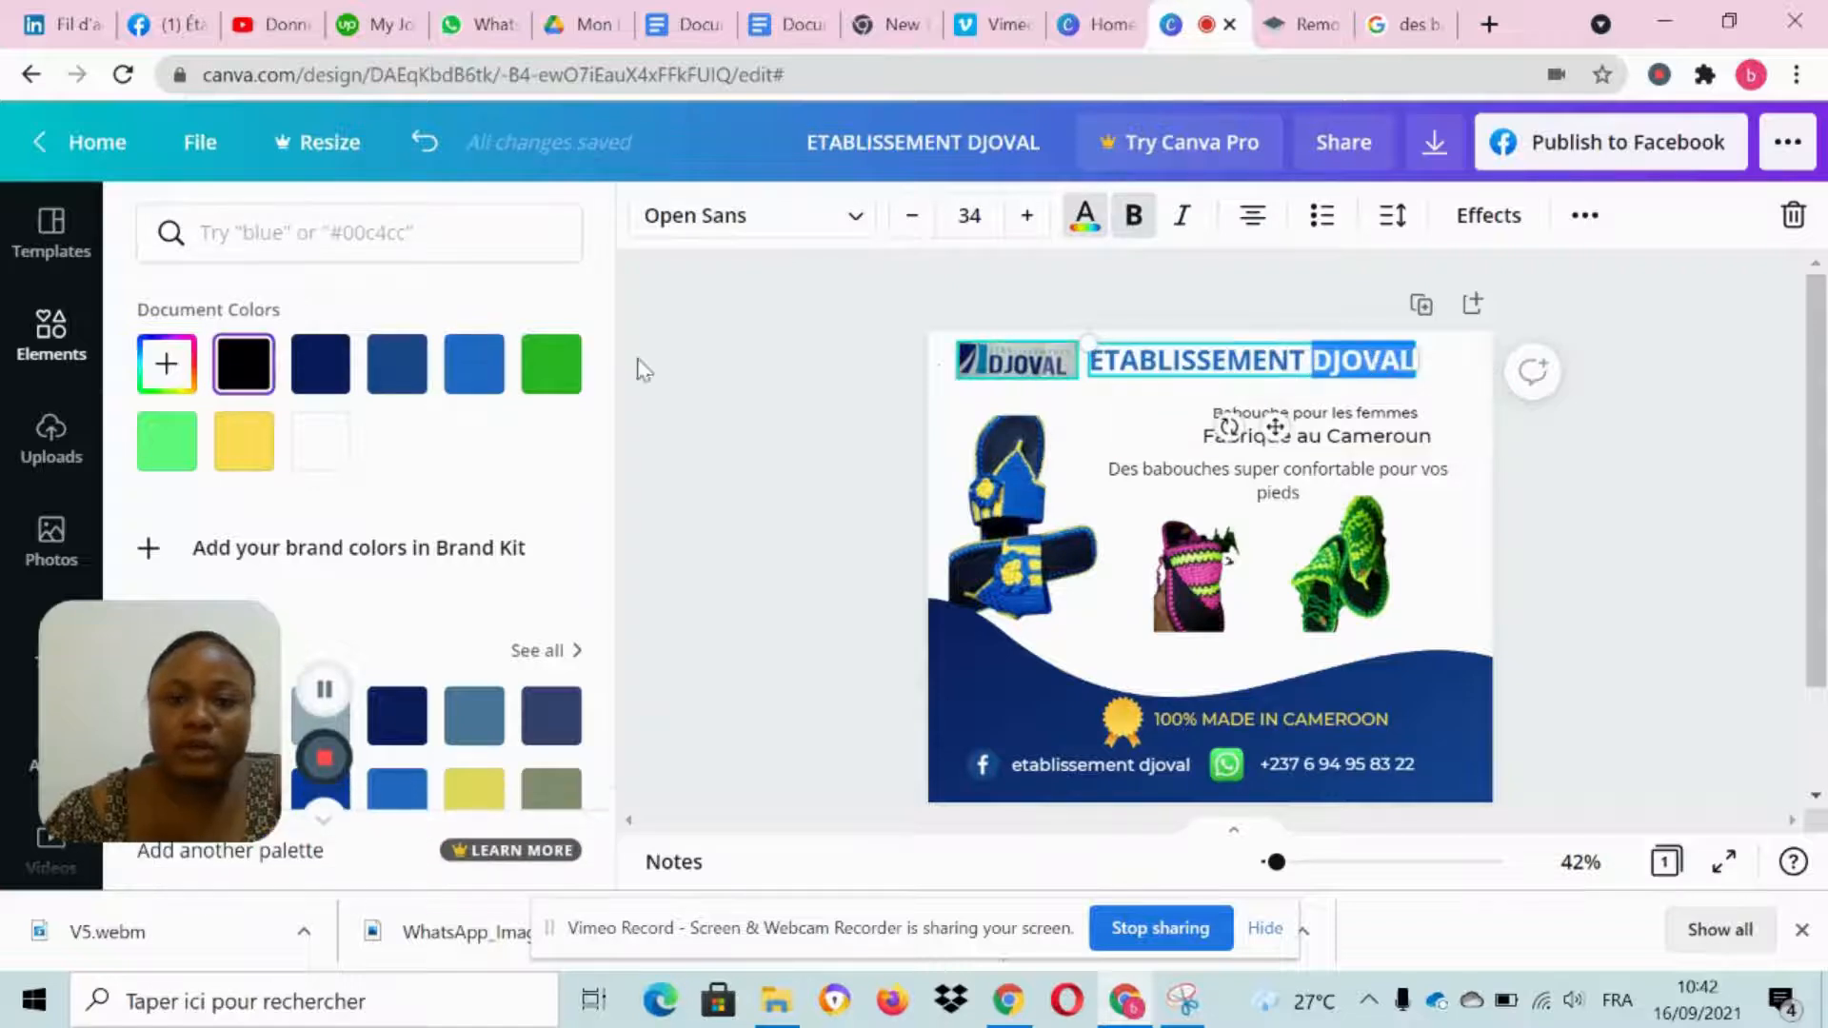
pyautogui.click(321, 363)
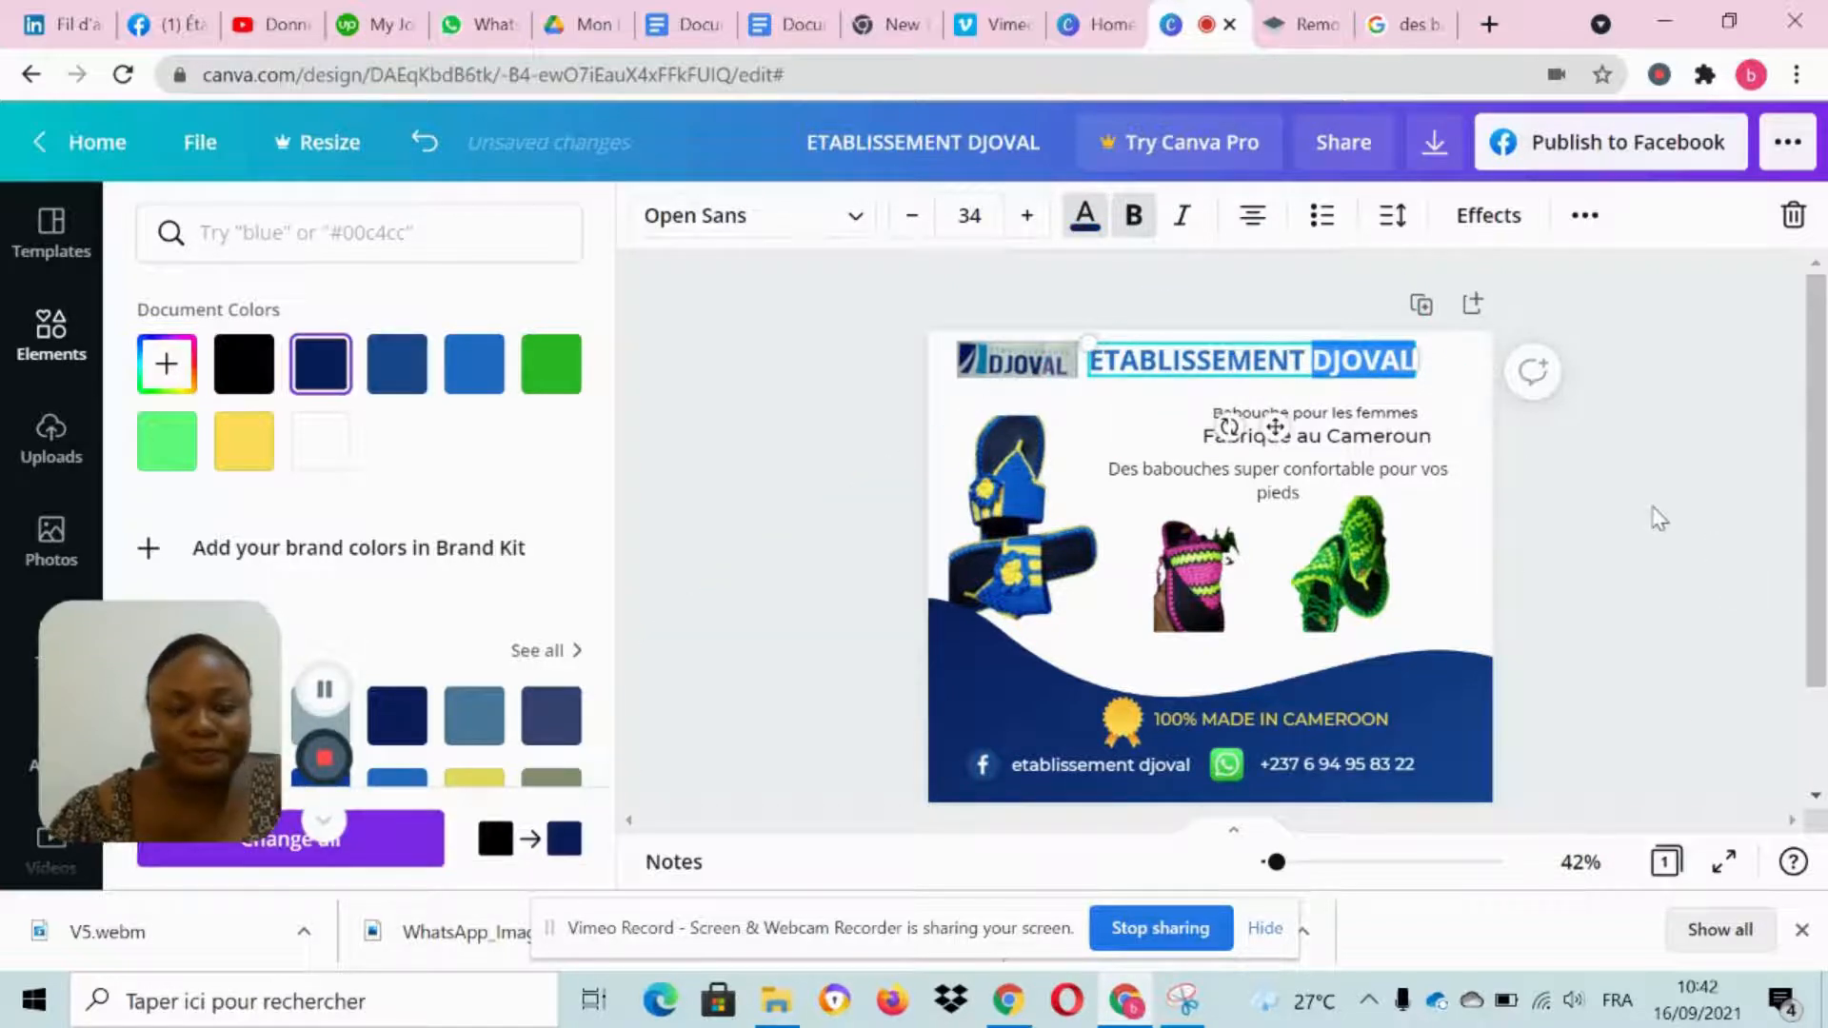
pyautogui.click(1660, 519)
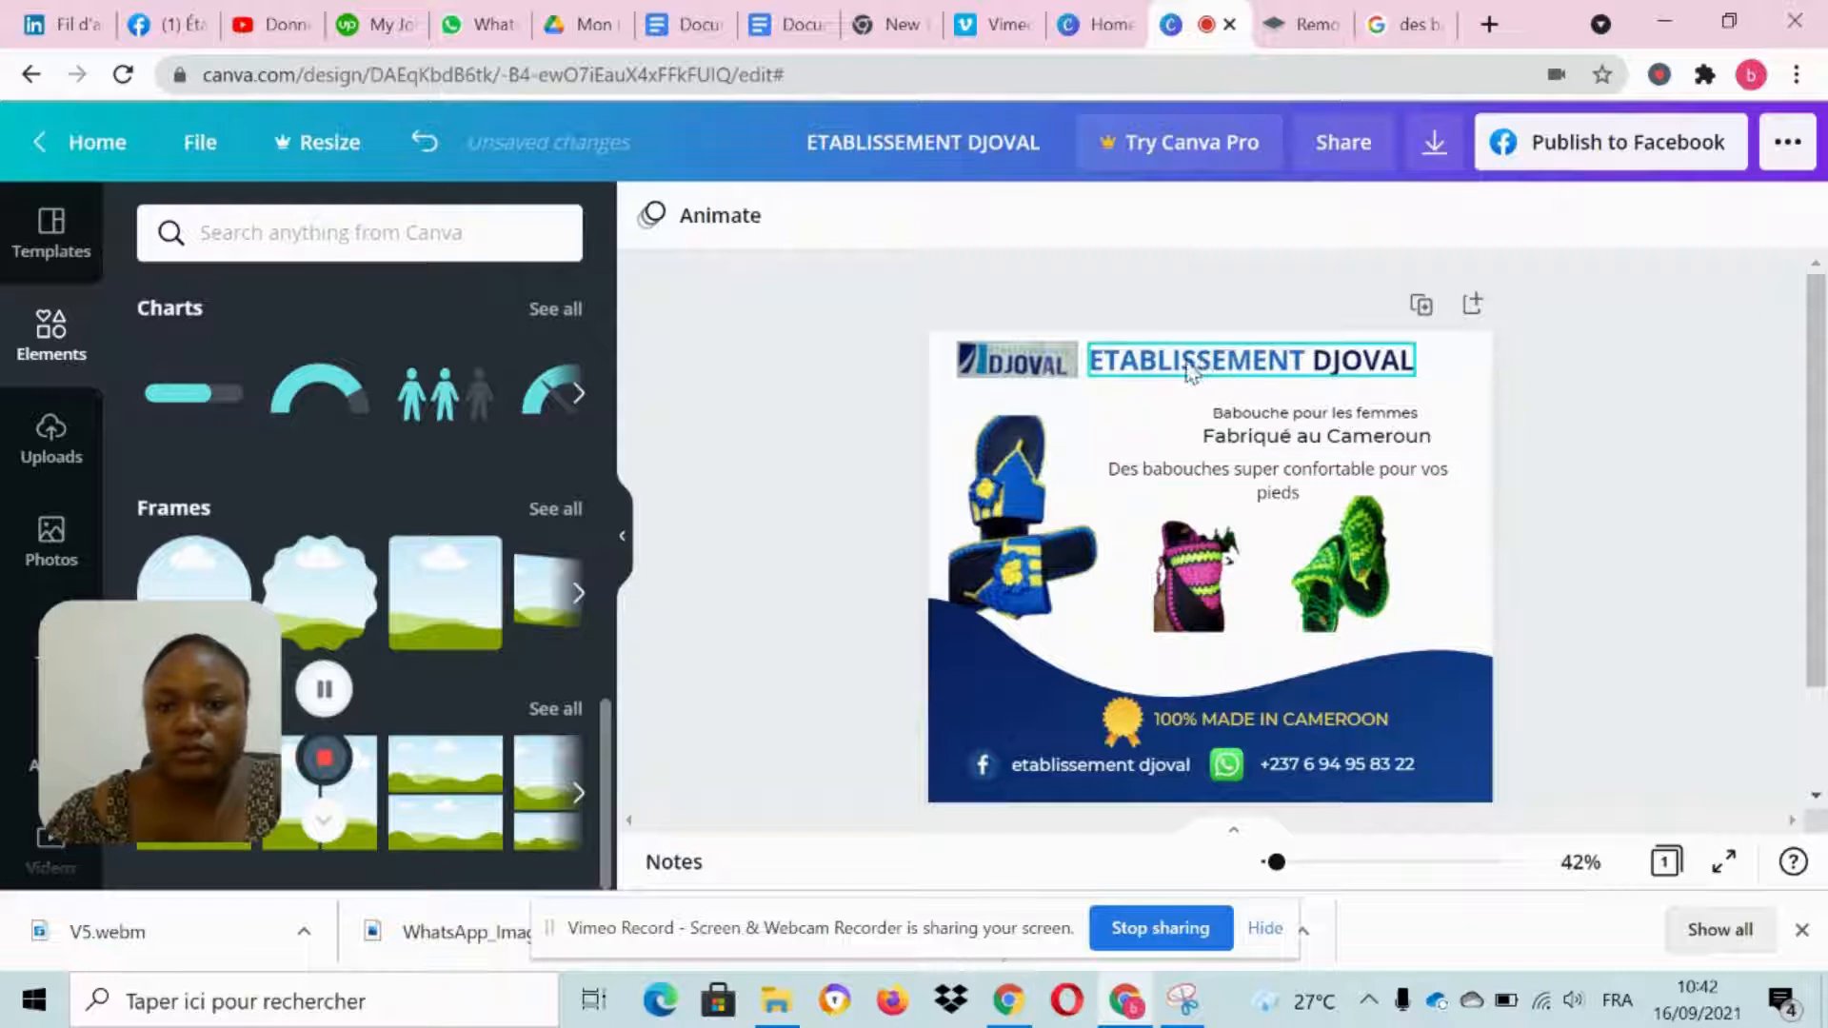
# Step: Shift the ETABLISSEMENT DJOVAL title slightly right of the logo and enlarge it to nearly reach the page's right margin
pyautogui.moveTo(1205, 359); pyautogui.dragTo(1202, 358)
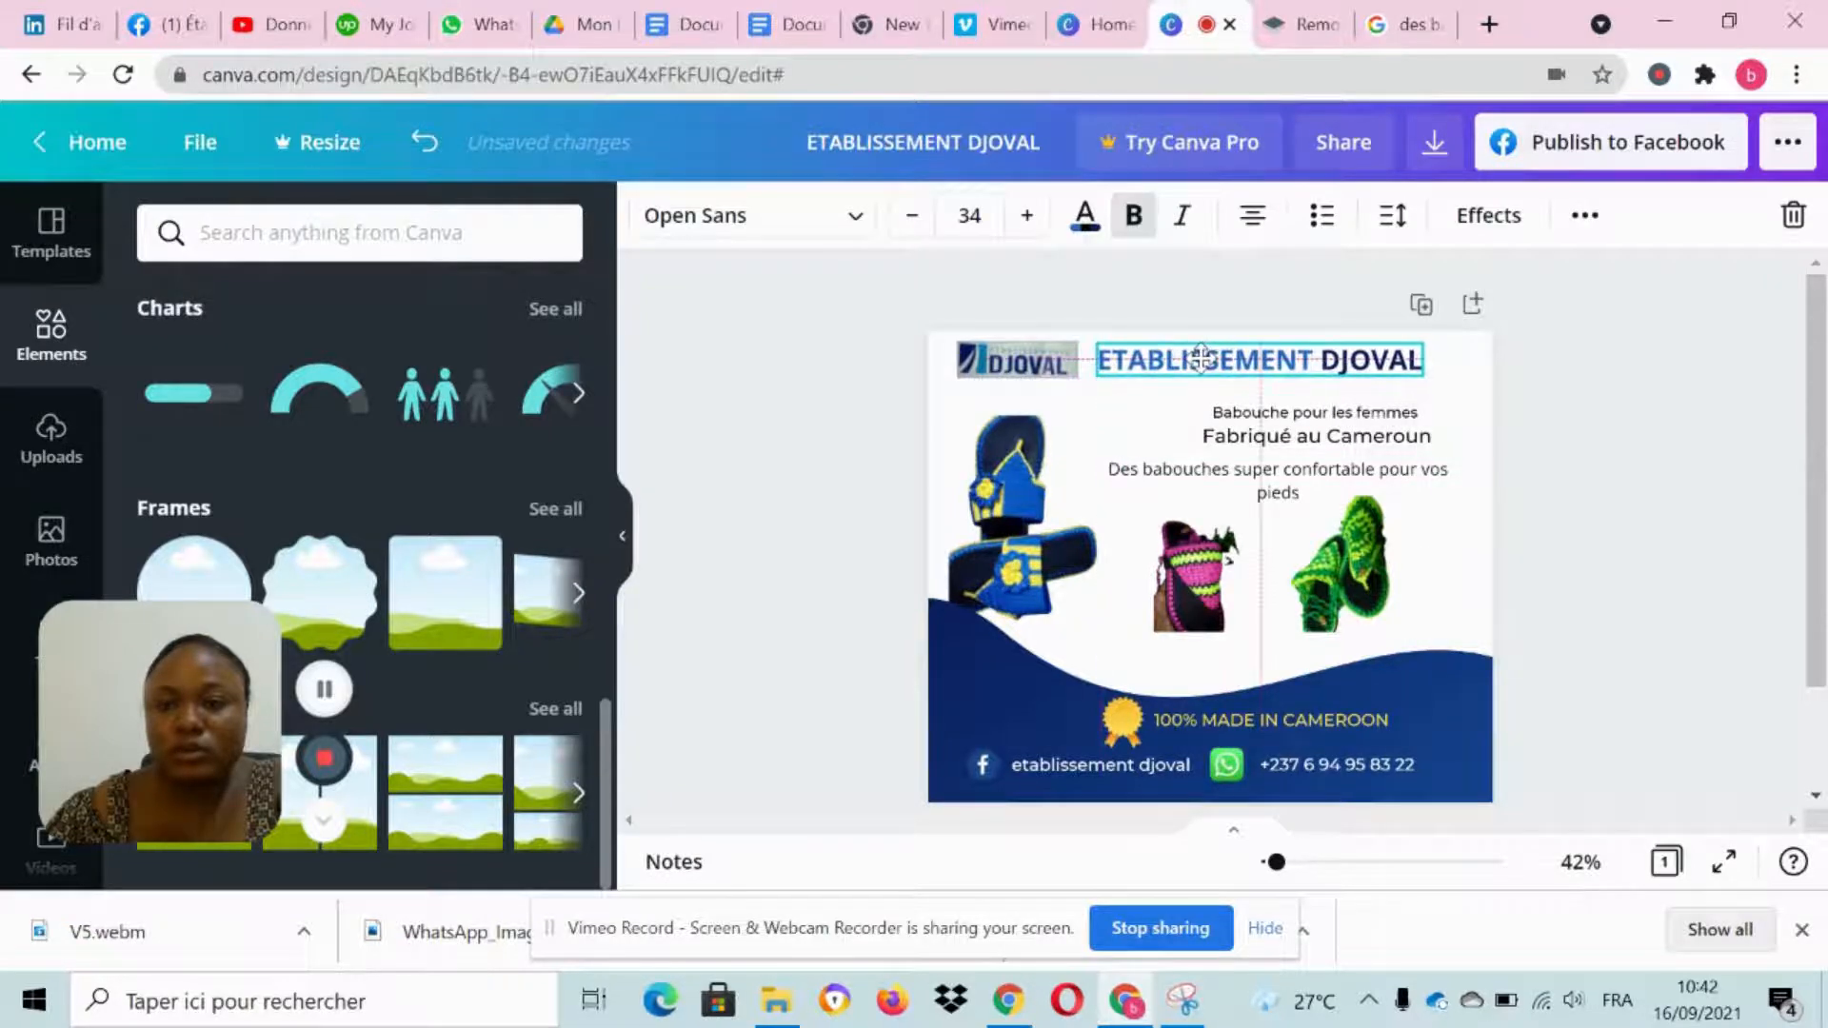
pyautogui.moveTo(1487, 384); pyautogui.dragTo(1464, 392)
pyautogui.moveTo(1285, 363); pyautogui.dragTo(1285, 360)
pyautogui.click(1628, 601)
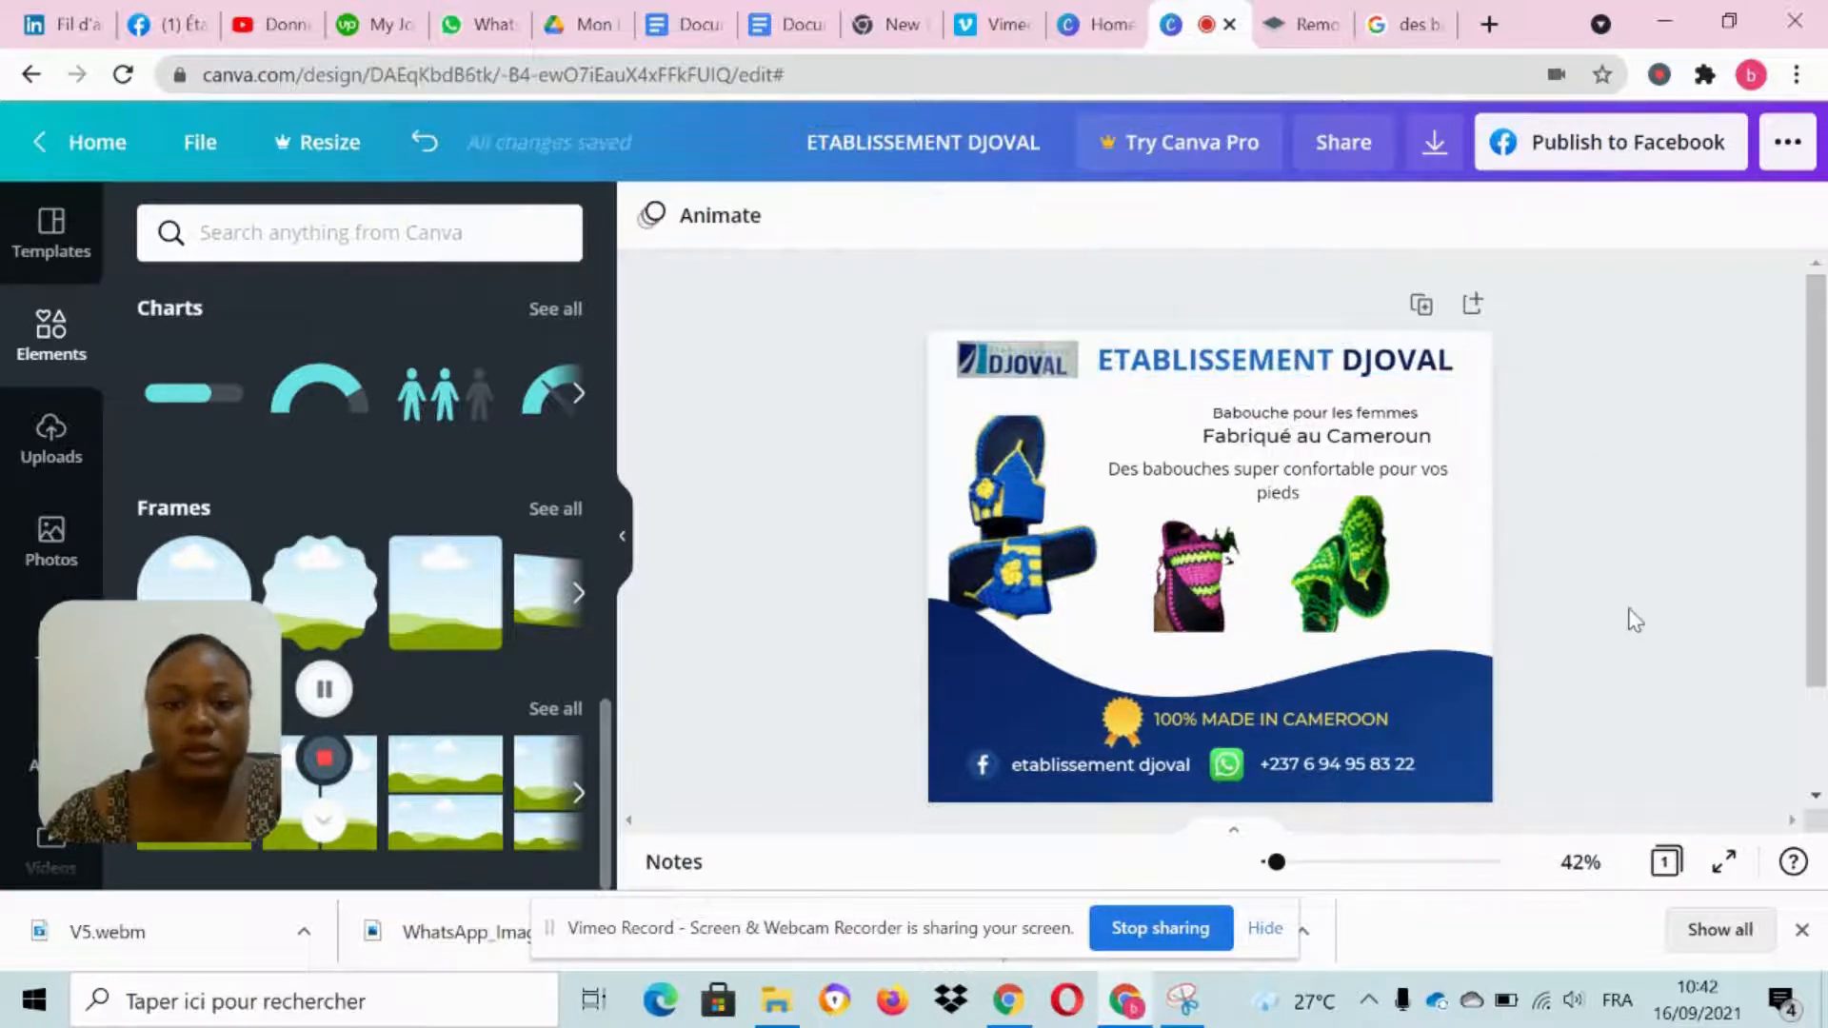
# Step: Move the gold badge left, place the "100% MADE IN CAMEROON" text beside it and enlarge that text to about 509 wide
pyautogui.scroll(-2, 1626, 598)
pyautogui.scroll(2, 1627, 598)
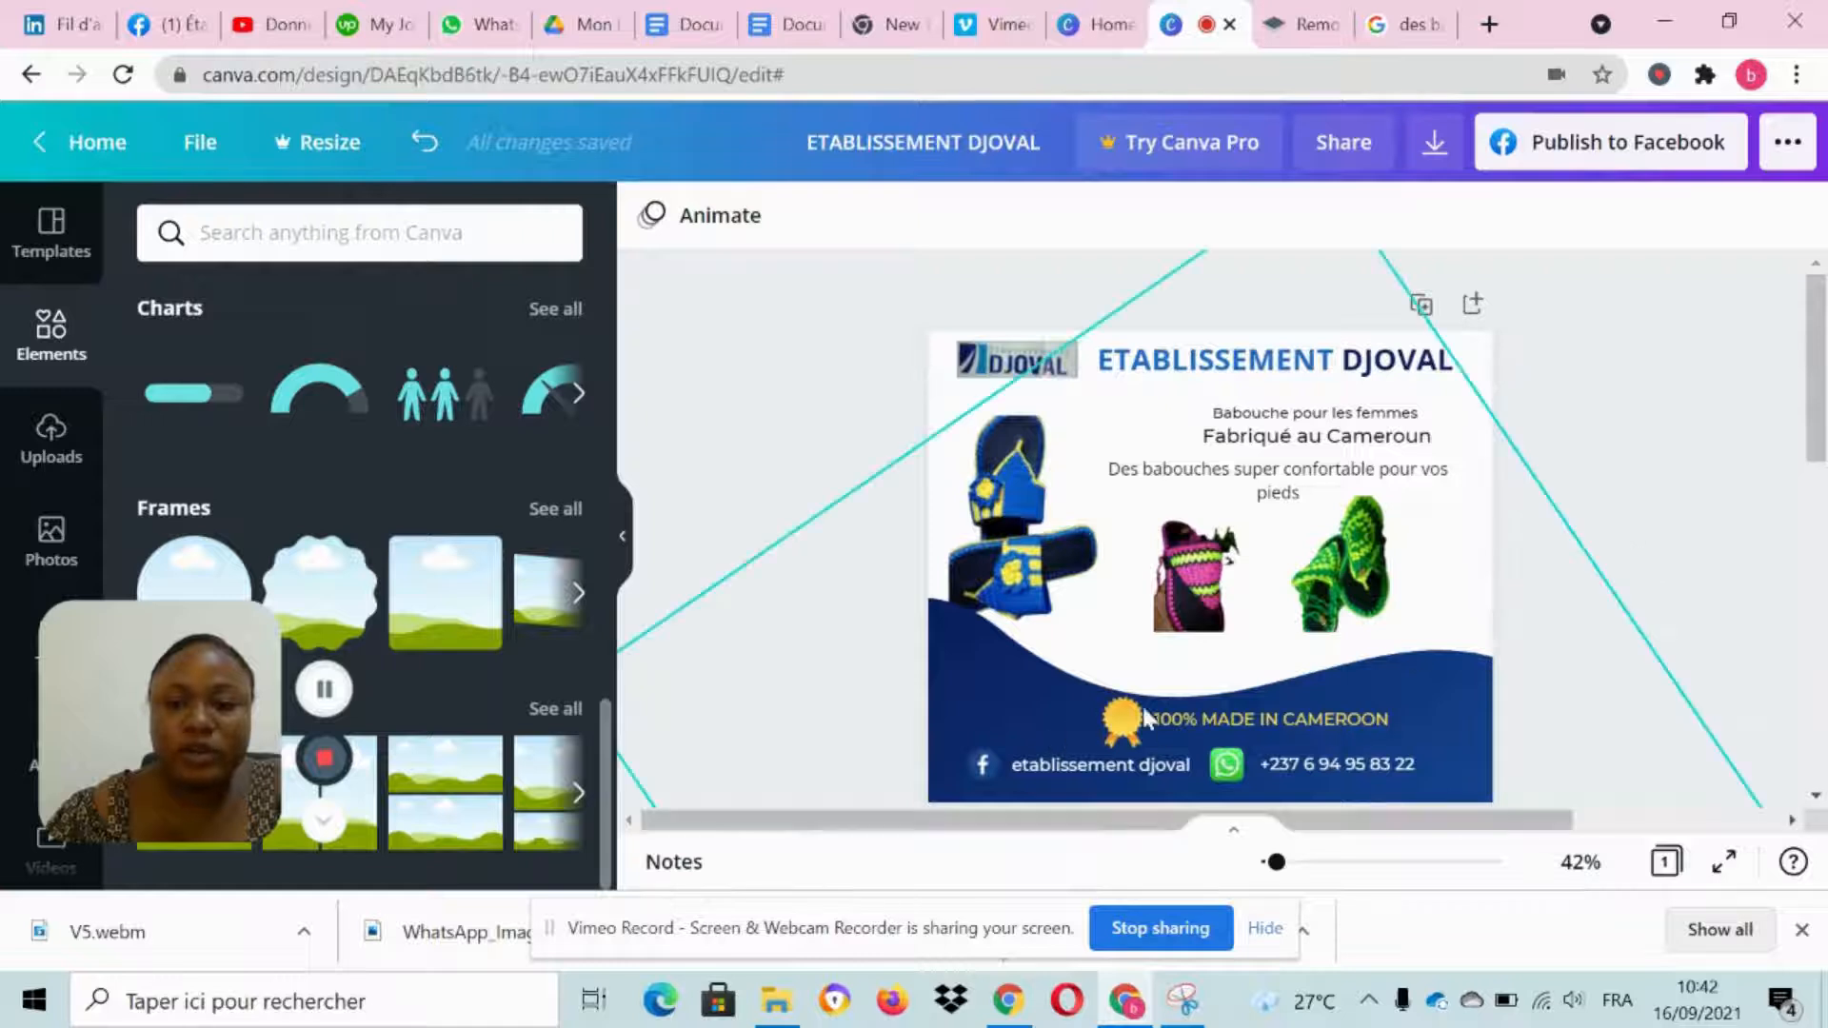
pyautogui.click(1109, 716)
pyautogui.moveTo(1075, 710); pyautogui.dragTo(1076, 709)
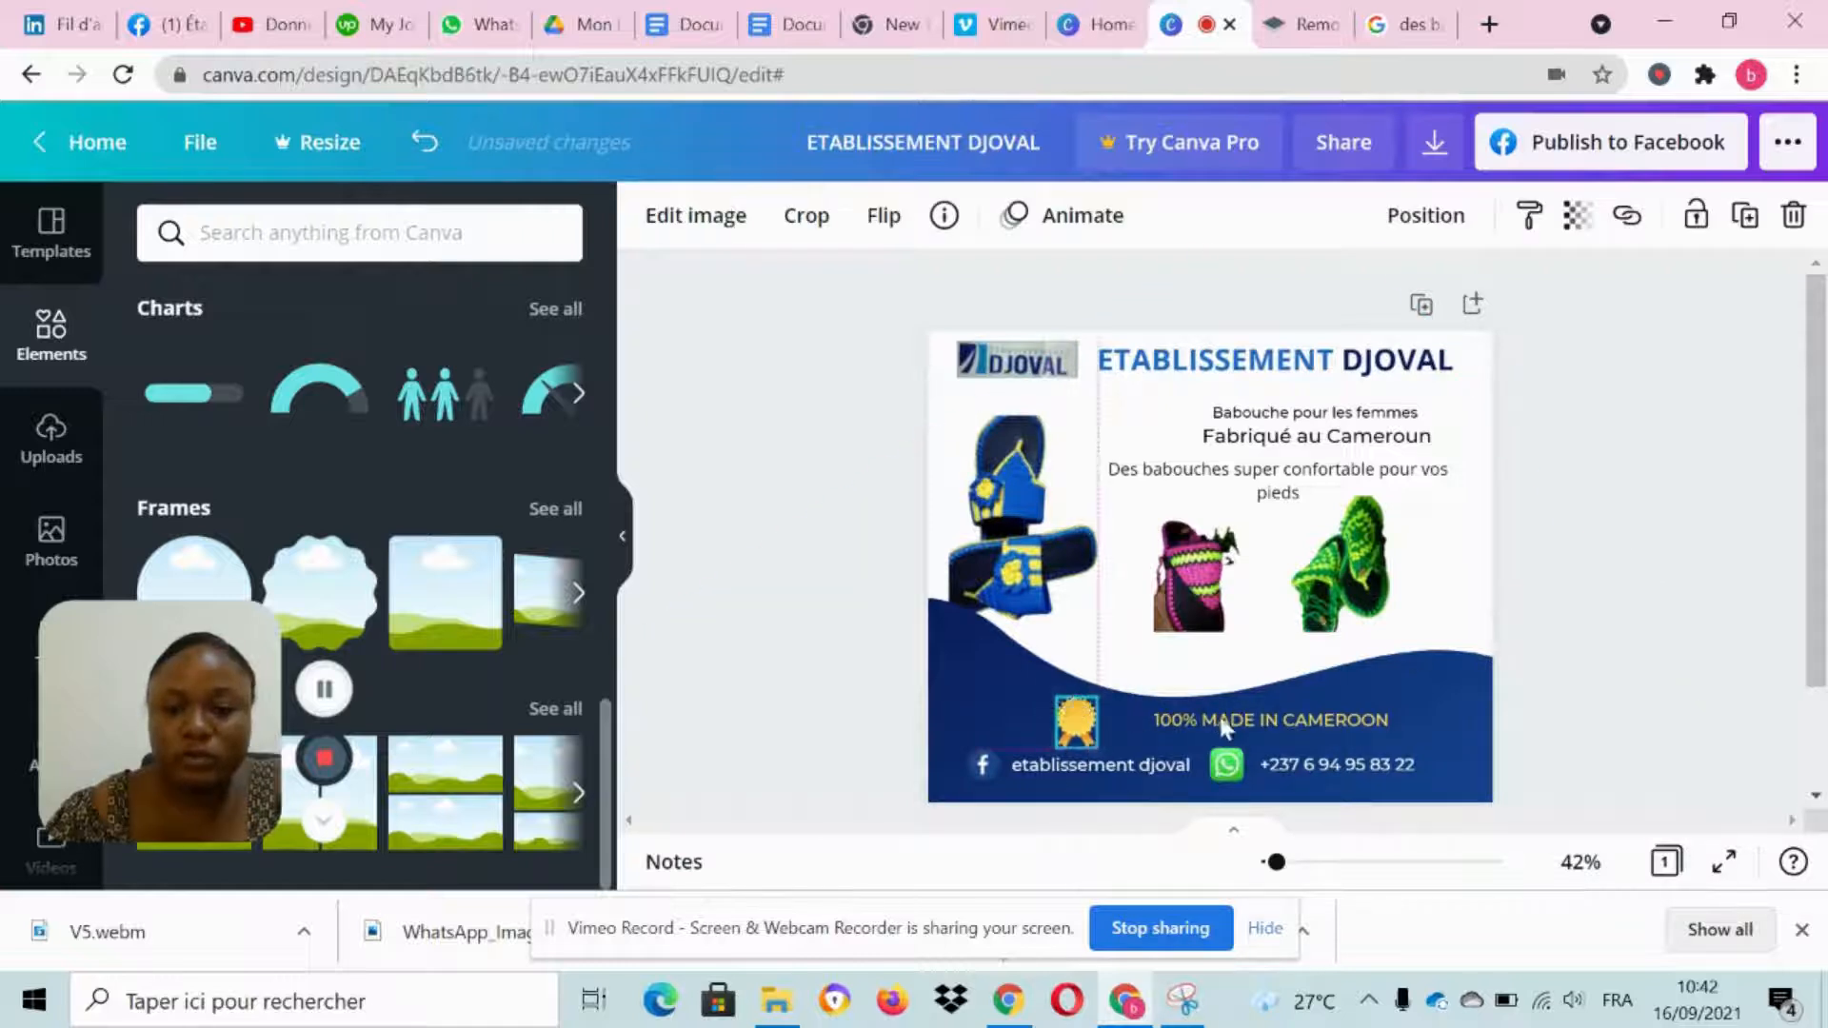
pyautogui.moveTo(1197, 723); pyautogui.dragTo(1201, 717)
pyautogui.moveTo(1380, 713); pyautogui.dragTo(1406, 709)
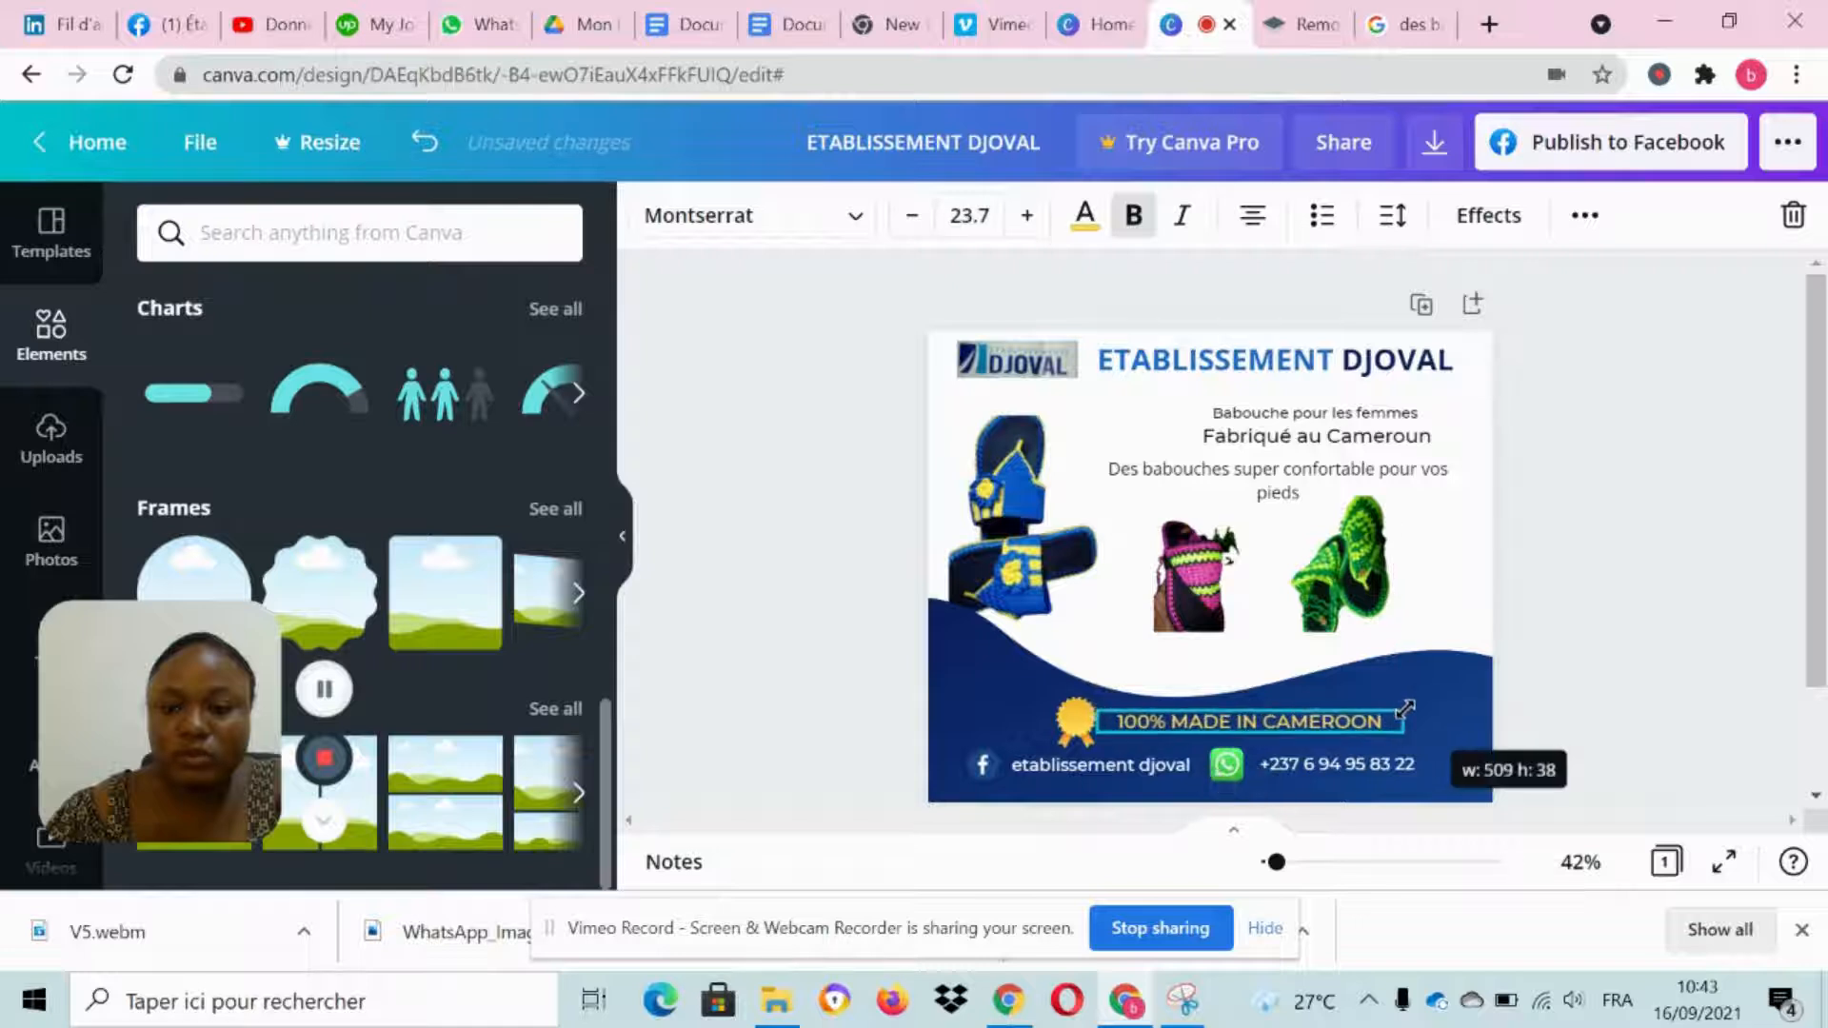
pyautogui.click(1651, 720)
pyautogui.scroll(2, 1646, 720)
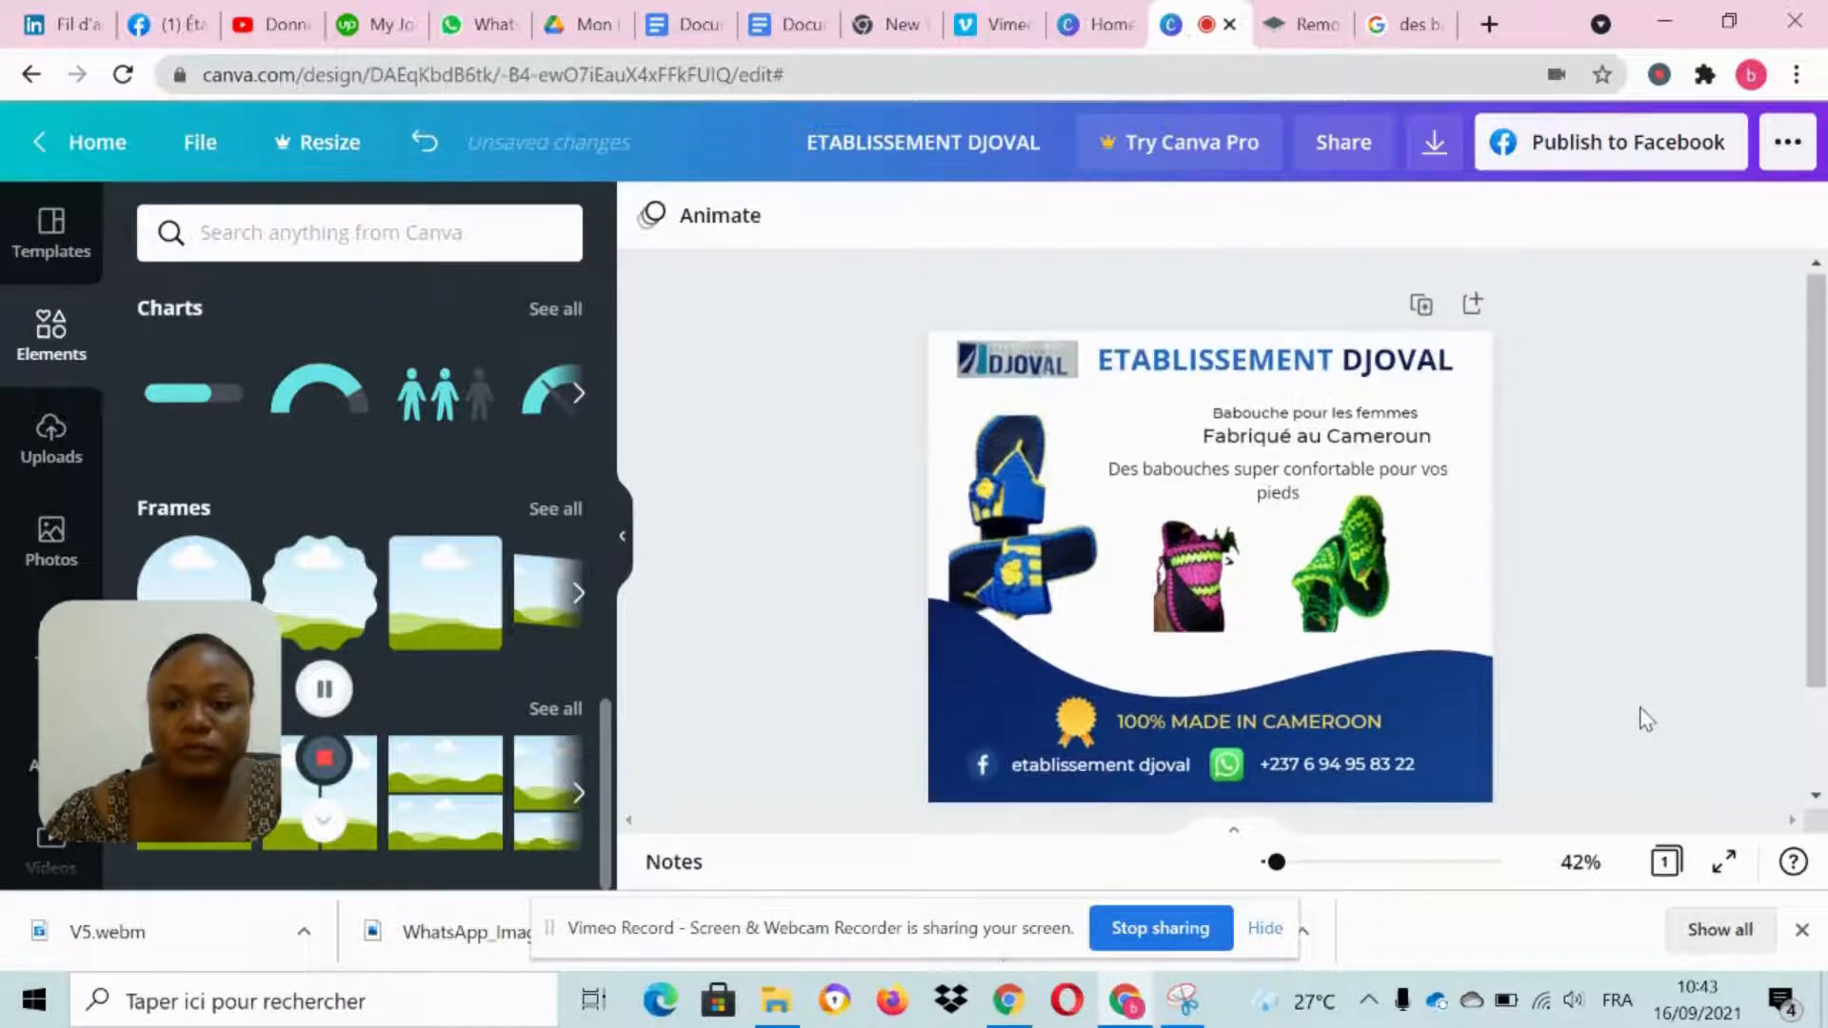
# Step: Enlarge the green sandals photo and place it near the page's right edge, slightly overlapping the blue wave
pyautogui.click(1607, 693)
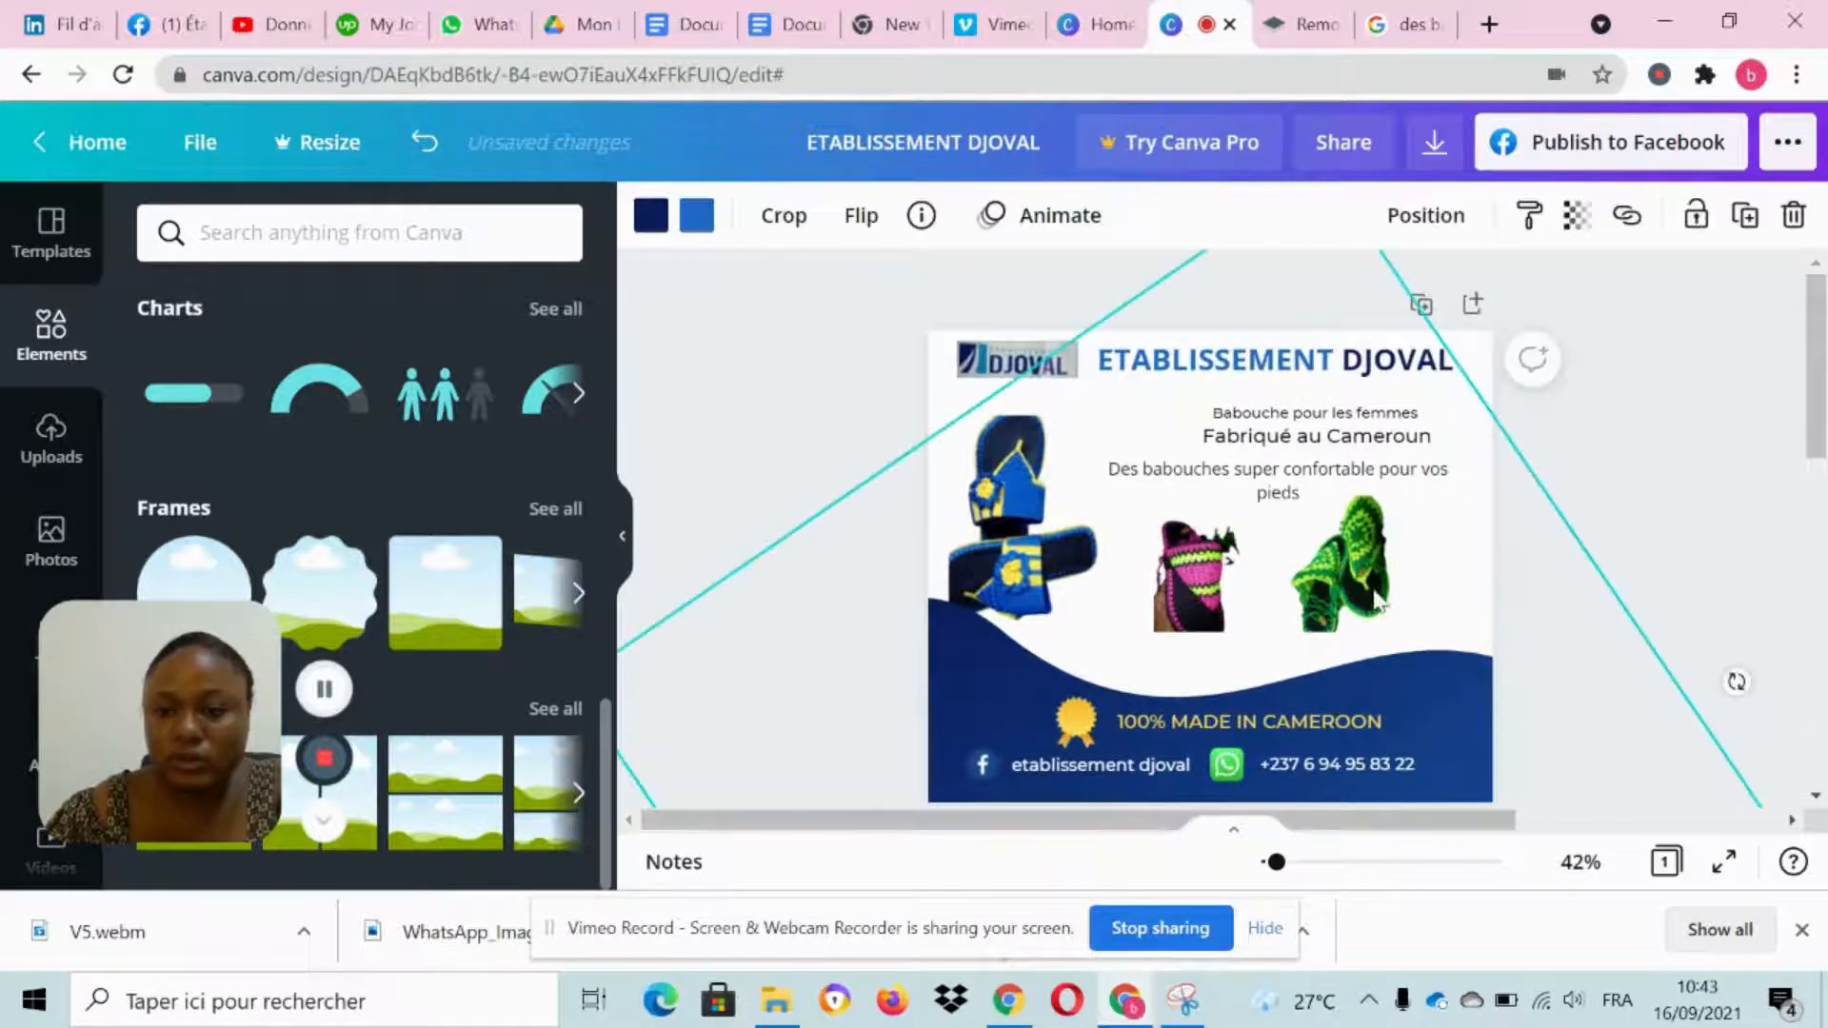
pyautogui.rightClick(1373, 602)
pyautogui.click(1516, 612)
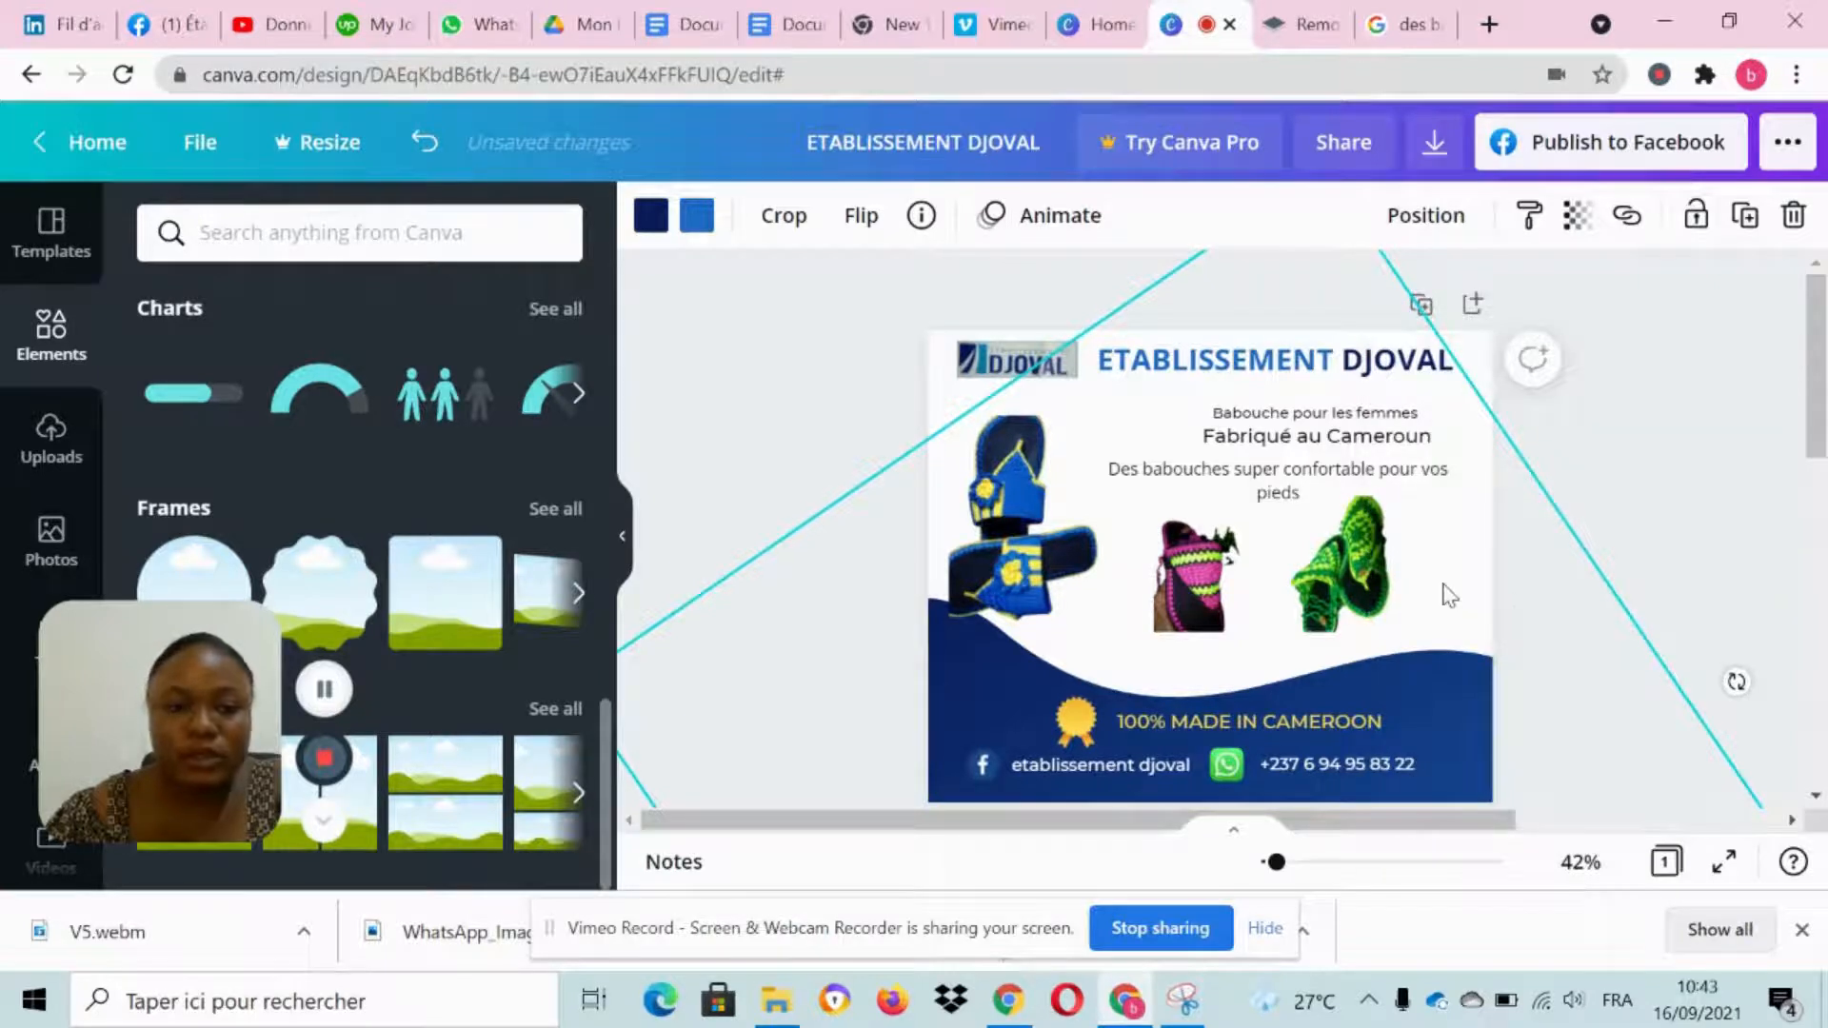
pyautogui.click(1638, 522)
pyautogui.click(1372, 609)
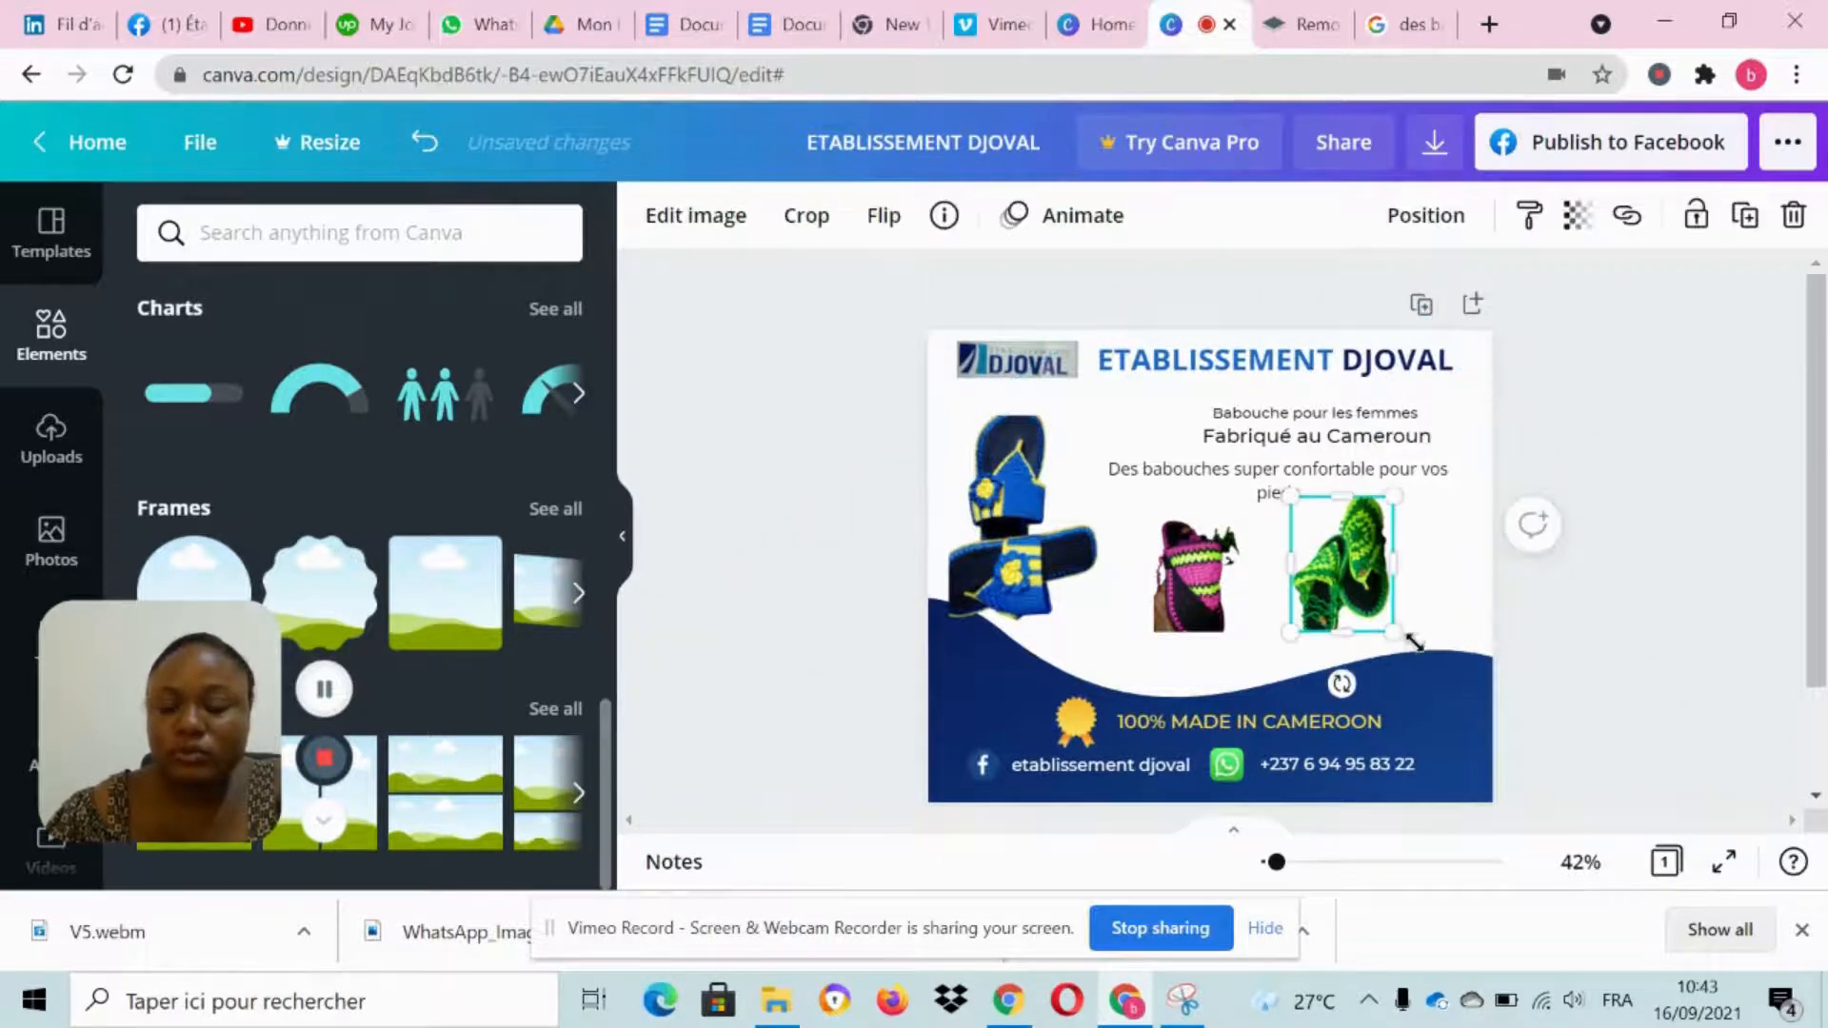
pyautogui.moveTo(1438, 658); pyautogui.dragTo(1463, 683)
pyautogui.moveTo(1376, 614); pyautogui.dragTo(1422, 621)
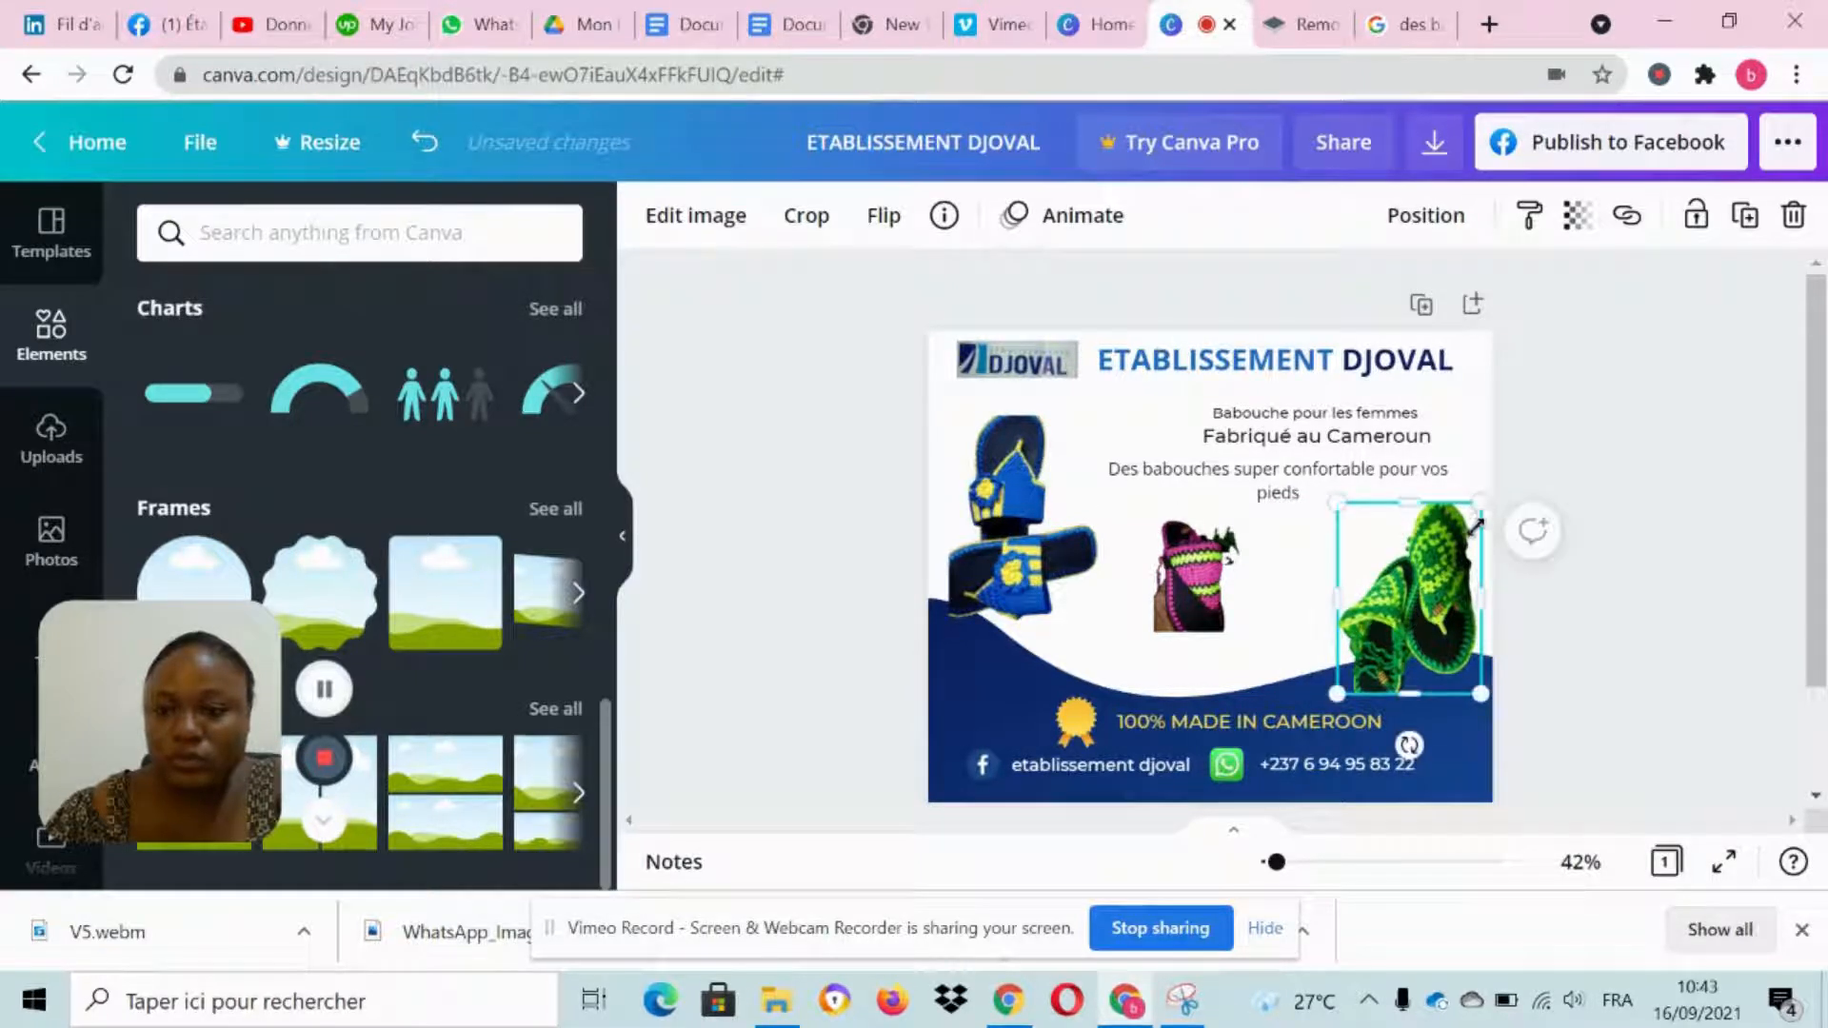
pyautogui.moveTo(1479, 505); pyautogui.dragTo(1468, 544)
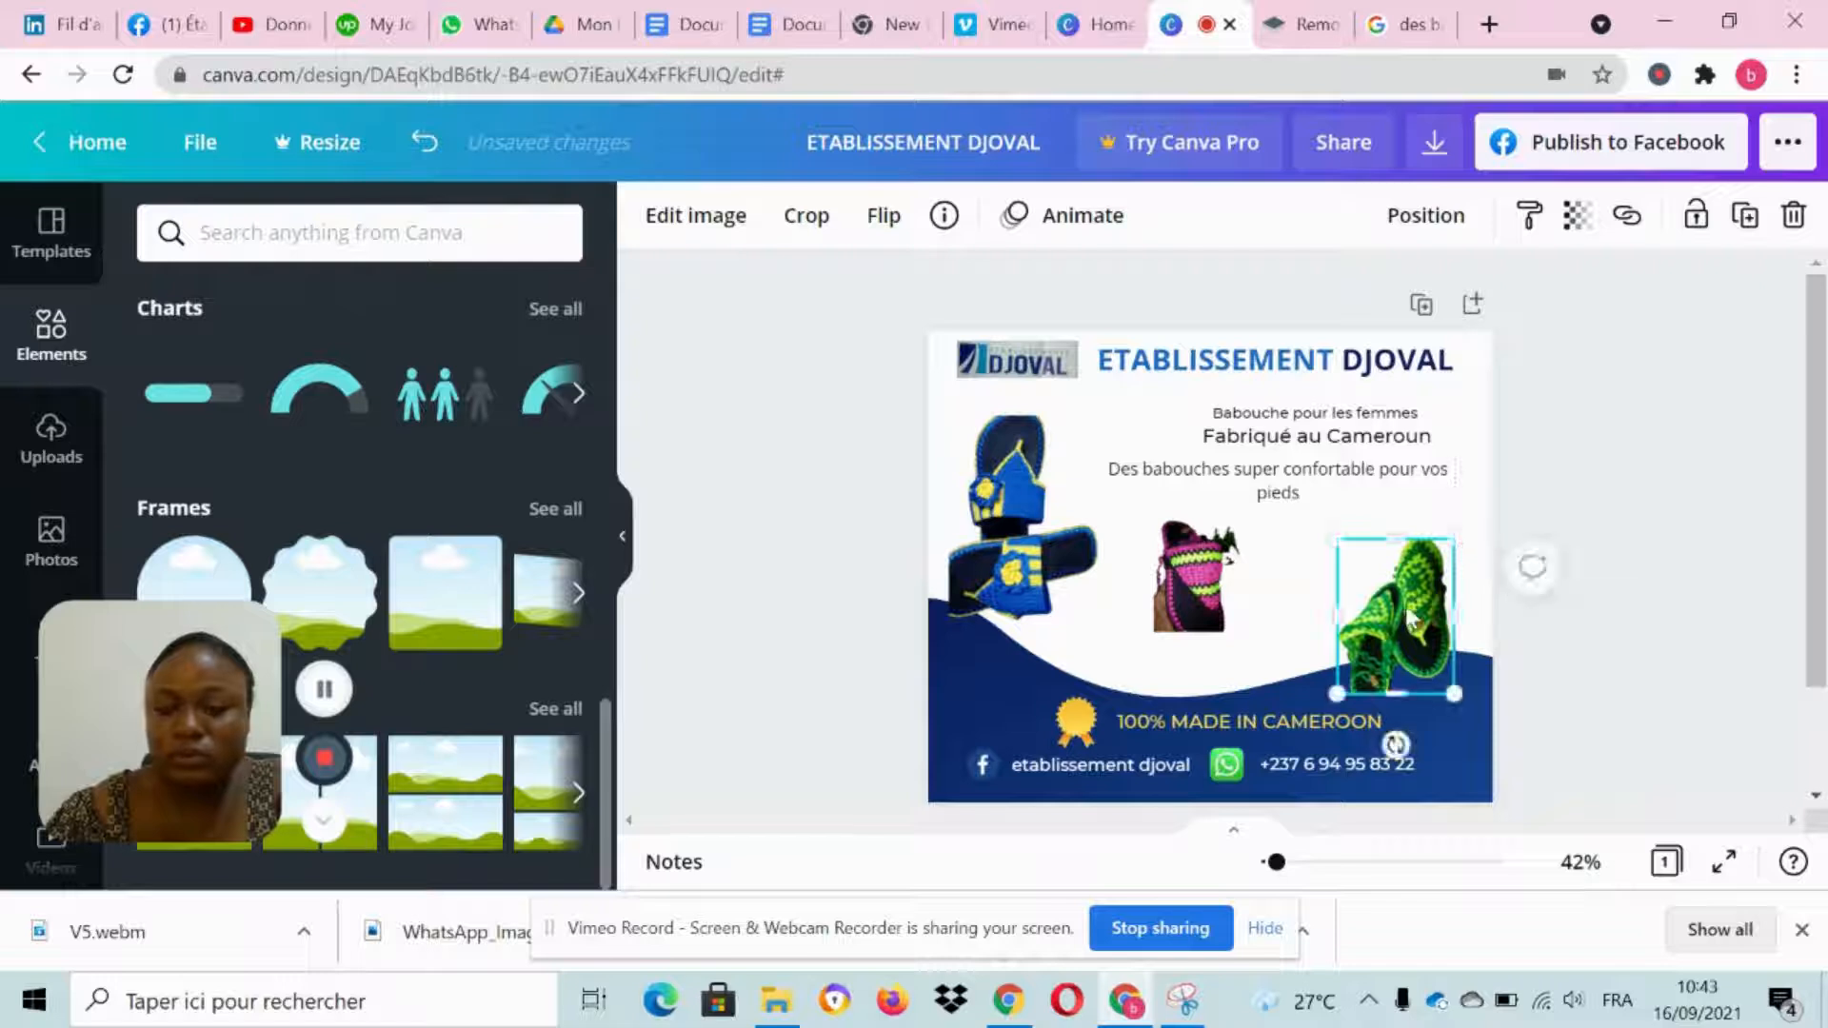
pyautogui.moveTo(1410, 605); pyautogui.dragTo(1416, 591)
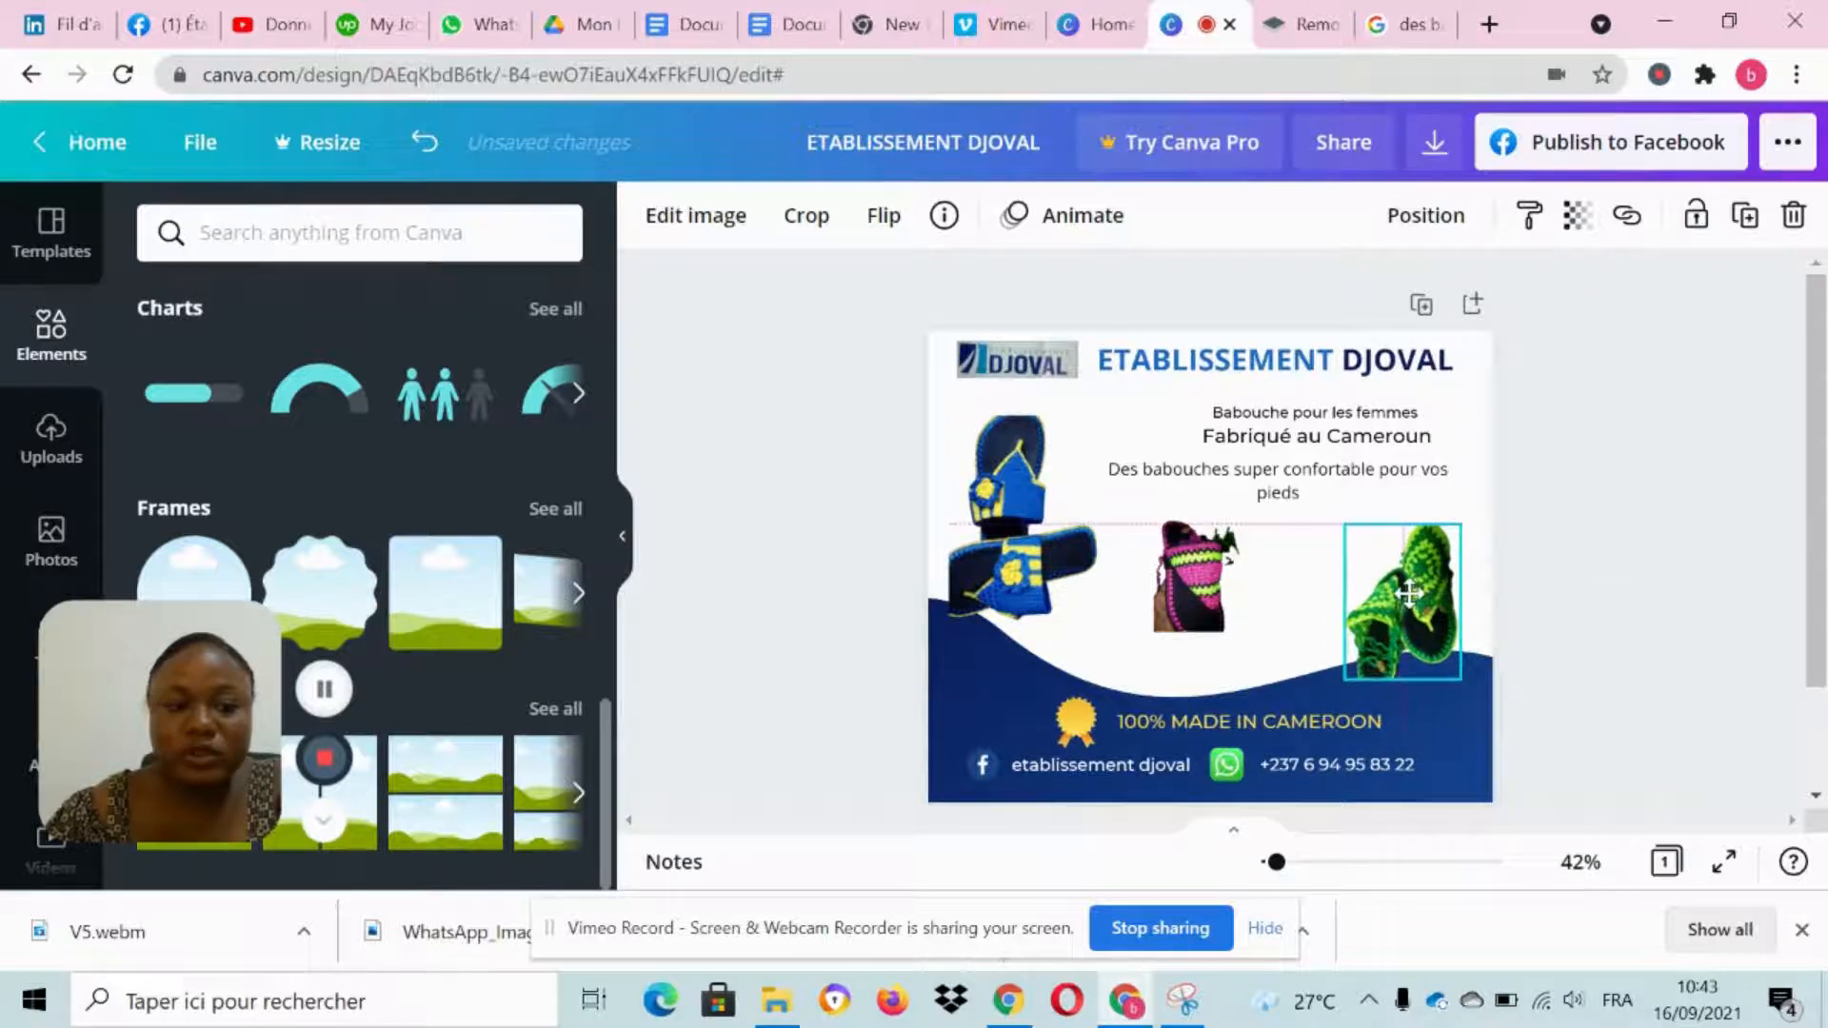
pyautogui.click(1625, 633)
# Step: Enlarge the pink sandal photo and move it right, closer to the green sandals
pyautogui.click(1214, 602)
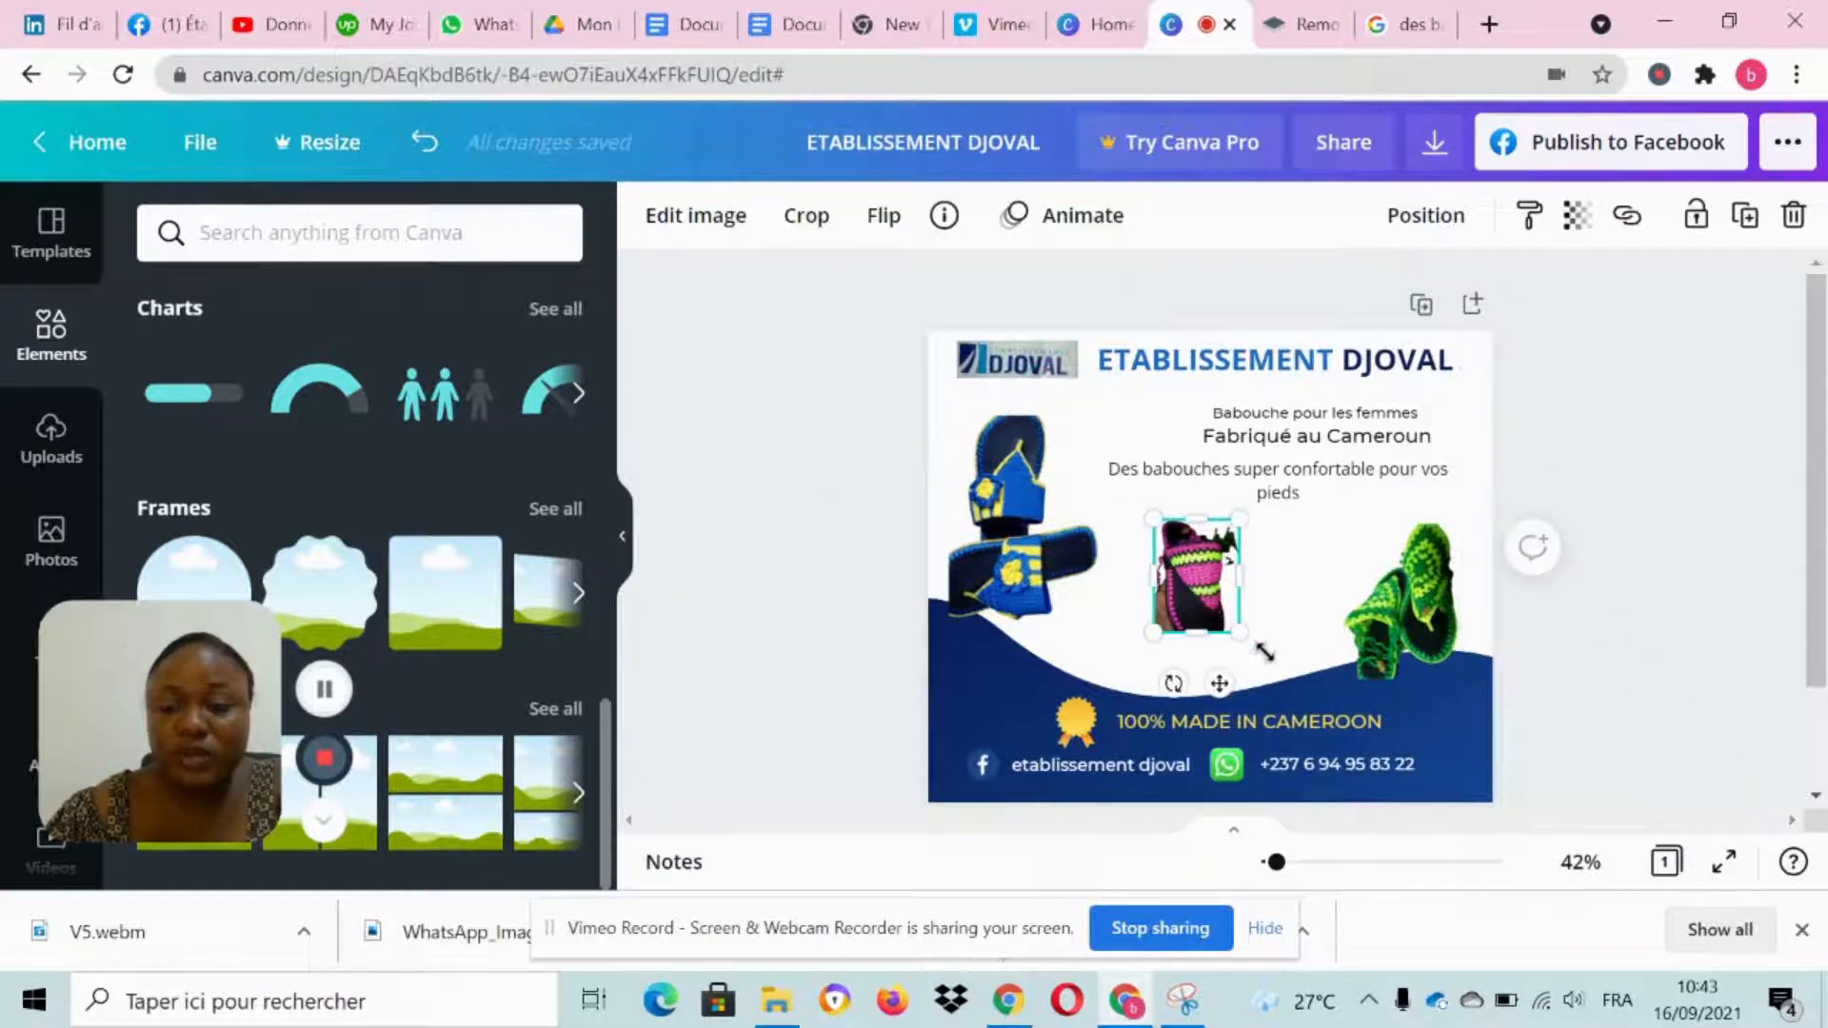
pyautogui.moveTo(1265, 652); pyautogui.dragTo(1281, 667)
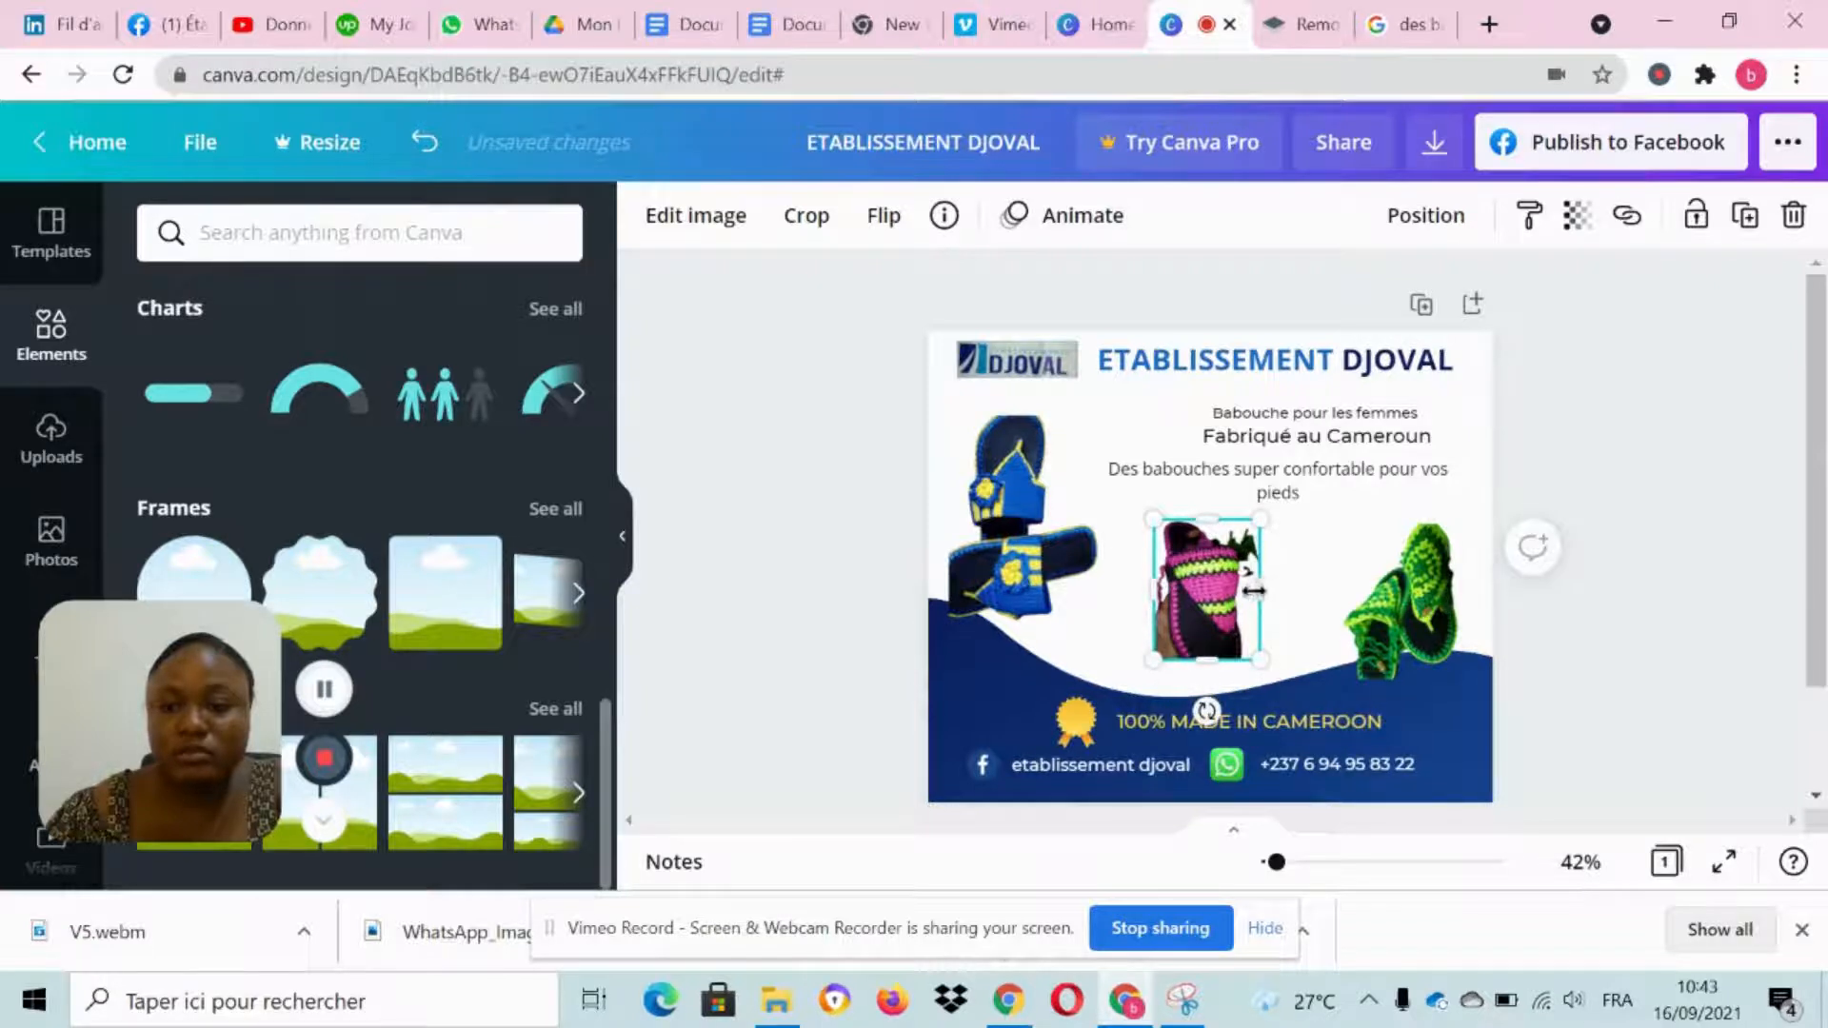
pyautogui.moveTo(1253, 591); pyautogui.dragTo(1260, 616)
# Step: Enlarge the blue sandals photo and shift it slightly right and up
pyautogui.click(1091, 619)
pyautogui.moveTo(1103, 632); pyautogui.dragTo(1150, 678)
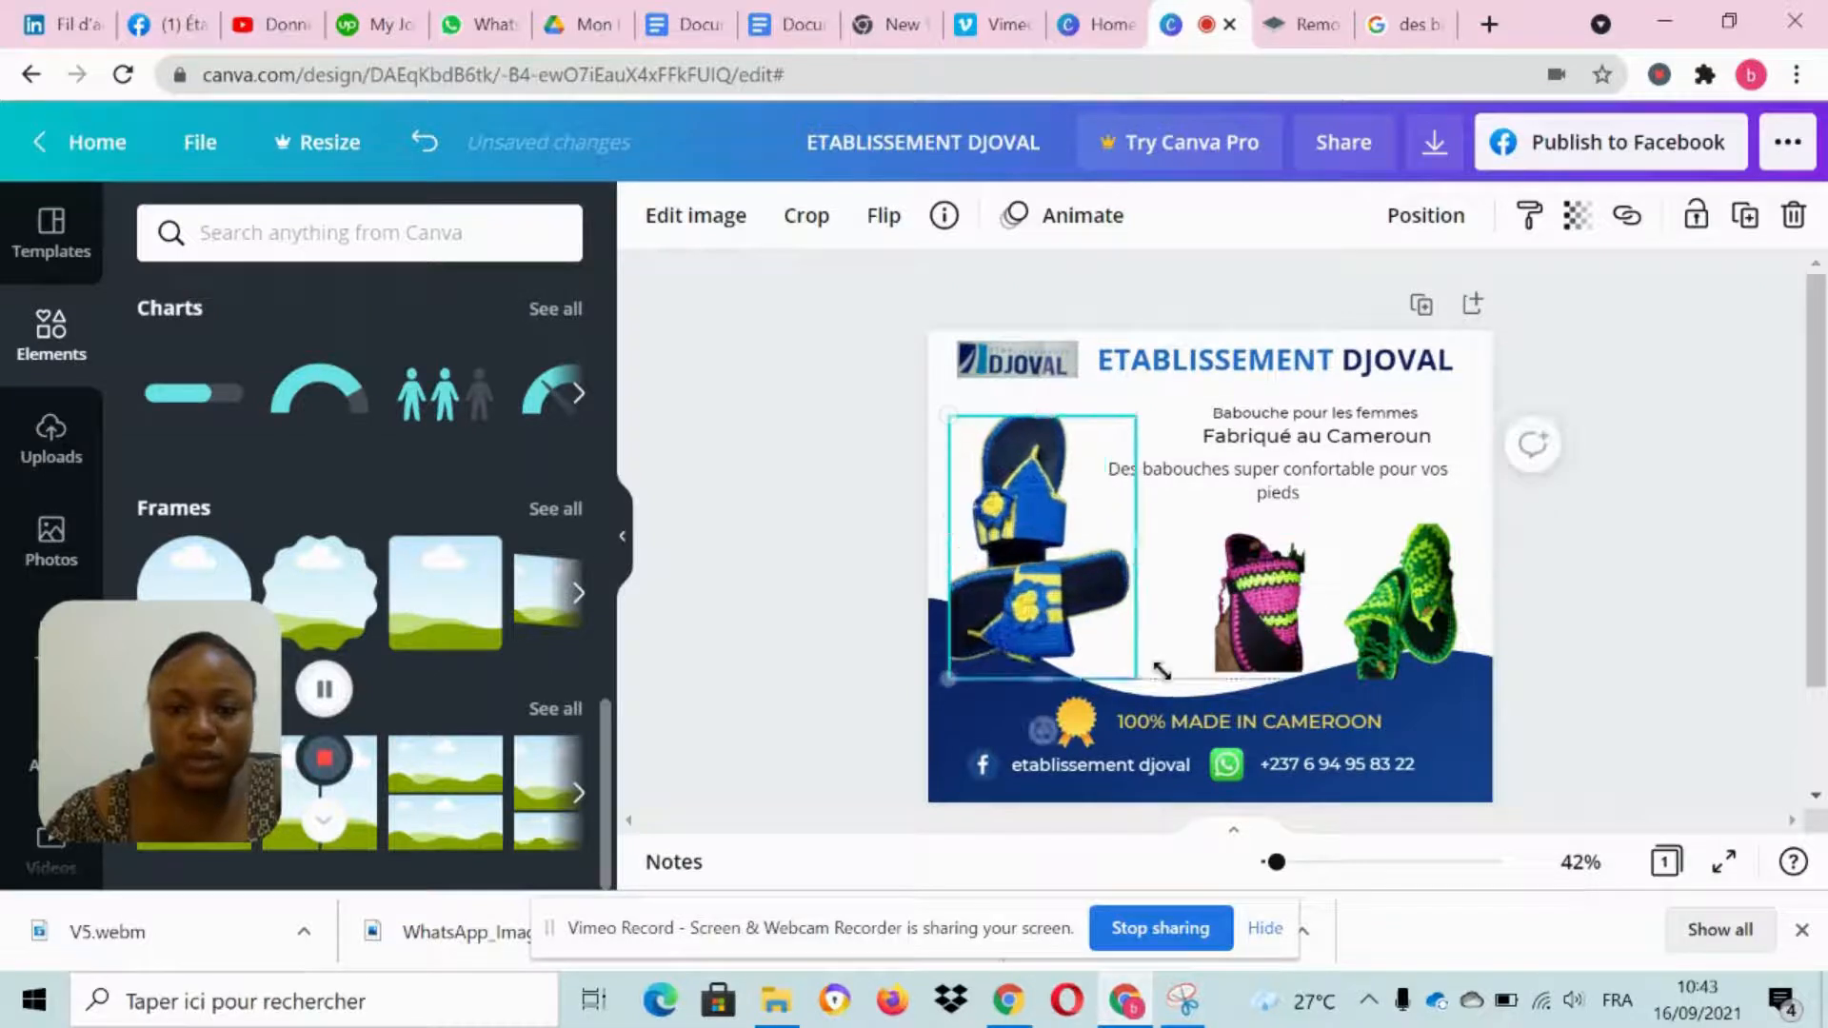
pyautogui.moveTo(1084, 577); pyautogui.dragTo(1059, 575)
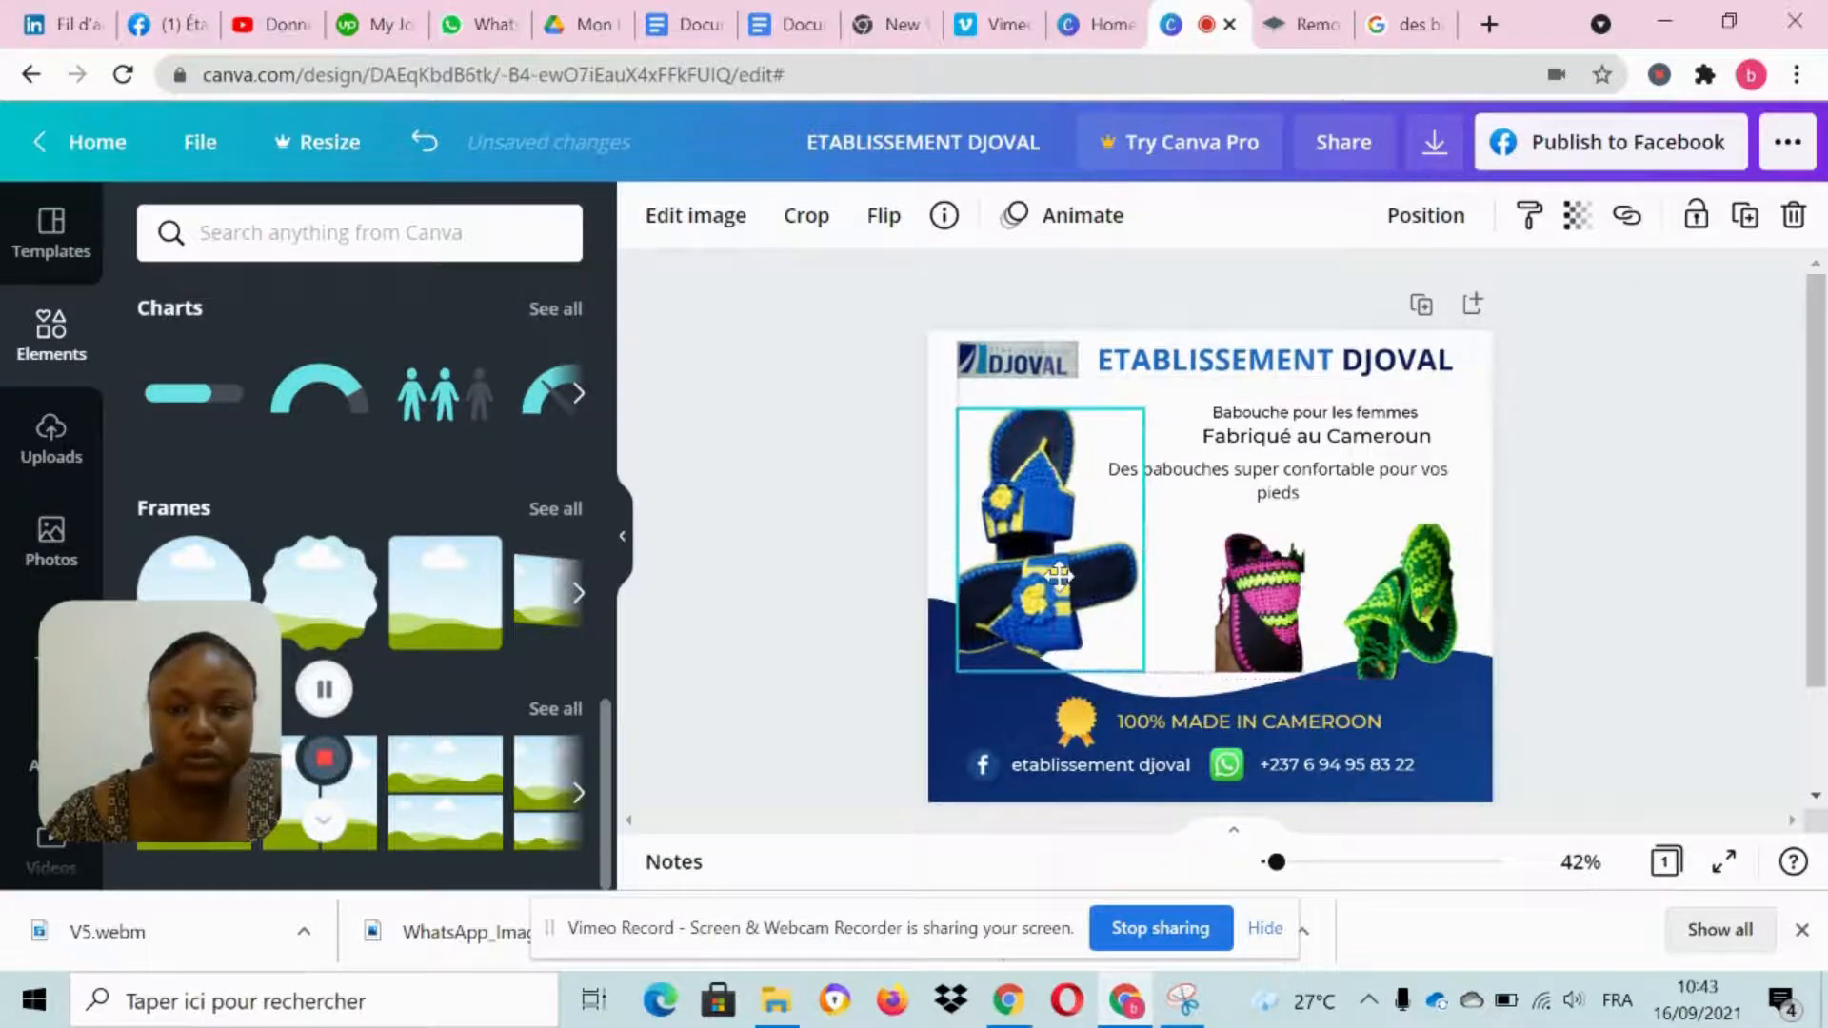
pyautogui.click(1638, 654)
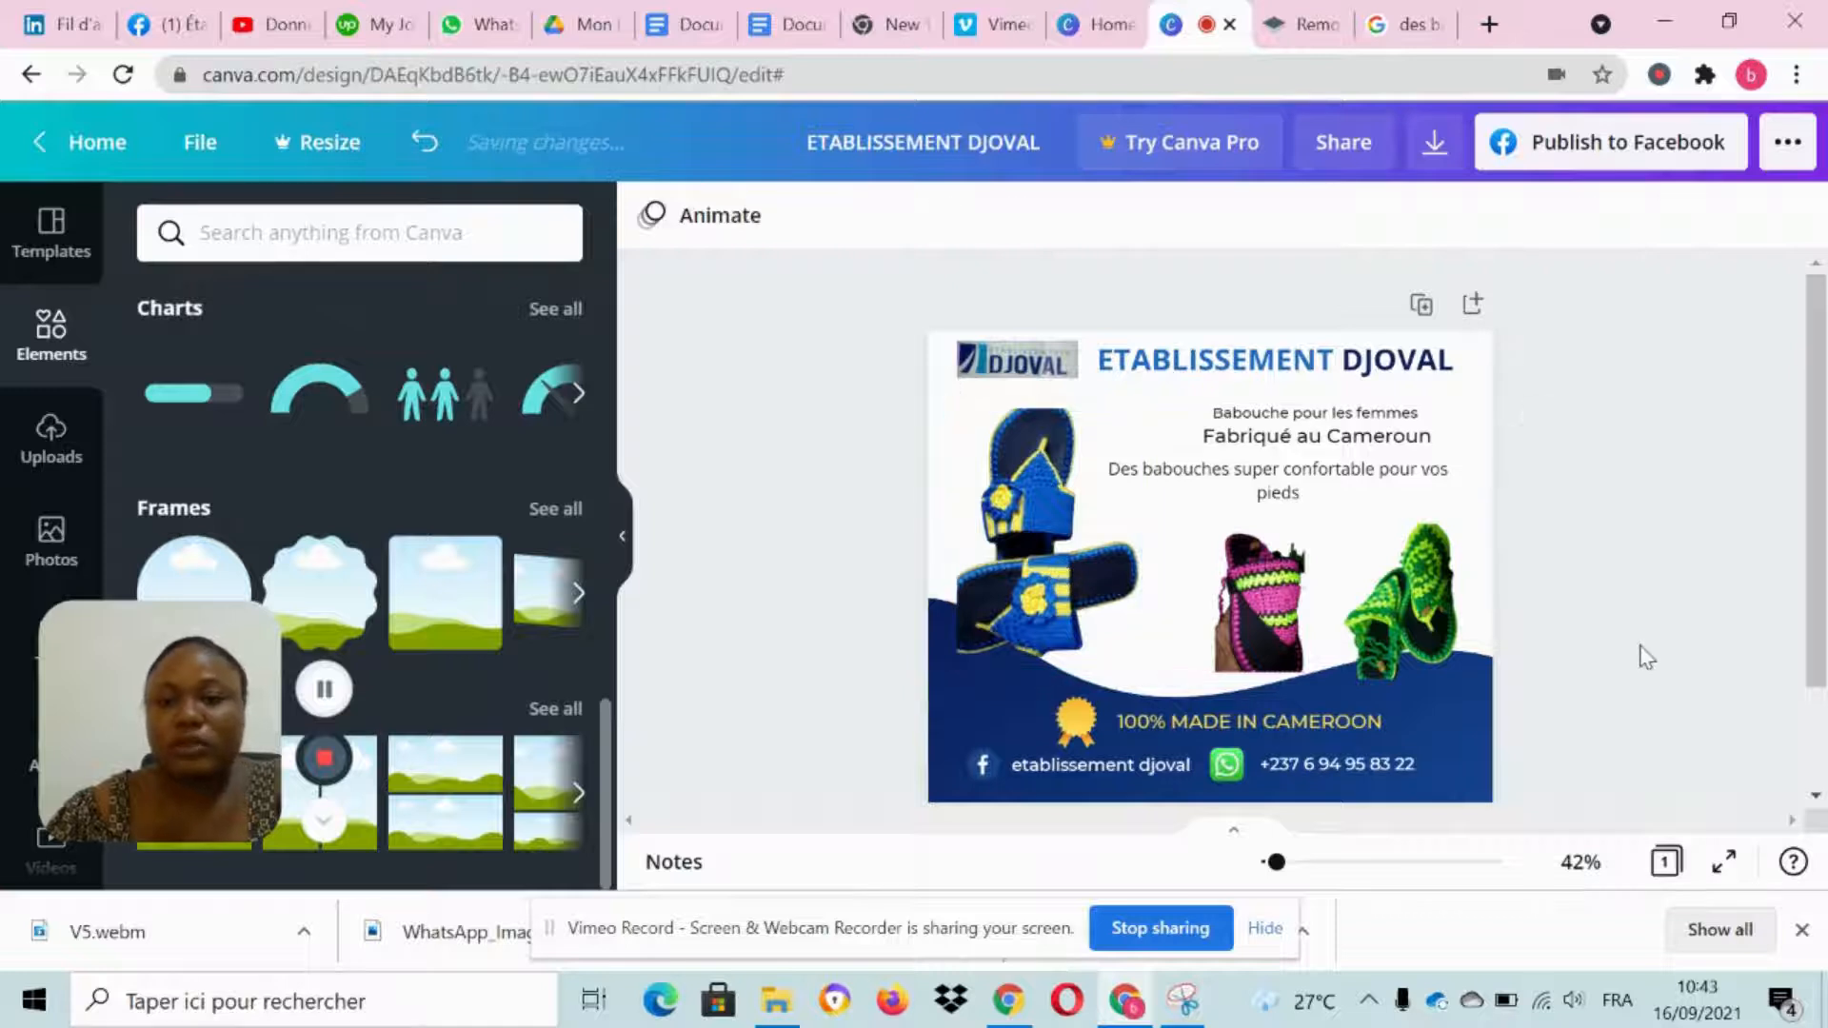
# Step: Reduce the blue sandals photo slightly and reposition it below the logo, clear of the description text
pyautogui.scroll(-2, 1253, 482)
pyautogui.moveTo(1047, 350)
pyautogui.mouseDown()
pyautogui.moveTo(1042, 374)
pyautogui.moveTo(1040, 355)
pyautogui.mouseUp()
pyautogui.scroll(2, 1095, 381)
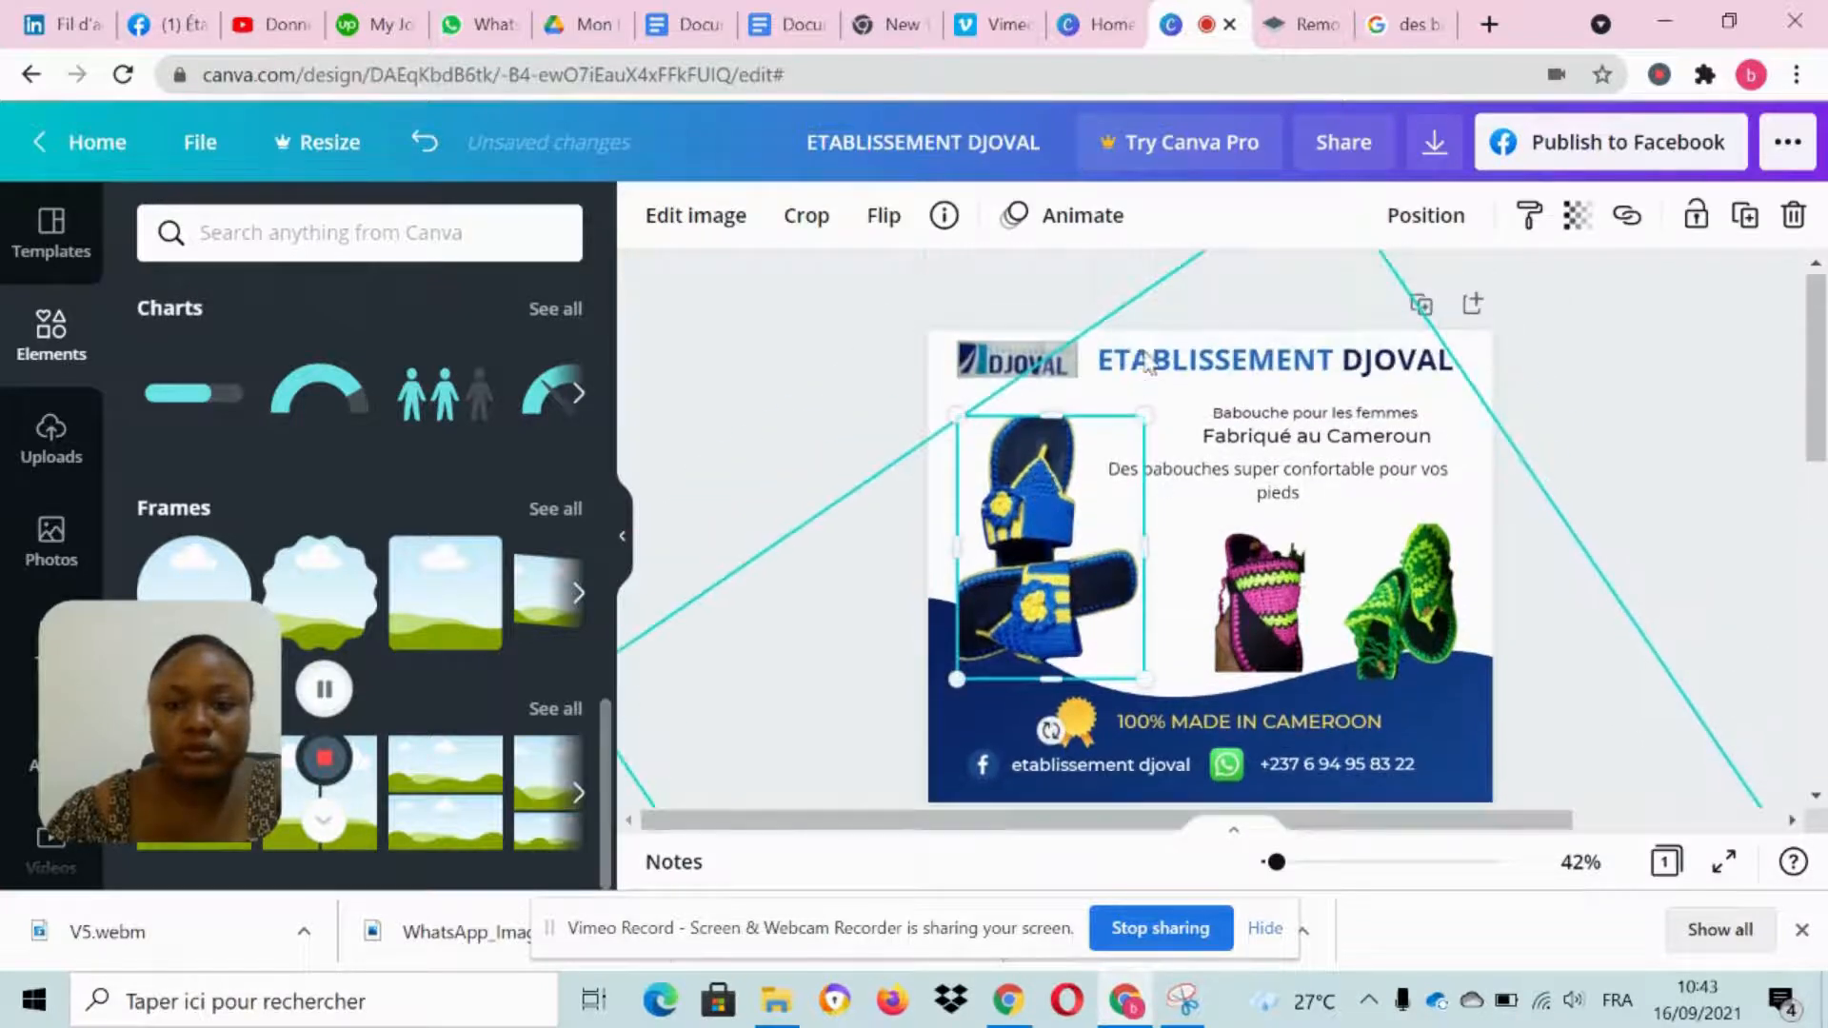
pyautogui.moveTo(1124, 436); pyautogui.dragTo(1099, 460)
pyautogui.moveTo(1031, 524); pyautogui.dragTo(1032, 519)
pyautogui.click(1655, 546)
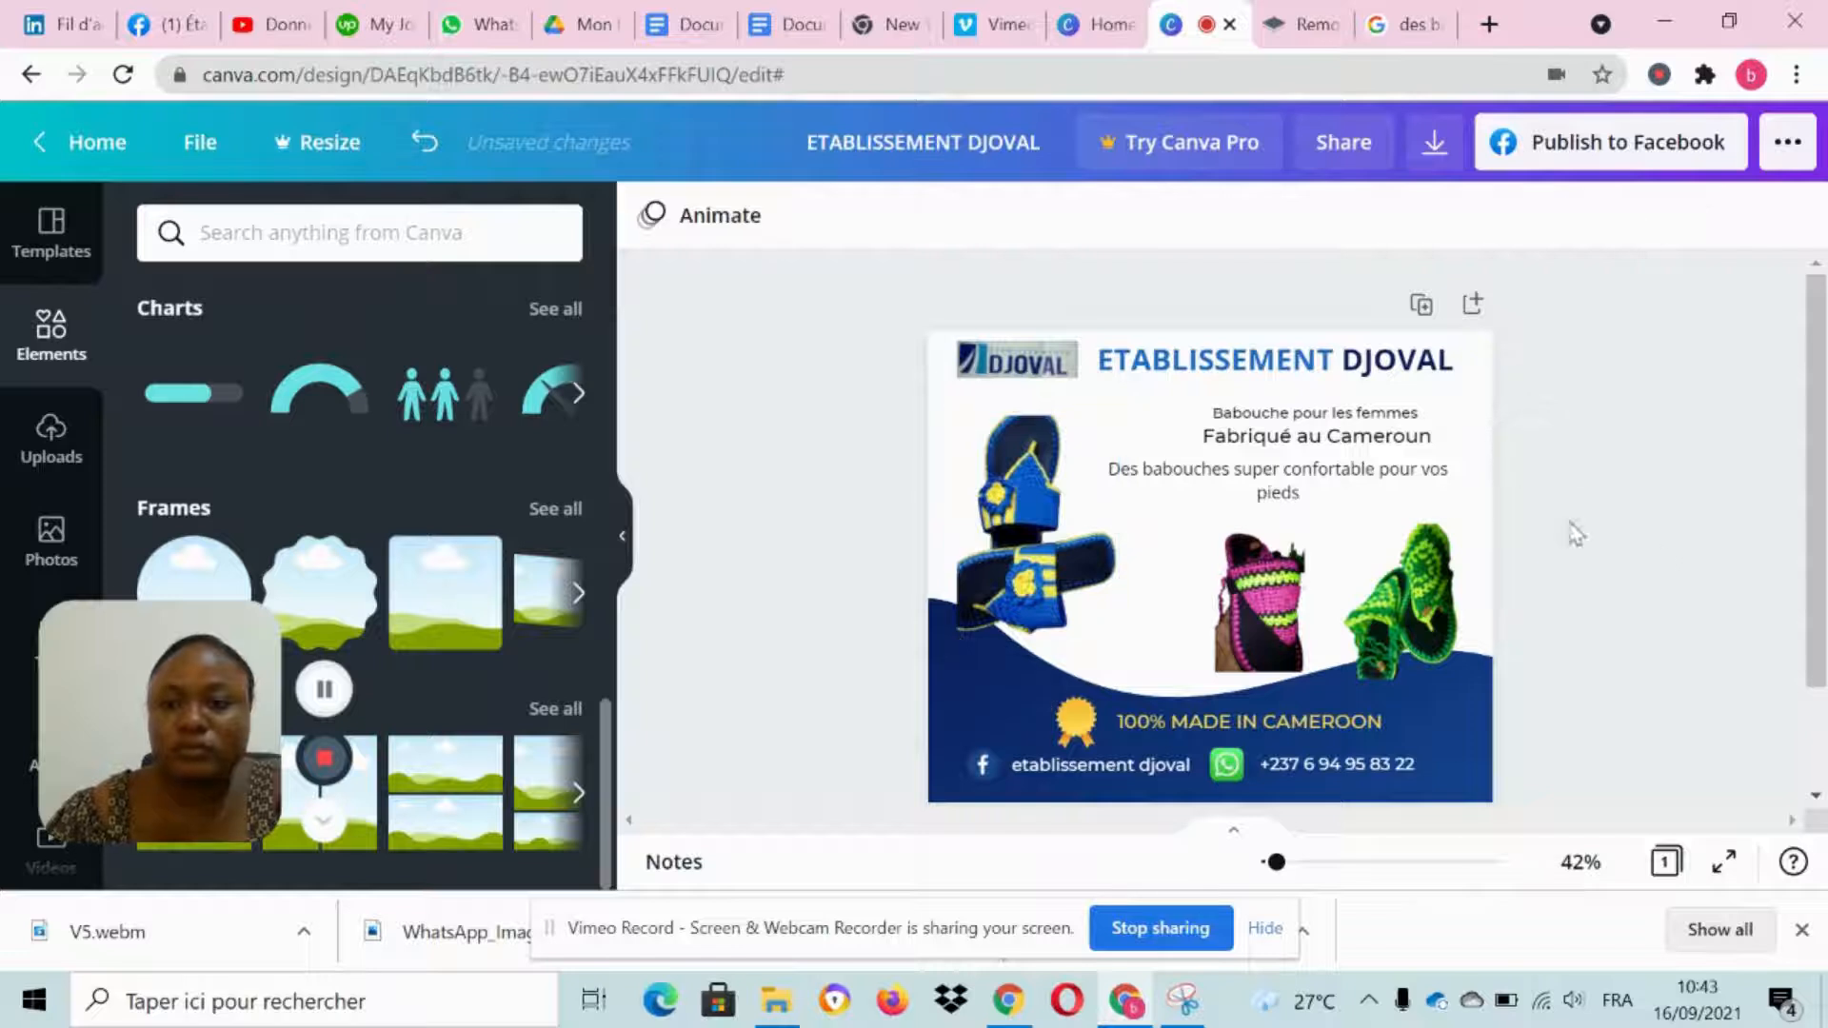
# Step: Move the "Babouche pour les femmes / Fabriqué au Cameroun" text block left and enlarge it slightly
pyautogui.moveTo(1259, 434); pyautogui.dragTo(1202, 435)
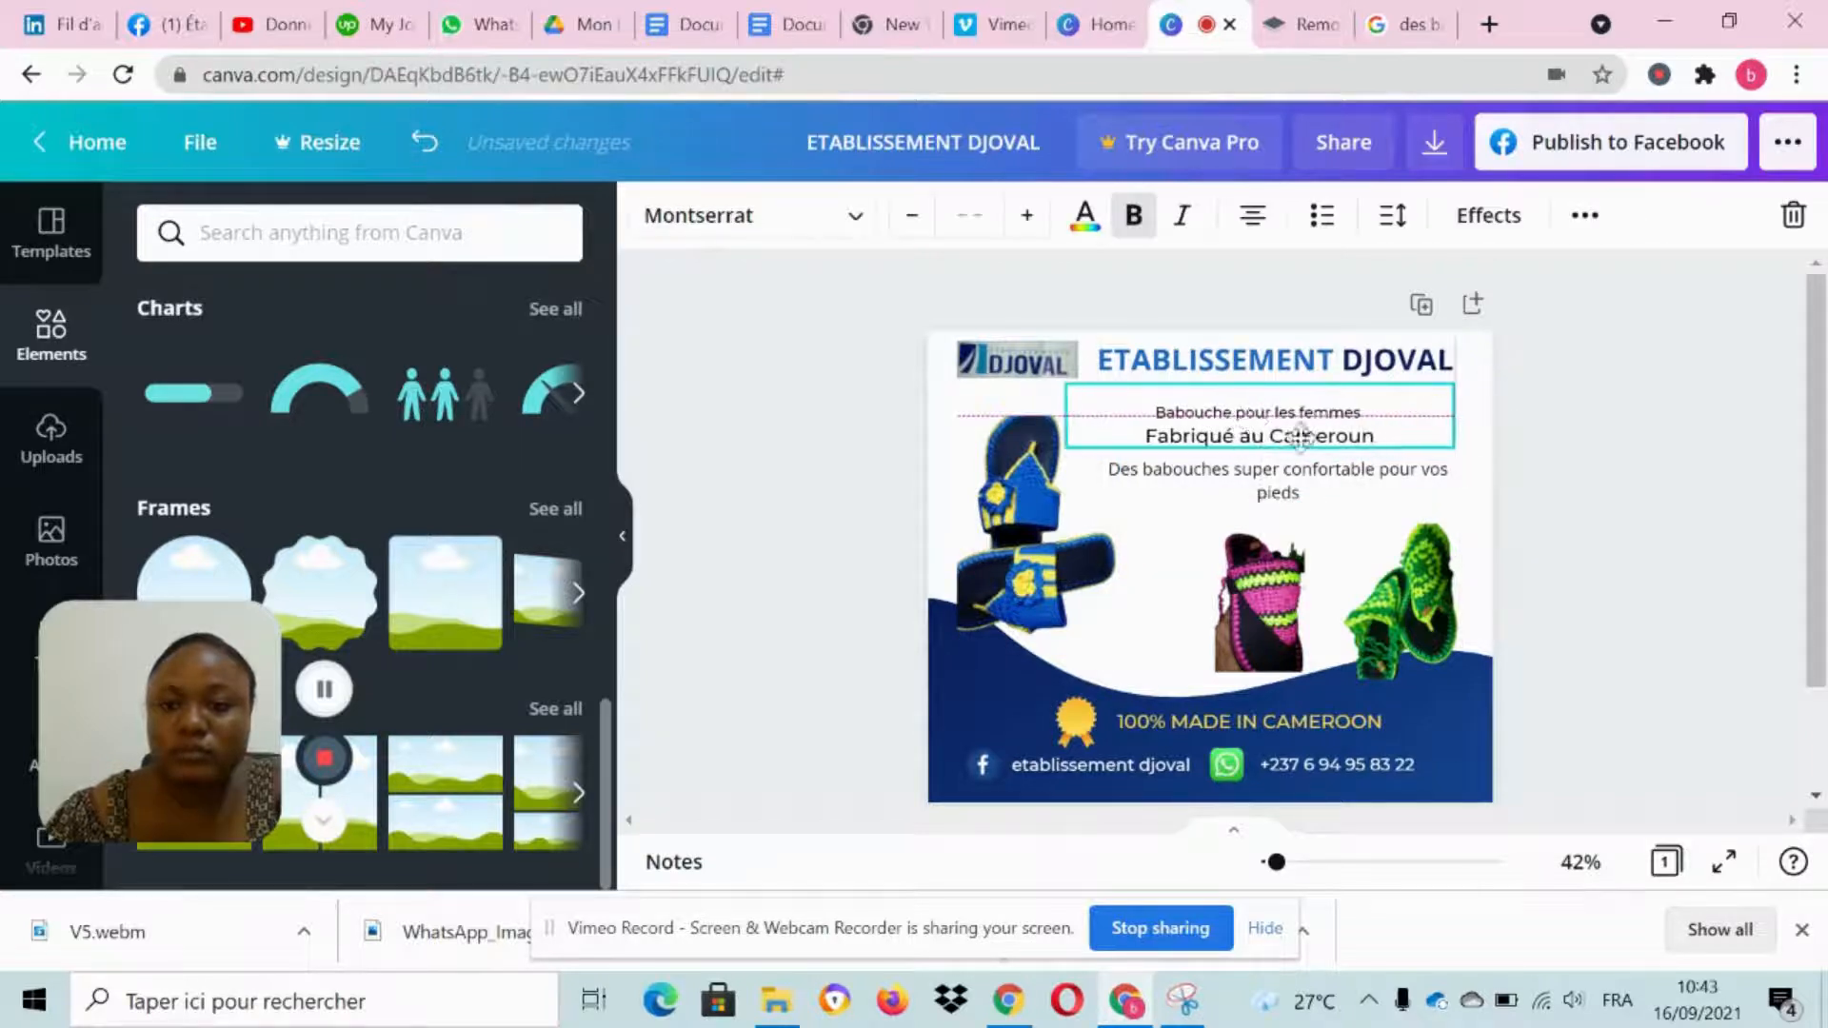
pyautogui.moveTo(1497, 467); pyautogui.dragTo(1518, 473)
# Step: Change the font of the "Des babouches super confortable pour vos pieds" description to Montserrat
pyautogui.click(1273, 481)
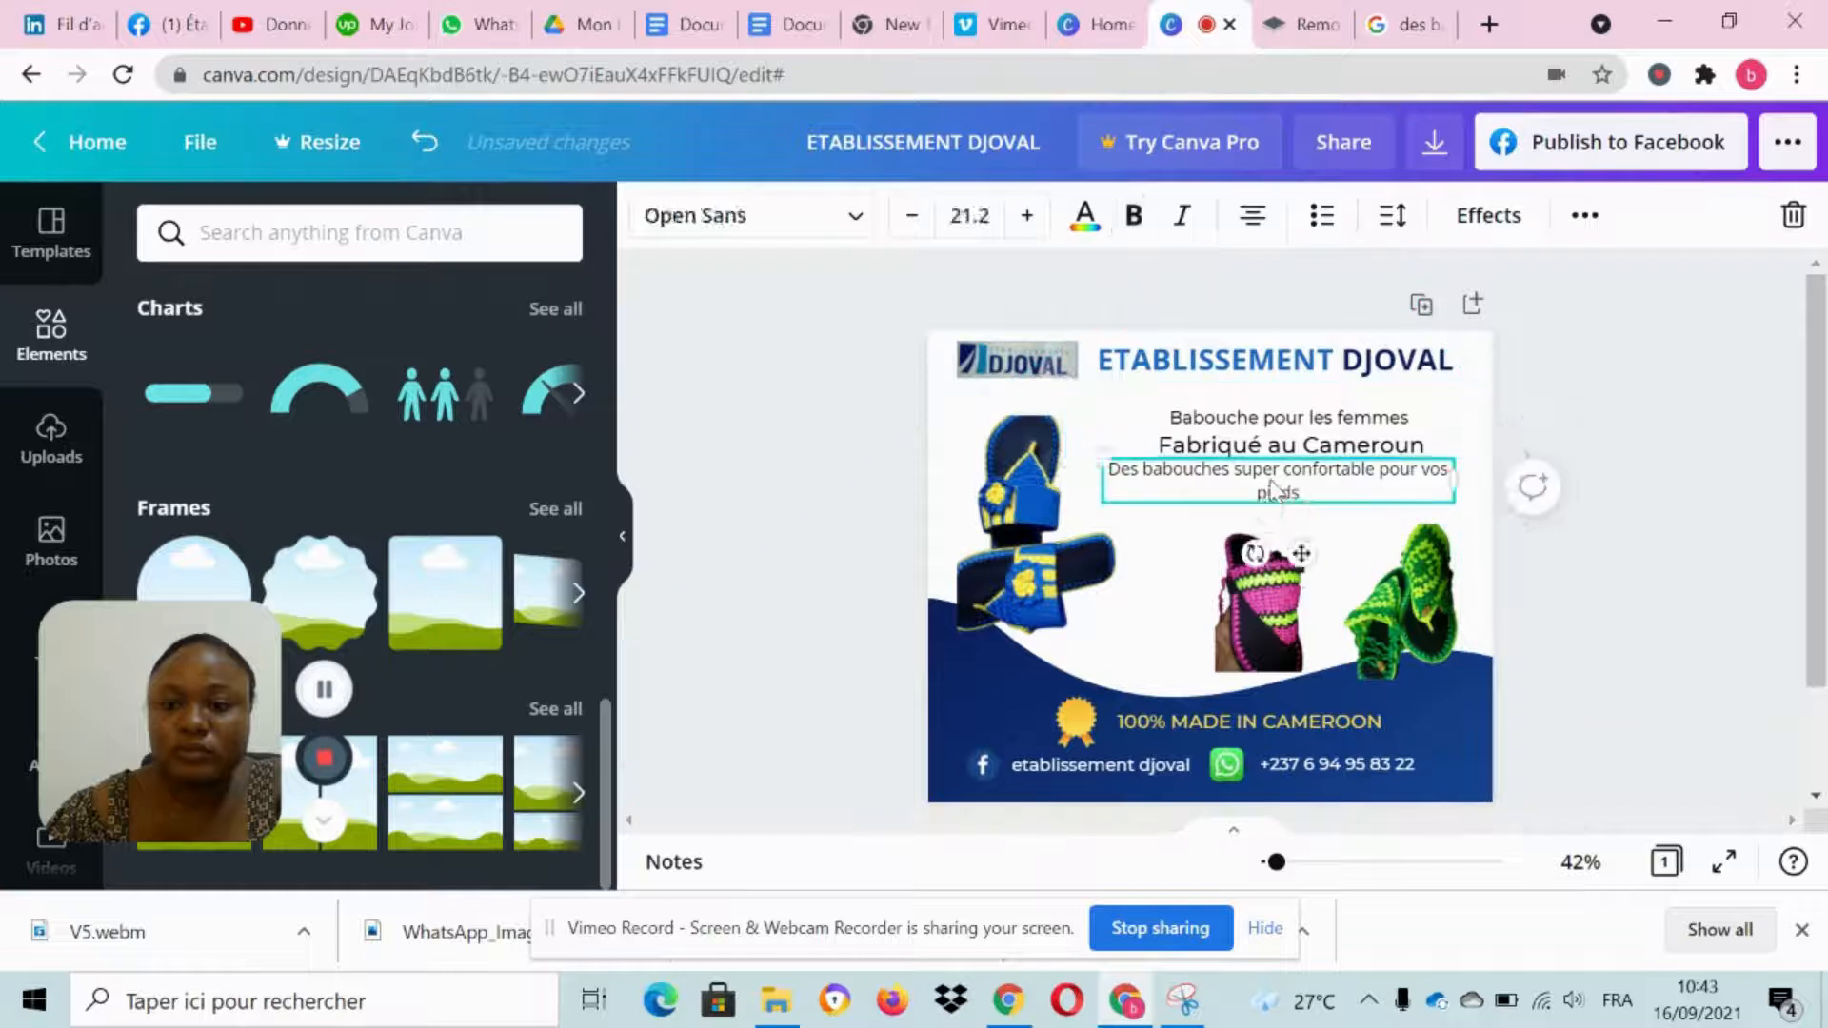
pyautogui.click(1271, 481)
pyautogui.click(771, 219)
pyautogui.write('mon')
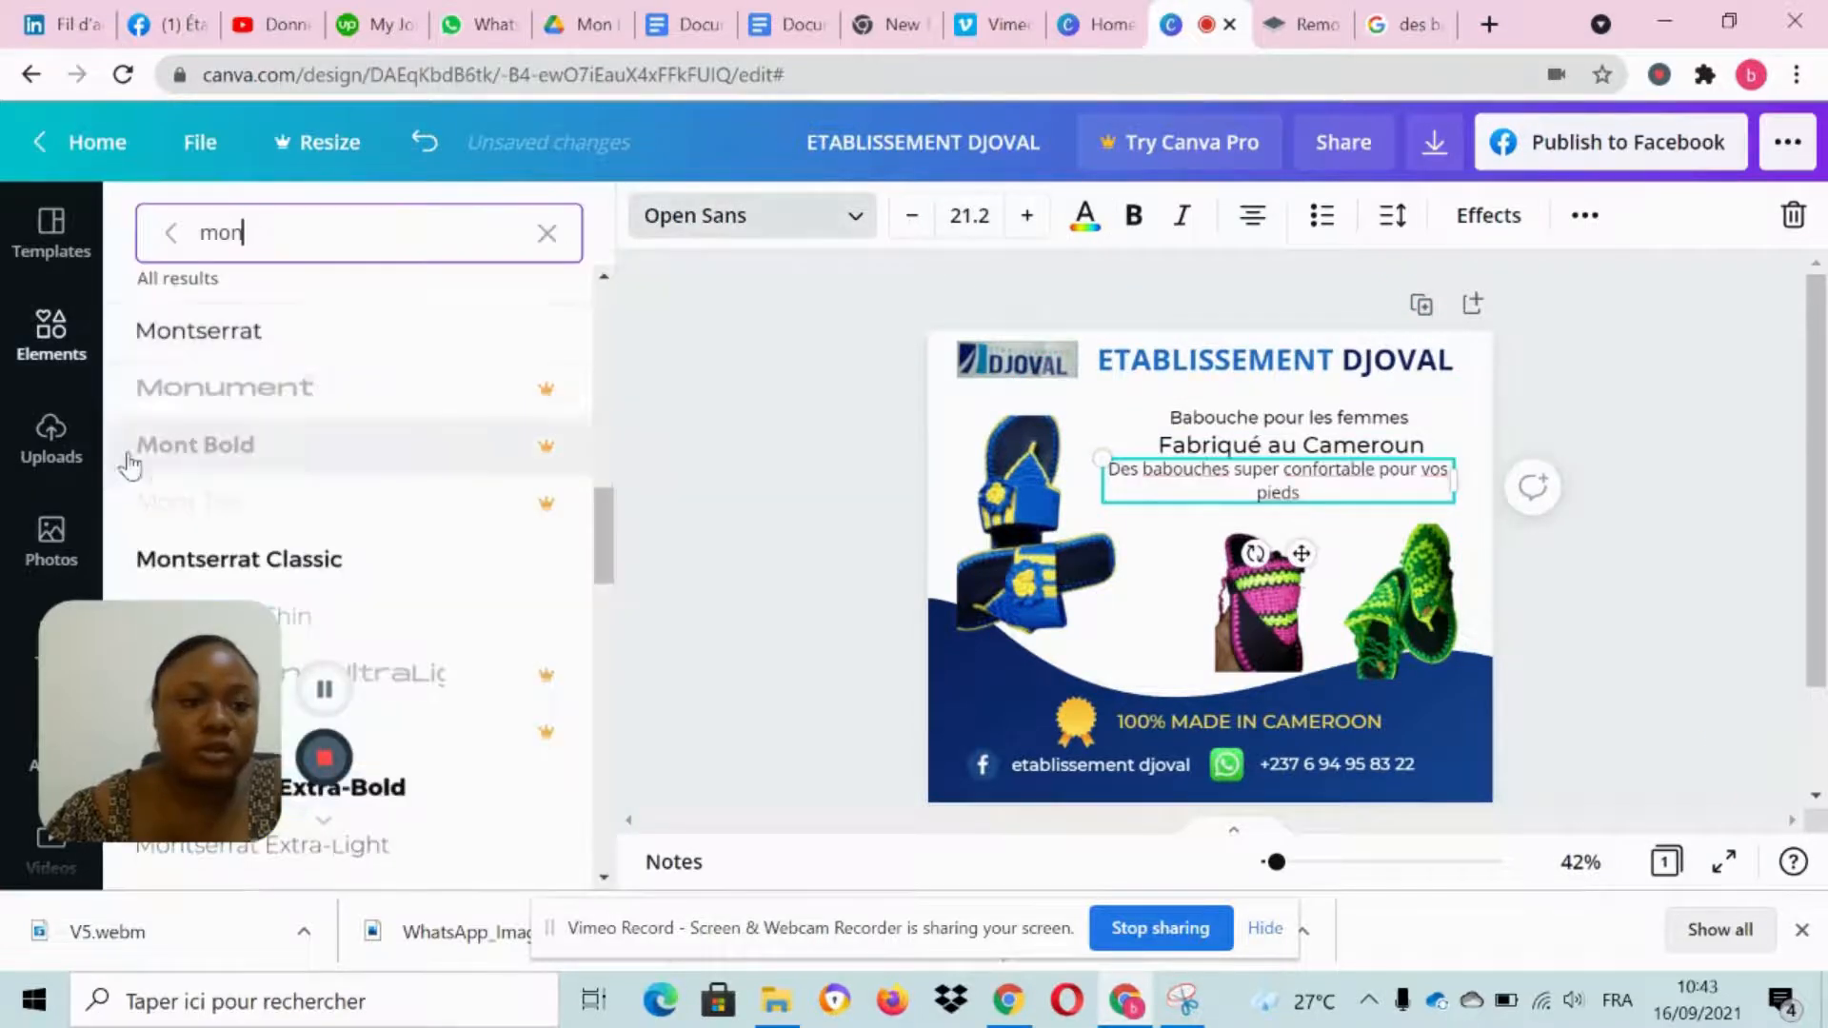
pyautogui.click(258, 330)
pyautogui.click(1608, 591)
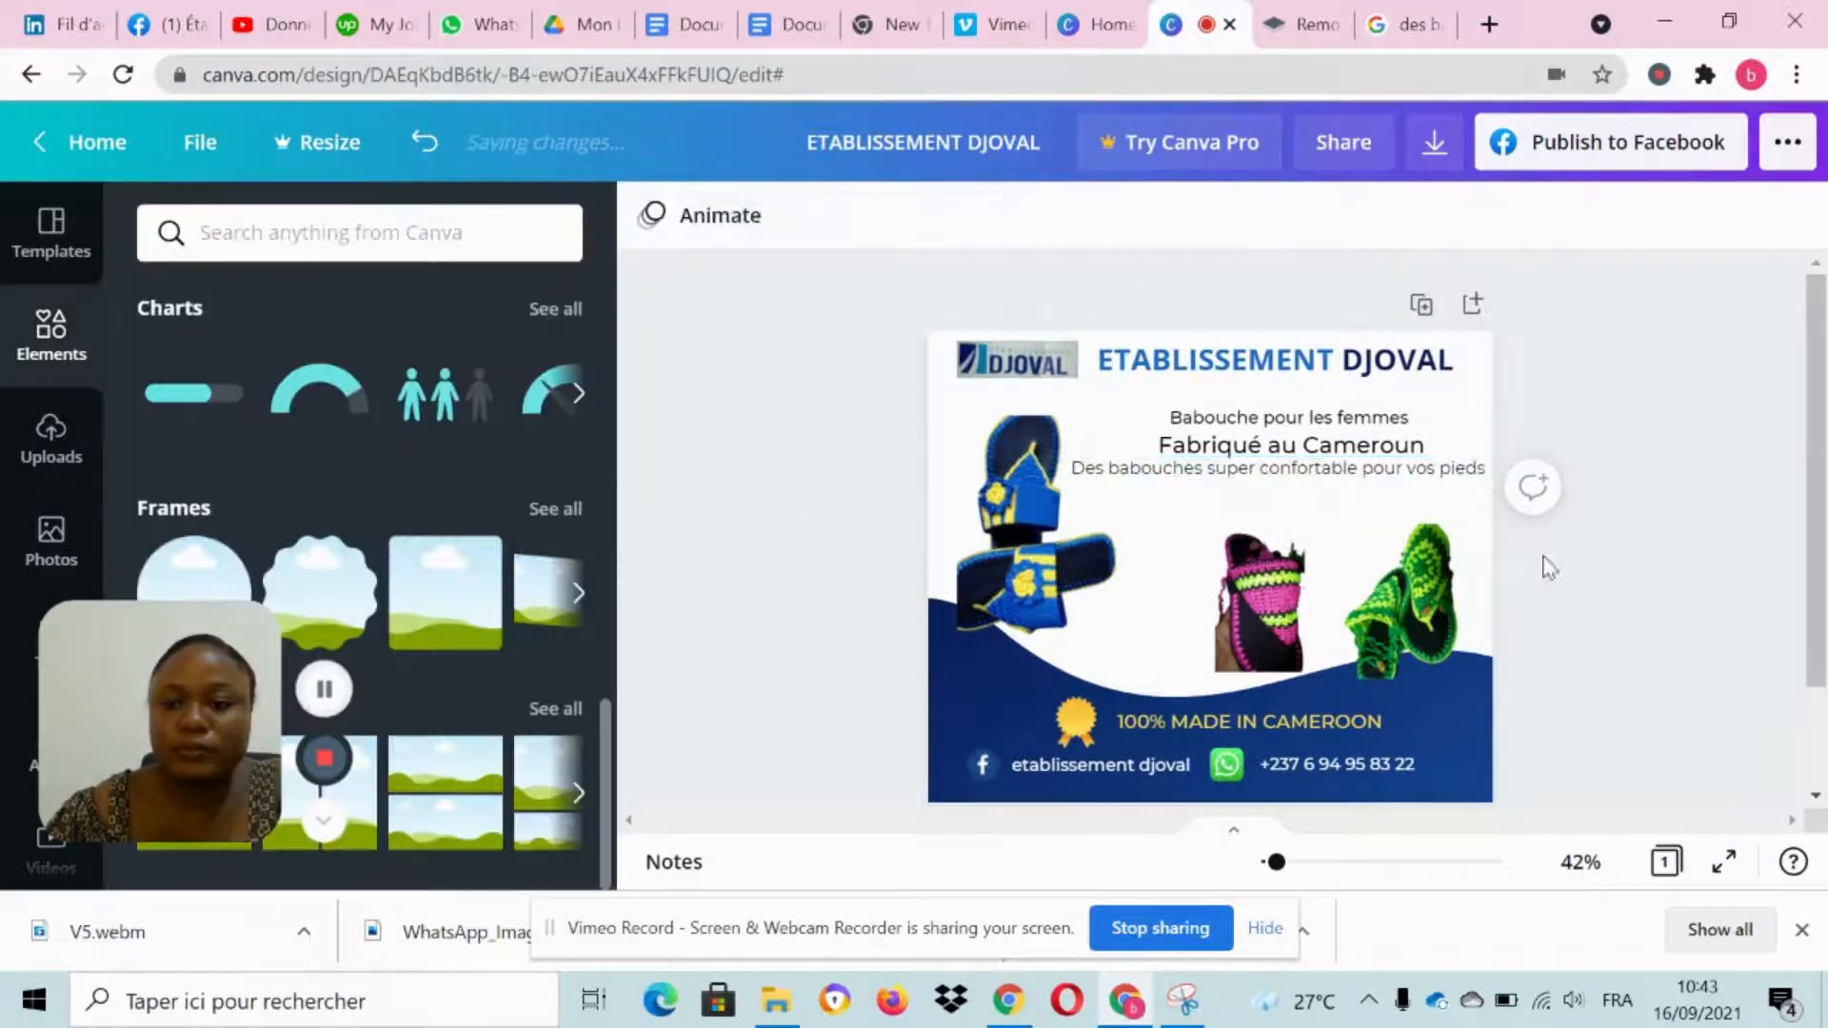
# Step: Break the description text into two lines before "pour vos pieds"
pyautogui.doubleClick(1361, 470)
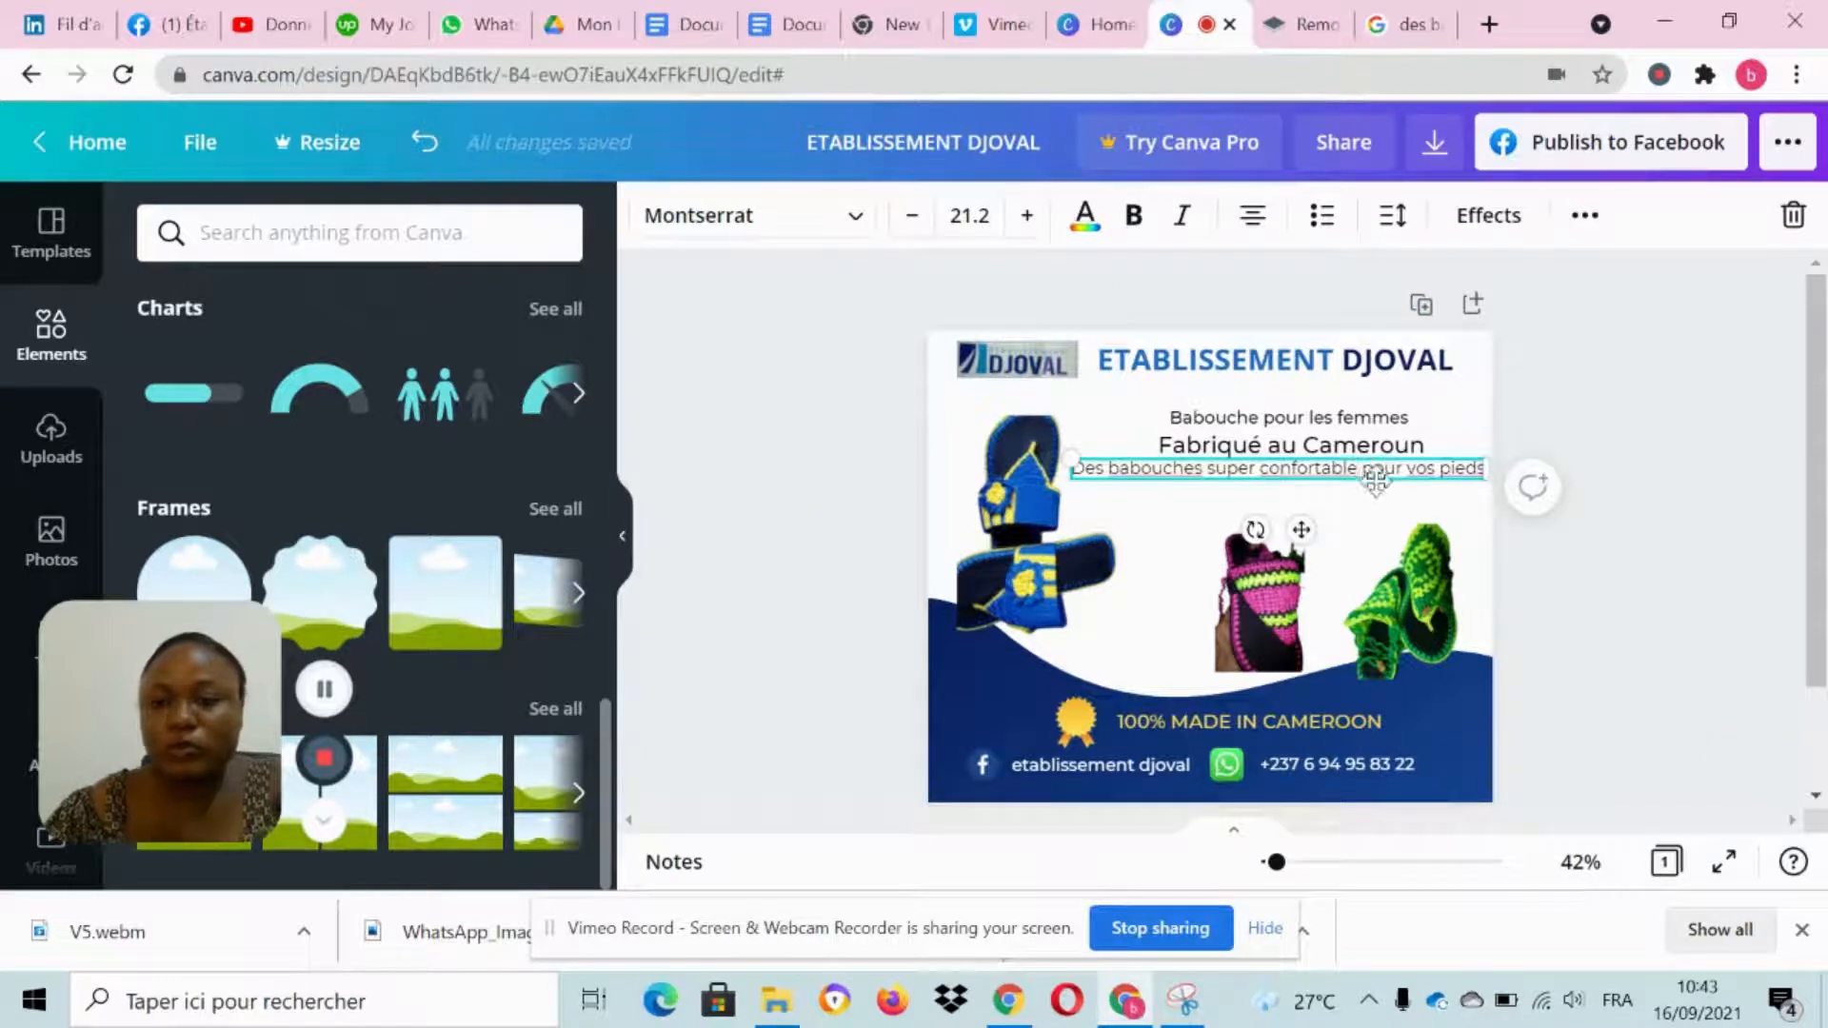
pyautogui.press('Return')
pyautogui.click(1584, 534)
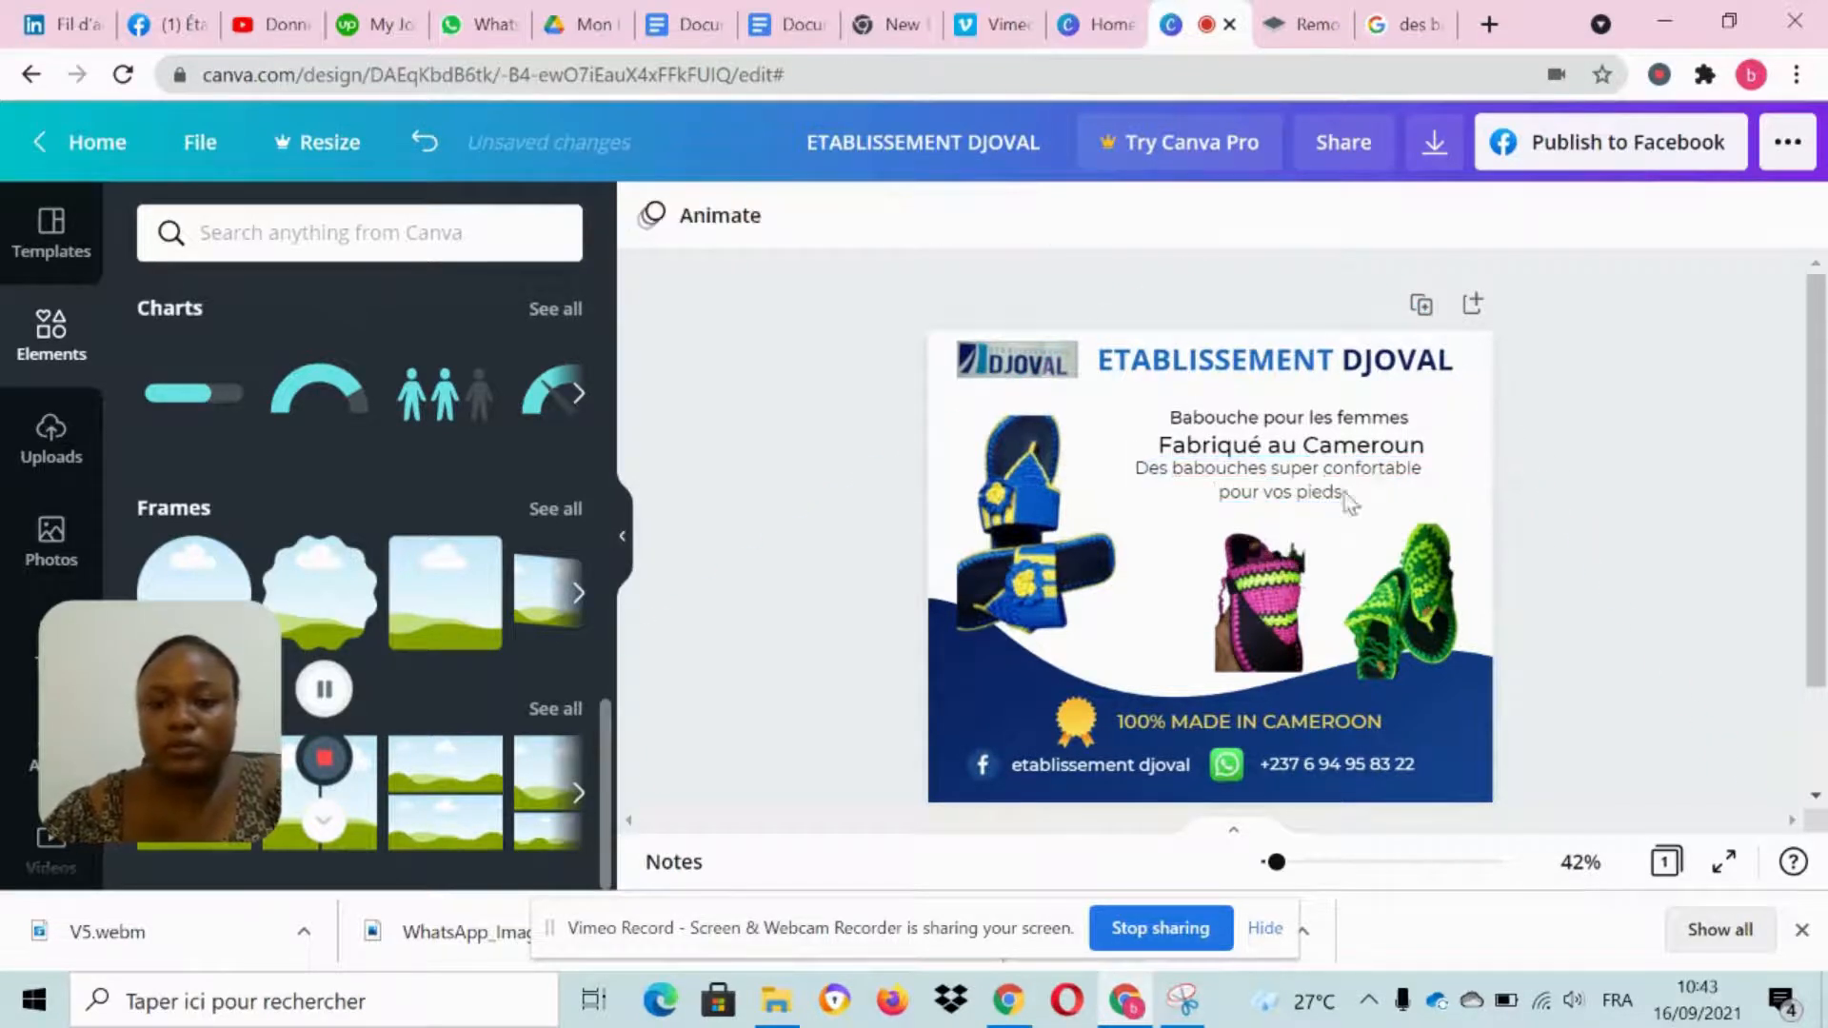
pyautogui.tripleClick(1248, 472)
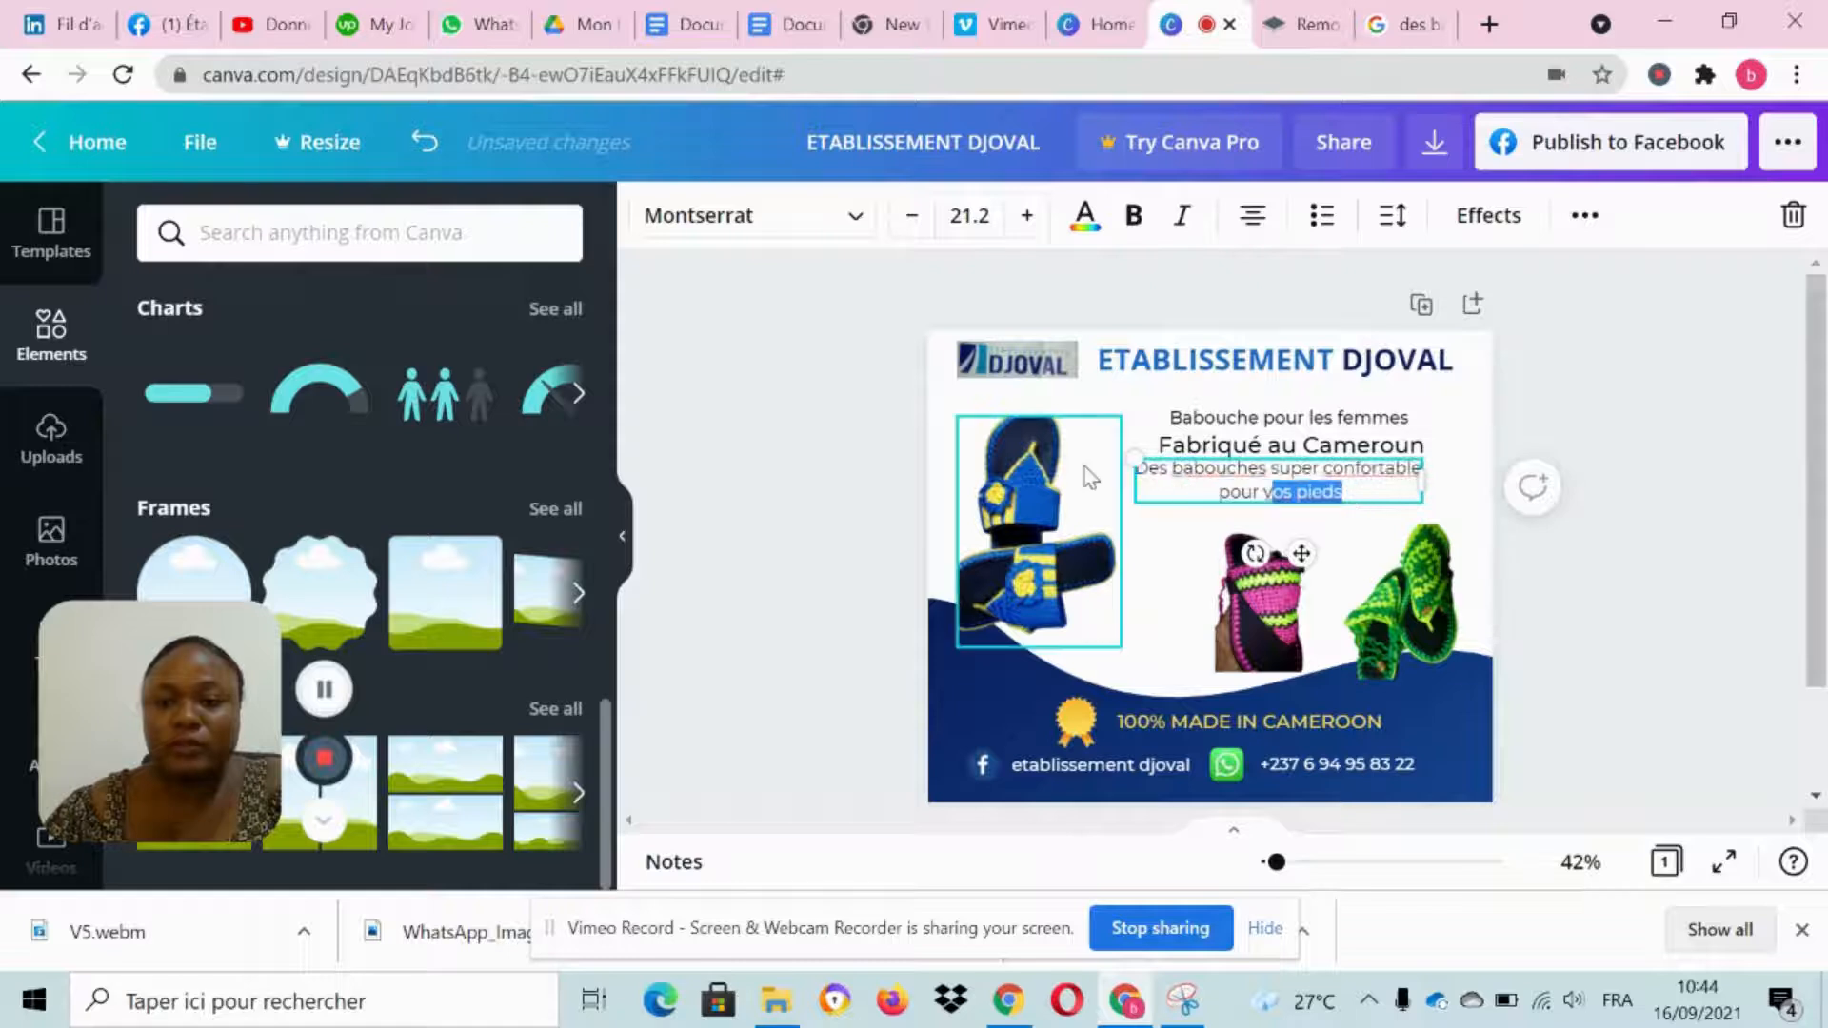
pyautogui.click(1633, 560)
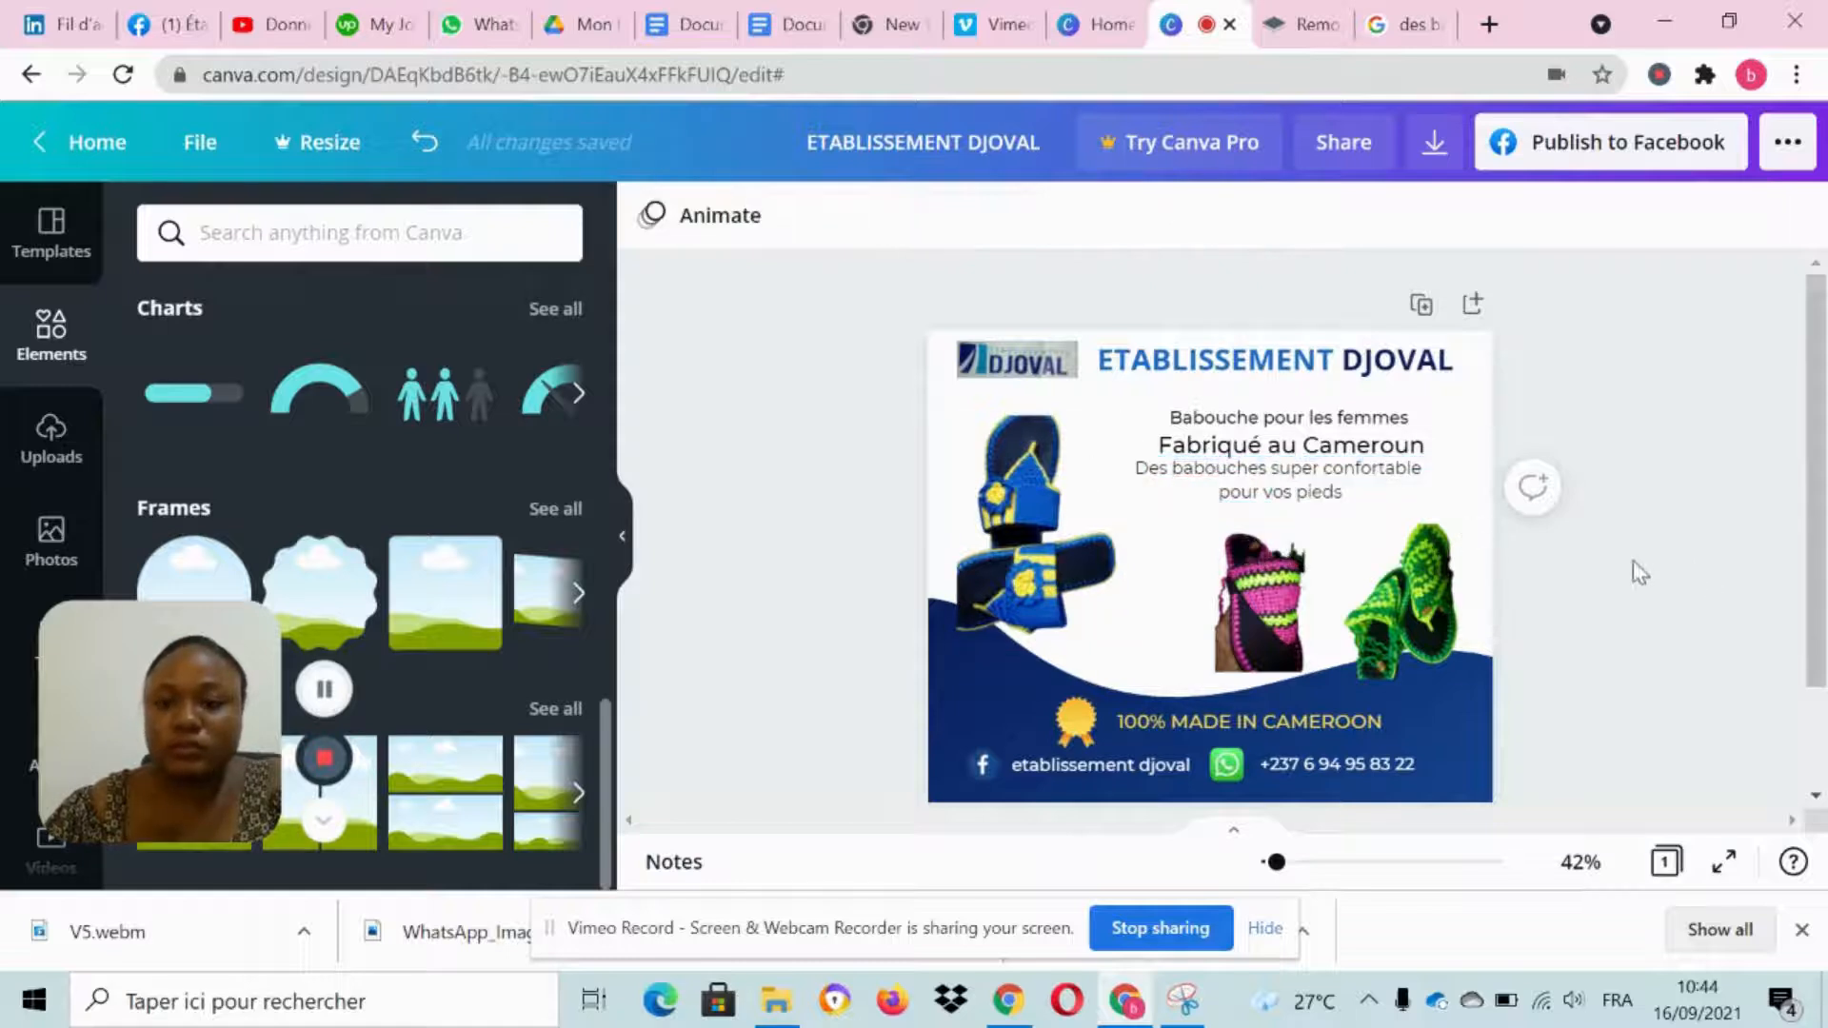
# Step: Colour the "Fabriqué au Cameroun" line dark navy blue and increase its font size to 31.3
pyautogui.tripleClick(1319, 447)
pyautogui.click(1085, 218)
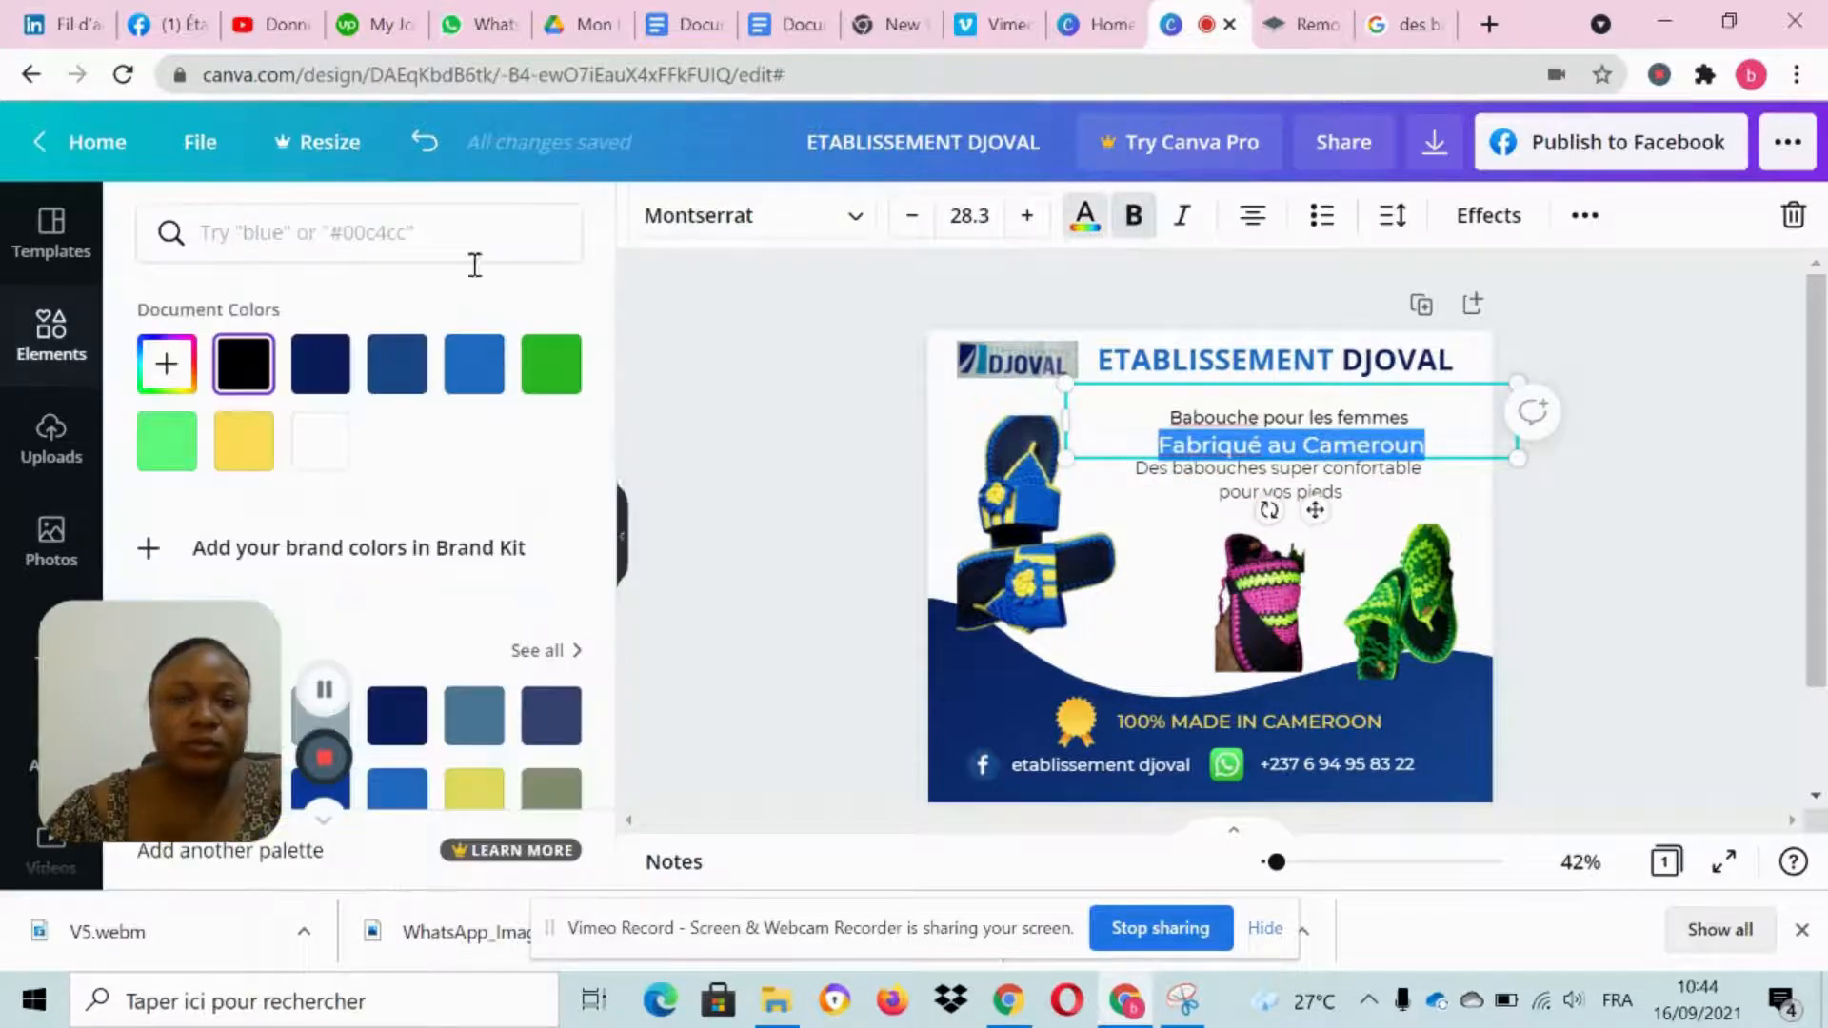
pyautogui.click(319, 366)
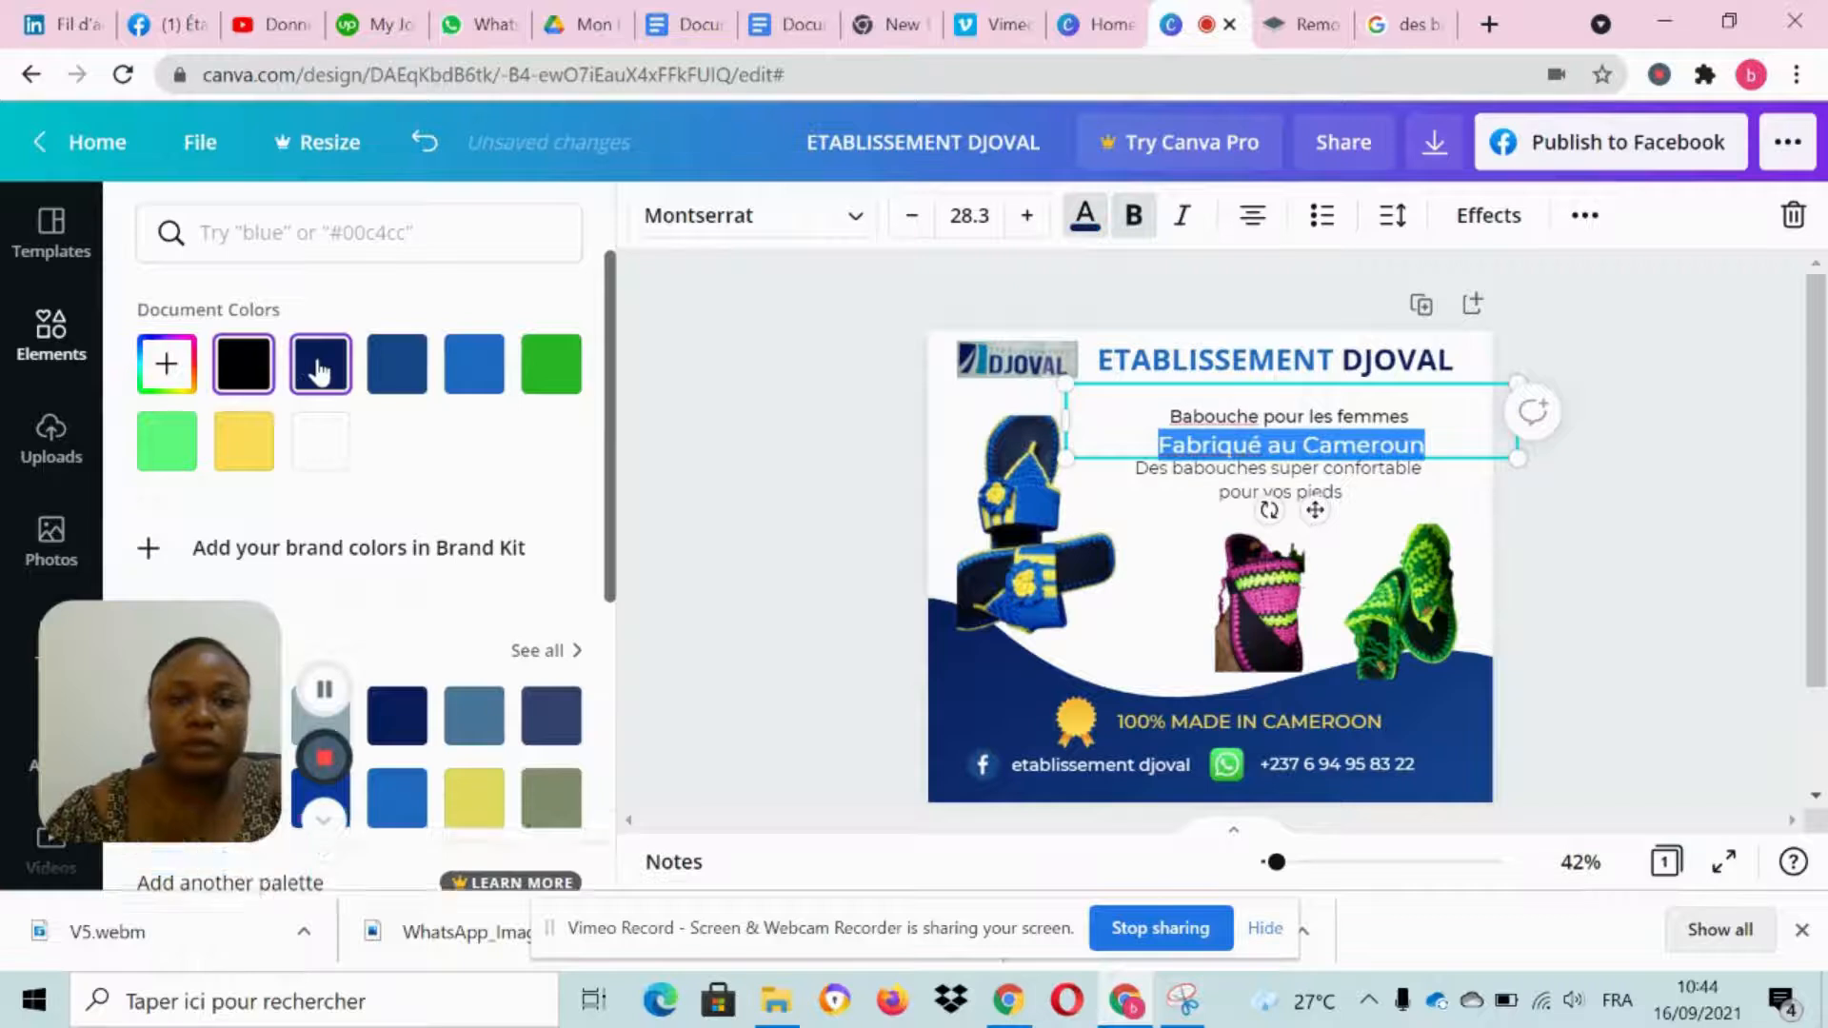
pyautogui.click(1026, 215)
pyautogui.click(1026, 215)
pyautogui.click(1026, 215)
pyautogui.click(1701, 622)
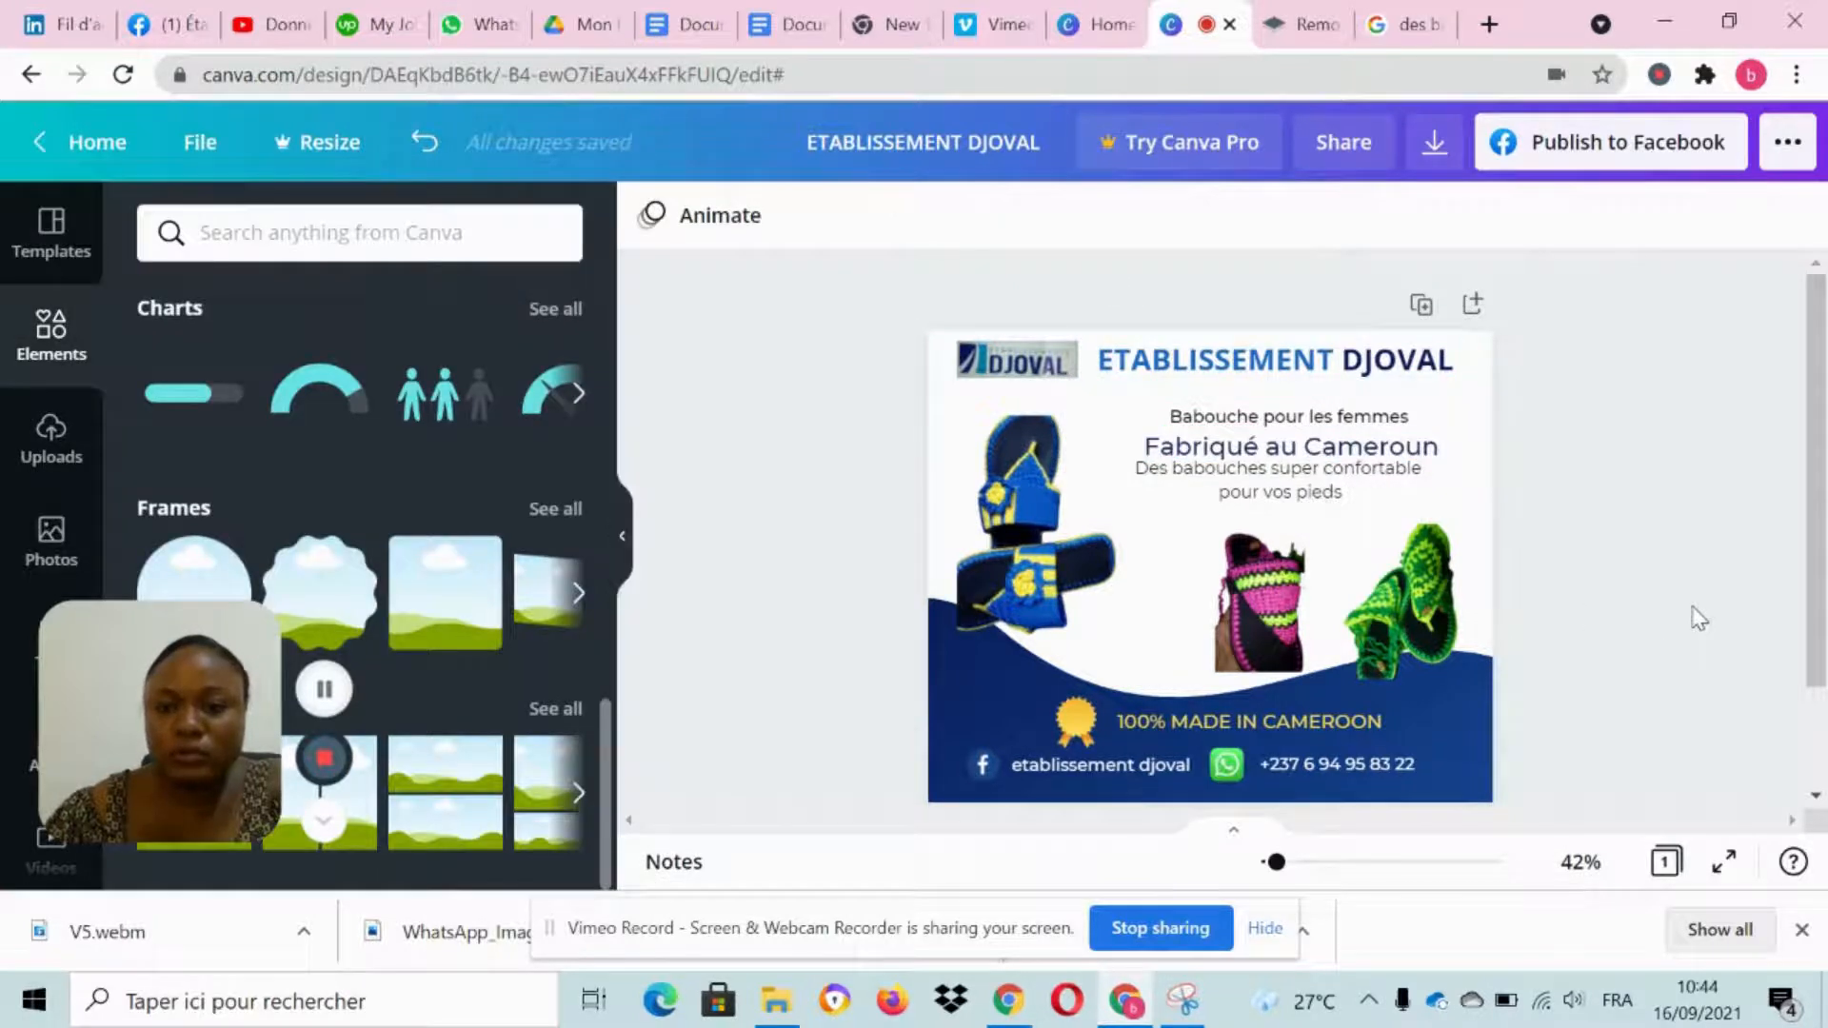
# Step: Change the font of the "Fabriqué au Cameroun" line to Montserrat Classic
pyautogui.tripleClick(1290, 448)
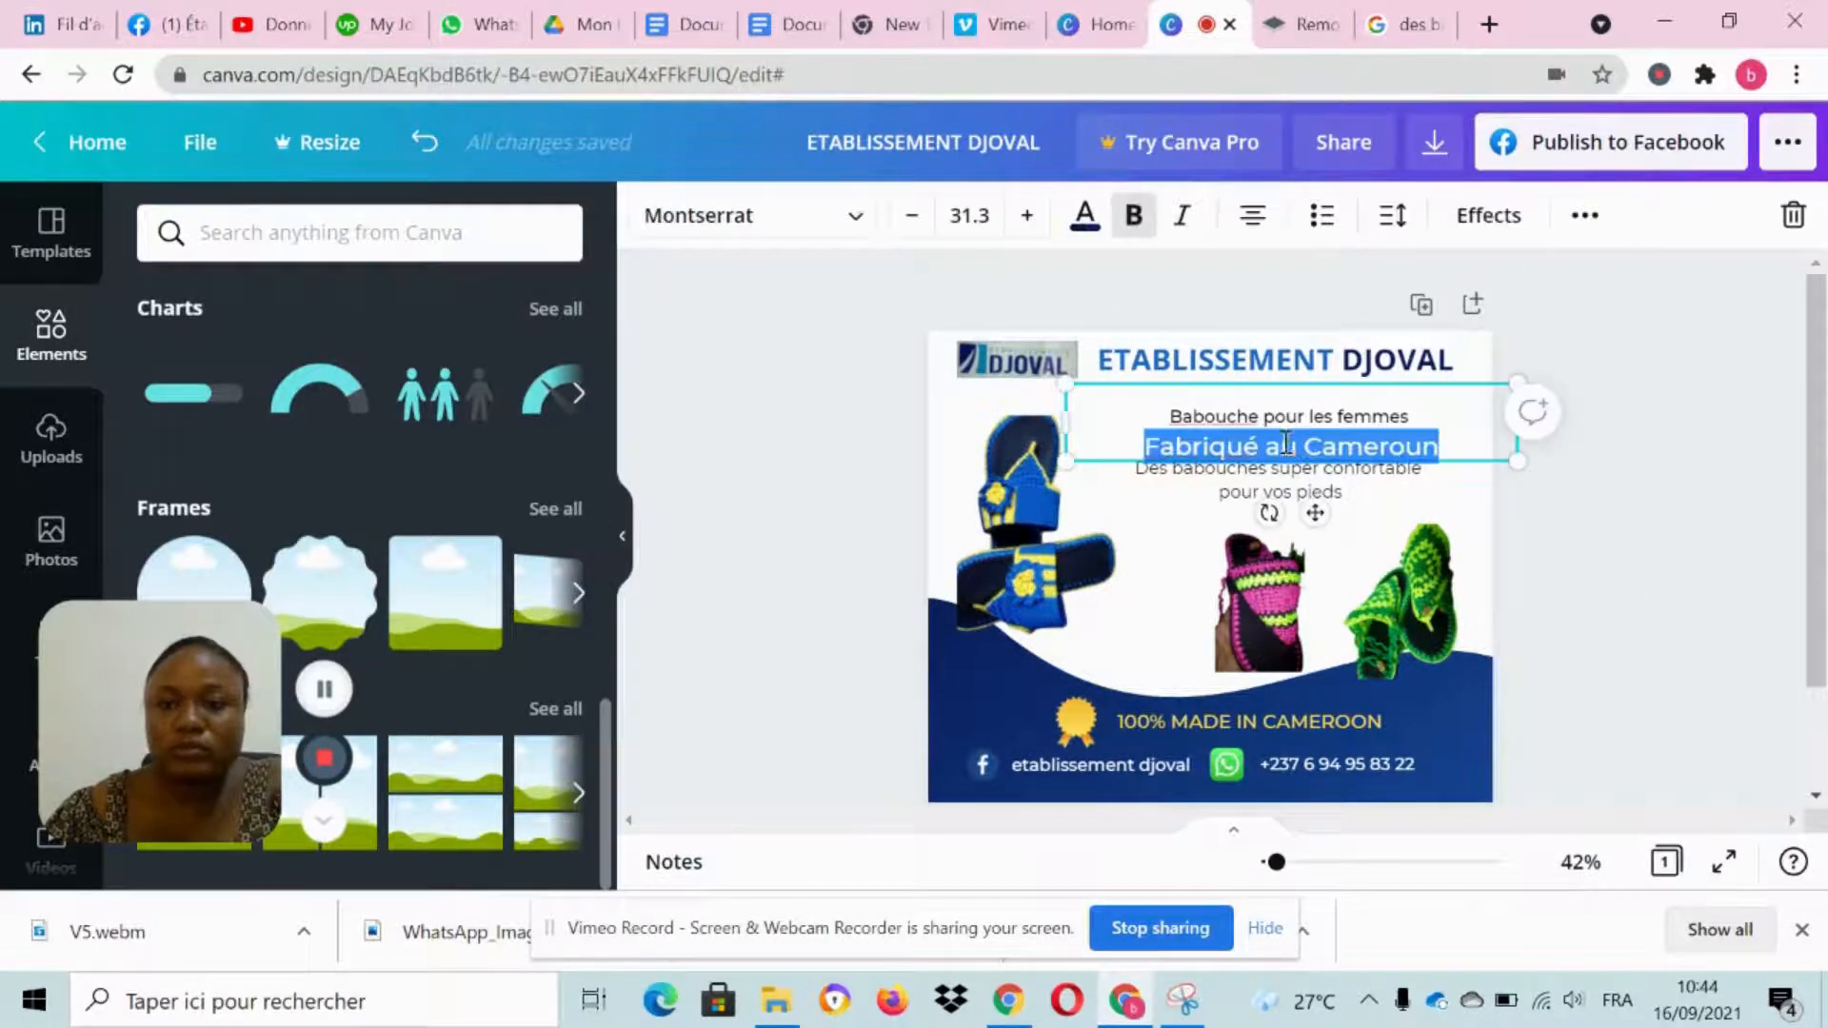
pyautogui.click(747, 213)
pyautogui.write('mon')
pyautogui.click(562, 565)
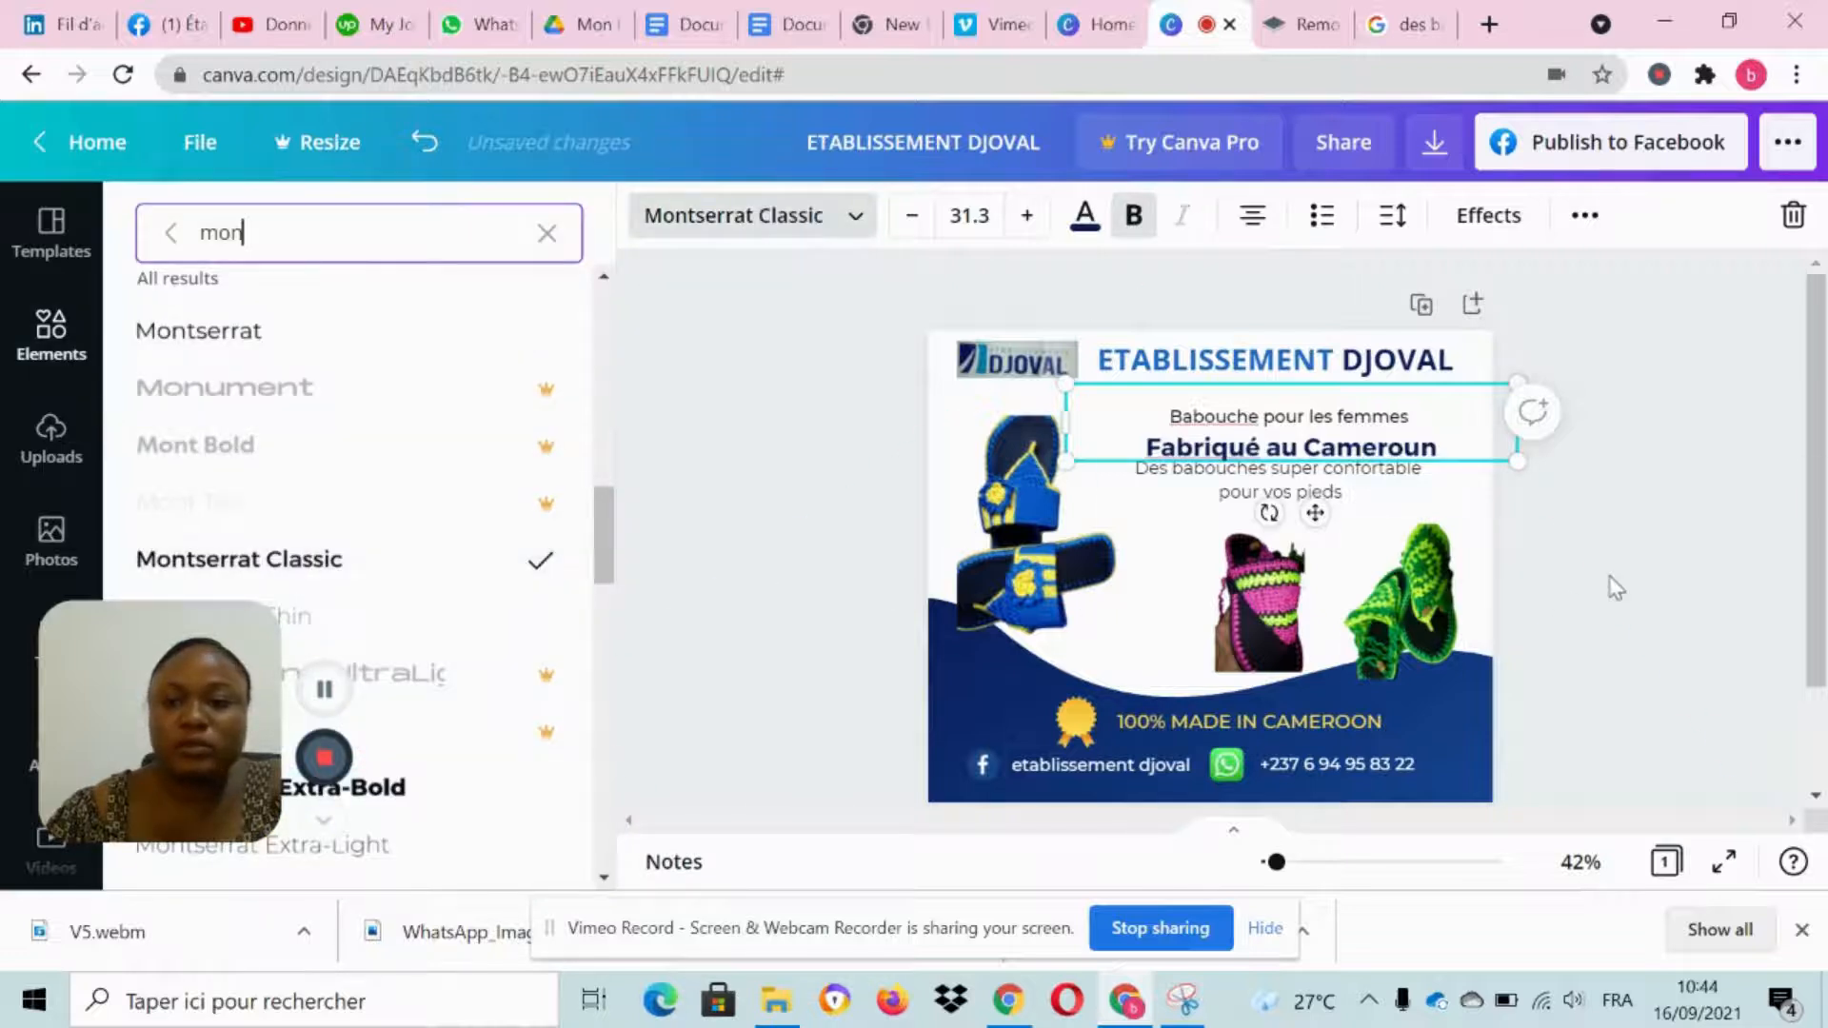
pyautogui.click(1616, 587)
# Step: Move the two-line description slightly down and right so it sits clear beneath "Fabriqué au Cameroun"
pyautogui.click(1297, 490)
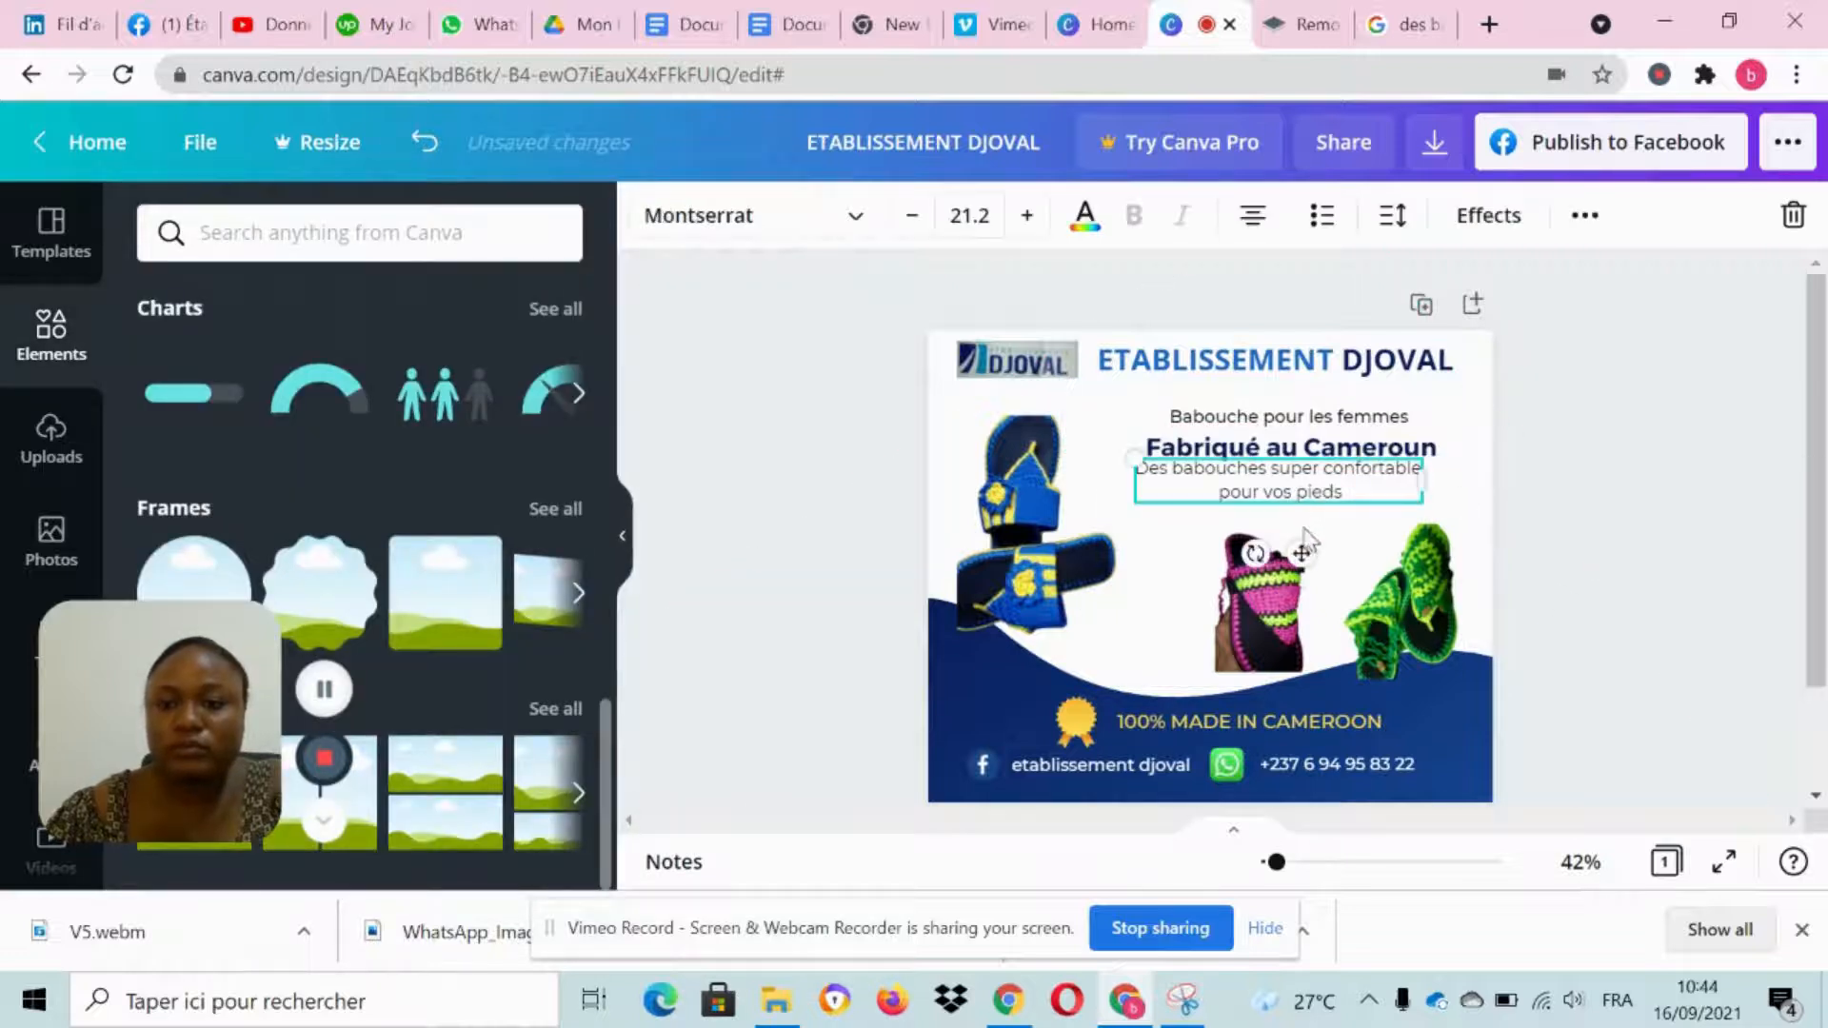
pyautogui.moveTo(1289, 473); pyautogui.dragTo(1320, 505)
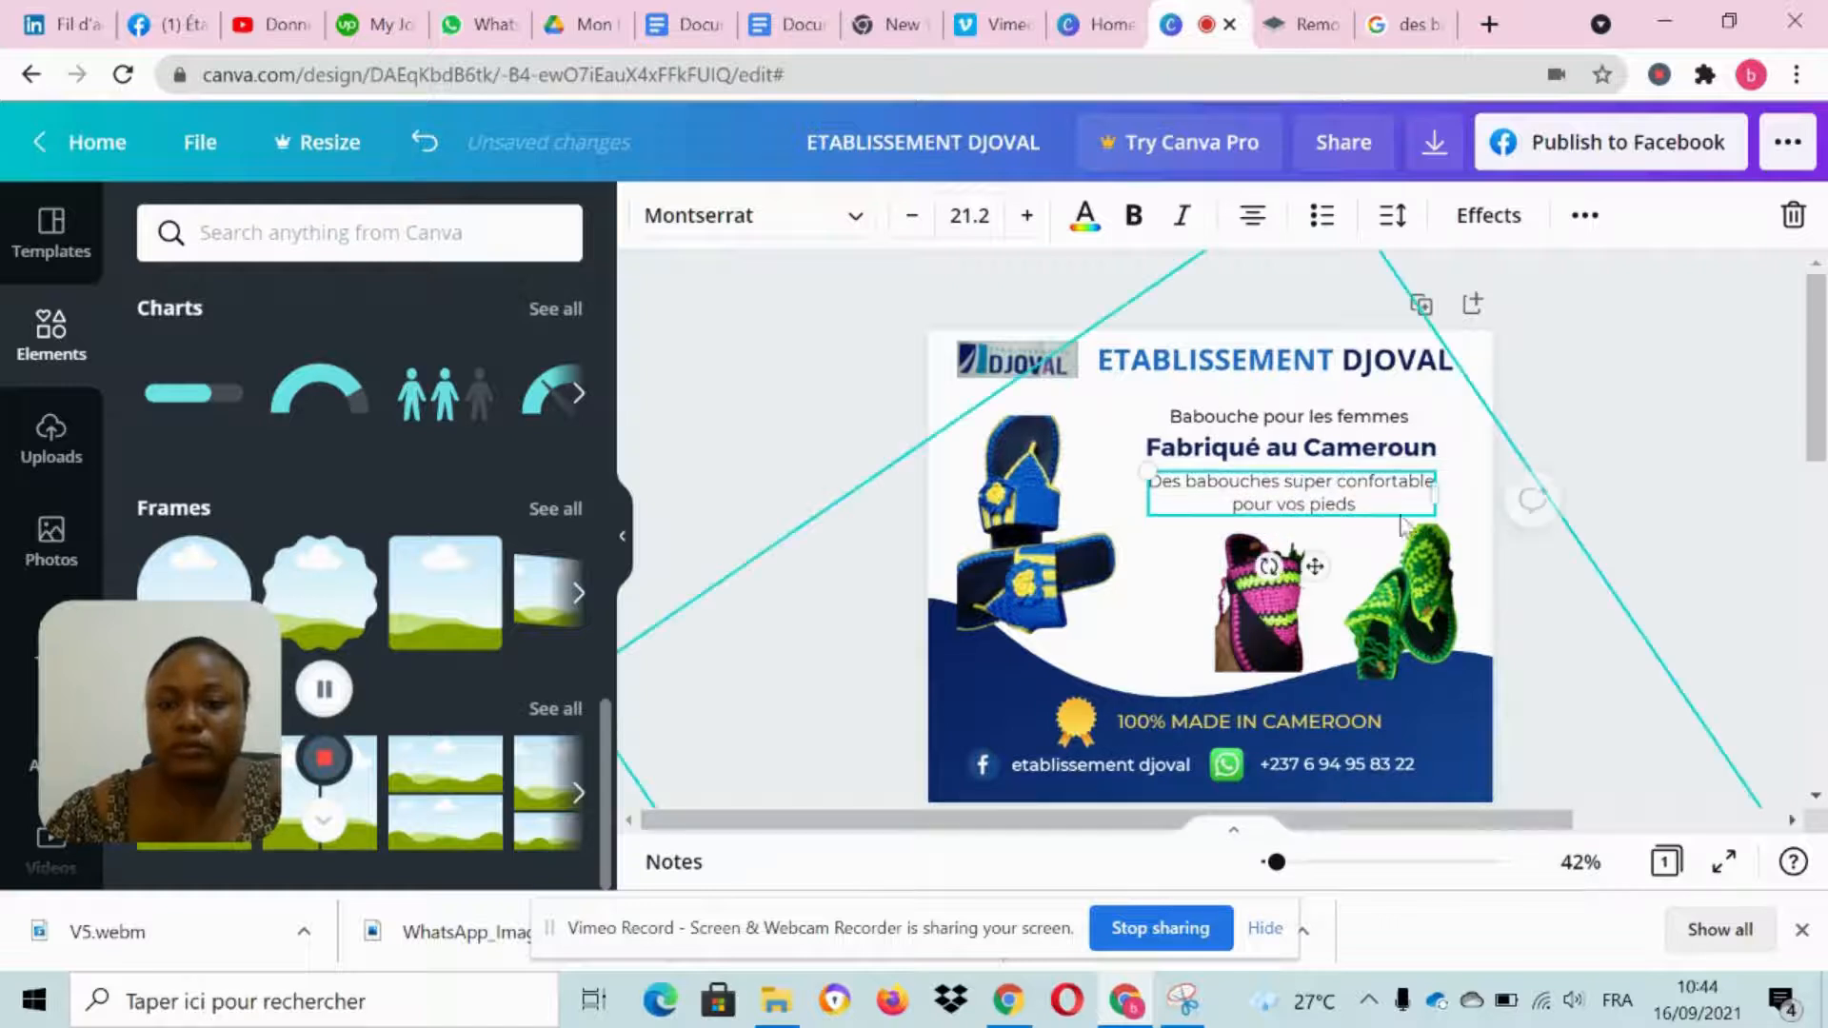
pyautogui.tripleClick(1323, 489)
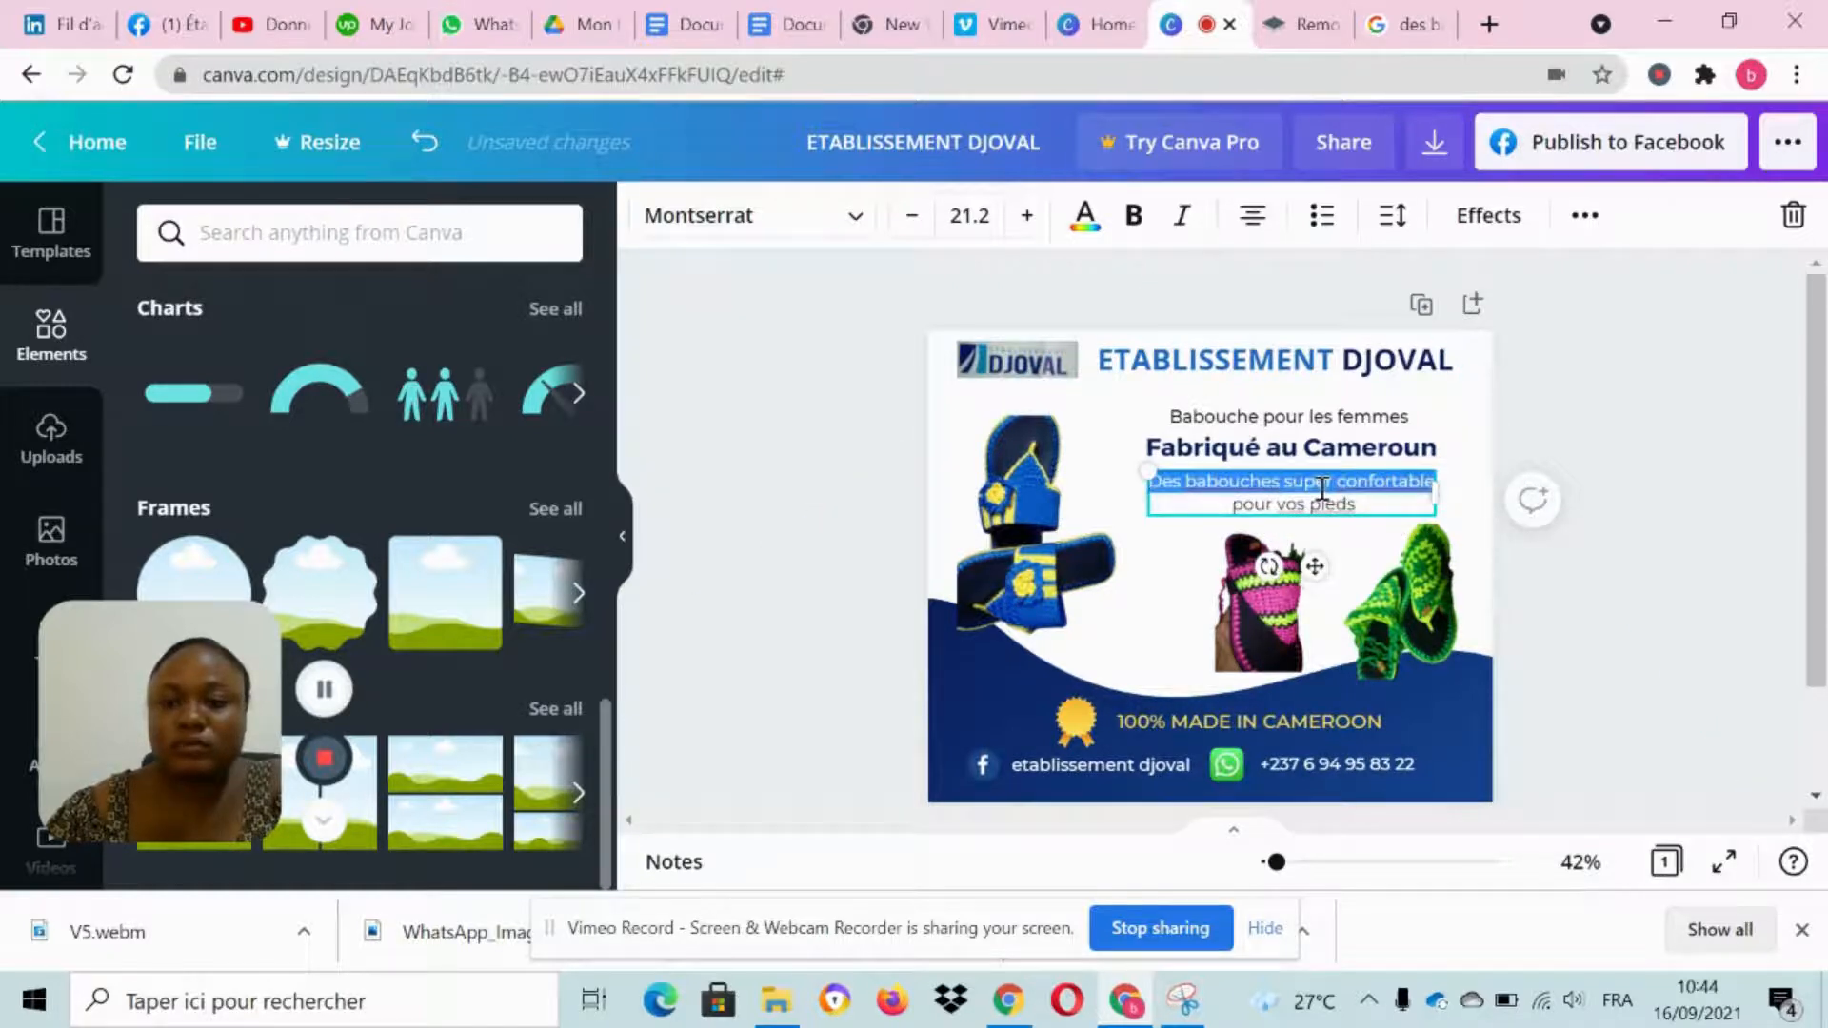
pyautogui.click(1564, 550)
# Step: Left-align the description text and the "Babouche pour les femmes / Fabriqué au Cameroun" text block
pyautogui.click(1378, 505)
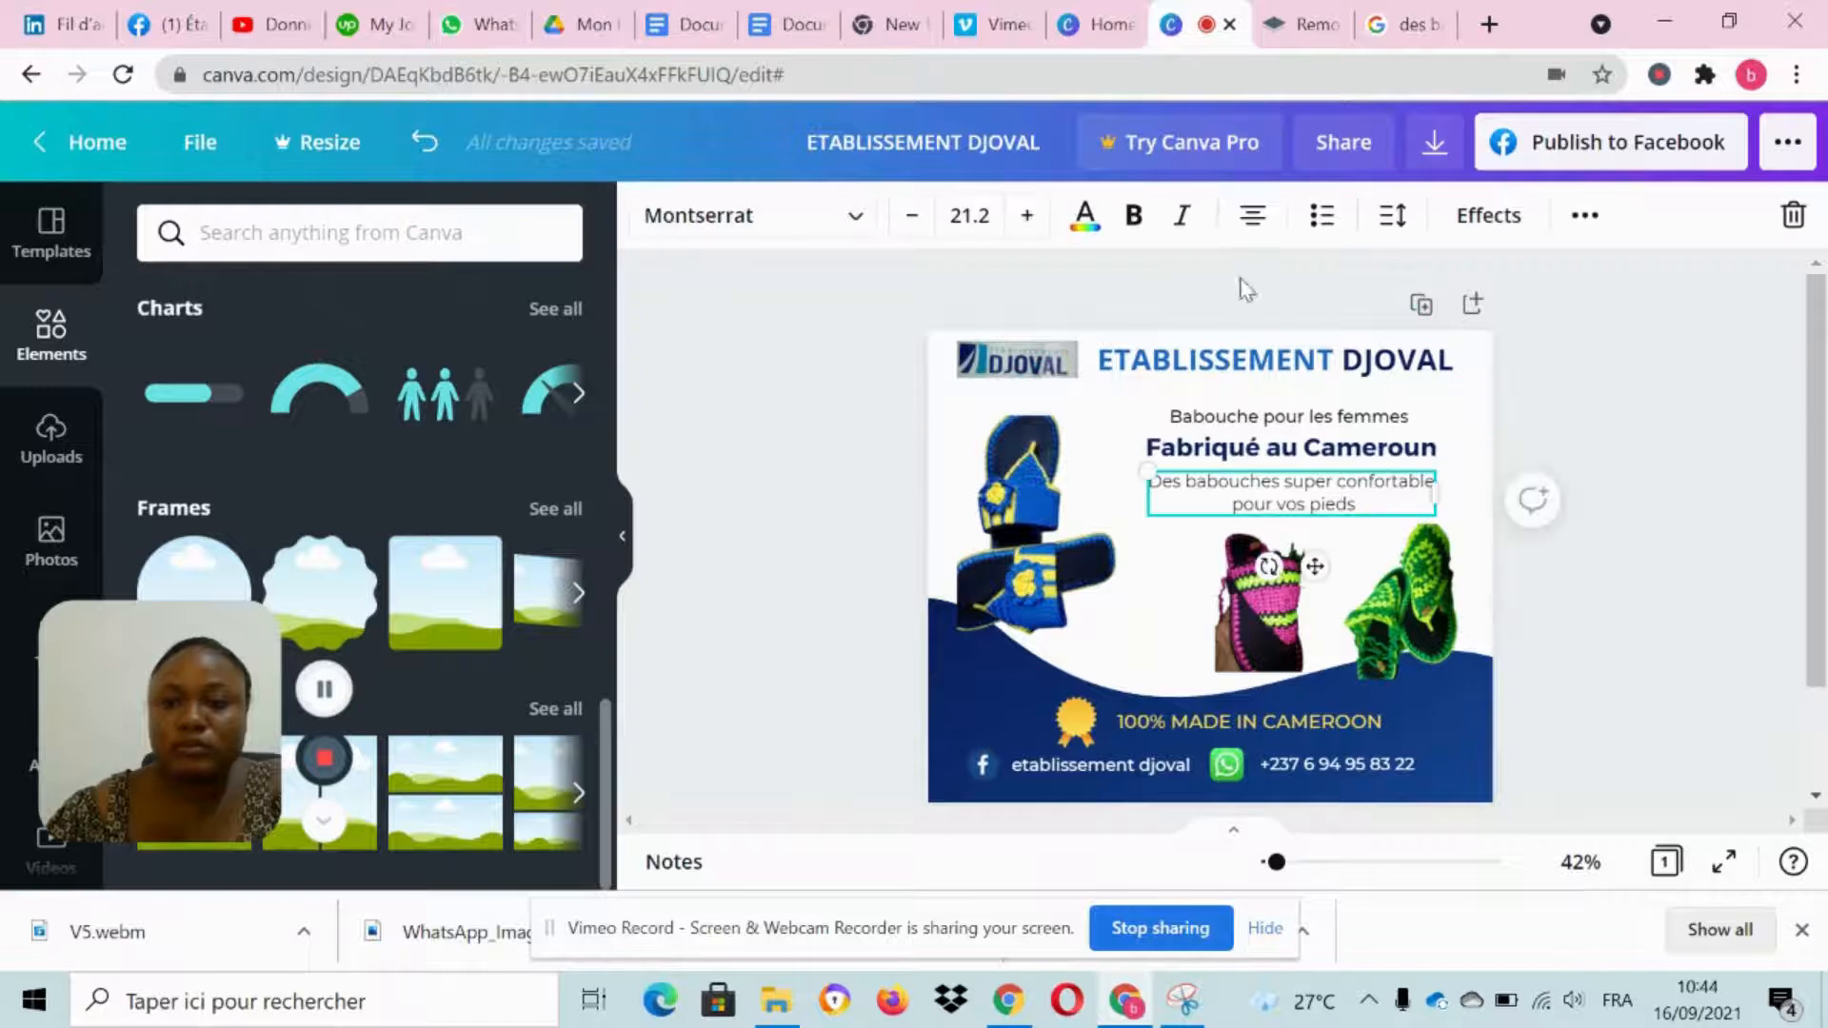
pyautogui.click(1253, 215)
pyautogui.click(1219, 454)
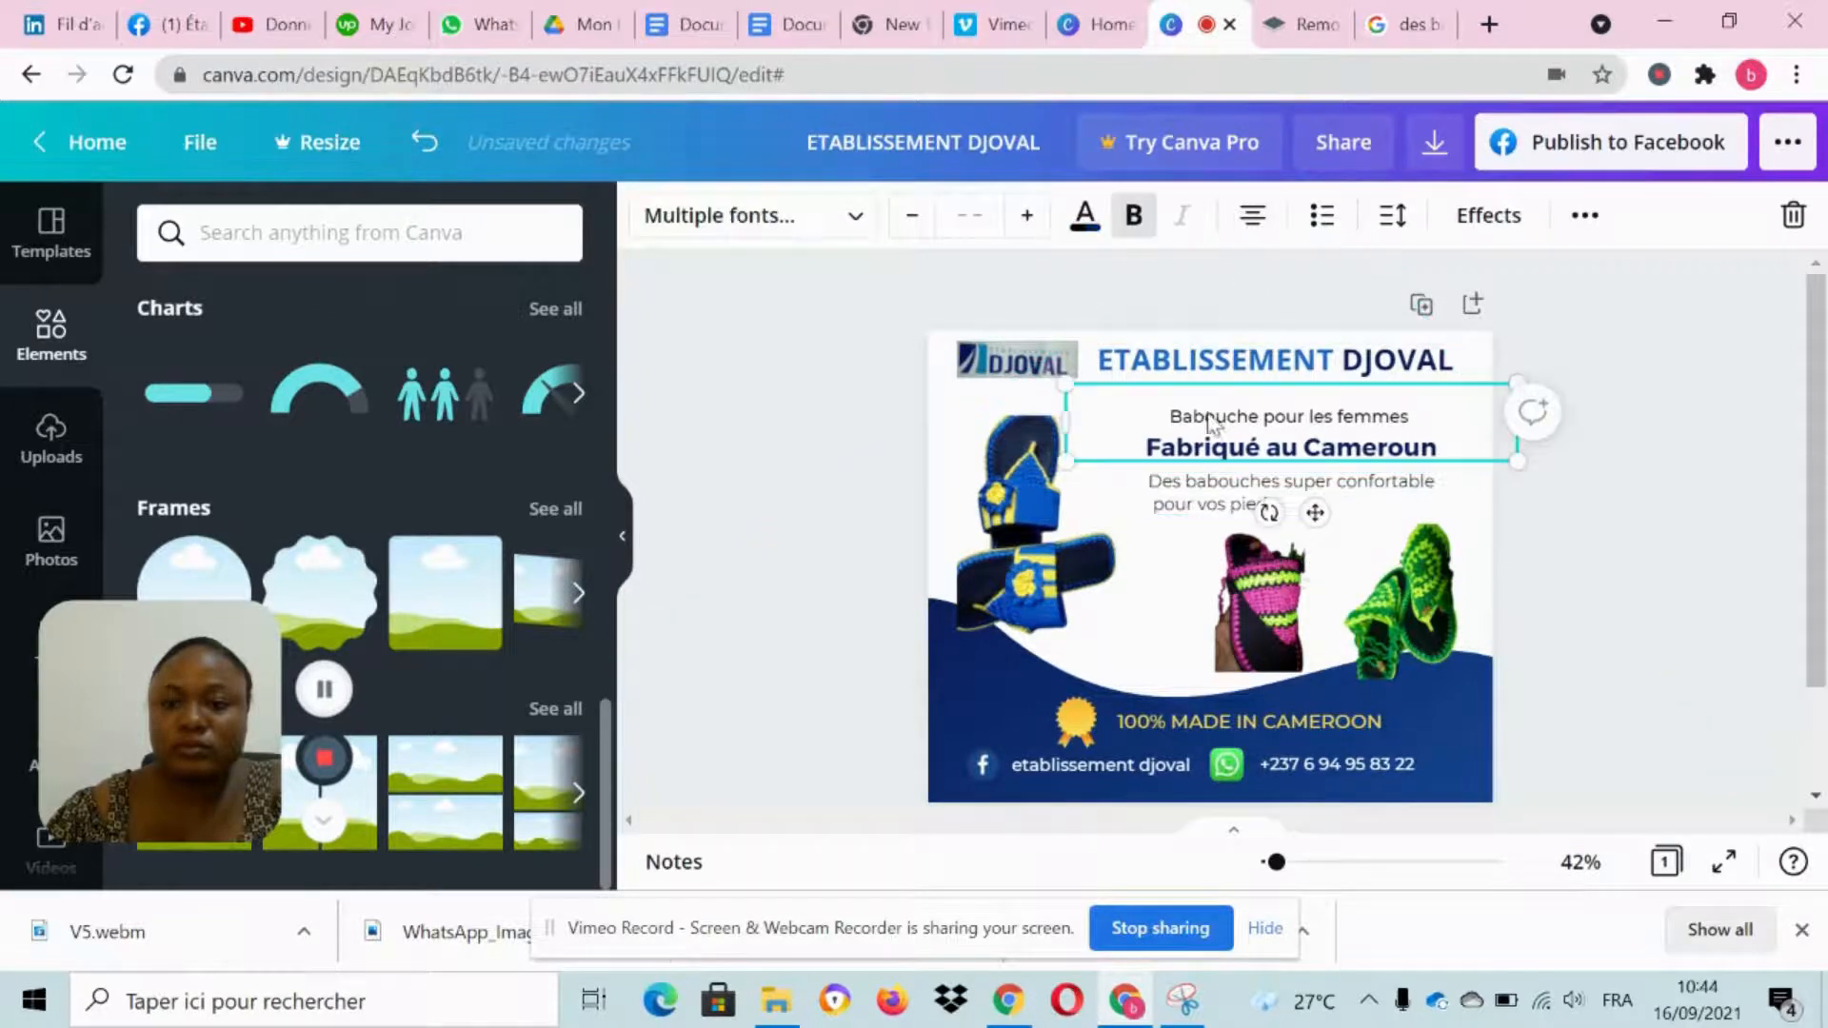
pyautogui.click(1253, 217)
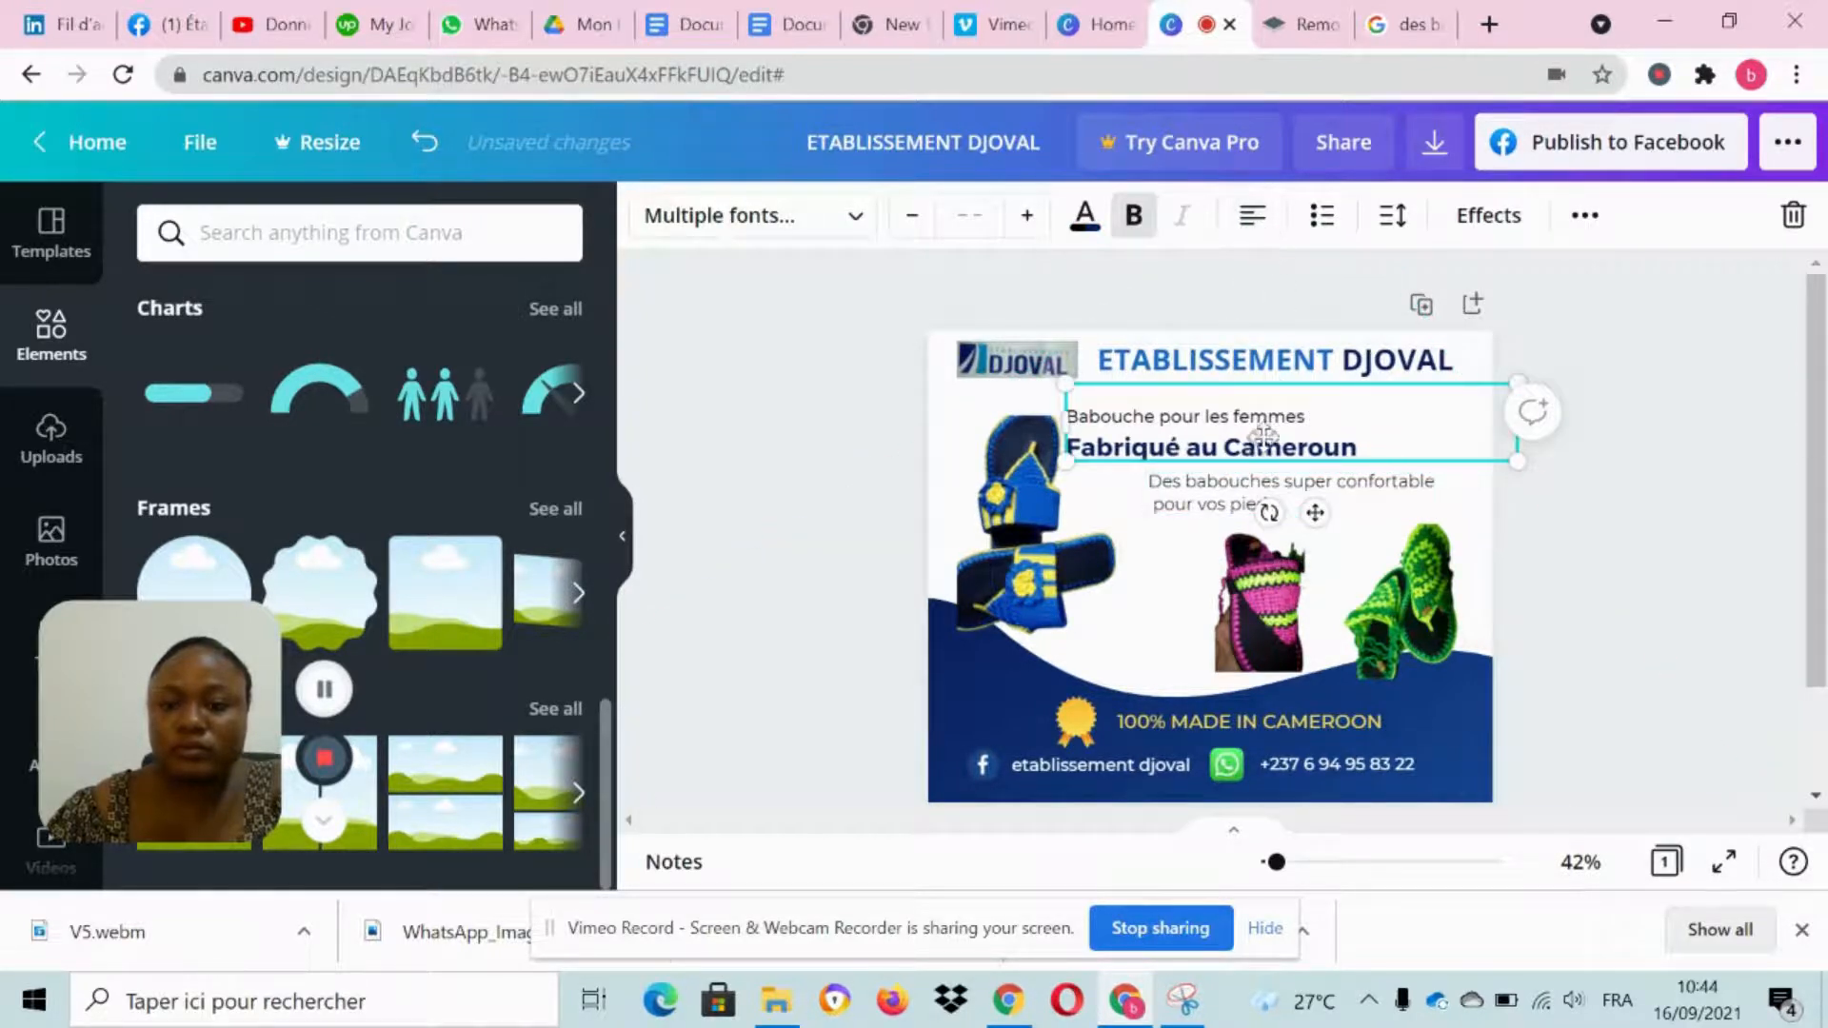
# Step: Move the "Fabriqué au Cameroun" block right to line up with the description's left edge, and shift the description slightly down
pyautogui.moveTo(1263, 435); pyautogui.dragTo(1345, 446)
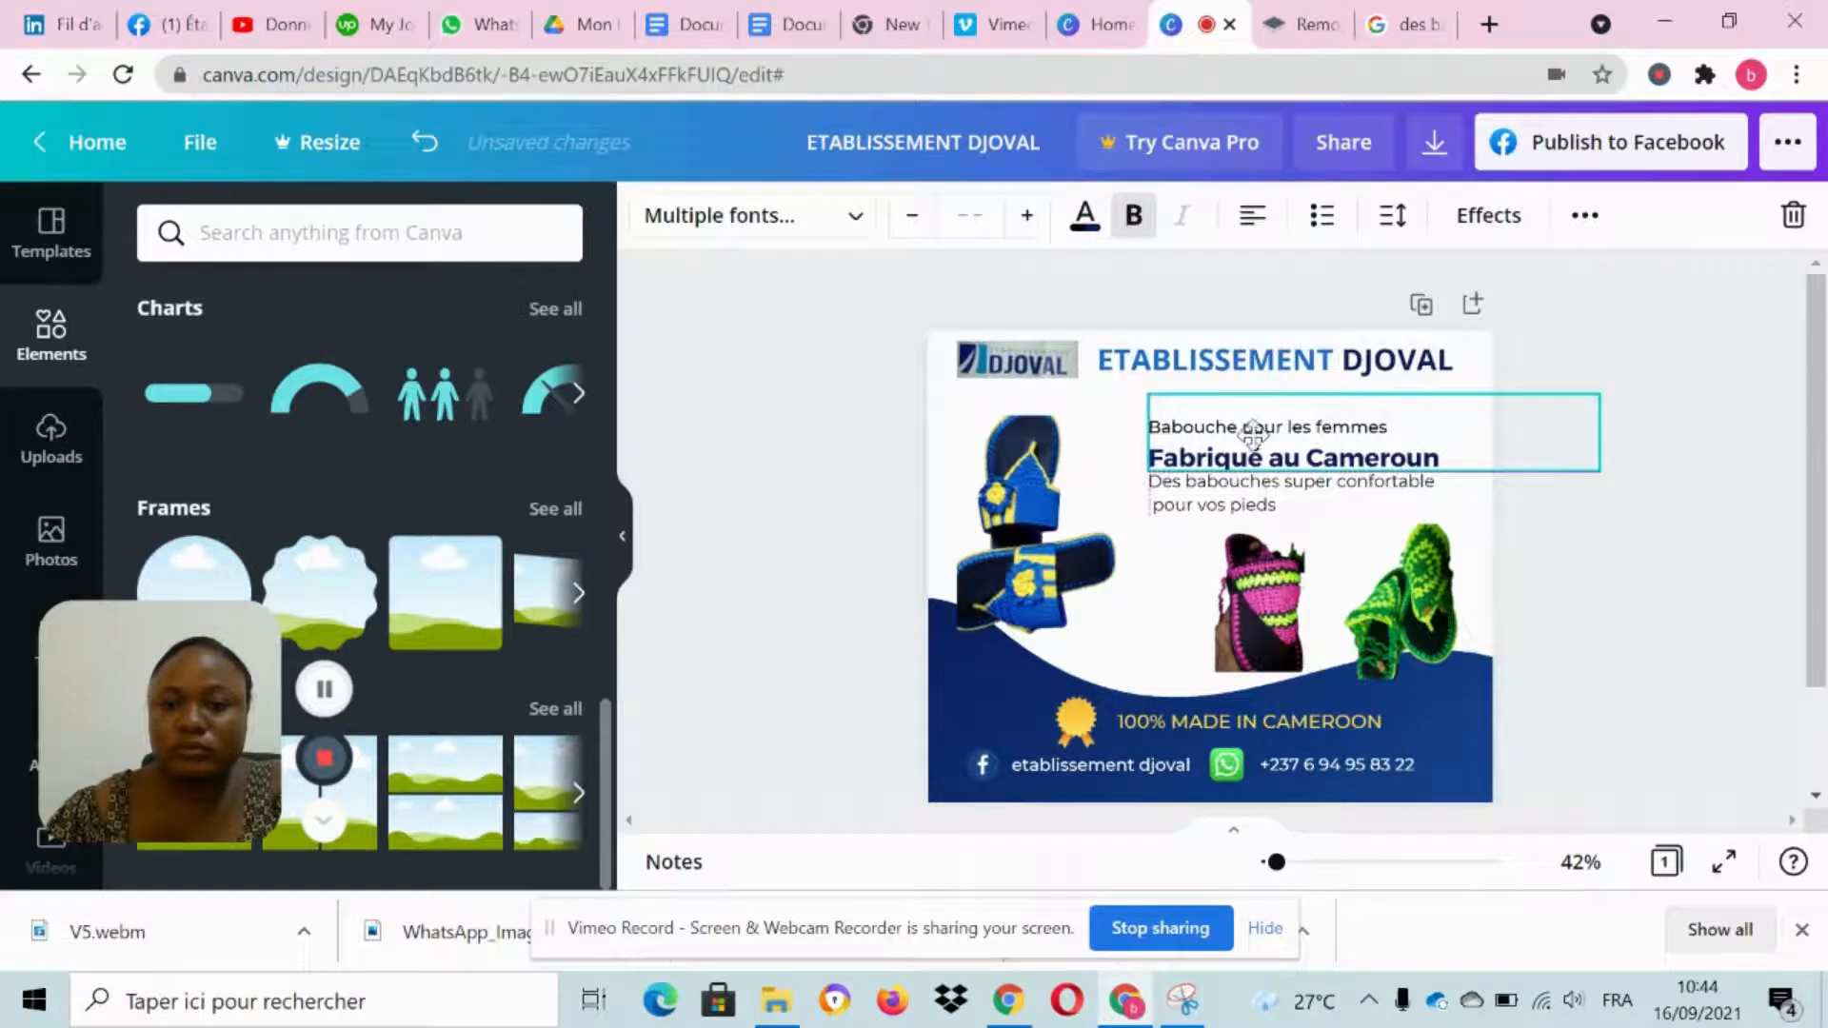
pyautogui.moveTo(1174, 496); pyautogui.dragTo(1195, 500)
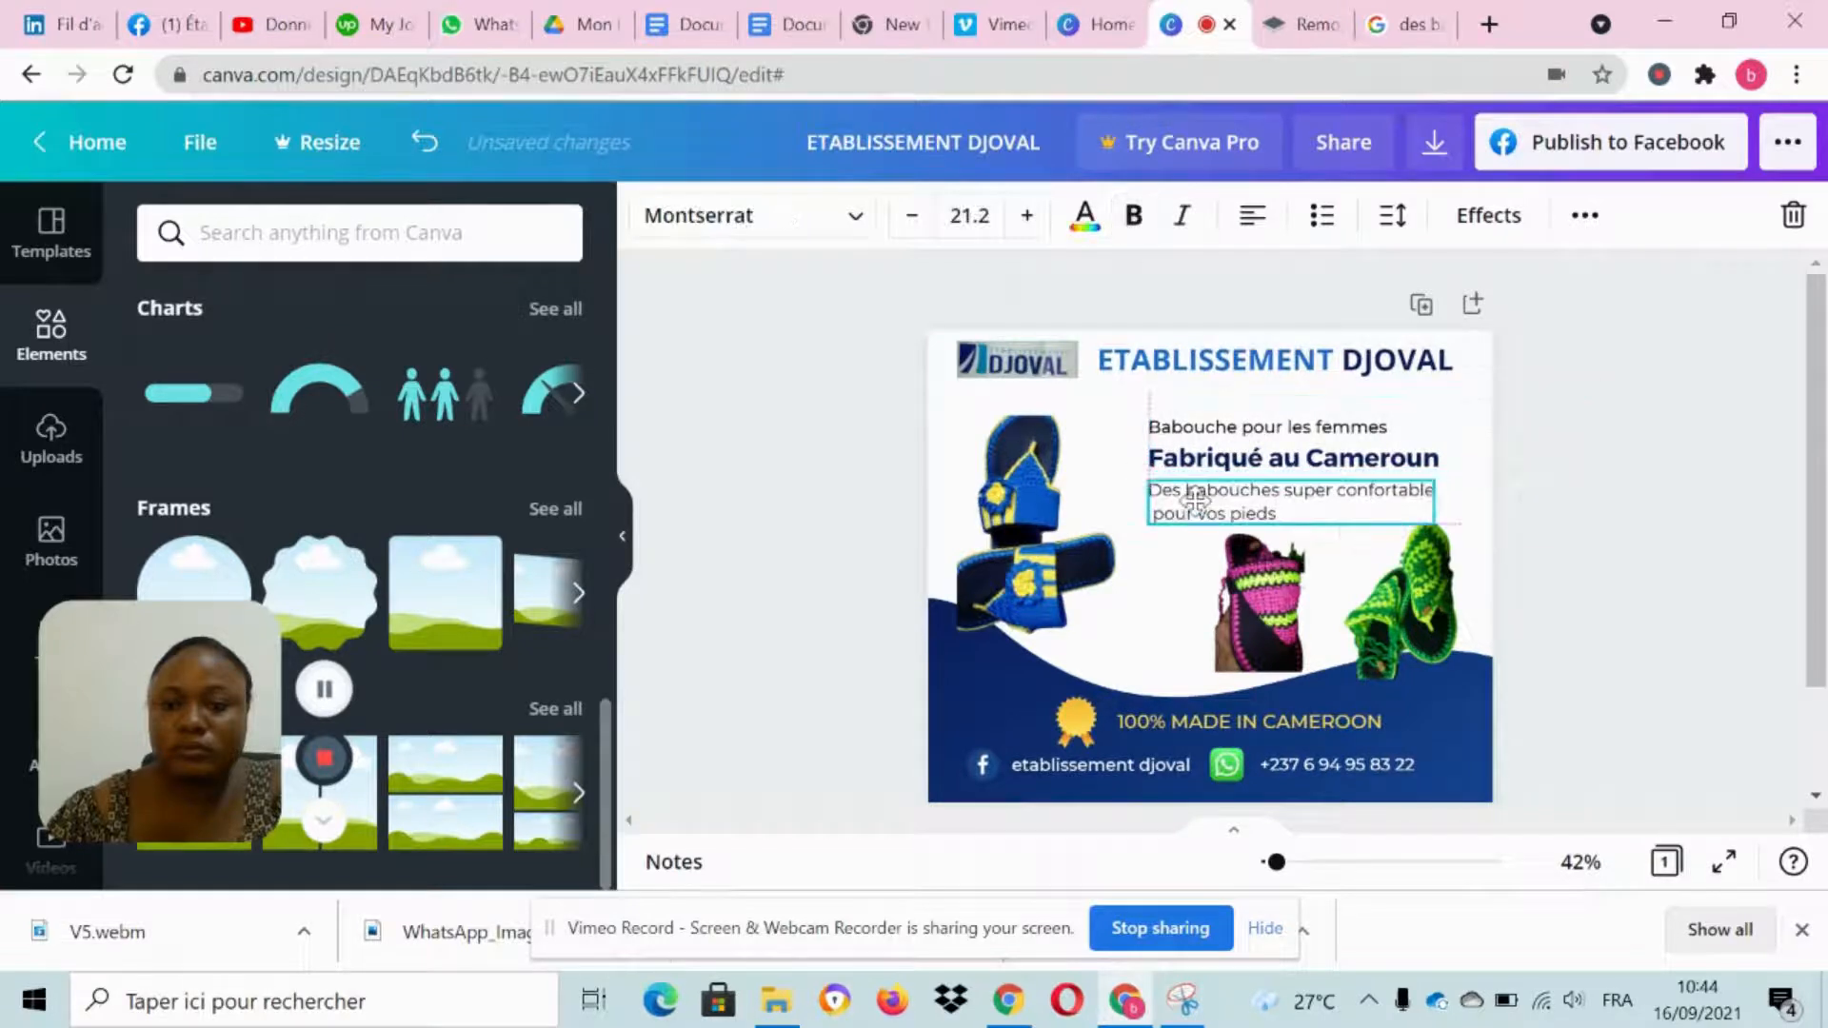
pyautogui.click(1657, 620)
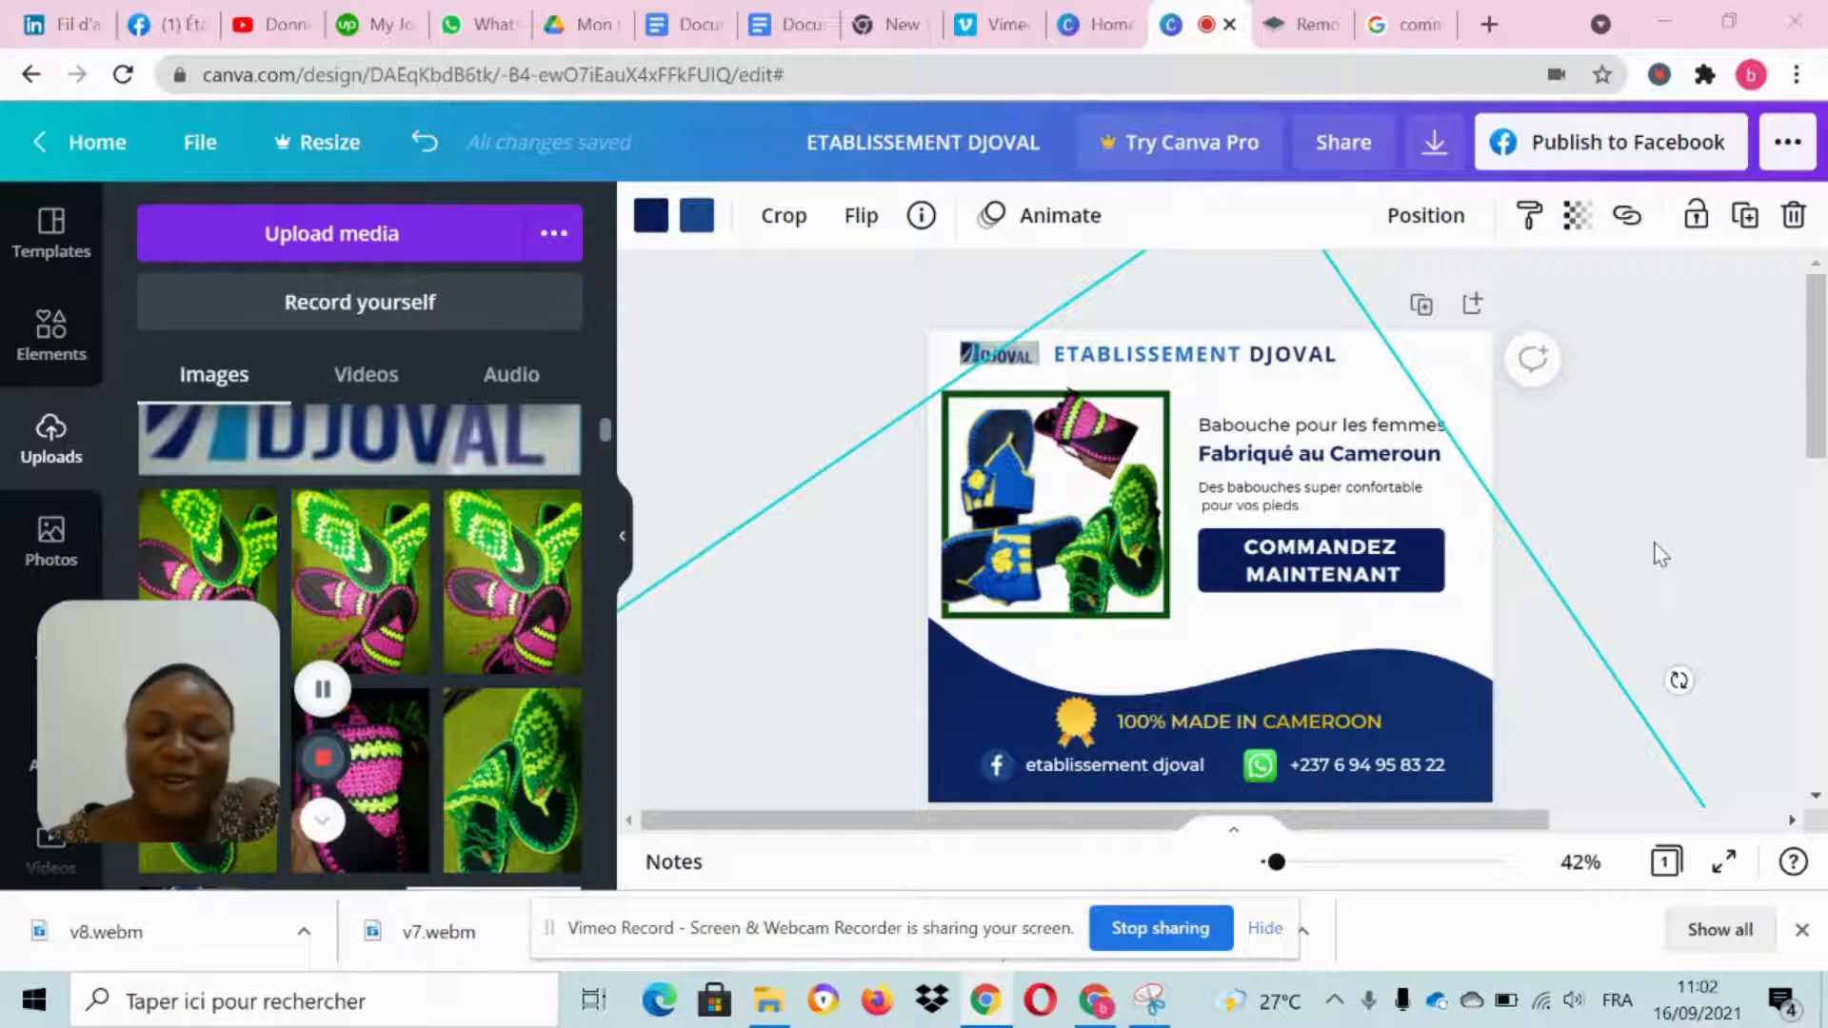
# Step: Recolour the square frame around the sandal photos to red
pyautogui.scroll(-2, 1655, 547)
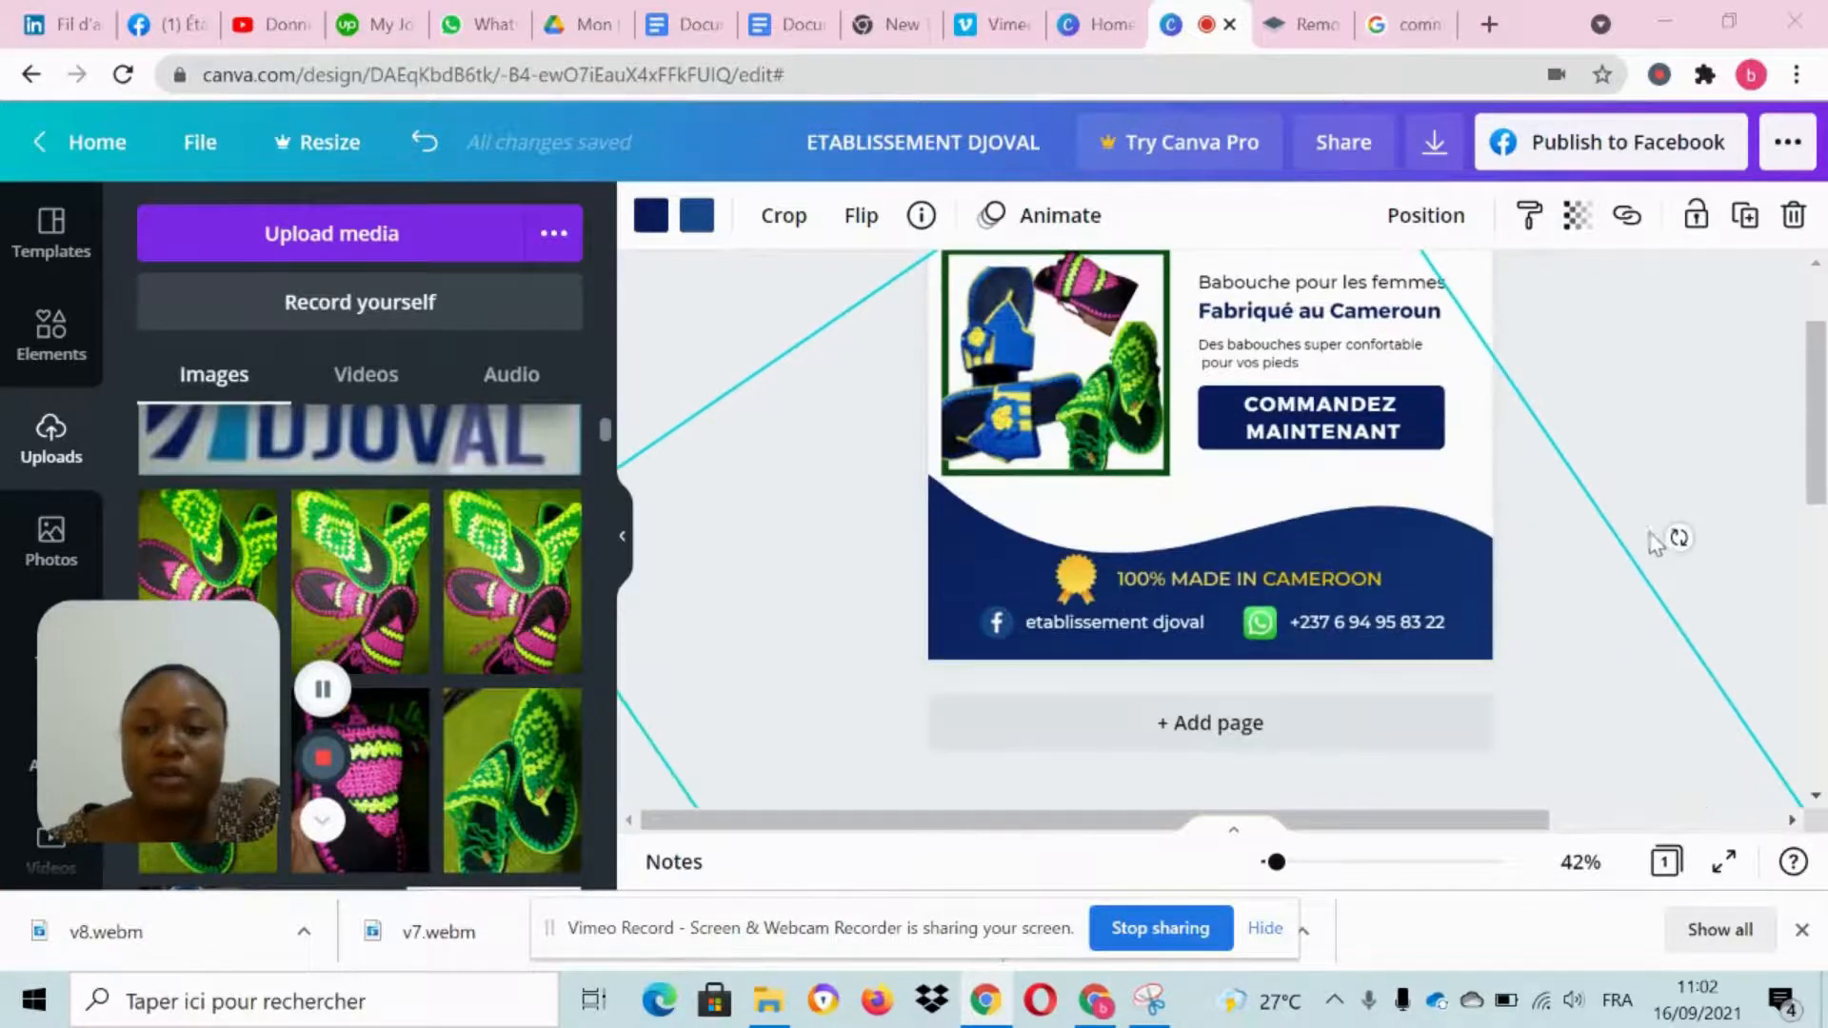
pyautogui.scroll(2, 1632, 523)
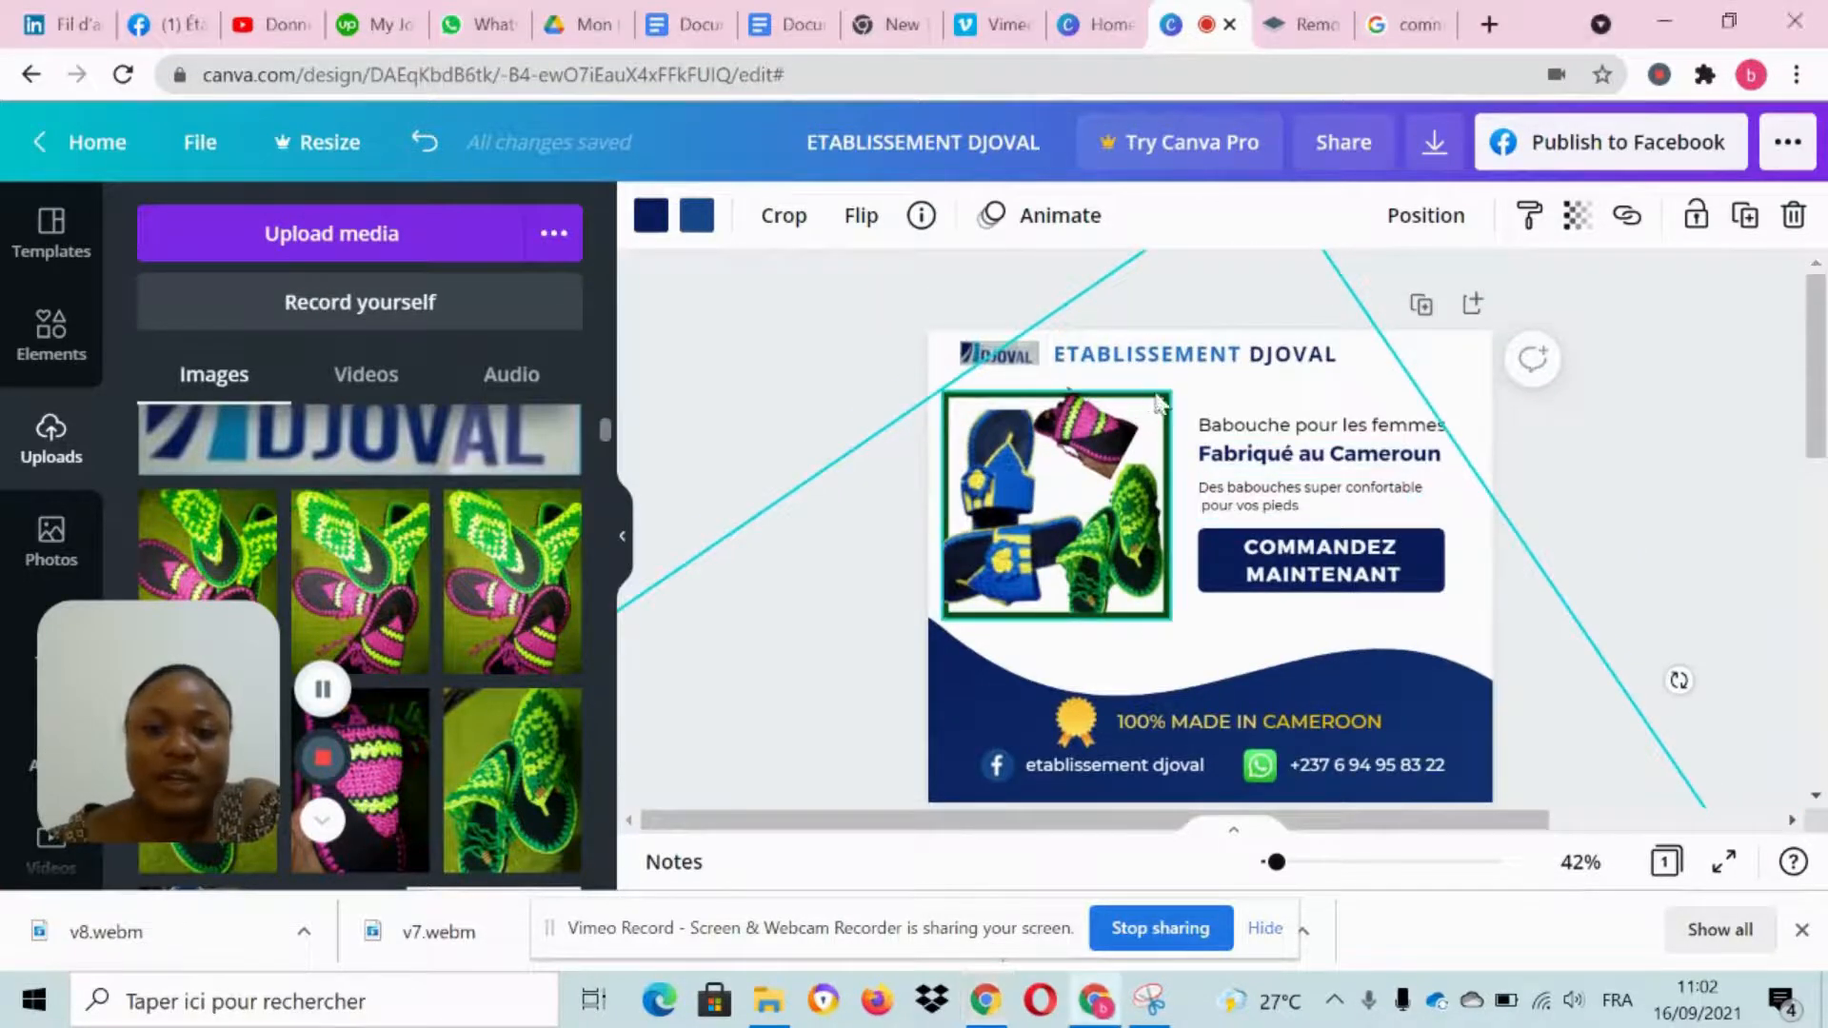
pyautogui.click(1152, 398)
pyautogui.click(651, 215)
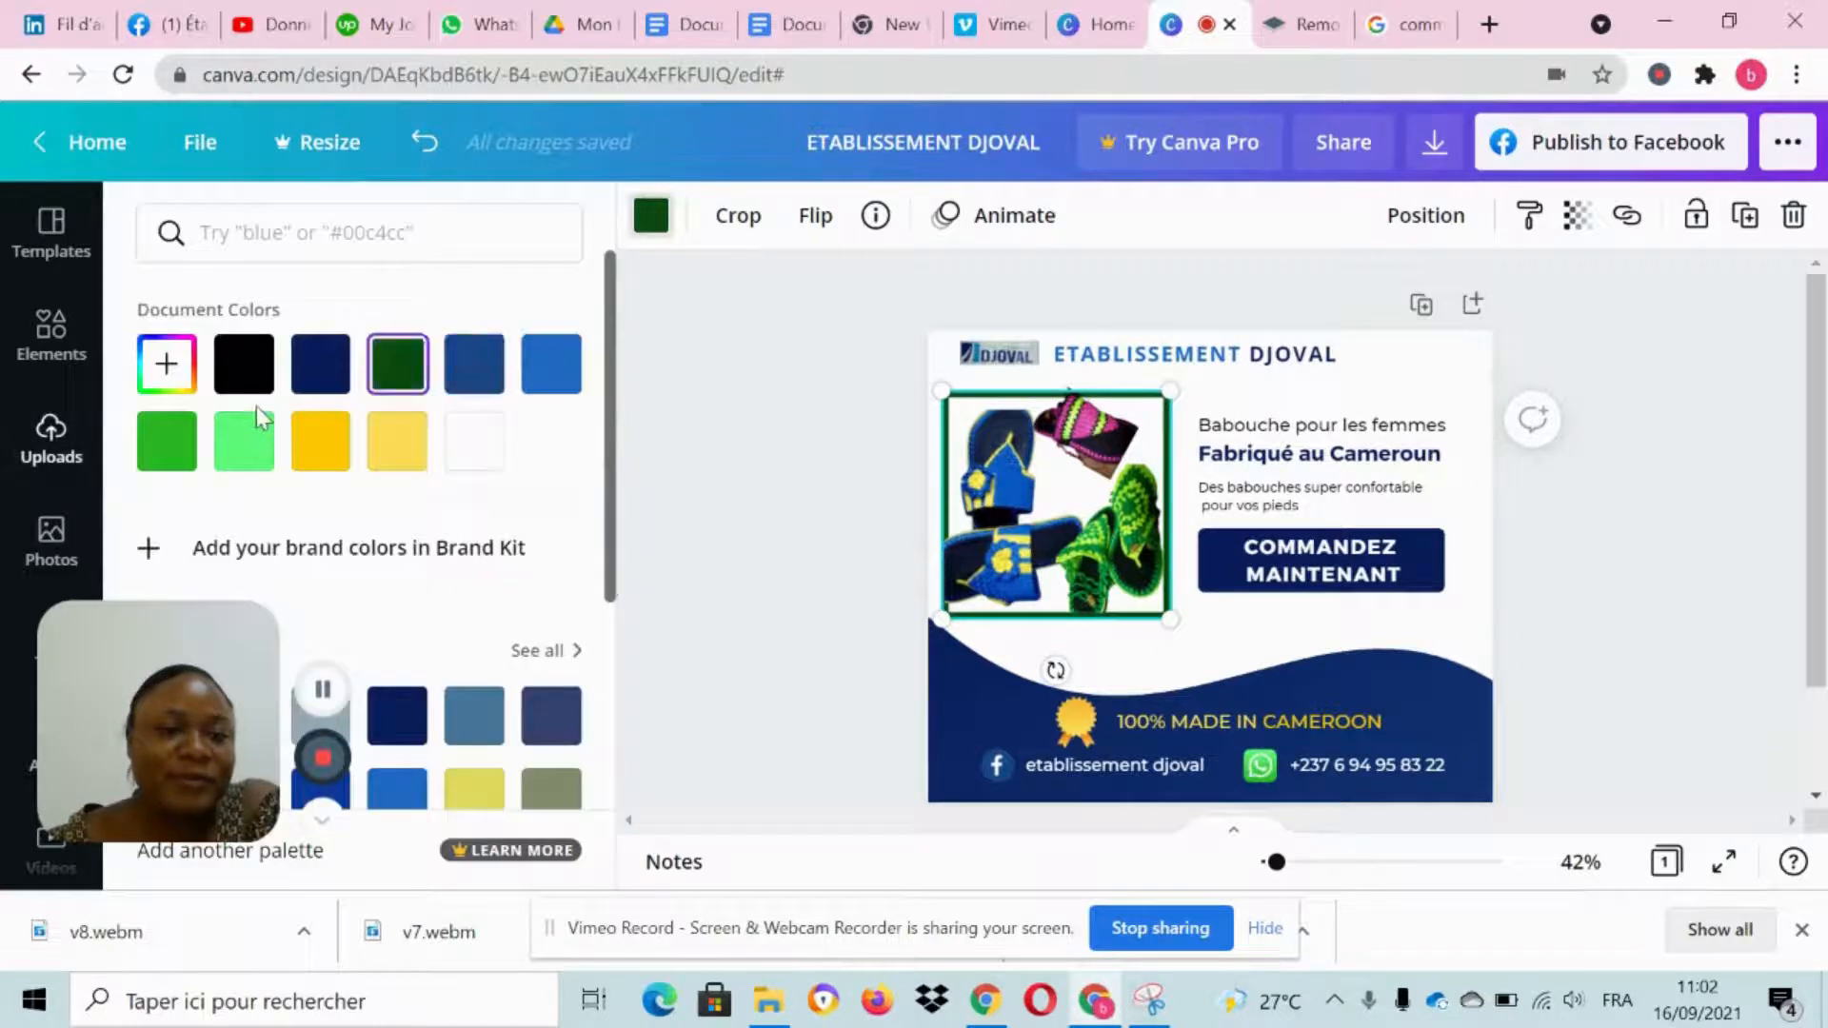
pyautogui.scroll(-5, 262, 419)
pyautogui.click(168, 568)
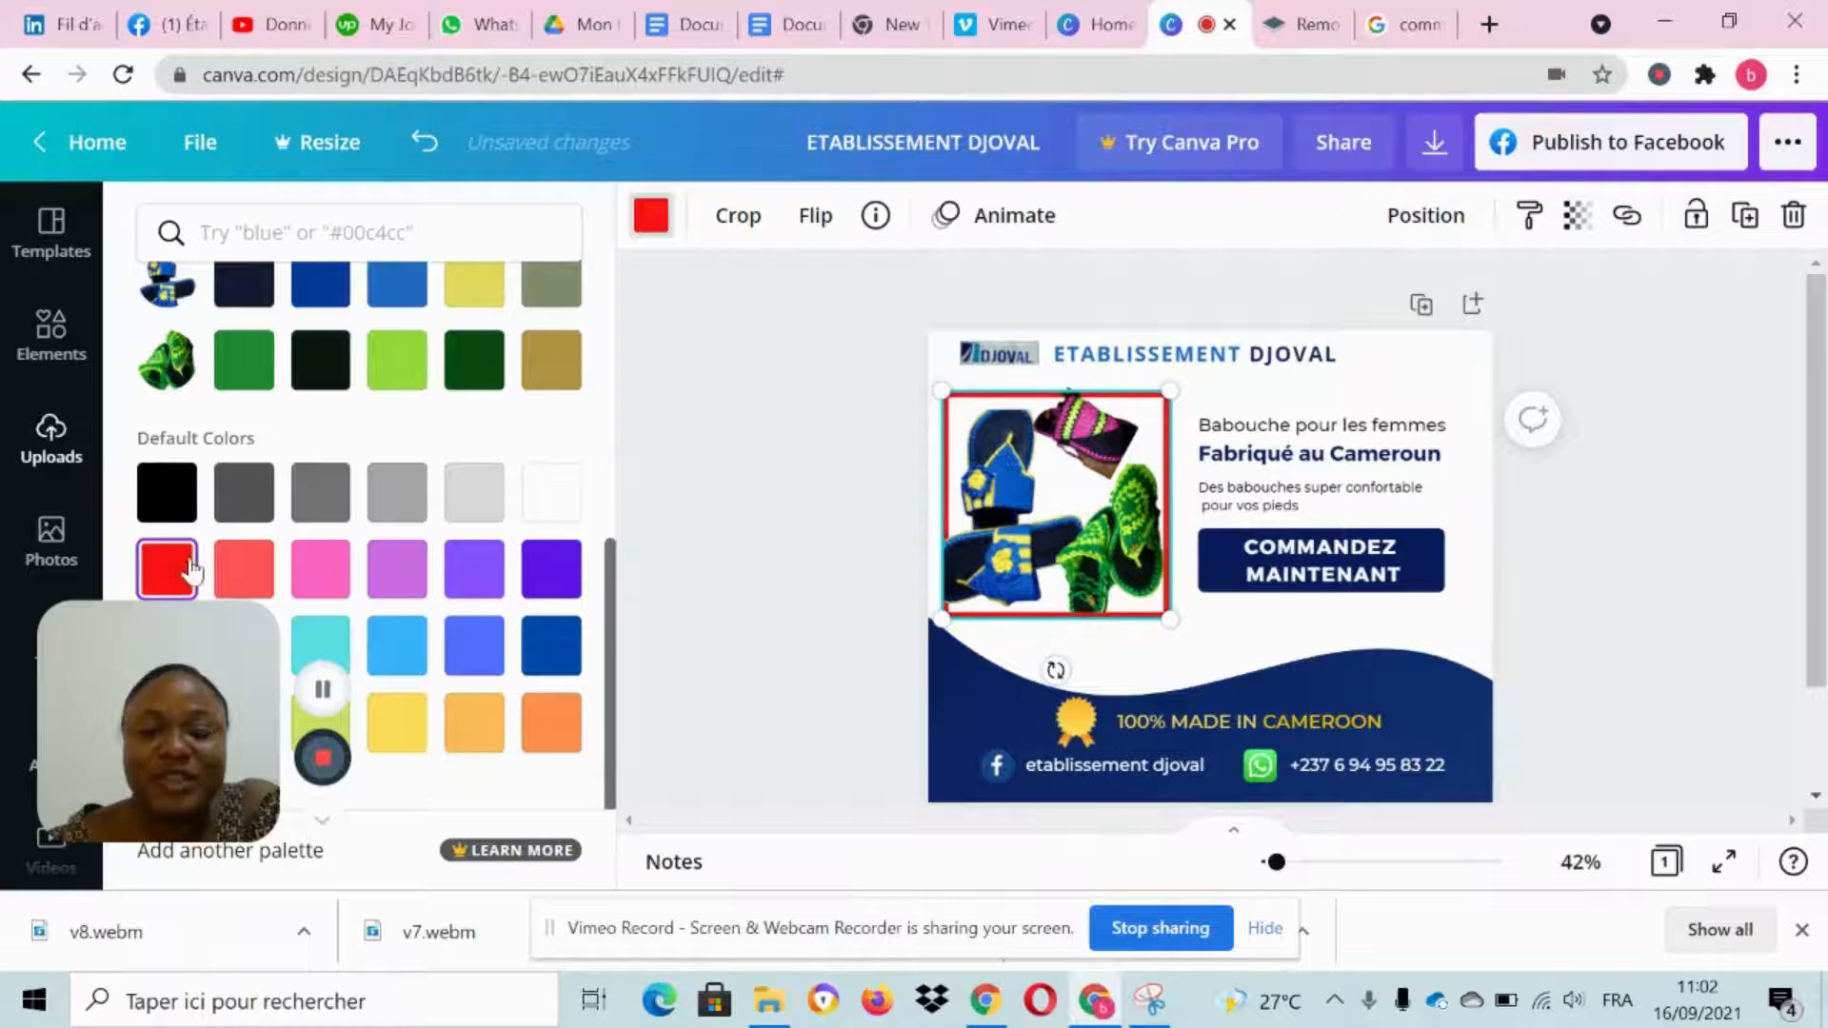
pyautogui.click(871, 452)
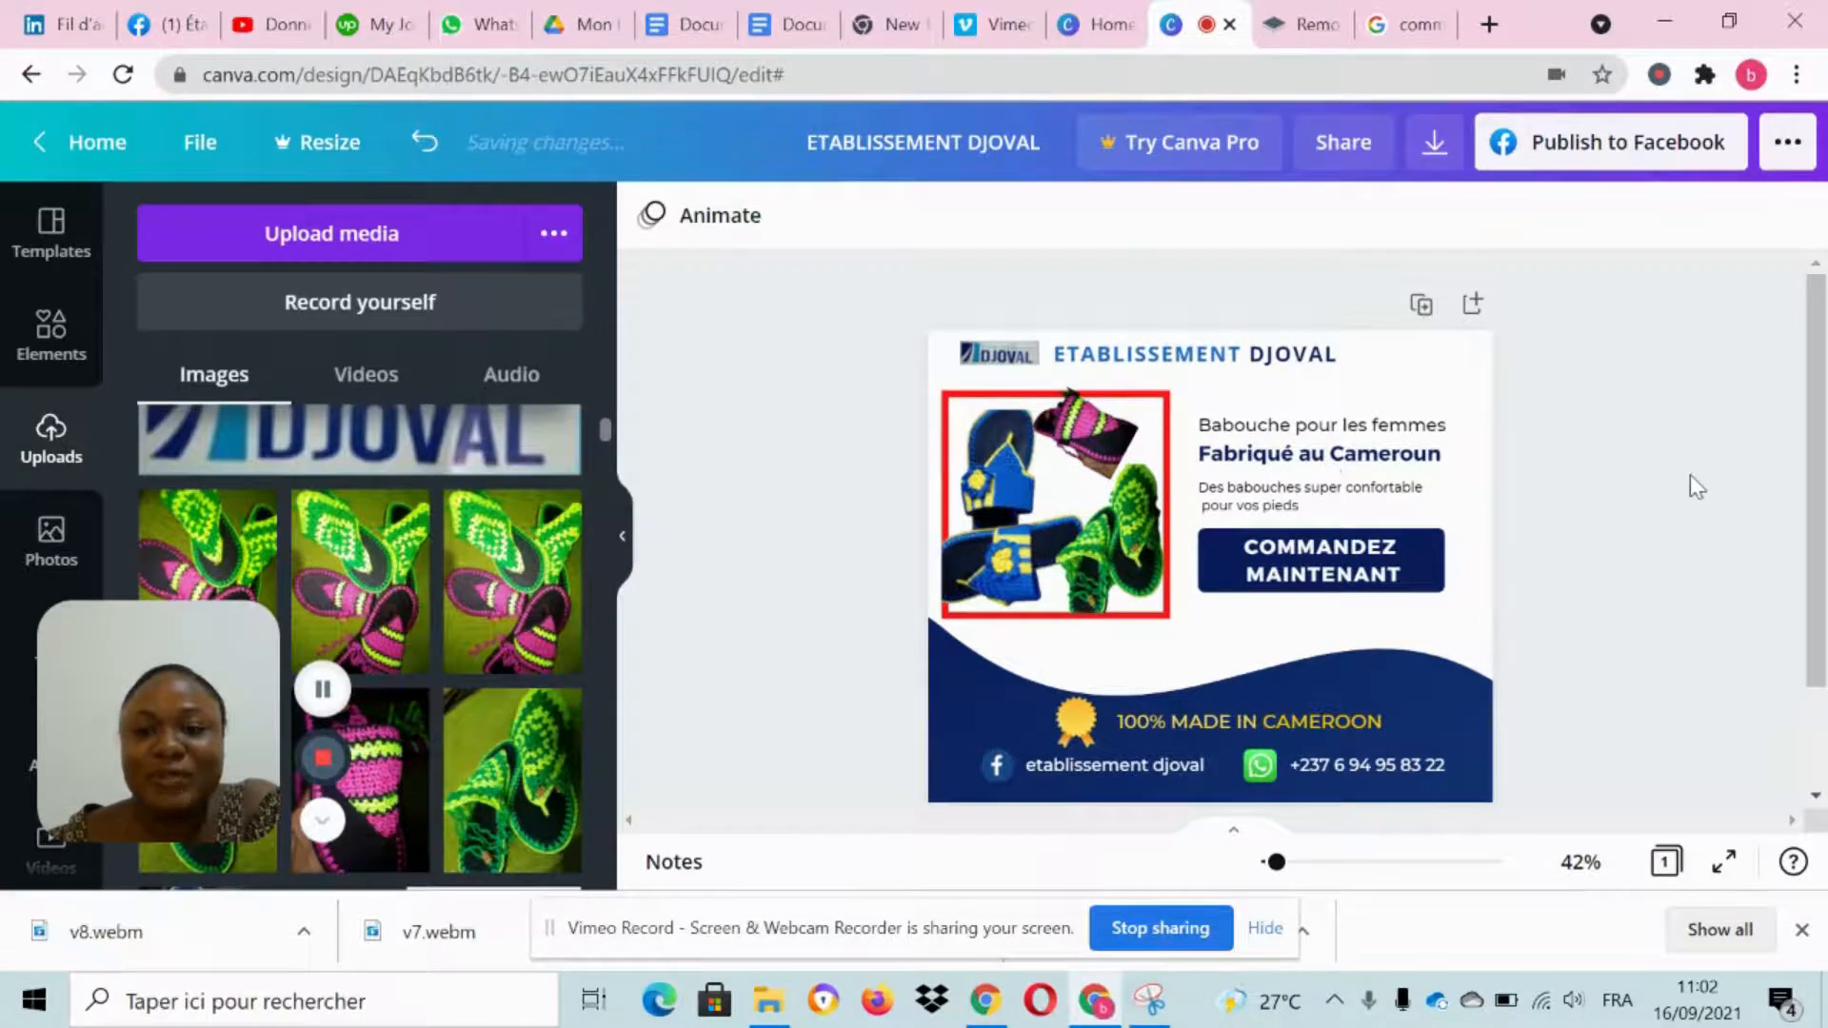
# Step: Enlarge the red square frame around the sandals to about 395 × 395
pyautogui.scroll(-1, 1693, 481)
pyautogui.scroll(1, 1693, 481)
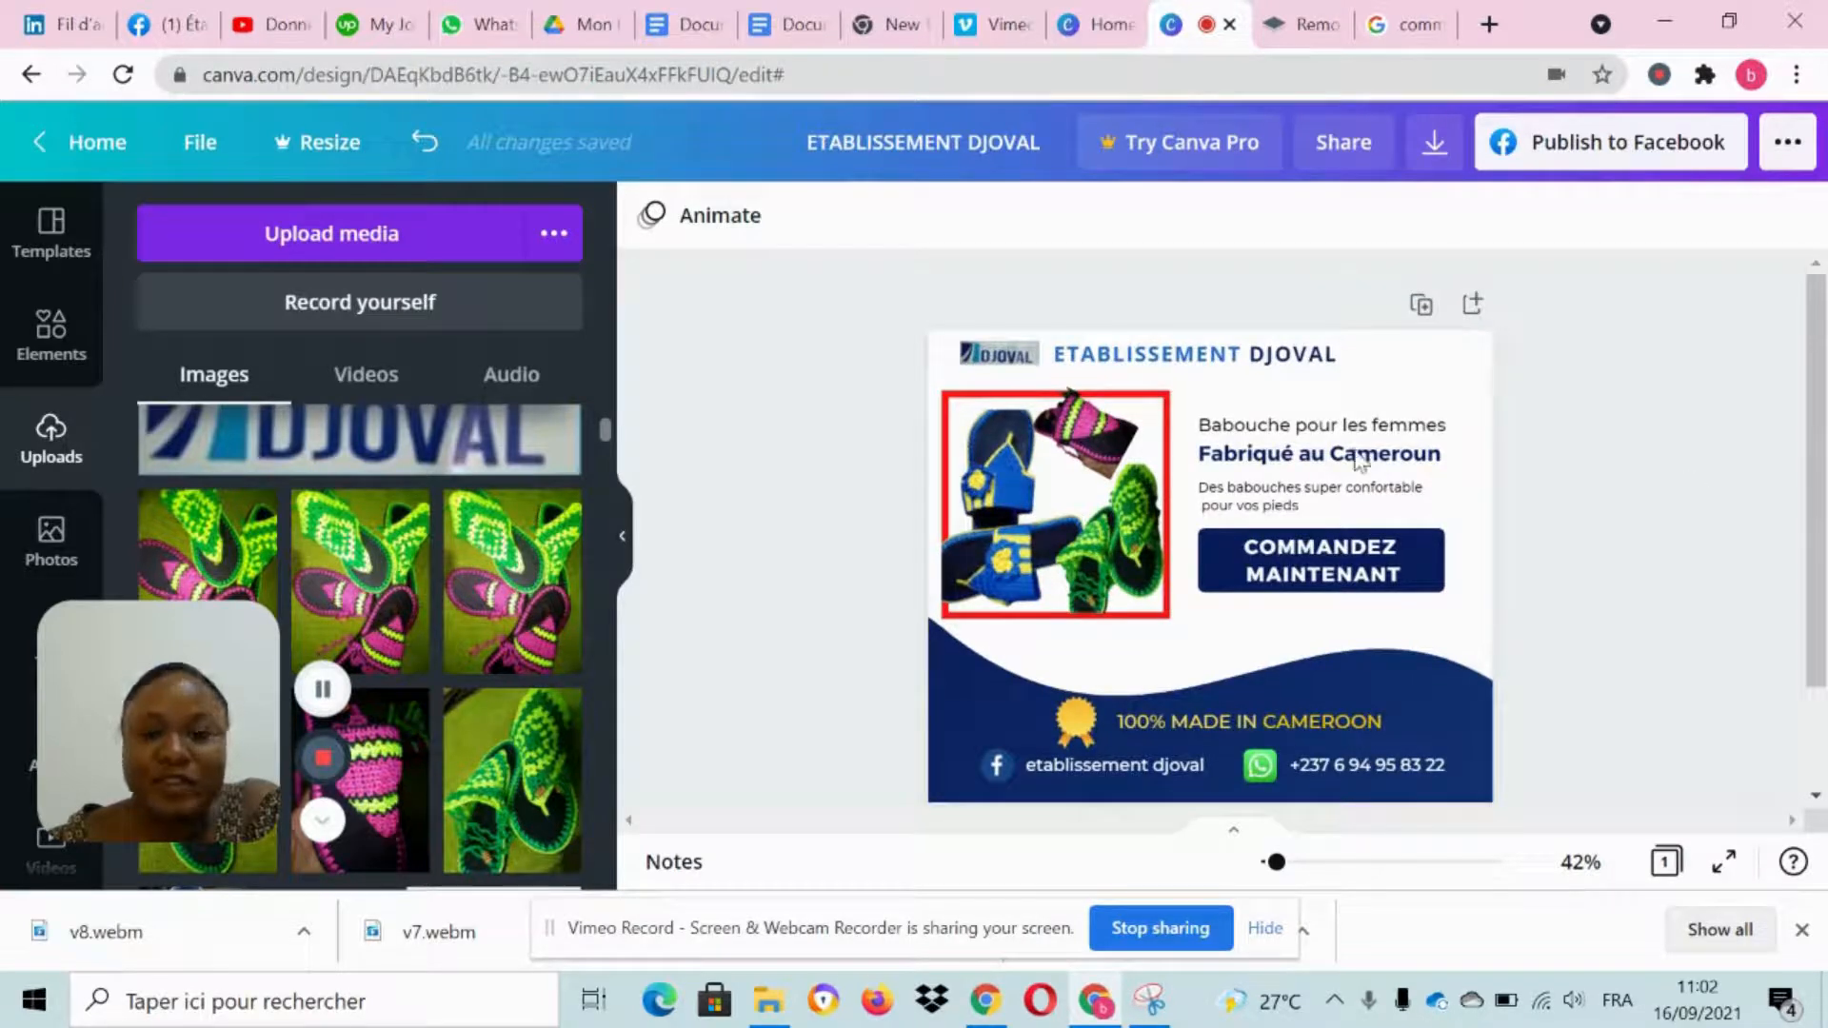
pyautogui.click(1160, 413)
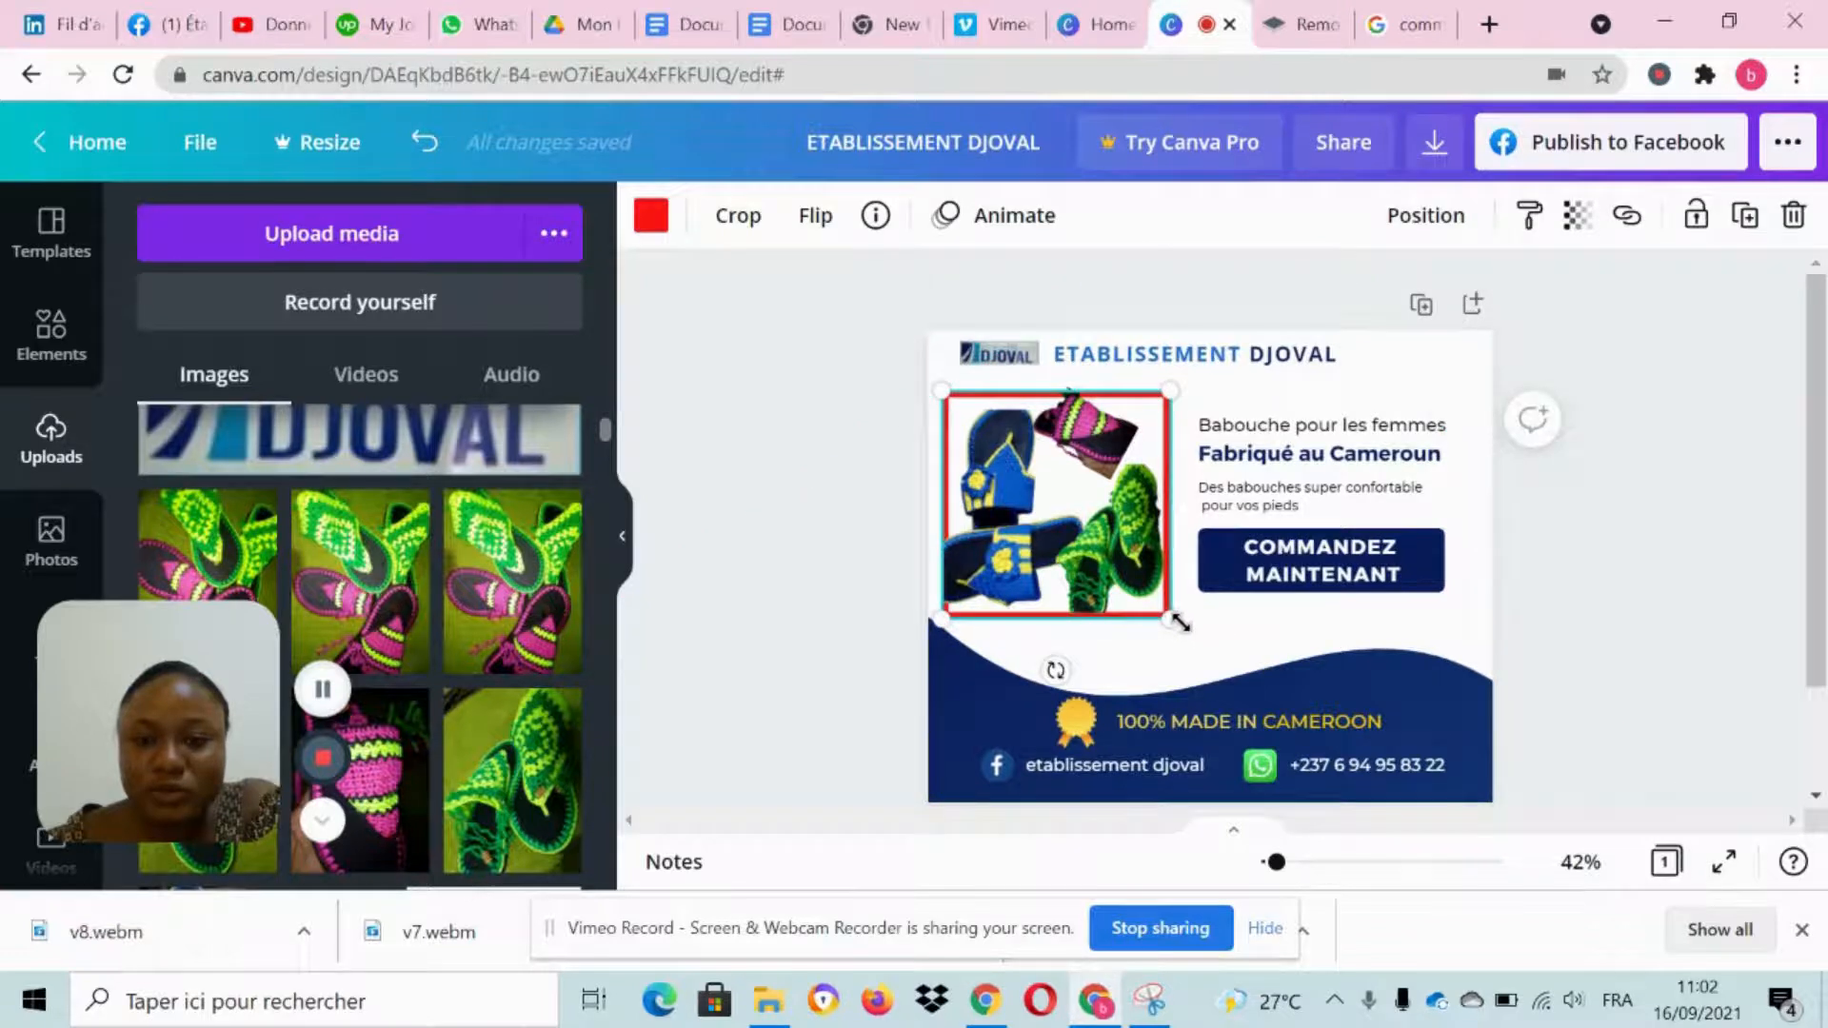
pyautogui.moveTo(1181, 623); pyautogui.dragTo(1183, 629)
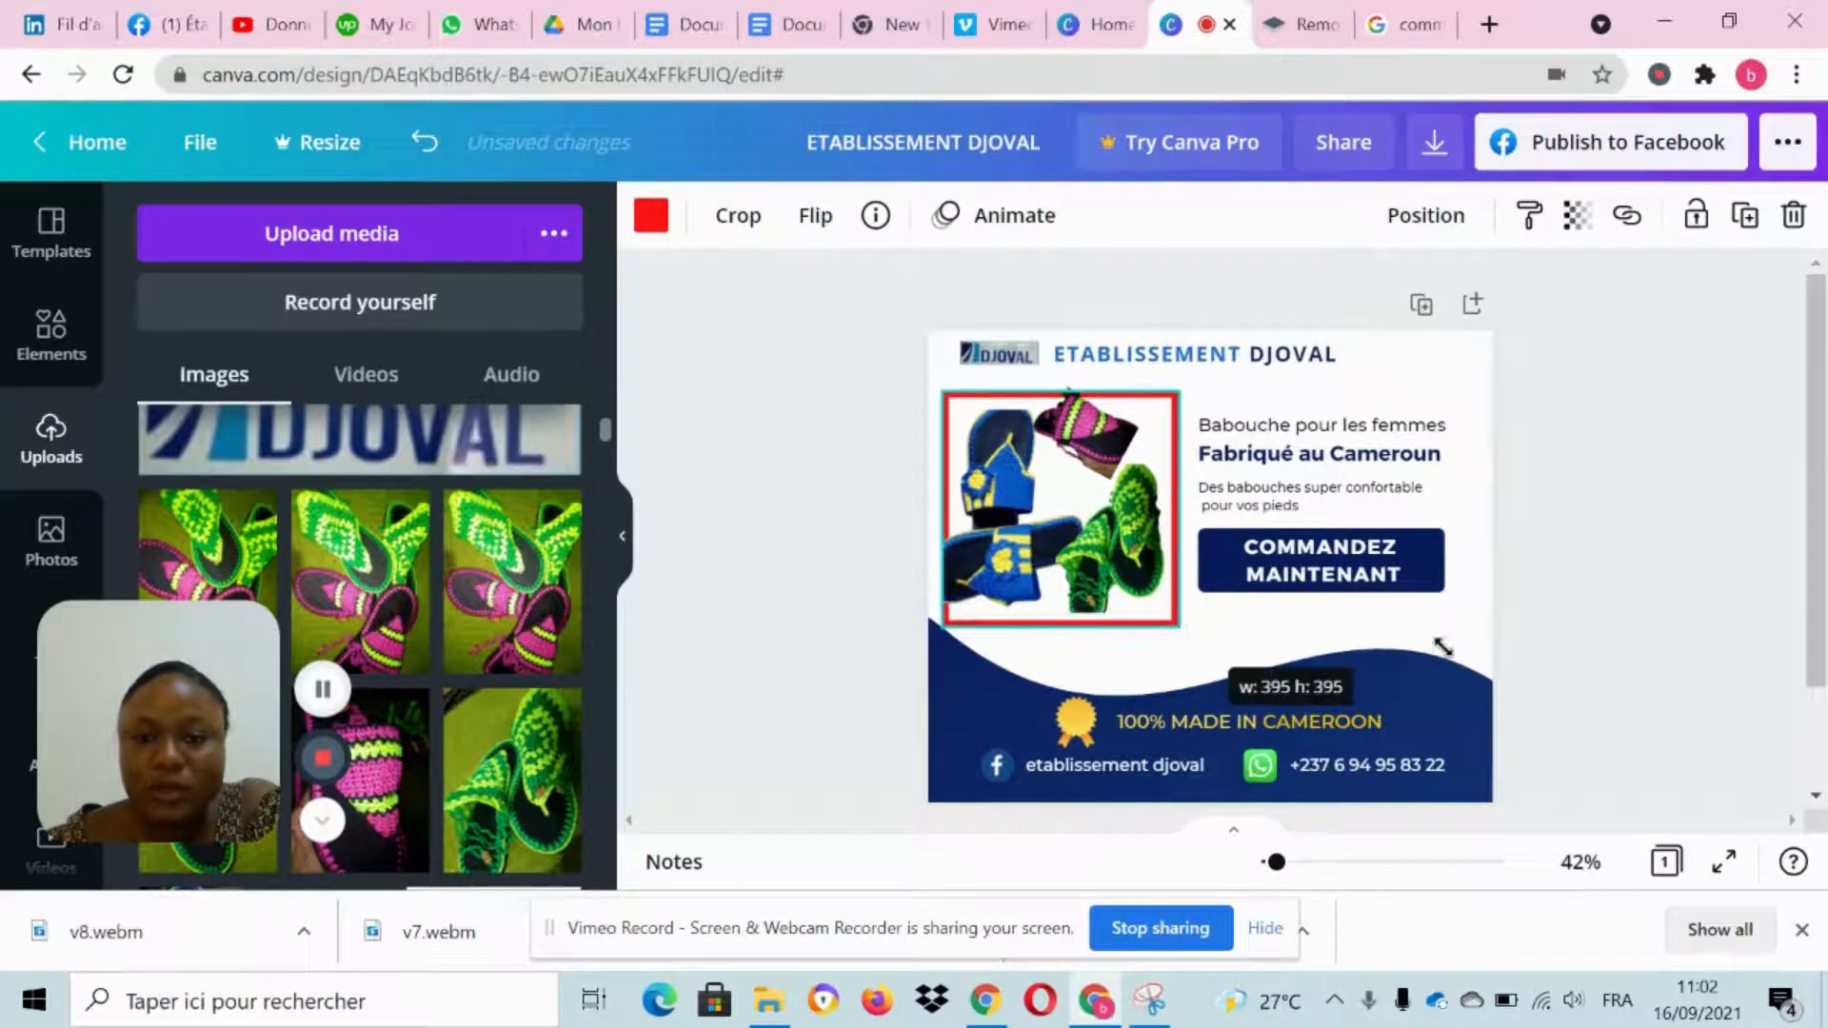
pyautogui.click(1625, 662)
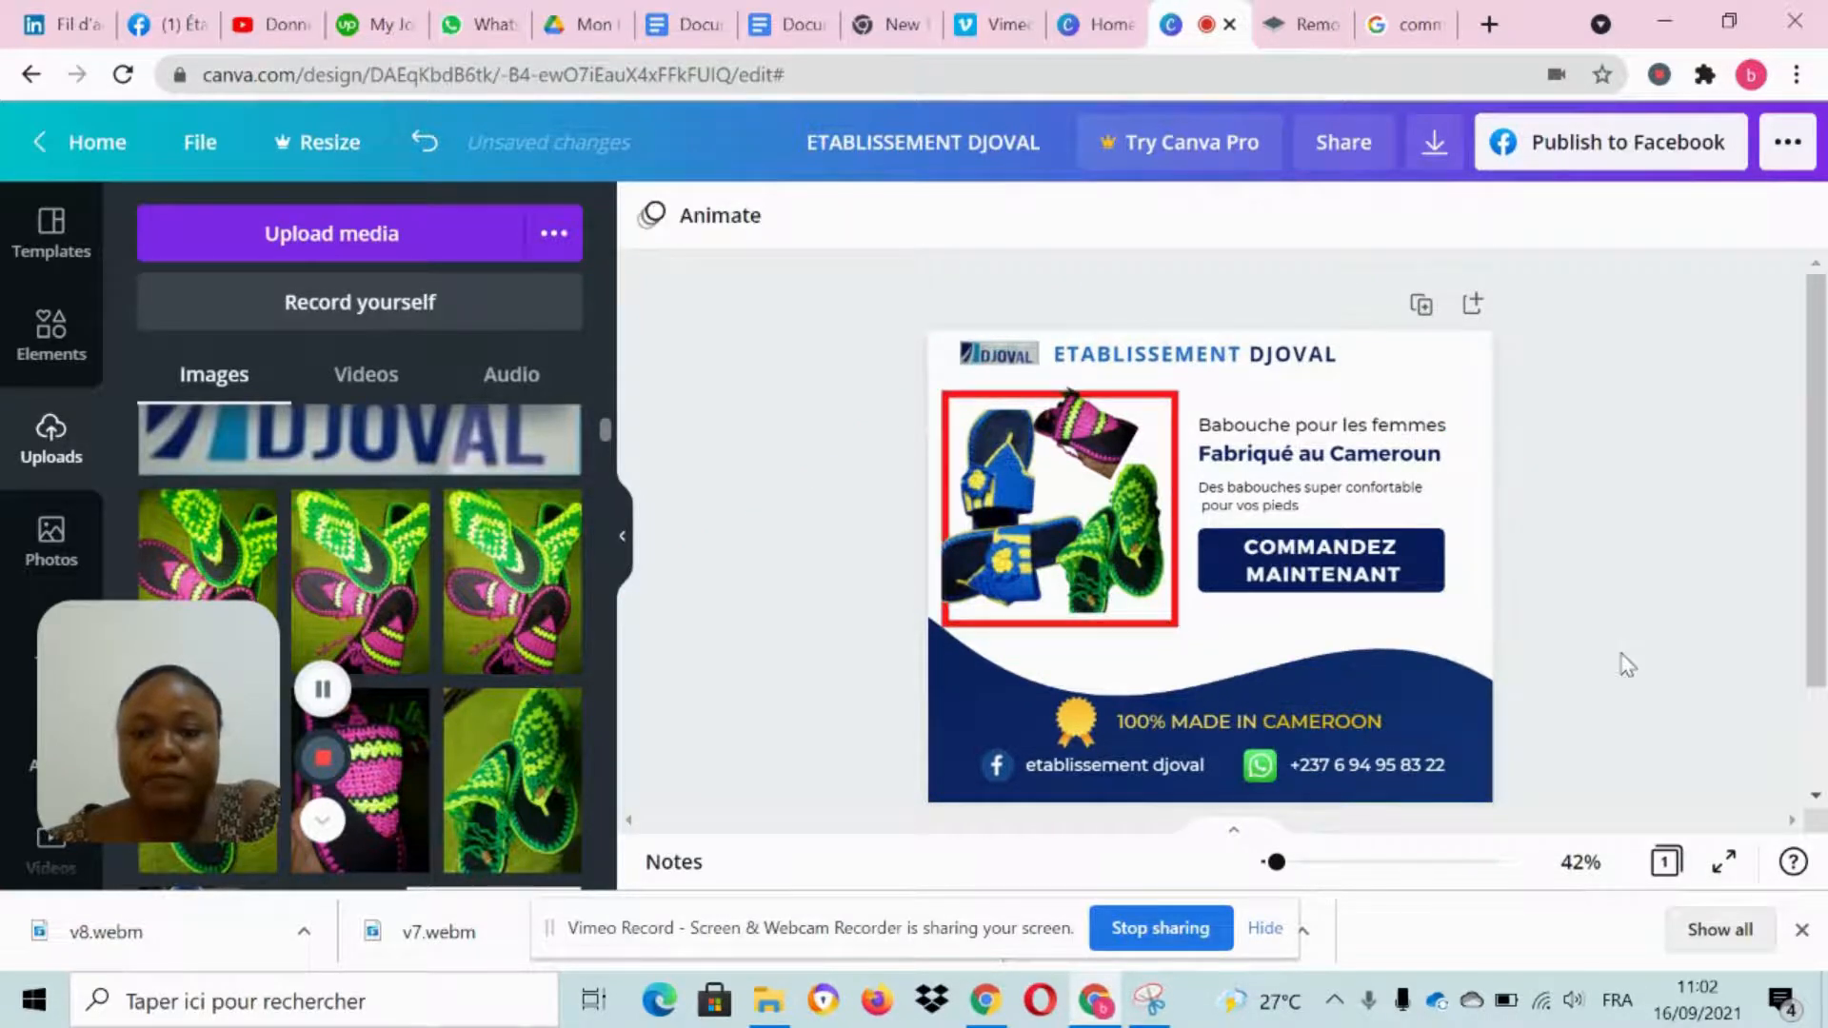
# Step: Shift the green sandals photo slightly right inside the red frame, and move the pink sandal photo slightly right near the frame's upper edge
pyautogui.click(1117, 562)
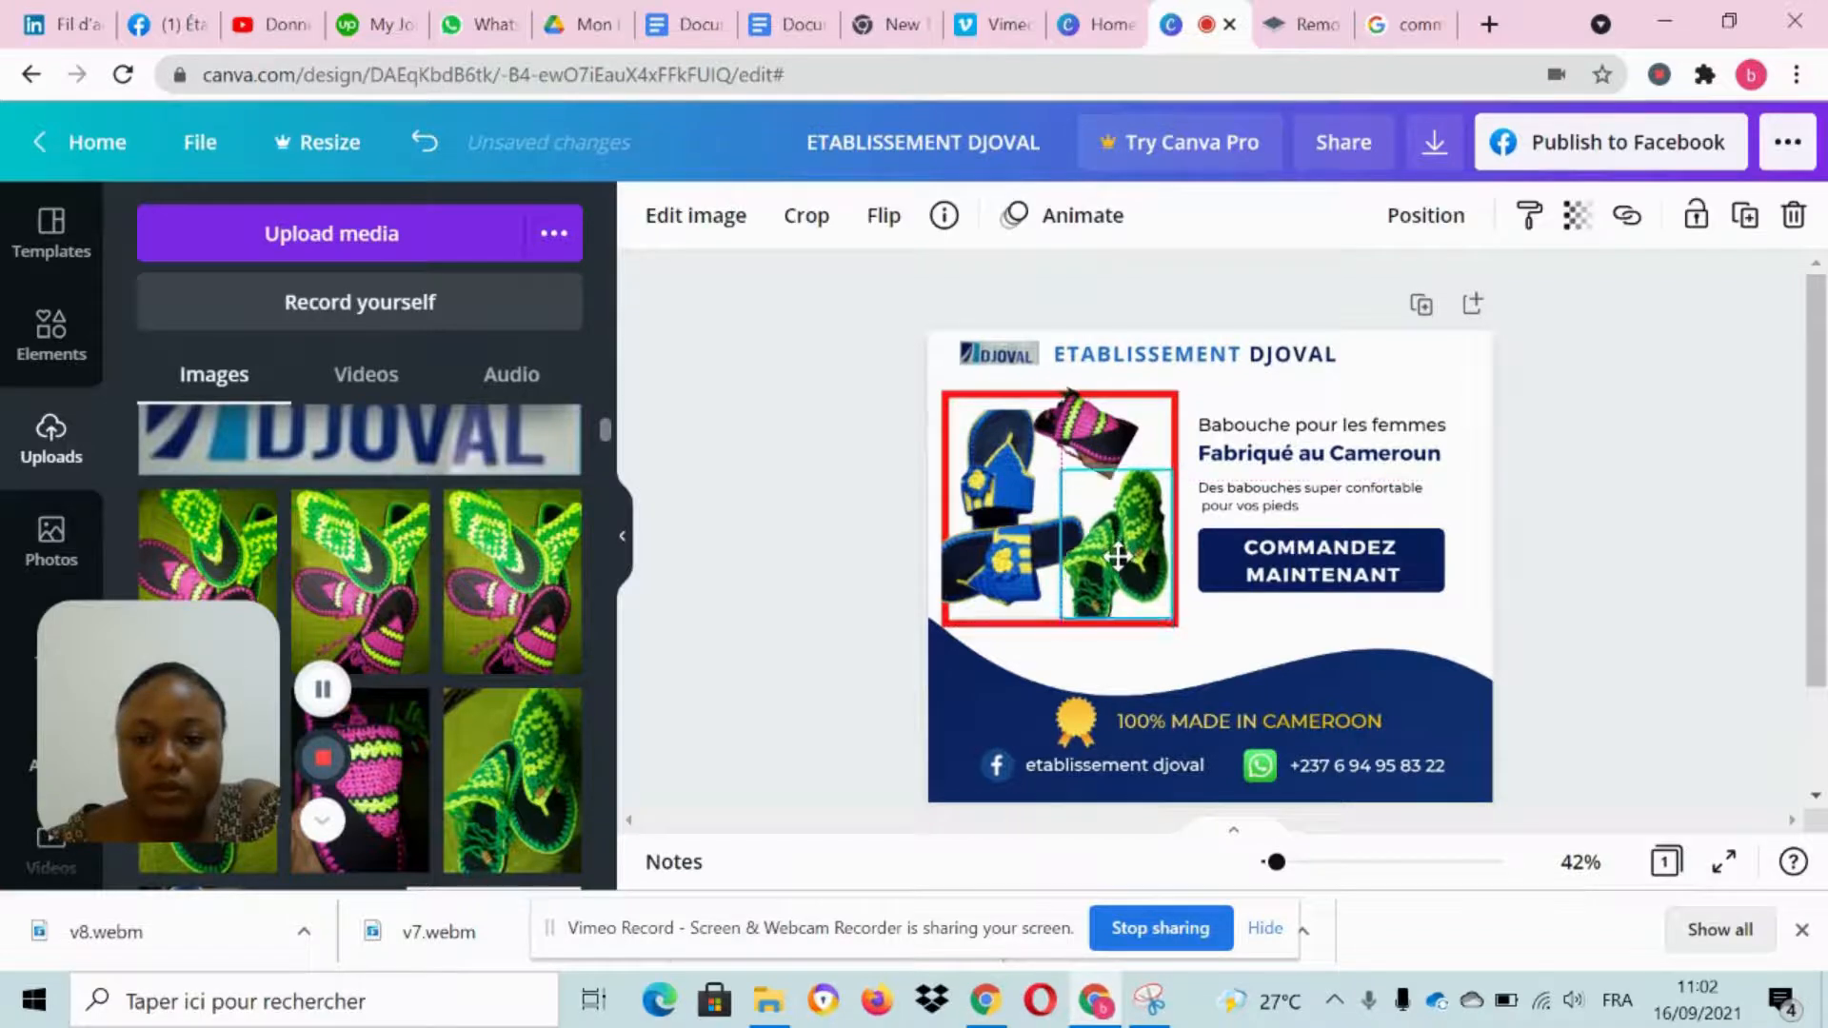
pyautogui.click(1645, 559)
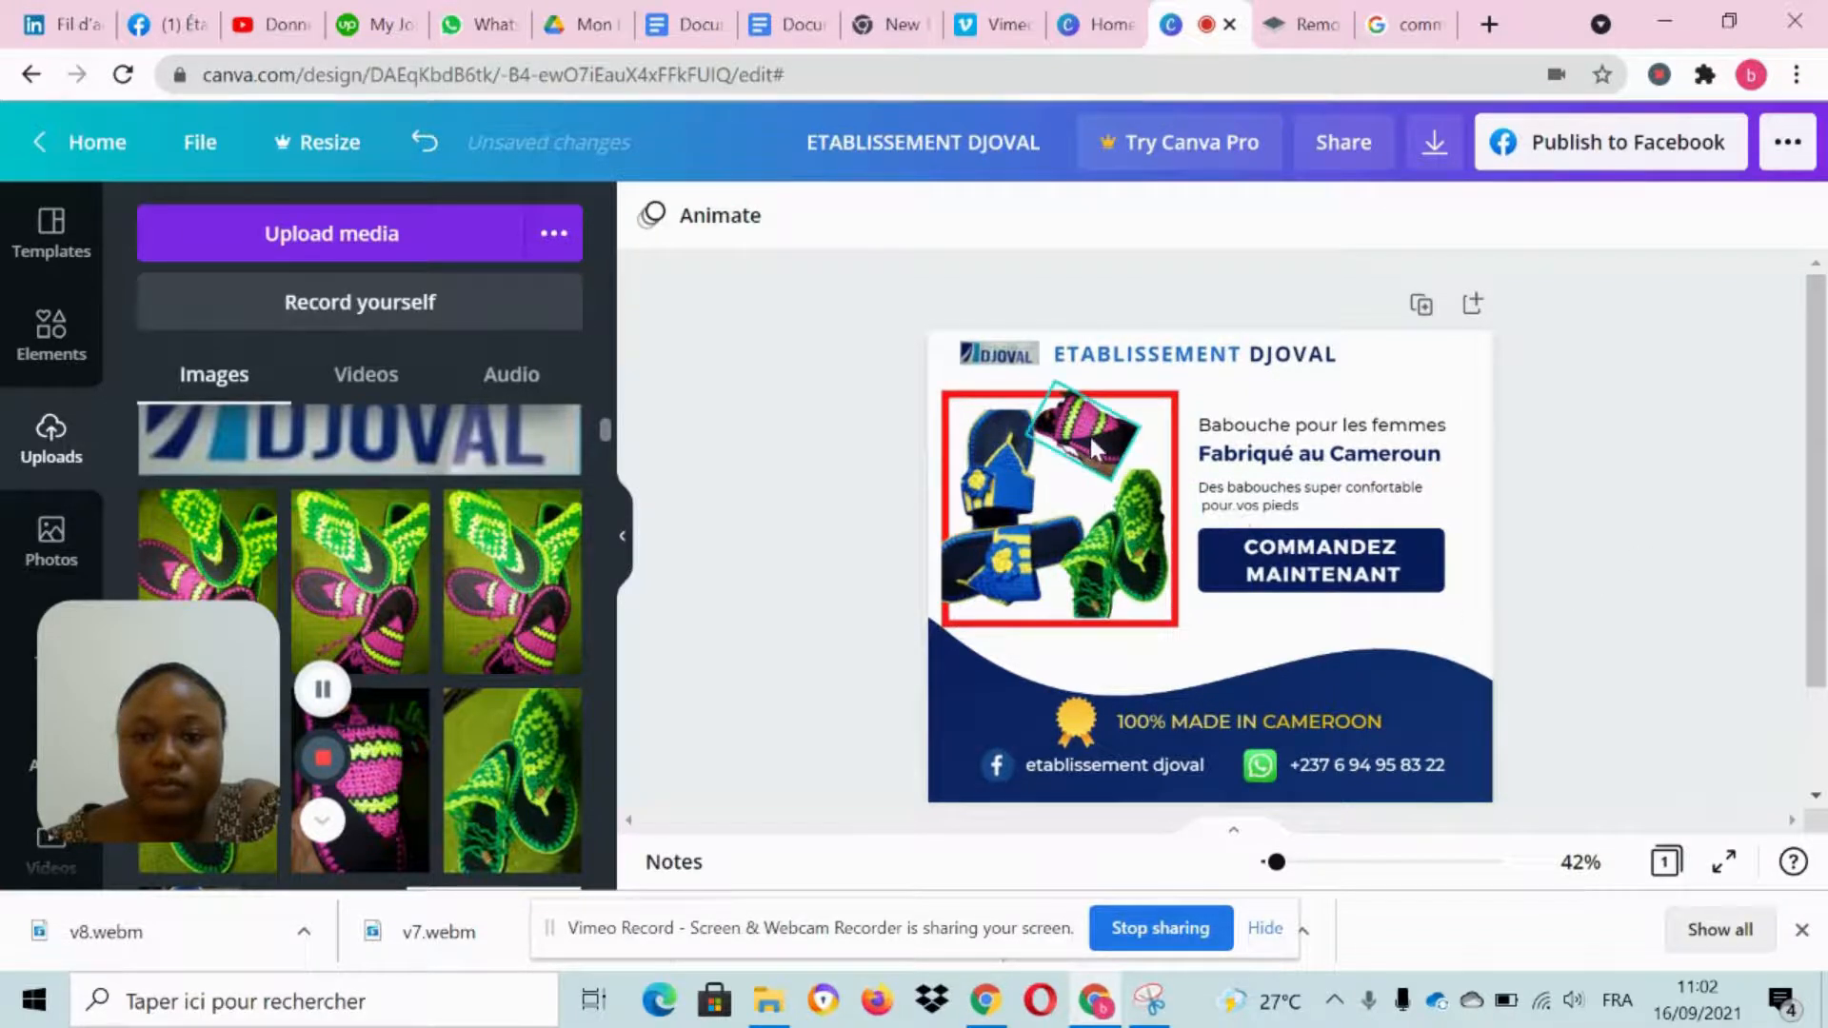
pyautogui.moveTo(1095, 431)
pyautogui.mouseDown()
pyautogui.moveTo(1129, 429)
pyautogui.moveTo(1080, 416)
pyautogui.mouseUp()
pyautogui.click(1739, 625)
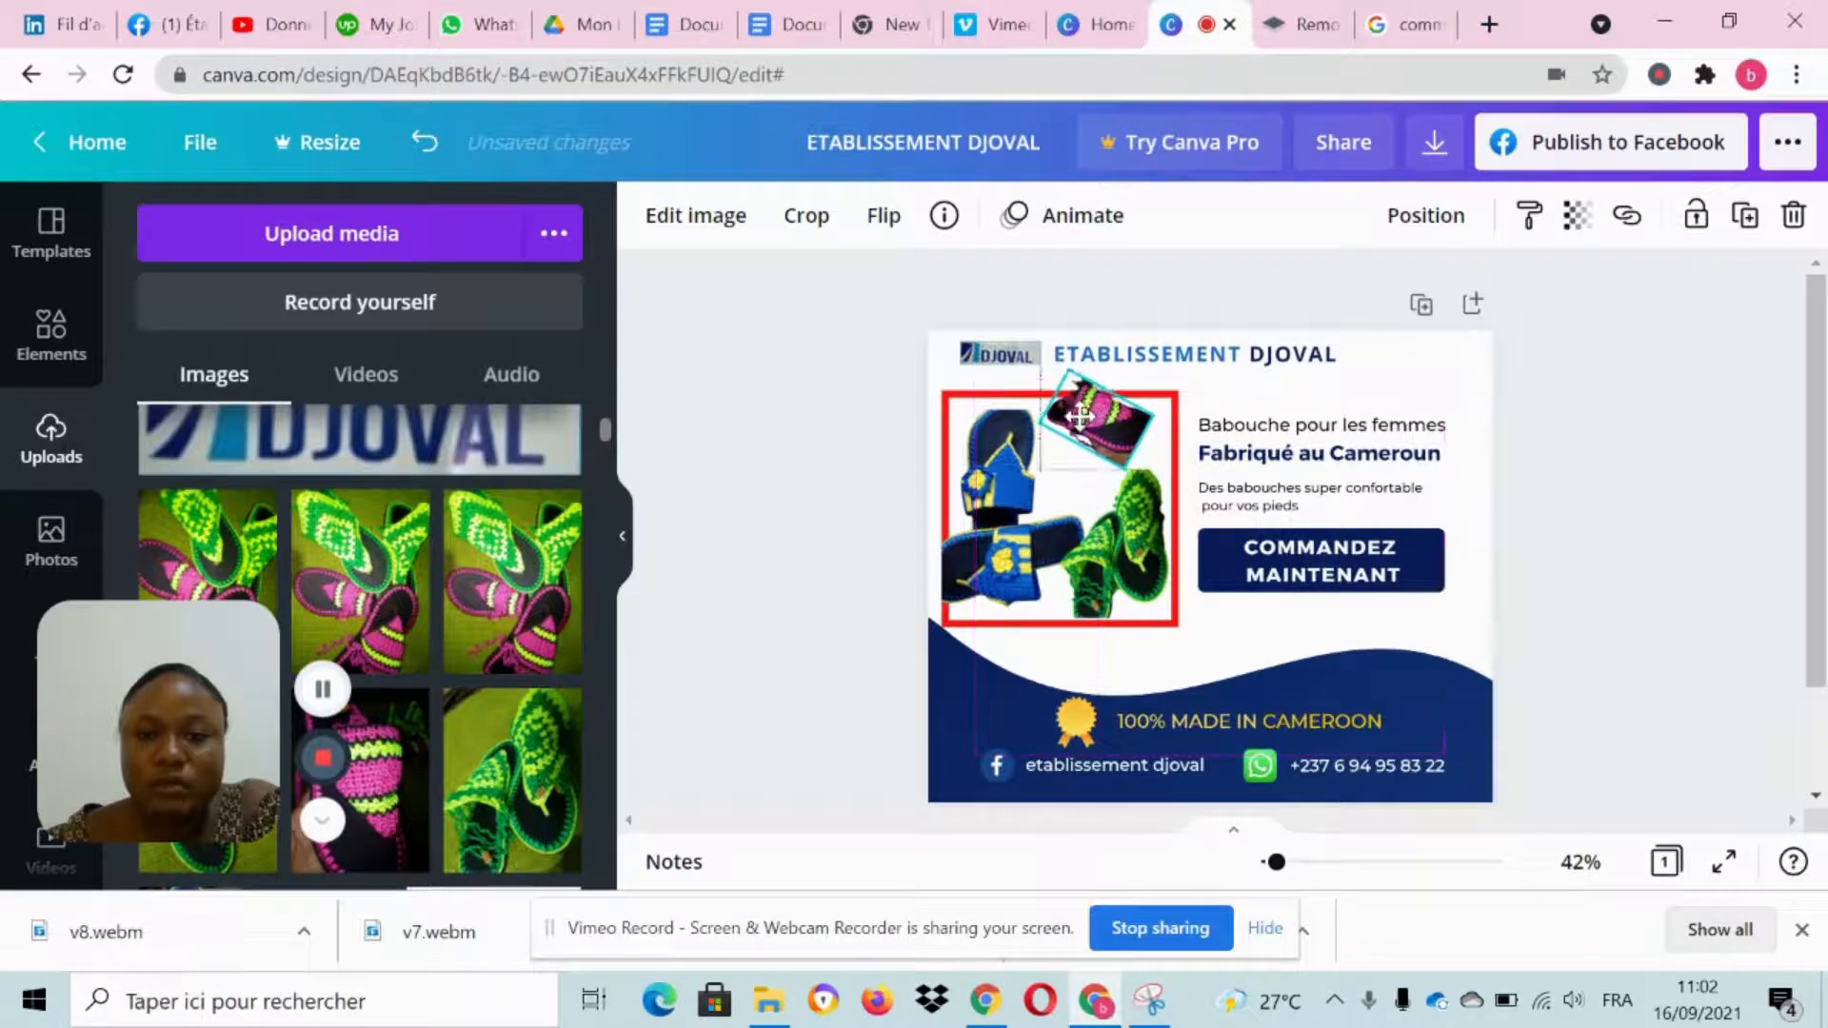
pyautogui.click(1706, 647)
pyautogui.click(1086, 460)
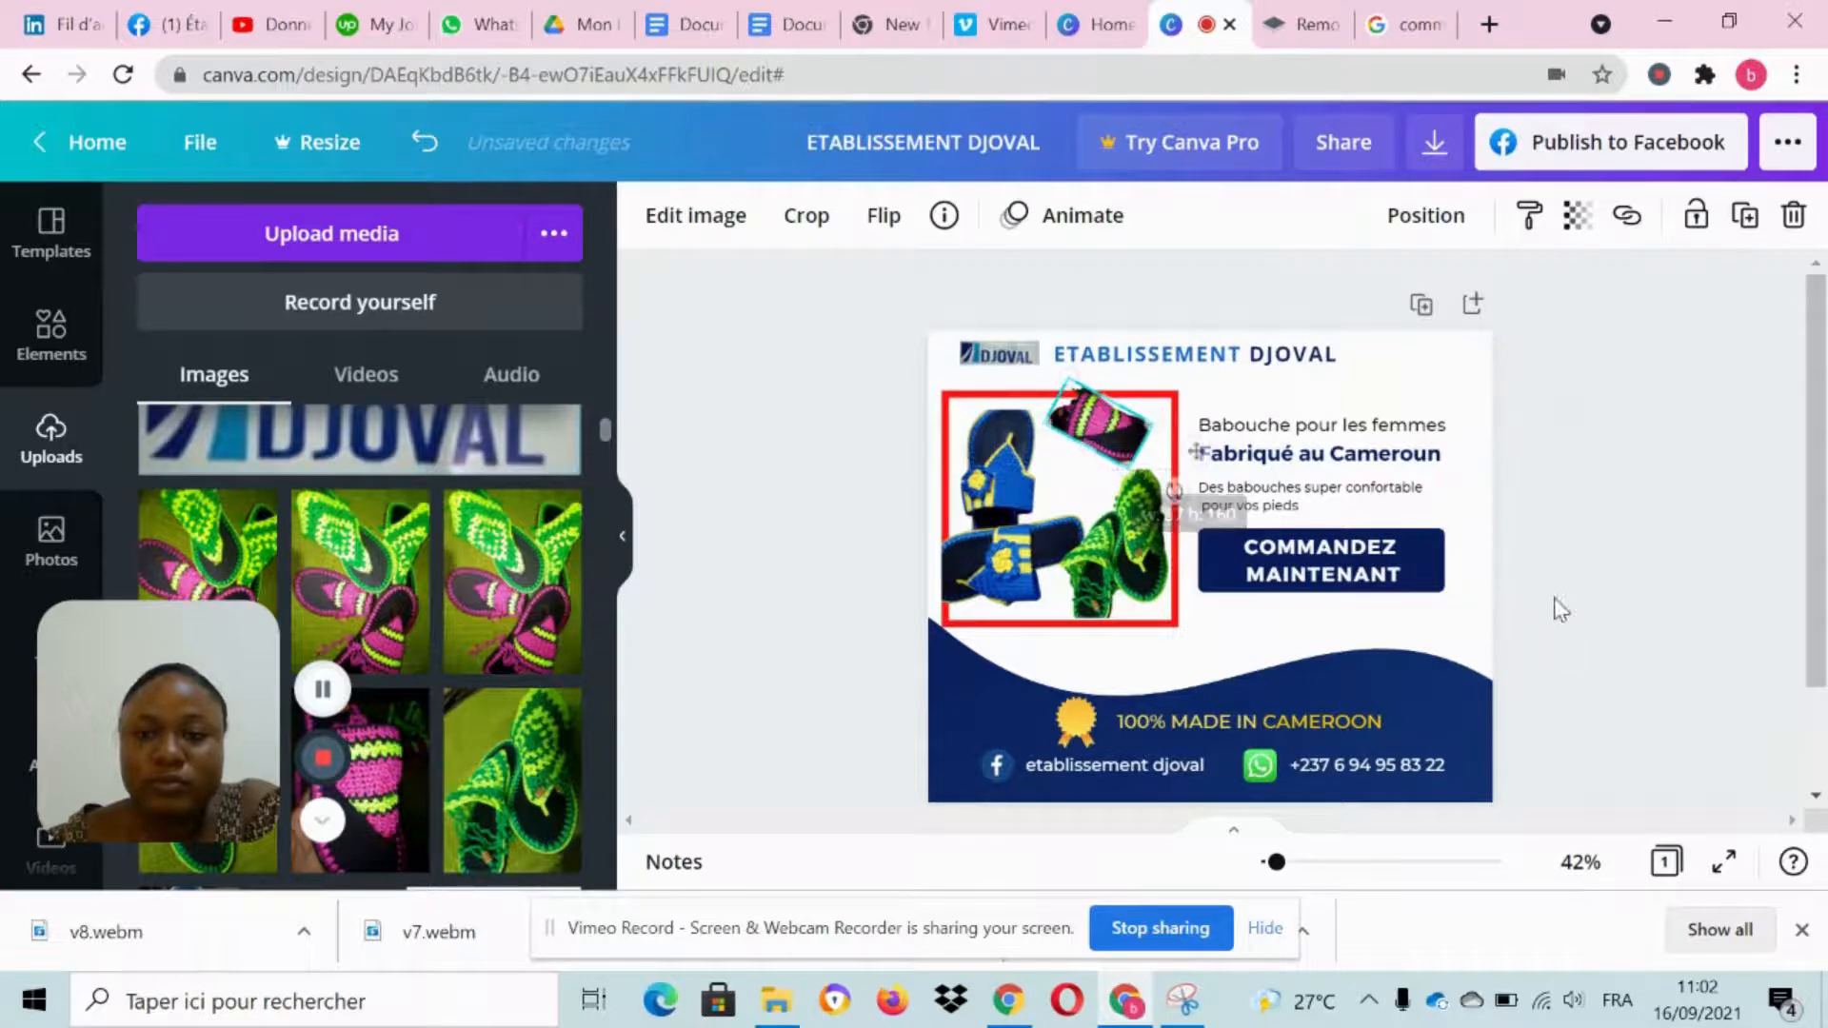
# Step: Undo the last two moves of the pink sandal photo and nudge it slightly along the red frame's upper edge
pyautogui.click(1676, 609)
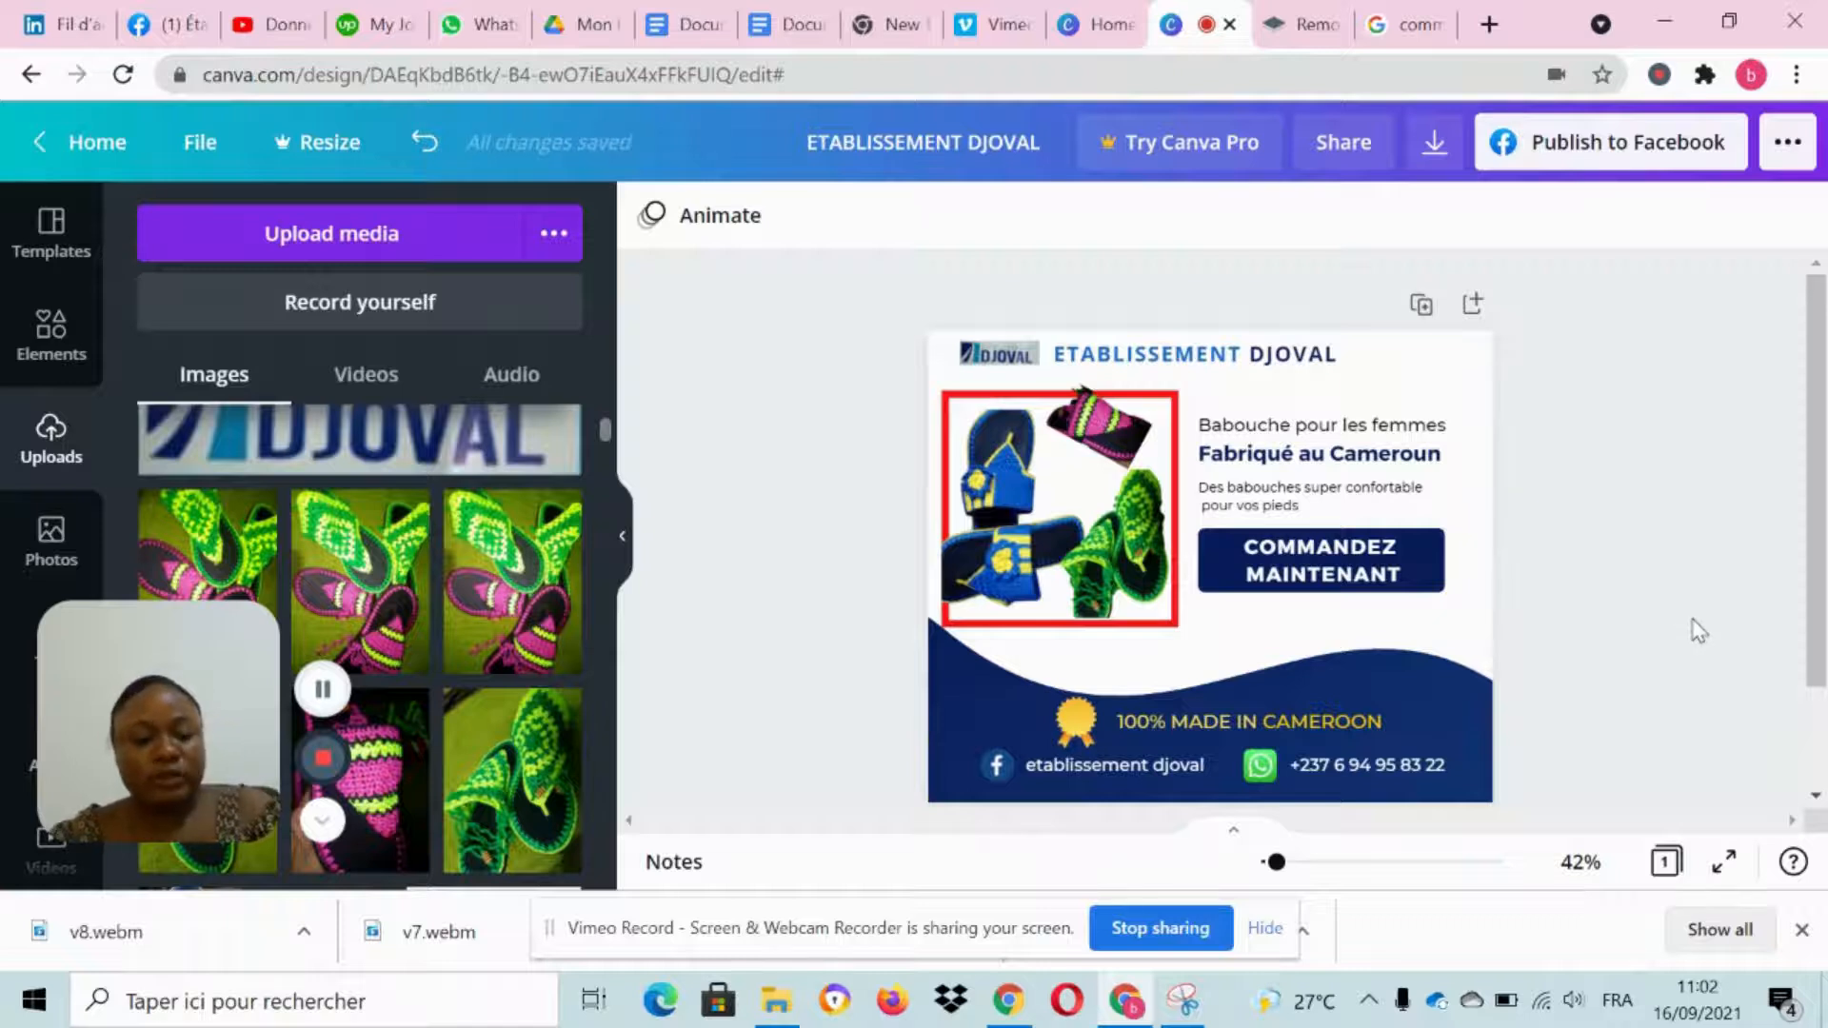
pyautogui.hotkey('ctrl', 'z')
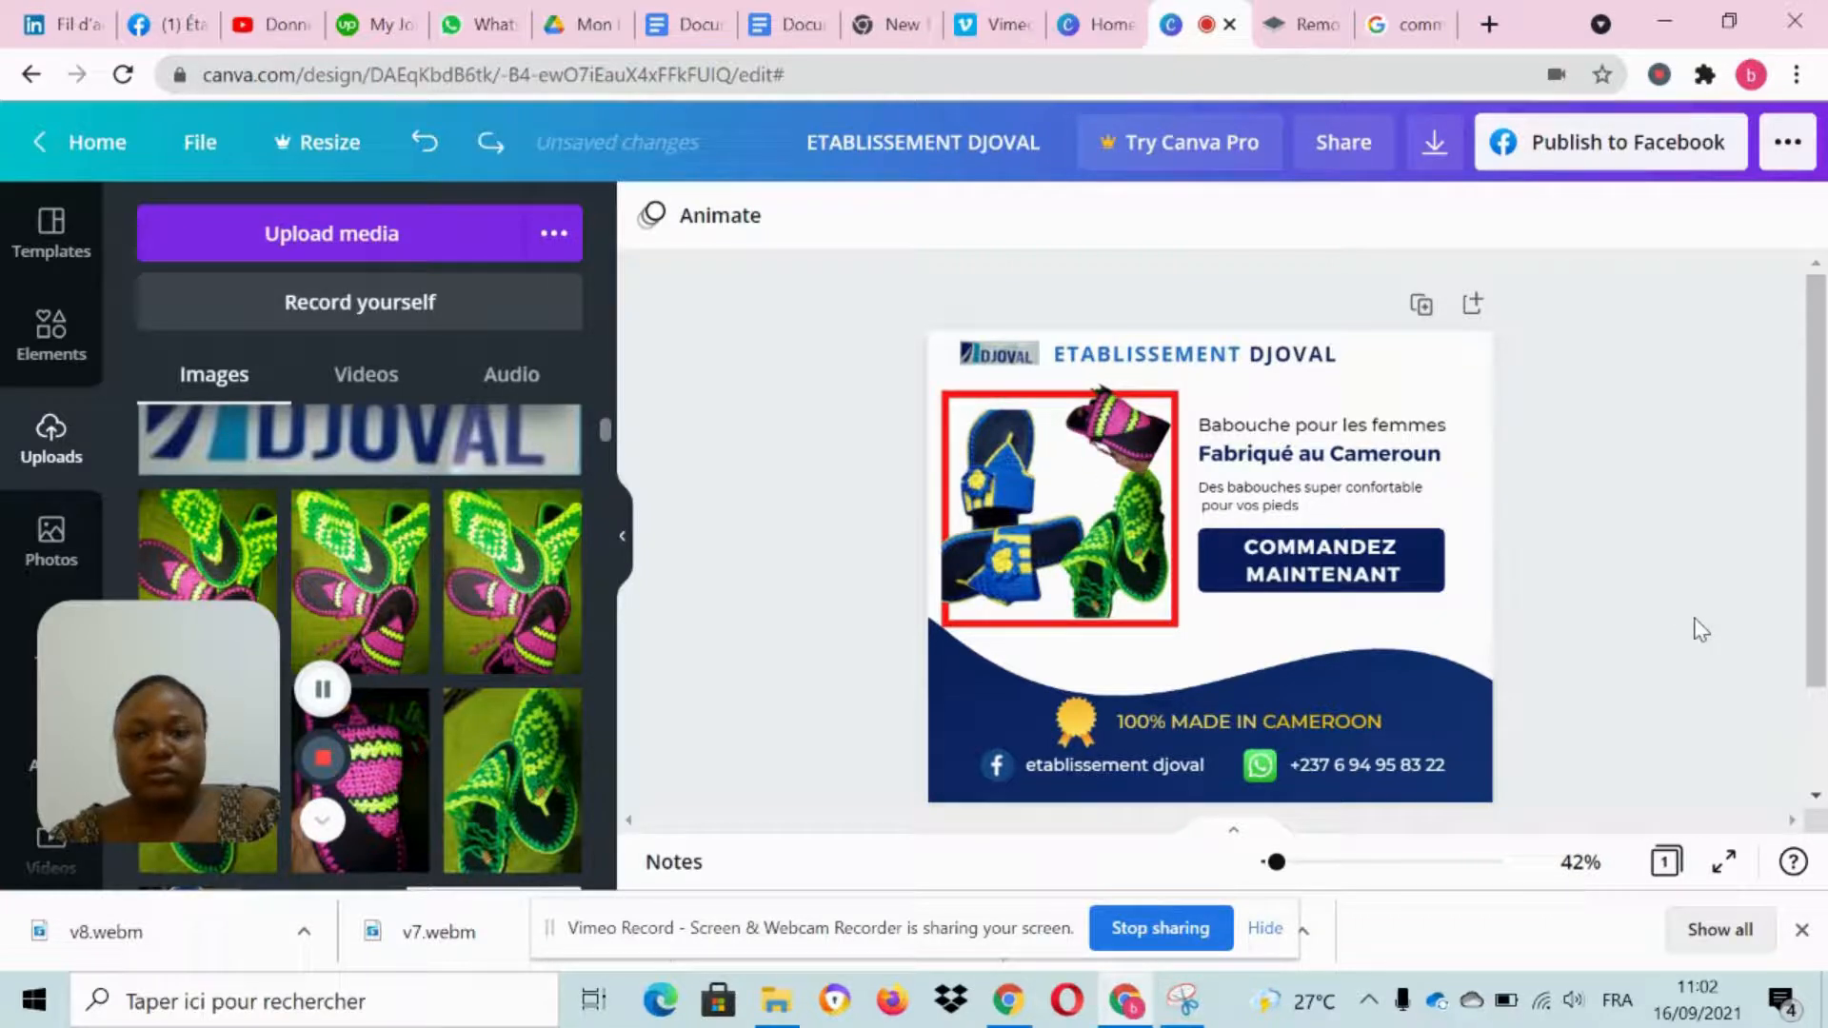
pyautogui.hotkey('ctrl', 'z')
pyautogui.click(1105, 446)
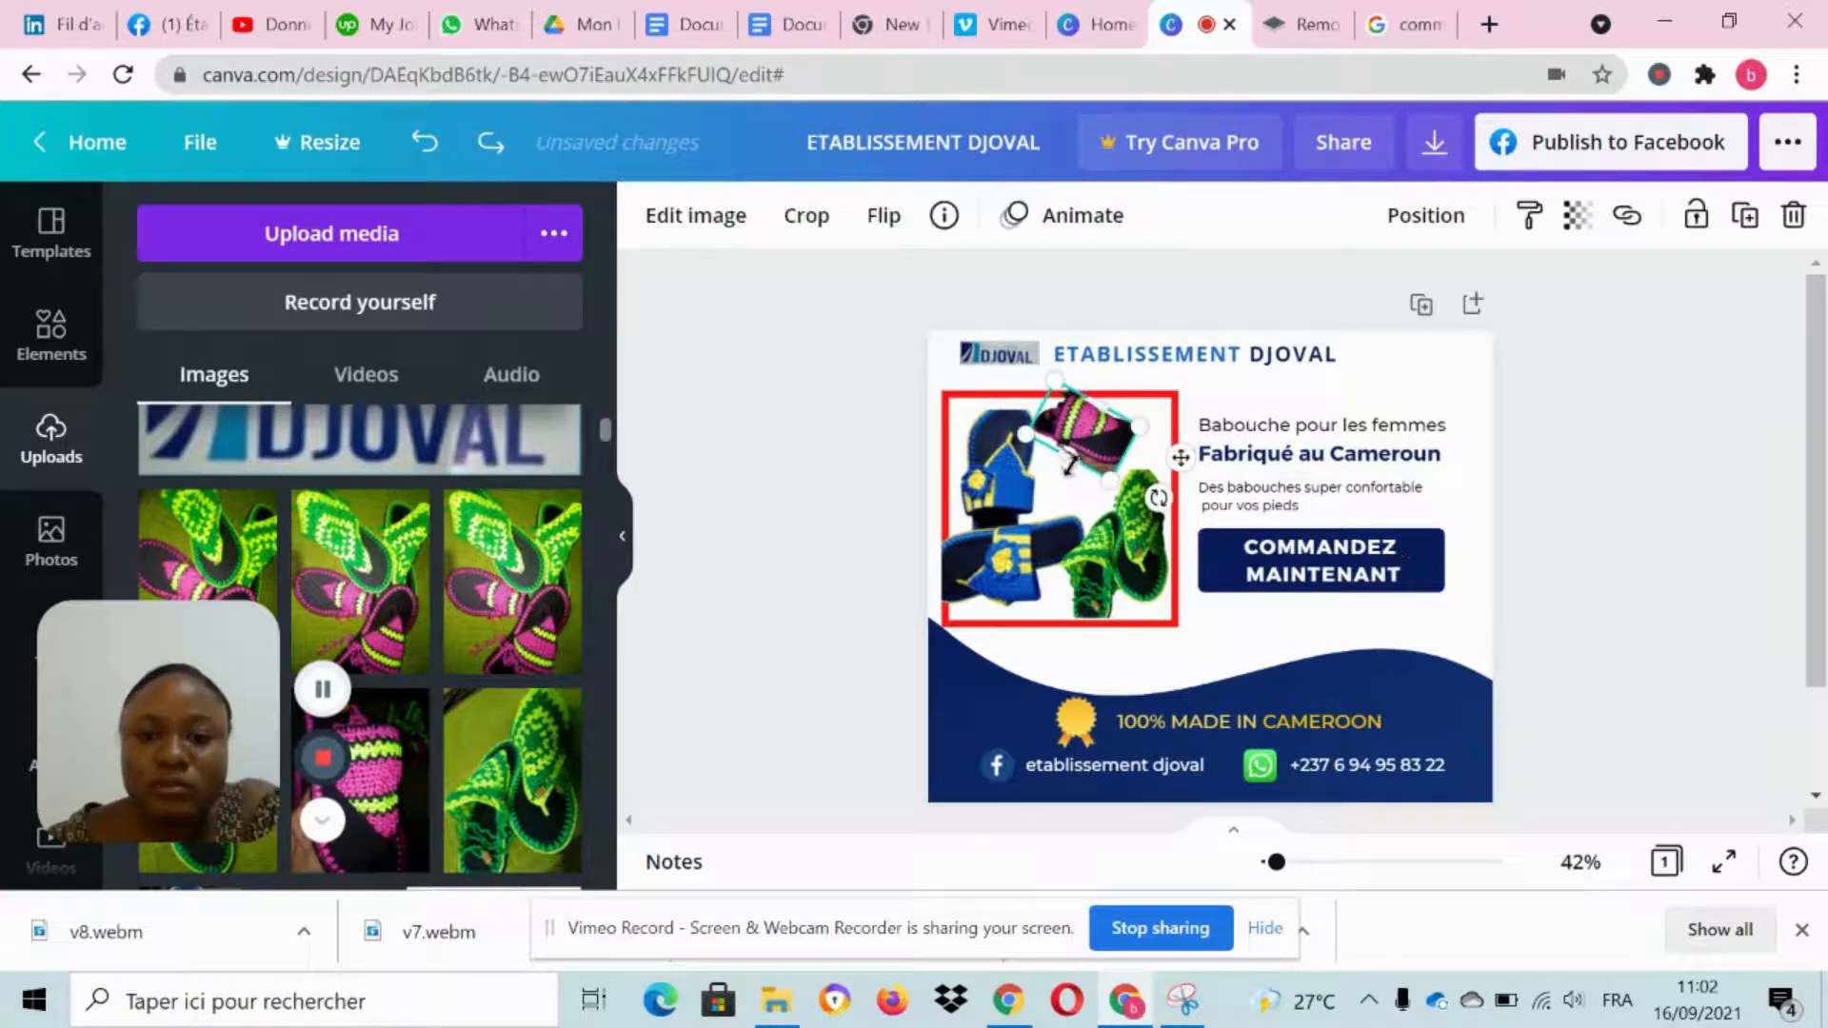
pyautogui.moveTo(1071, 457); pyautogui.dragTo(1078, 459)
pyautogui.click(1712, 585)
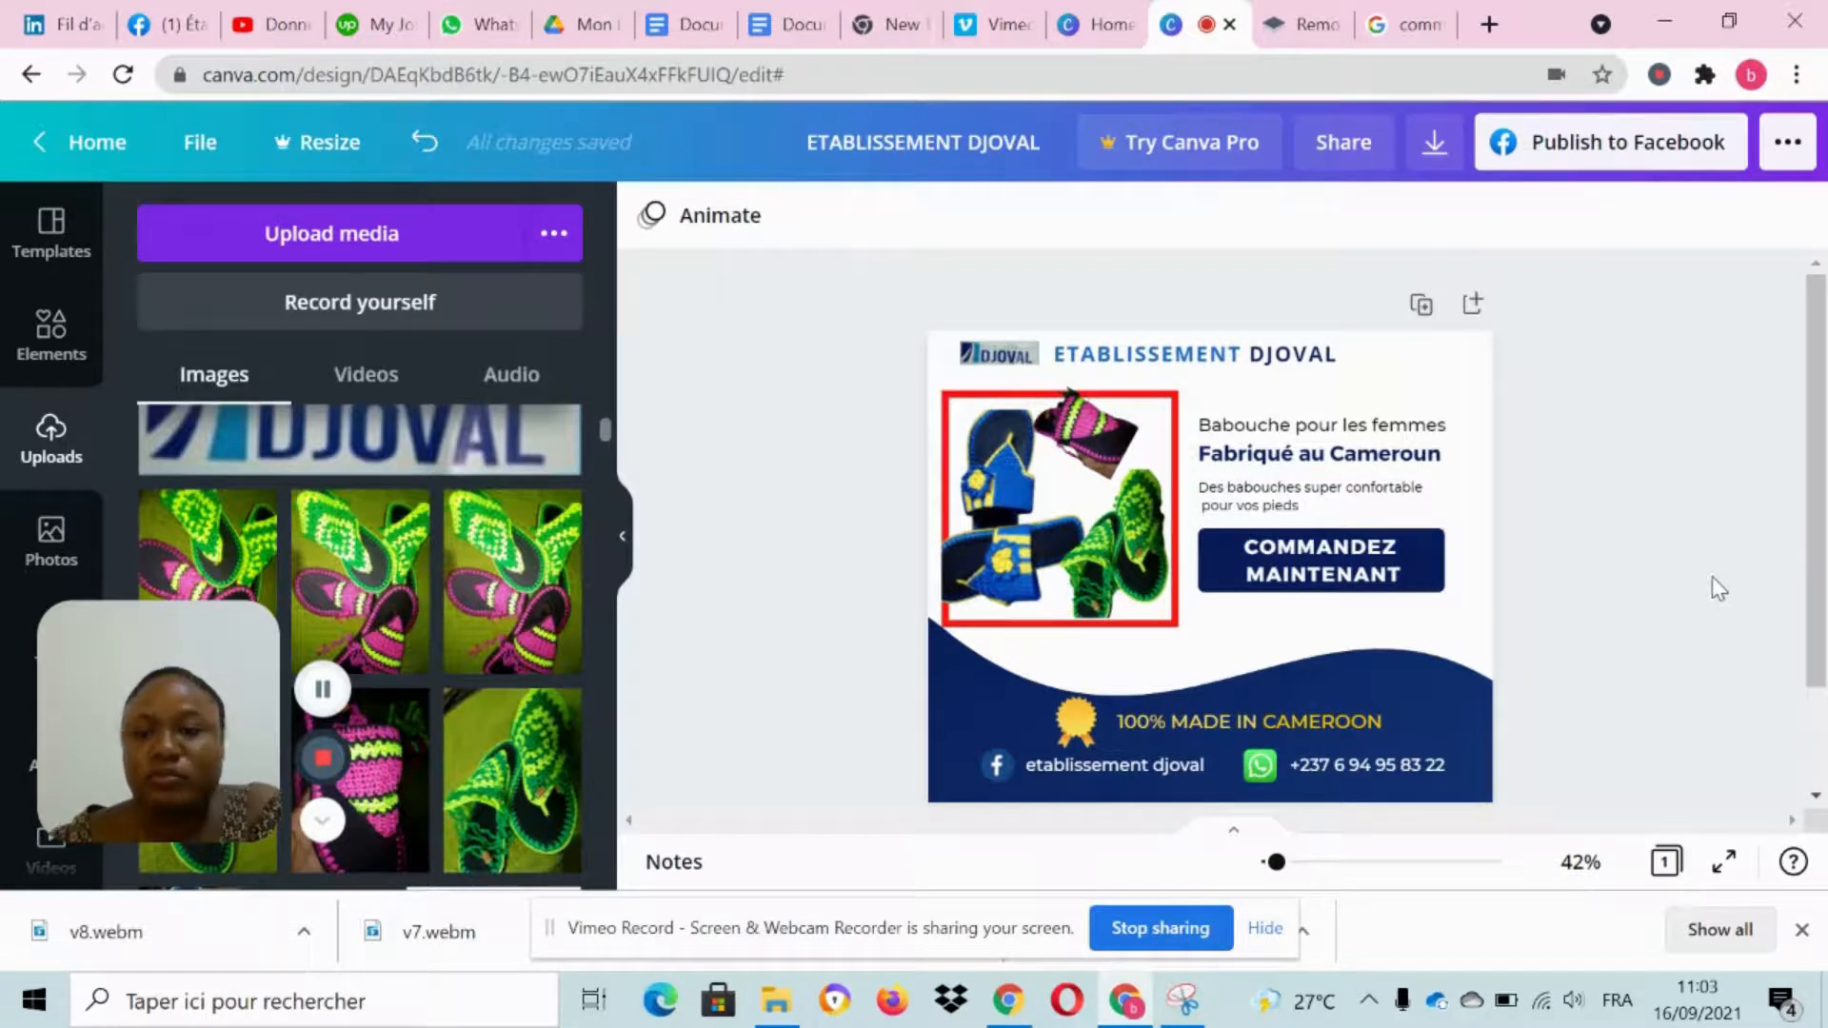
pyautogui.scroll(-2, 1725, 571)
pyautogui.scroll(2, 1726, 572)
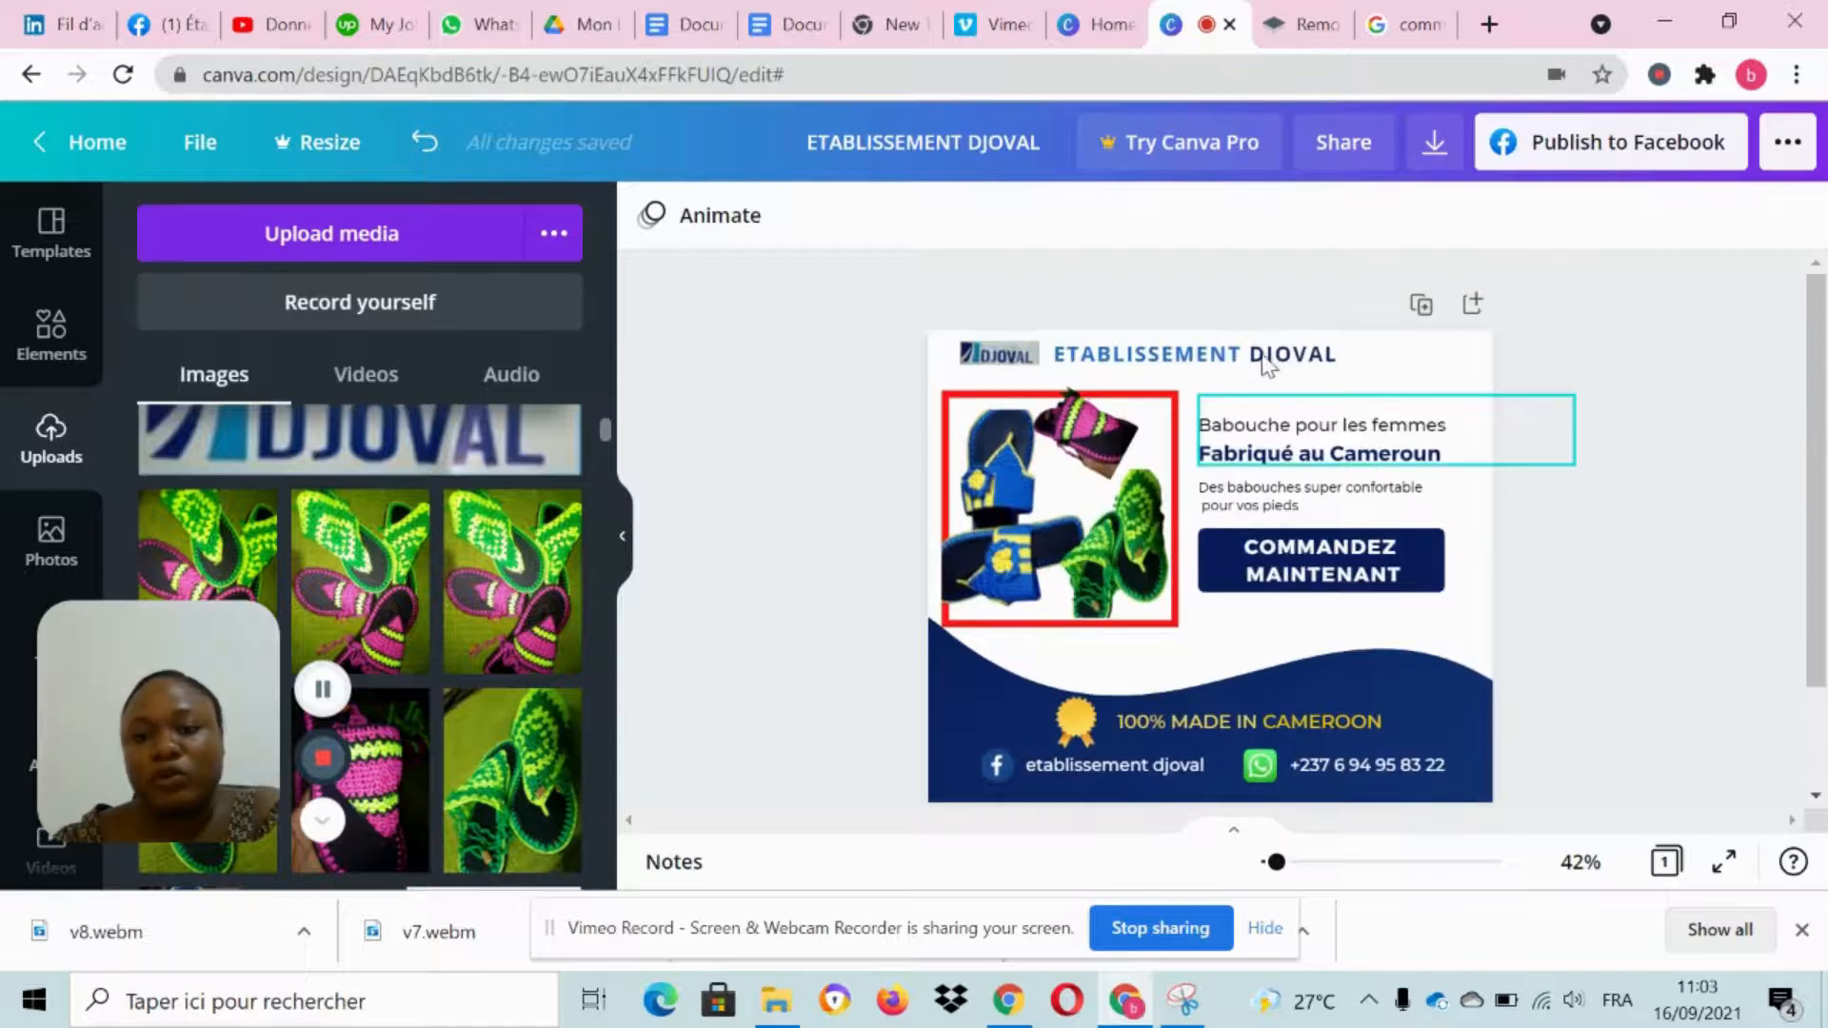
# Step: Enlarge the ETABLISSEMENT DJOVAL title to font size 31.2, and resize the DJOVAL logo to about 147 × 45, extending it left
pyautogui.click(1345, 366)
pyautogui.moveTo(1379, 369); pyautogui.dragTo(1392, 371)
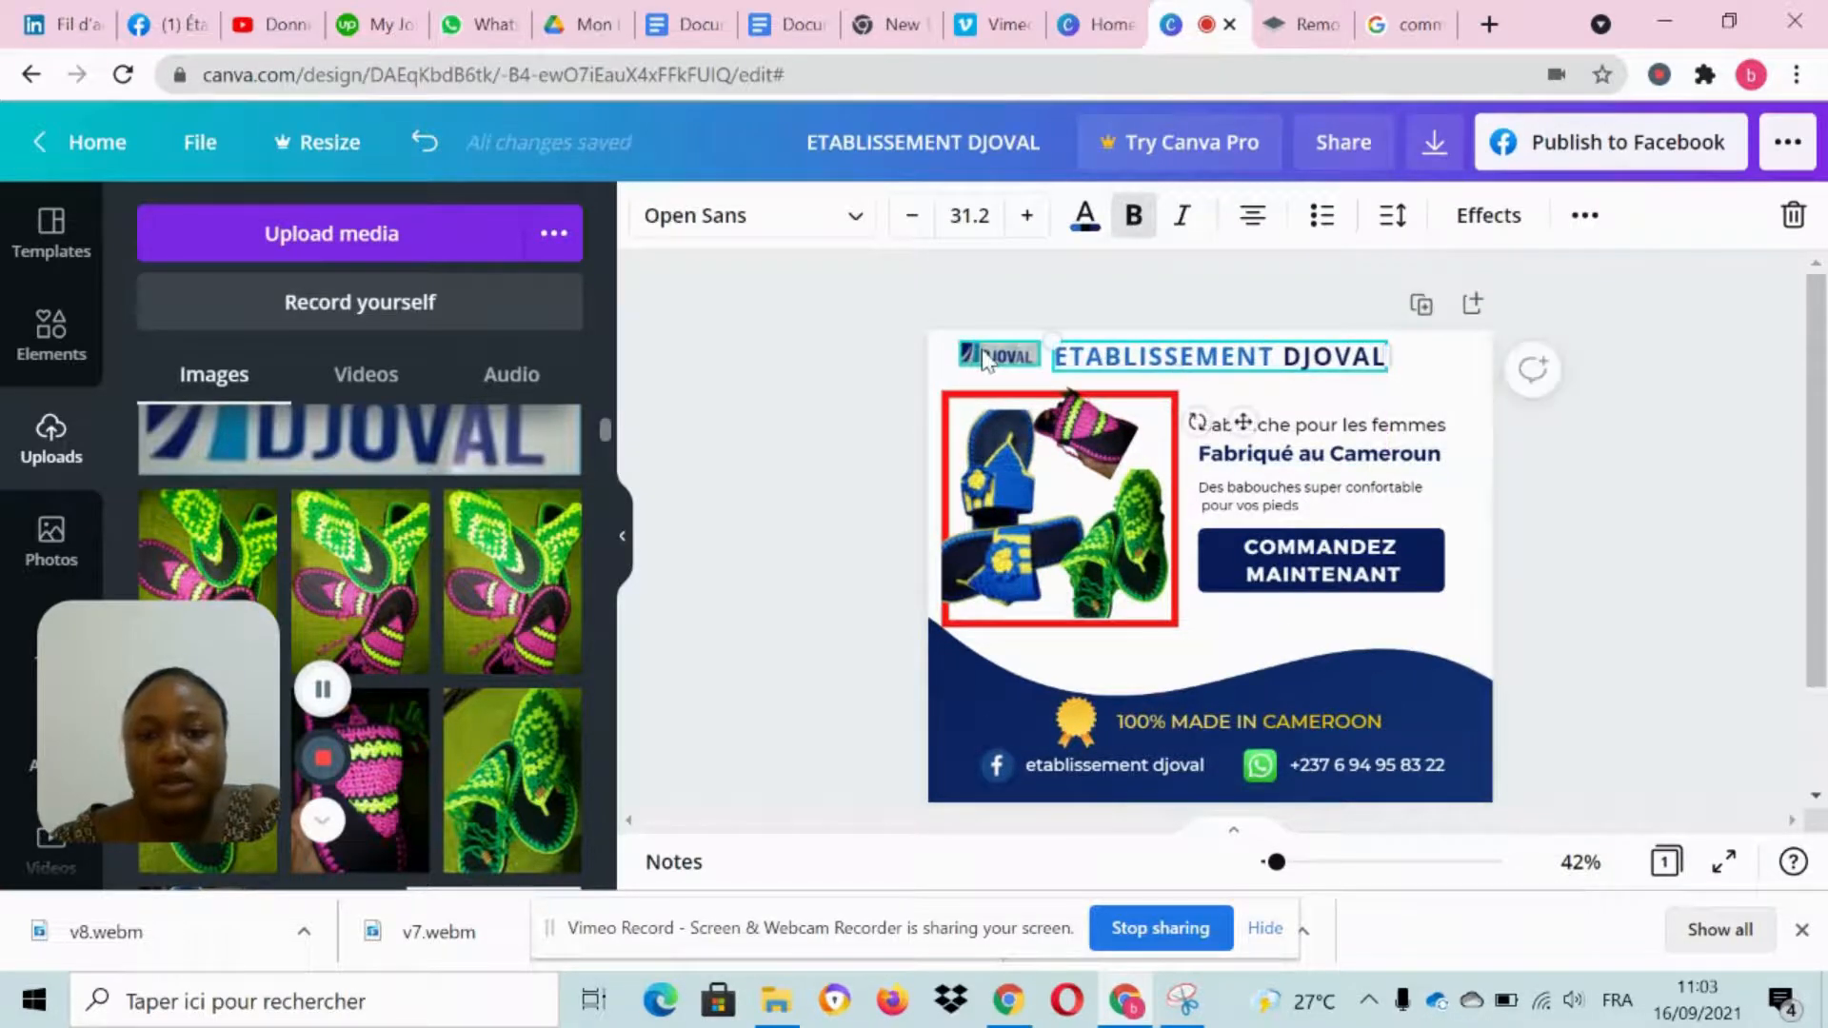
pyautogui.moveTo(967, 363); pyautogui.dragTo(1043, 363)
pyautogui.click(898, 366)
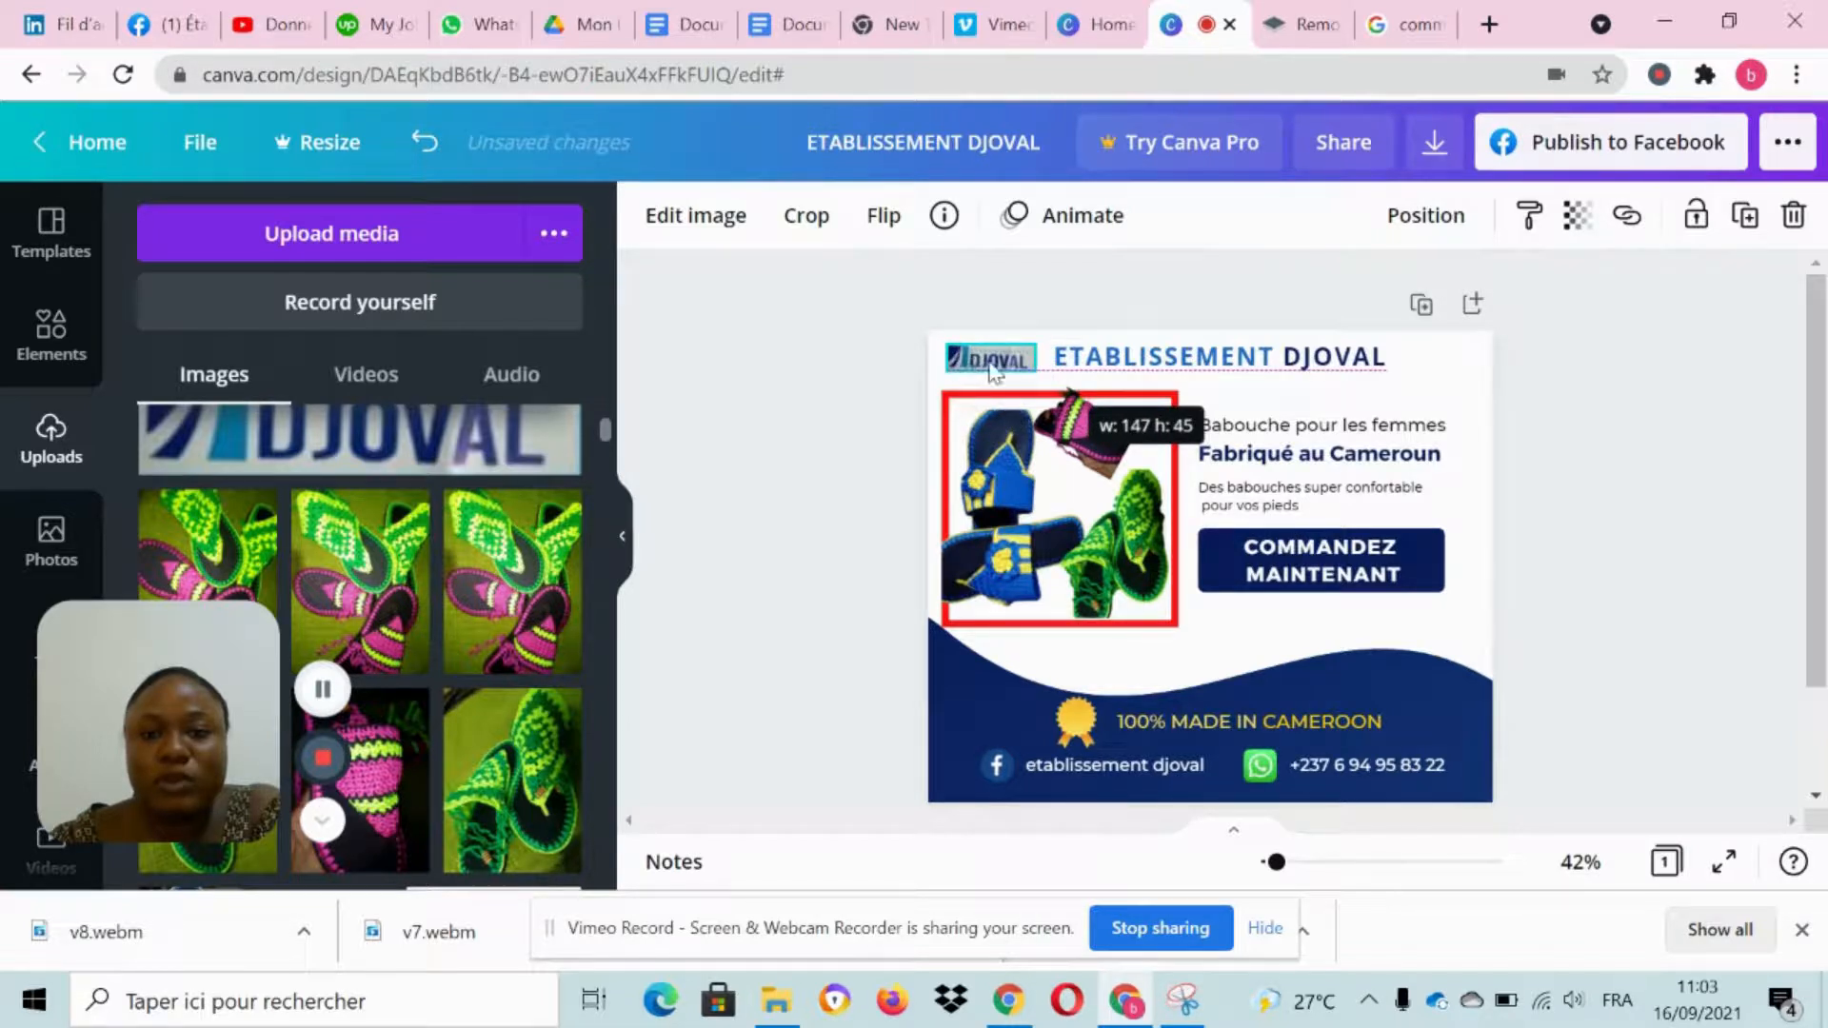
# Step: Shift the ETABLISSEMENT DJOVAL title slightly right, keeping it level with the logo
pyautogui.click(1101, 369)
pyautogui.moveTo(1097, 360); pyautogui.dragTo(1124, 350)
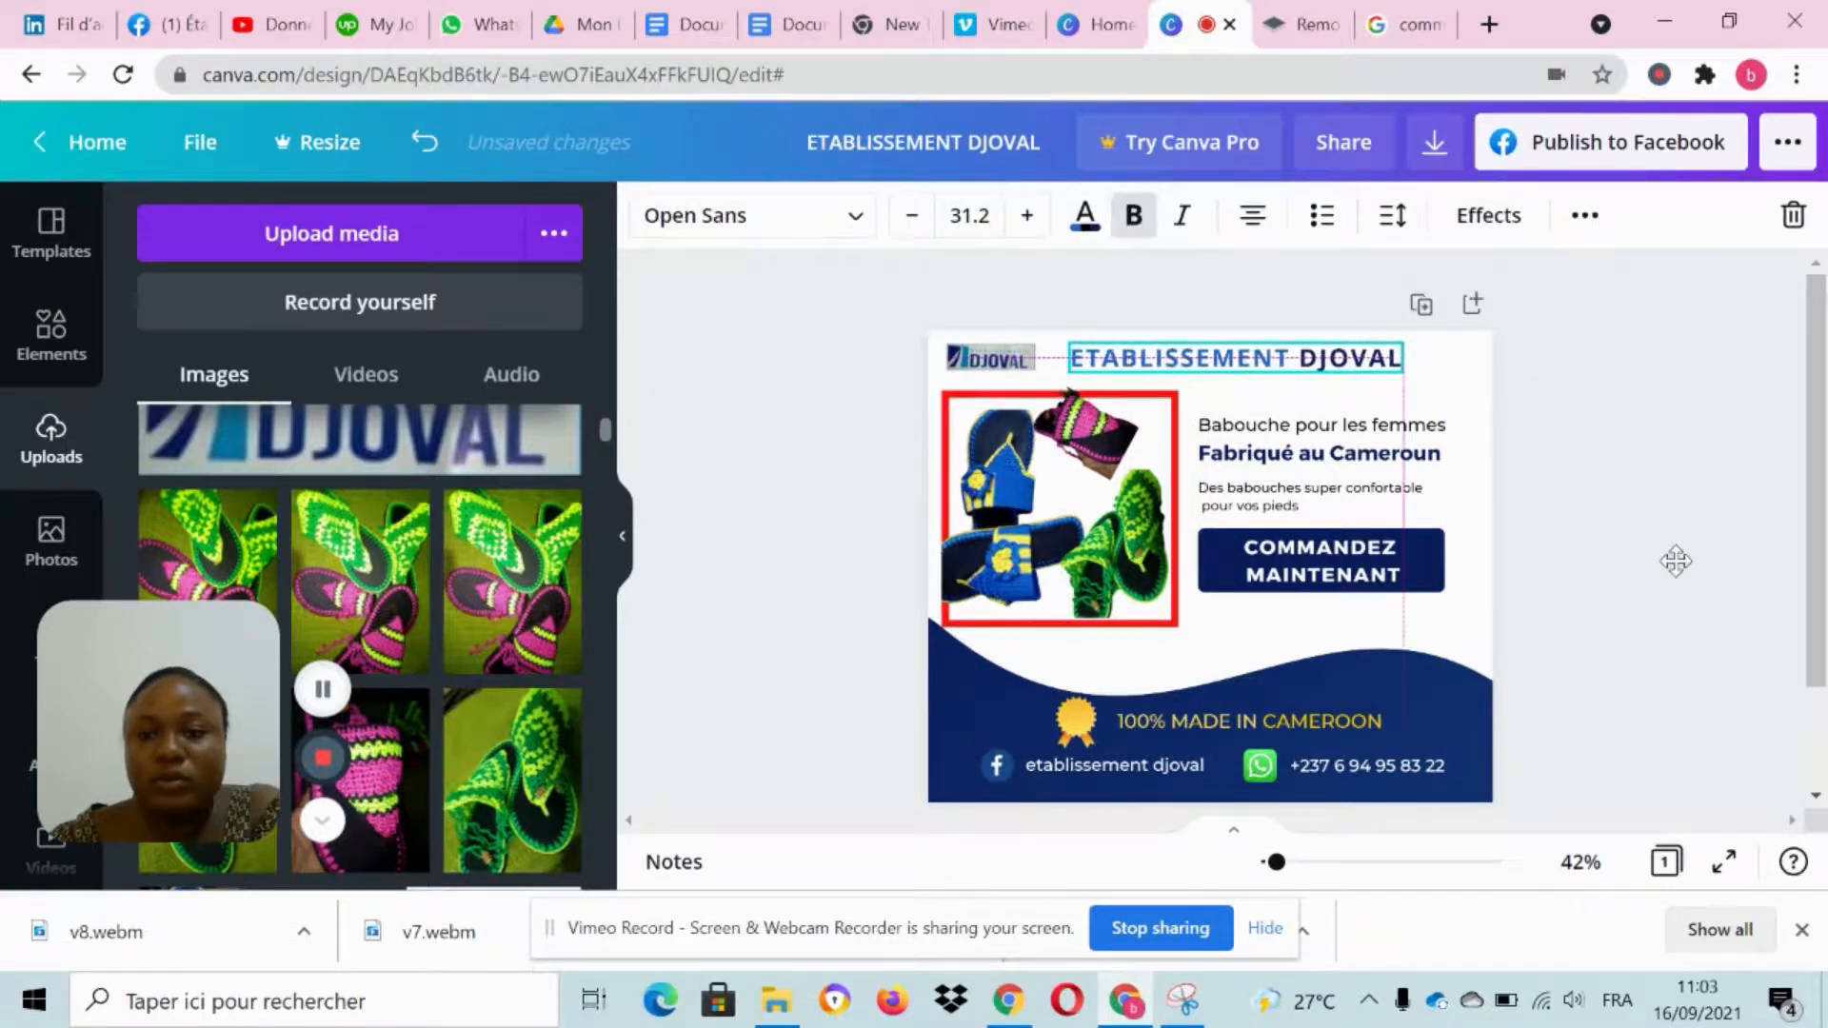
pyautogui.click(1737, 593)
pyautogui.scroll(-2, 1731, 592)
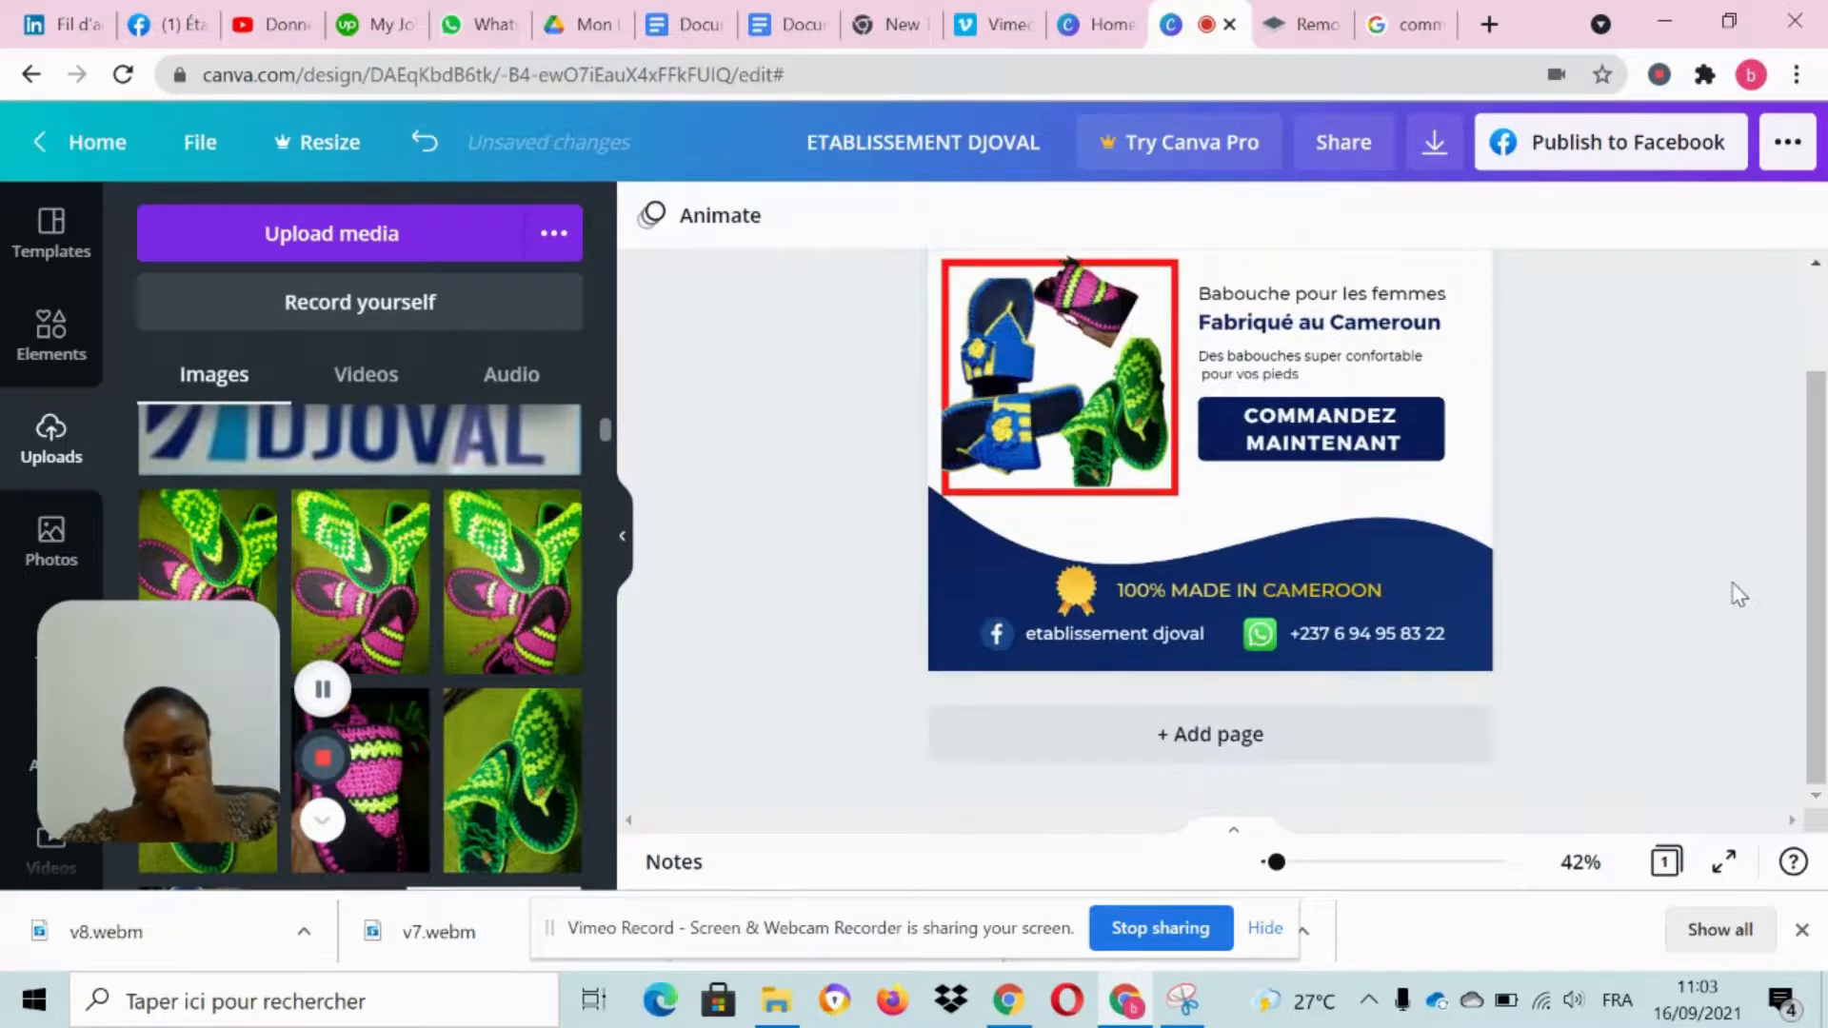
pyautogui.scroll(2, 1739, 594)
pyautogui.scroll(-2, 1731, 600)
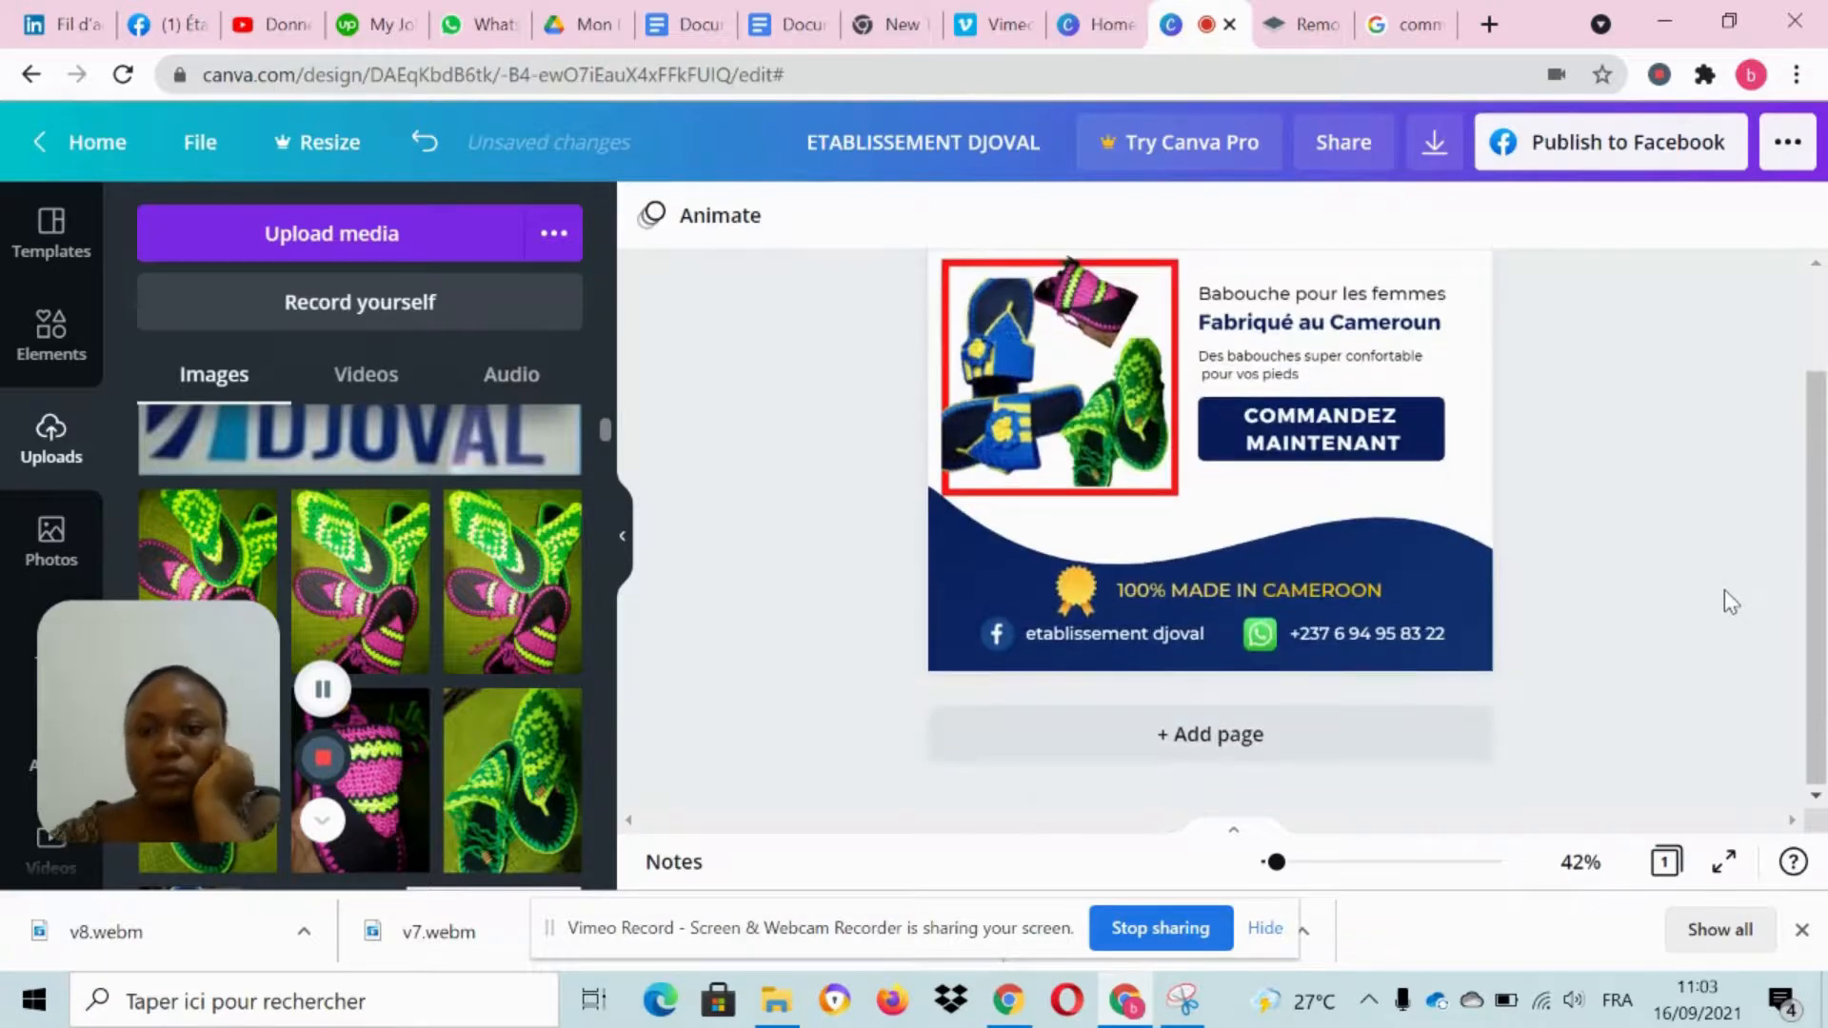
pyautogui.scroll(2, 1732, 600)
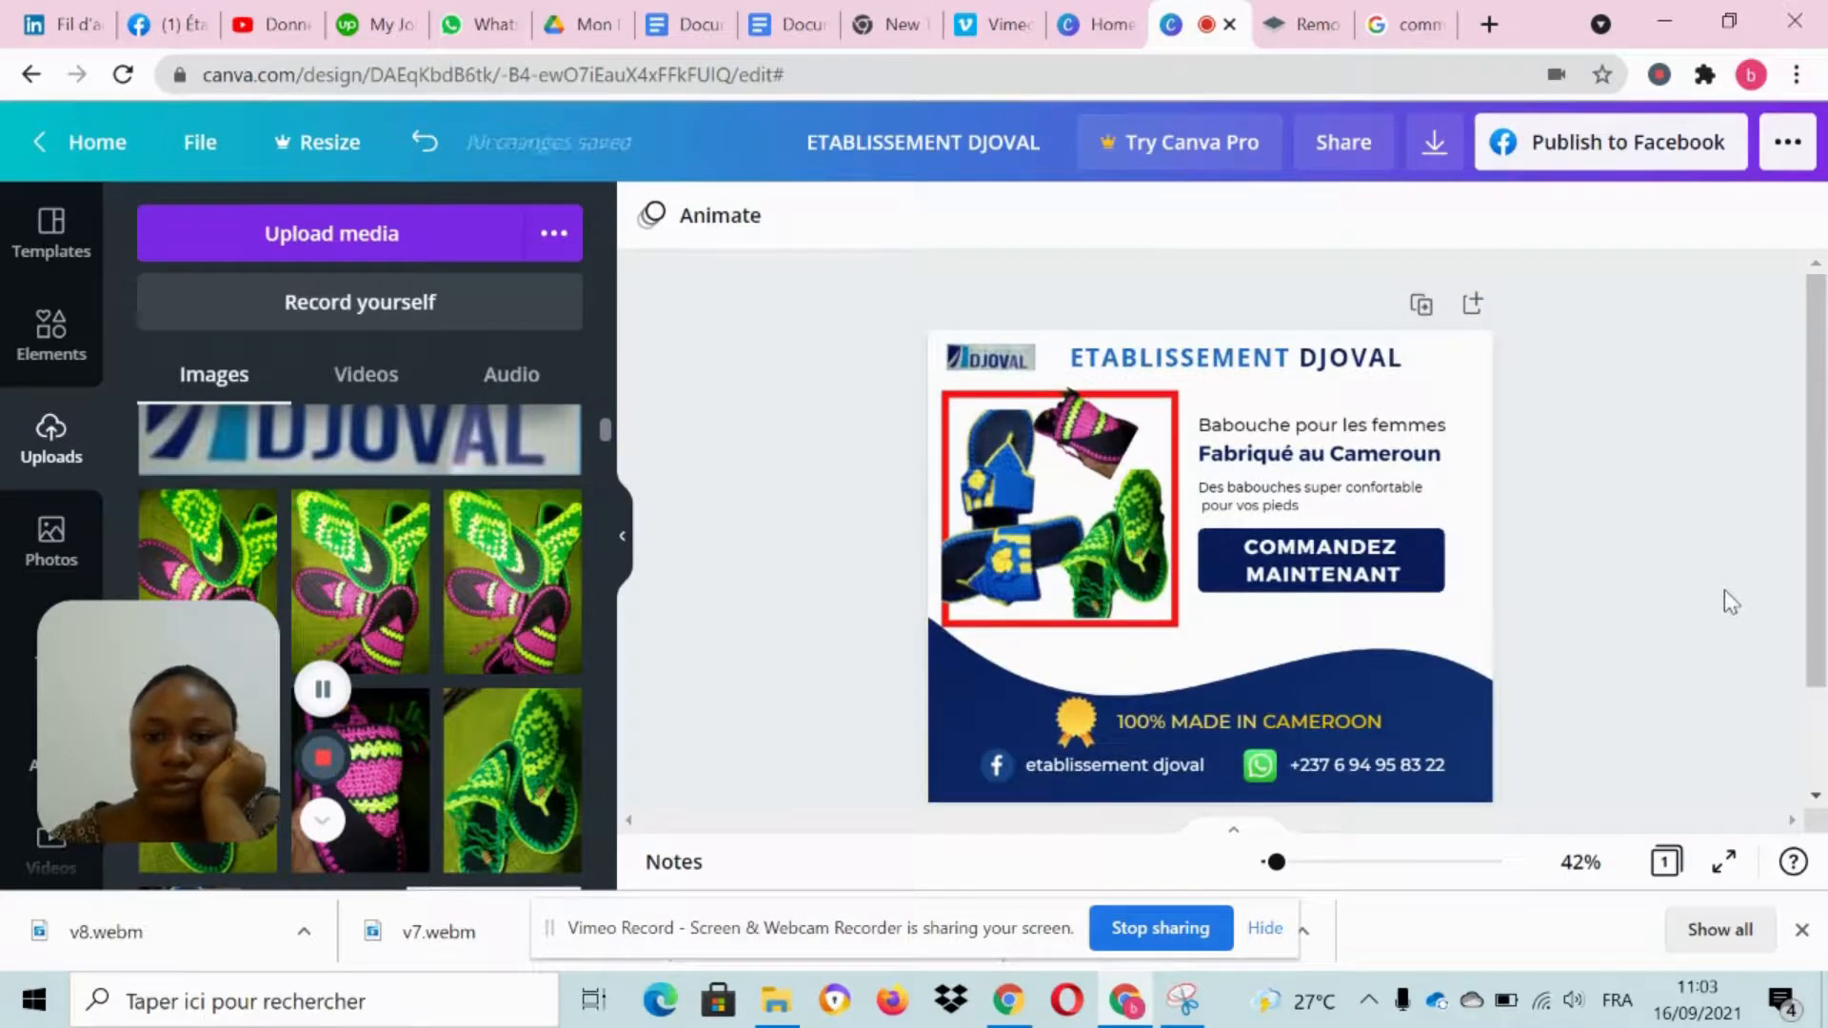
pyautogui.scroll(-2, 1725, 593)
pyautogui.scroll(2, 1725, 592)
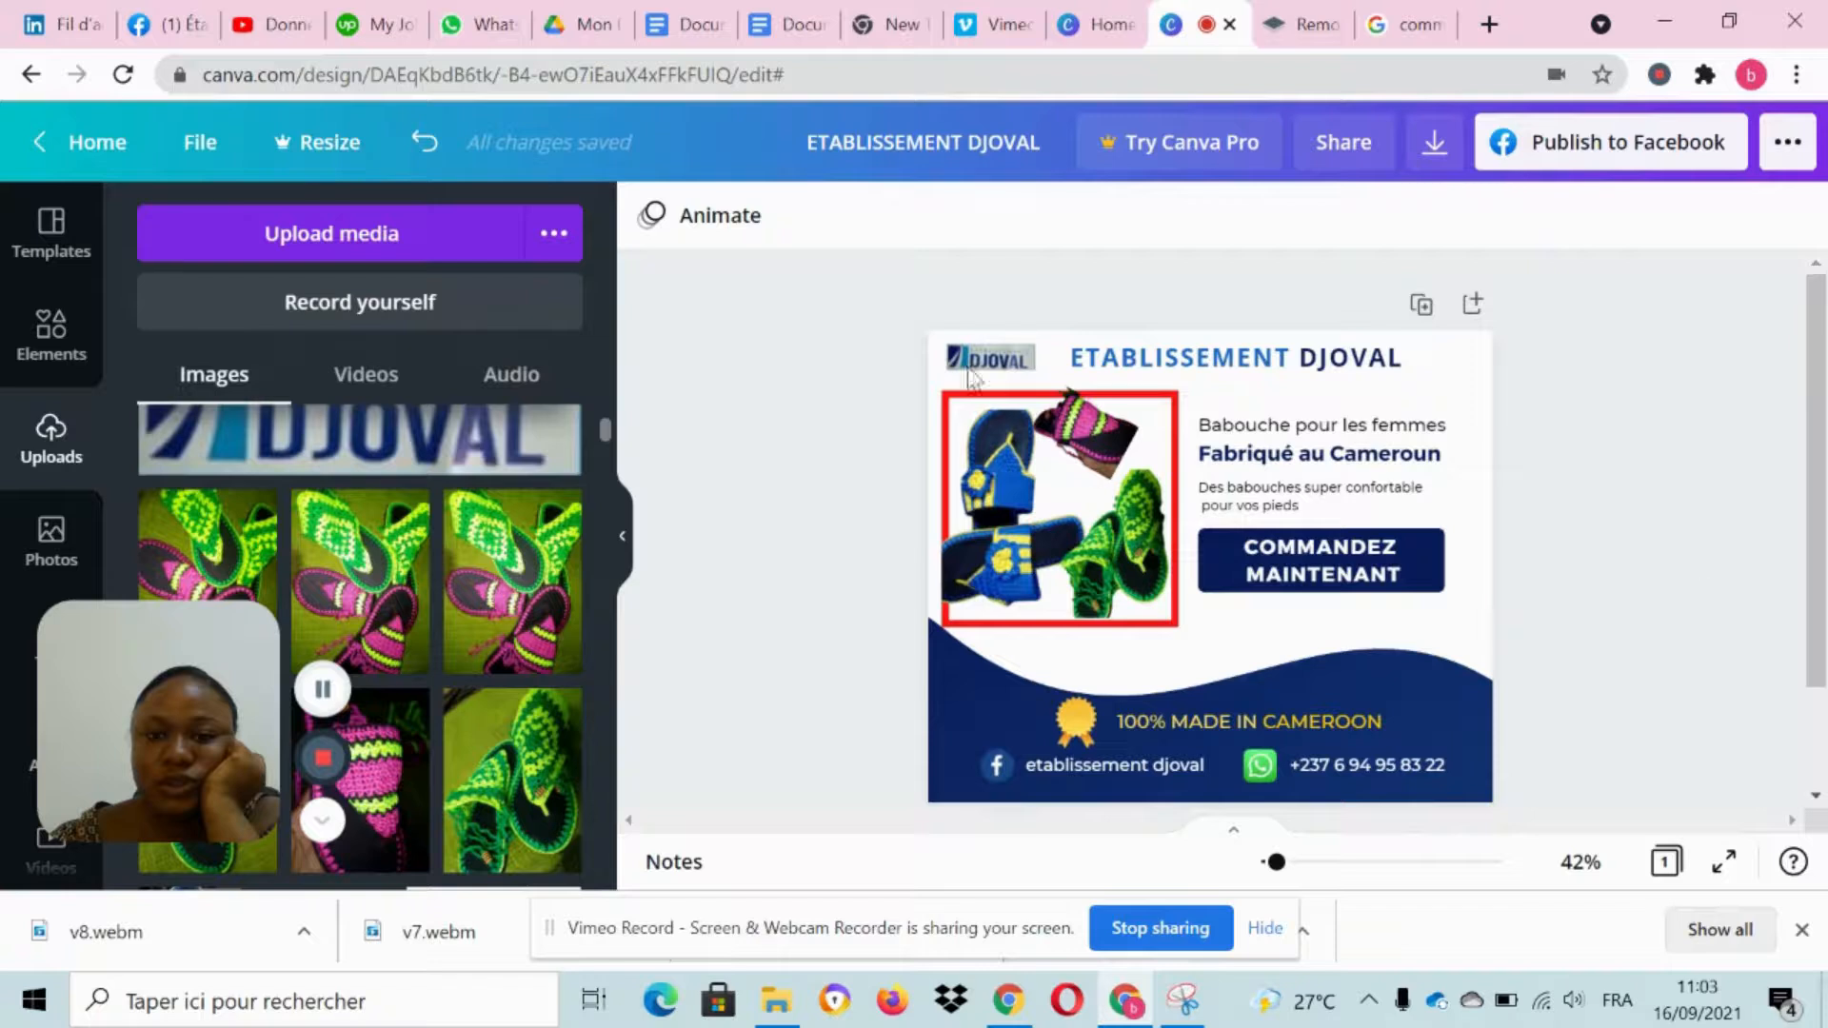
pyautogui.moveTo(898, 316); pyautogui.dragTo(1418, 592)
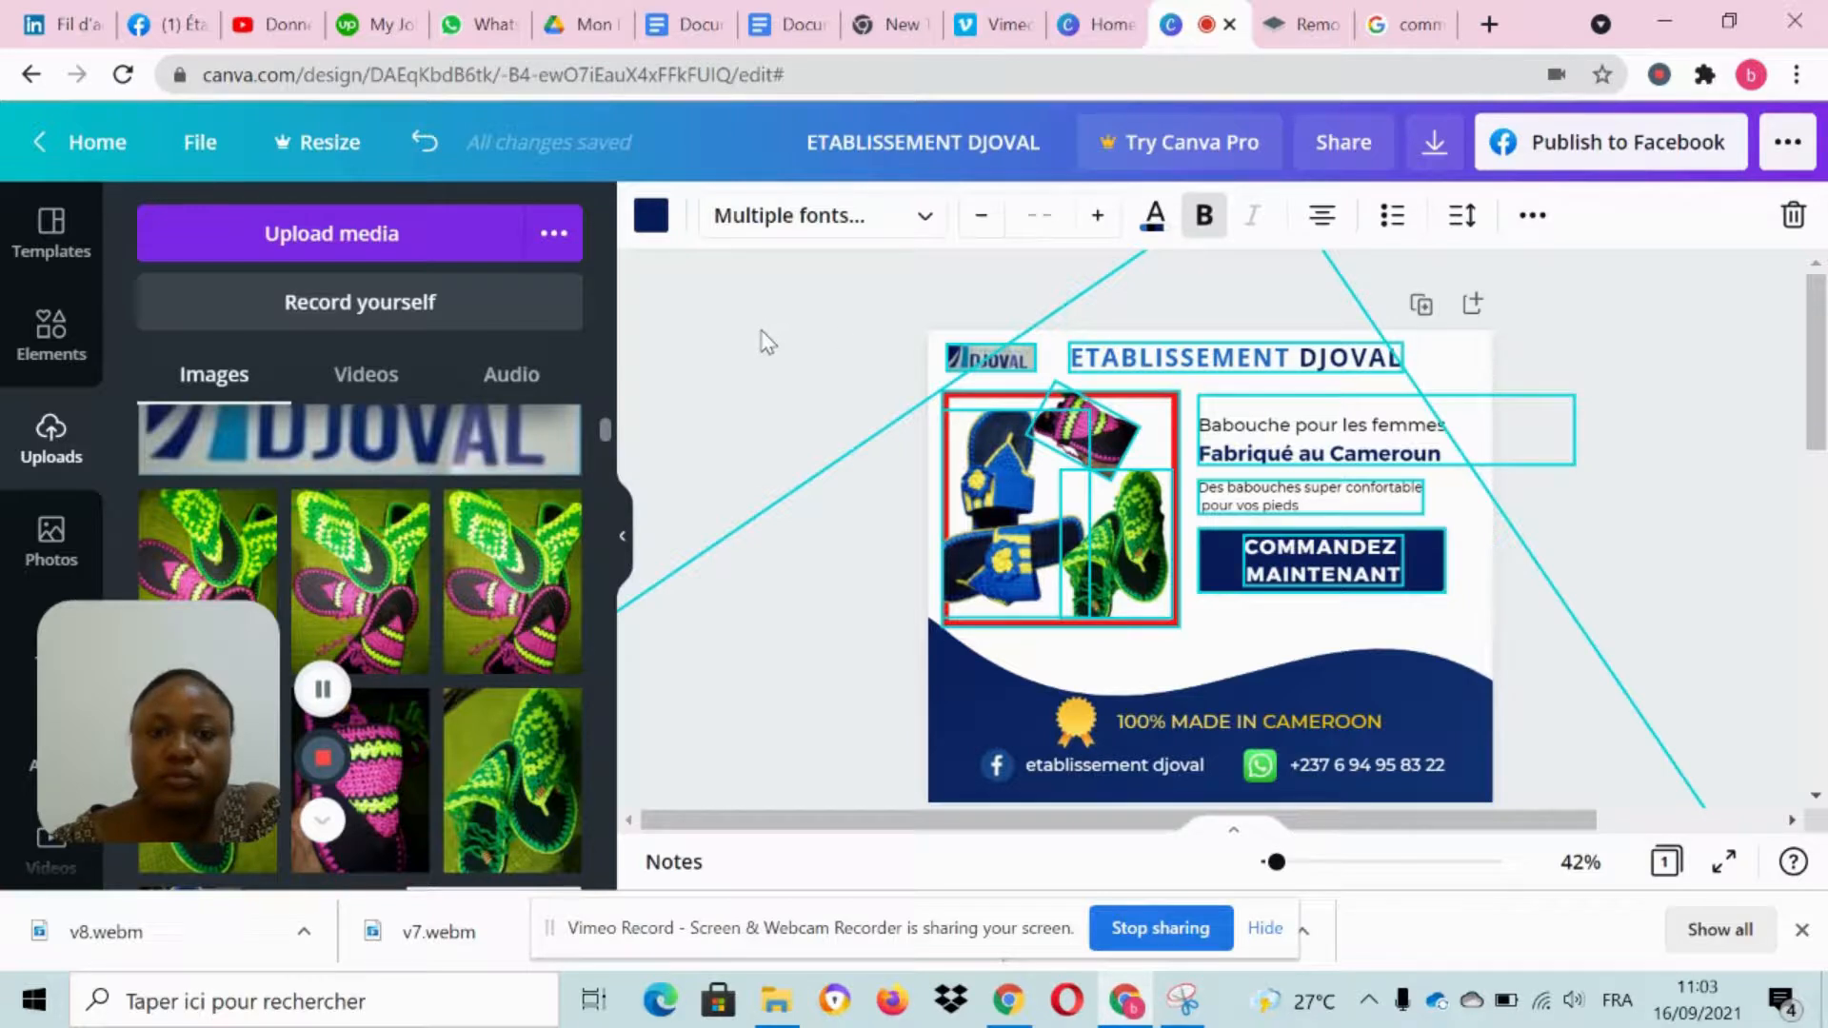
pyautogui.rightClick(711, 357)
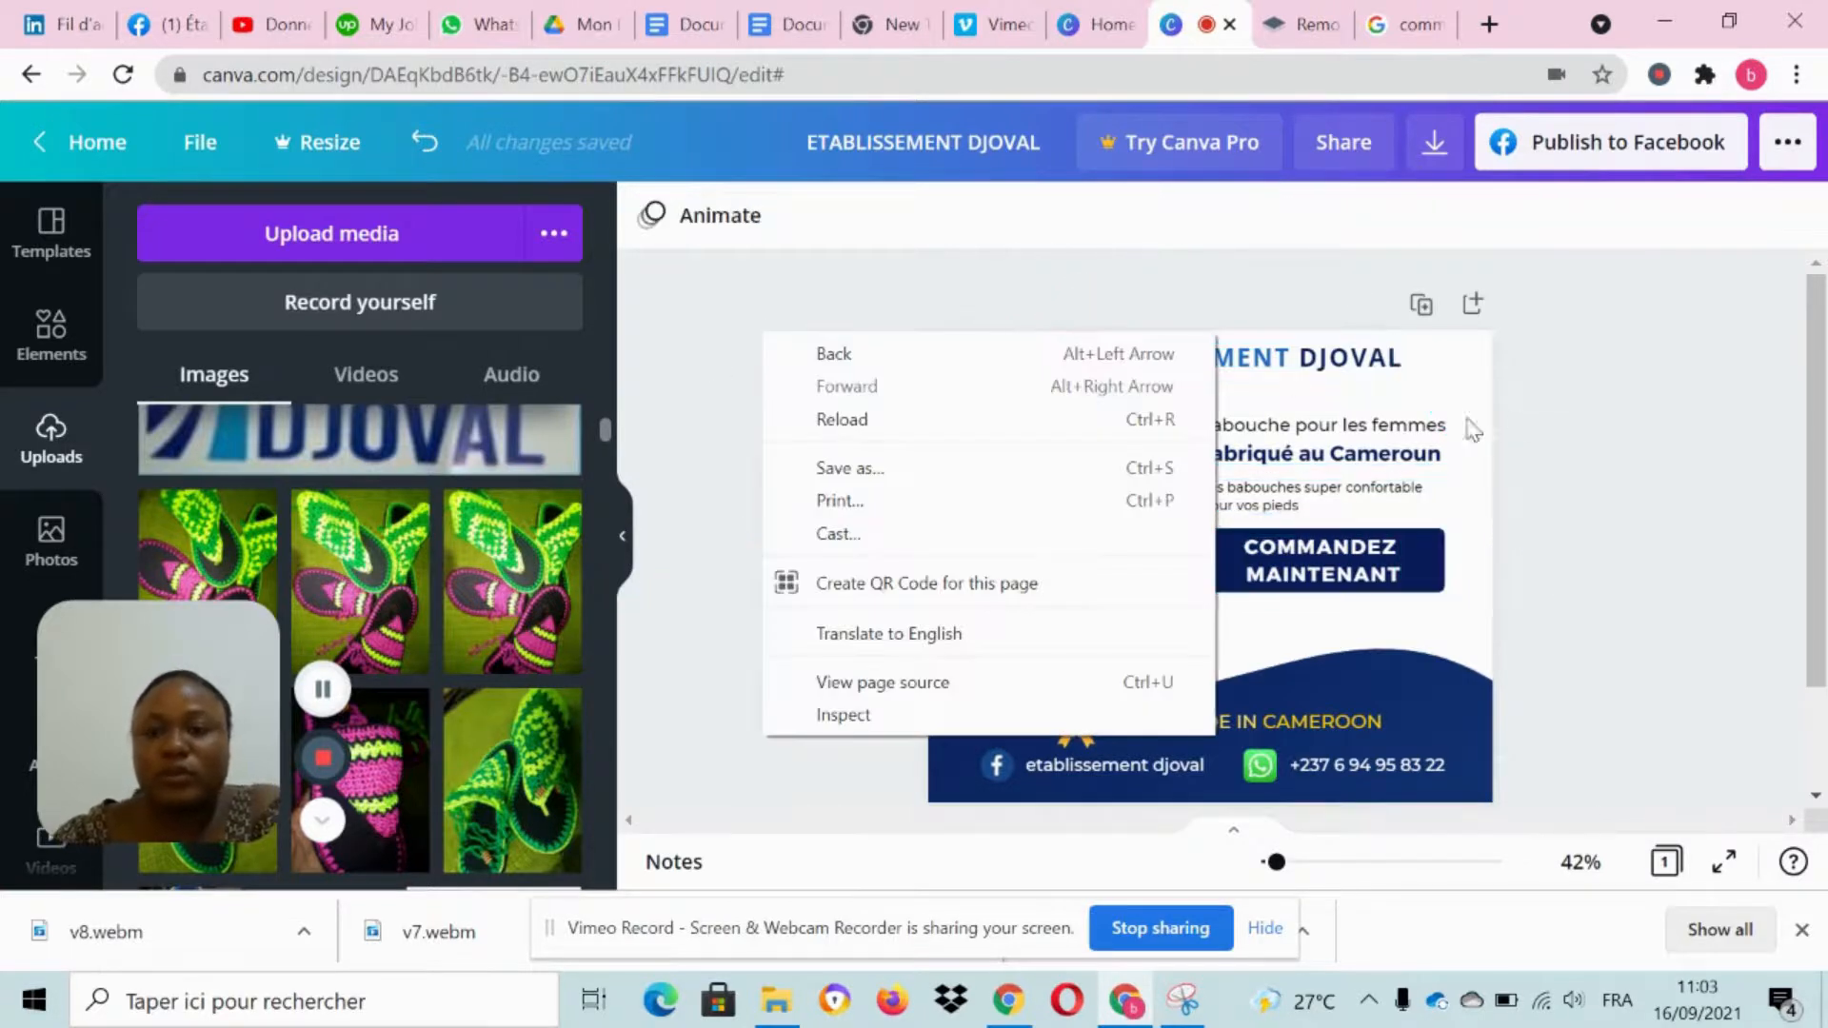
pyautogui.click(1533, 417)
pyautogui.moveTo(933, 419); pyautogui.dragTo(962, 417)
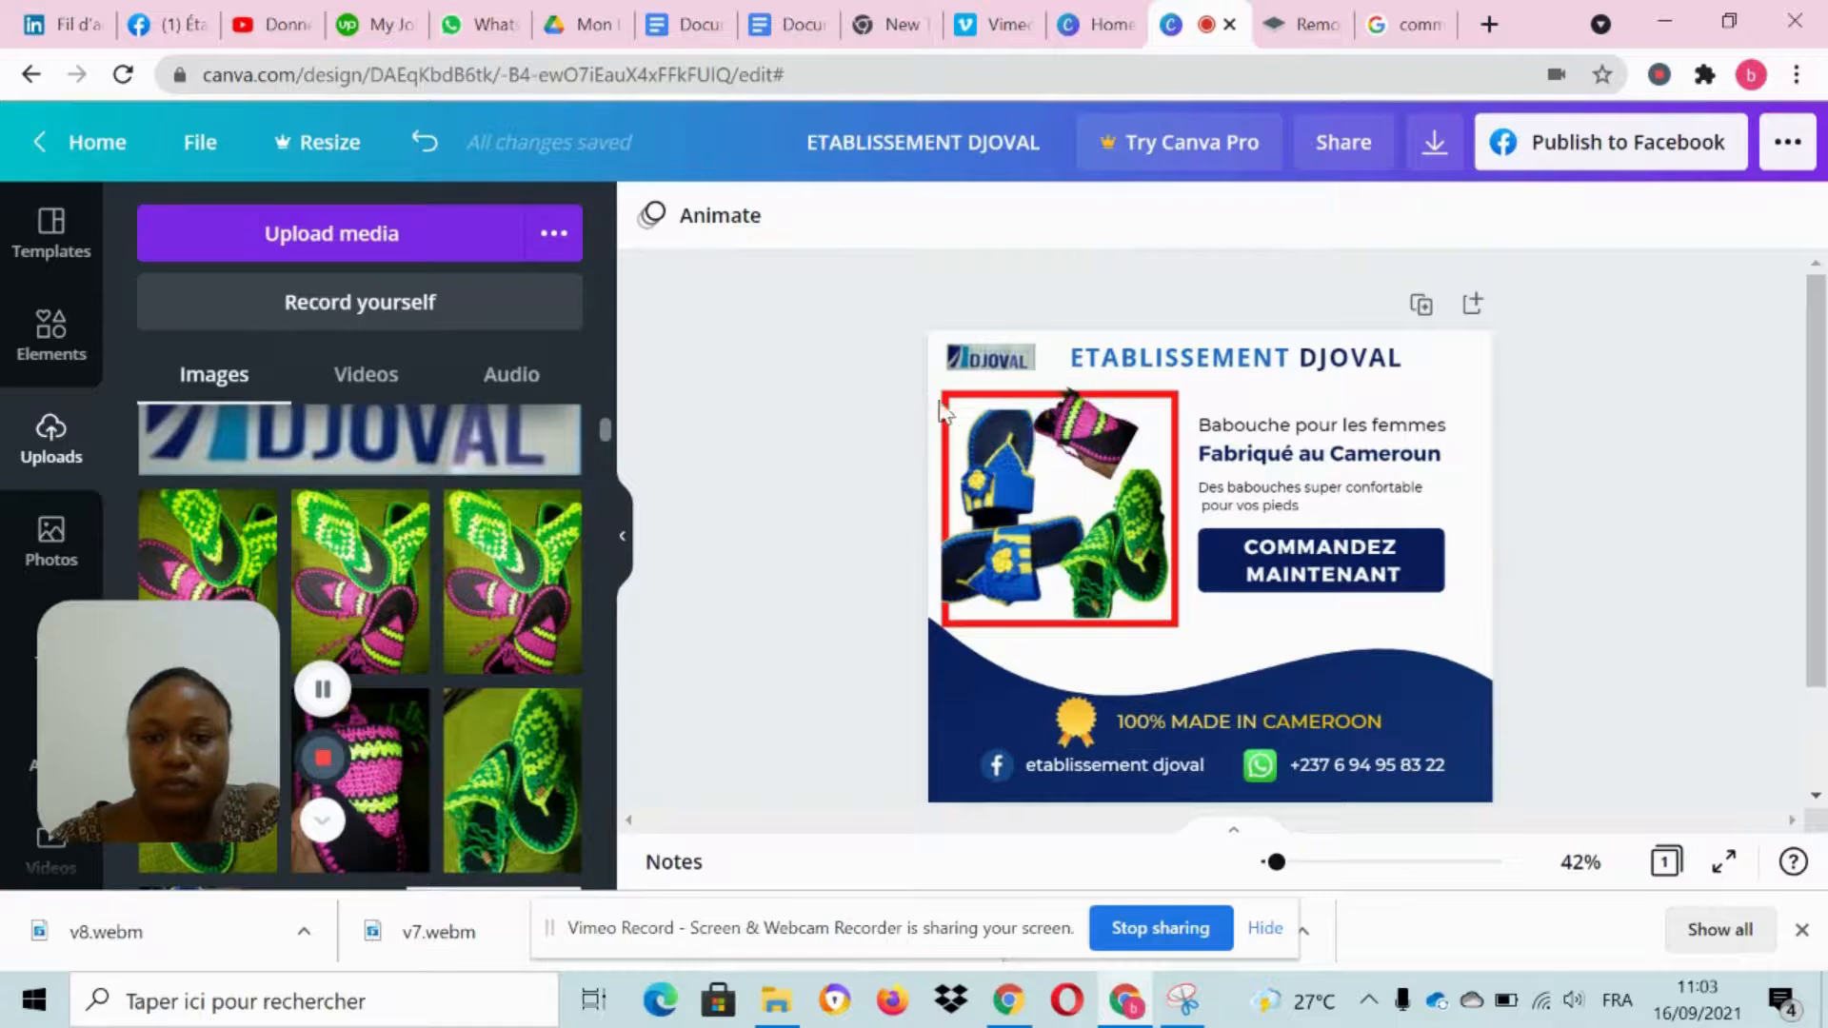
# Step: Move the red frame, sandal photos, text blocks and COMMANDEZ MAINTENANT button together slightly right and down, away from the title
pyautogui.click(993, 411)
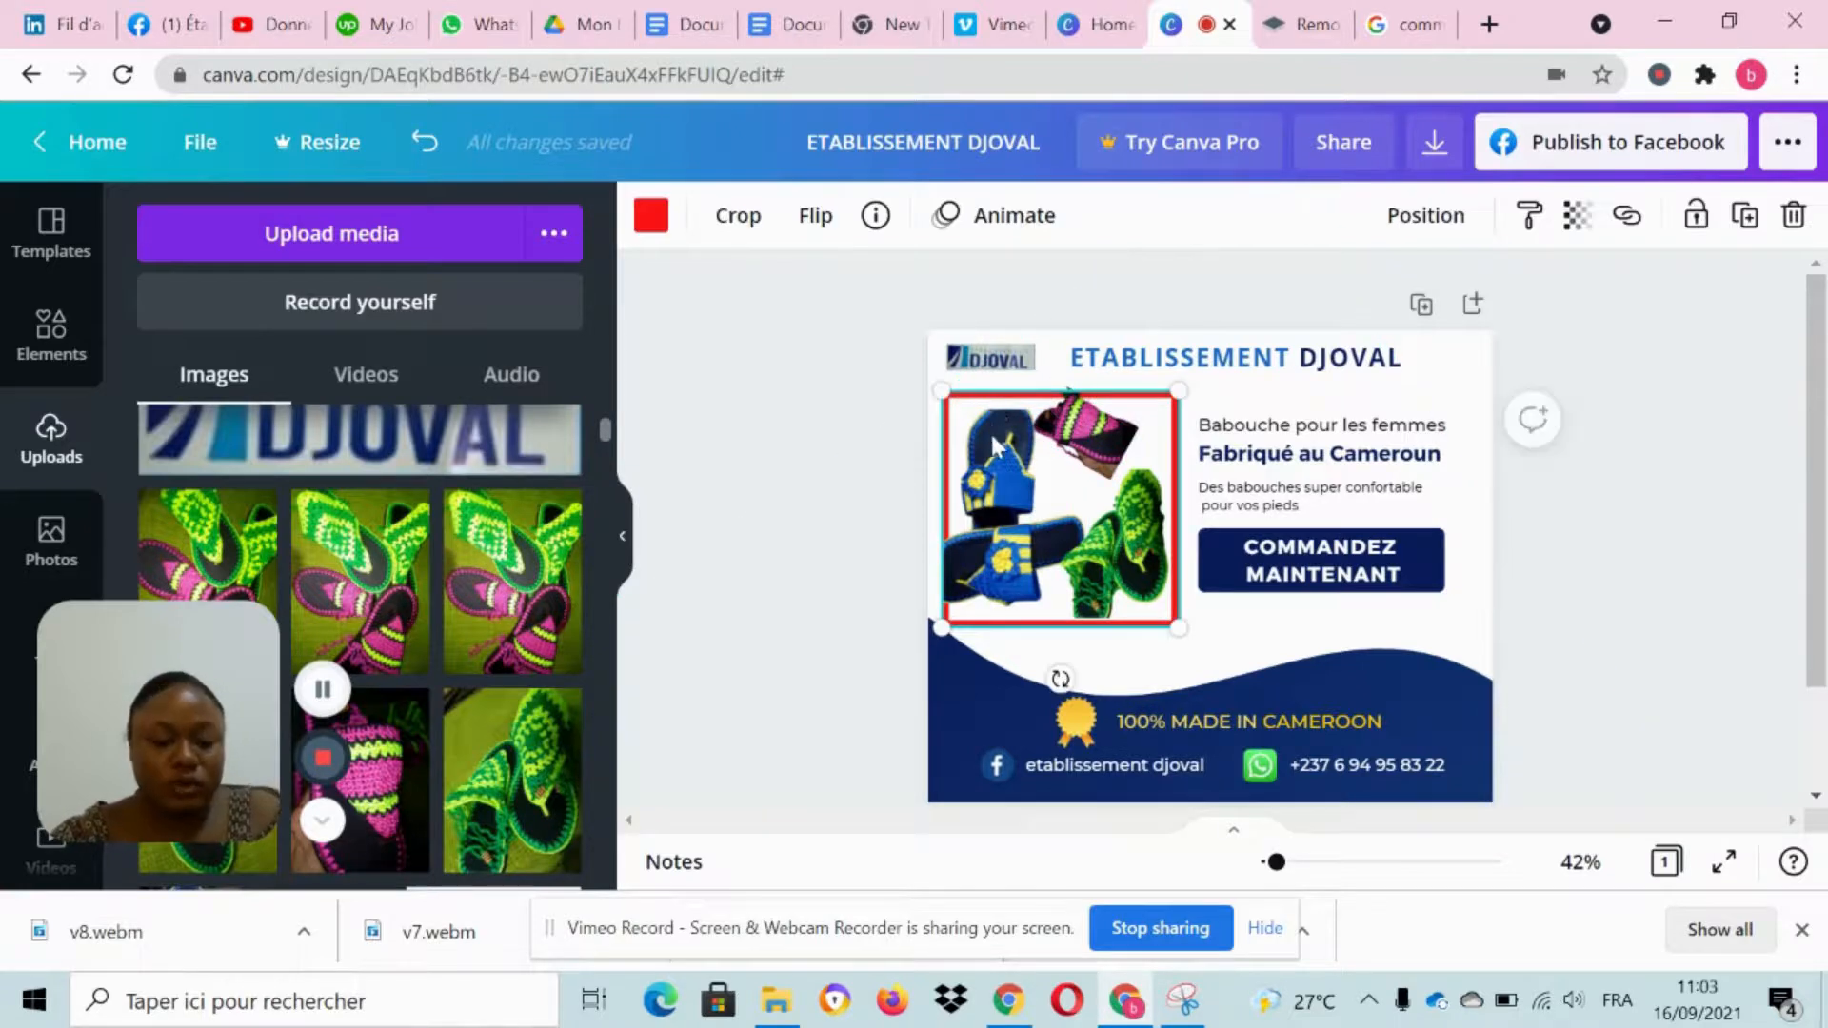
pyautogui.keyDown('shift'); pyautogui.click(1017, 454); pyautogui.keyUp('shift')
pyautogui.keyDown('shift'); pyautogui.click(1091, 438); pyautogui.keyUp('shift')
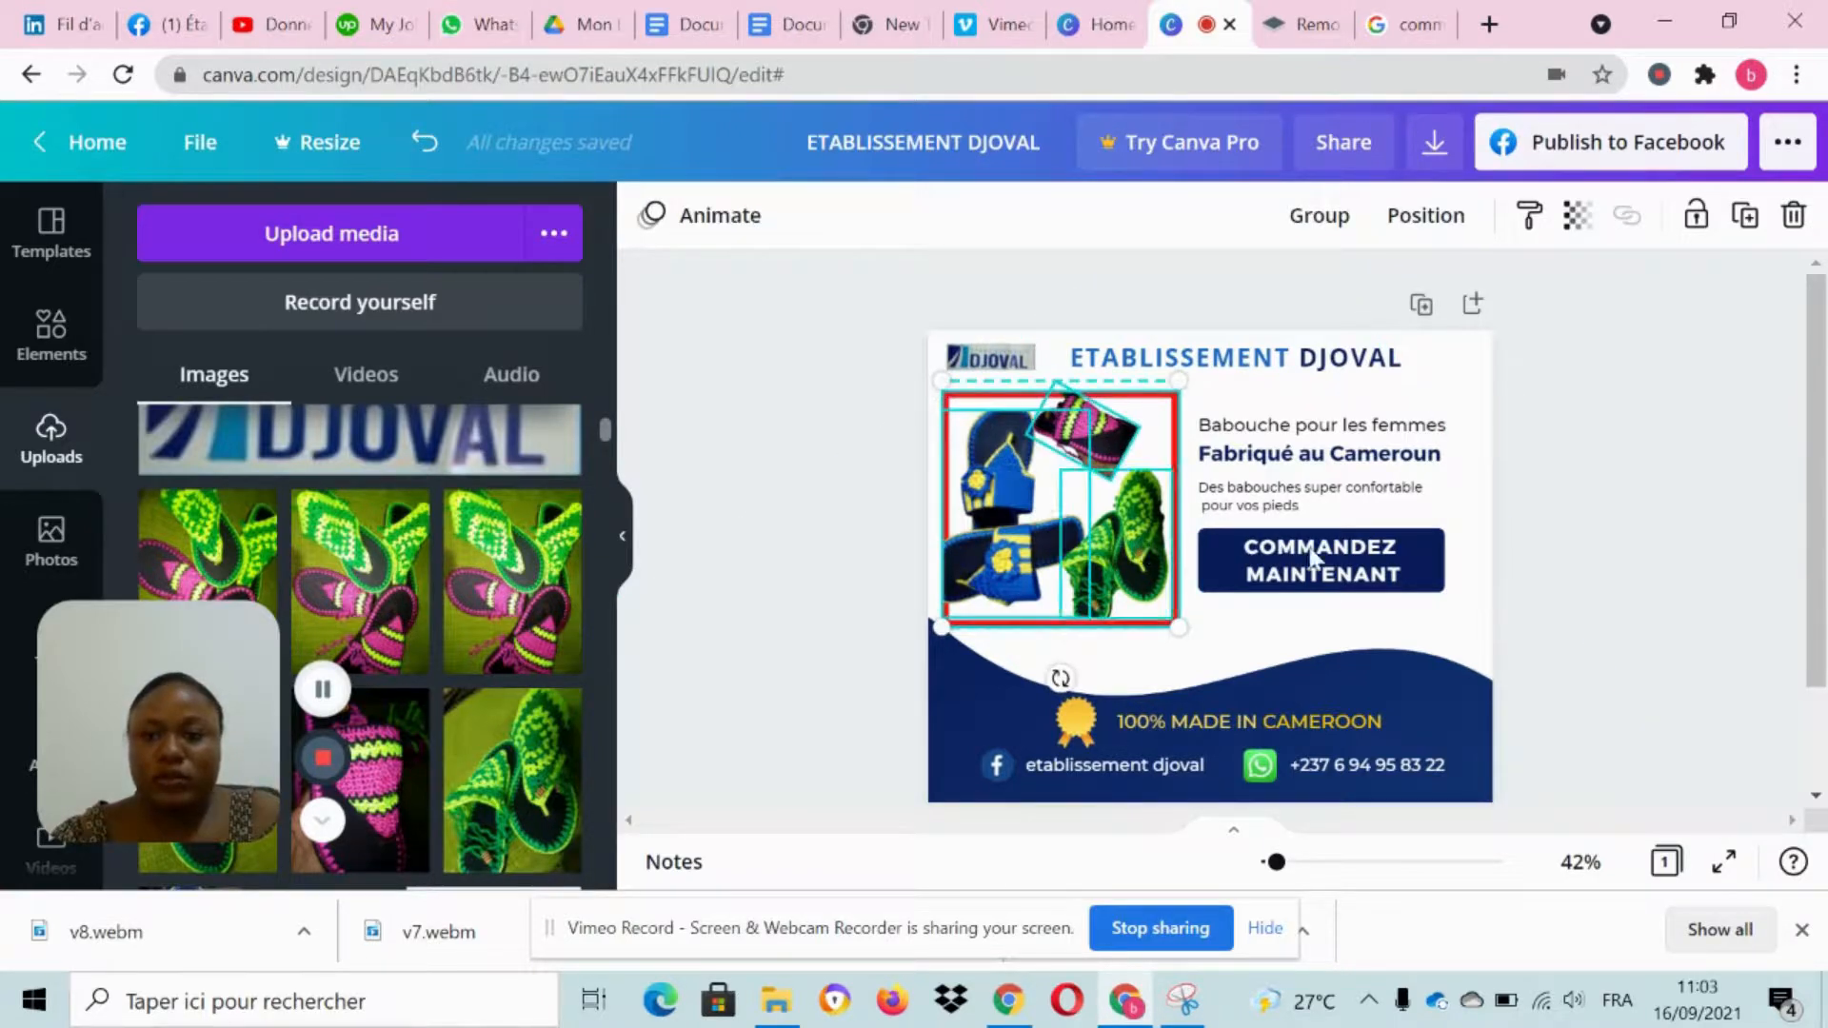
pyautogui.keyDown('shift'); pyautogui.click(1221, 547); pyautogui.keyUp('shift')
pyautogui.keyDown('shift'); pyautogui.click(1247, 493); pyautogui.keyUp('shift')
pyautogui.keyDown('shift'); pyautogui.click(1248, 464); pyautogui.keyUp('shift')
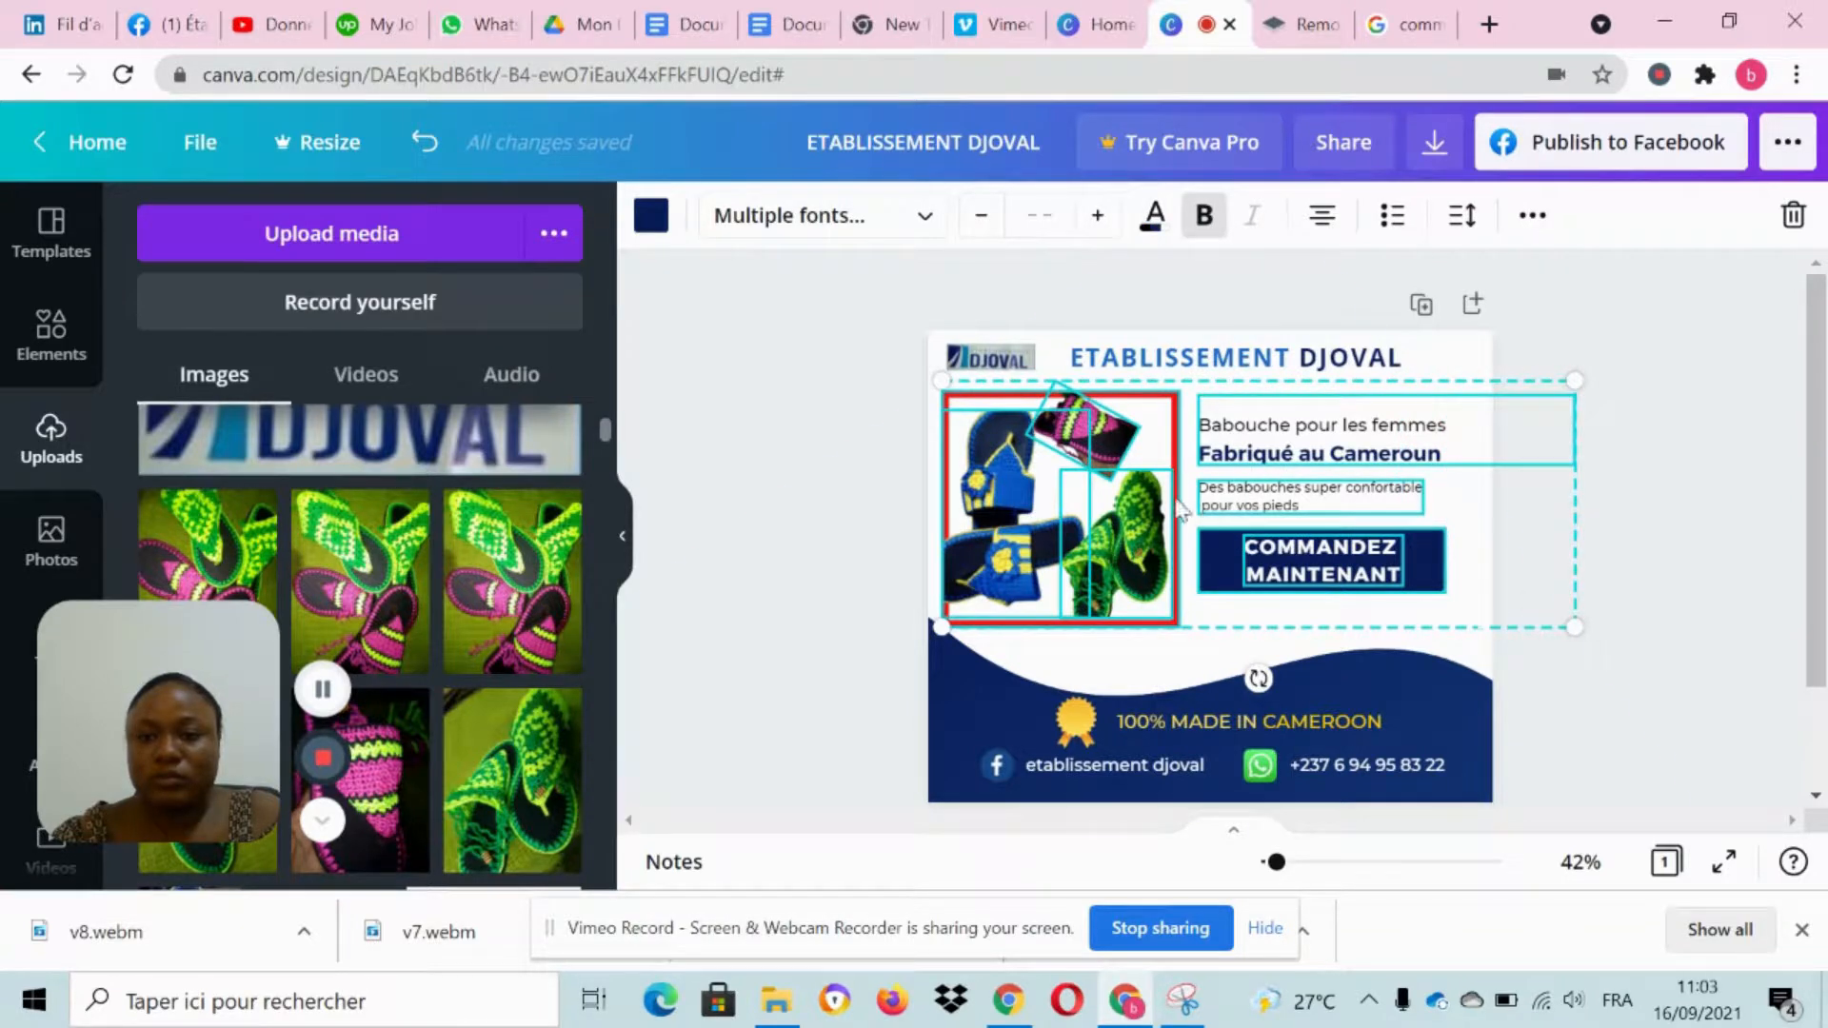
pyautogui.moveTo(1193, 498); pyautogui.dragTo(1194, 522)
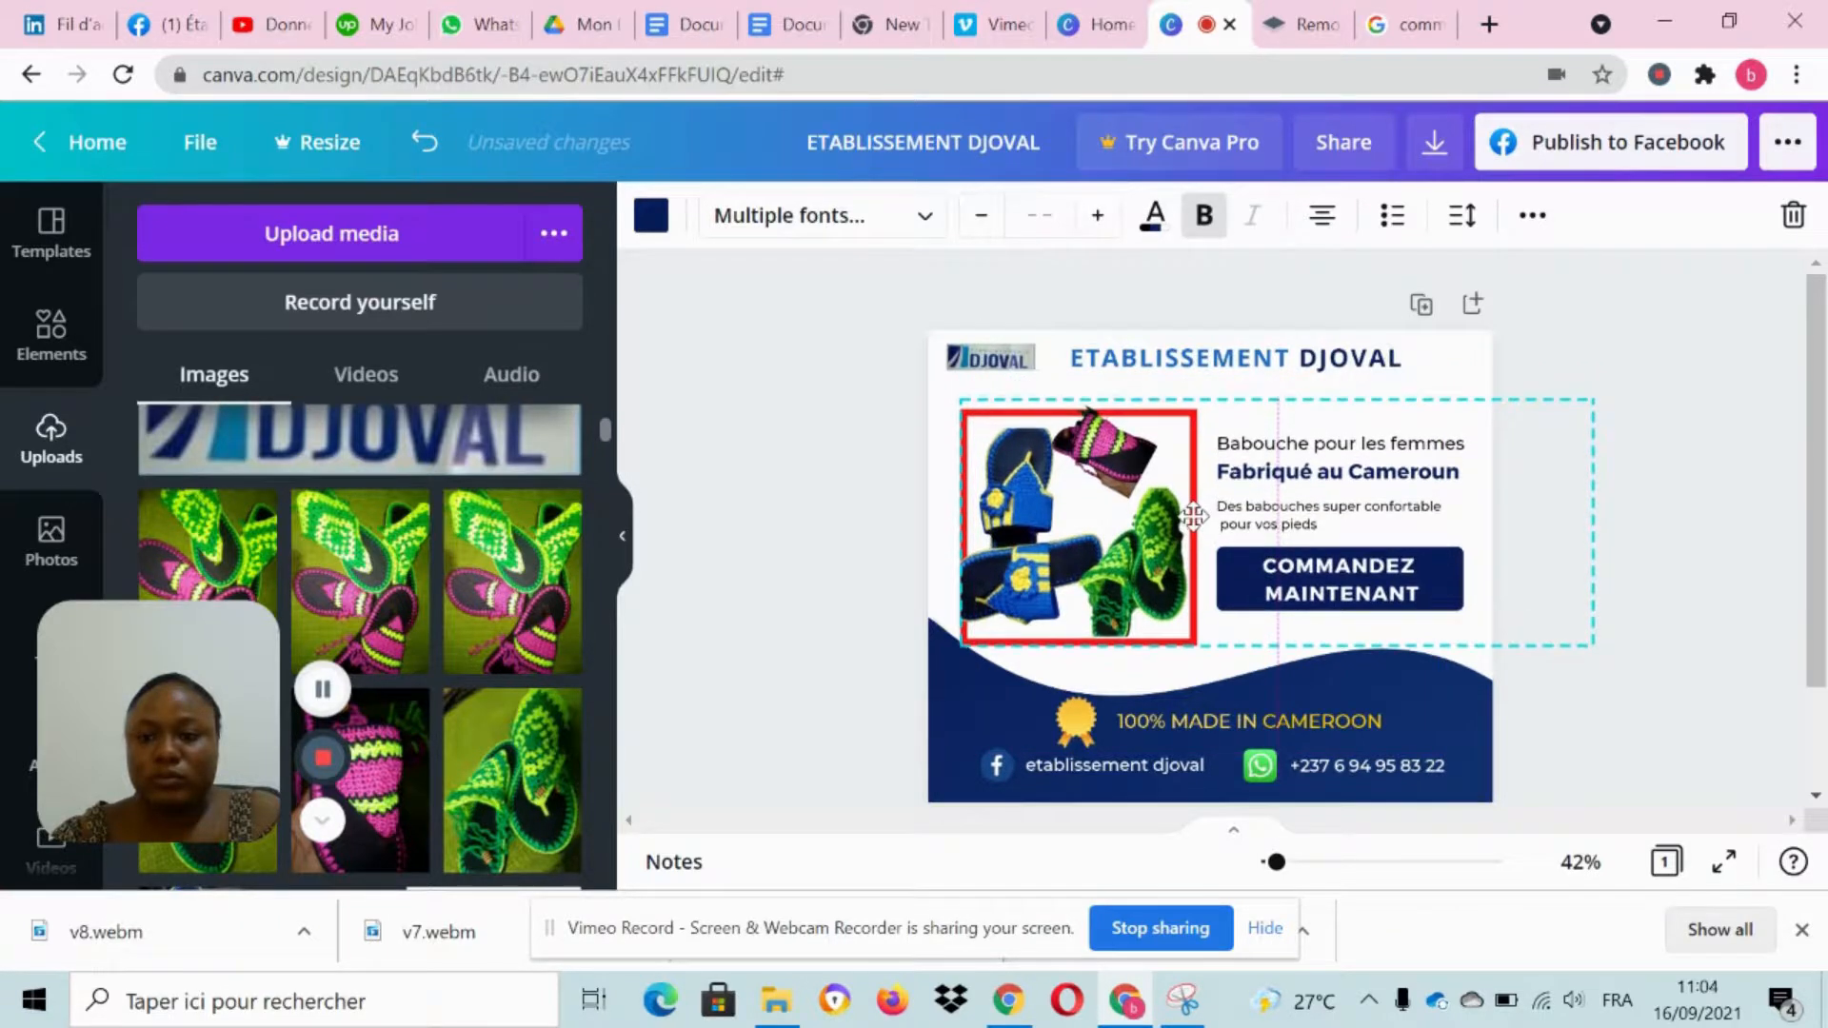
pyautogui.click(1689, 403)
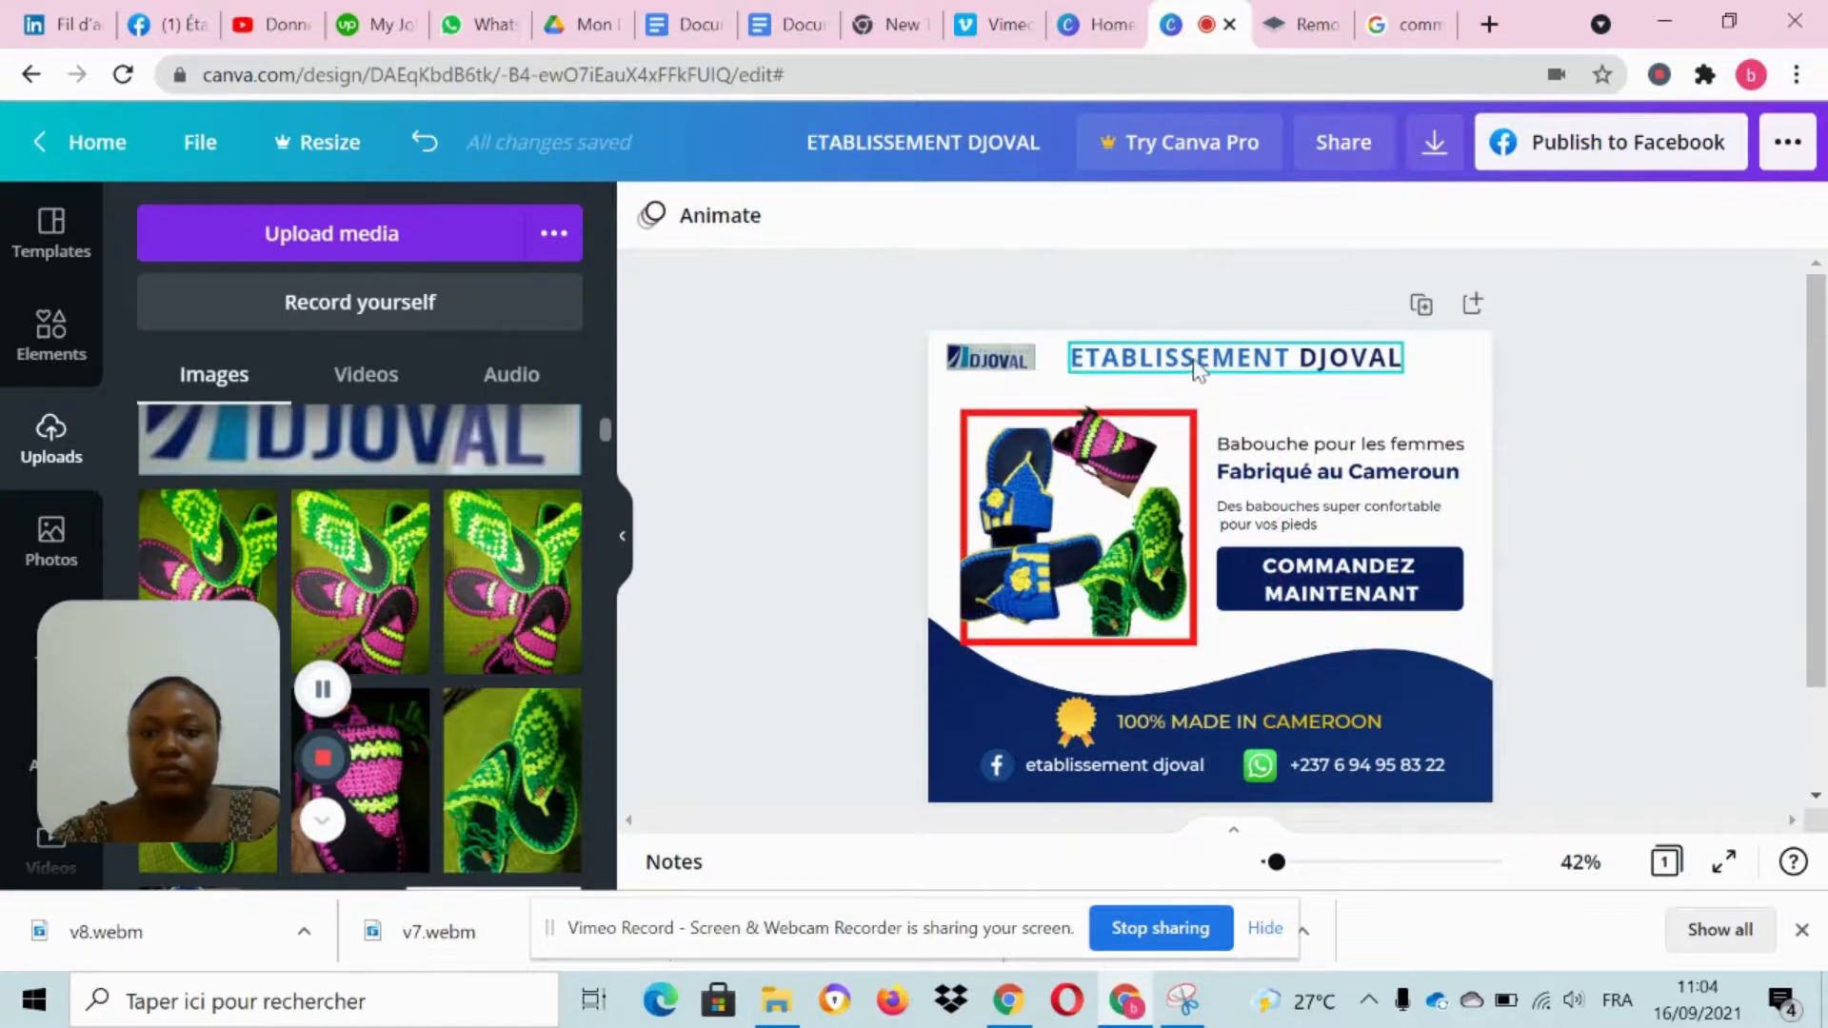
# Step: Shift the ETABLISSEMENT DJOVAL title right and widen its letter spacing slightly
pyautogui.moveTo(1234, 360)
pyautogui.mouseDown()
pyautogui.moveTo(1254, 358)
pyautogui.moveTo(1232, 358)
pyautogui.mouseUp()
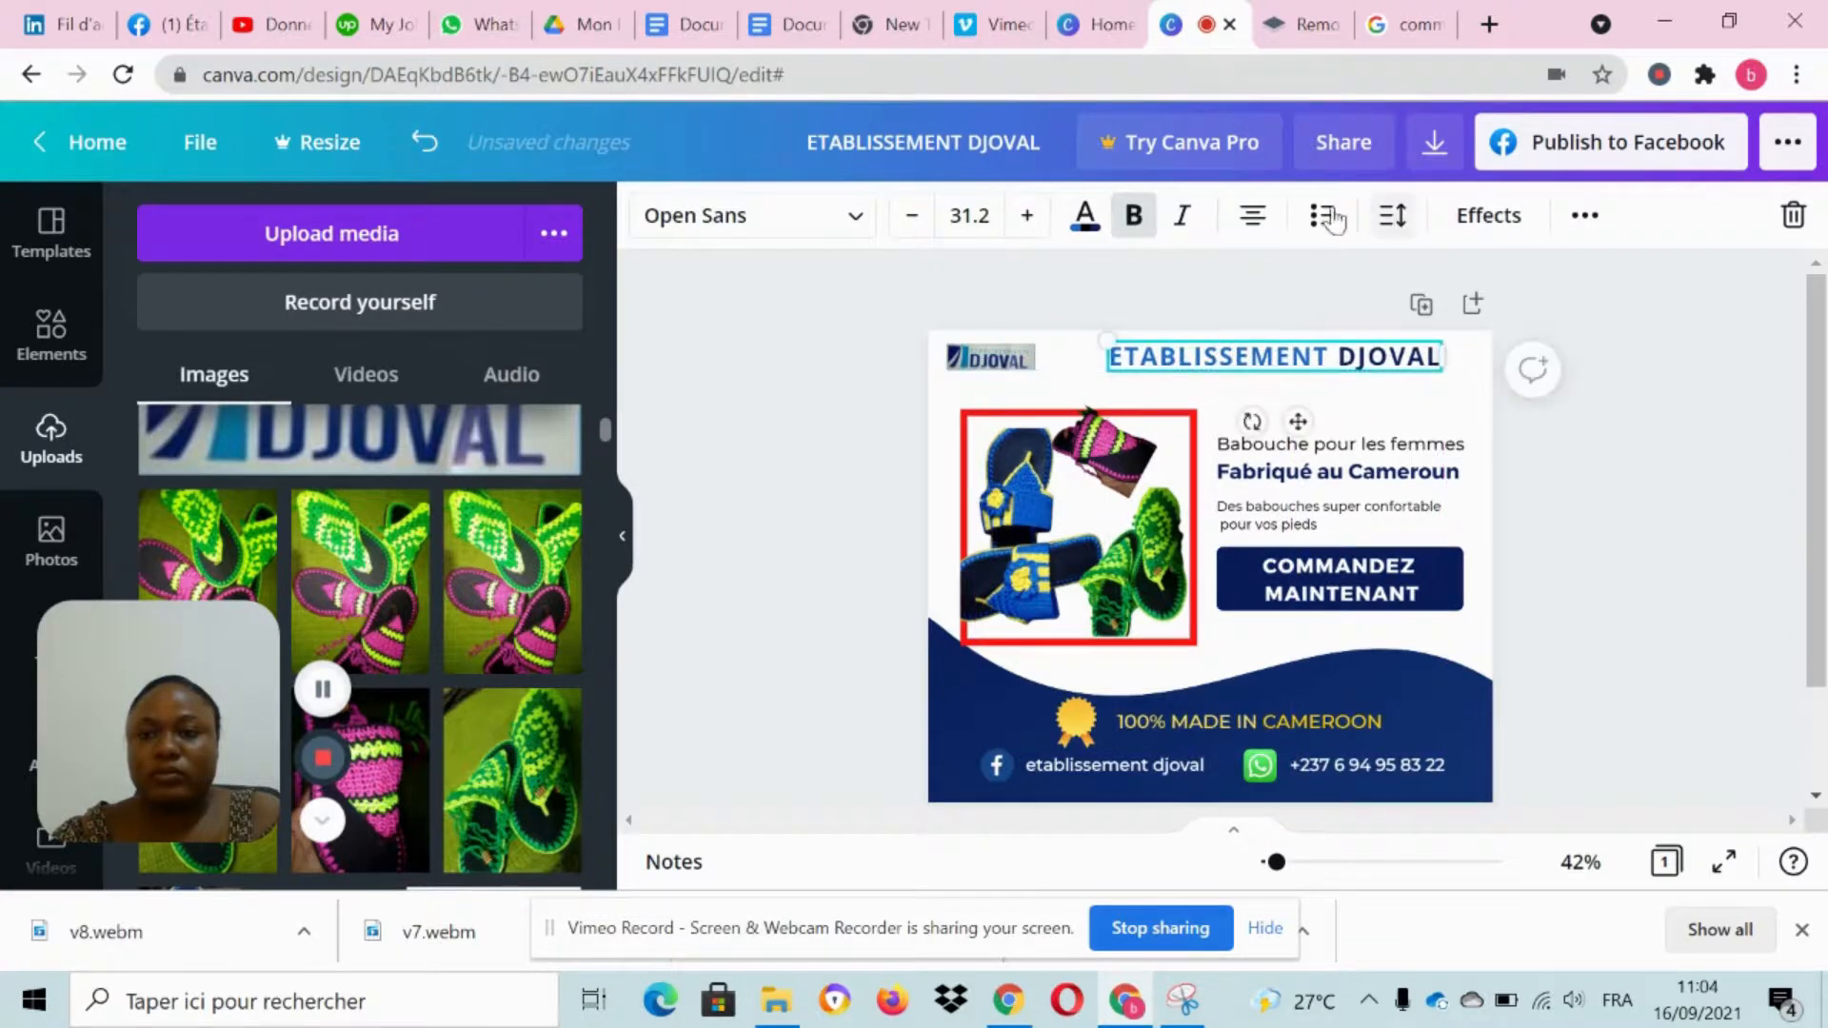
pyautogui.click(1392, 215)
pyautogui.moveTo(1564, 322); pyautogui.dragTo(1584, 314)
pyautogui.click(1613, 573)
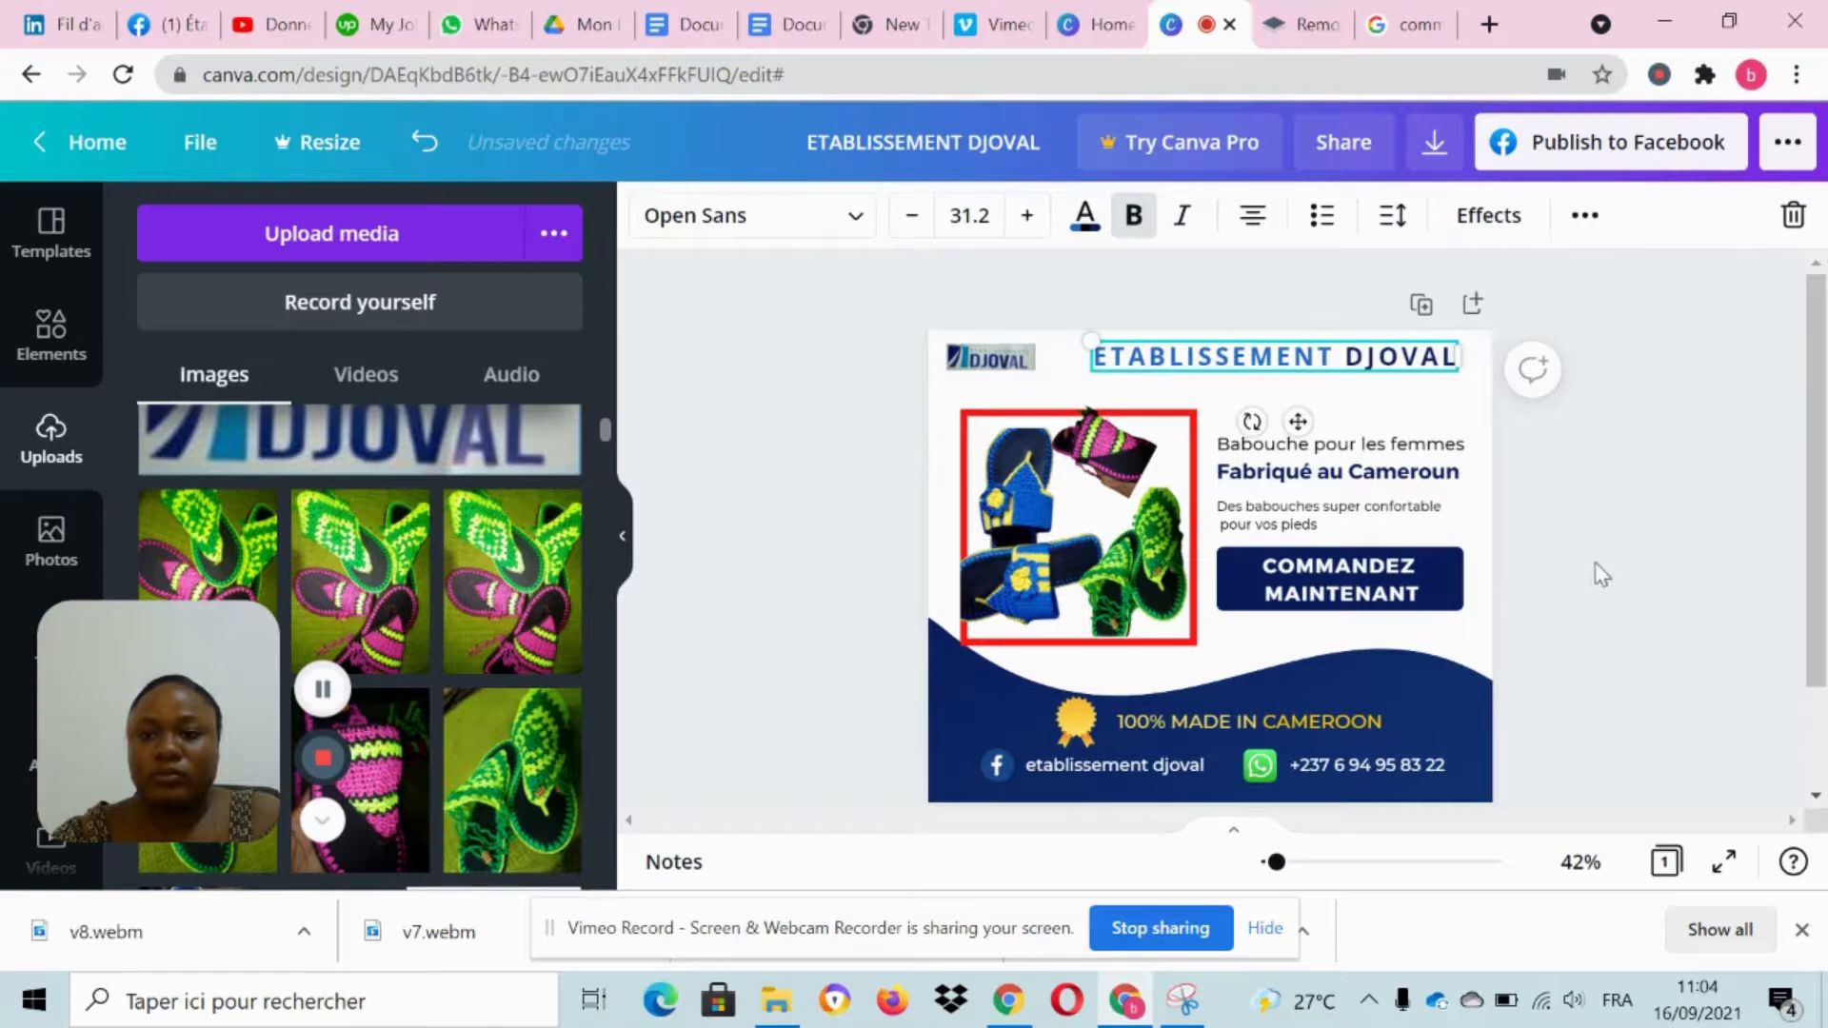
# Step: Move the DJOVAL logo slightly right to line up with the red frame's left edge
pyautogui.click(1005, 365)
pyautogui.moveTo(965, 355); pyautogui.dragTo(985, 352)
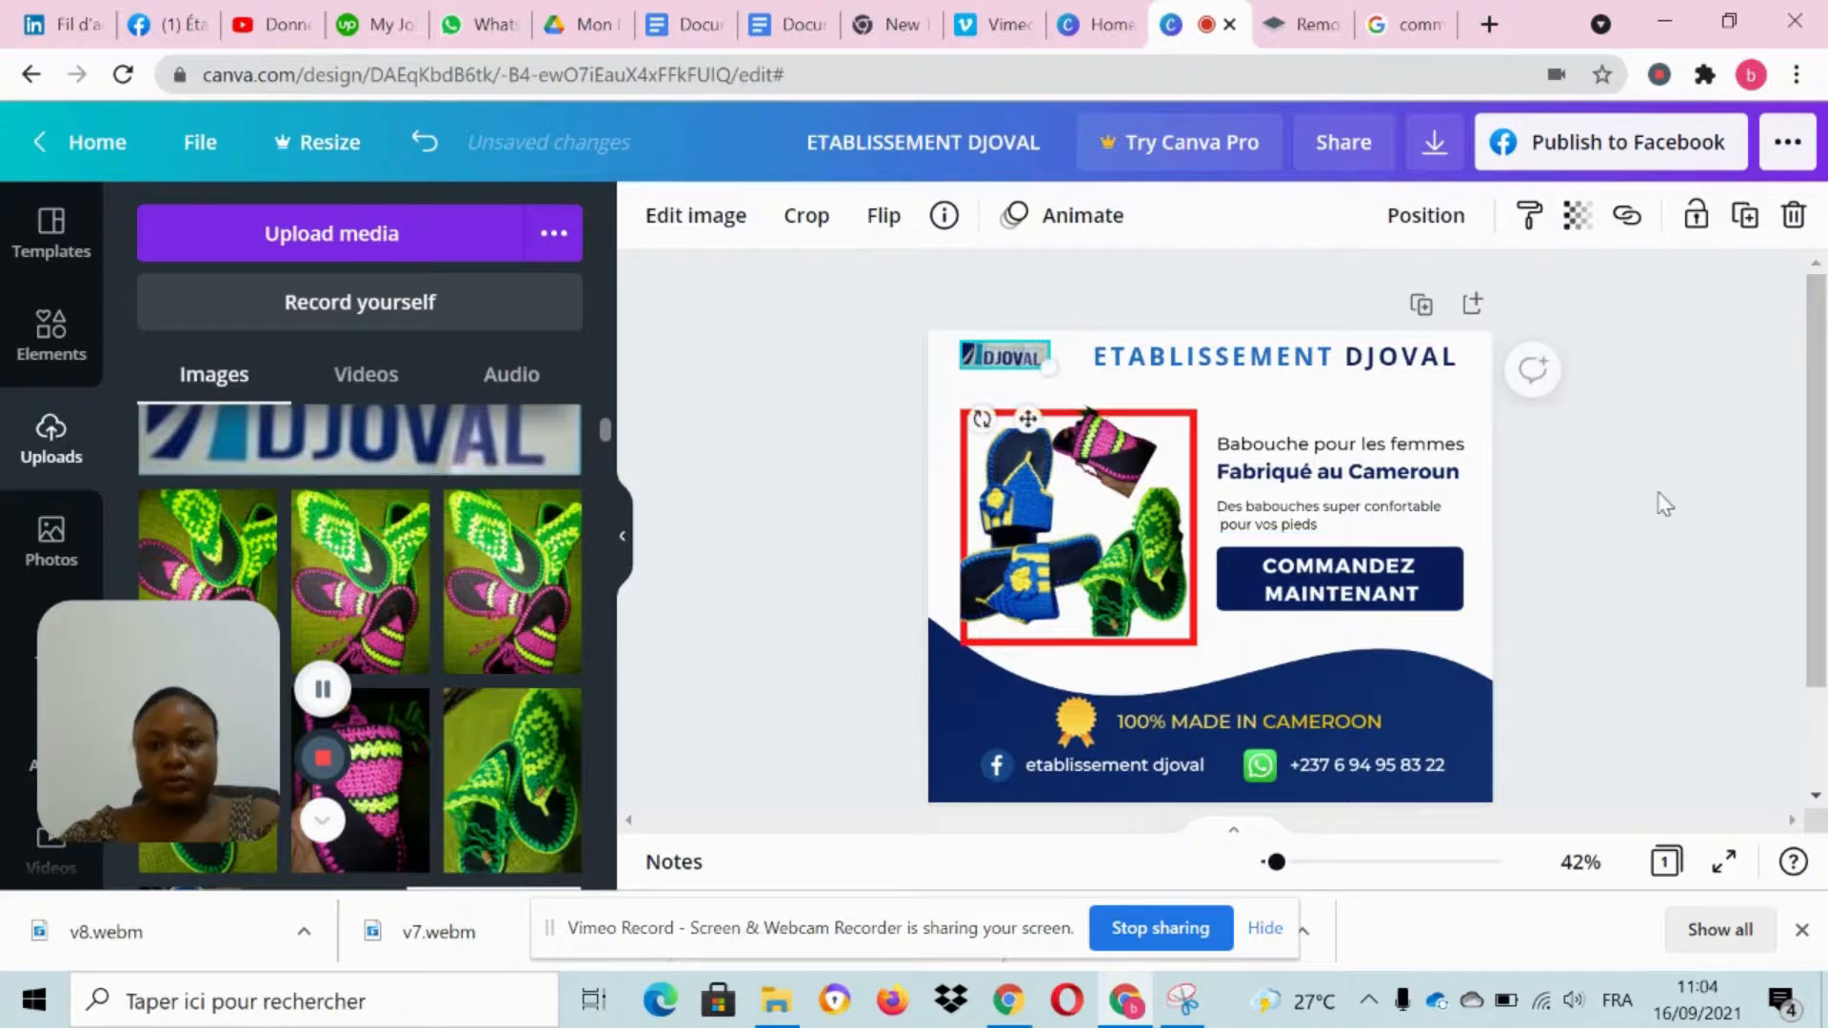
pyautogui.click(1662, 505)
pyautogui.scroll(-2, 1664, 504)
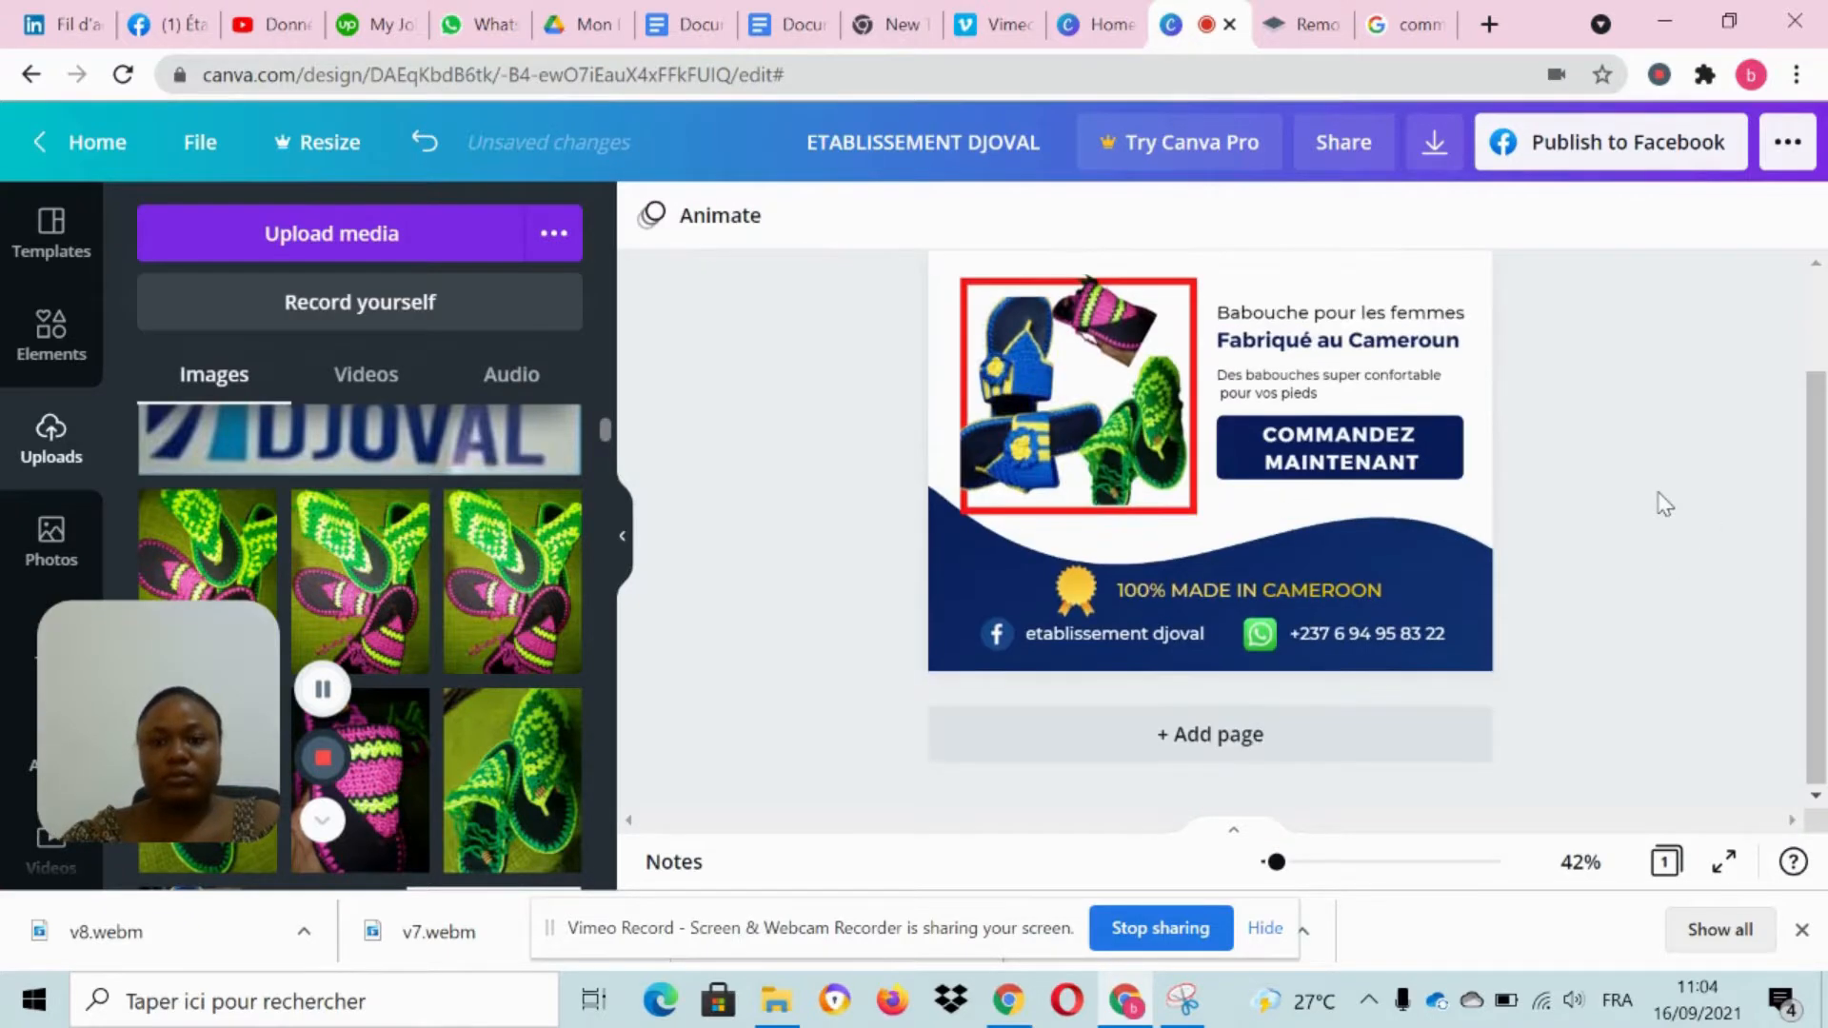
pyautogui.scroll(2, 1664, 505)
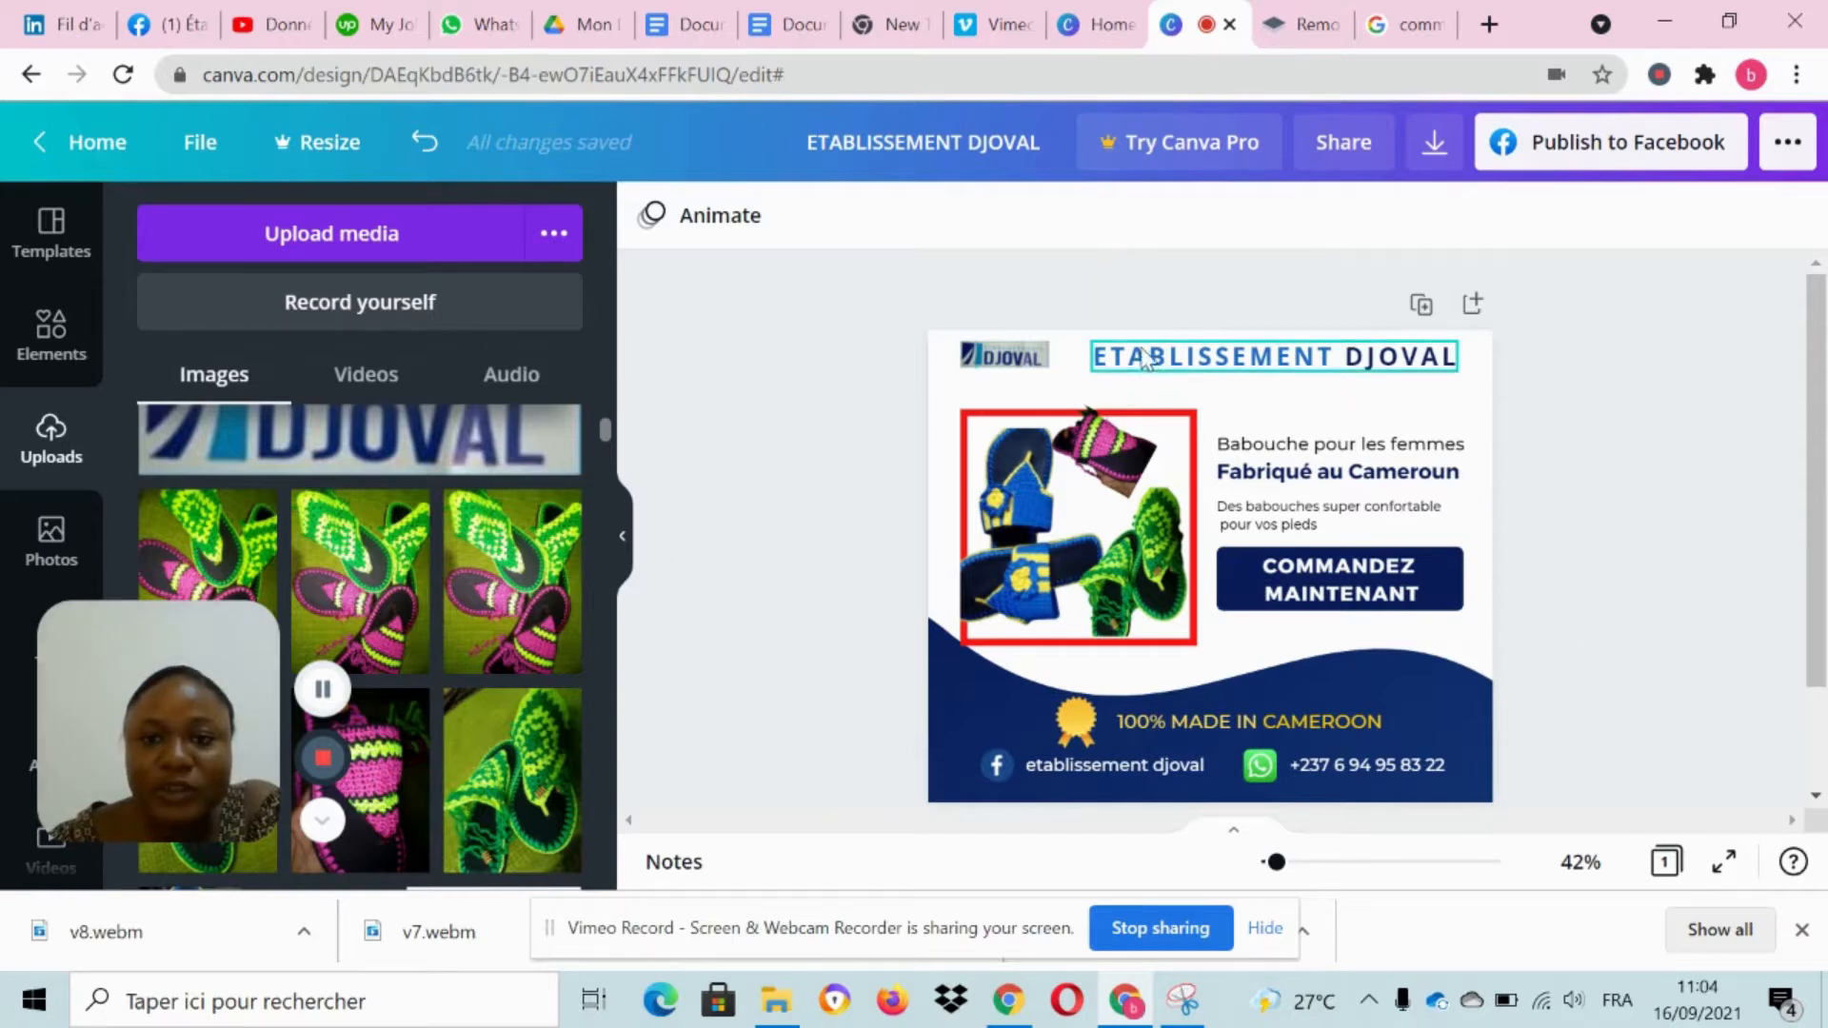
# Step: Move the title left towards the logo and enlarge it until its right end lines up with the text column's right edge
pyautogui.moveTo(1136, 359); pyautogui.dragTo(1127, 341)
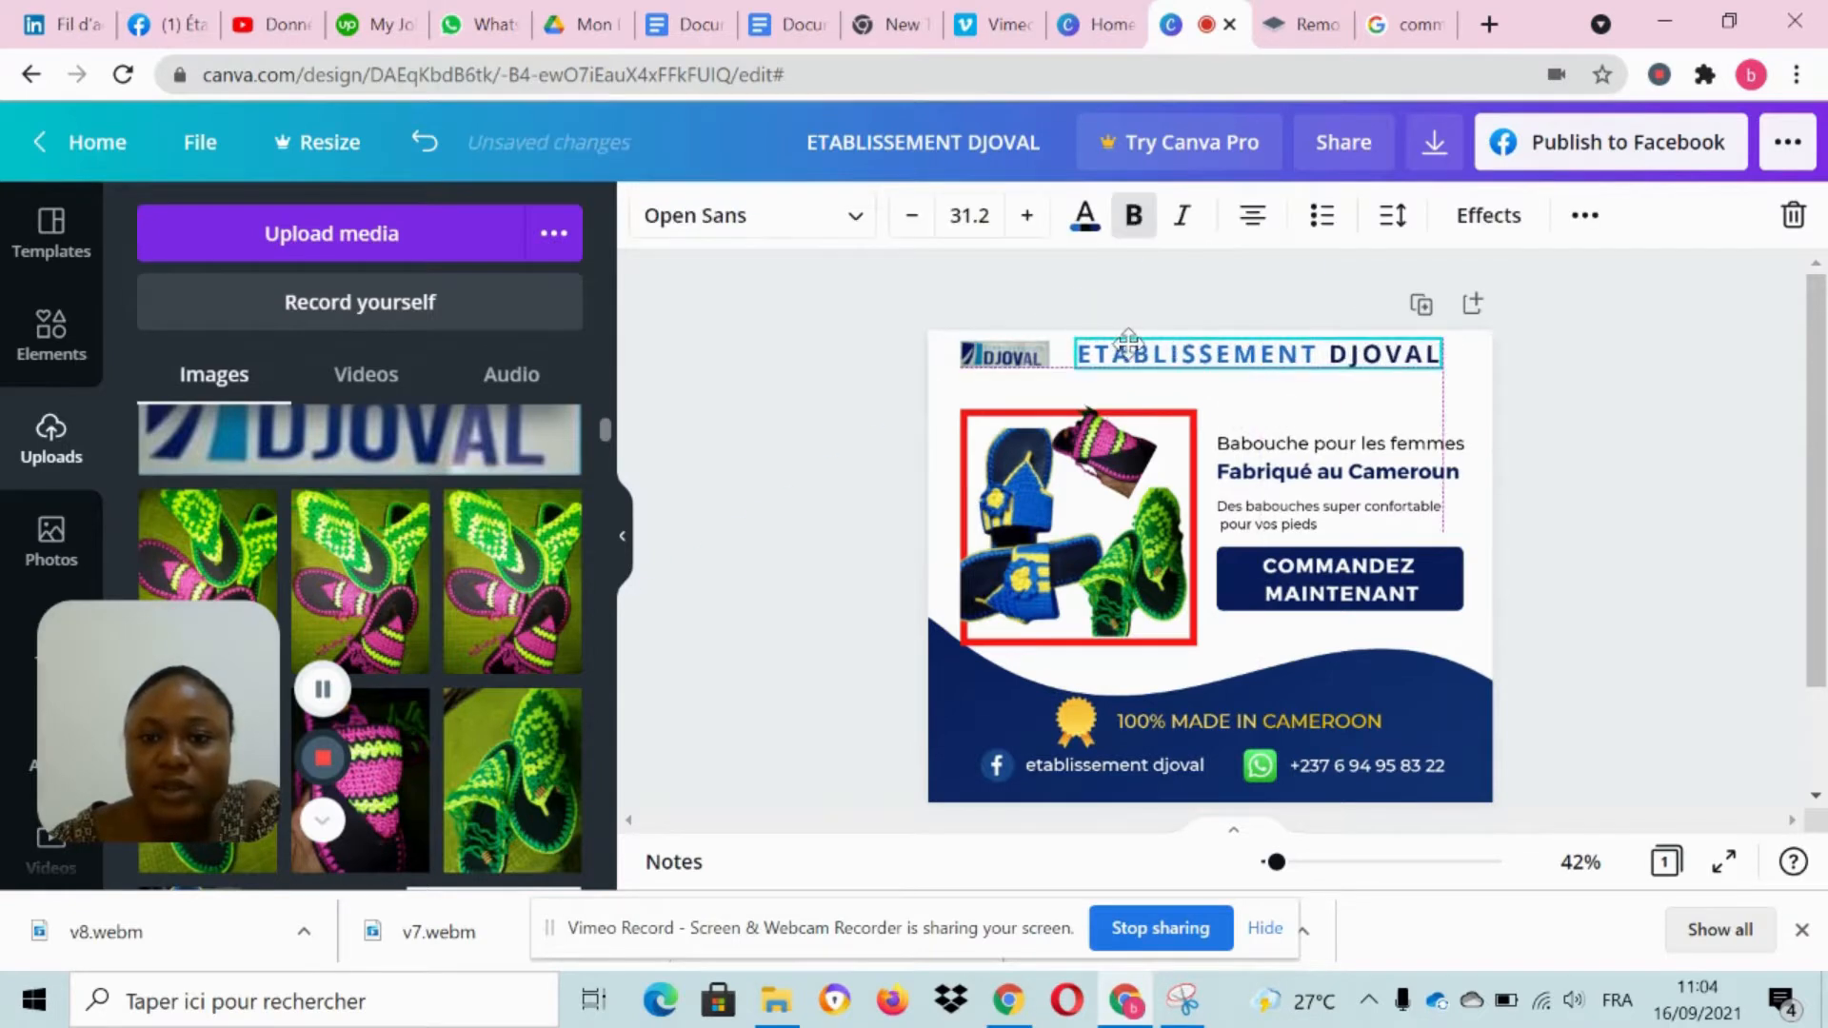
pyautogui.moveTo(1464, 377); pyautogui.dragTo(1467, 377)
pyautogui.click(1642, 480)
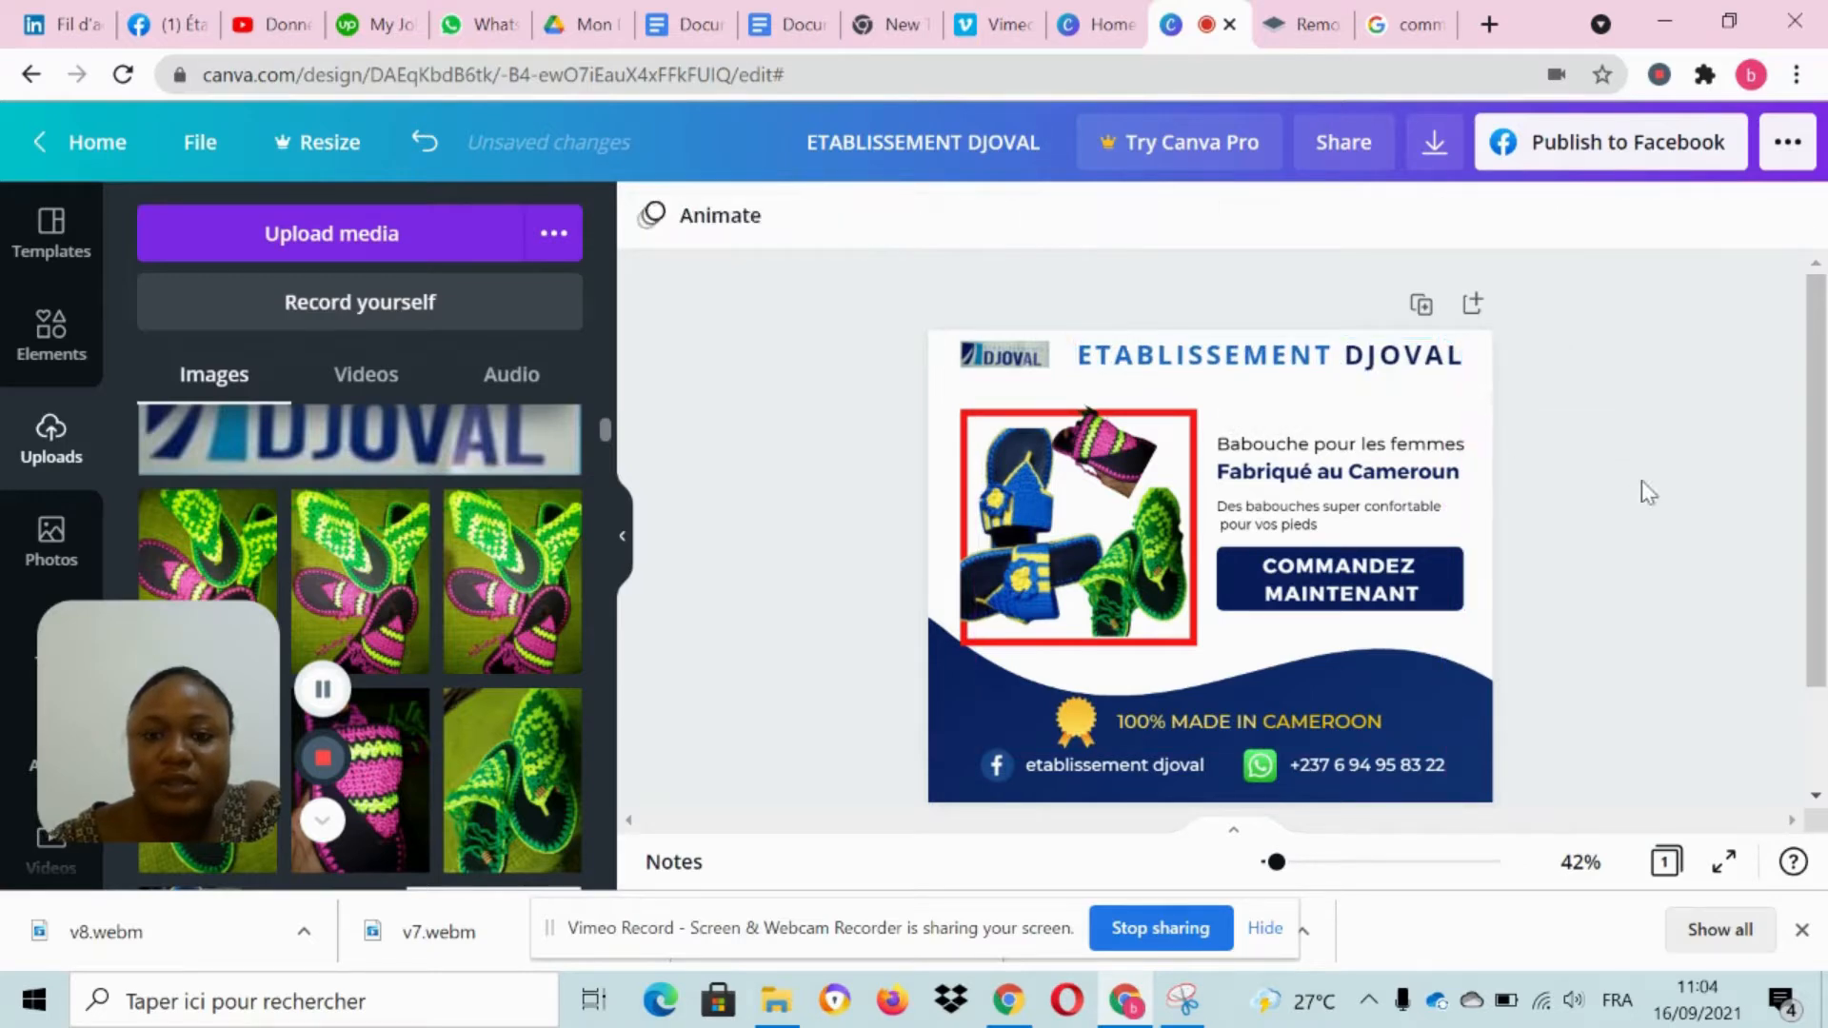
pyautogui.scroll(-1, 1642, 480)
pyautogui.scroll(1, 1642, 480)
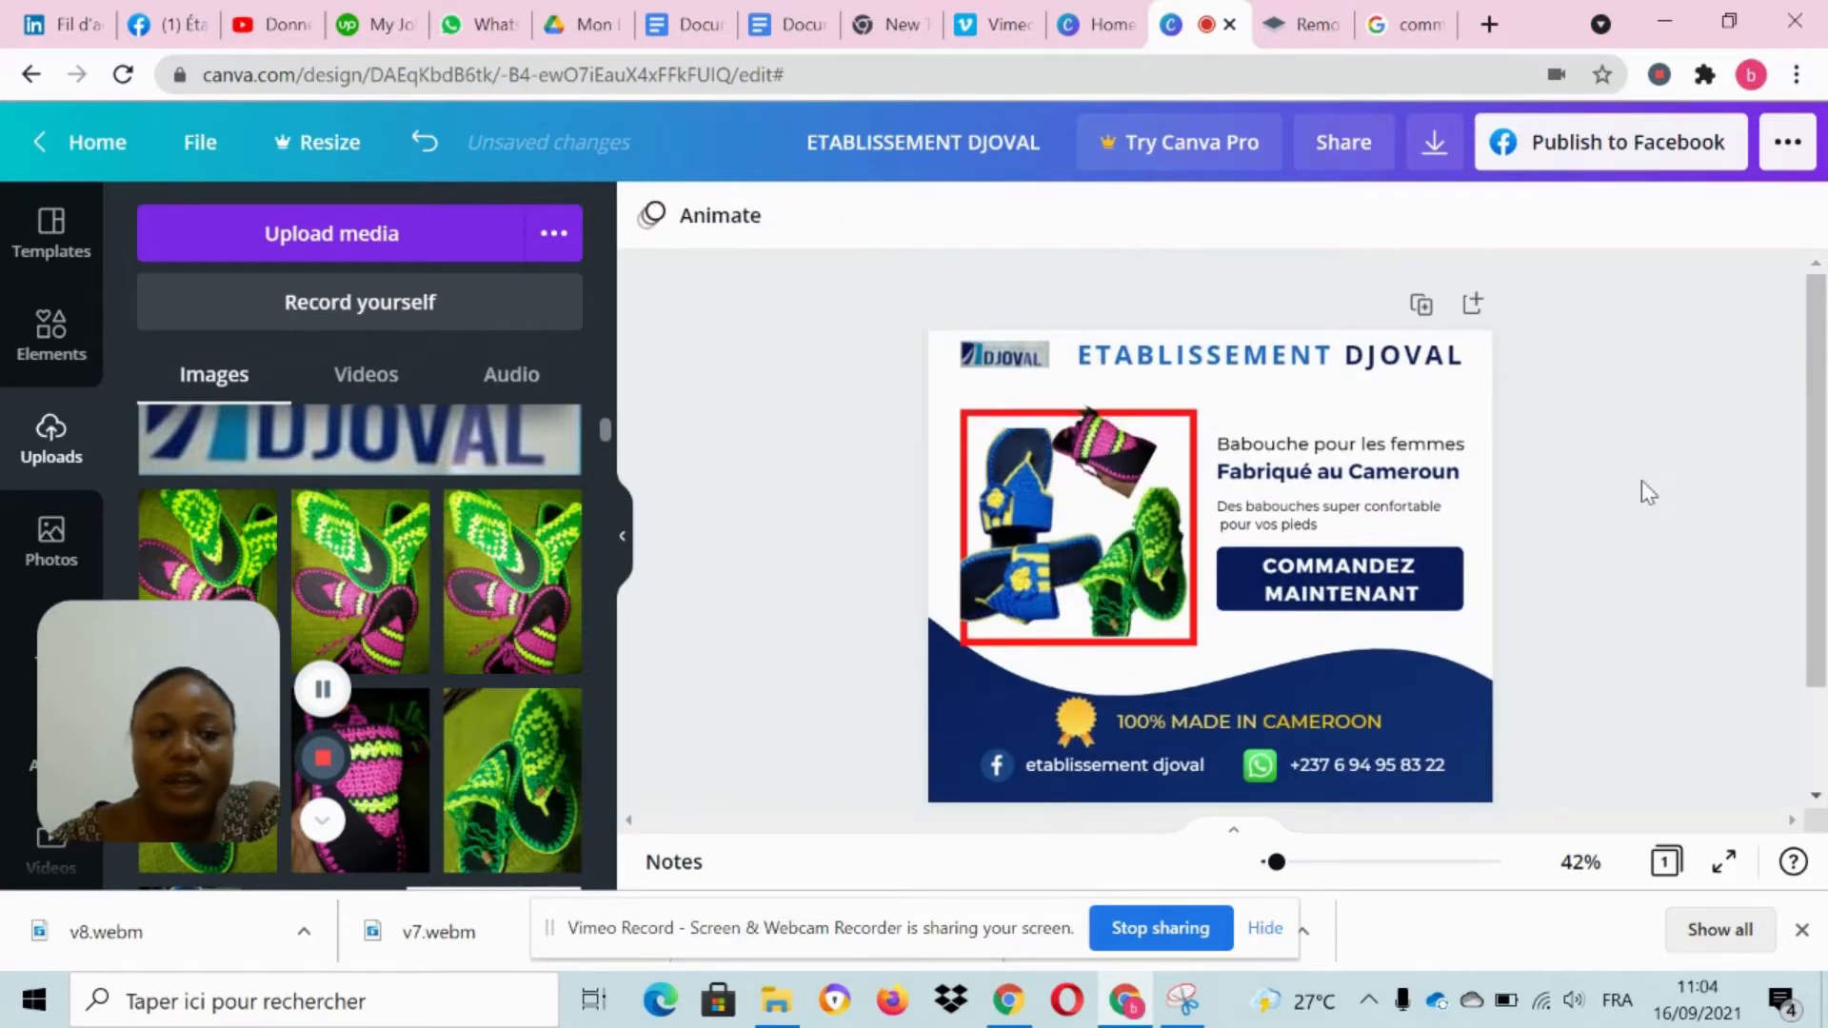